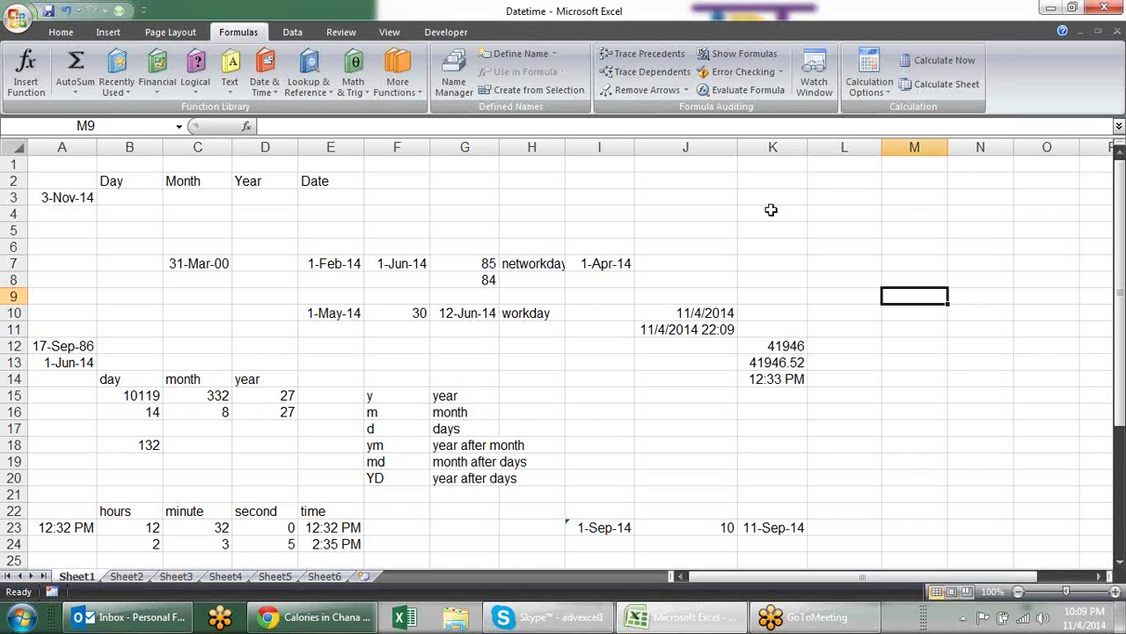
Enter =TODAY() in H1 to show today's date, 11/4/2014.
{"action": "left_click", "coordinate": [669, 194]}
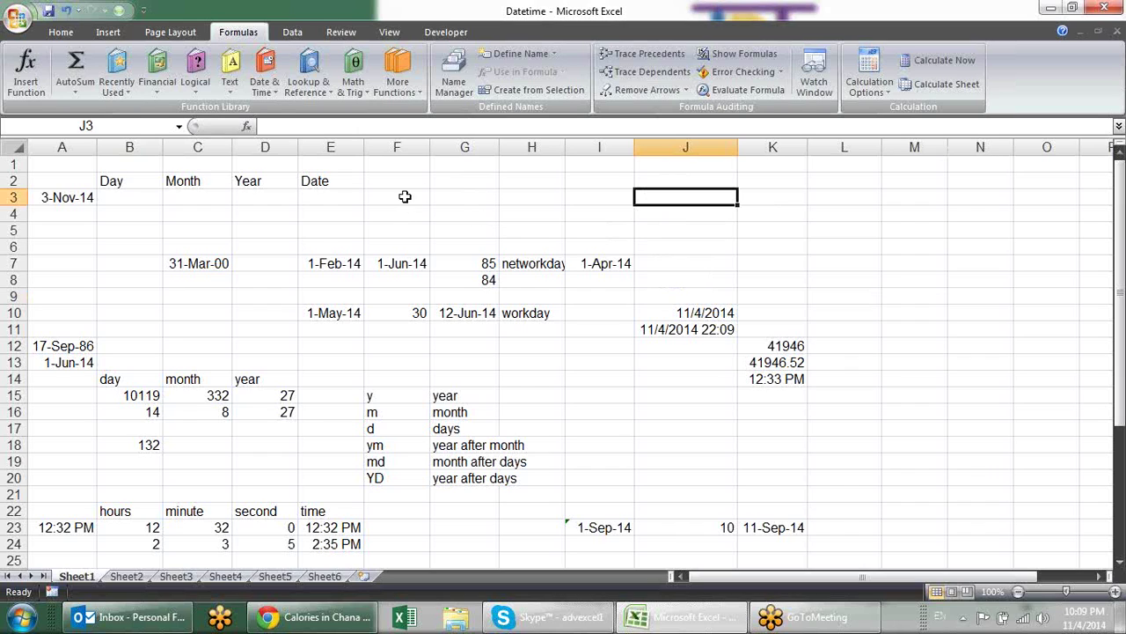
{"action": "left_click", "coordinate": [405, 196]}
{"action": "left_click", "coordinate": [415, 180]}
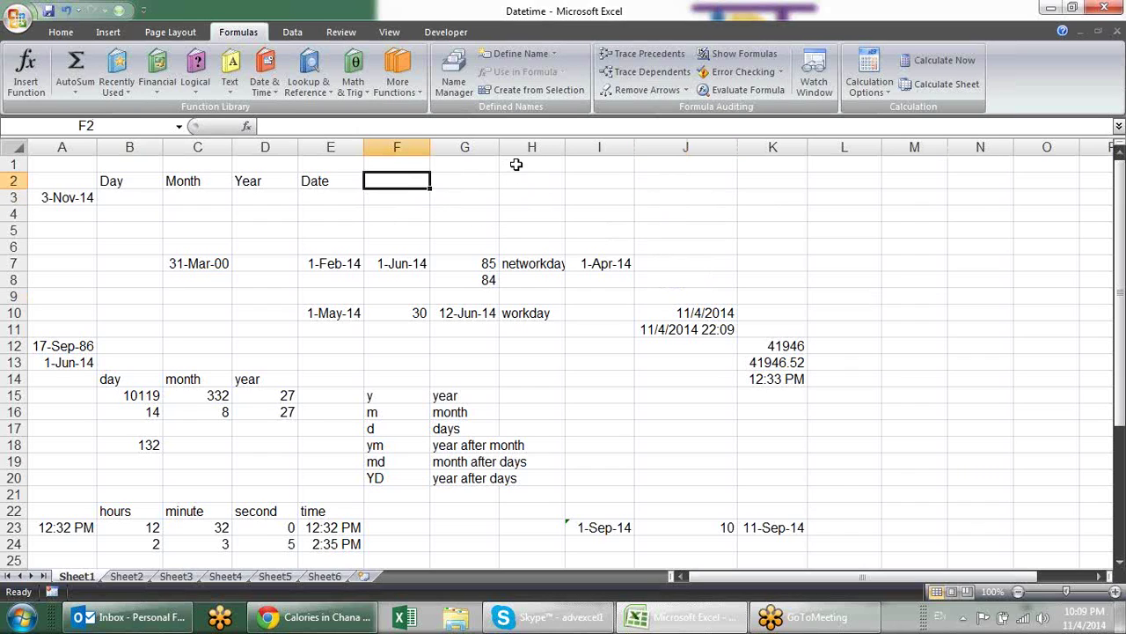
{"action": "left_click", "coordinate": [519, 164]}
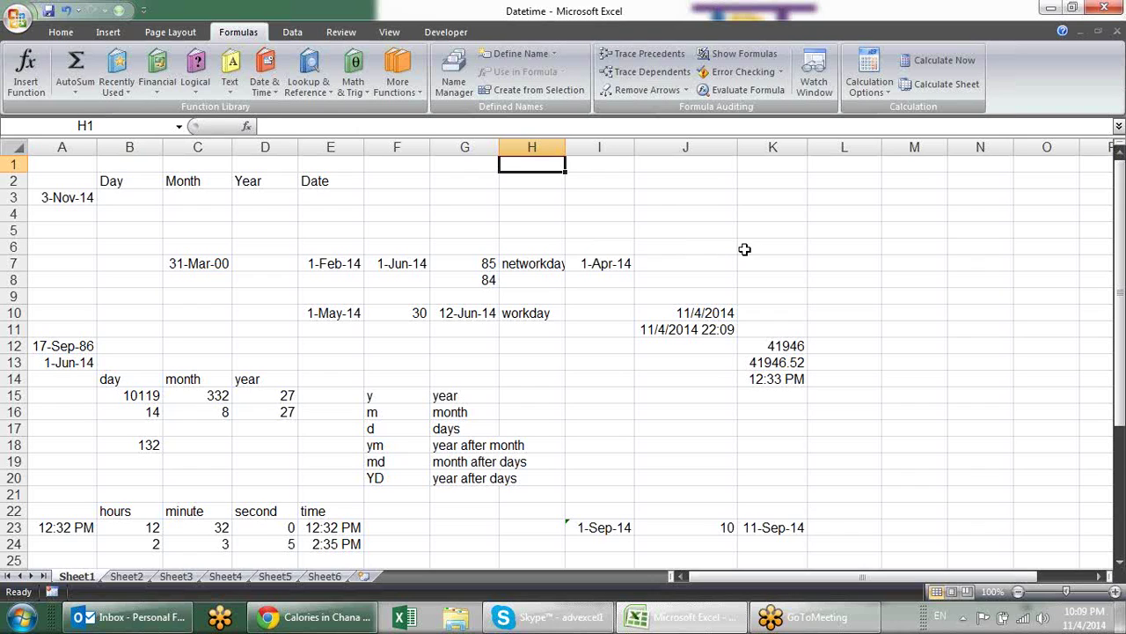
{"action": "type", "text": "=to"}
{"action": "key", "text": "Tab"}
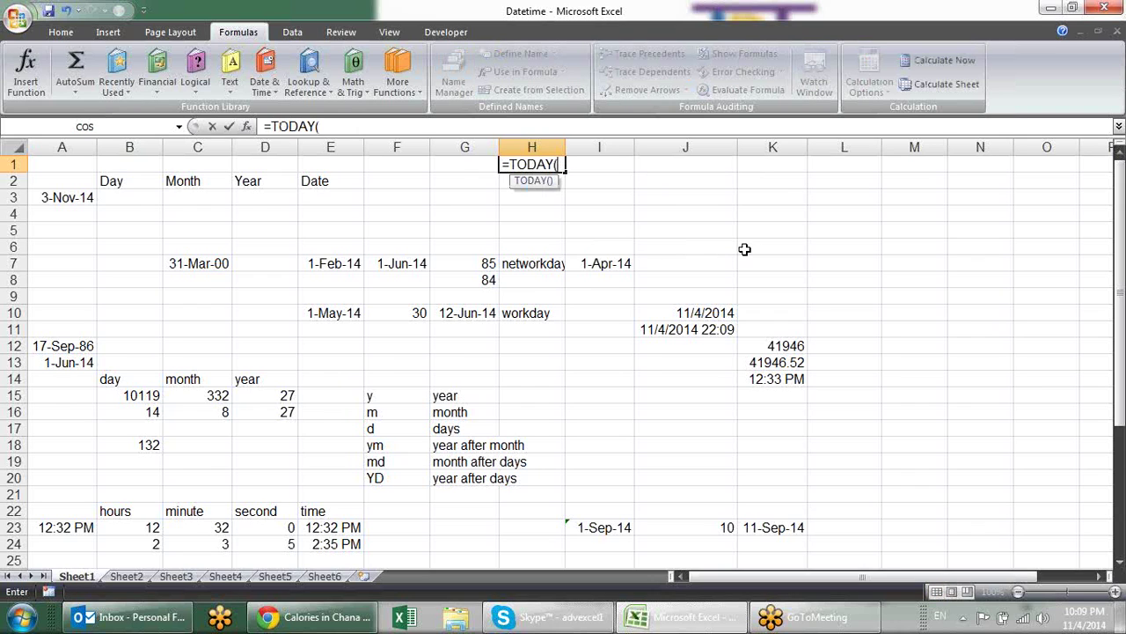
{"action": "type", "text": ")"}
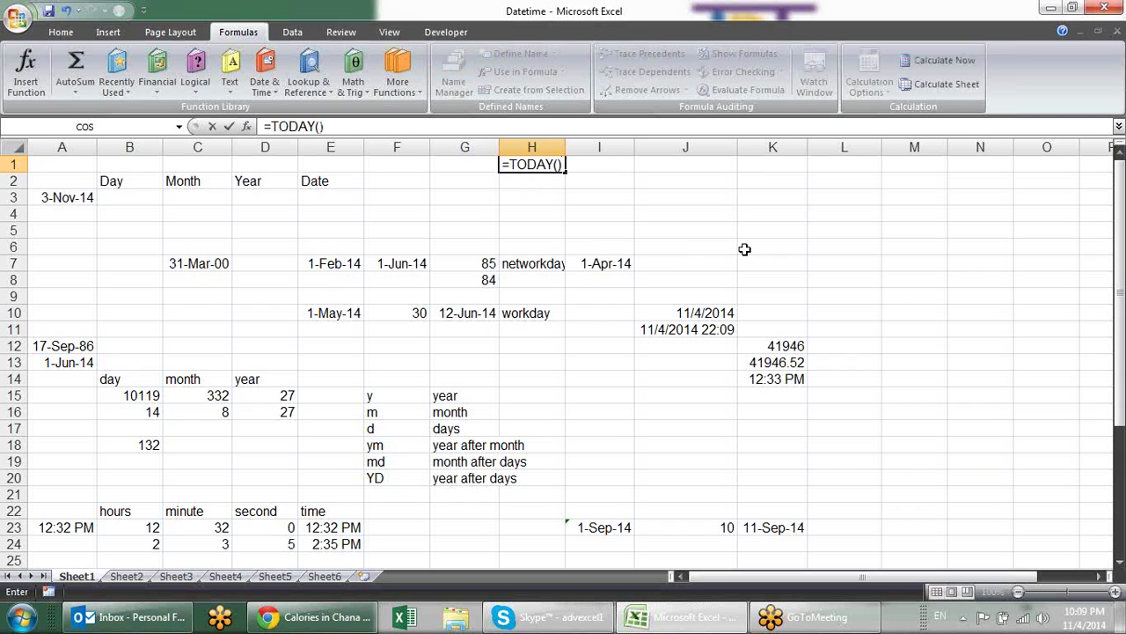
{"action": "key", "text": "Return"}
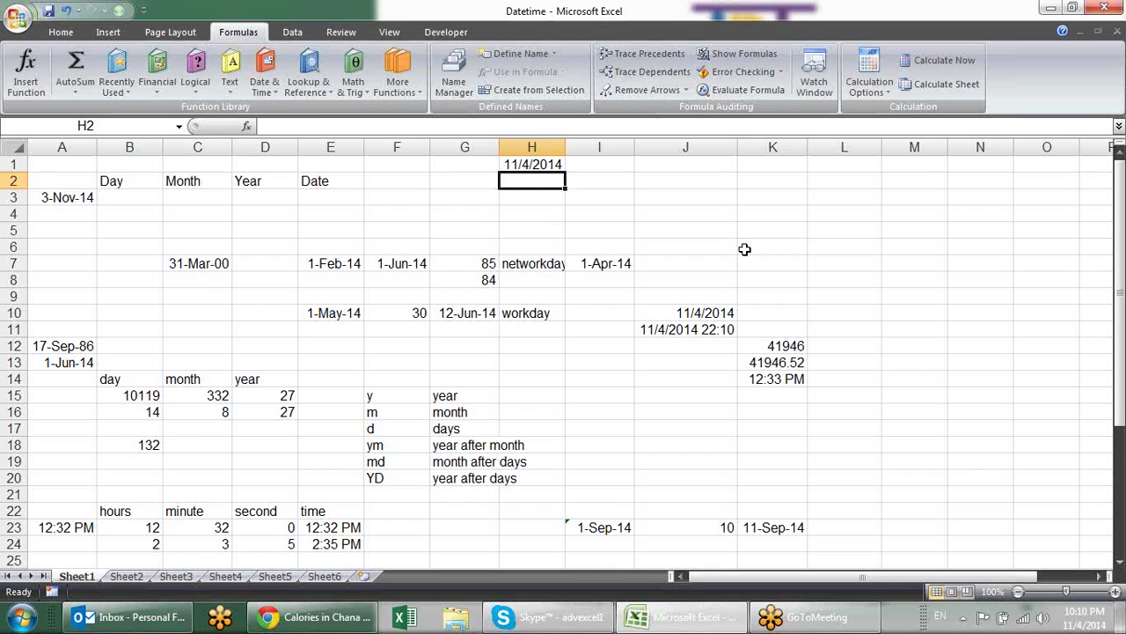
Enter =NOW() in I1 for the current date and time.
{"action": "key", "text": "Up"}
{"action": "key", "text": "Right"}
{"action": "type", "text": "="}
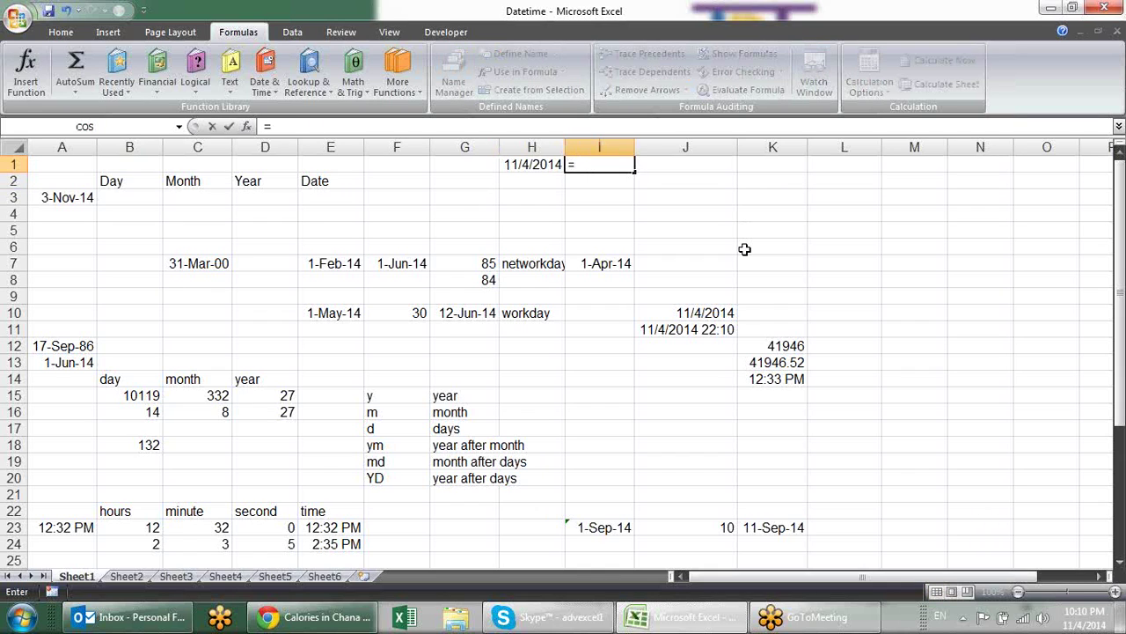
{"action": "type", "text": "now"}
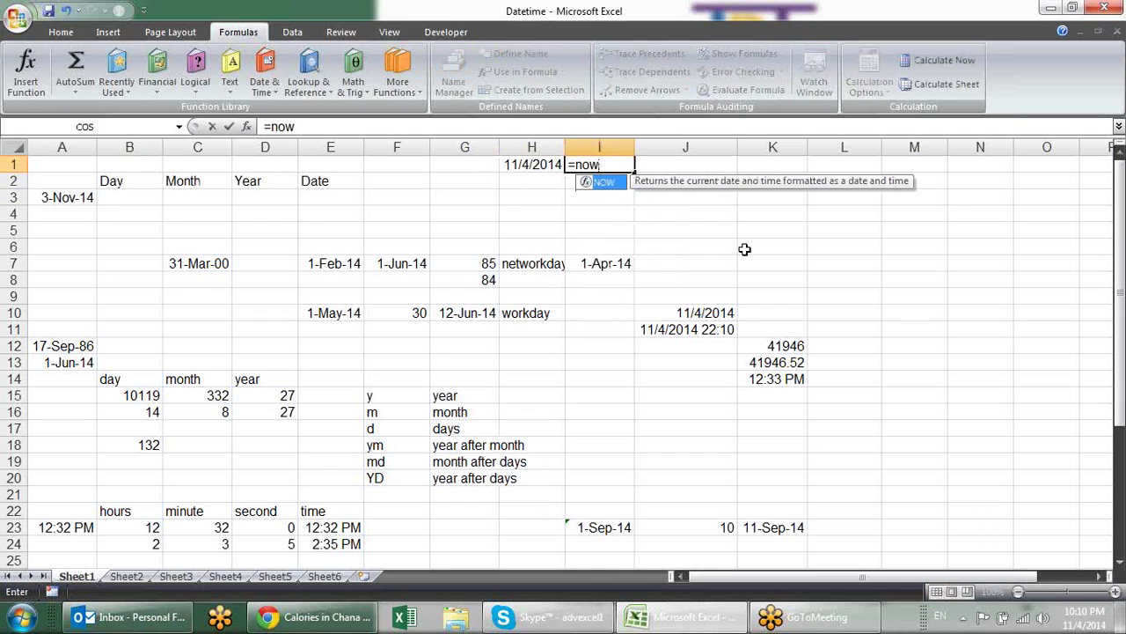
{"action": "key", "text": "Tab"}
{"action": "type", "text": ")"}
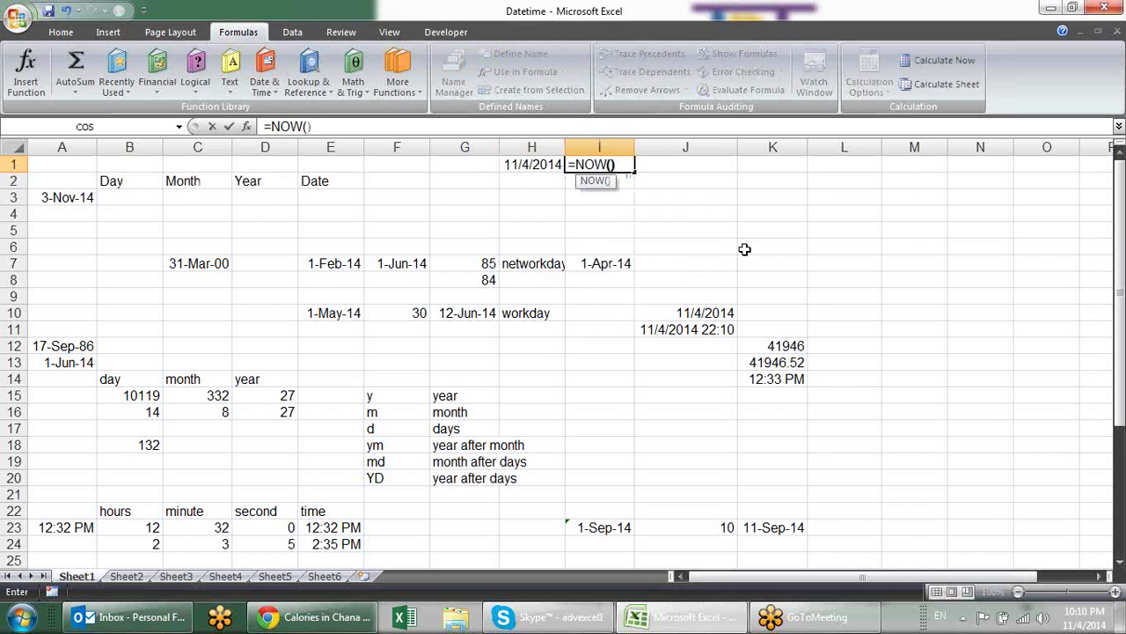
{"action": "key", "text": "Return"}
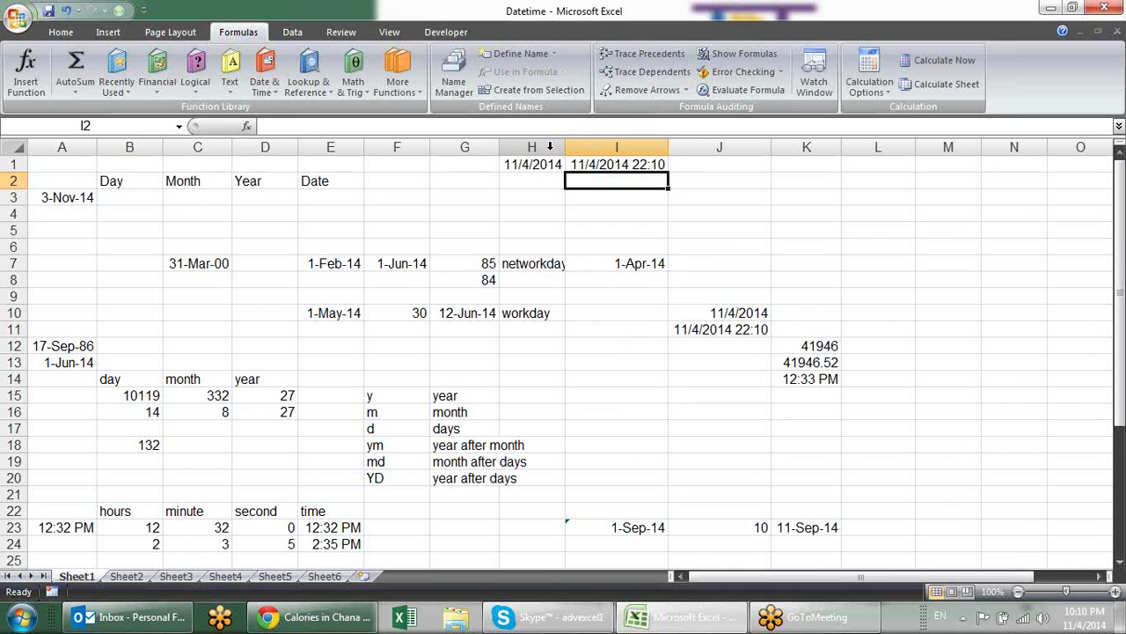
Paste H1:I1 into H2:I2 as values only, giving serials 41947 and 41947.92369.
{"action": "left_click_drag", "start_coordinate": [556, 164], "coordinate": [656, 163]}
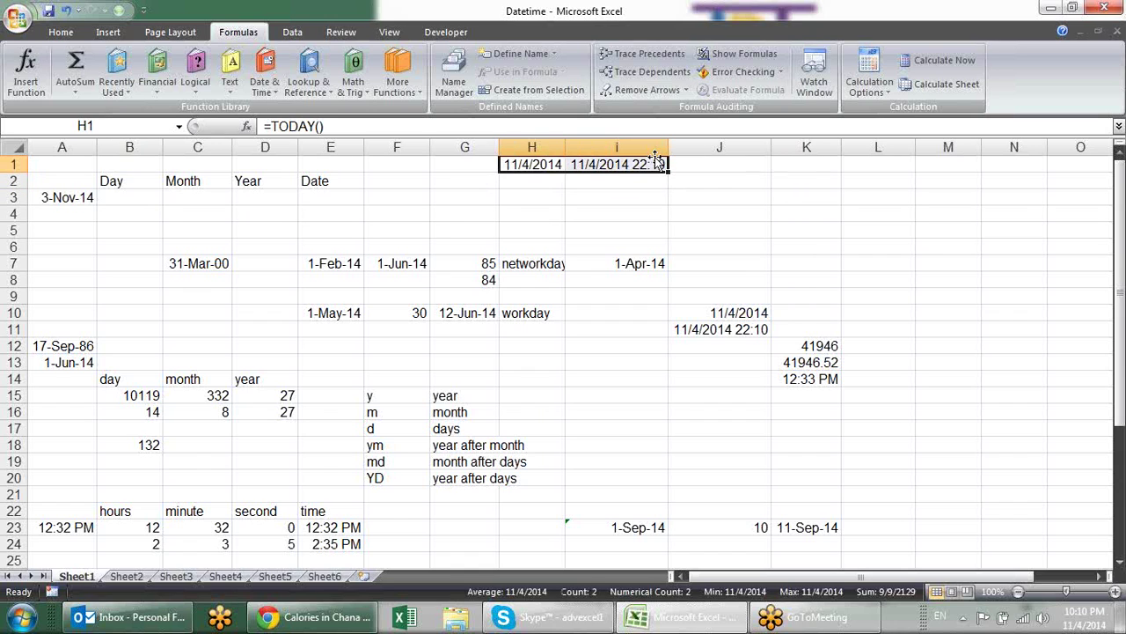
{"action": "key", "text": "ctrl+c"}
{"action": "left_click", "coordinate": [549, 177]}
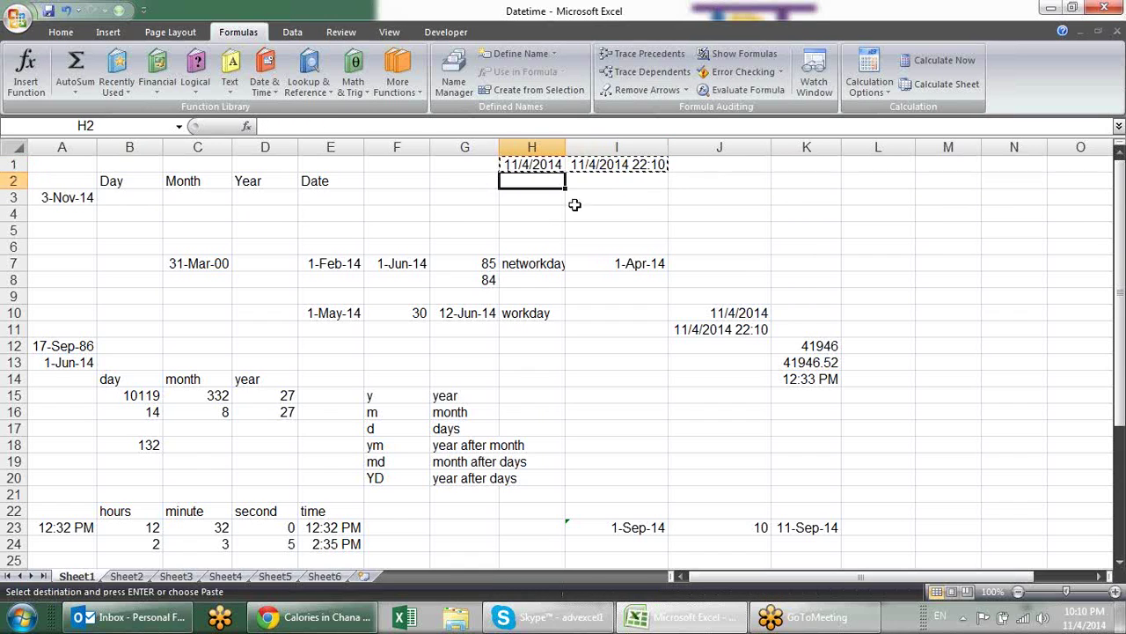
{"action": "key", "text": "ctrl+alt+v"}
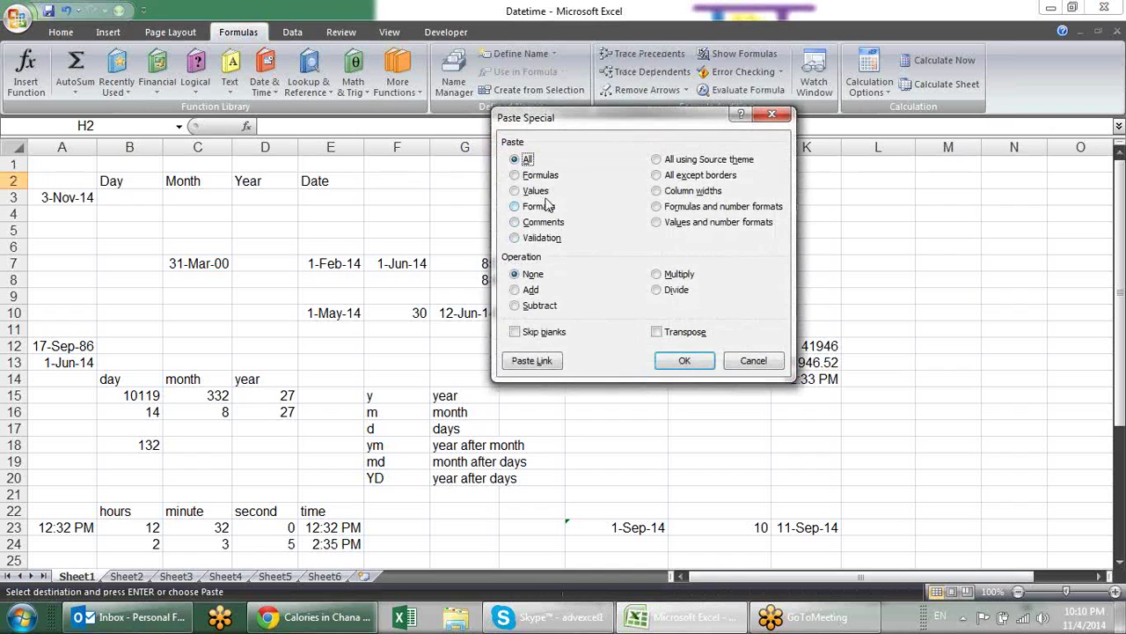
{"action": "left_click", "coordinate": [528, 190]}
{"action": "left_click", "coordinate": [683, 361]}
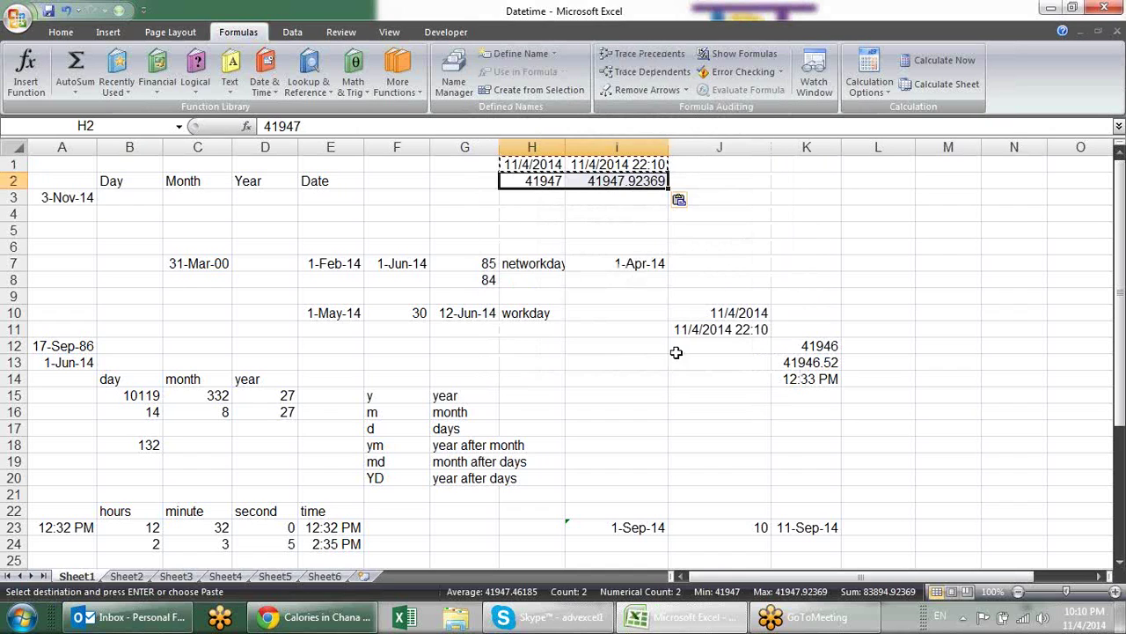
{"action": "key", "text": "Escape"}
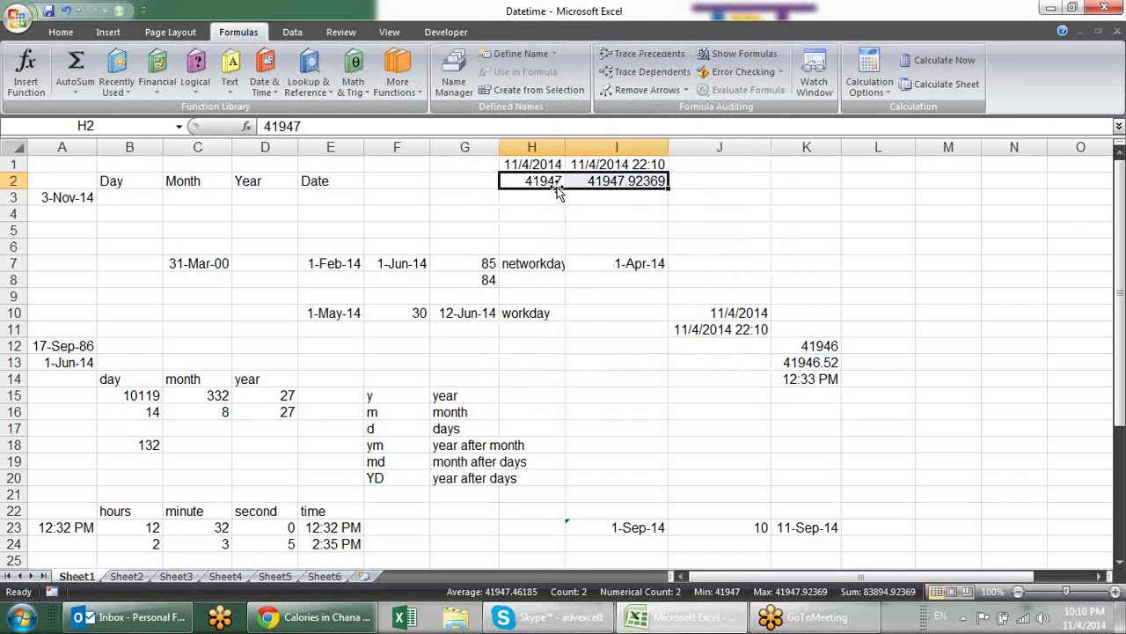
{"action": "left_click", "coordinate": [538, 181]}
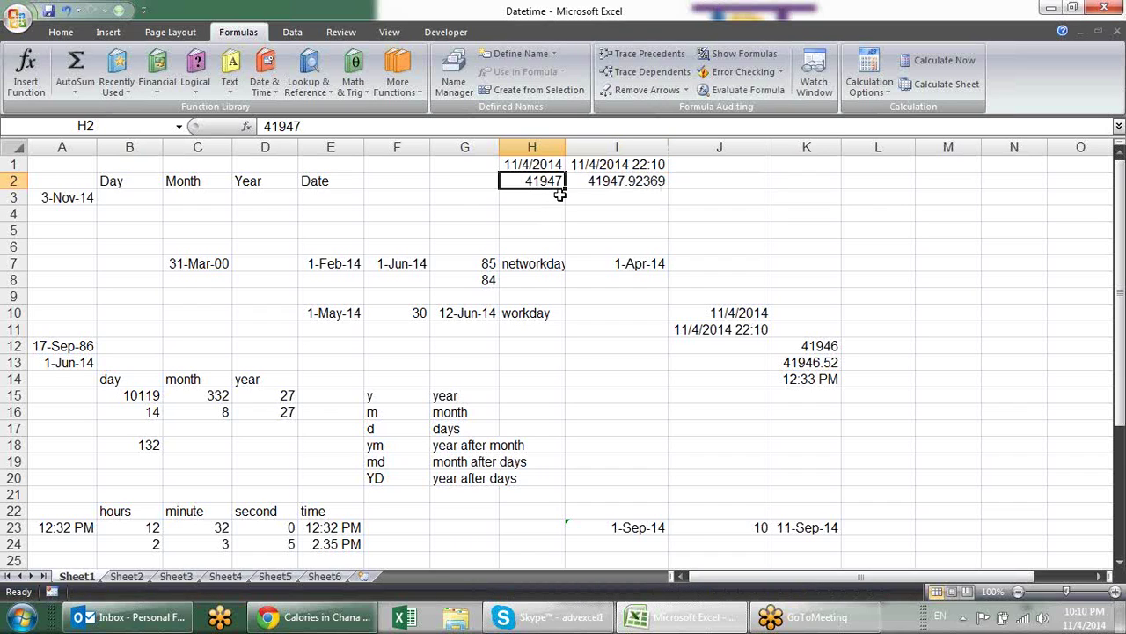
{"action": "left_click", "coordinate": [595, 185]}
{"action": "left_click", "coordinate": [611, 208]}
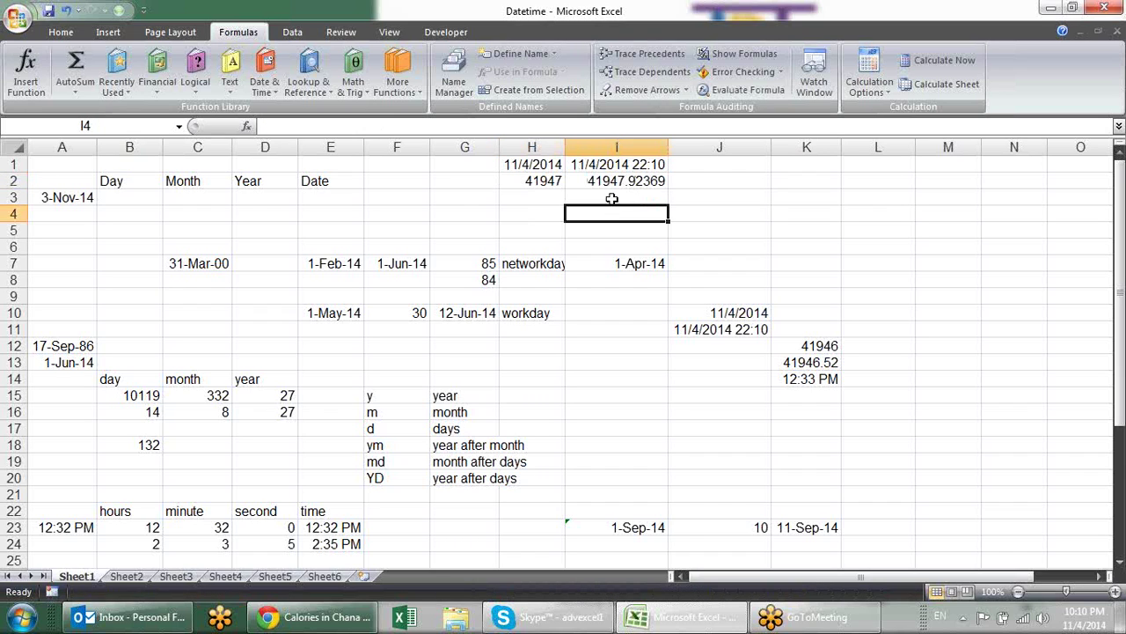
{"action": "left_click", "coordinate": [546, 181]}
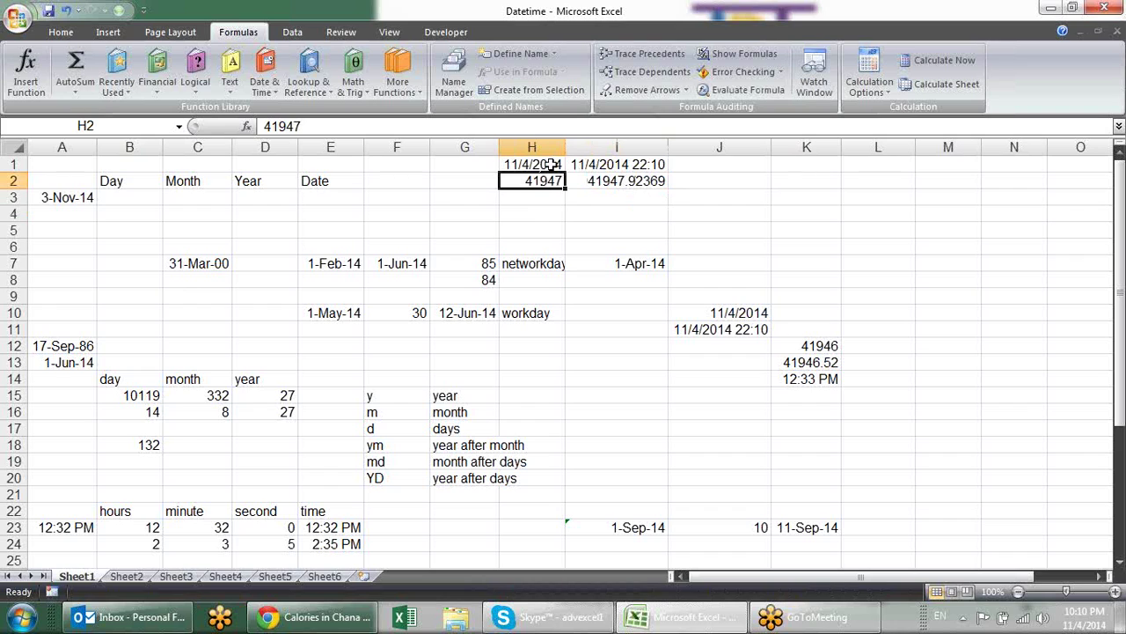
{"action": "left_click", "coordinate": [550, 165]}
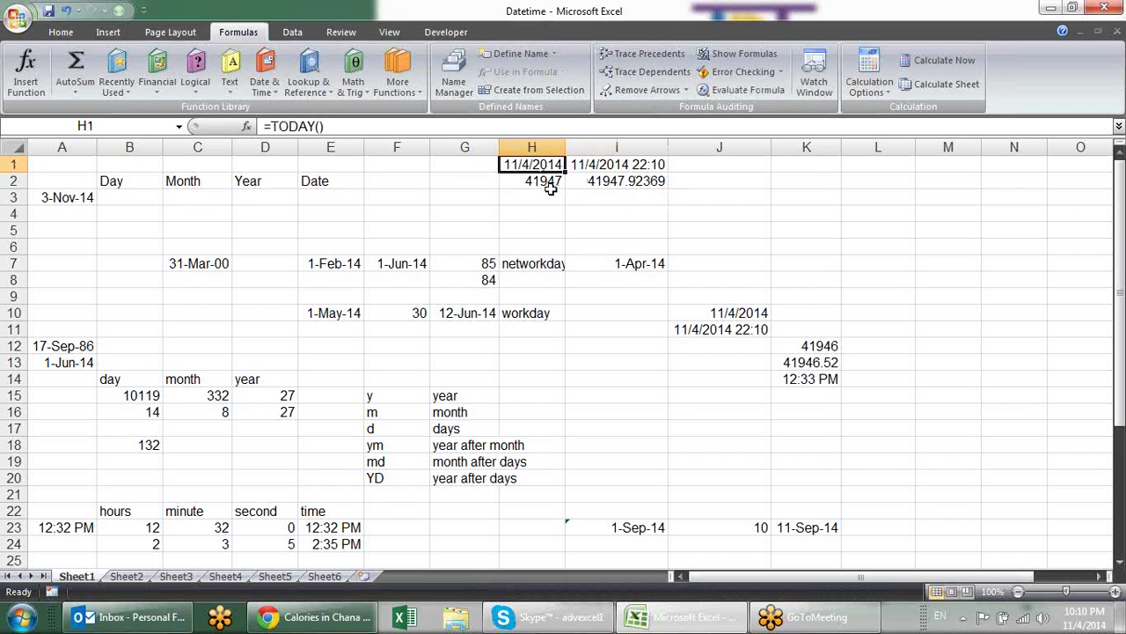
{"action": "left_click", "coordinate": [551, 181]}
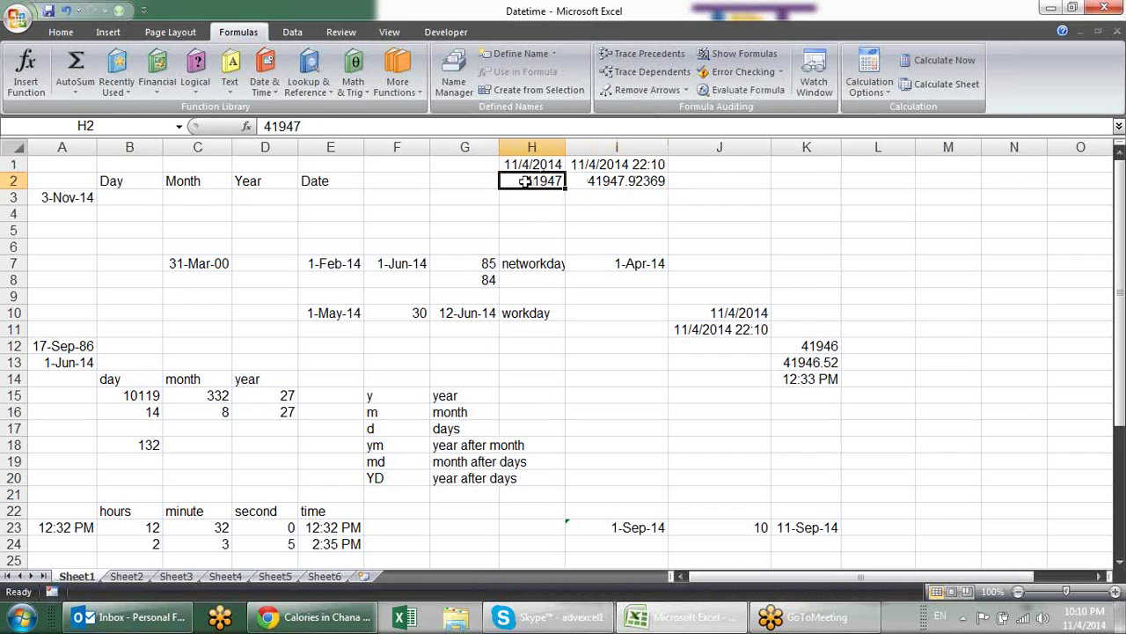
{"action": "left_click", "coordinate": [656, 180]}
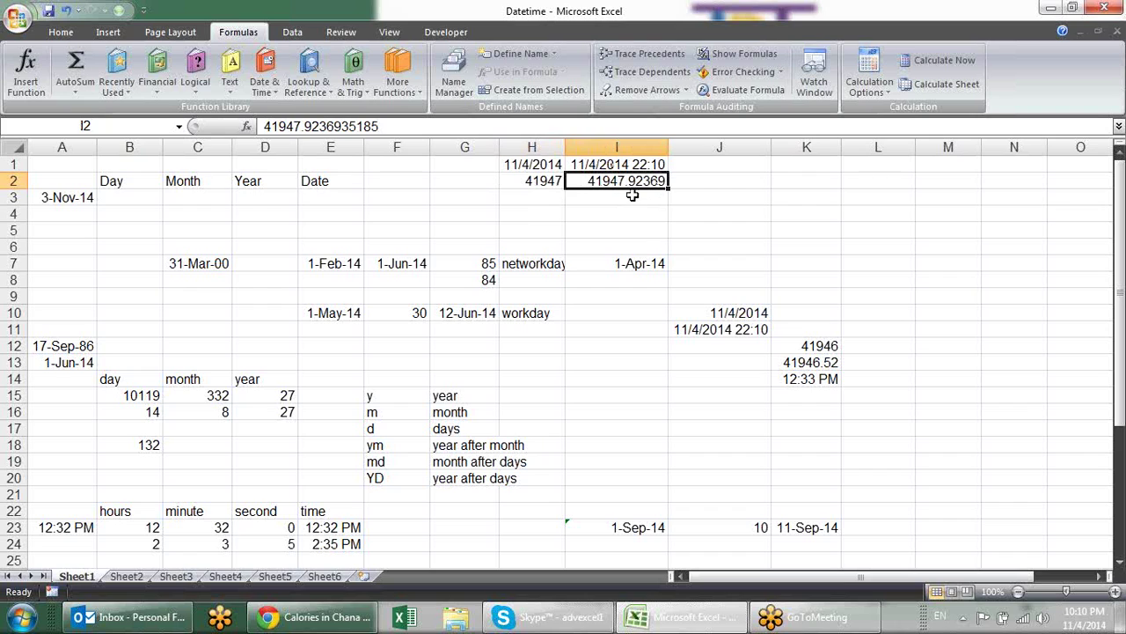
{"action": "left_click", "coordinate": [662, 198]}
{"action": "left_click", "coordinate": [683, 202]}
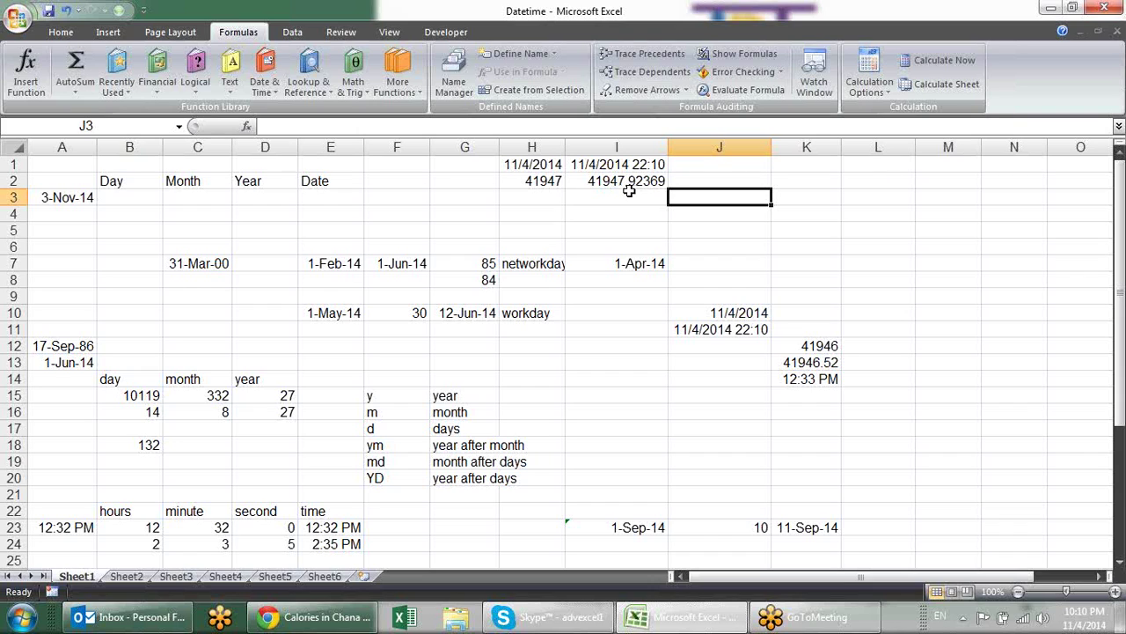
{"action": "left_click", "coordinate": [553, 185]}
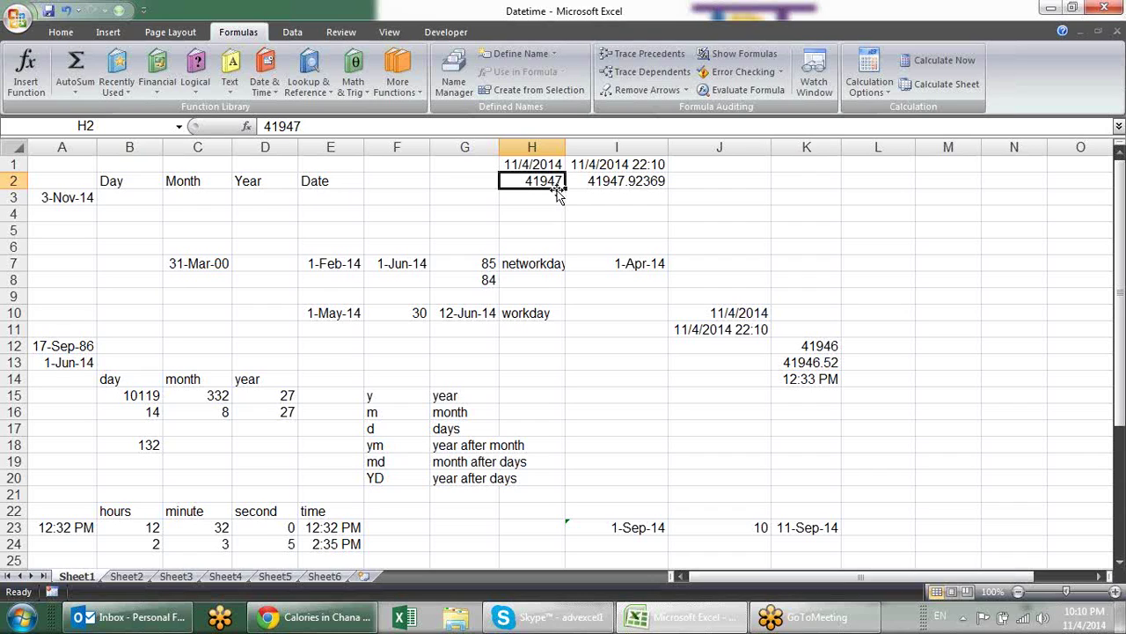
{"action": "left_click", "coordinate": [631, 184]}
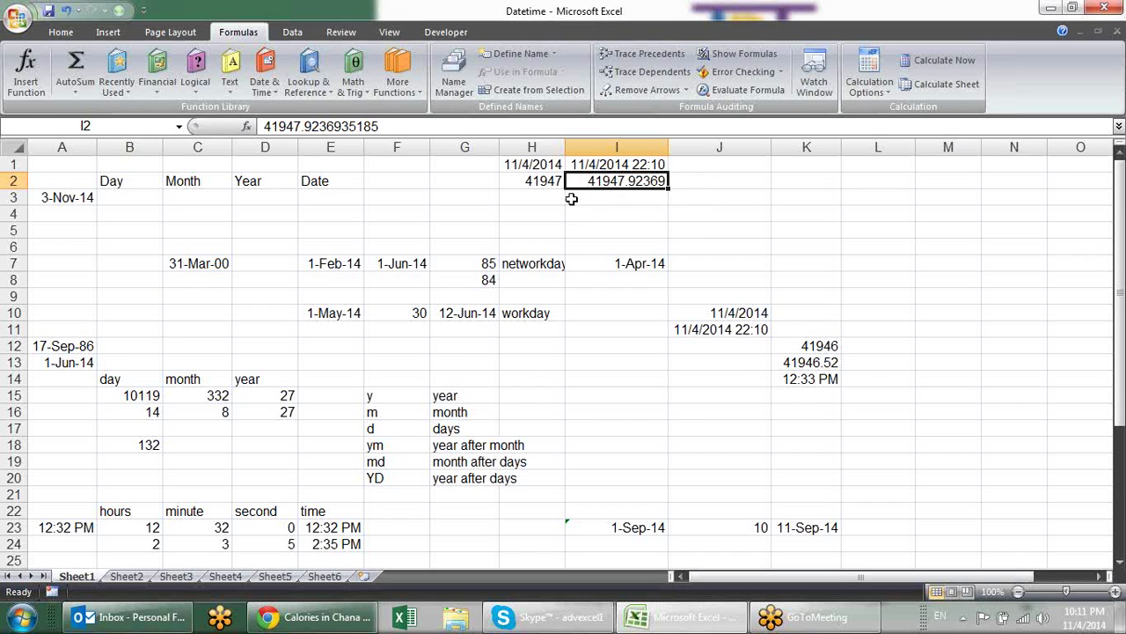
{"action": "left_click", "coordinate": [602, 195]}
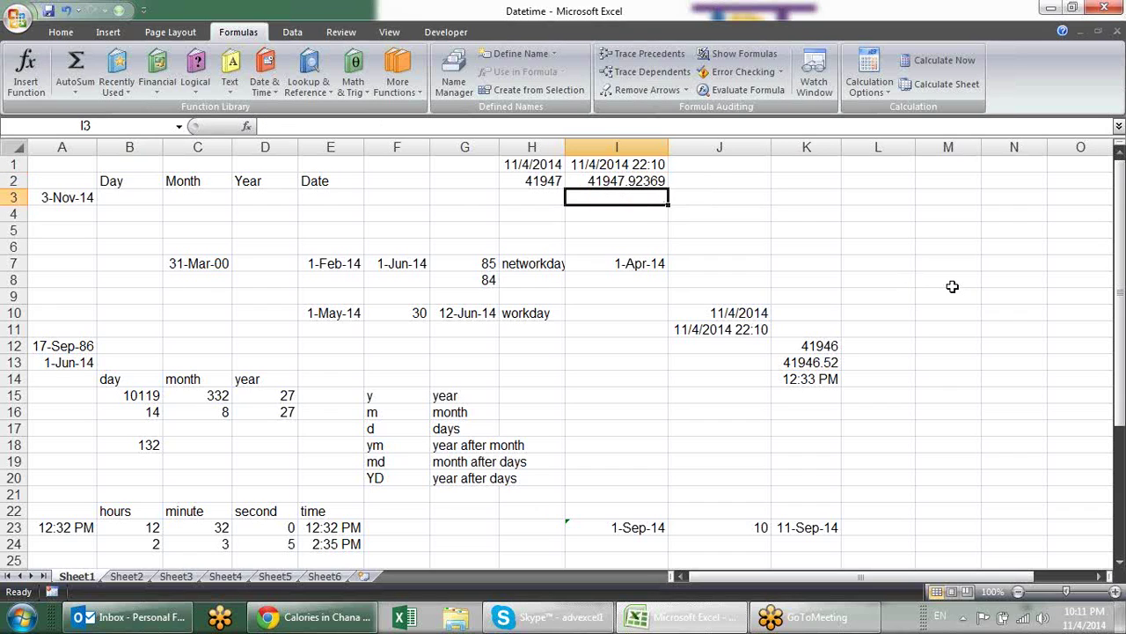
Enter =I2-H2 in I3 to get the time fraction 0.923693519.
{"action": "type", "text": "="}
{"action": "left_click", "coordinate": [607, 182]}
{"action": "type", "text": "-"}
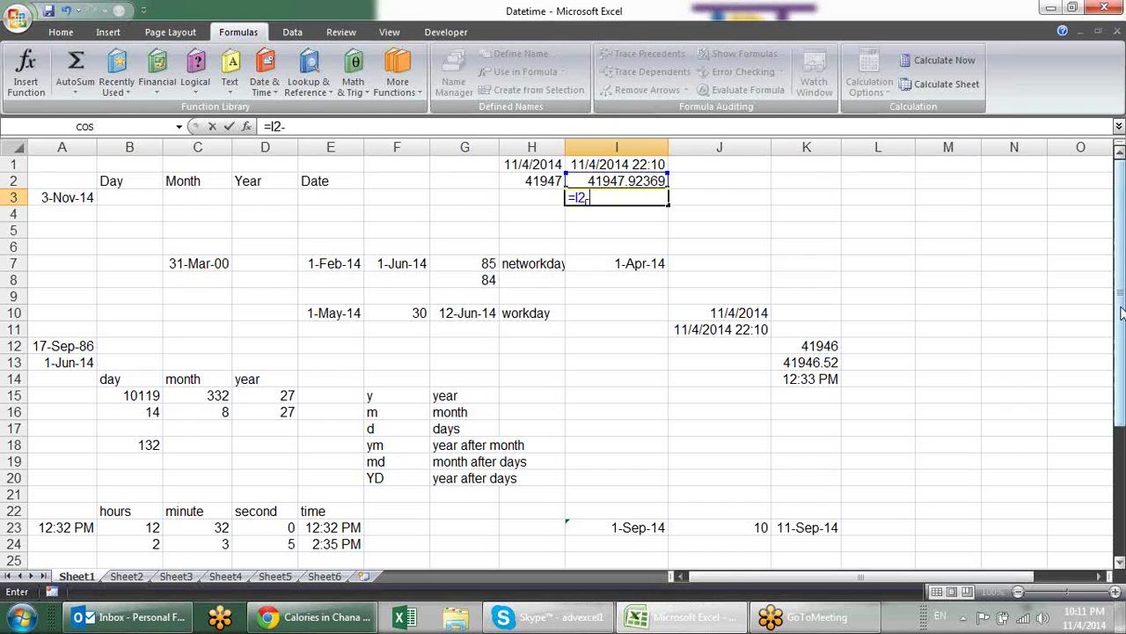
{"action": "left_click", "coordinate": [533, 180]}
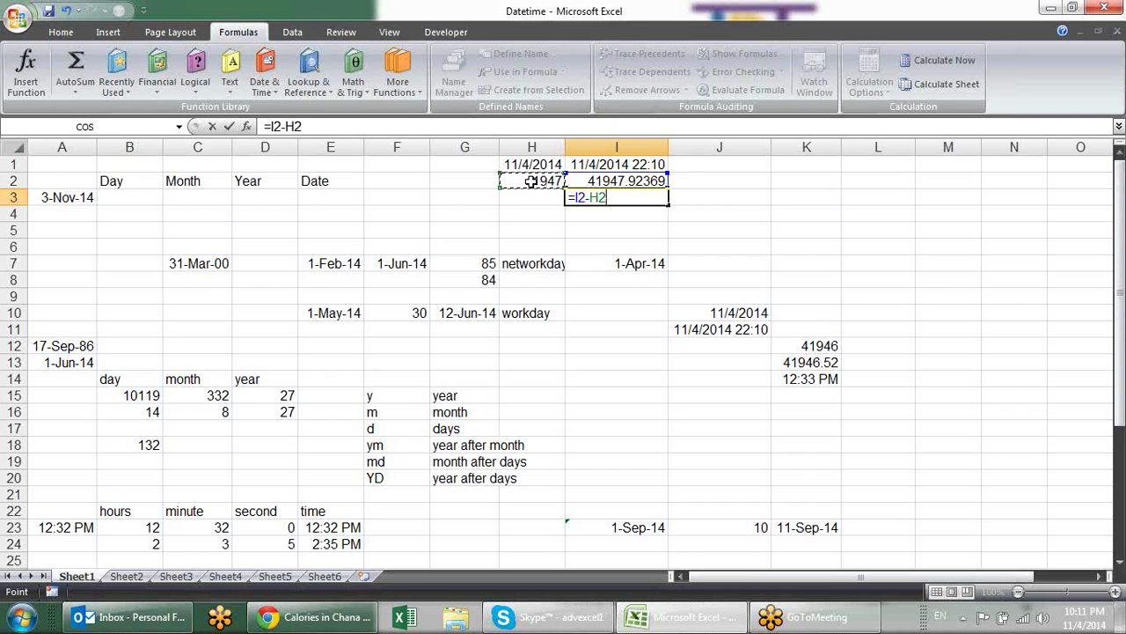
{"action": "key", "text": "Return"}
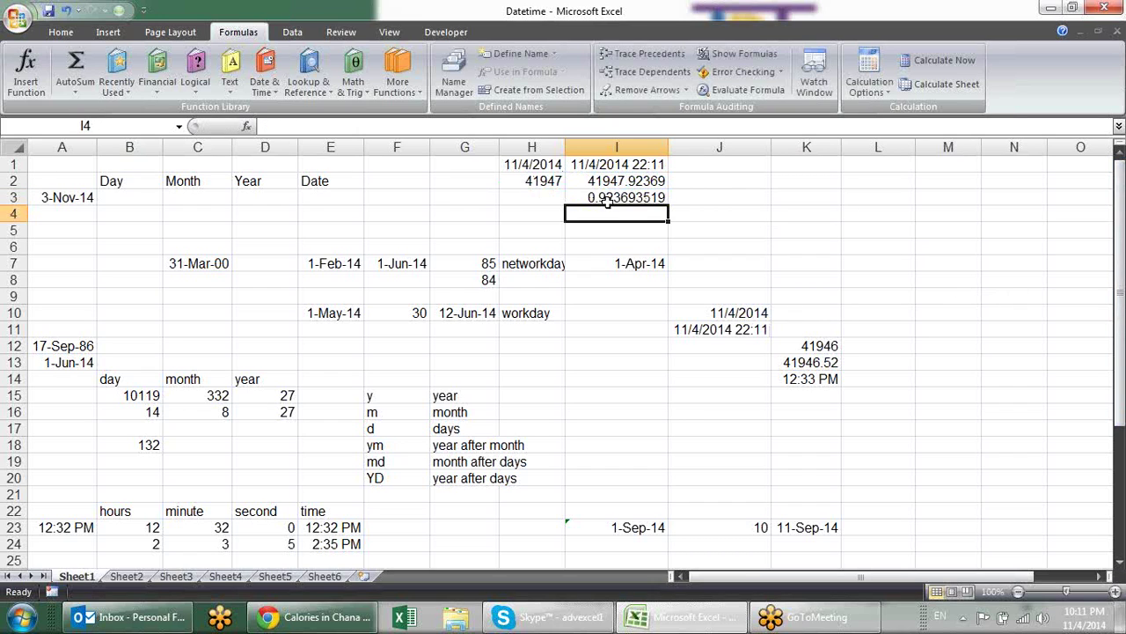
{"action": "left_click", "coordinate": [618, 196]}
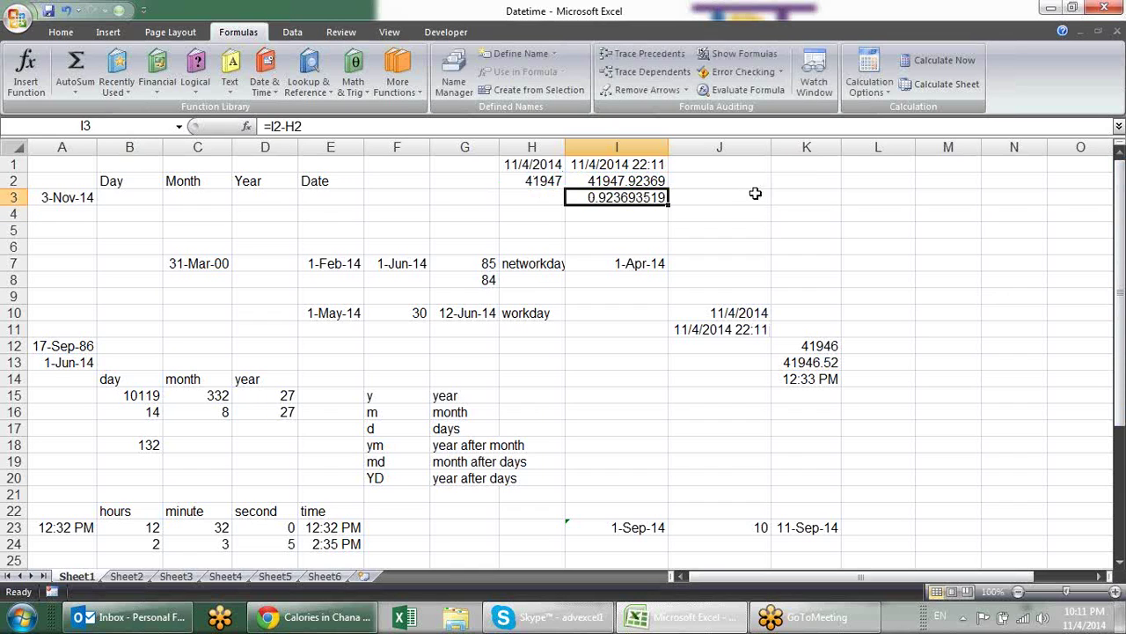
Format I3 with the Time 1:30 PM style so it reads 10:10 PM.
{"action": "left_click", "coordinate": [60, 32]}
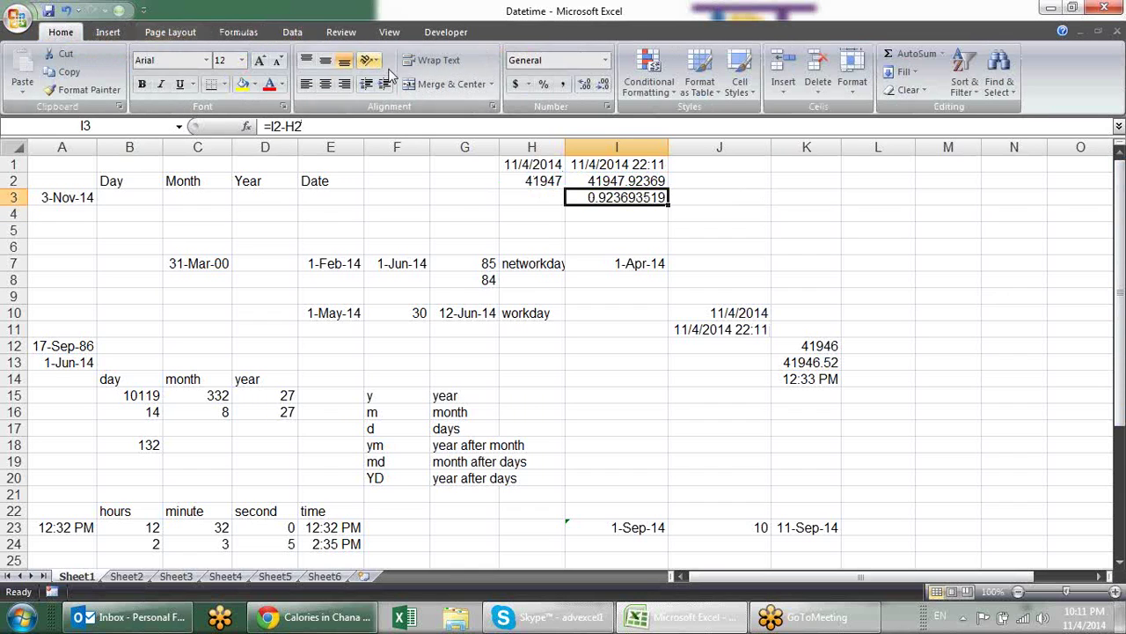
{"action": "left_click", "coordinate": [605, 107]}
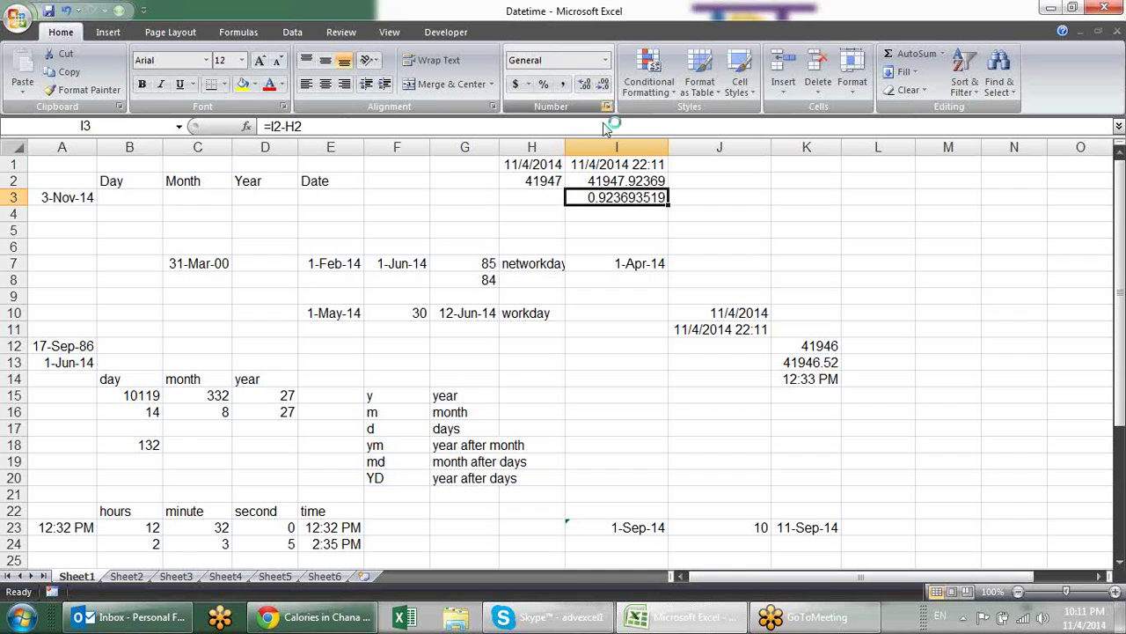
{"action": "left_click", "coordinate": [457, 180]}
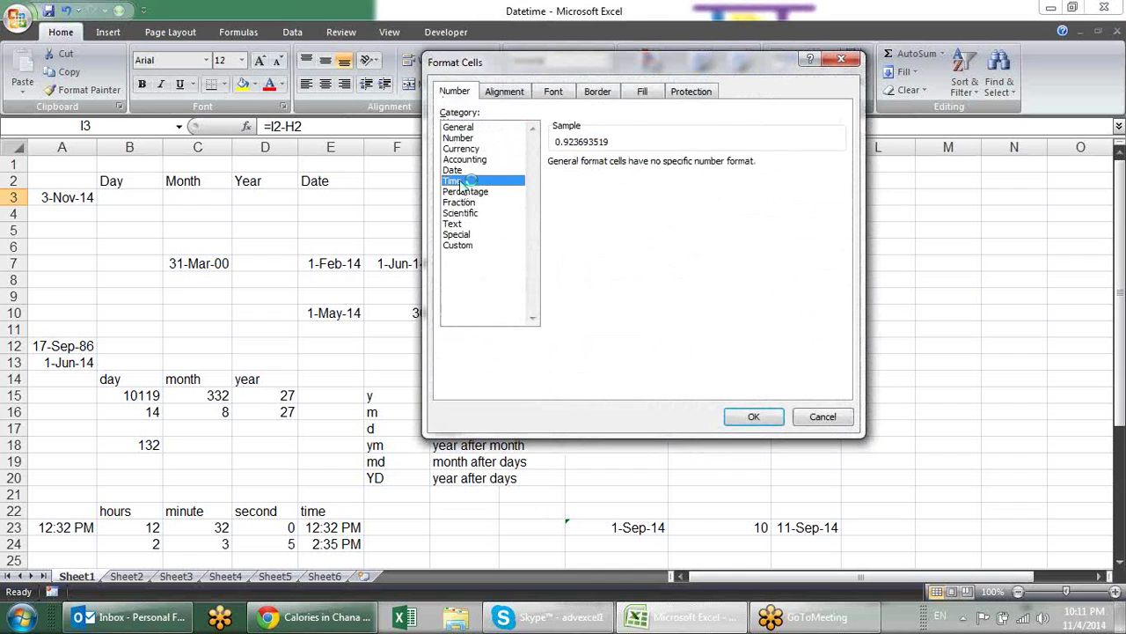
{"action": "left_click", "coordinate": [576, 187]}
{"action": "left_click", "coordinate": [592, 197]}
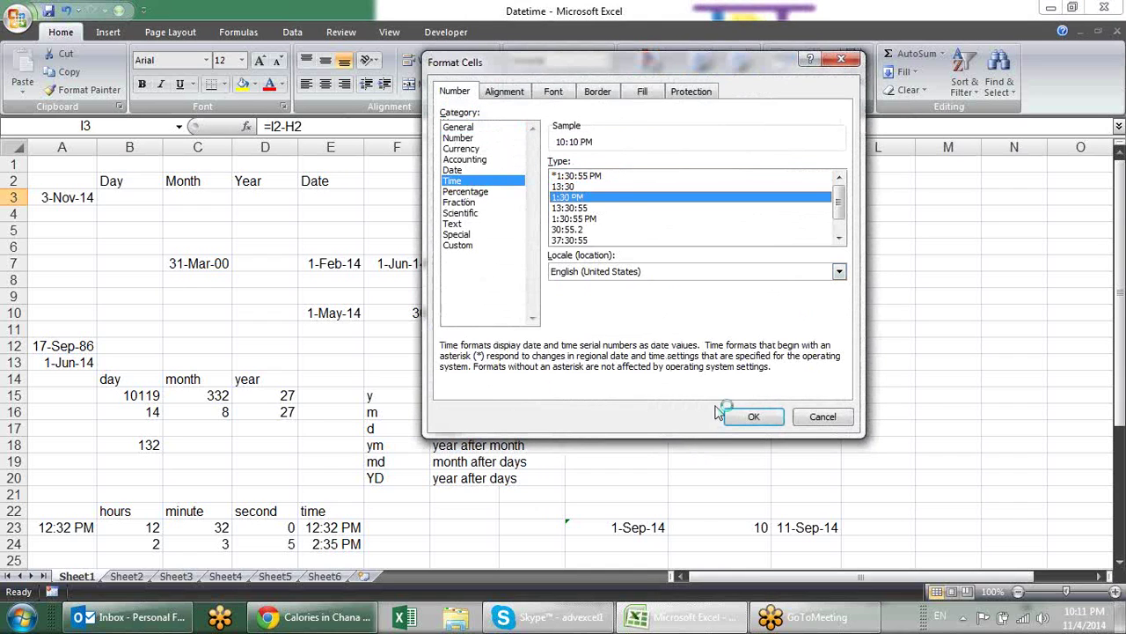
{"action": "left_click", "coordinate": [762, 418]}
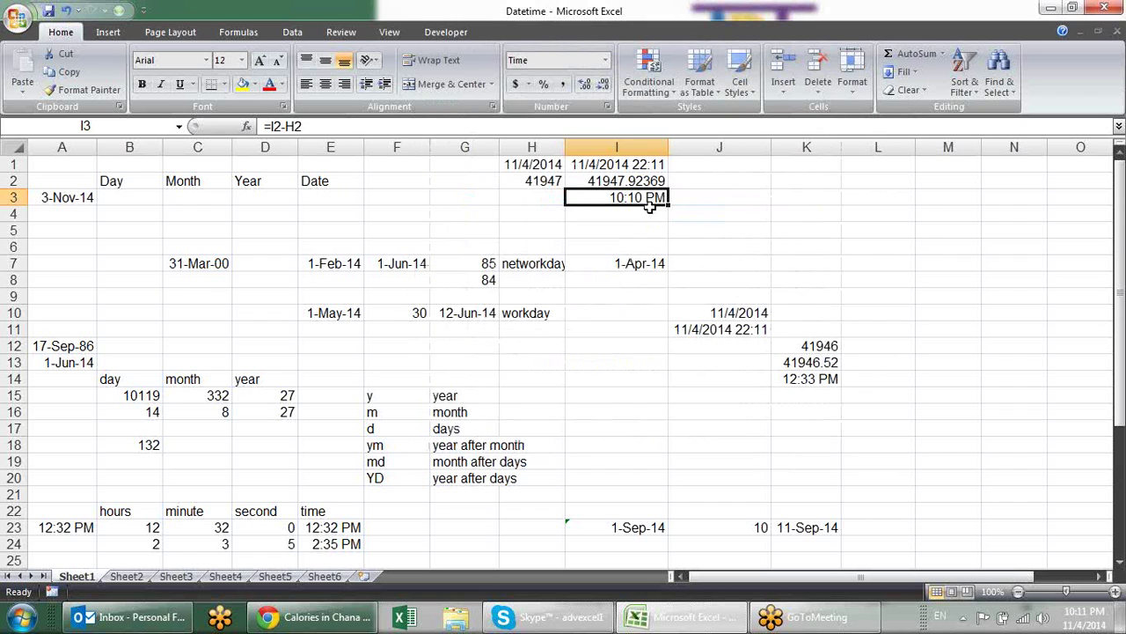
{"action": "left_click", "coordinate": [693, 199]}
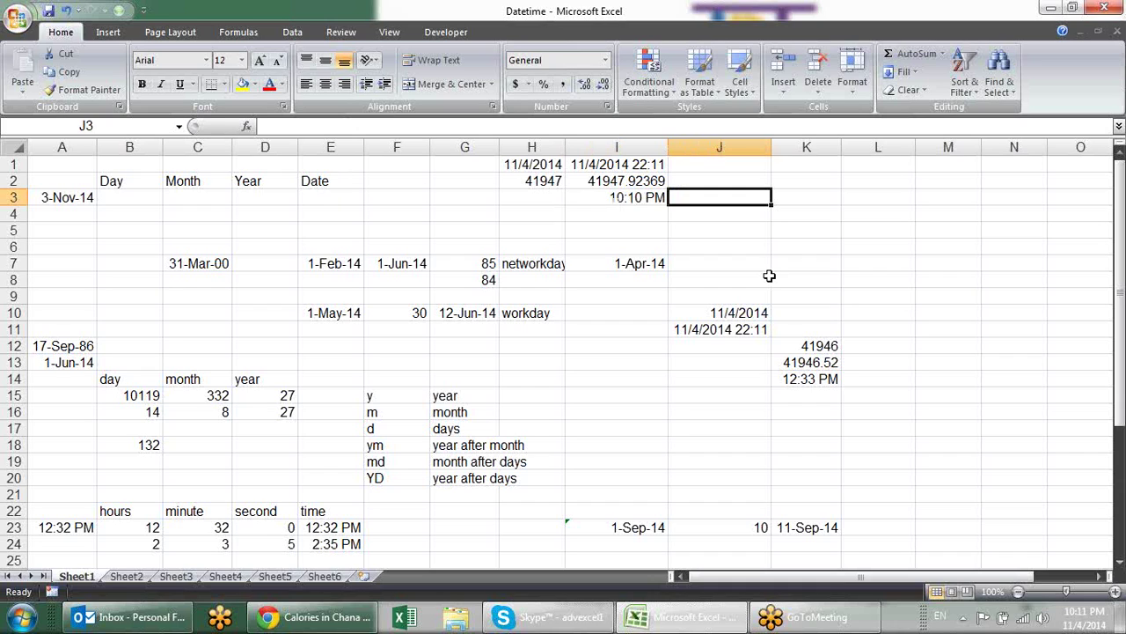
Enter =NOW()-TODAY() in J3 and give it a time format showing 10:11 PM.
{"action": "type", "text": "="}
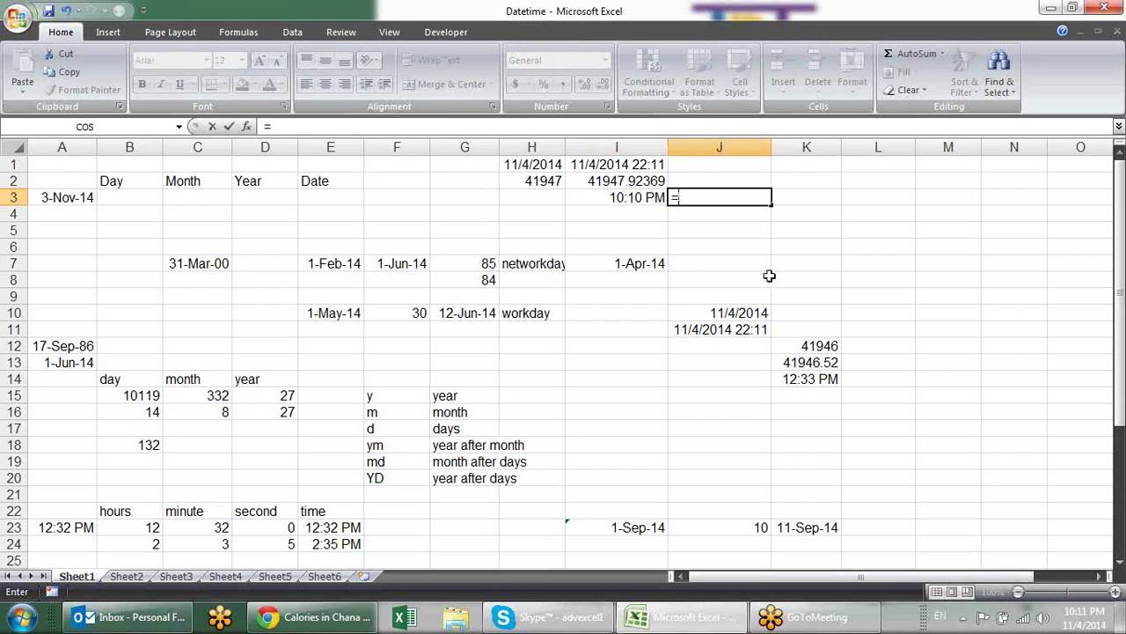
{"action": "type", "text": "now"}
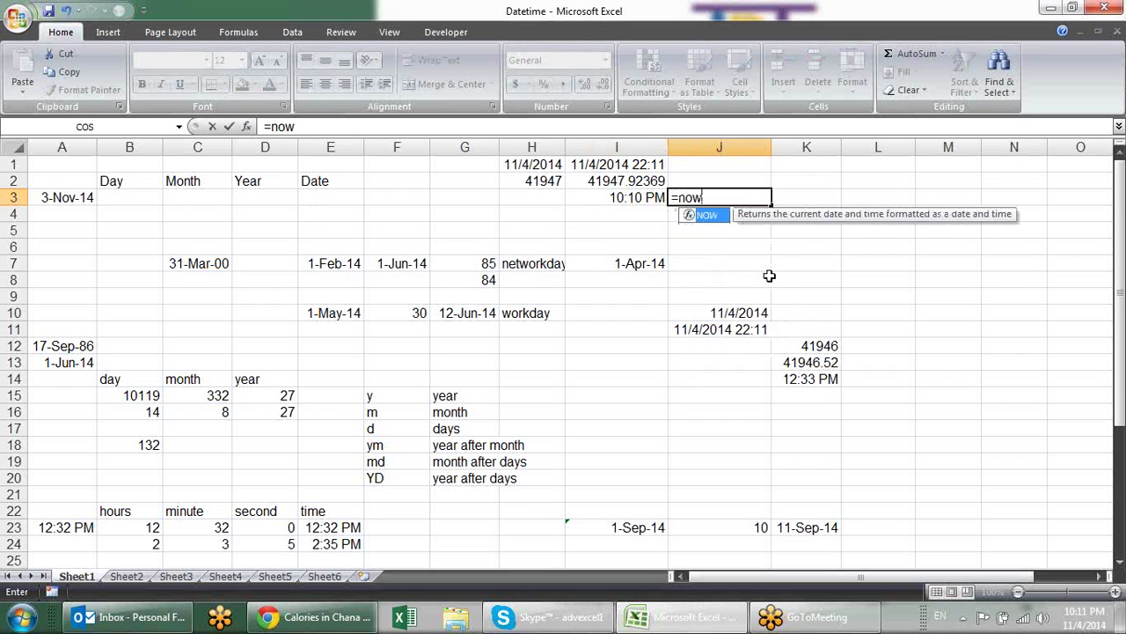
{"action": "type", "text": "()-"}
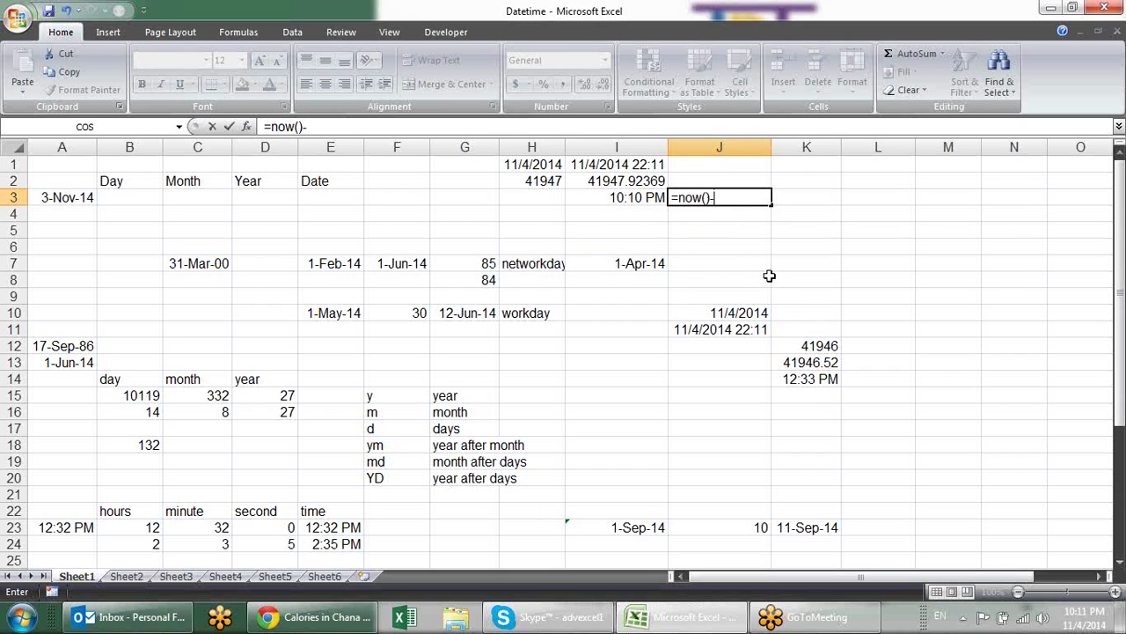
{"action": "type", "text": "tod"}
{"action": "key", "text": "Tab"}
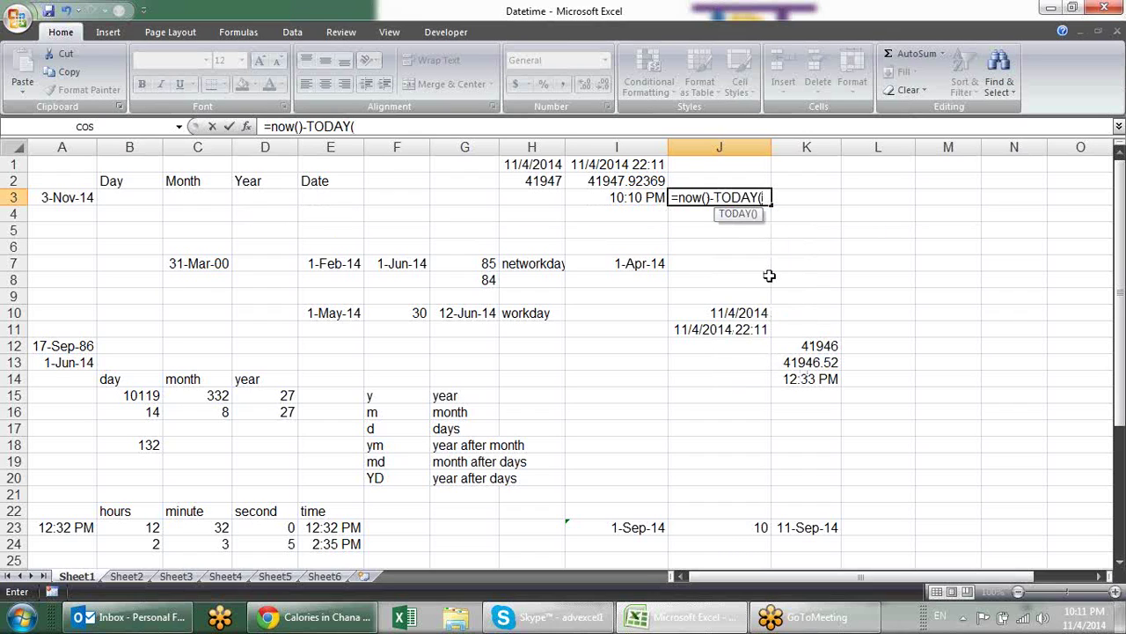
{"action": "type", "text": ")"}
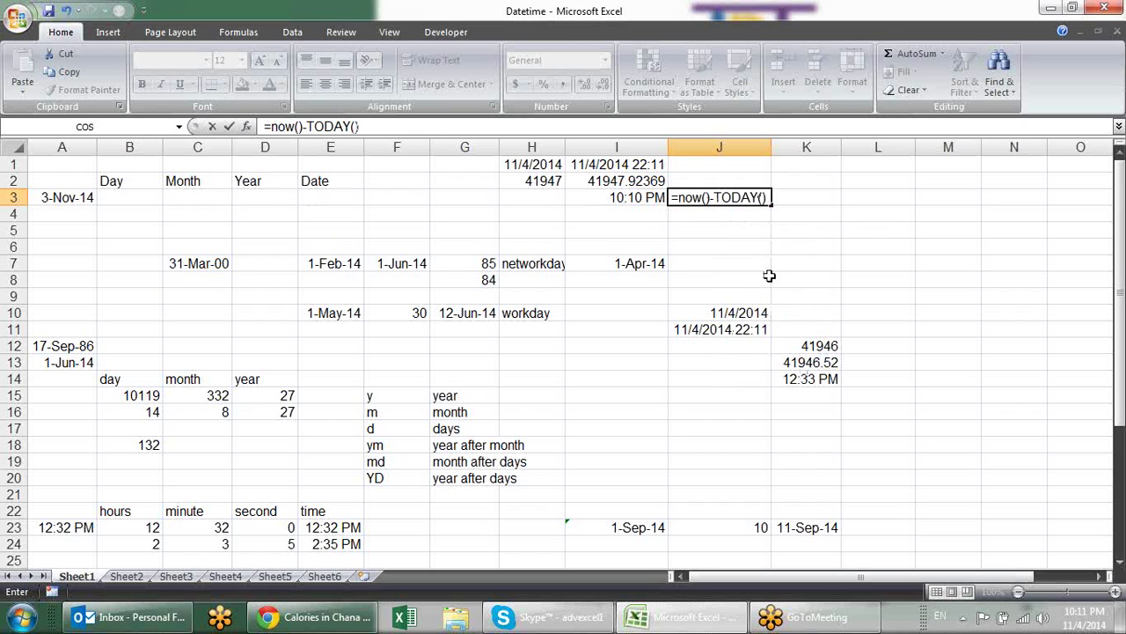
{"action": "key", "text": "Return"}
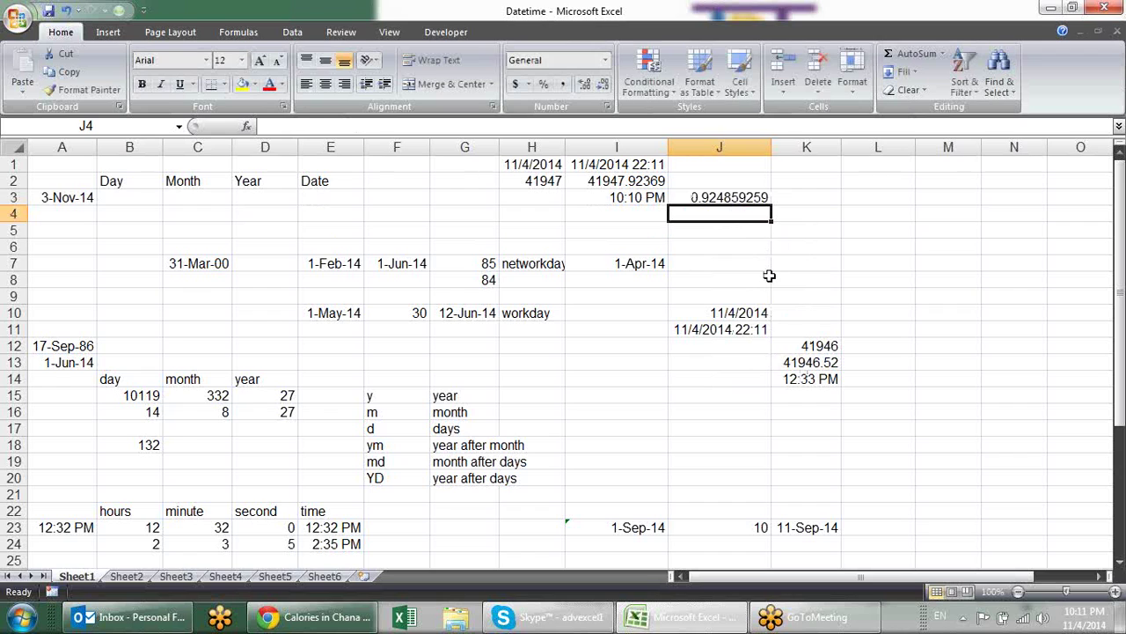
{"action": "key", "text": "Up"}
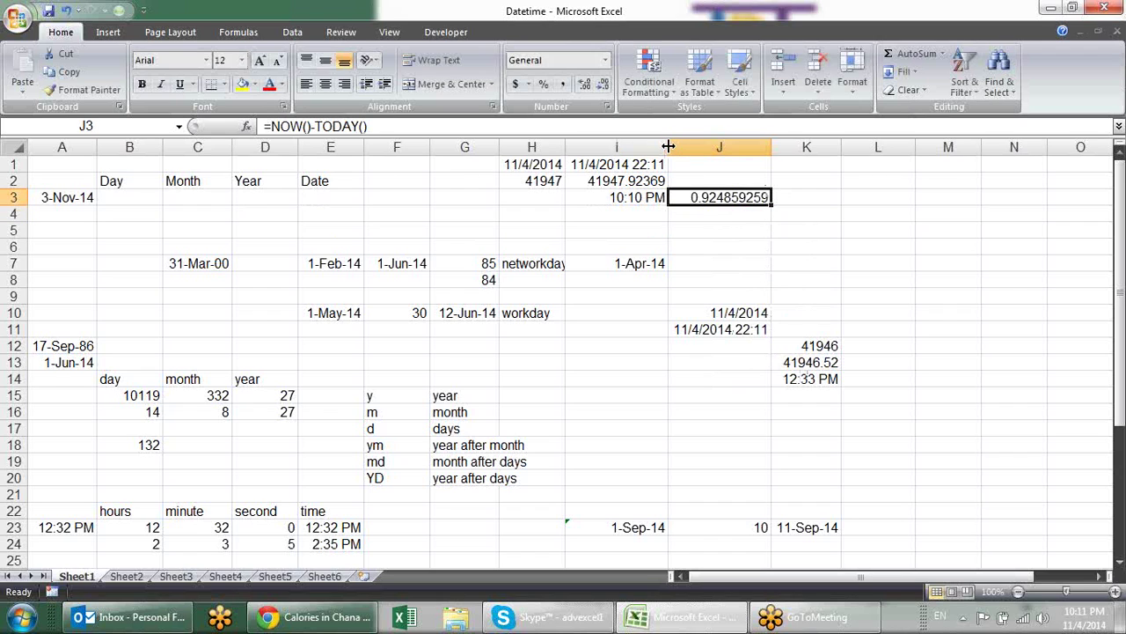
{"action": "key", "text": "ctrl+shift+2"}
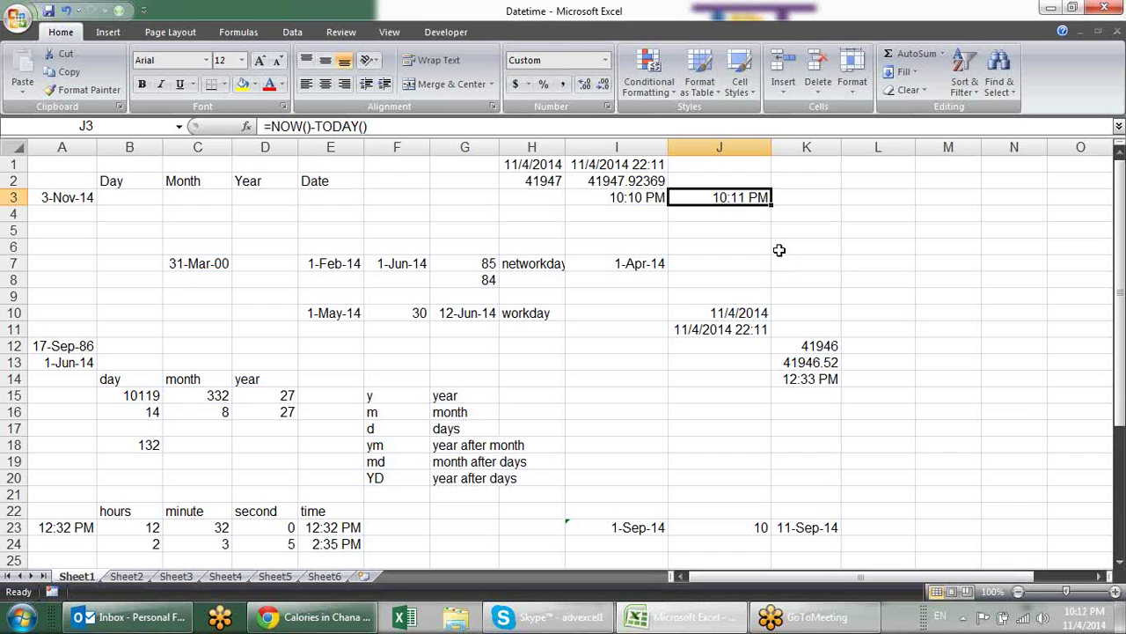
{"action": "left_click", "coordinate": [766, 231]}
{"action": "left_click", "coordinate": [730, 199]}
Stamp the fixed date 11/4/2014 in K1 and the fixed time 10:12 PM in K2.
{"action": "left_click", "coordinate": [801, 161]}
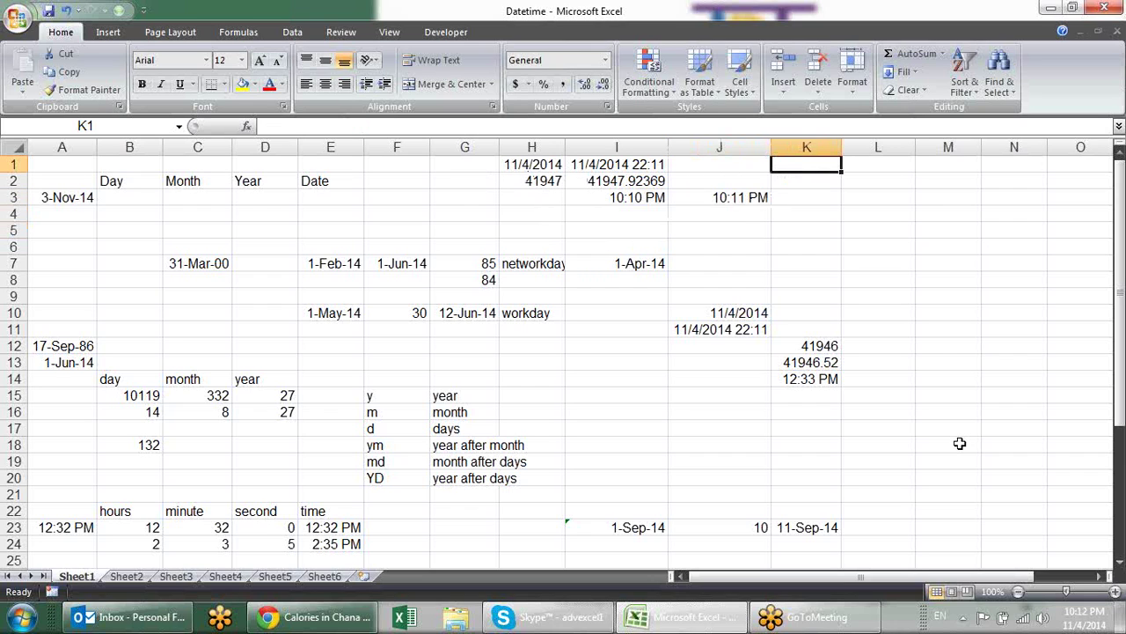
{"action": "key", "text": "ctrl+semicolon"}
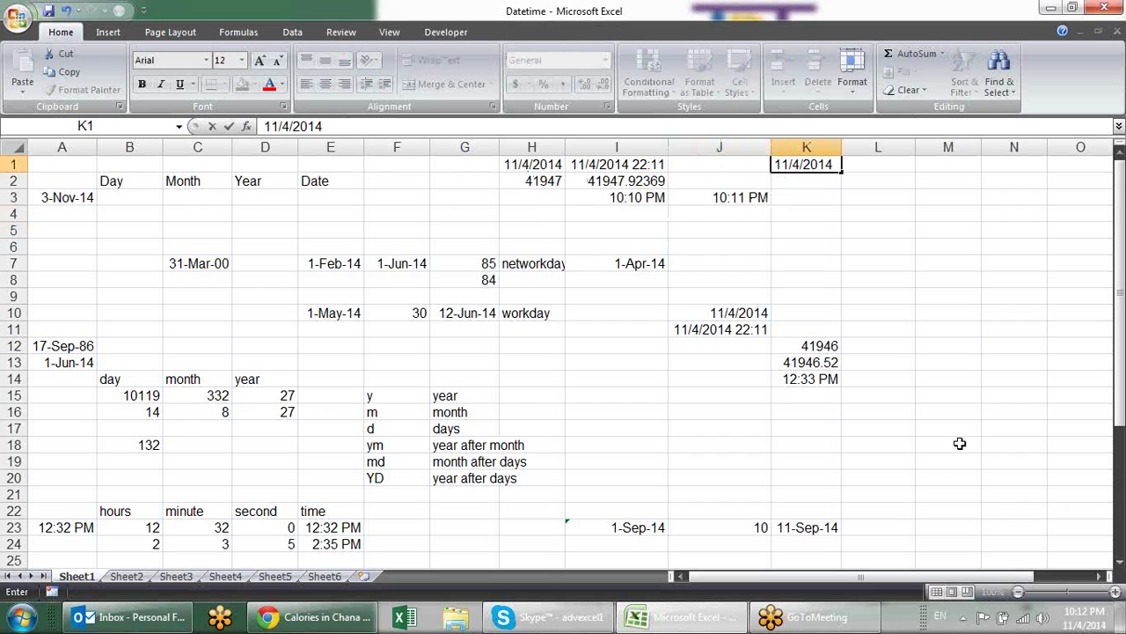
{"action": "key", "text": "Return"}
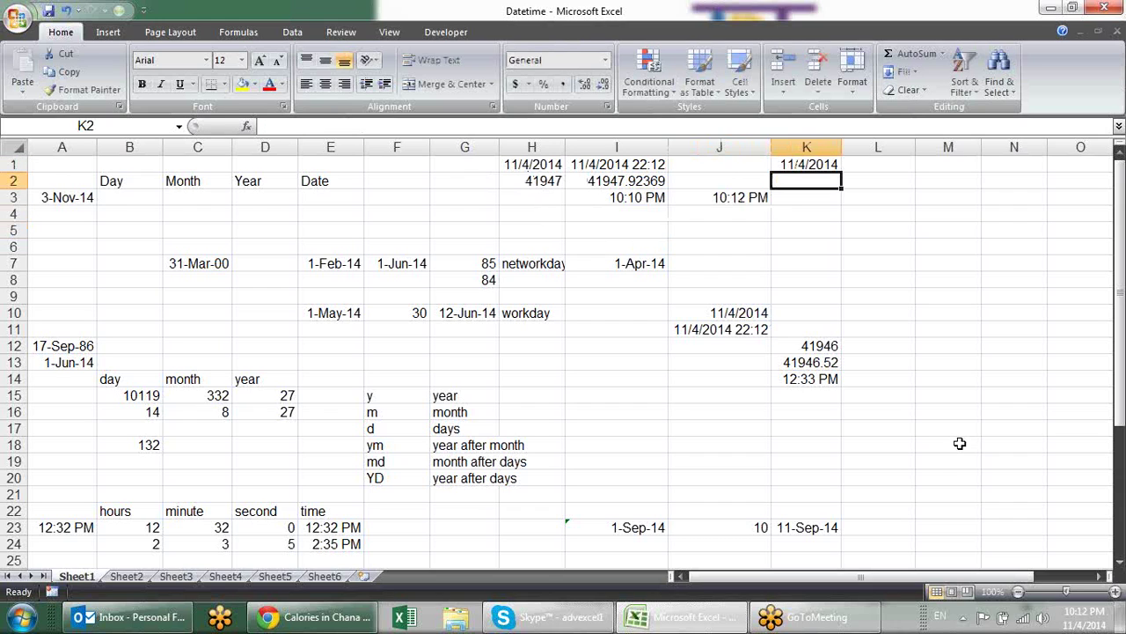
{"action": "key", "text": "ctrl+shift+semicolon"}
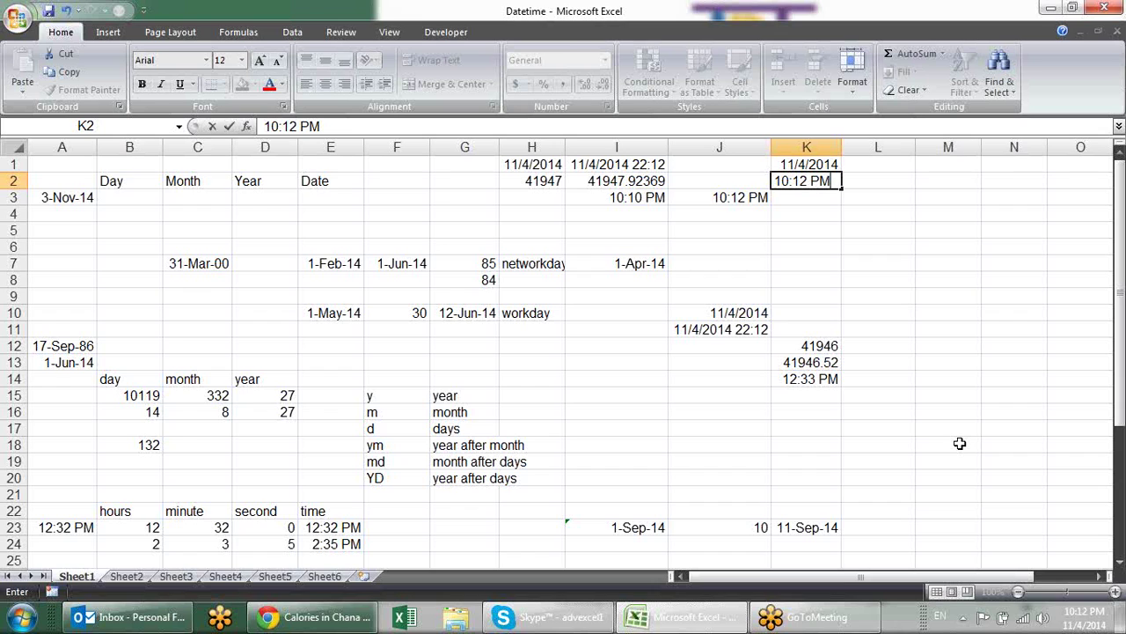
{"action": "key", "text": "Return"}
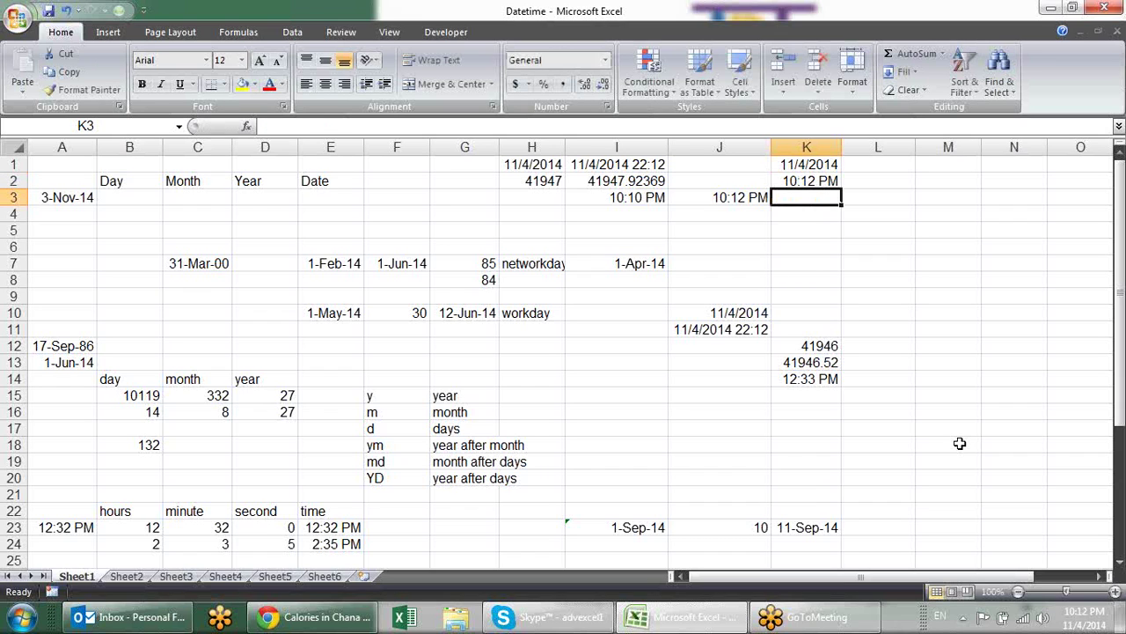
Review the stored time in K2 and the serial values in H2 and I2.
{"action": "key", "text": "Up"}
{"action": "key", "text": "Down"}
{"action": "key", "text": "Left"}
{"action": "key", "text": "Left"}
{"action": "key", "text": "Left"}
{"action": "key", "text": "Up"}
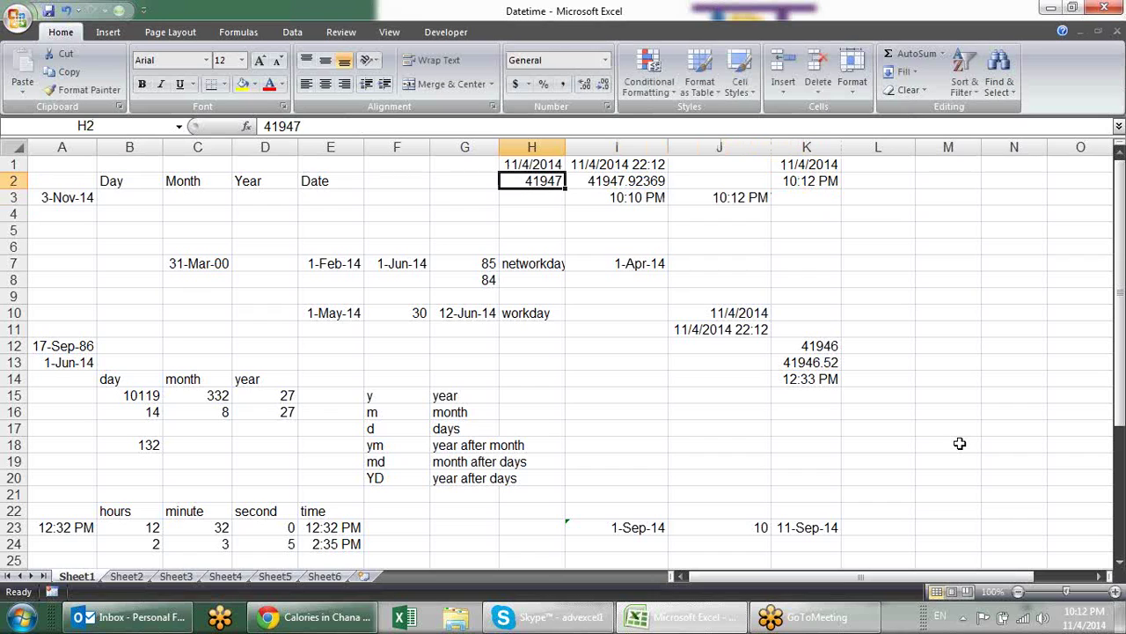
{"action": "key", "text": "Right"}
{"action": "key", "text": "Right"}
{"action": "key", "text": "Left"}
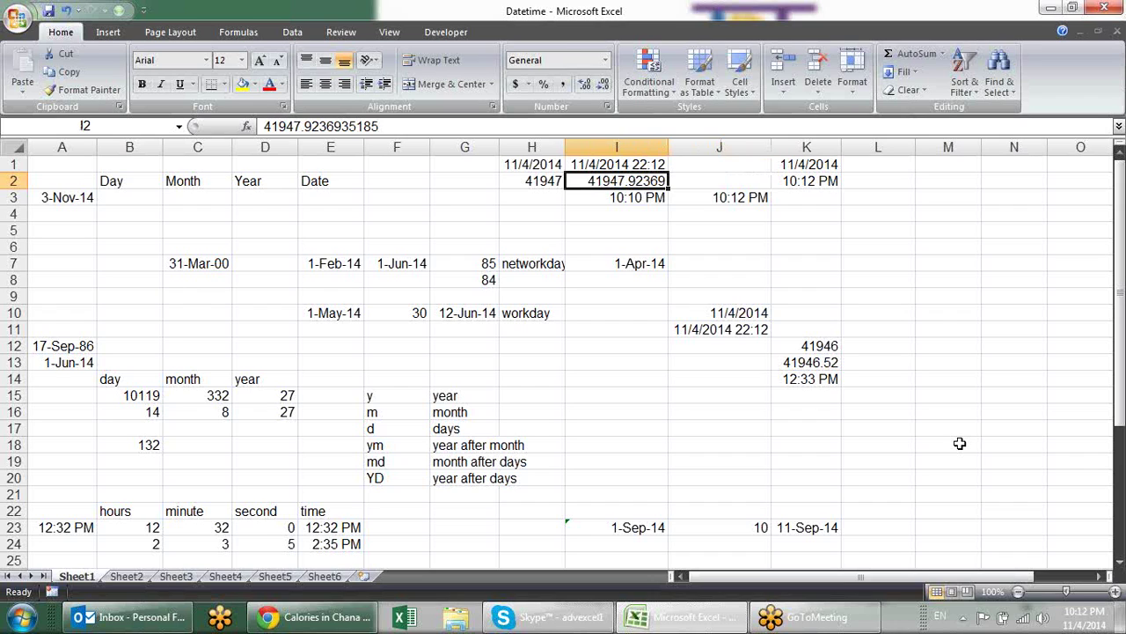
{"action": "key", "text": "Left"}
{"action": "key", "text": "Left"}
{"action": "key", "text": "Left"}
{"action": "key", "text": "Left"}
{"action": "key", "text": "Left"}
{"action": "key", "text": "Left"}
{"action": "key", "text": "Left"}
{"action": "key", "text": "Left"}
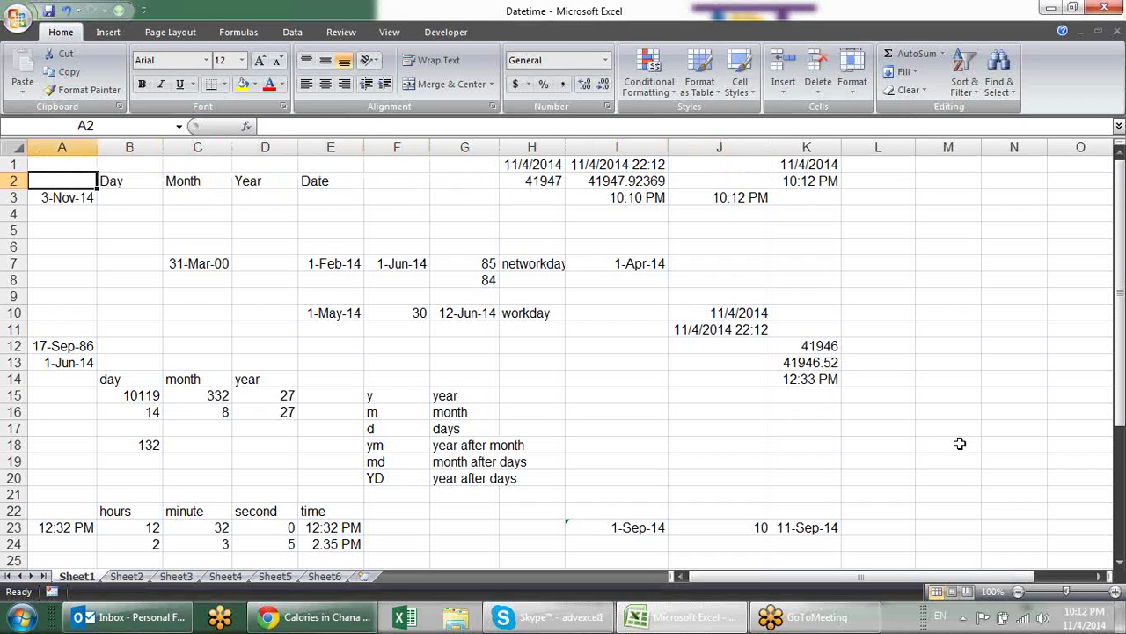
Enter the date 11/4/2014 in A3, displayed as 4-Nov-14.
{"action": "key", "text": "Down"}
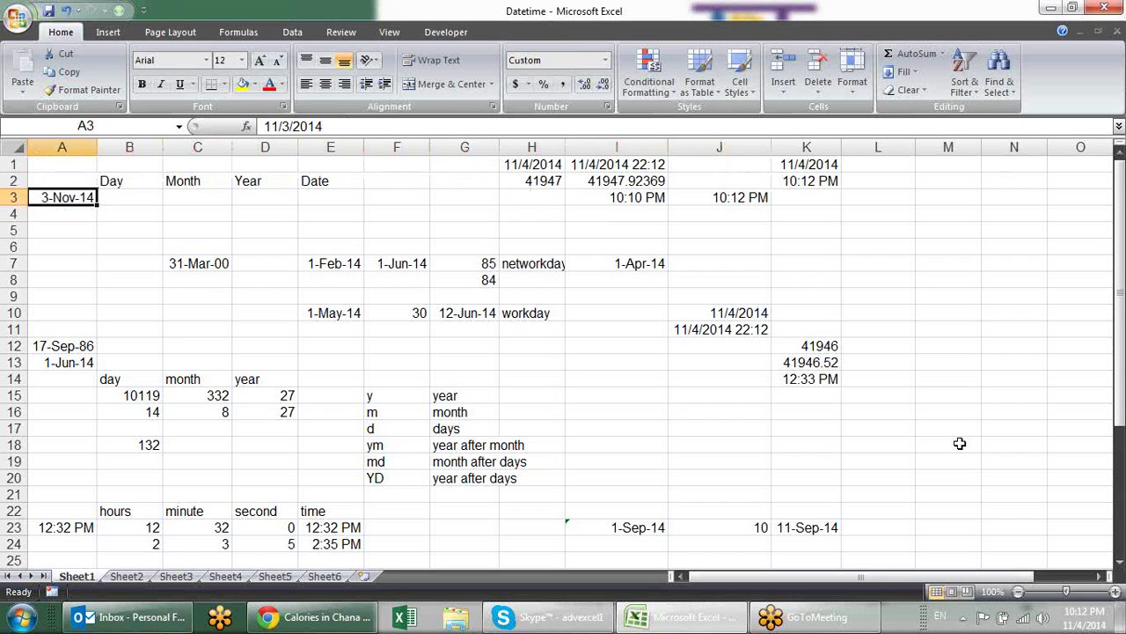
{"action": "type", "text": "11/4/2014"}
{"action": "key", "text": "Return"}
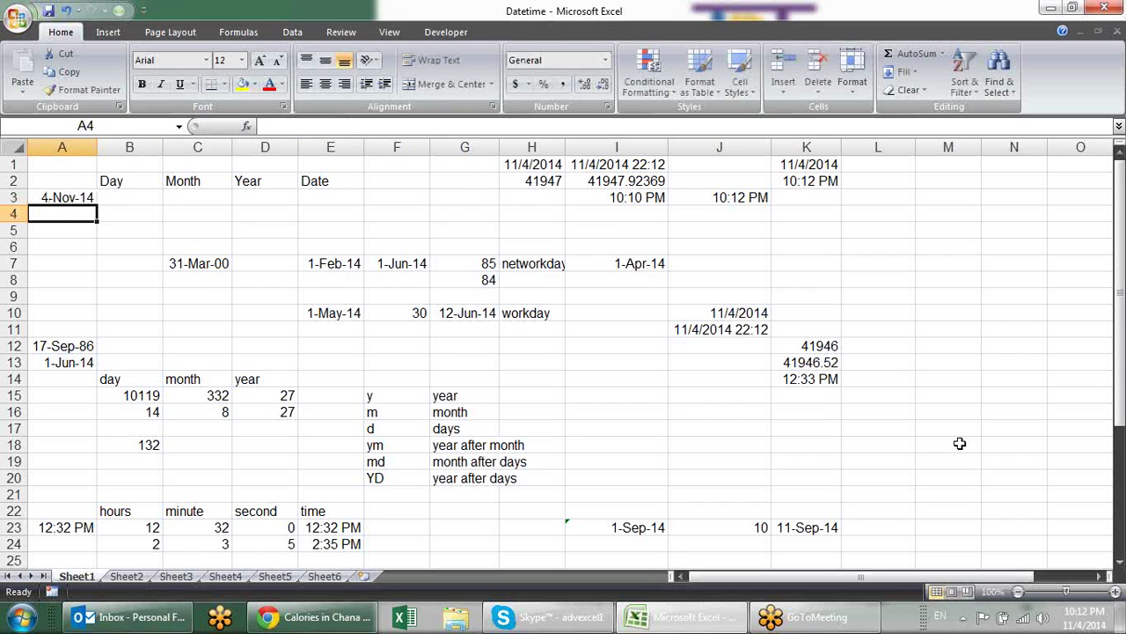
{"action": "key", "text": "Up"}
{"action": "key", "text": "Right"}
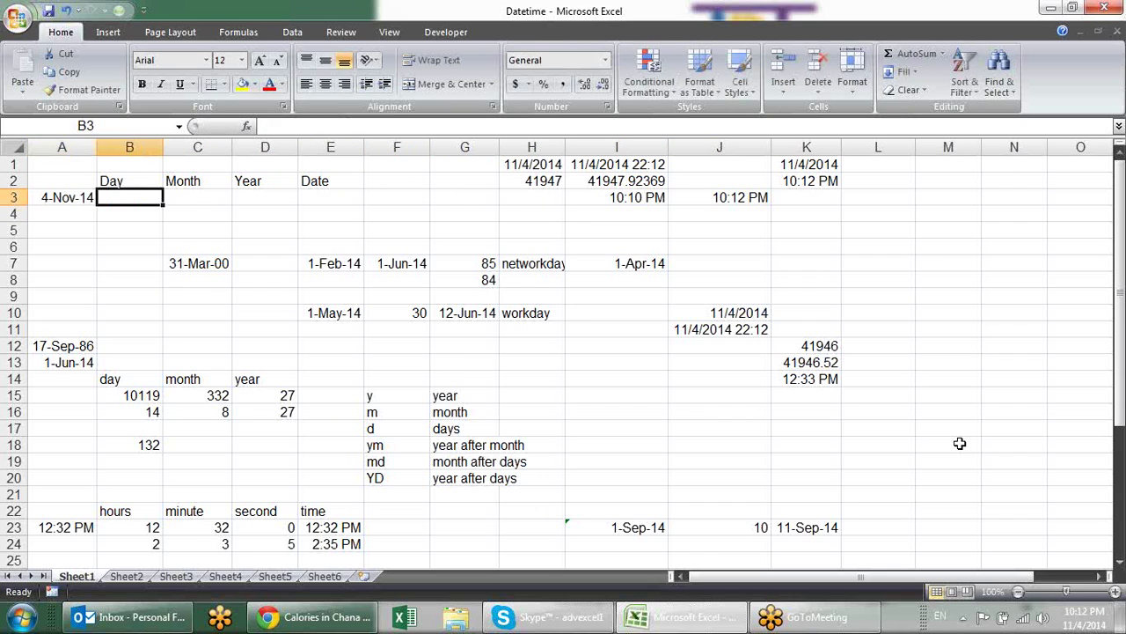
{"action": "key", "text": "Left"}
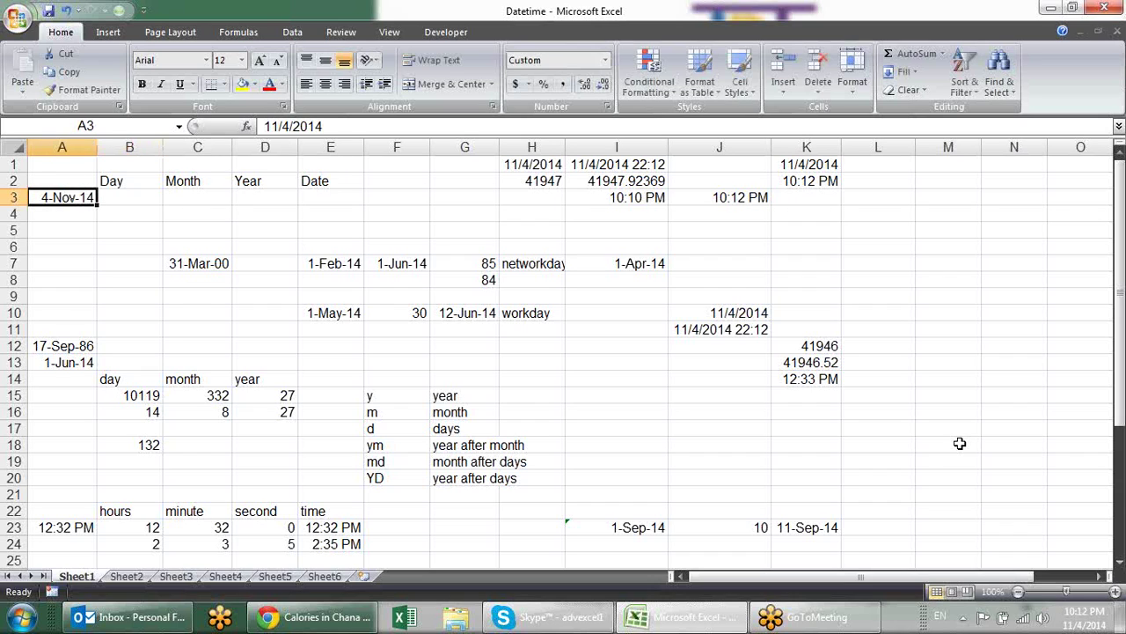
{"action": "key", "text": "Right"}
{"action": "key", "text": "Right"}
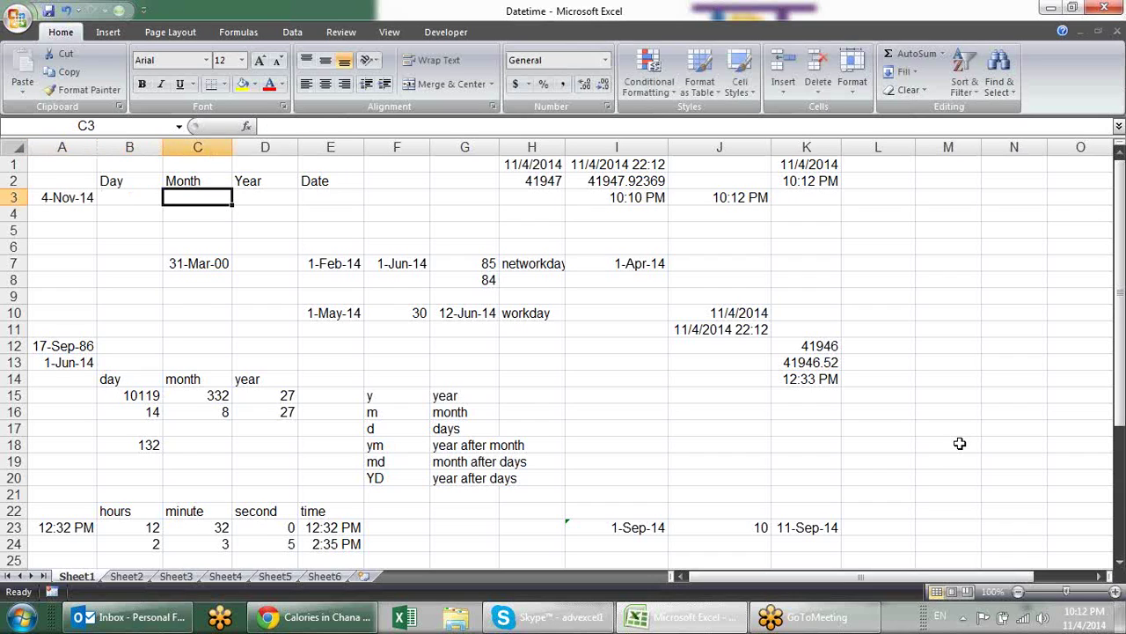
{"action": "key", "text": "Left"}
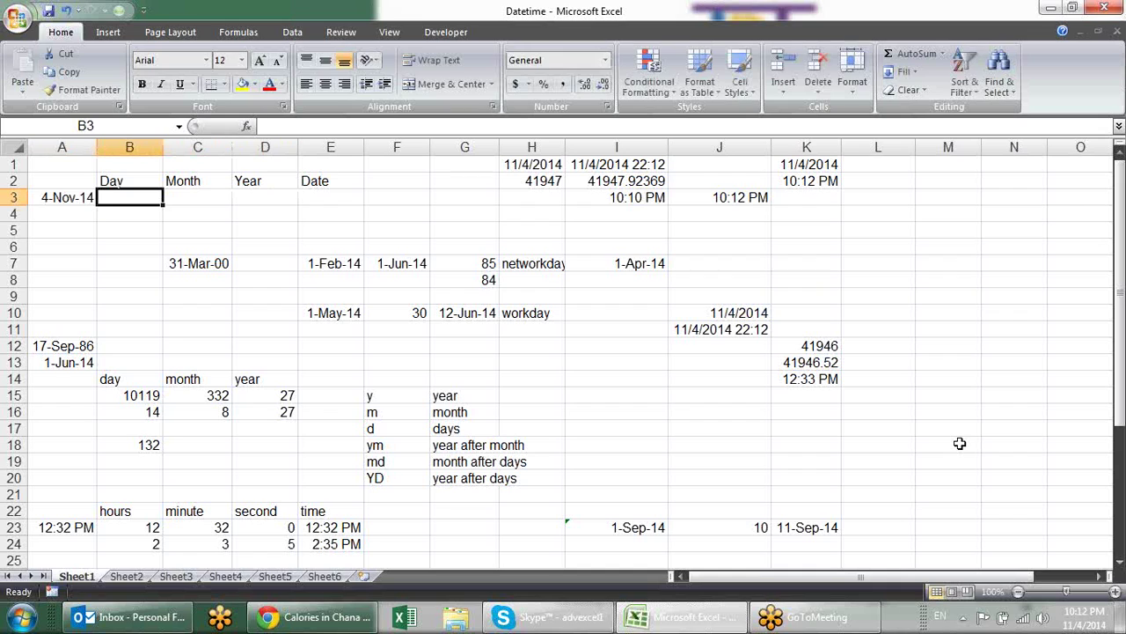
Enter =DAY(A3) in B3, returning 4.
{"action": "type", "text": "=day"}
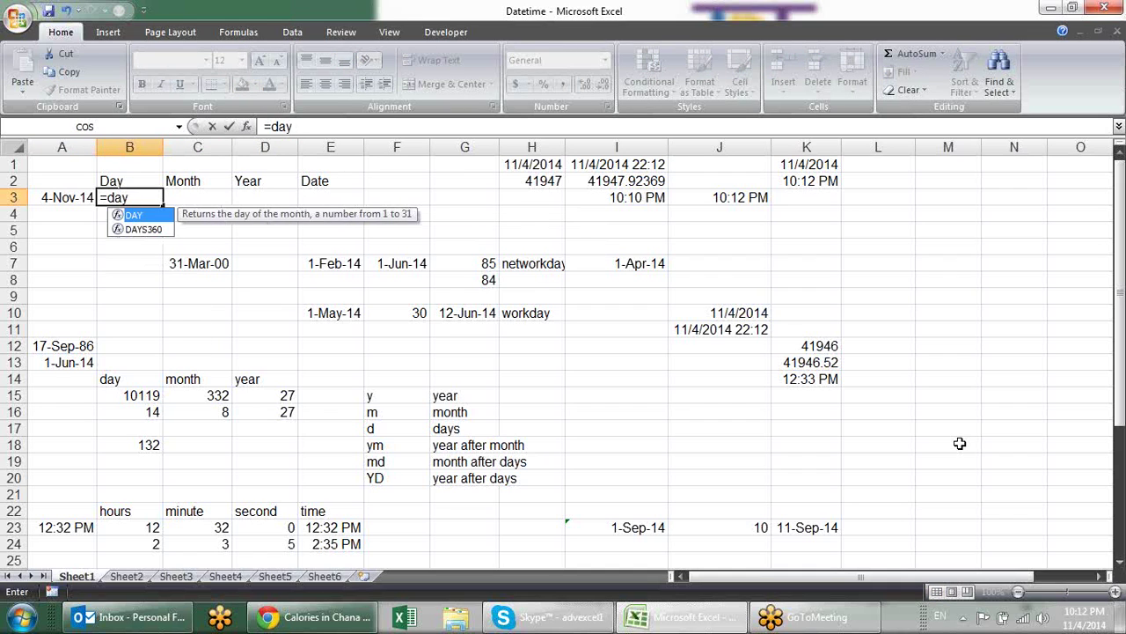
{"action": "key", "text": "Tab"}
{"action": "key", "text": "Left"}
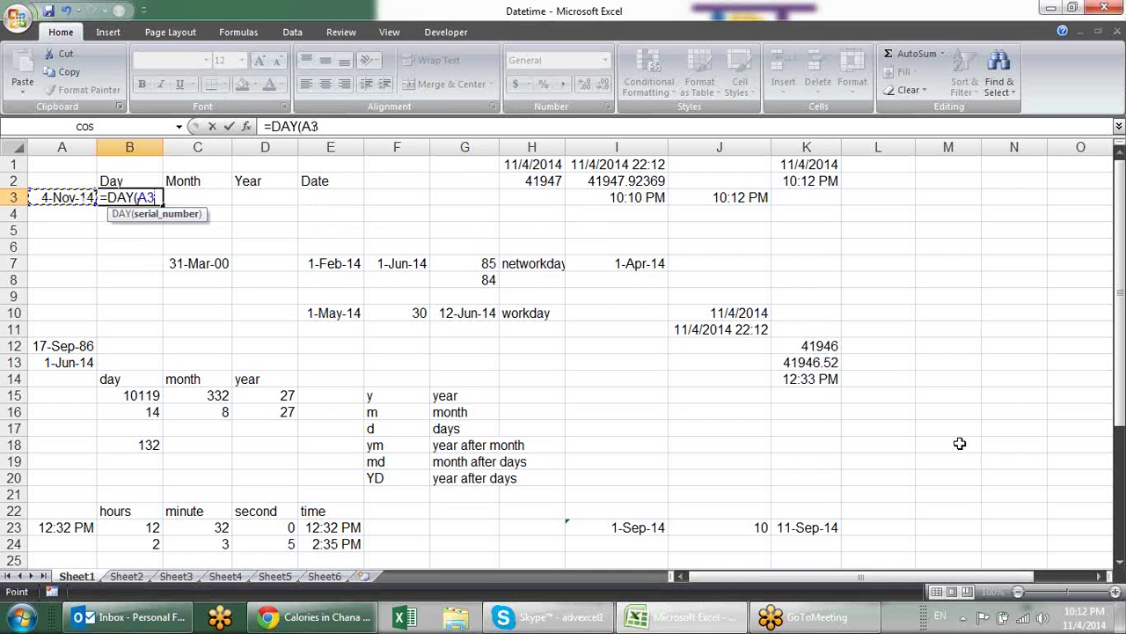
{"action": "type", "text": ")"}
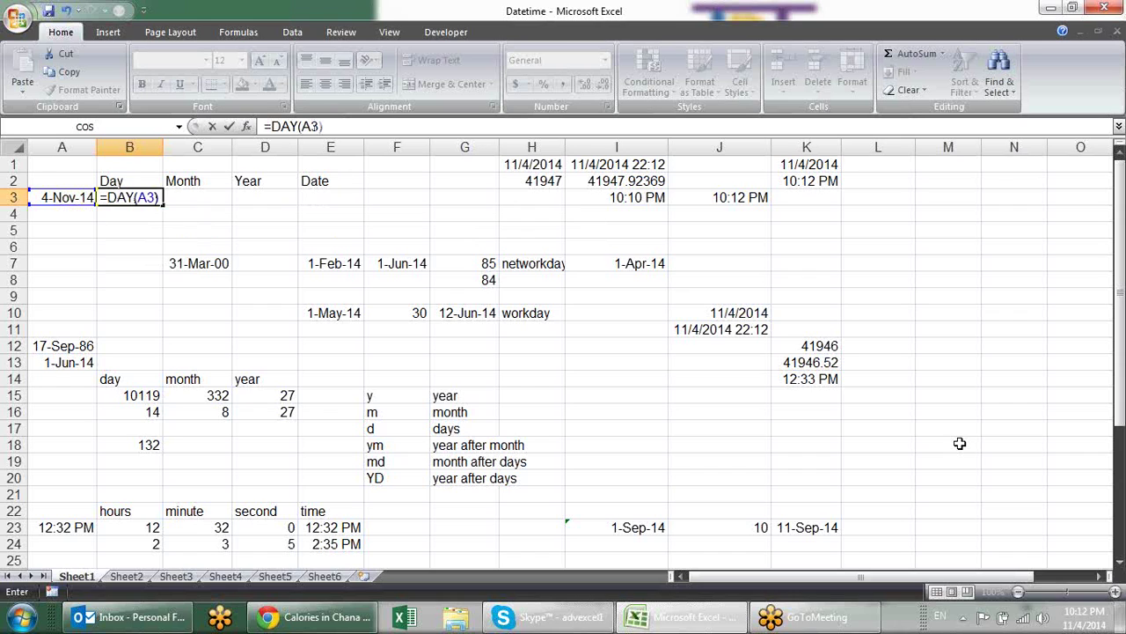
{"action": "key", "text": "Return"}
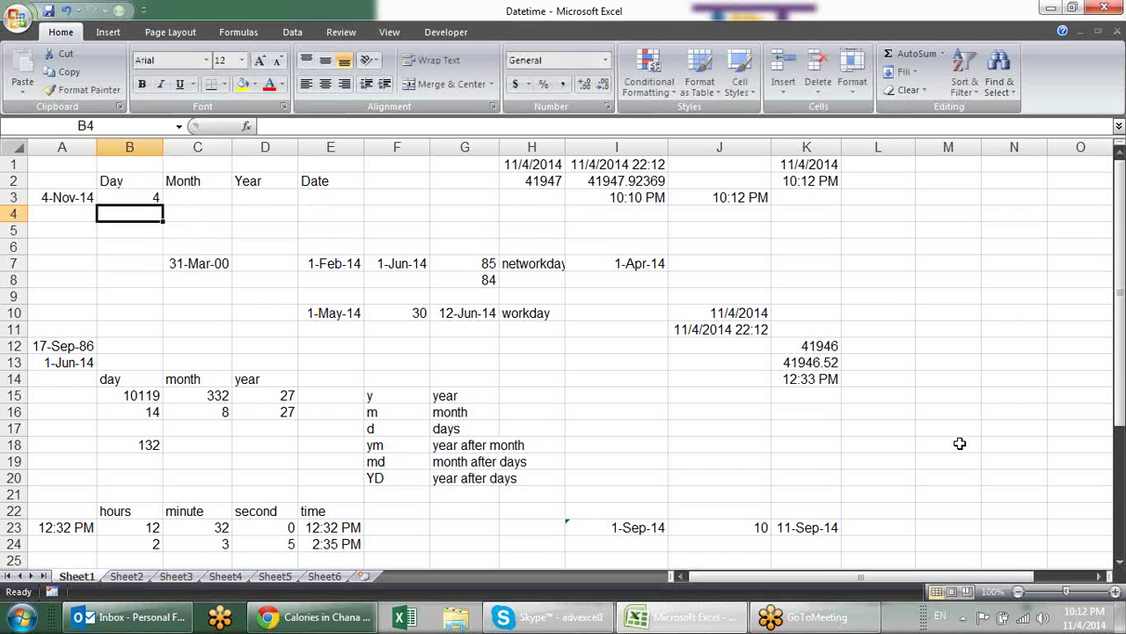
Enter =MONTH(A3) in C3, returning 11.
{"action": "key", "text": "Up"}
{"action": "key", "text": "Right"}
{"action": "type", "text": "=month"}
{"action": "key", "text": "Tab"}
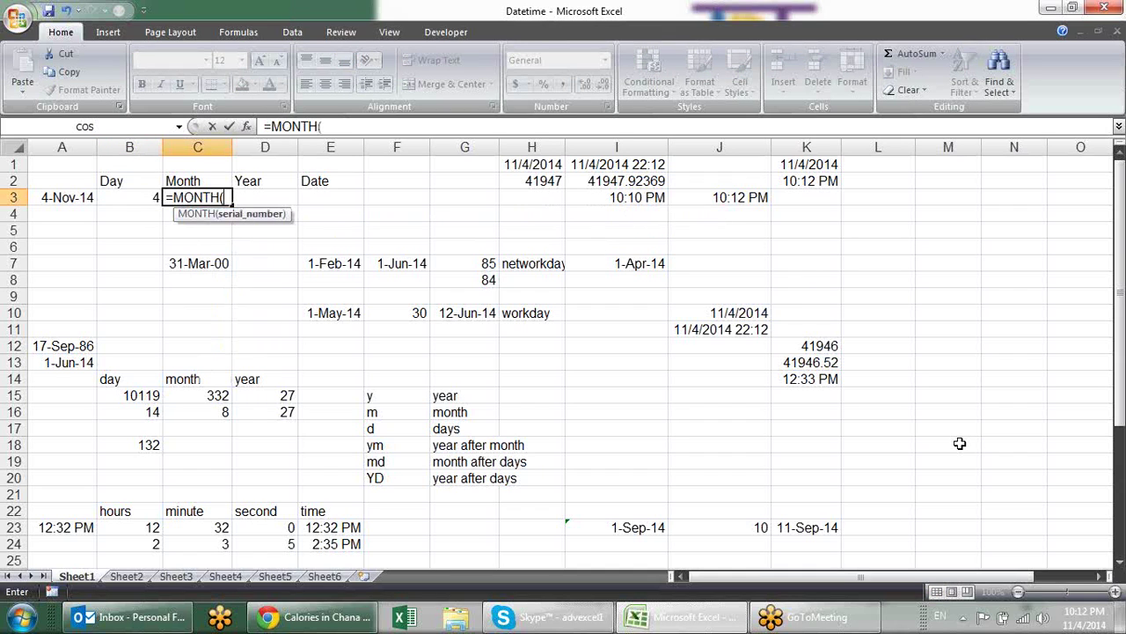
{"action": "key", "text": "Left"}
{"action": "key", "text": "Left"}
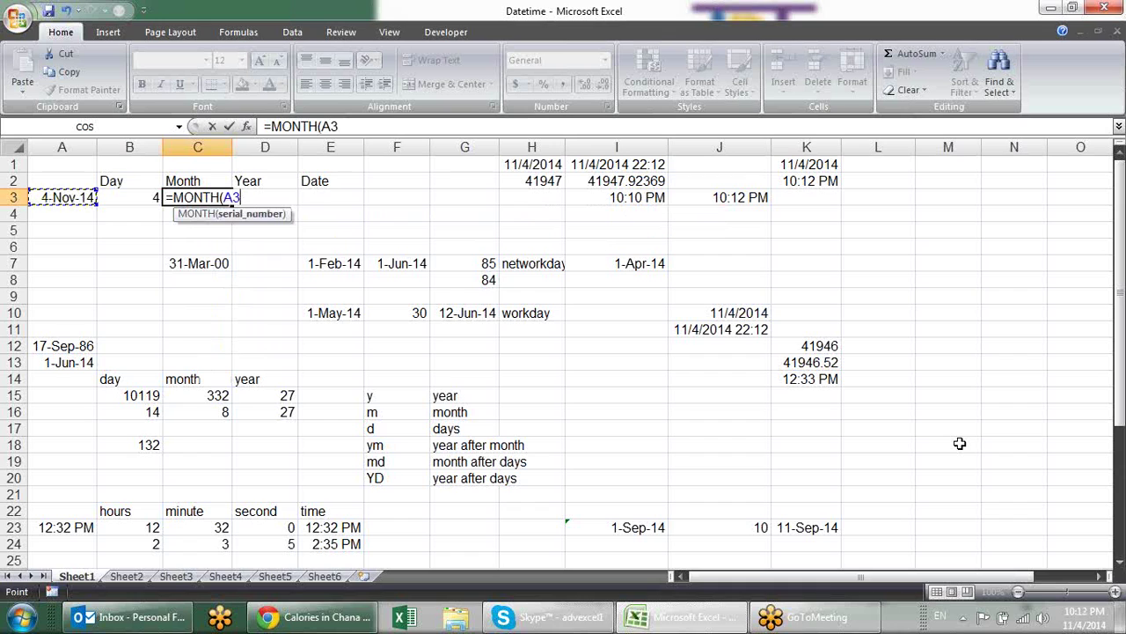
{"action": "type", "text": ")"}
{"action": "key", "text": "Return"}
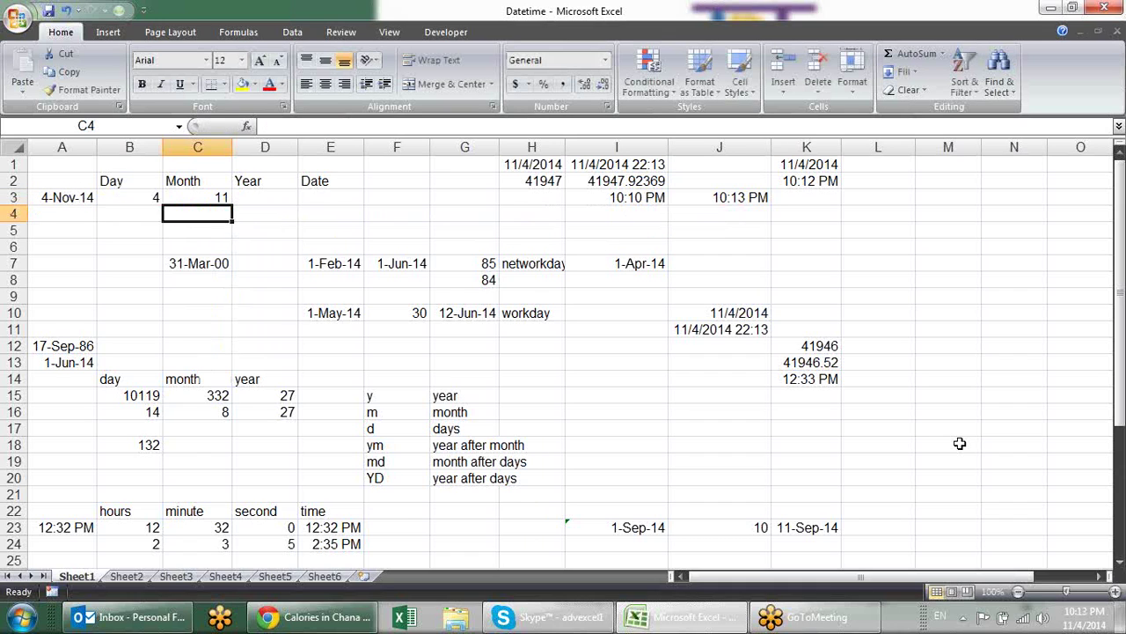
Enter =YEAR(A3) in D3, returning 2014.
{"action": "key", "text": "Up"}
{"action": "key", "text": "Right"}
{"action": "type", "text": "=yea"}
{"action": "key", "text": "Tab"}
{"action": "key", "text": "Left"}
{"action": "key", "text": "Left"}
{"action": "key", "text": "Left"}
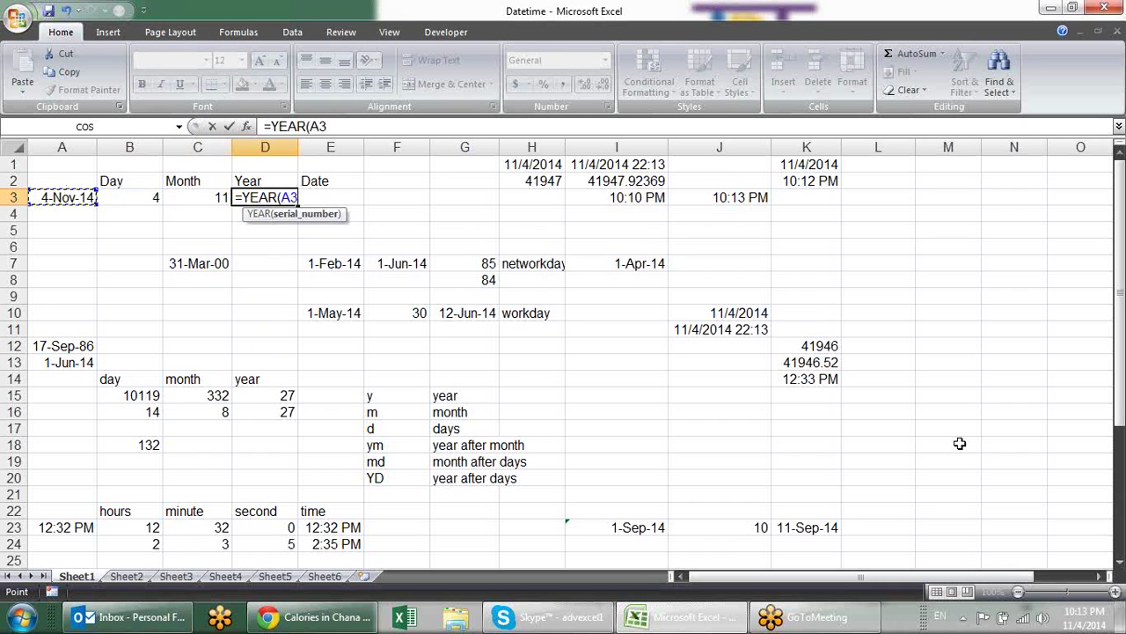
{"action": "type", "text": ")"}
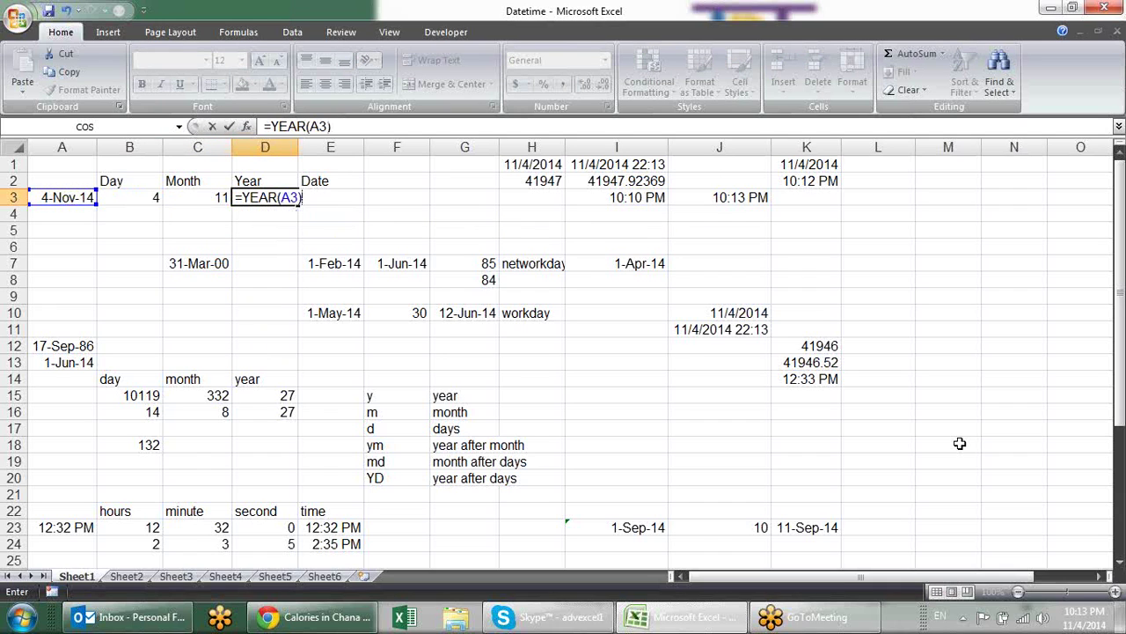
{"action": "key", "text": "Return"}
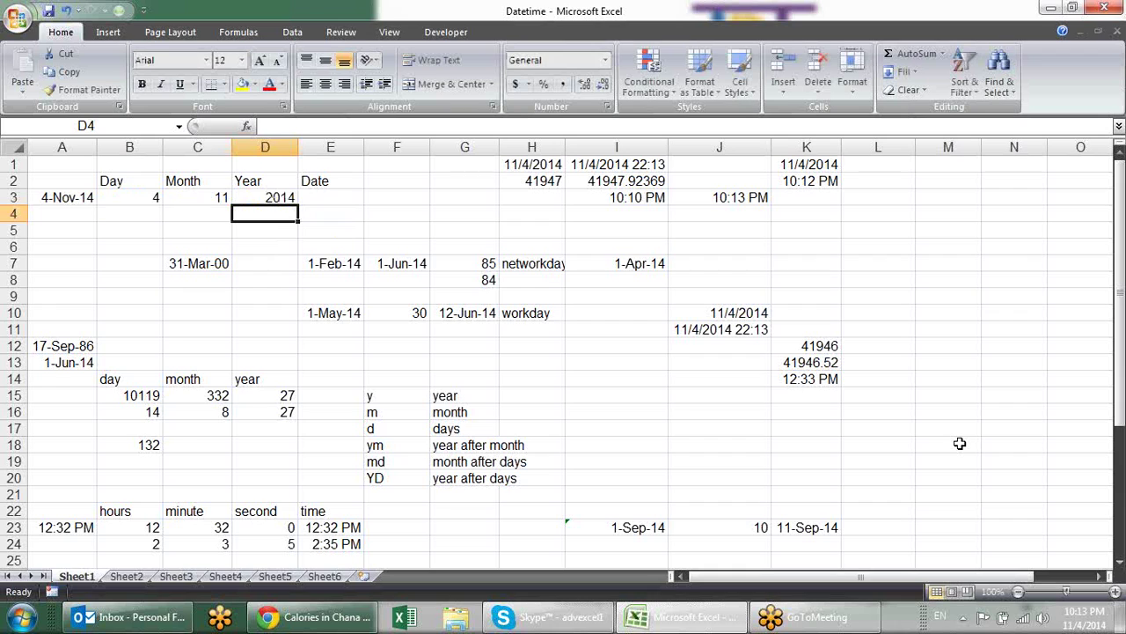
{"action": "key", "text": "Up"}
{"action": "key", "text": "Right"}
Enter =DATE(D3,C3,B3) in E3, rebuilding 4-Nov-14 from year, month and day.
{"action": "type", "text": "="}
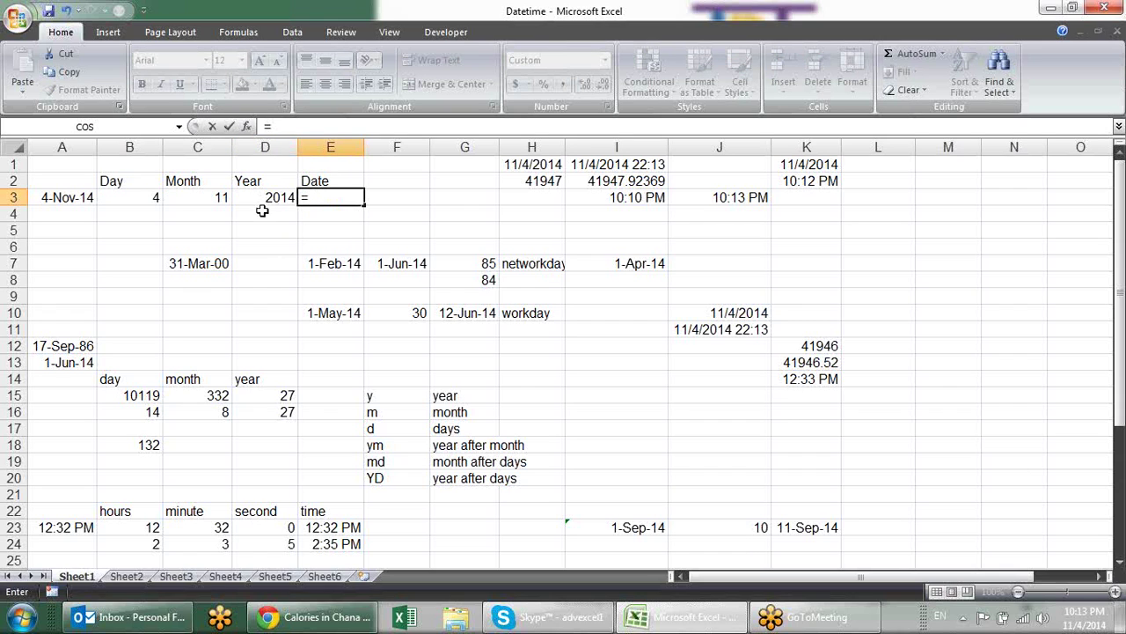
{"action": "type", "text": "date"}
{"action": "key", "text": "Tab"}
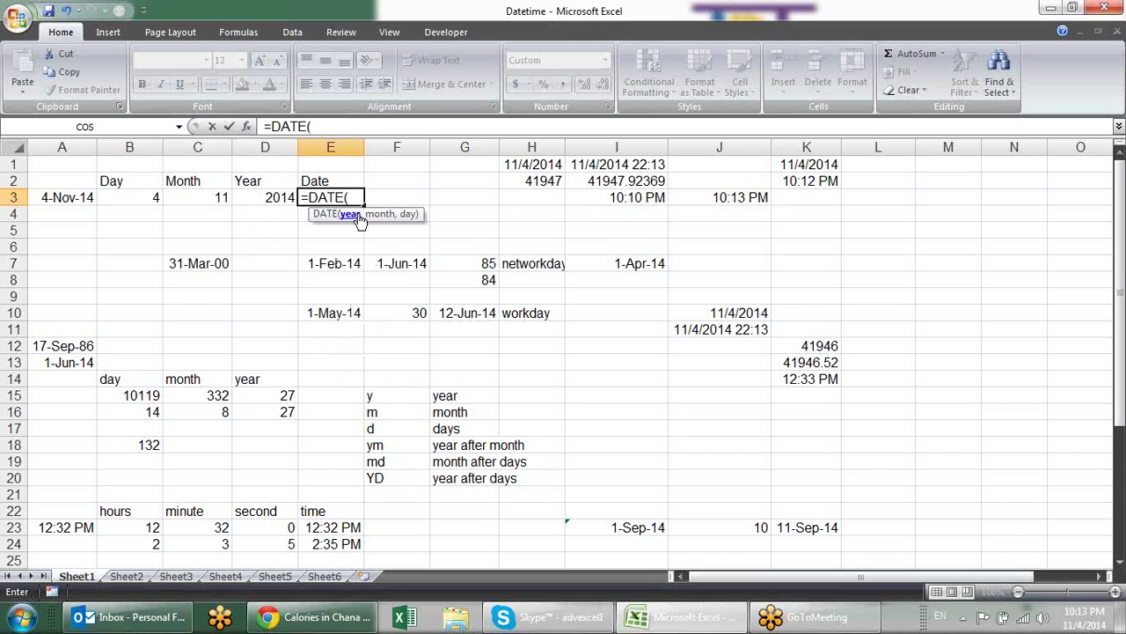
{"action": "left_click", "coordinate": [279, 195]}
{"action": "type", "text": ","}
{"action": "left_click", "coordinate": [190, 197]}
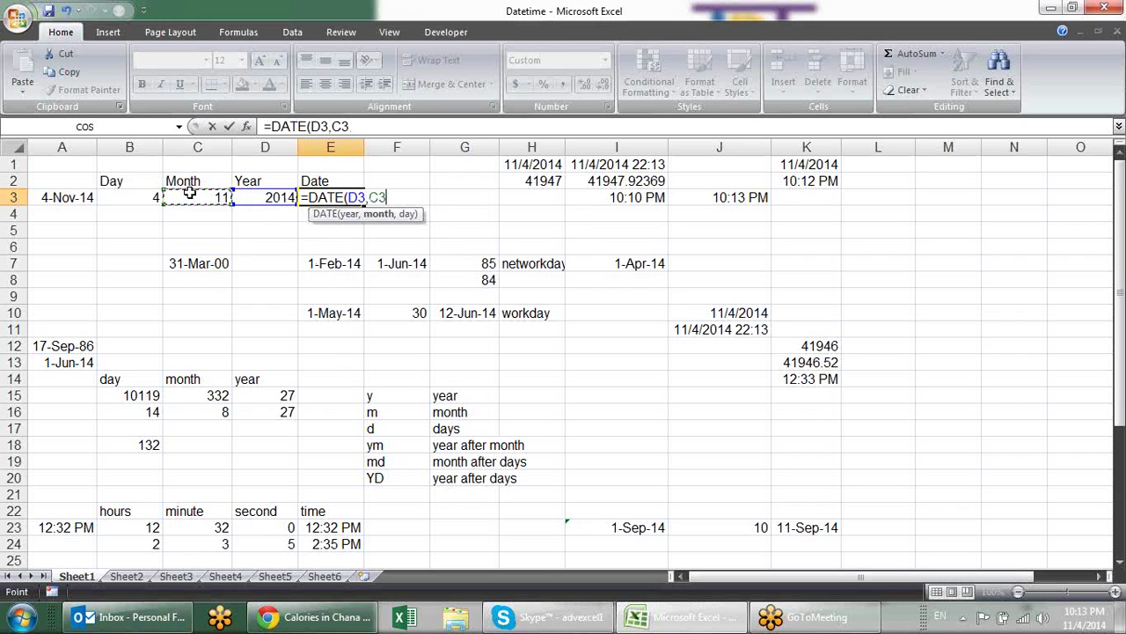
{"action": "type", "text": ","}
{"action": "left_click", "coordinate": [140, 198]}
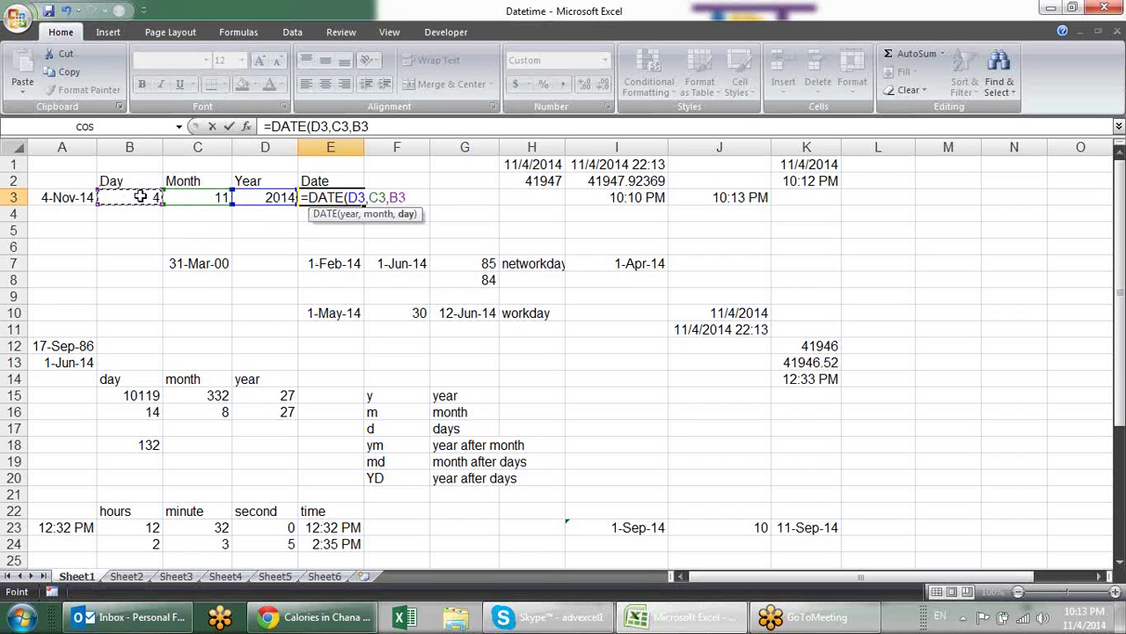
{"action": "type", "text": ")"}
{"action": "key", "text": "Return"}
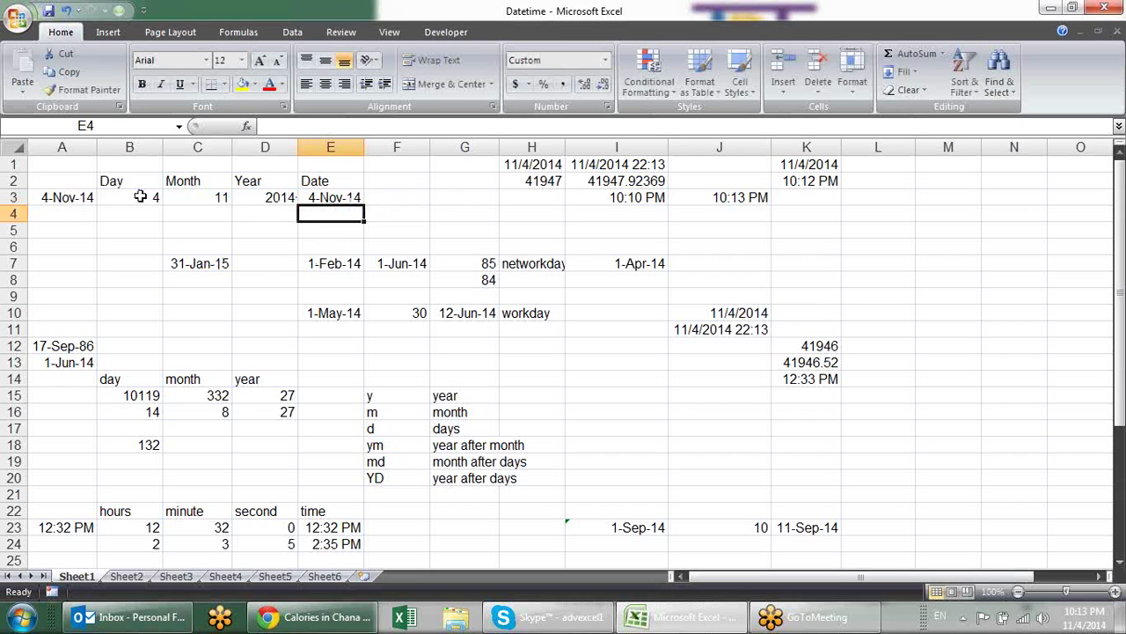
{"action": "key", "text": "Left"}
{"action": "key", "text": "Left"}
{"action": "key", "text": "Left"}
{"action": "key", "text": "Right"}
{"action": "key", "text": "Left"}
{"action": "key", "text": "Right"}
{"action": "key", "text": "Right"}
{"action": "key", "text": "Right"}
Enter 2 in H3 and the formula =H2+H3 in H4.
{"action": "key", "text": "Right"}
{"action": "key", "text": "Right"}
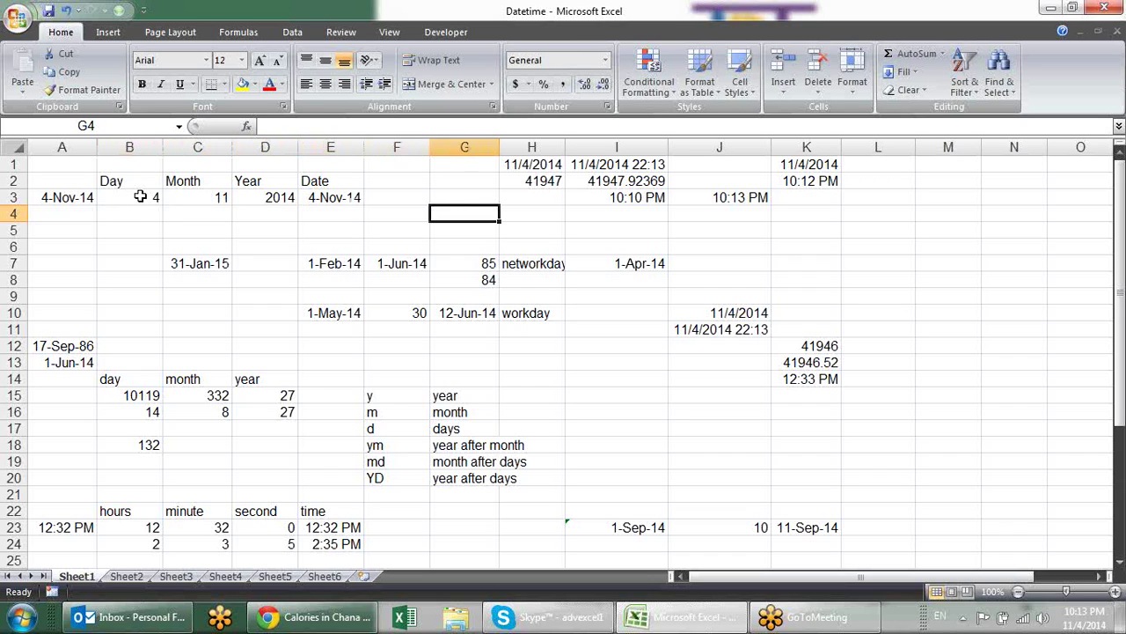
{"action": "key", "text": "Right"}
{"action": "key", "text": "Right"}
{"action": "key", "text": "Left"}
{"action": "key", "text": "Up"}
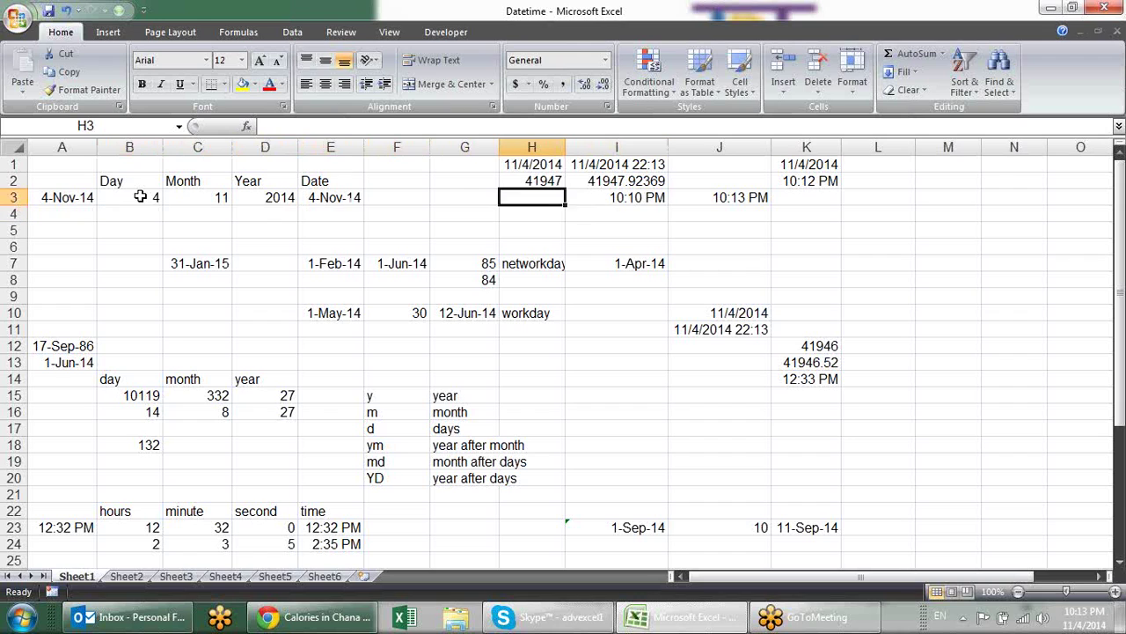
{"action": "key", "text": "Up"}
{"action": "key", "text": "Down"}
{"action": "type", "text": "2"}
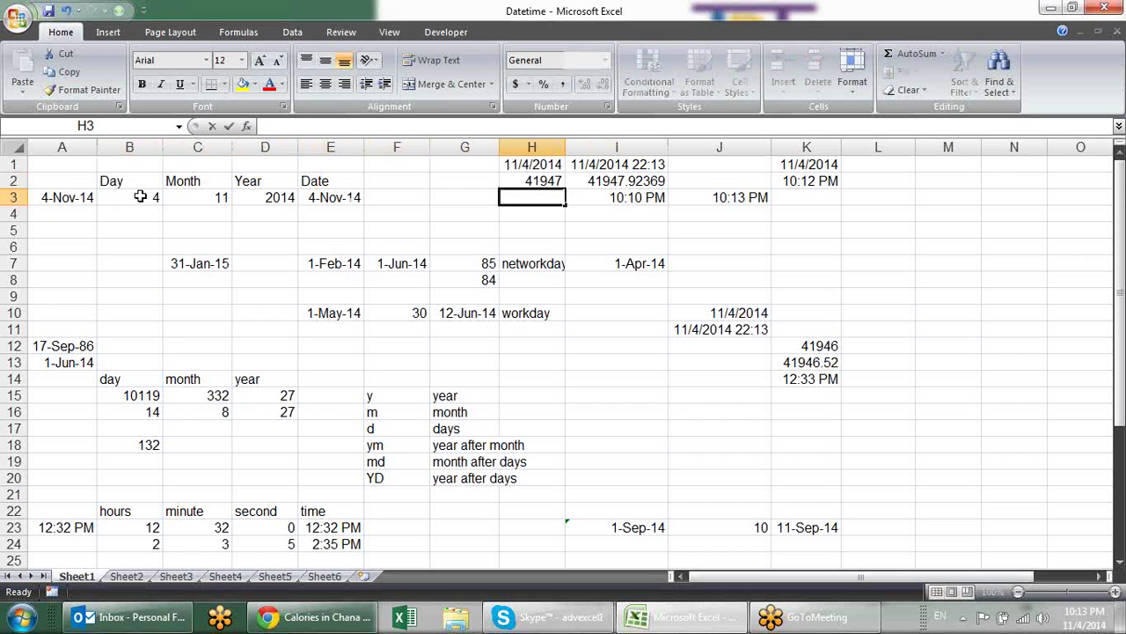
{"action": "key", "text": "Return"}
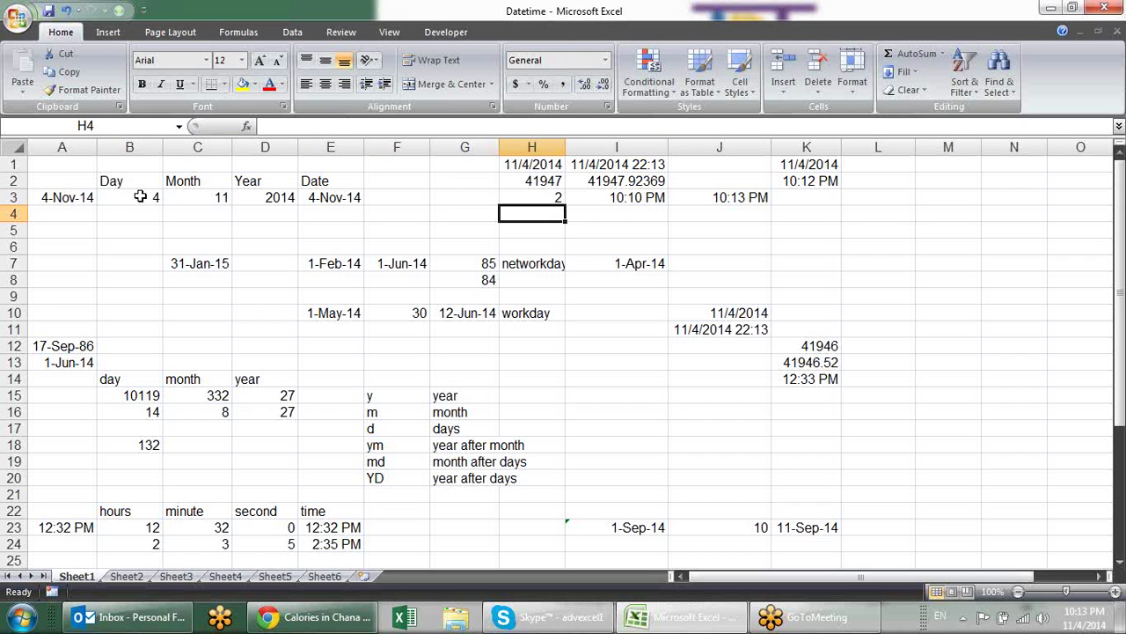
{"action": "type", "text": "="}
{"action": "key", "text": "Up"}
{"action": "key", "text": "Up"}
{"action": "type", "text": "+"}
{"action": "key", "text": "Up"}
{"action": "key", "text": "Return"}
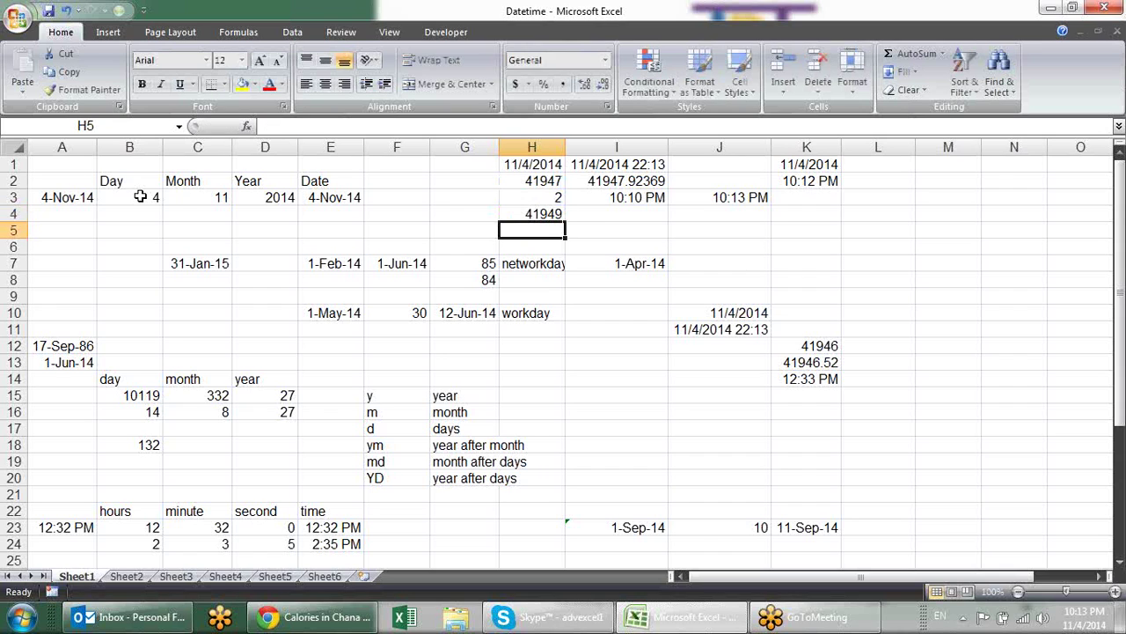
Apply a date format to H4 and H2 so H4 shows 6-Nov-14.
{"action": "key", "text": "Up"}
{"action": "key", "text": "ctrl+shift+3"}
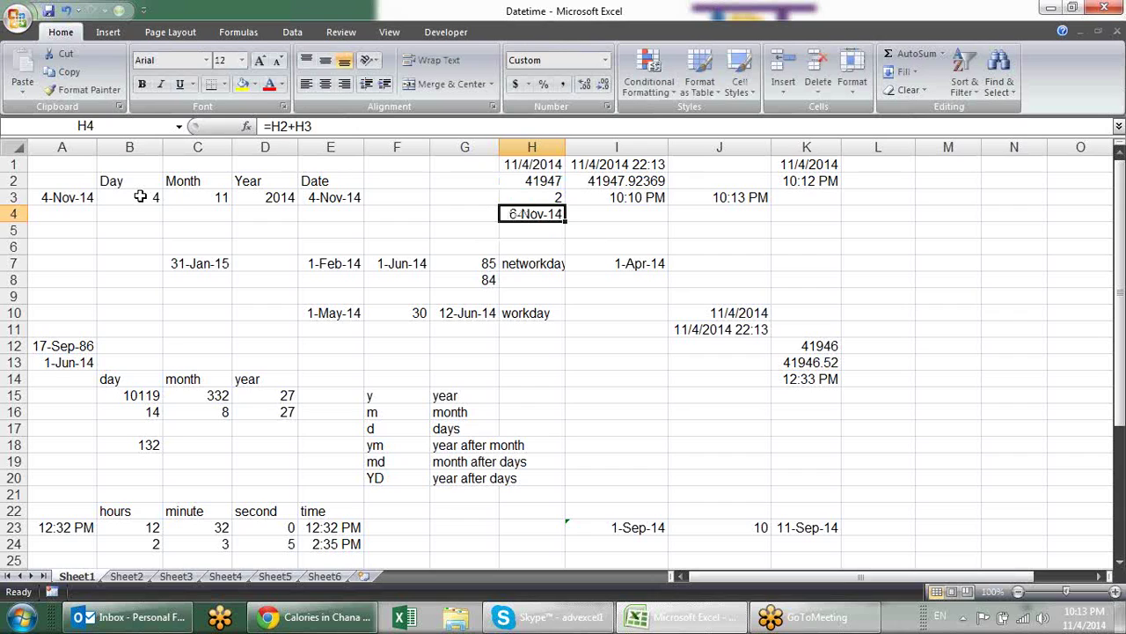
{"action": "key", "text": "Up"}
{"action": "key", "text": "Up"}
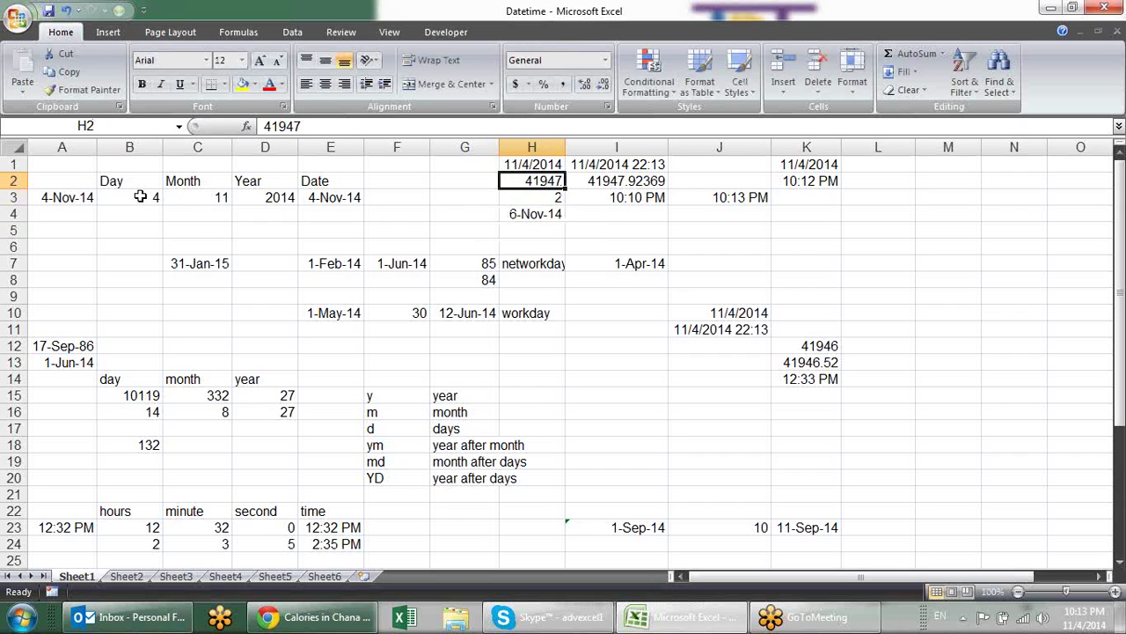
{"action": "key", "text": "ctrl+shift+3"}
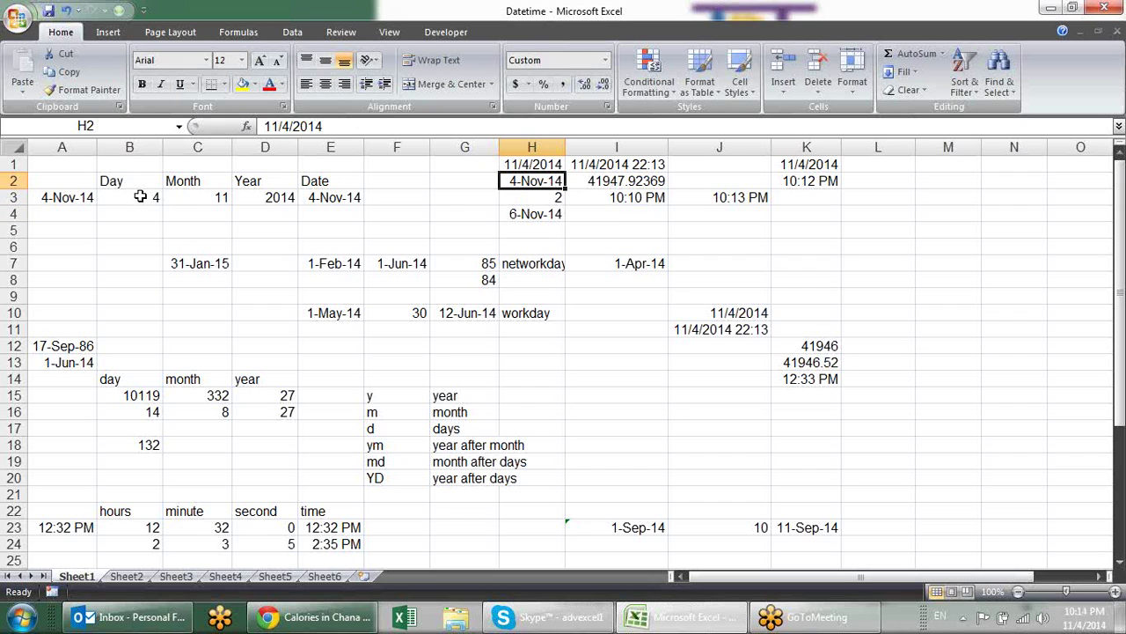
Enter the day count 2 in B4.
{"action": "key", "text": "Left"}
{"action": "key", "text": "Left"}
{"action": "key", "text": "Left"}
{"action": "key", "text": "Down"}
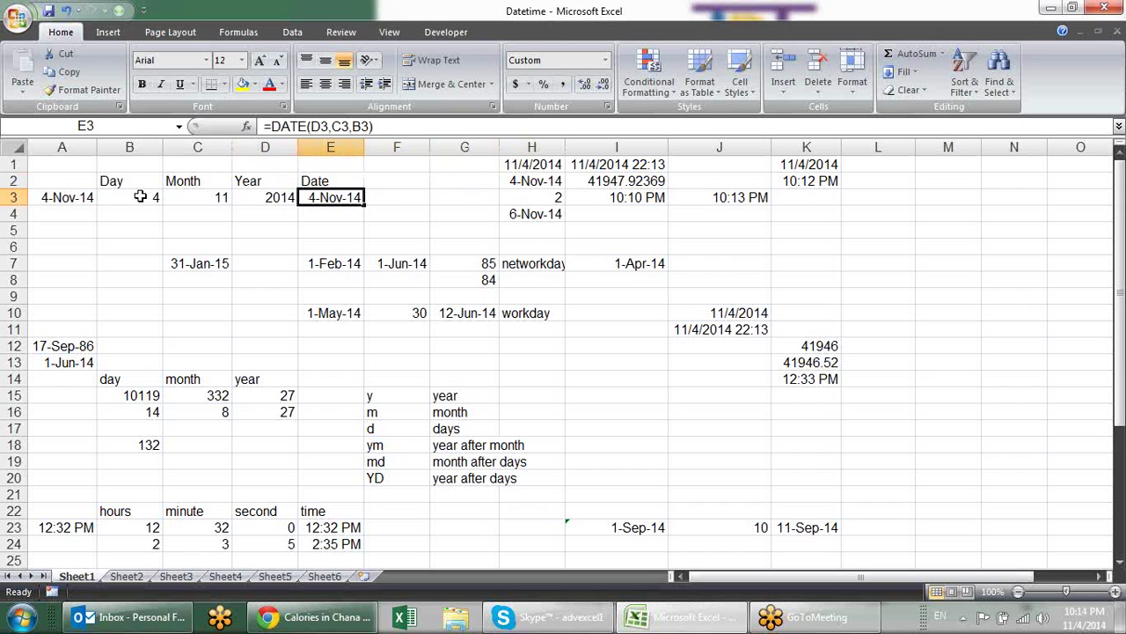
{"action": "key", "text": "Left"}
{"action": "key", "text": "Left"}
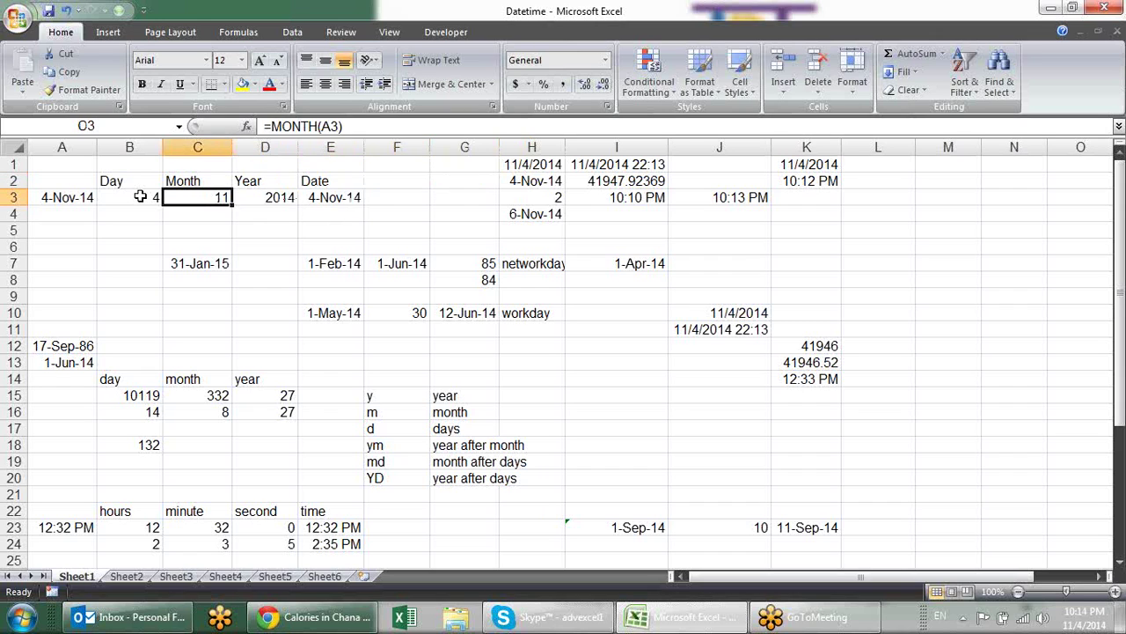
{"action": "key", "text": "Left"}
{"action": "key", "text": "Down"}
{"action": "type", "text": "2"}
{"action": "key", "text": "Return"}
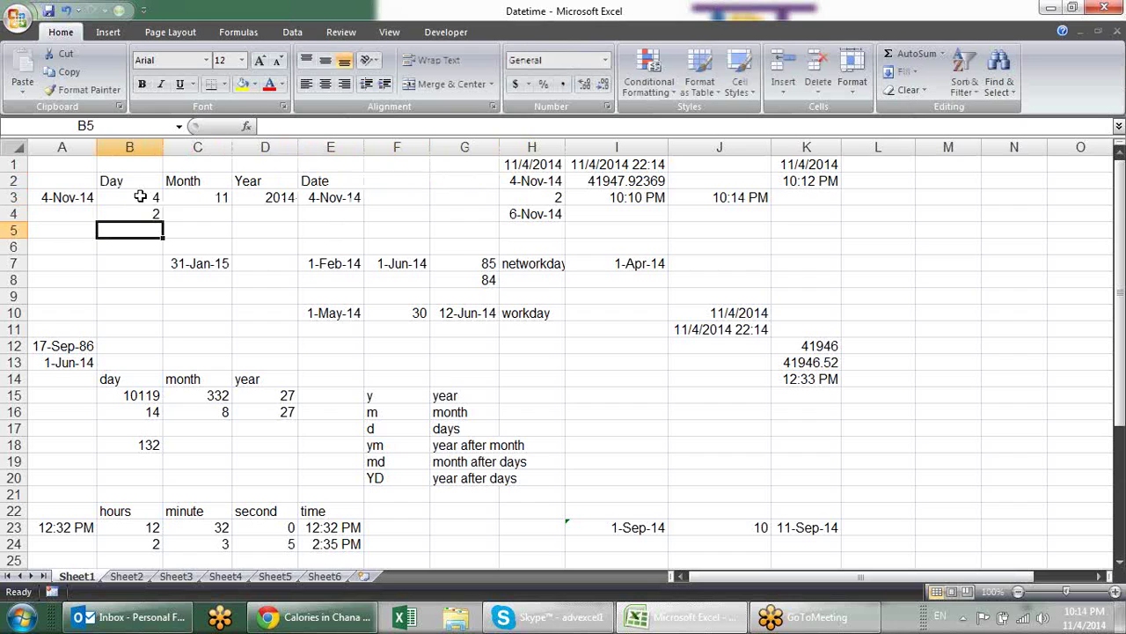
Enter =E3+B4 in E4, giving 6-Nov-14.
{"action": "key", "text": "Up"}
{"action": "key", "text": "Right"}
{"action": "key", "text": "Right"}
{"action": "key", "text": "Right"}
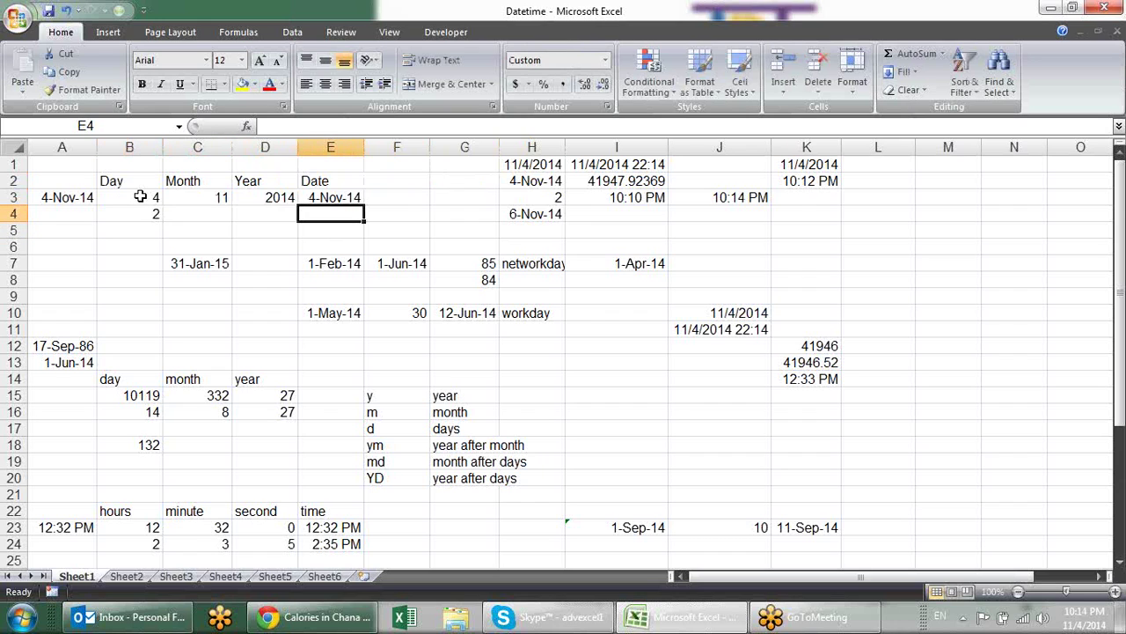
{"action": "type", "text": "="}
{"action": "key", "text": "Up"}
{"action": "type", "text": "+"}
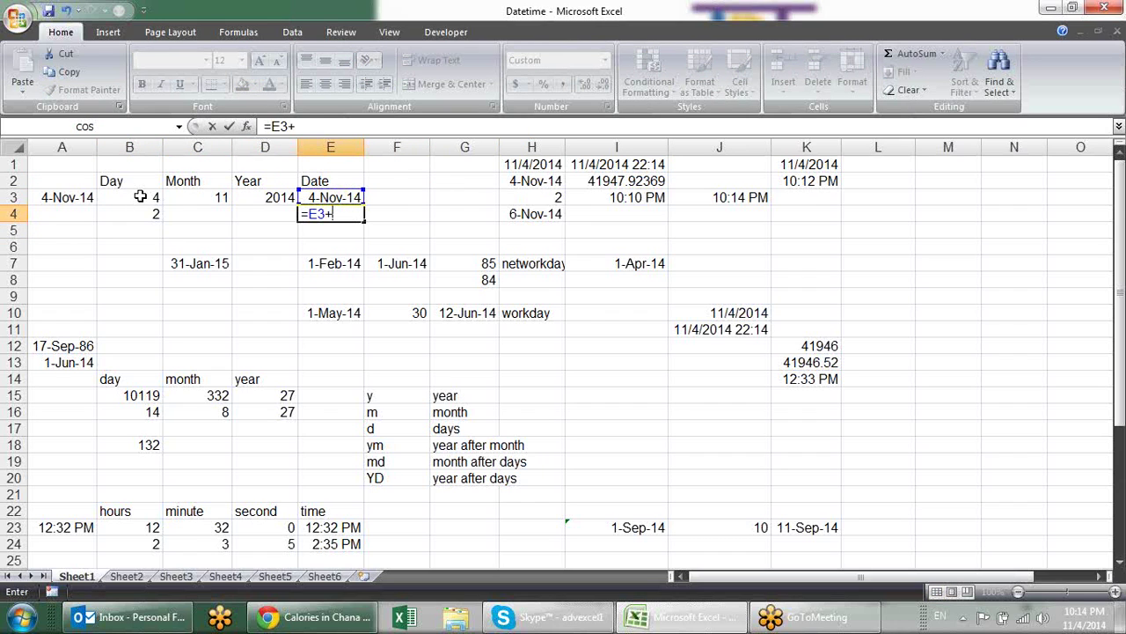
{"action": "key", "text": "Left"}
{"action": "key", "text": "Left"}
{"action": "key", "text": "Left"}
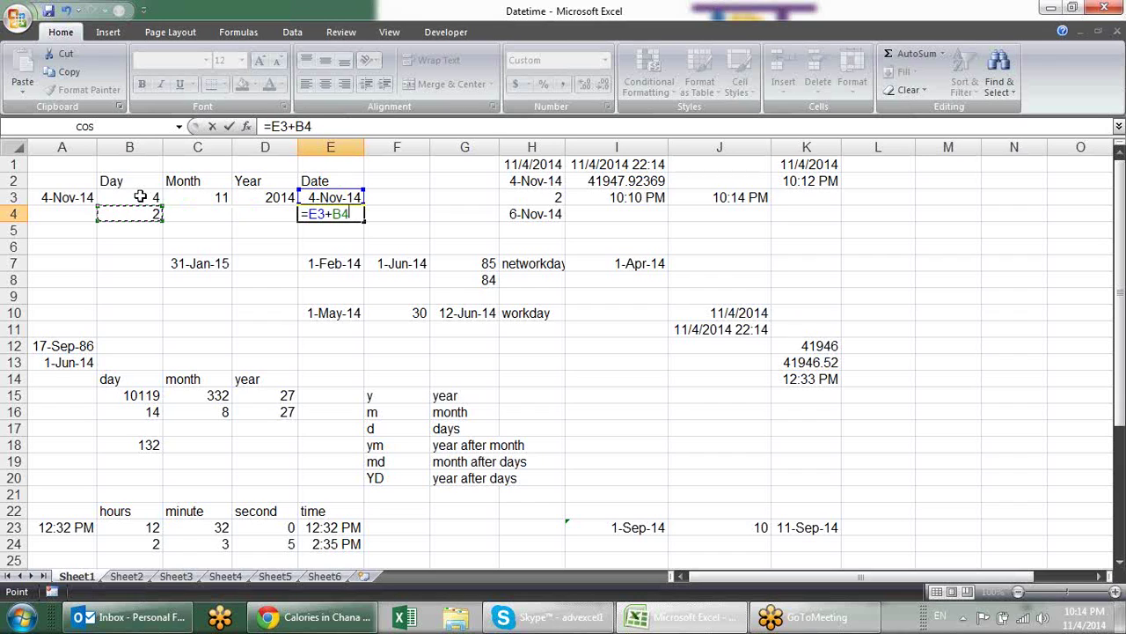
{"action": "key", "text": "Return"}
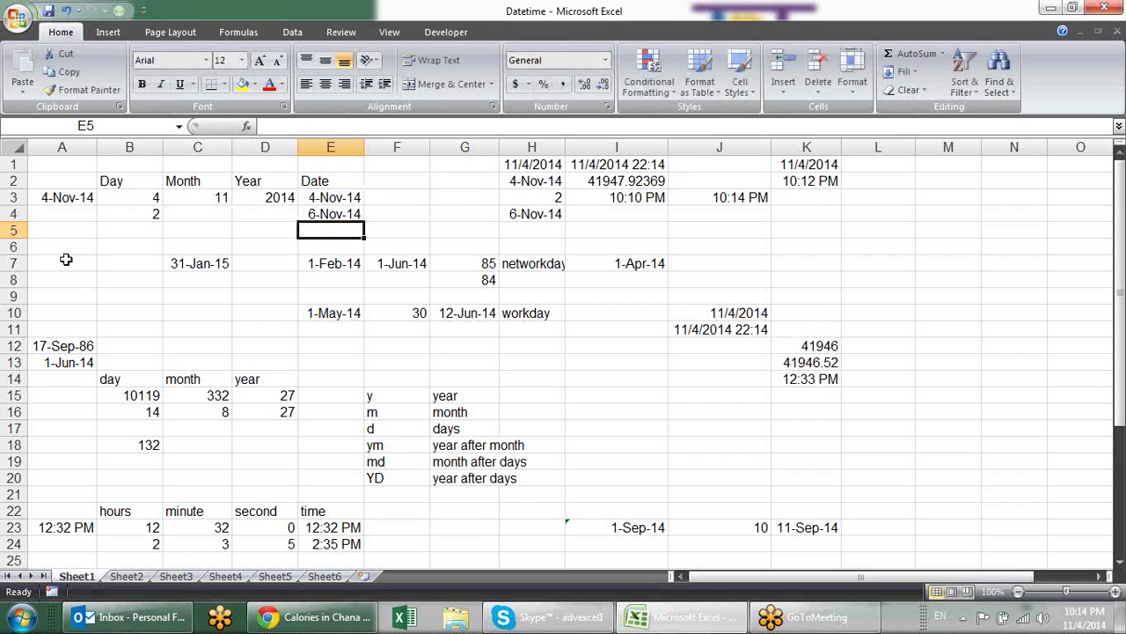
{"action": "right_click", "coordinate": [14, 247]}
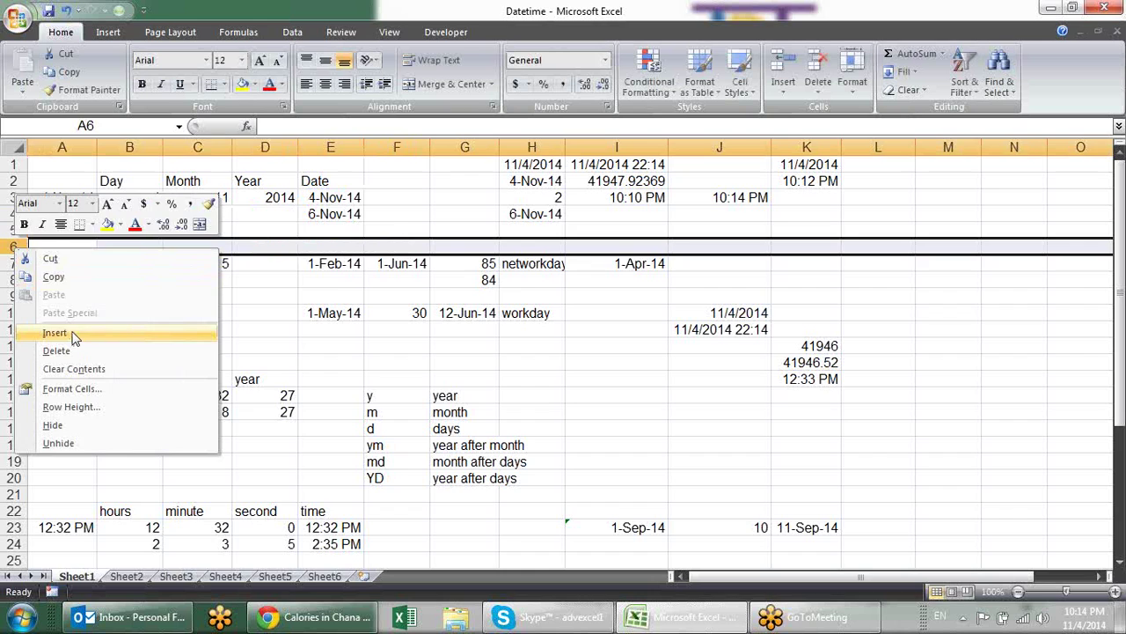
Insert blank rows above the data.
{"action": "left_click", "coordinate": [76, 334]}
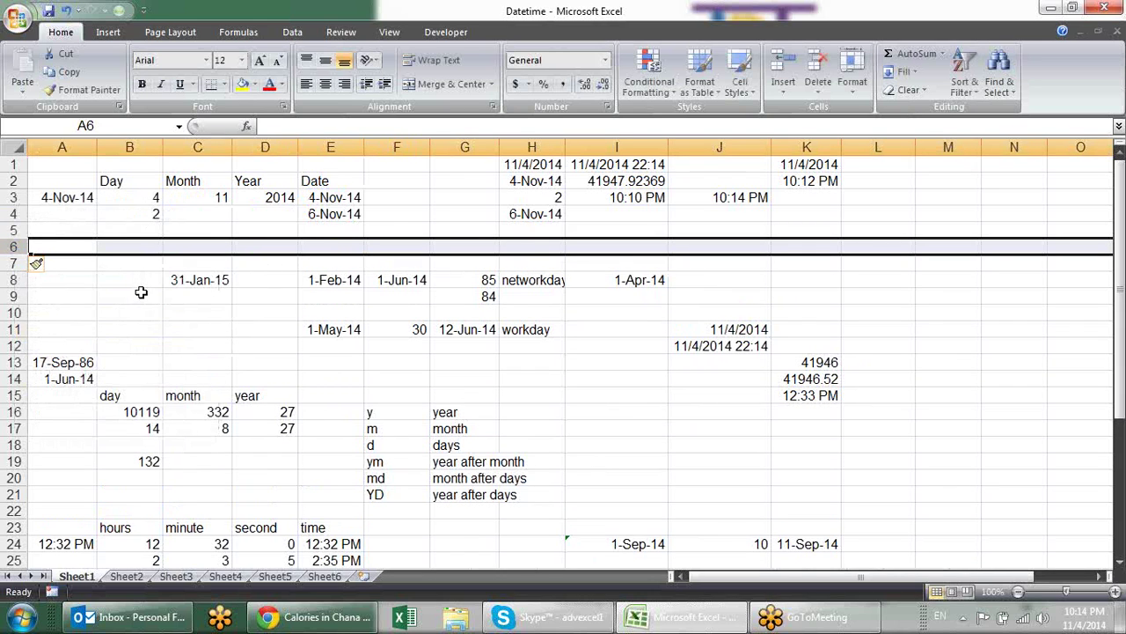
{"action": "key", "text": "F4"}
{"action": "key", "text": "F4"}
{"action": "key", "text": "F4"}
{"action": "key", "text": "F4"}
{"action": "left_click", "coordinate": [200, 276]}
Enter 3 months in C5.
{"action": "left_click", "coordinate": [220, 230]}
{"action": "type", "text": "3"}
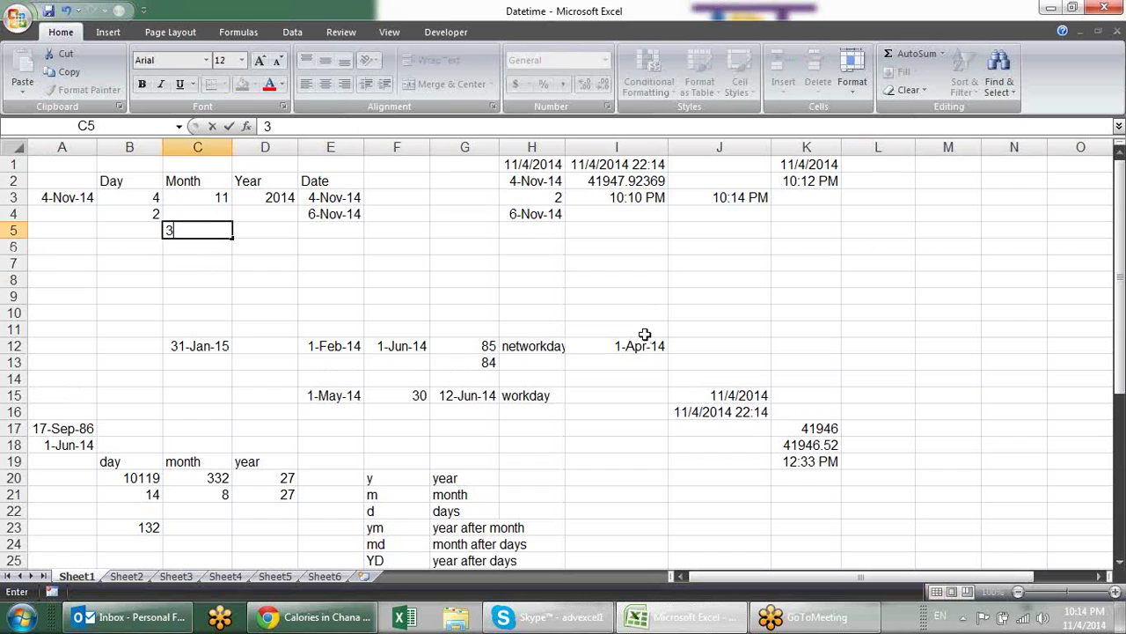
{"action": "key", "text": "Return"}
{"action": "key", "text": "Up"}
{"action": "key", "text": "Up"}
{"action": "key", "text": "Down"}
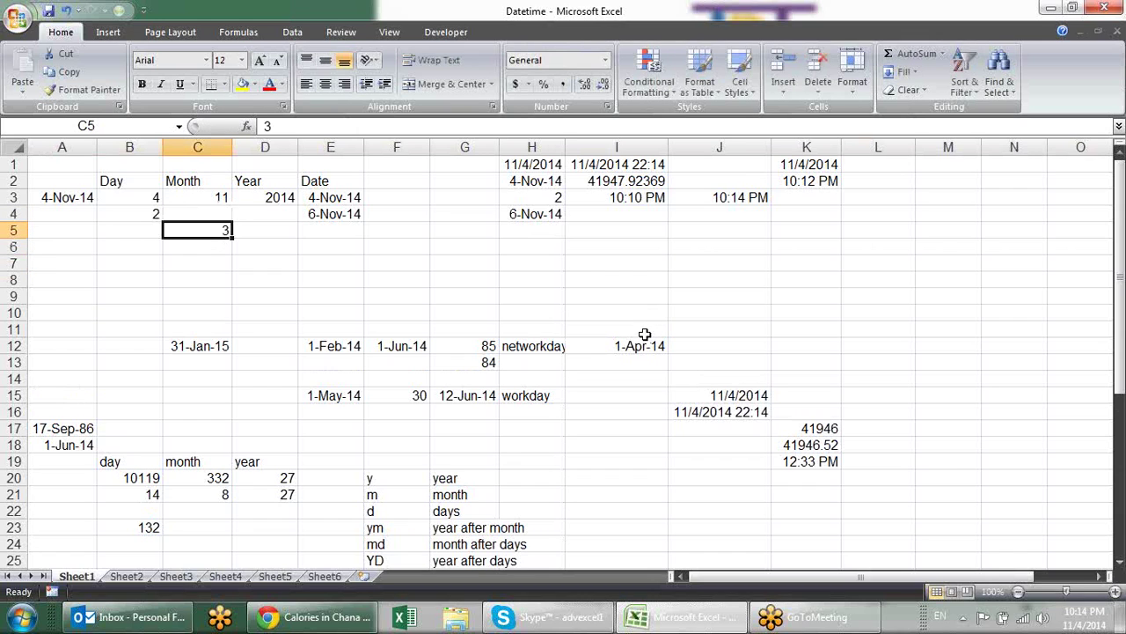
{"action": "key", "text": "Right"}
{"action": "key", "text": "Right"}
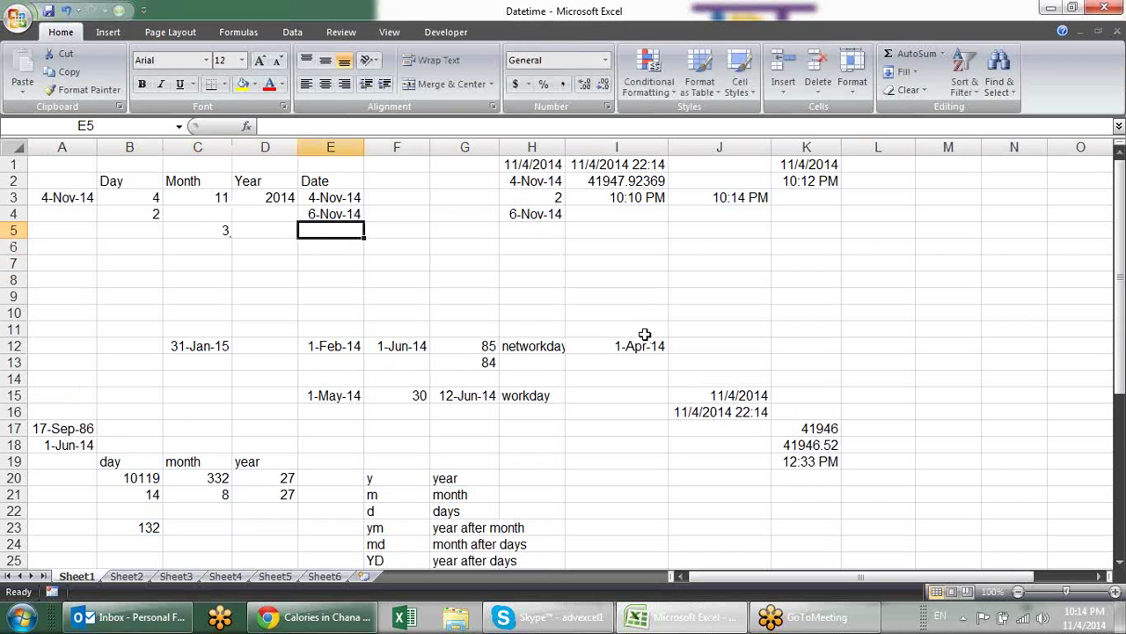
Enter =EDATE(E3,C5) in E5.
{"action": "type", "text": "="}
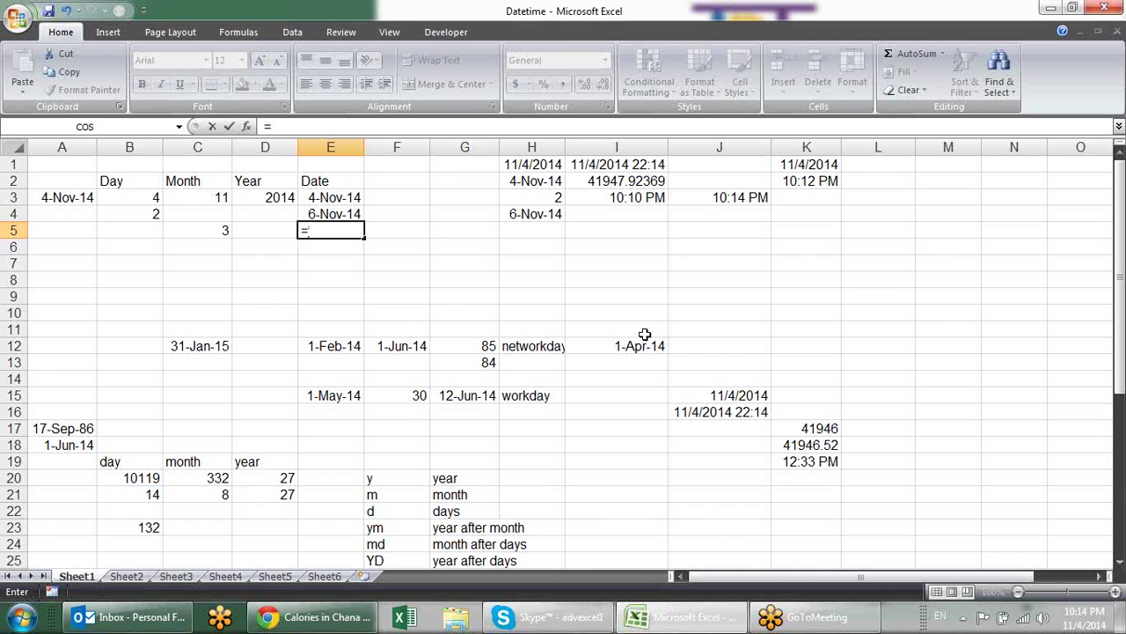
{"action": "type", "text": "ed"}
{"action": "key", "text": "Tab"}
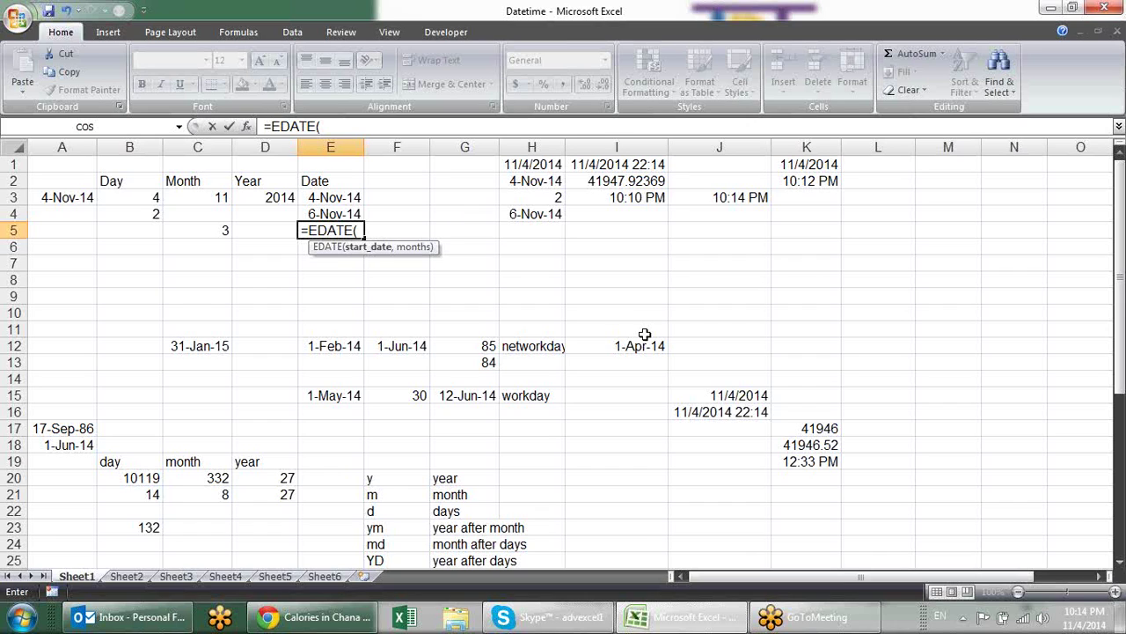
{"action": "key", "text": "Up"}
{"action": "key", "text": "Up"}
{"action": "type", "text": ","}
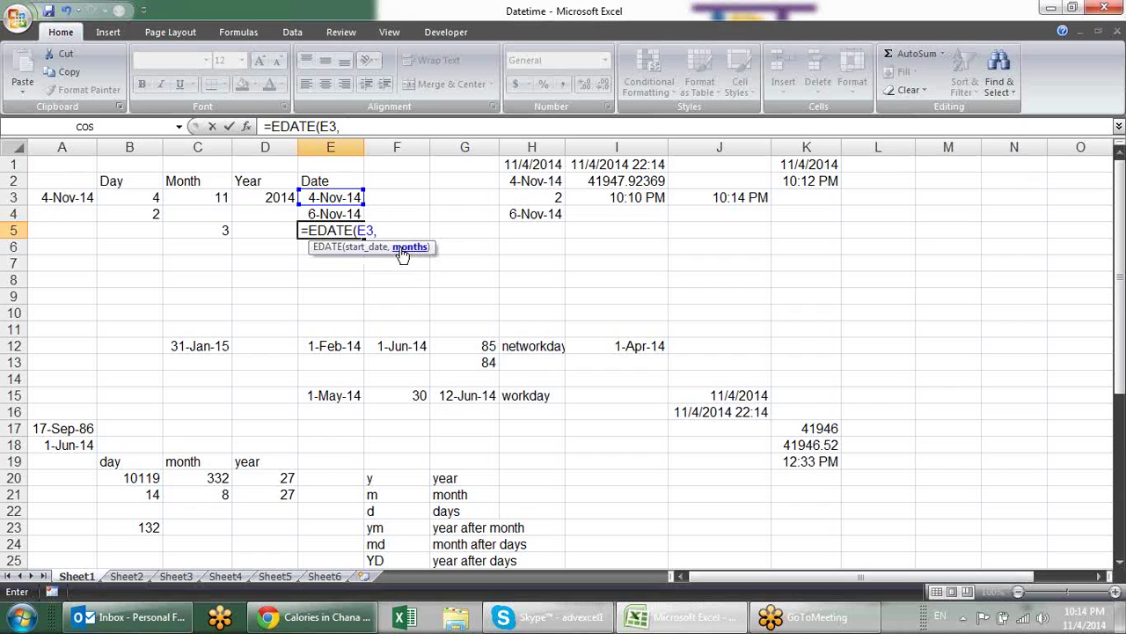
{"action": "left_click", "coordinate": [207, 230]}
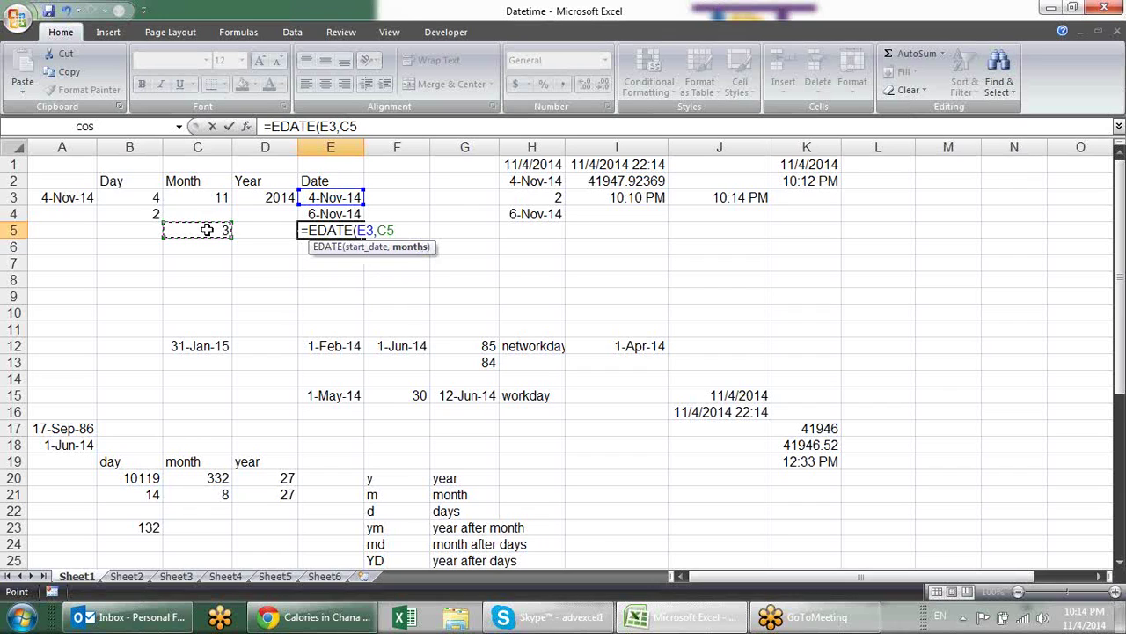
{"action": "type", "text": ")"}
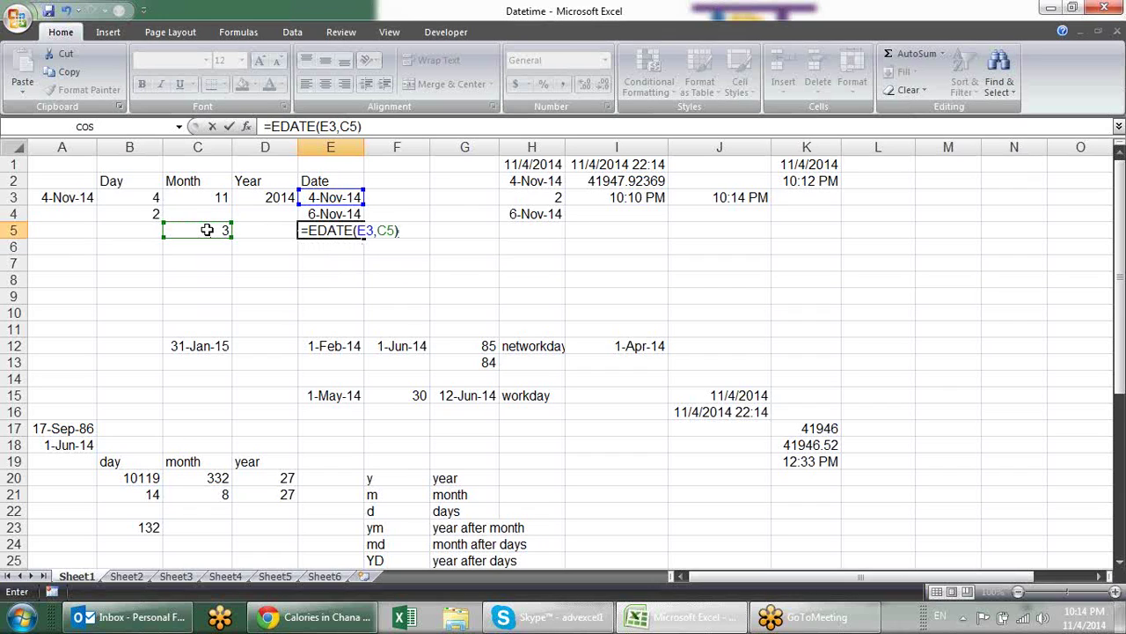
{"action": "key", "text": "Return"}
Format E5 as a date so it shows 4-Feb-15.
{"action": "key", "text": "Up"}
{"action": "key", "text": "ctrl+shift+3"}
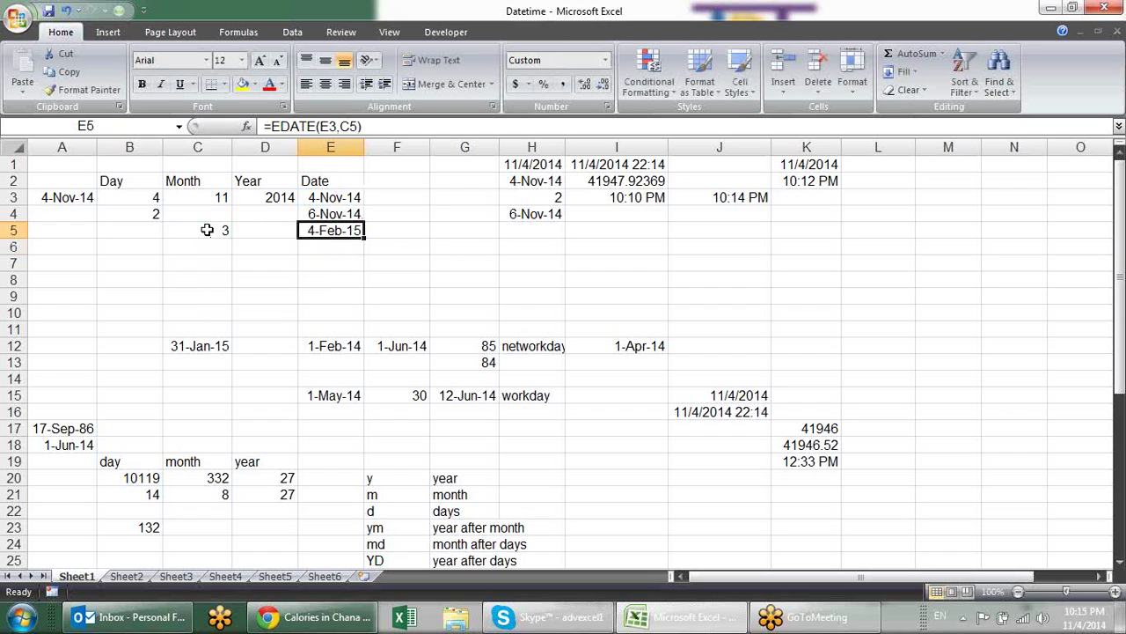
{"action": "key", "text": "Up"}
{"action": "key", "text": "Down"}
{"action": "key", "text": "Down"}
{"action": "key", "text": "Up"}
{"action": "key", "text": "Up"}
{"action": "key", "text": "Up"}
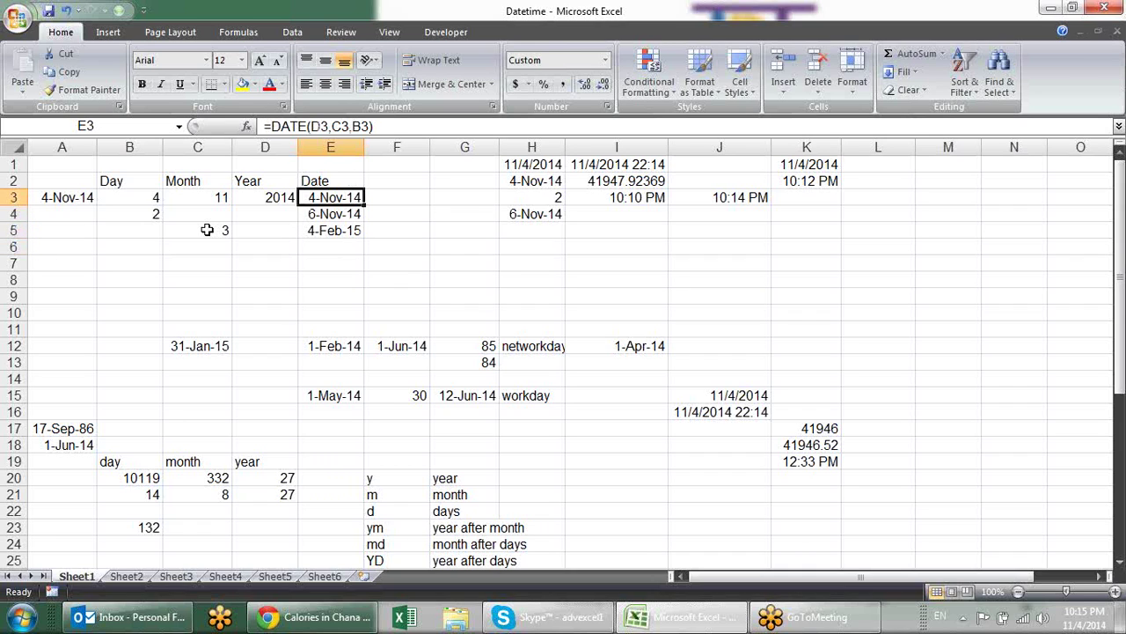
{"action": "key", "text": "Down"}
{"action": "key", "text": "Down"}
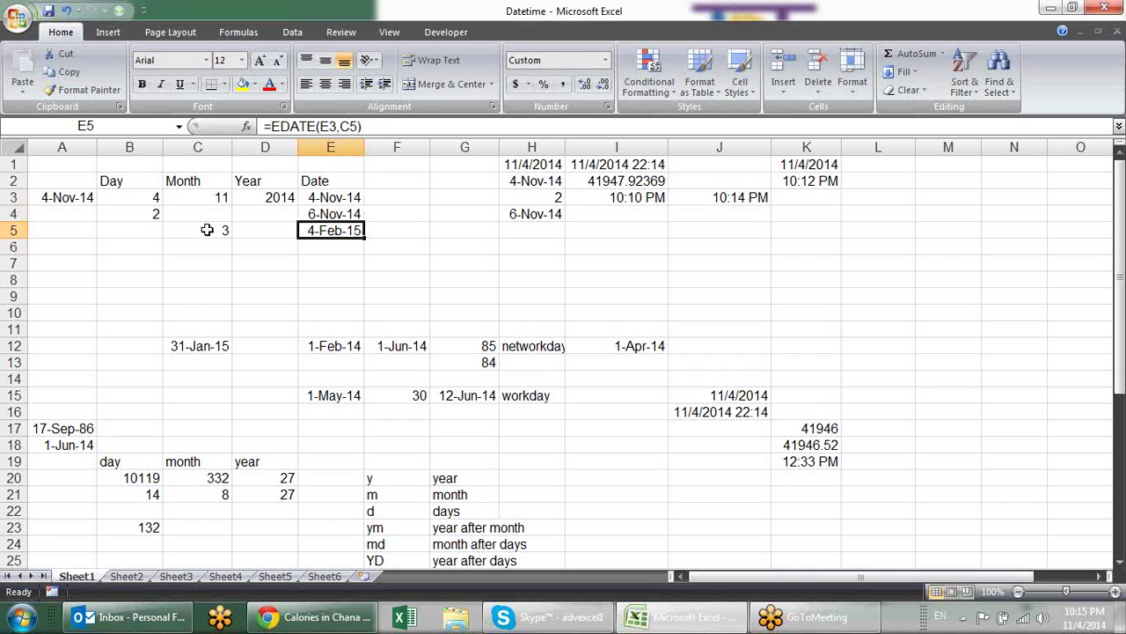
Enter 2 years in D6 and make the E3 date bold.
{"action": "key", "text": "Left"}
{"action": "key", "text": "Down"}
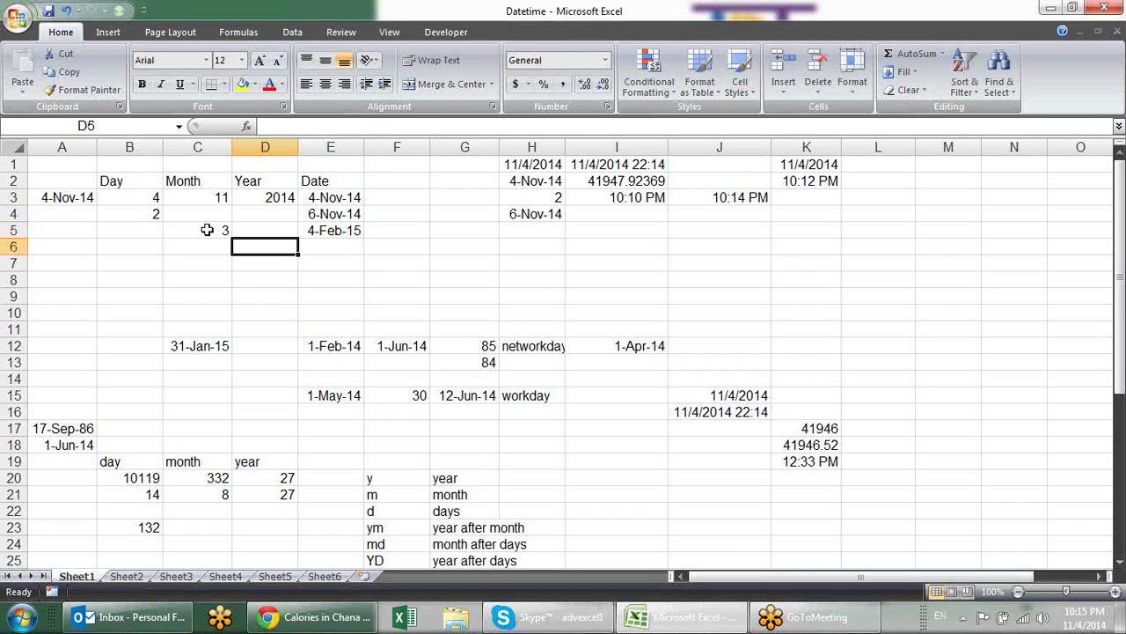
{"action": "type", "text": "2"}
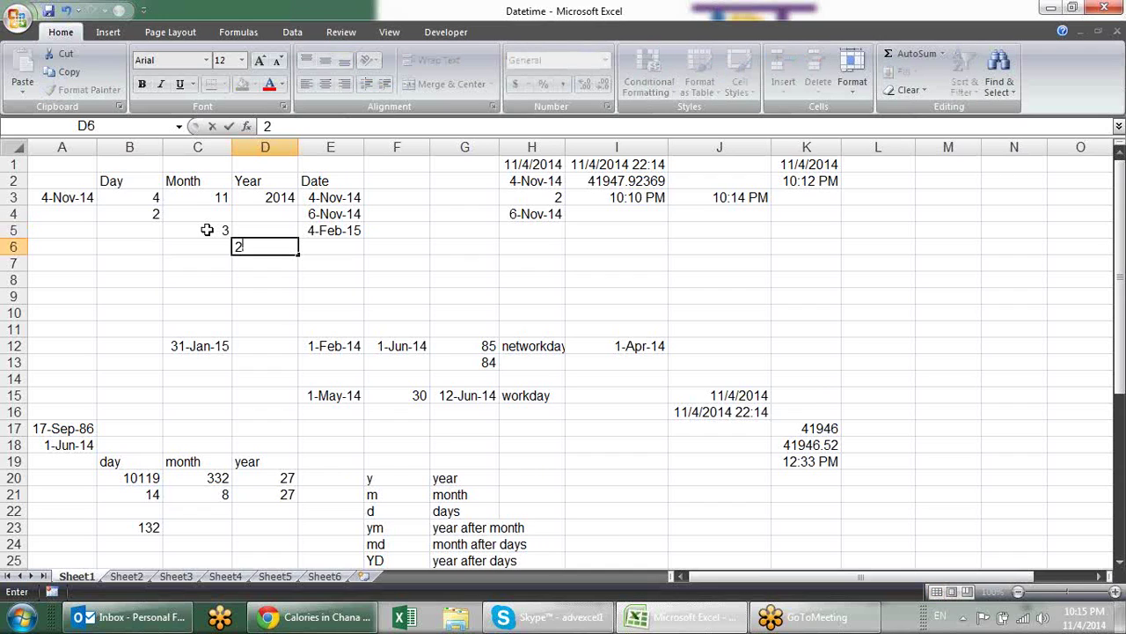
{"action": "key", "text": "Right"}
{"action": "key", "text": "Right"}
{"action": "key", "text": "Left"}
{"action": "key", "text": "Up"}
{"action": "key", "text": "Up"}
{"action": "key", "text": "Up"}
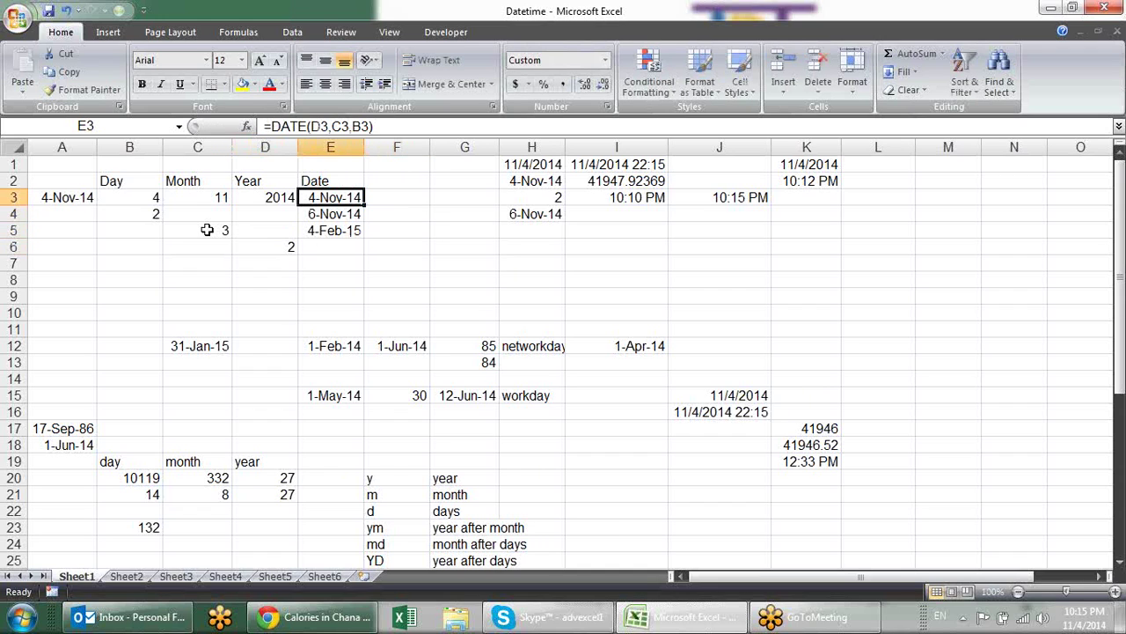
{"action": "key", "text": "ctrl+b"}
Enter =EDATE(E3,D6*12) in E6.
{"action": "key", "text": "Down"}
{"action": "key", "text": "Down"}
{"action": "key", "text": "Down"}
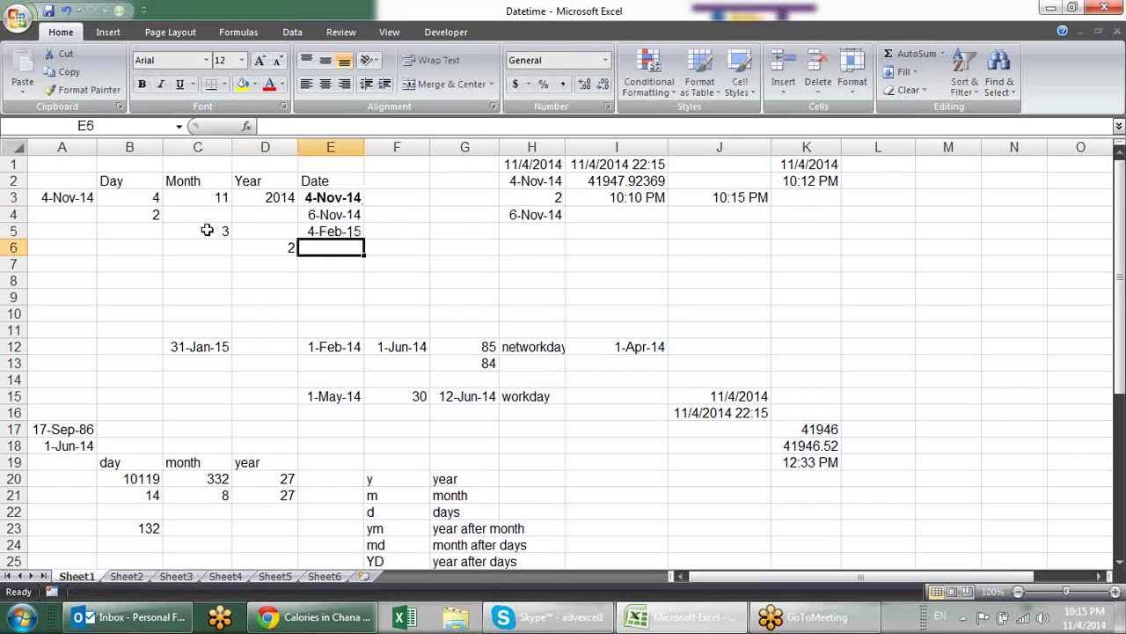
{"action": "type", "text": "="}
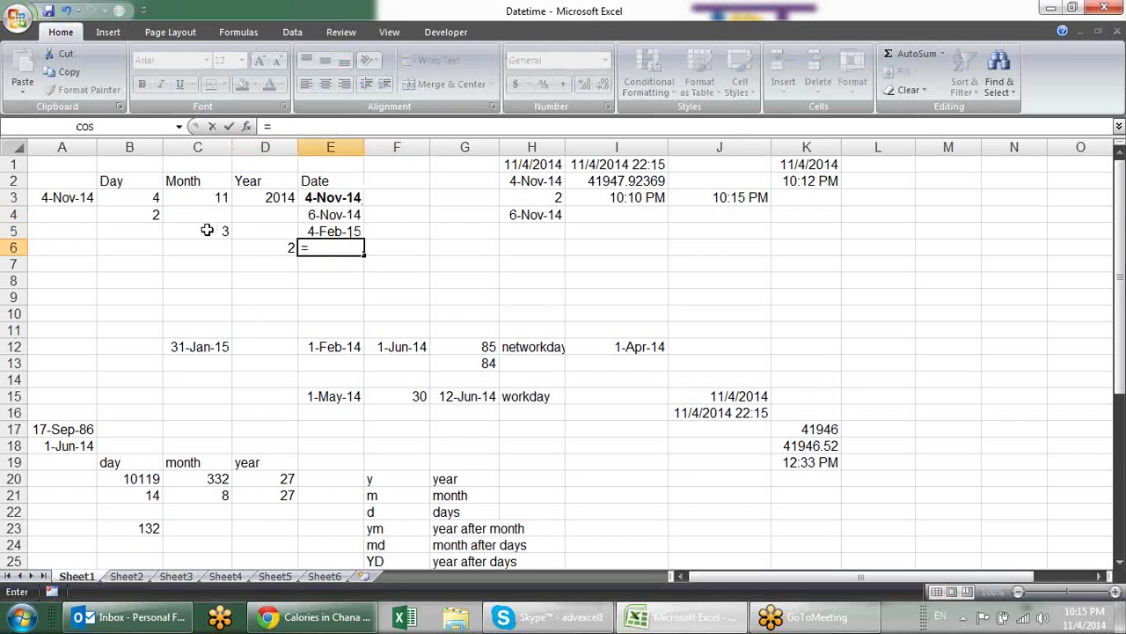
{"action": "type", "text": "ed"}
{"action": "key", "text": "Tab"}
{"action": "key", "text": "Up"}
{"action": "key", "text": "Up"}
{"action": "key", "text": "Up"}
{"action": "type", "text": ","}
{"action": "left_click", "coordinate": [263, 249]}
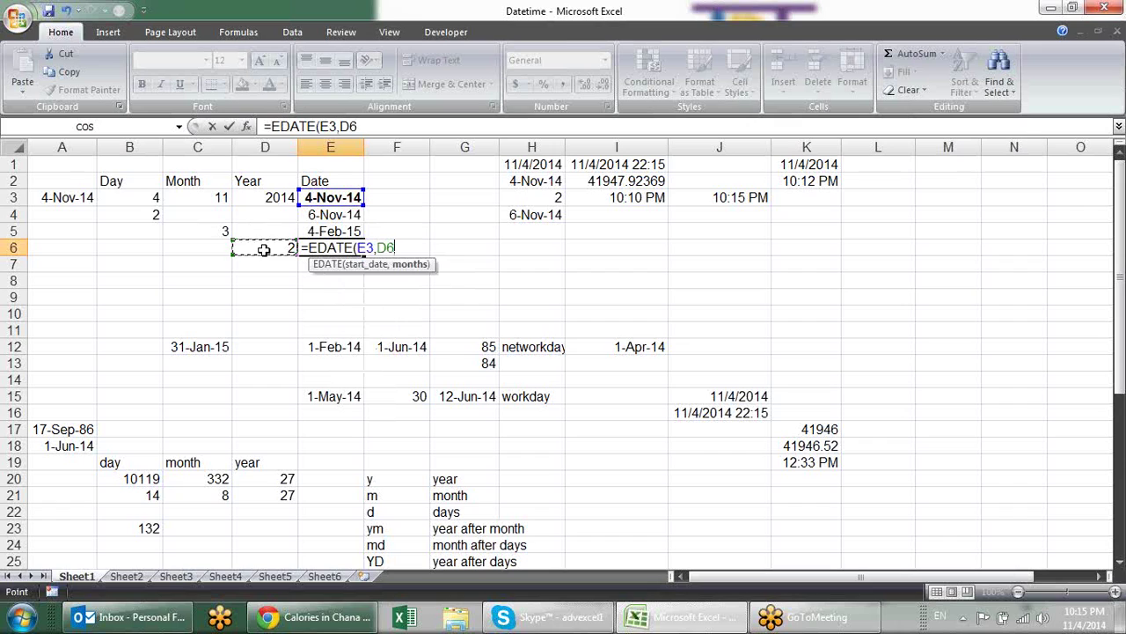
{"action": "type", "text": "*12"}
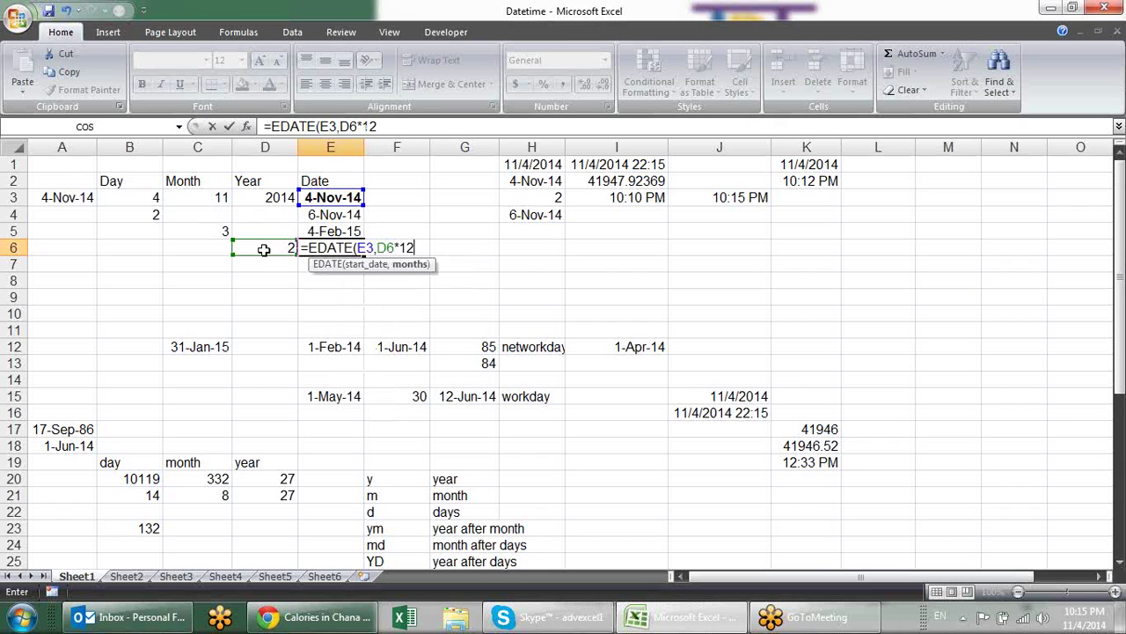
{"action": "type", "text": ")"}
{"action": "key", "text": "Return"}
Format E6 as a date so it shows 4-Nov-16.
{"action": "key", "text": "Up"}
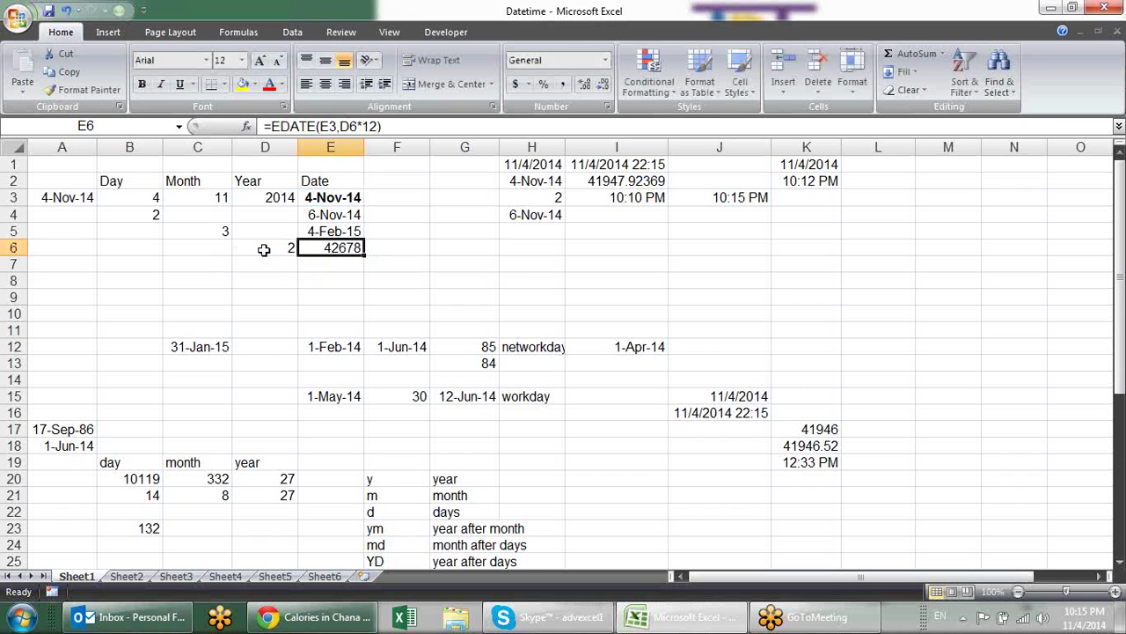
{"action": "key", "text": "ctrl+shift+3"}
{"action": "key", "text": "Return"}
{"action": "key", "text": "Left"}
{"action": "key", "text": "Left"}
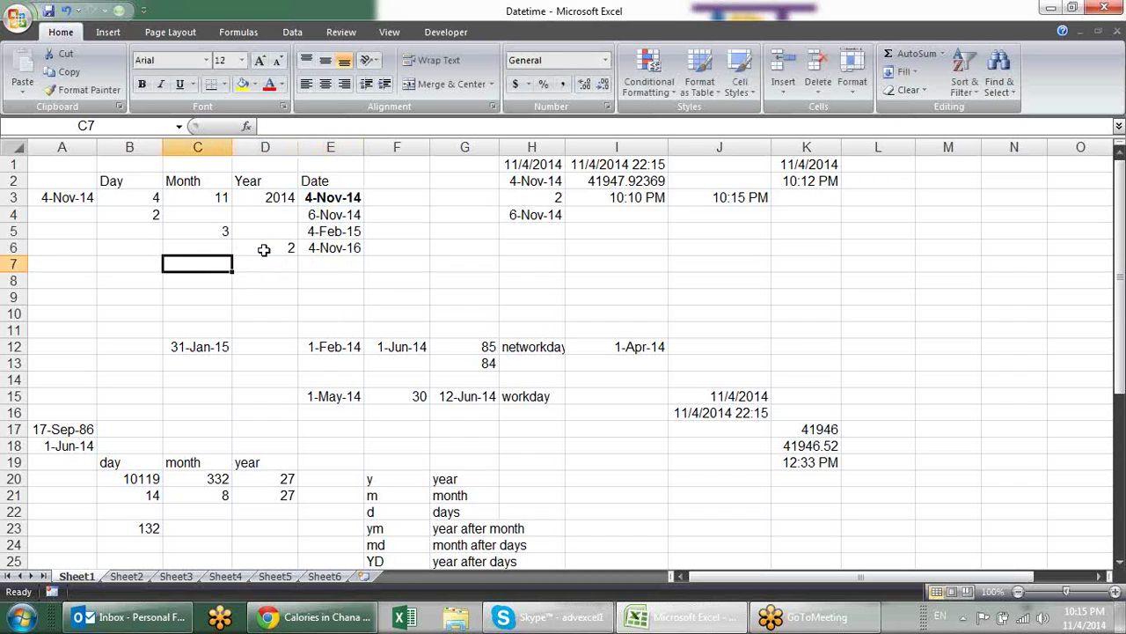
{"action": "key", "text": "Left"}
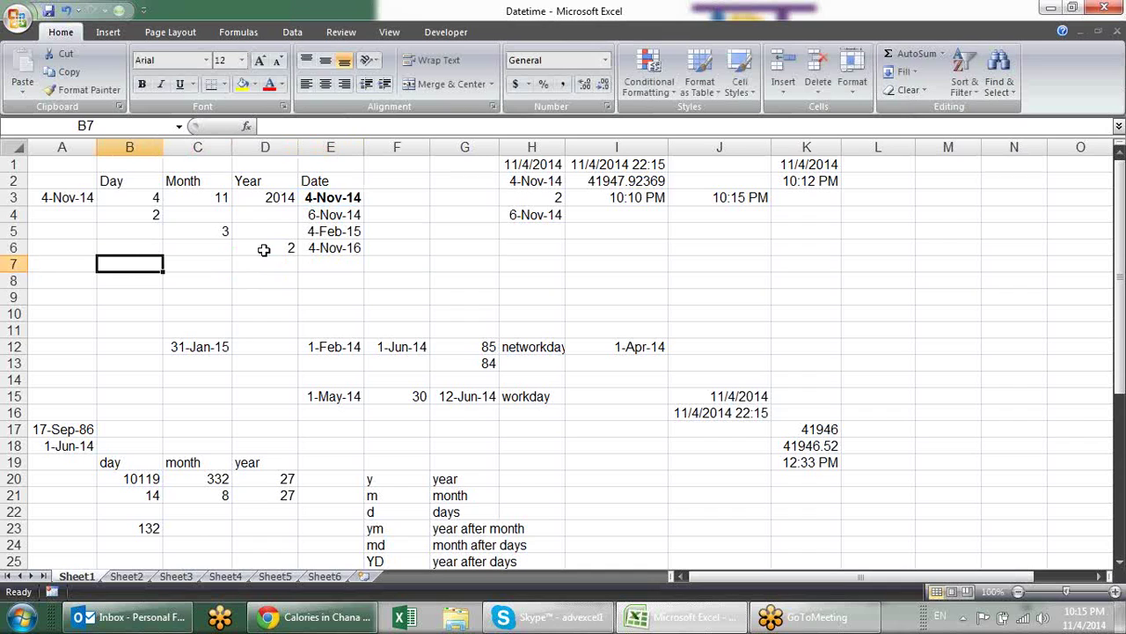
Enter offsets of 2 days, 3 months and 2 years in B7, C7 and D7.
{"action": "type", "text": "2"}
{"action": "key", "text": "Tab"}
{"action": "type", "text": "3"}
{"action": "key", "text": "Tab"}
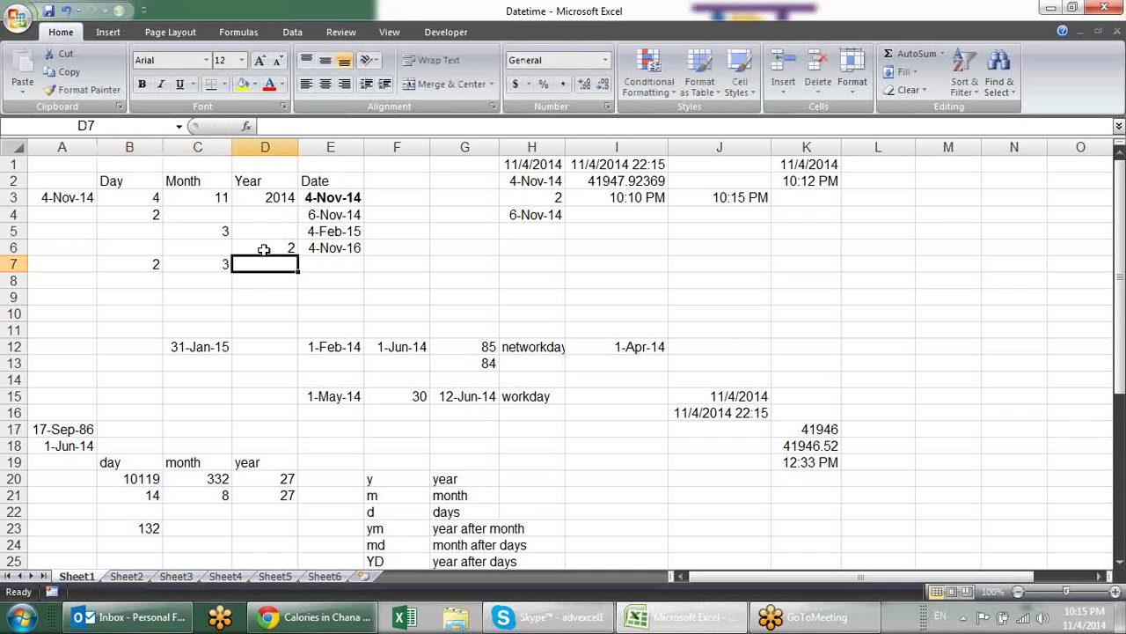
{"action": "type", "text": "2"}
{"action": "key", "text": "Tab"}
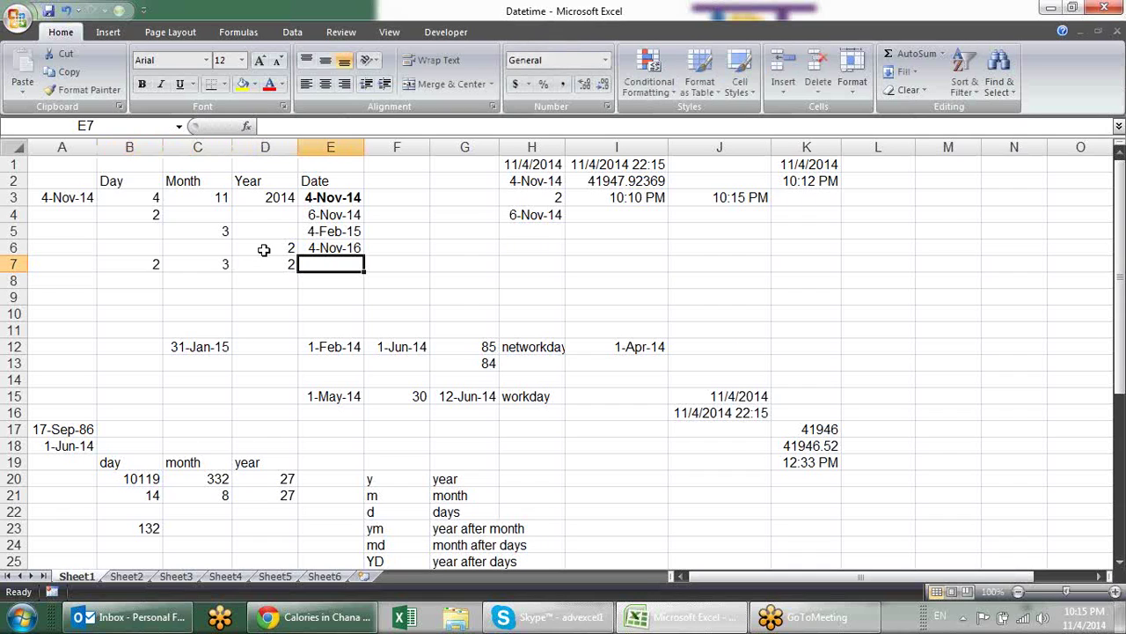
Begin a DATE formula in E7 with YEAR(A3)+D7.
{"action": "type", "text": "="}
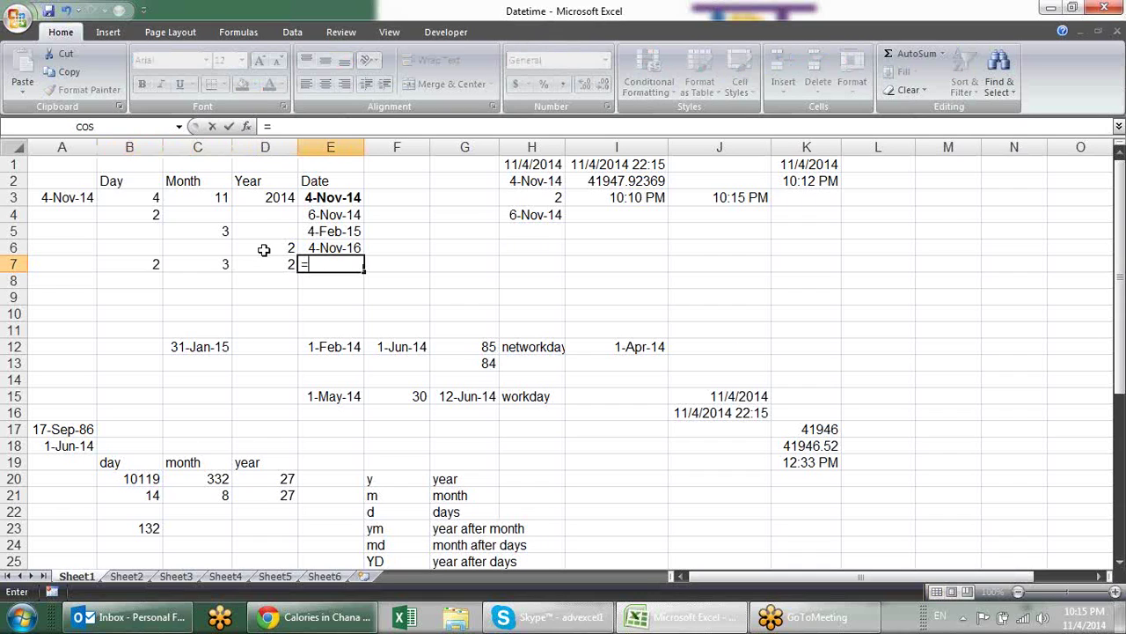
{"action": "type", "text": "DATE("}
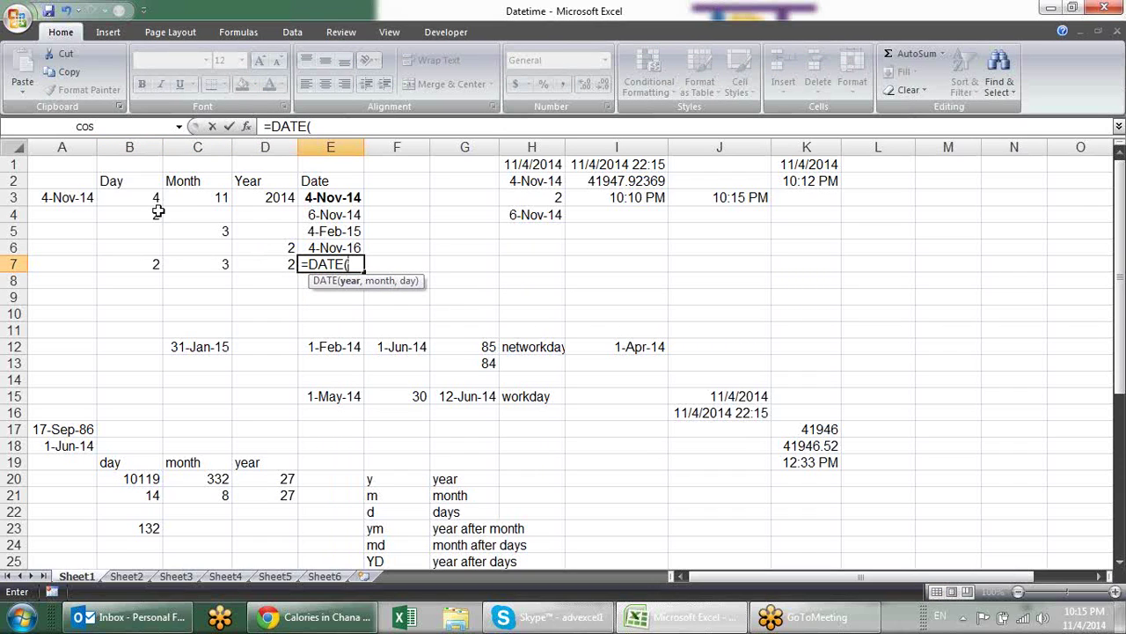
{"action": "left_click", "coordinate": [76, 202]}
{"action": "key", "text": "BackSpace"}
{"action": "key", "text": "BackSpace"}
{"action": "type", "text": "year("}
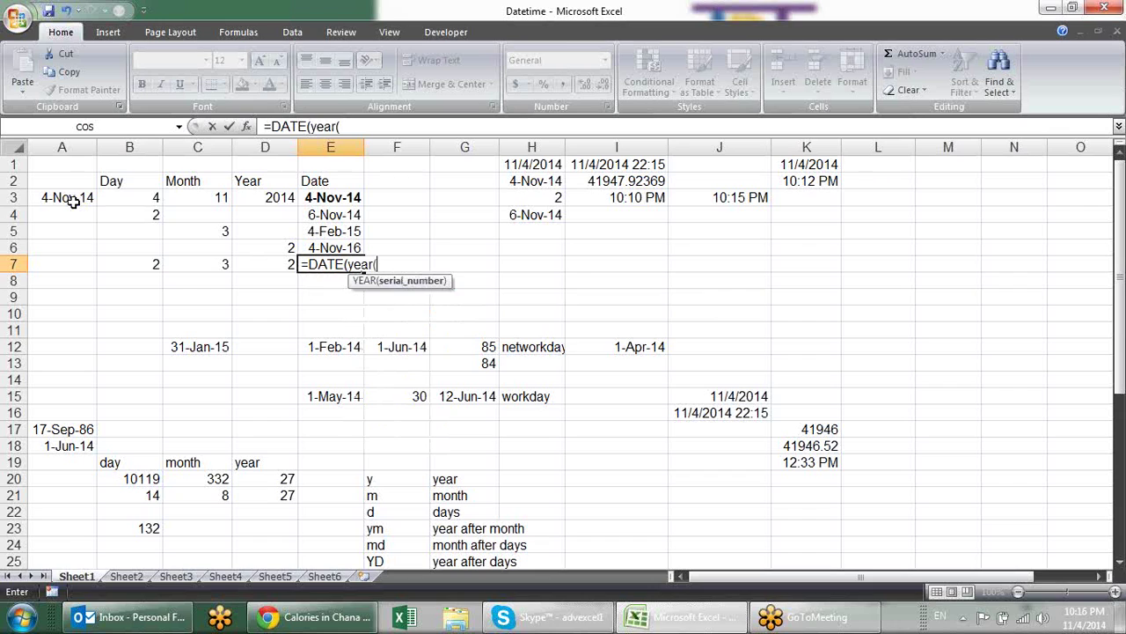
{"action": "left_click", "coordinate": [58, 196]}
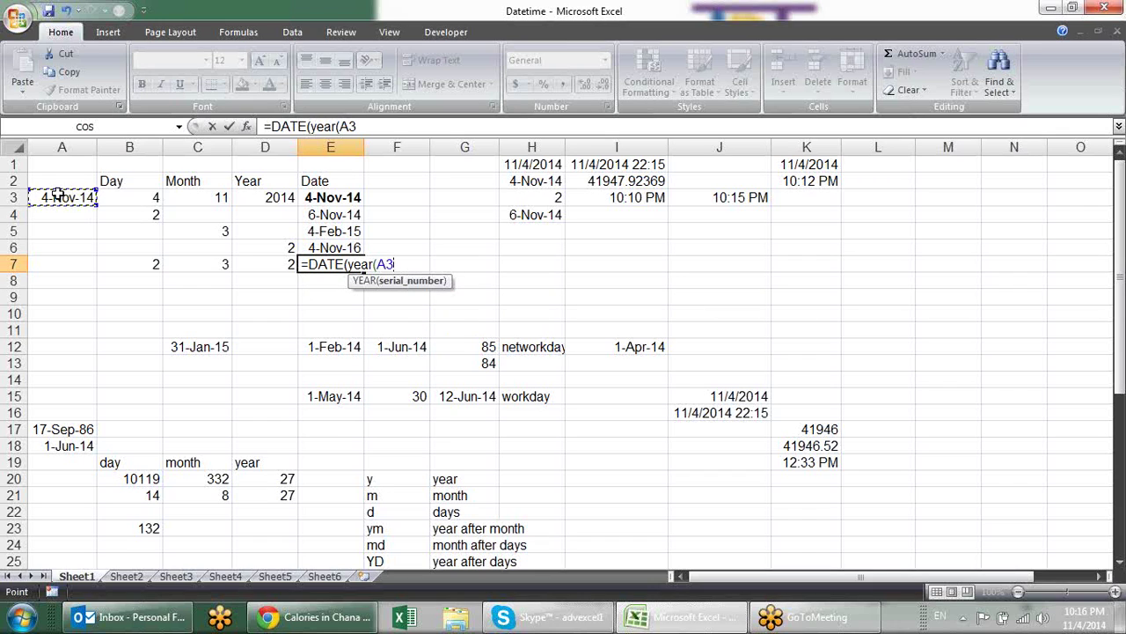
{"action": "type", "text": ")"}
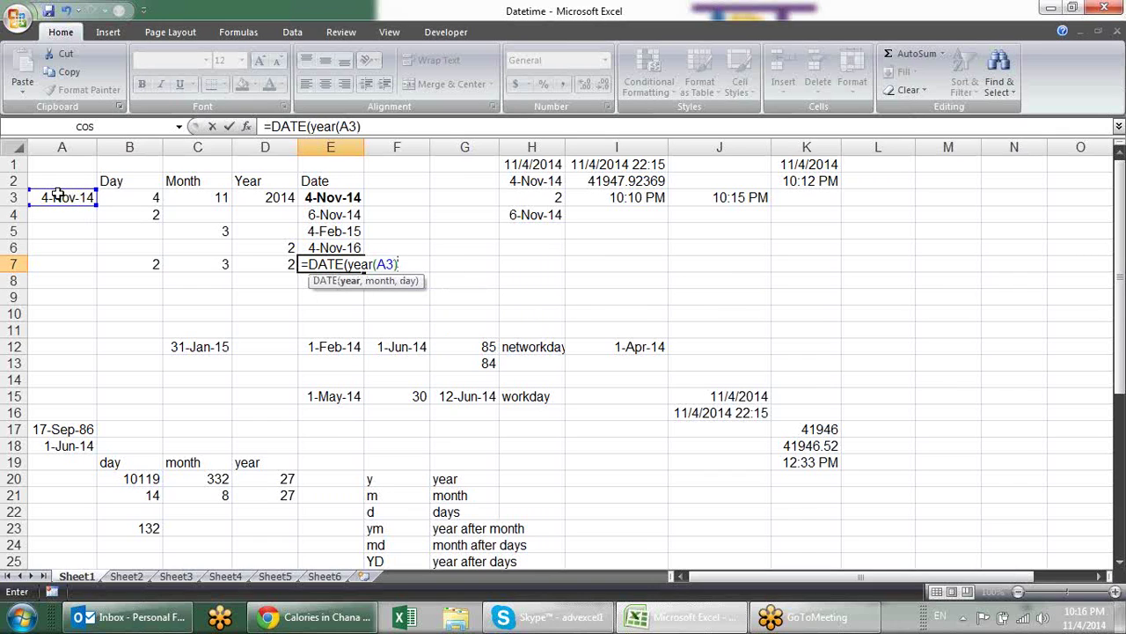
{"action": "type", "text": "+"}
{"action": "left_click", "coordinate": [277, 264]}
Add MONTH(A3)+C7 as the month part of the formula.
{"action": "type", "text": ","}
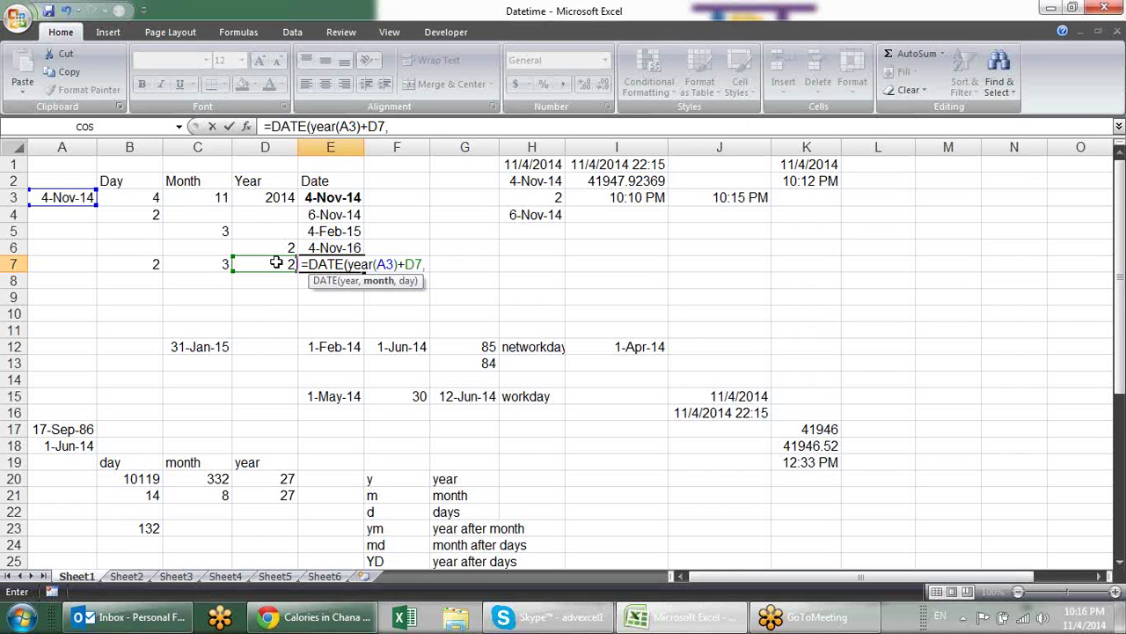
{"action": "type", "text": "mon"}
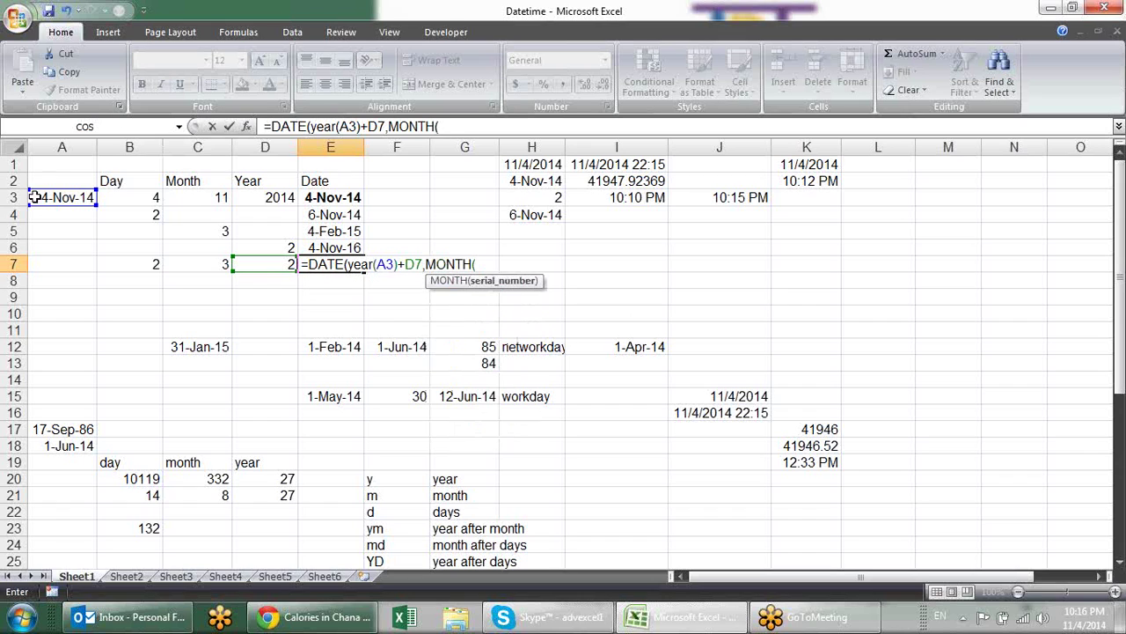
{"action": "left_click", "coordinate": [48, 197]}
{"action": "type", "text": ")+"}
{"action": "left_click", "coordinate": [203, 263]}
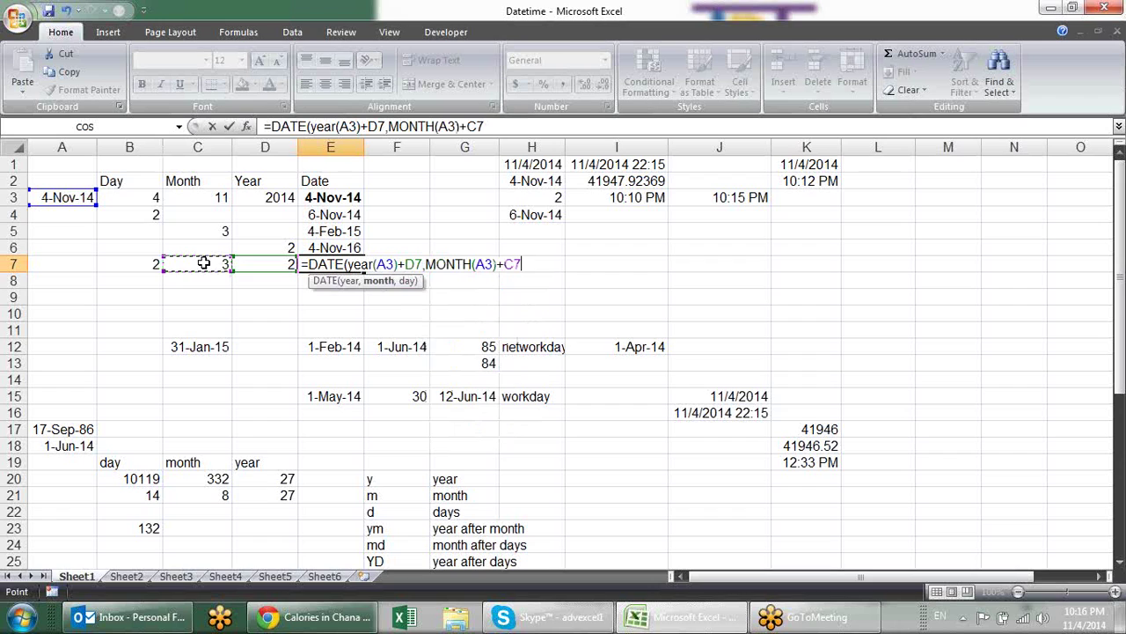
Finish the formula with DAY(A3)+B7 and commit it in E7.
{"action": "type", "text": ","}
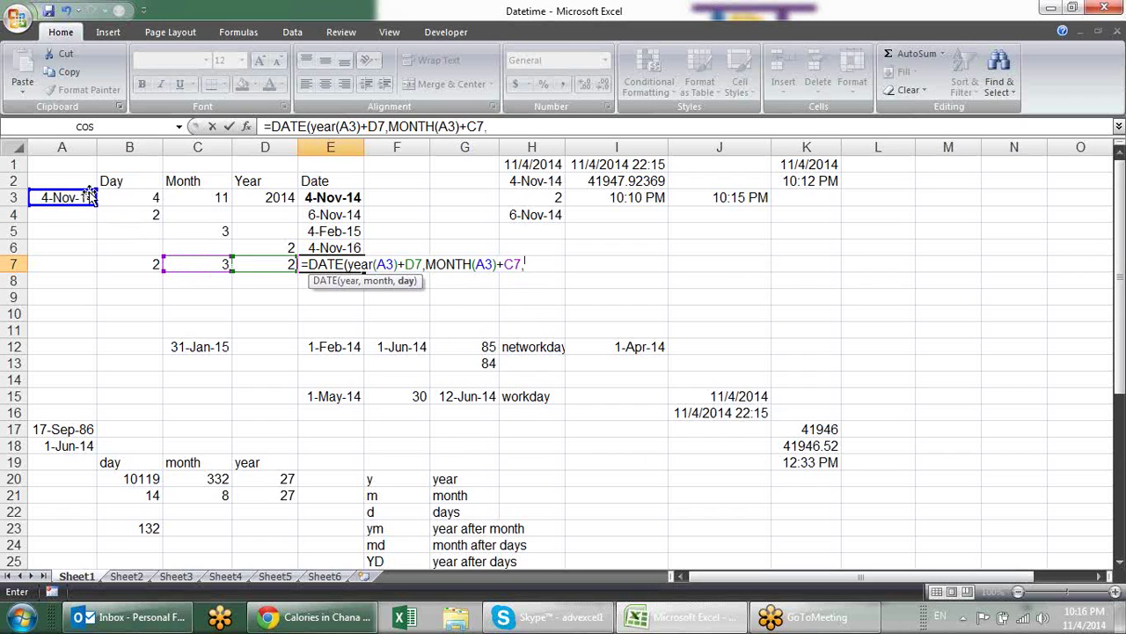
{"action": "type", "text": "day"}
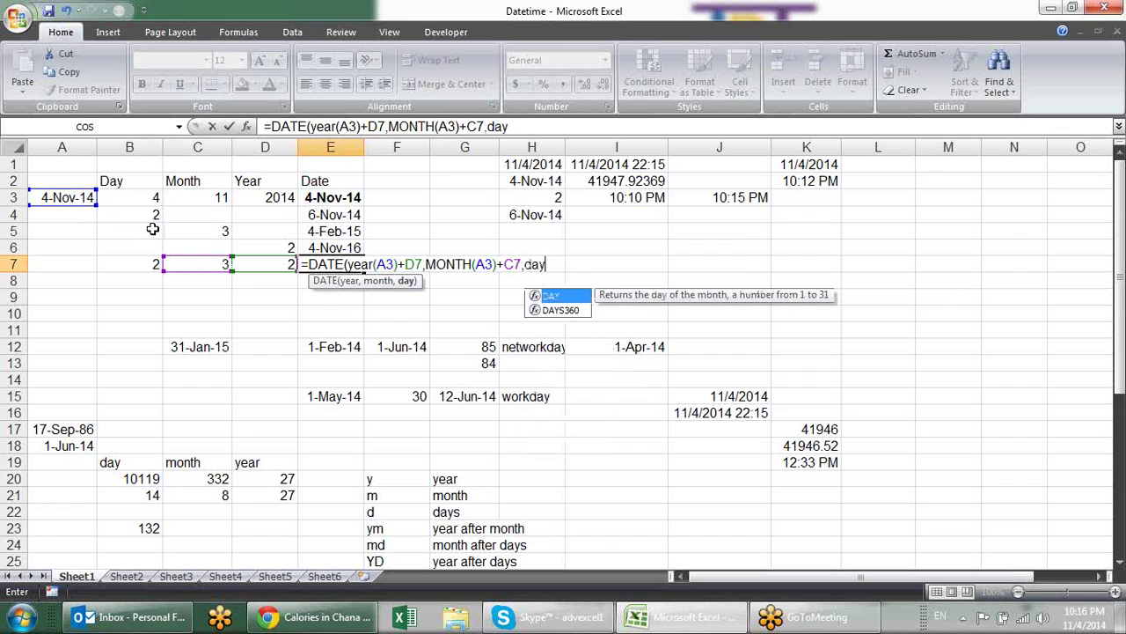
{"action": "key", "text": "Tab"}
{"action": "left_click", "coordinate": [53, 195]}
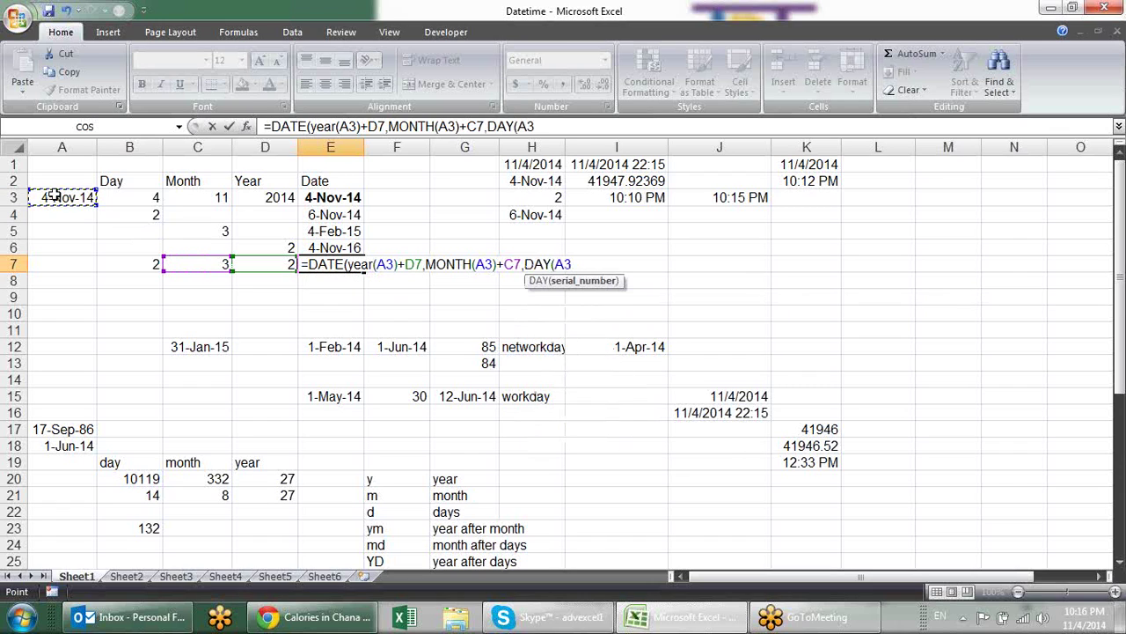
{"action": "type", "text": ")+"}
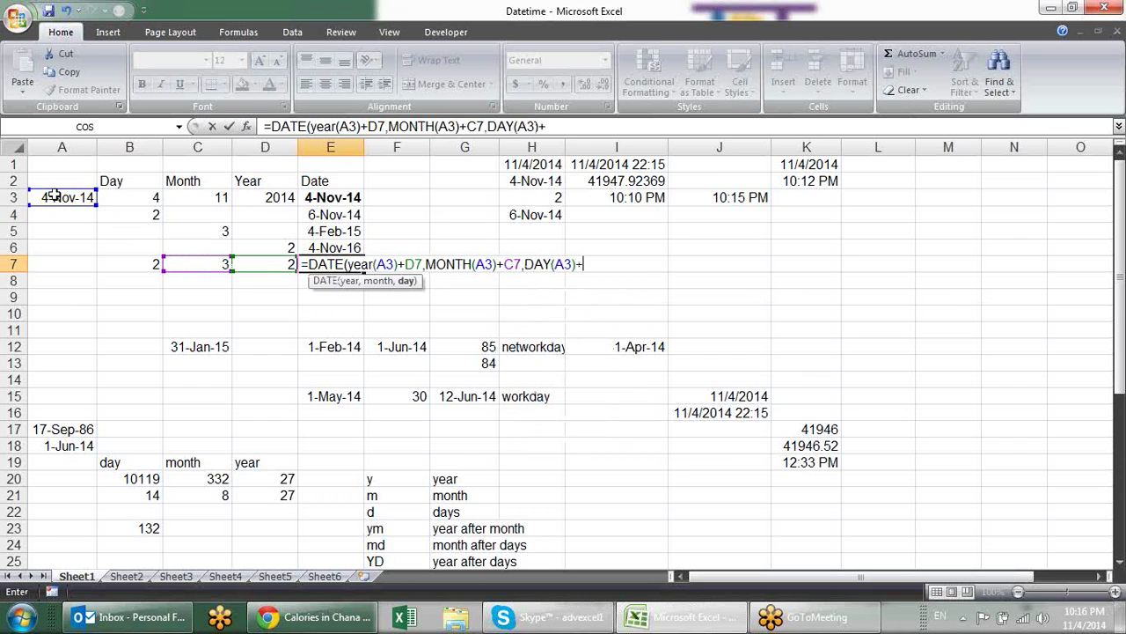
{"action": "left_click", "coordinate": [125, 265]}
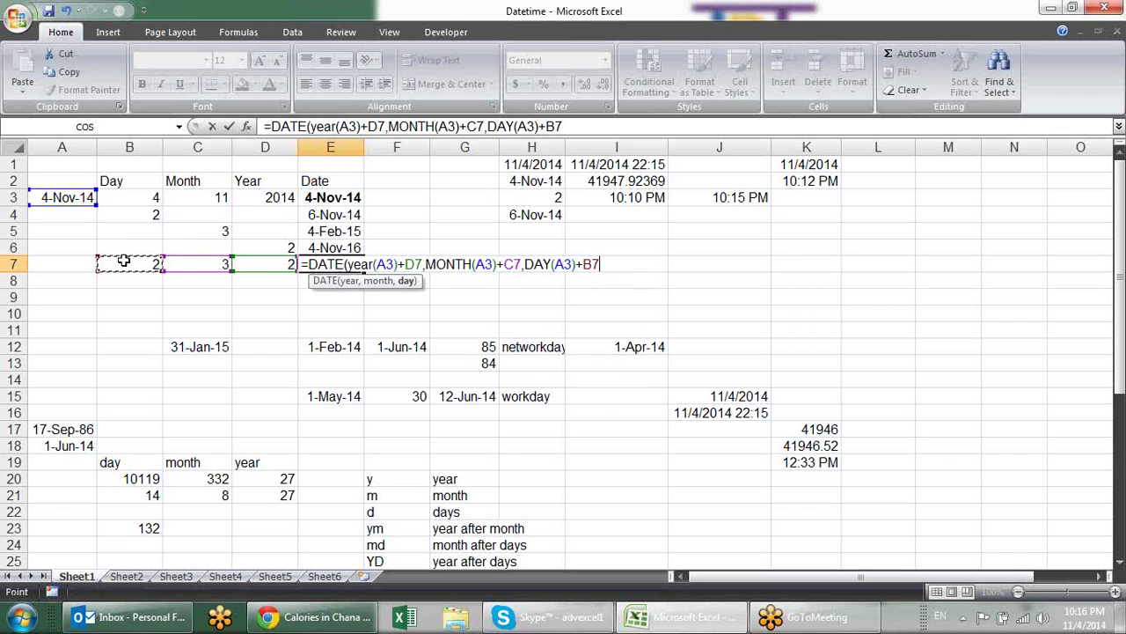
{"action": "type", "text": ")"}
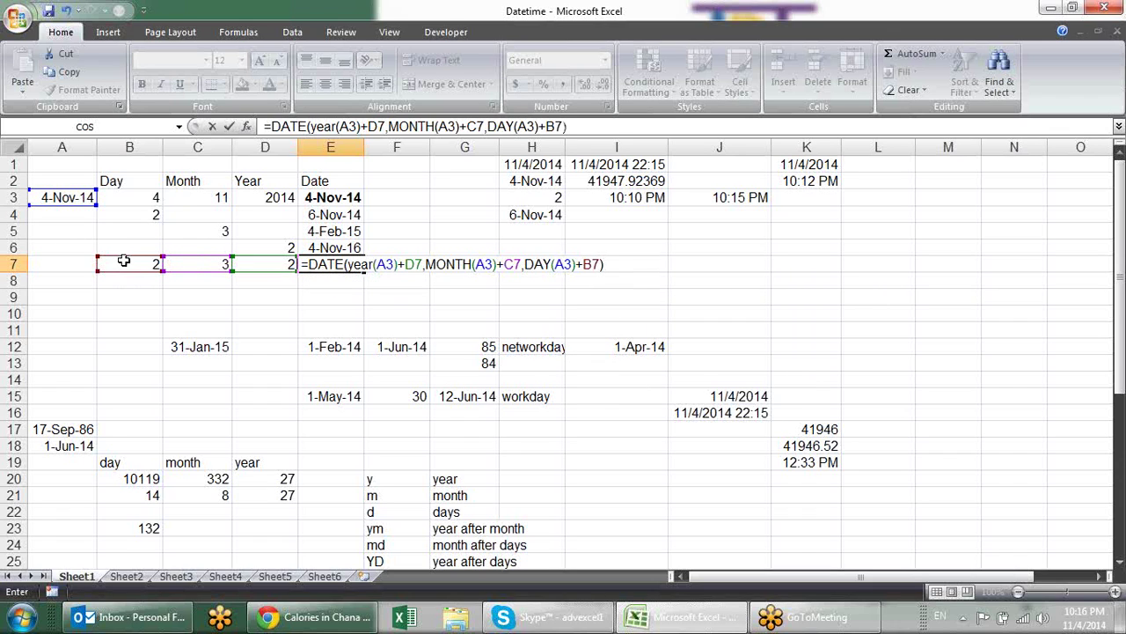
{"action": "key", "text": "Return"}
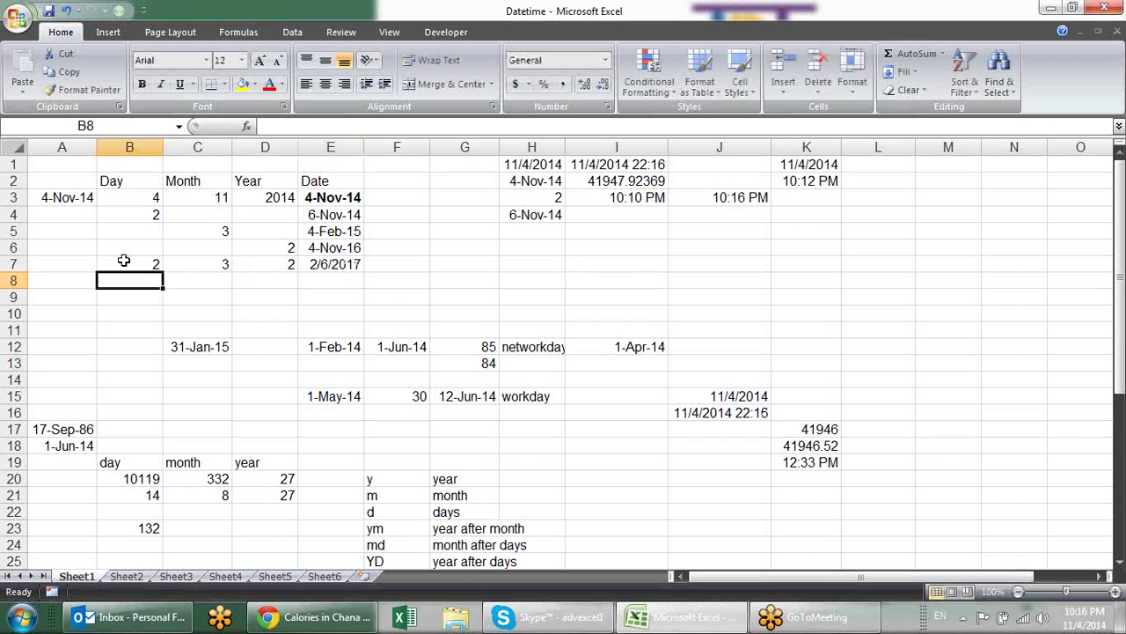
{"action": "key", "text": "Up"}
{"action": "key", "text": "Right"}
{"action": "key", "text": "Right"}
{"action": "key", "text": "Right"}
Format E7 as 6-Feb-17, review E4 and E5, and begin =eo in F3.
{"action": "key", "text": "ctrl+shift+numbersign"}
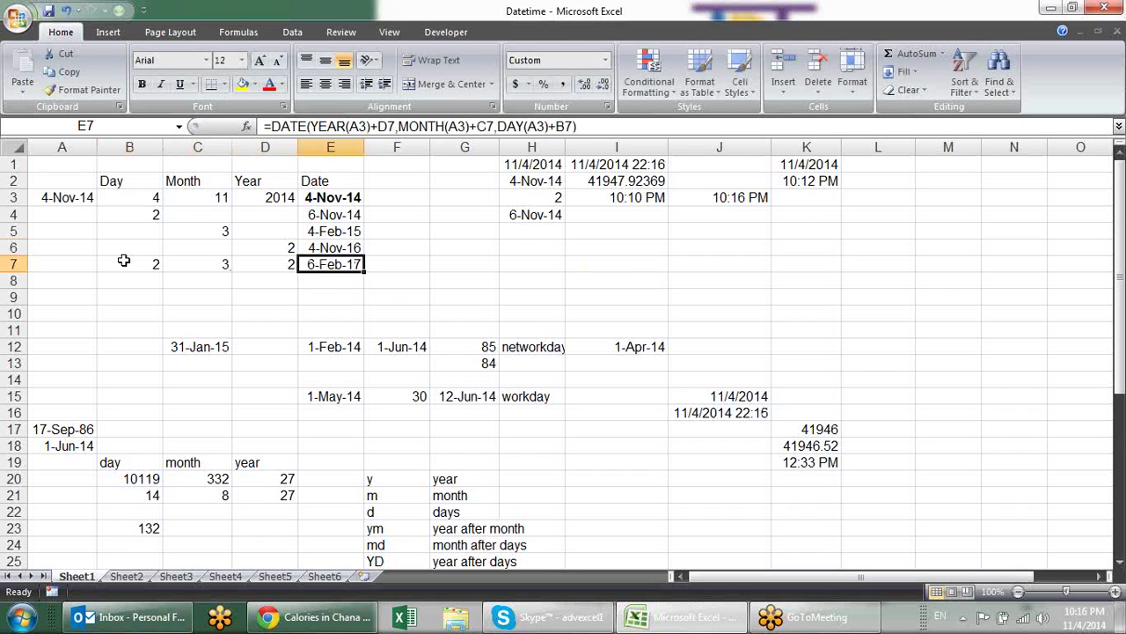
{"action": "key", "text": "Up"}
{"action": "key", "text": "Up"}
{"action": "key", "text": "Up"}
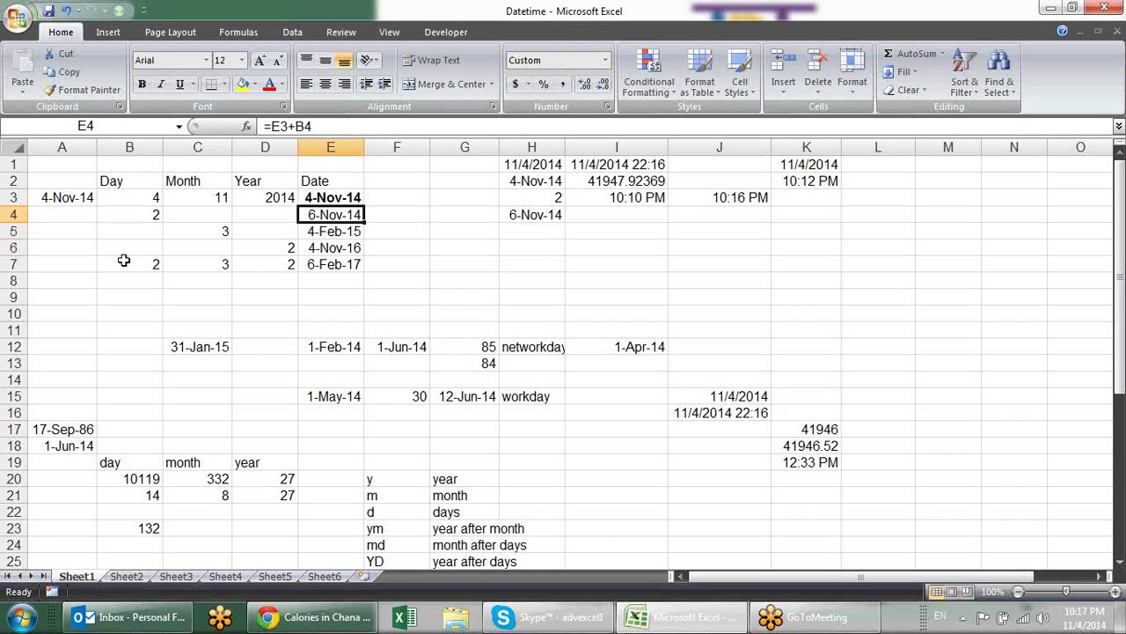
{"action": "key", "text": "Down"}
{"action": "key", "text": "Up"}
{"action": "key", "text": "Up"}
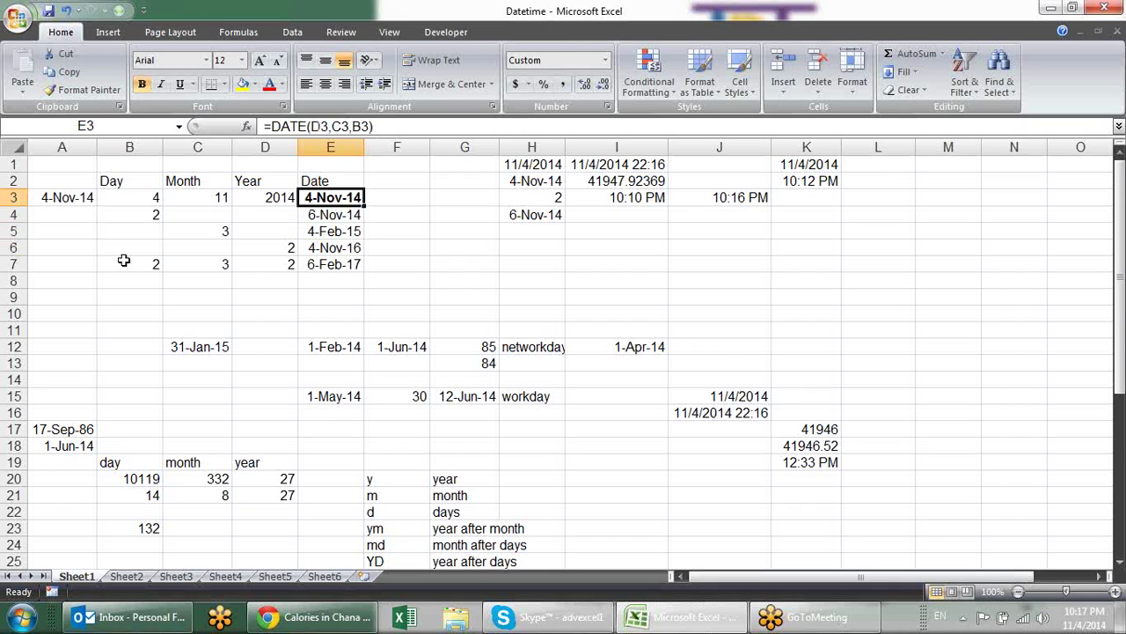
{"action": "key", "text": "Right"}
{"action": "type", "text": "="}
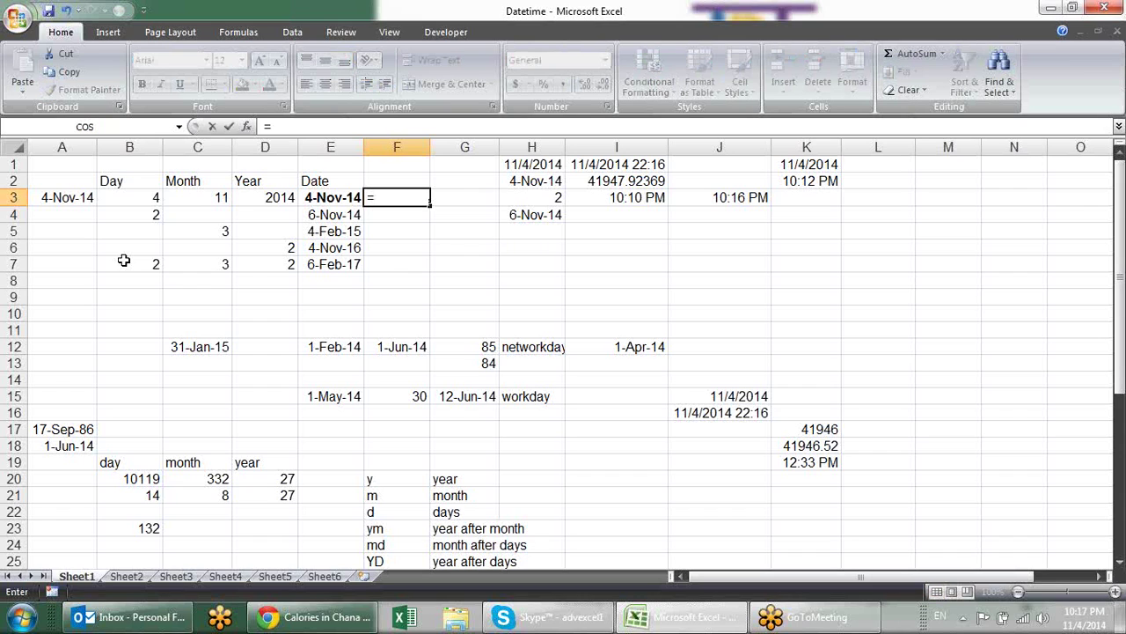
{"action": "type", "text": "eo"}
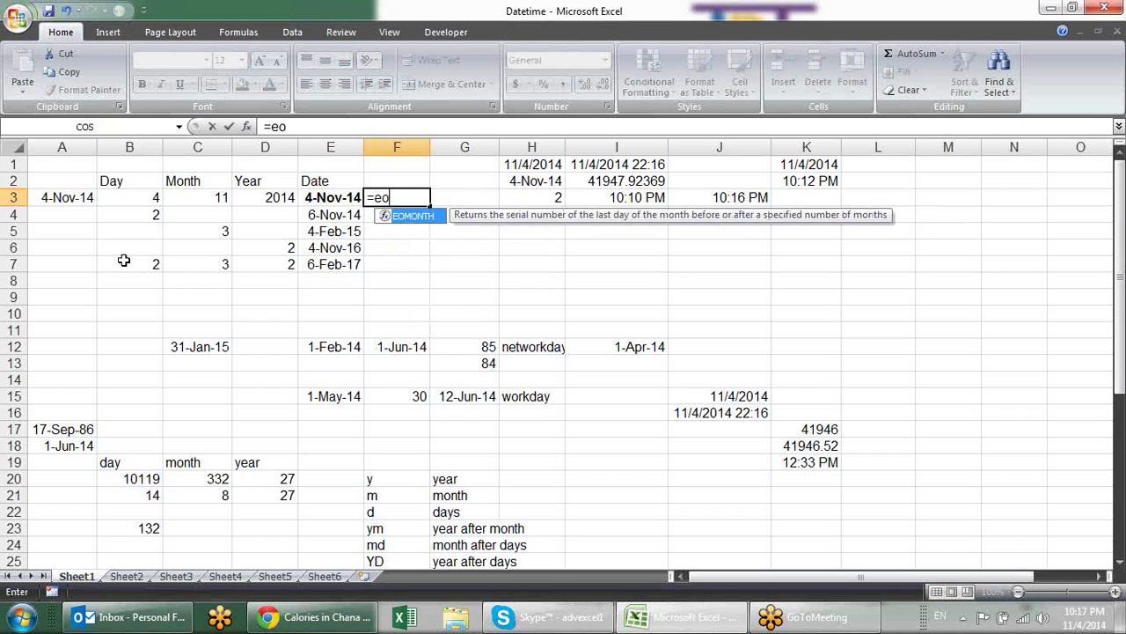
Enter =EOMONTH(E3,0) in F3 and format it as a date.
{"action": "key", "text": "Tab"}
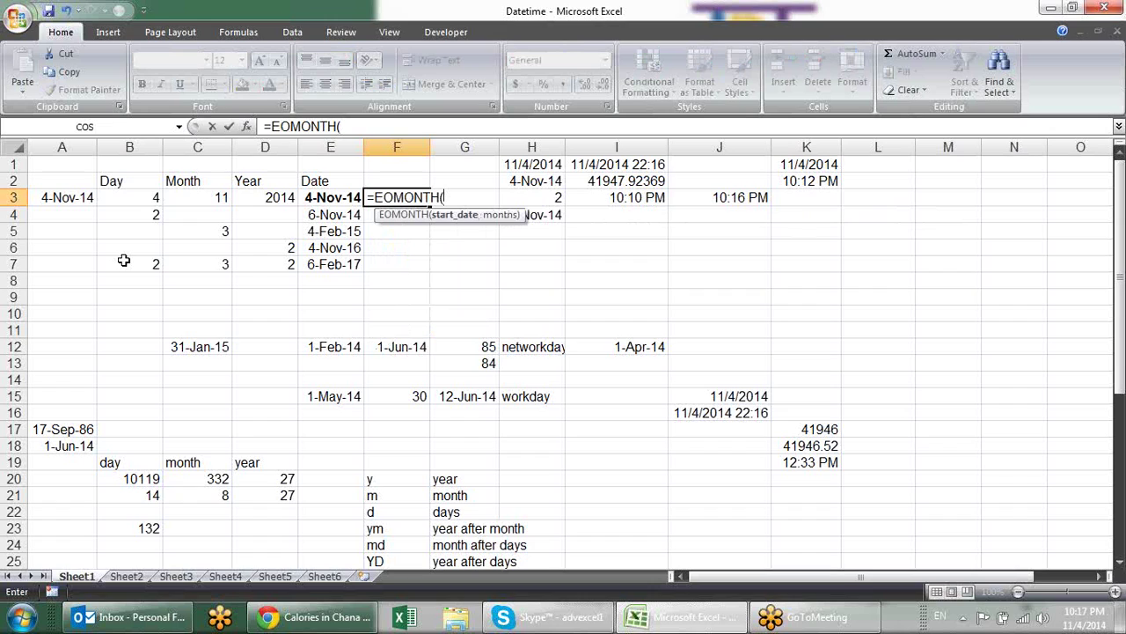
{"action": "left_click", "coordinate": [336, 198]}
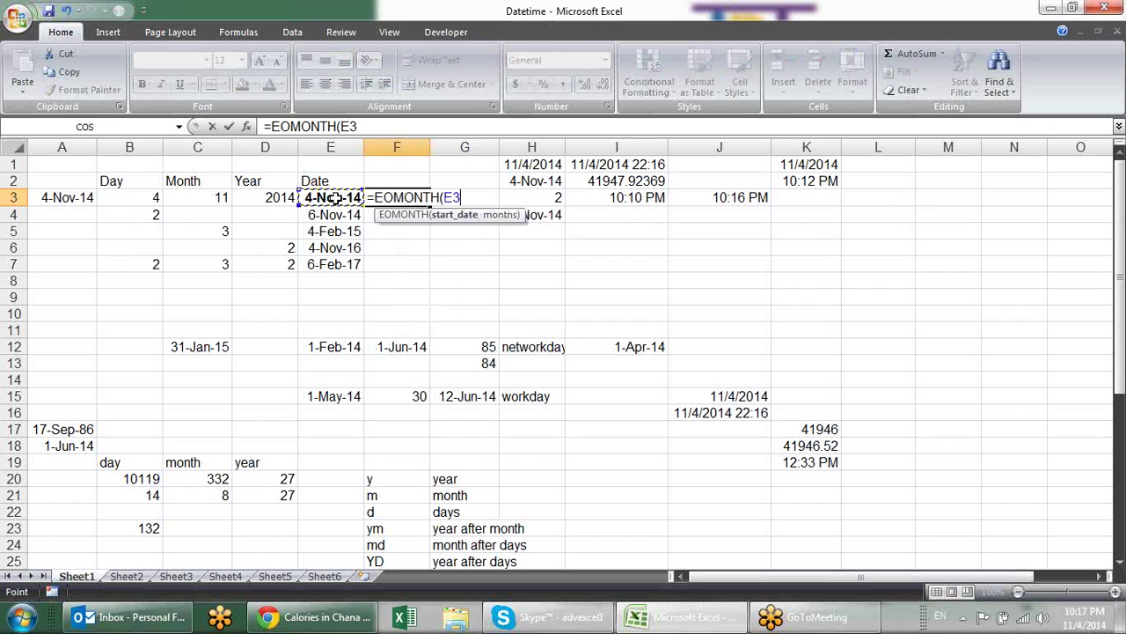
{"action": "type", "text": ","}
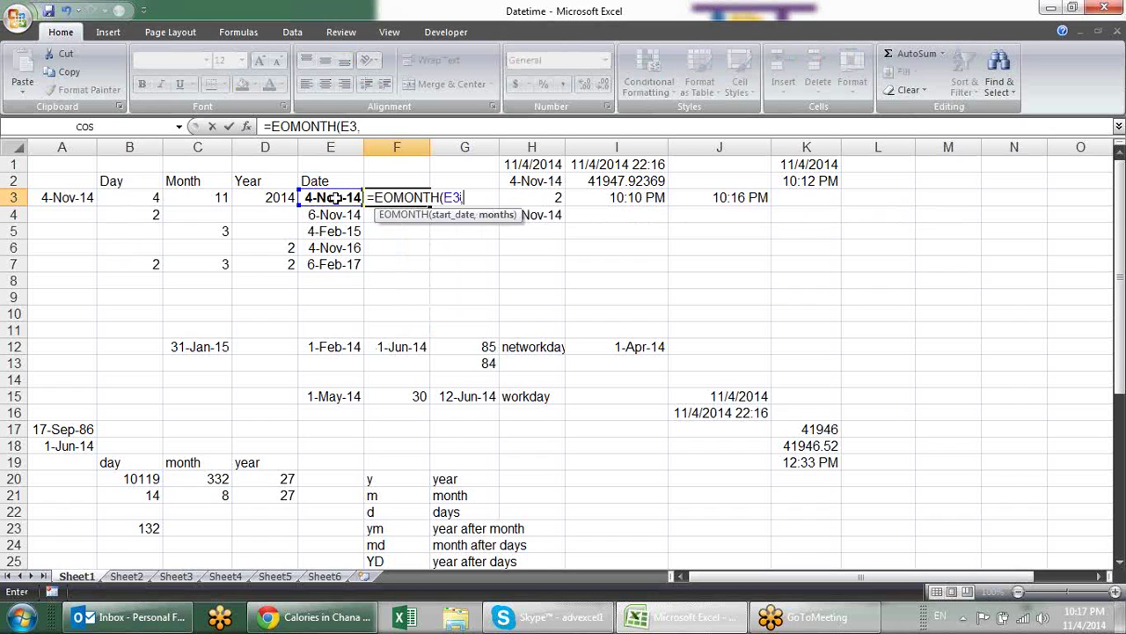
{"action": "type", "text": "0"}
{"action": "type", "text": ")"}
{"action": "key", "text": "Return"}
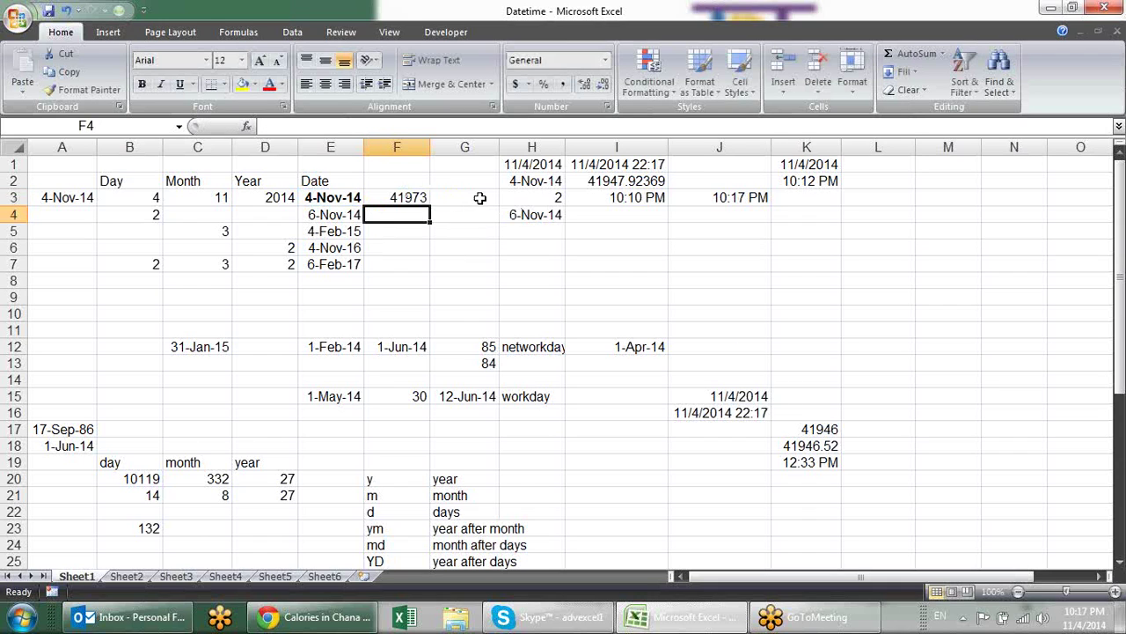
{"action": "key", "text": "Up"}
{"action": "key", "text": "ctrl+shift+3"}
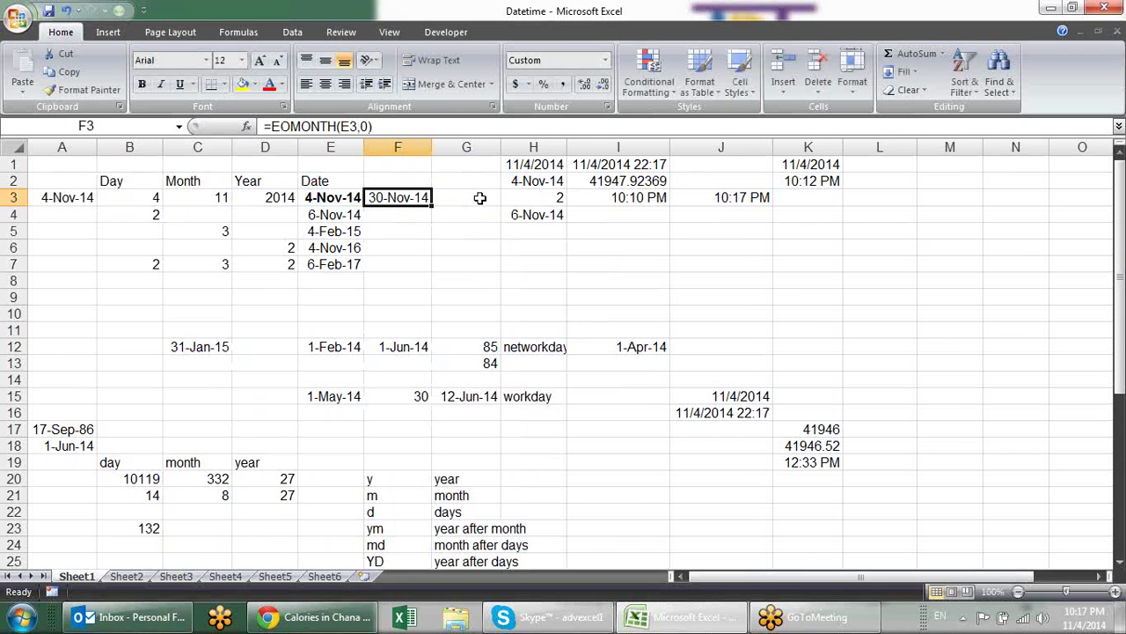
Change the EOMONTH months argument to 1, then 2, giving 31-Jan-15.
{"action": "key", "text": "F2"}
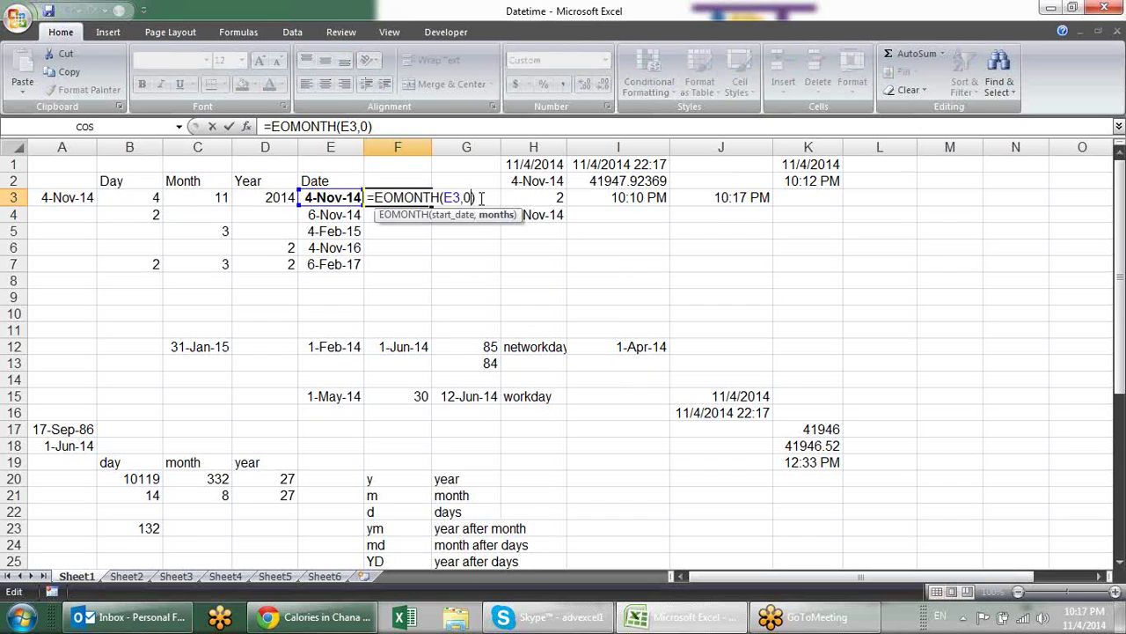
{"action": "key", "text": "BackSpace"}
{"action": "type", "text": "1"}
{"action": "key", "text": "Return"}
{"action": "key", "text": "Up"}
{"action": "key", "text": "F2"}
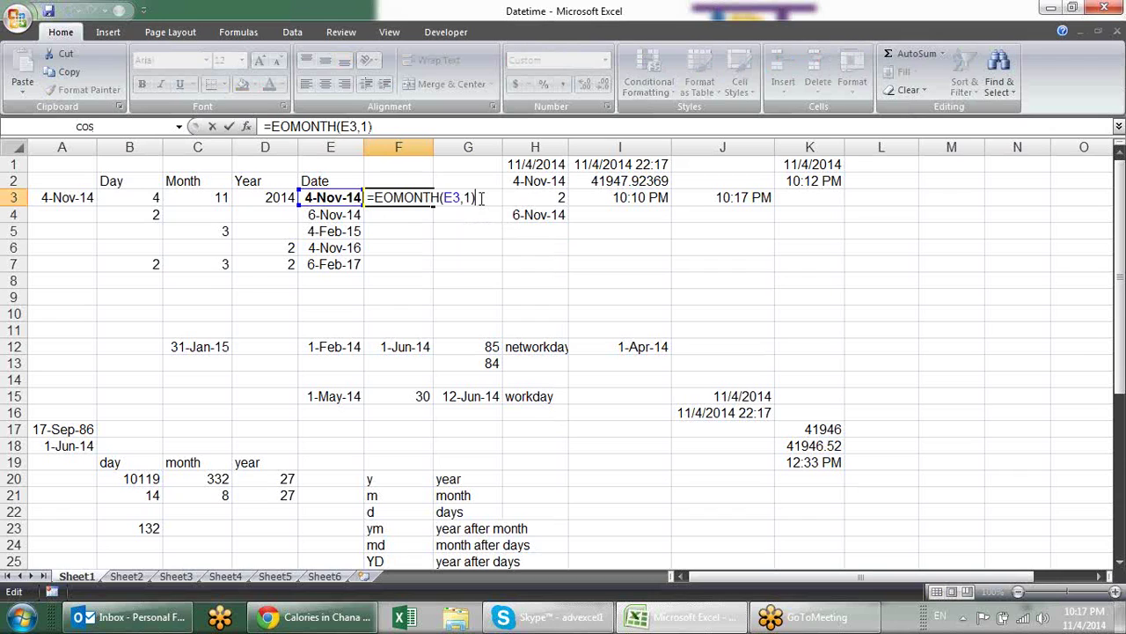
{"action": "key", "text": "BackSpace"}
{"action": "type", "text": "2"}
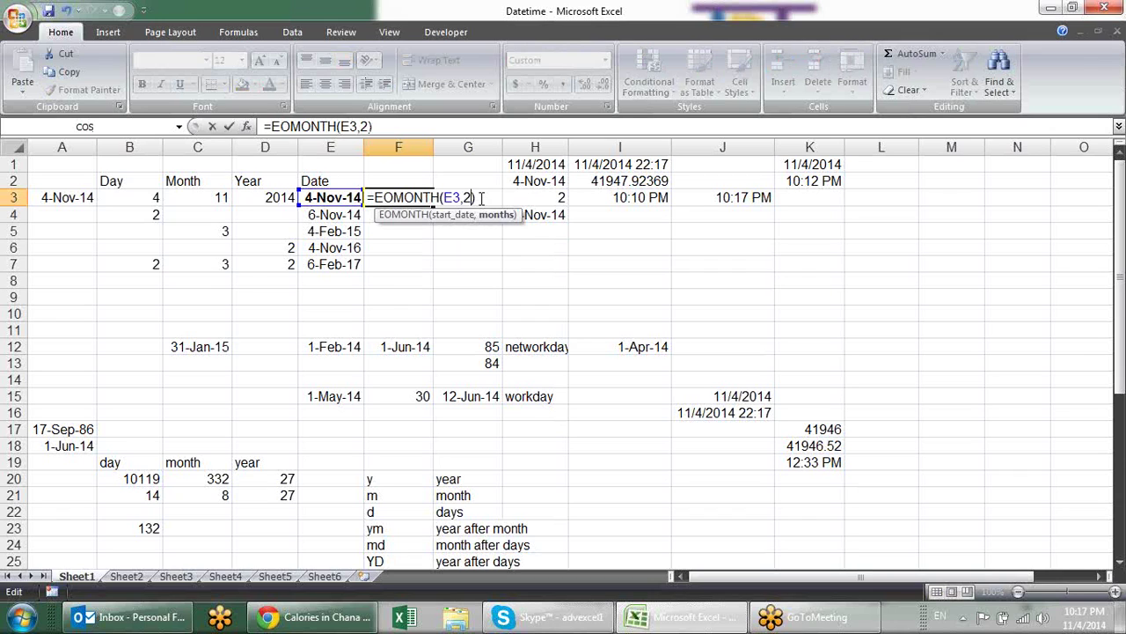
{"action": "key", "text": "Return"}
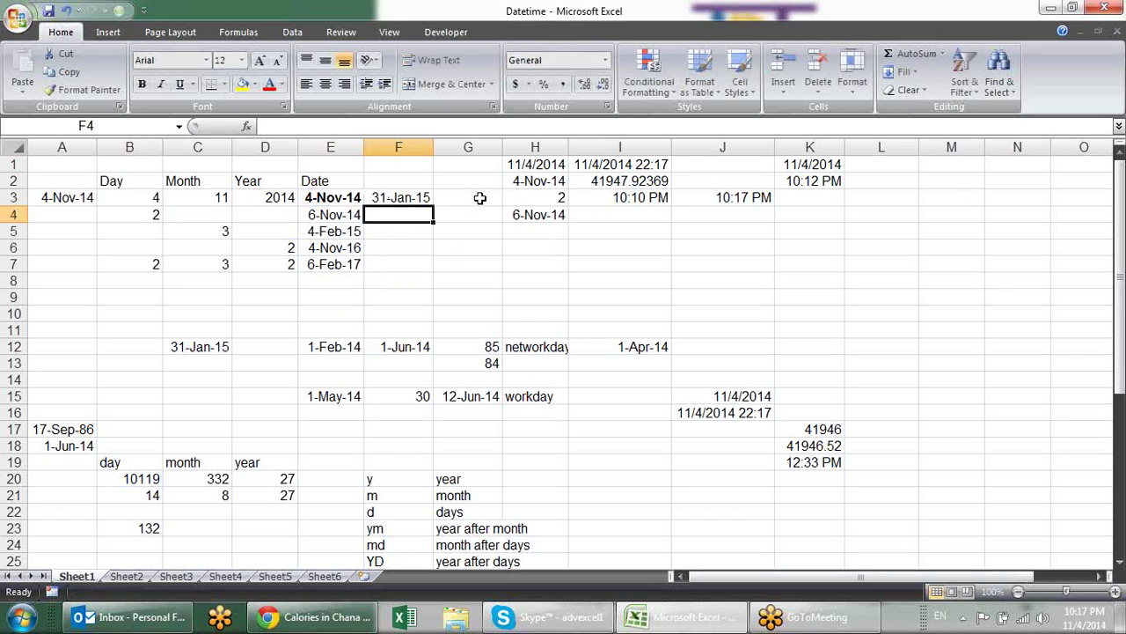
{"action": "key", "text": "Up"}
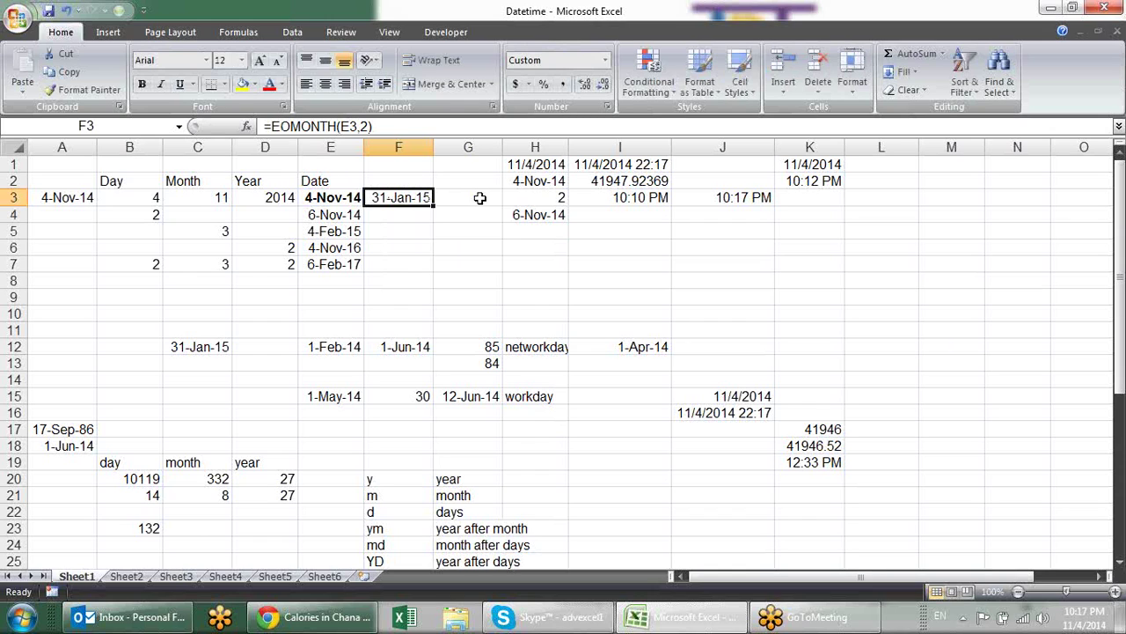
{"action": "key", "text": "Down"}
{"action": "key", "text": "Down"}
{"action": "key", "text": "Down"}
{"action": "key", "text": "Down"}
{"action": "key", "text": "Down"}
{"action": "key", "text": "Down"}
{"action": "key", "text": "Down"}
{"action": "key", "text": "Down"}
{"action": "key", "text": "Down"}
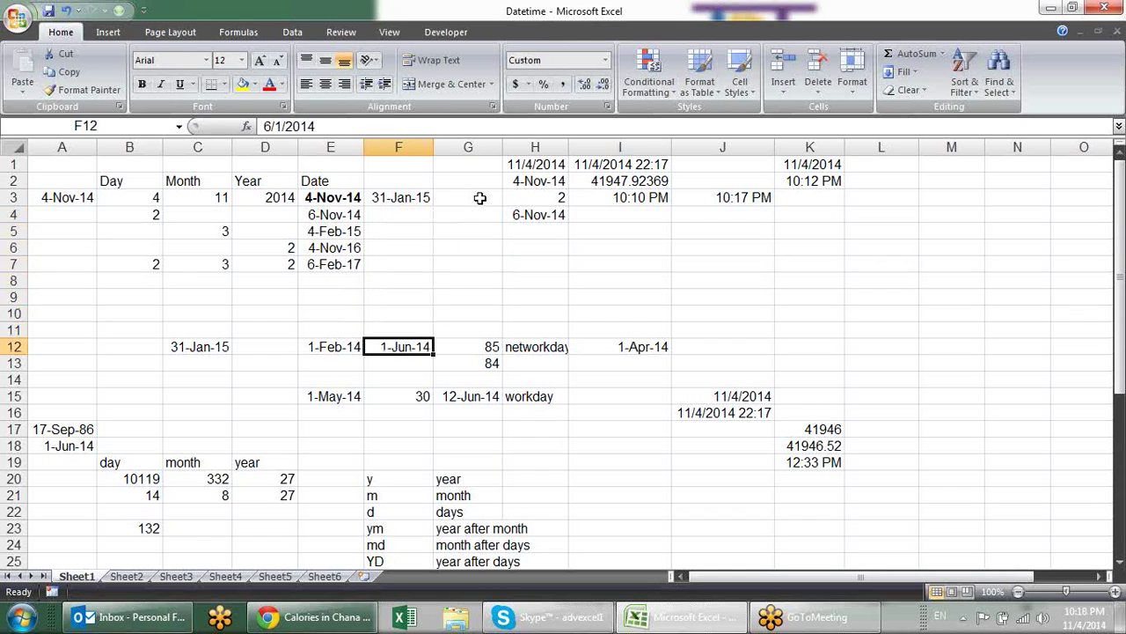
Review the dates in row 12 and clear G12's workday count.
{"action": "key", "text": "Right"}
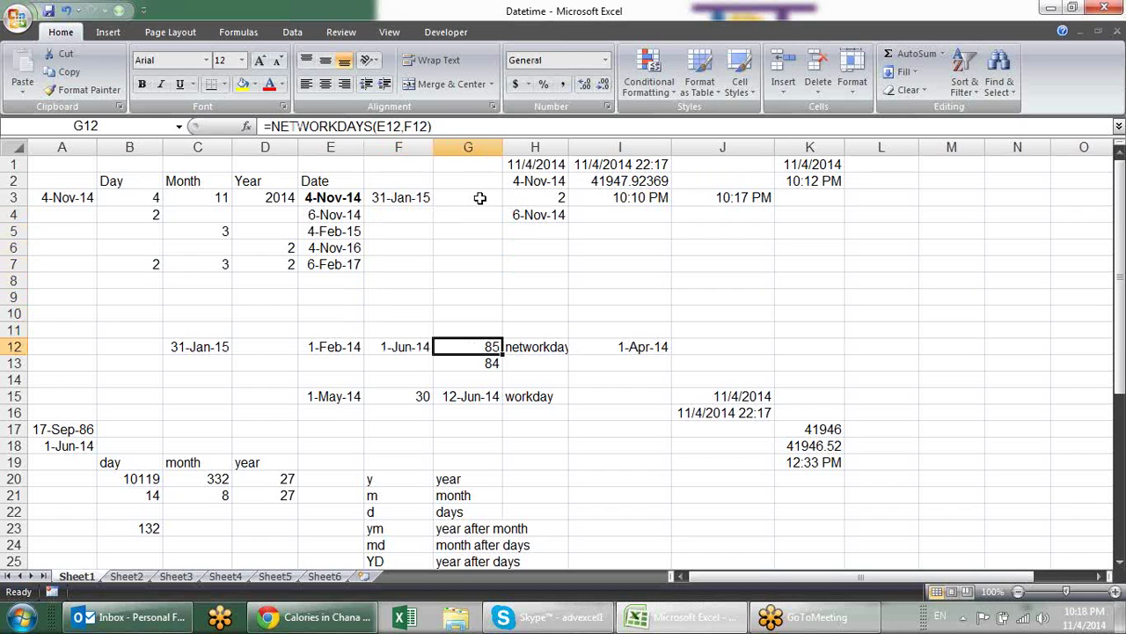
{"action": "key", "text": "Left"}
{"action": "key", "text": "Left"}
{"action": "key", "text": "Left"}
{"action": "key", "text": "Left"}
{"action": "key", "text": "Right"}
{"action": "key", "text": "Right"}
{"action": "key", "text": "Right"}
{"action": "key", "text": "Right"}
{"action": "key", "text": "Left"}
{"action": "key", "text": "Left"}
{"action": "key", "text": "Right"}
{"action": "key", "text": "Right"}
{"action": "key", "text": "Delete"}
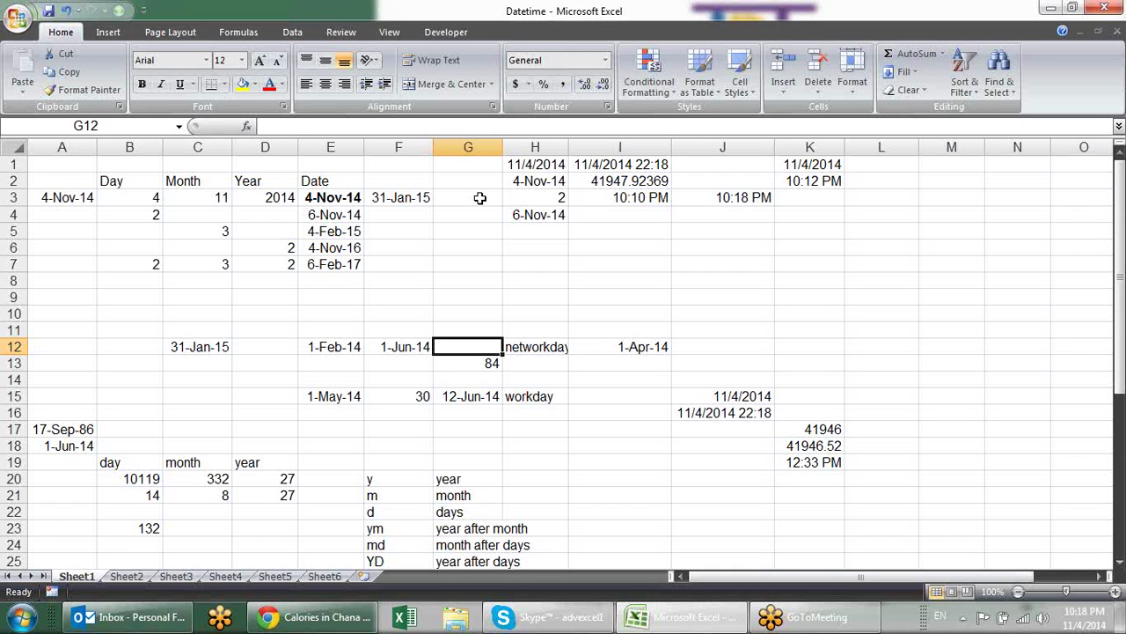
Enter =NETWORKDAYS(E12,F12) in G12, returning 85.
{"action": "type", "text": "="}
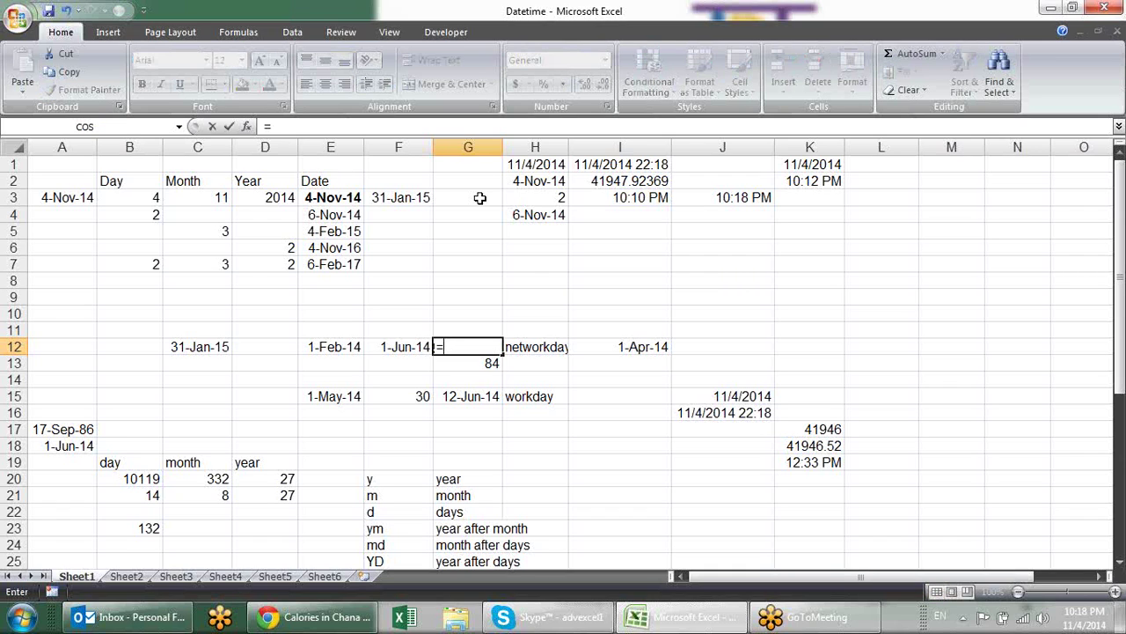
{"action": "type", "text": "ne"}
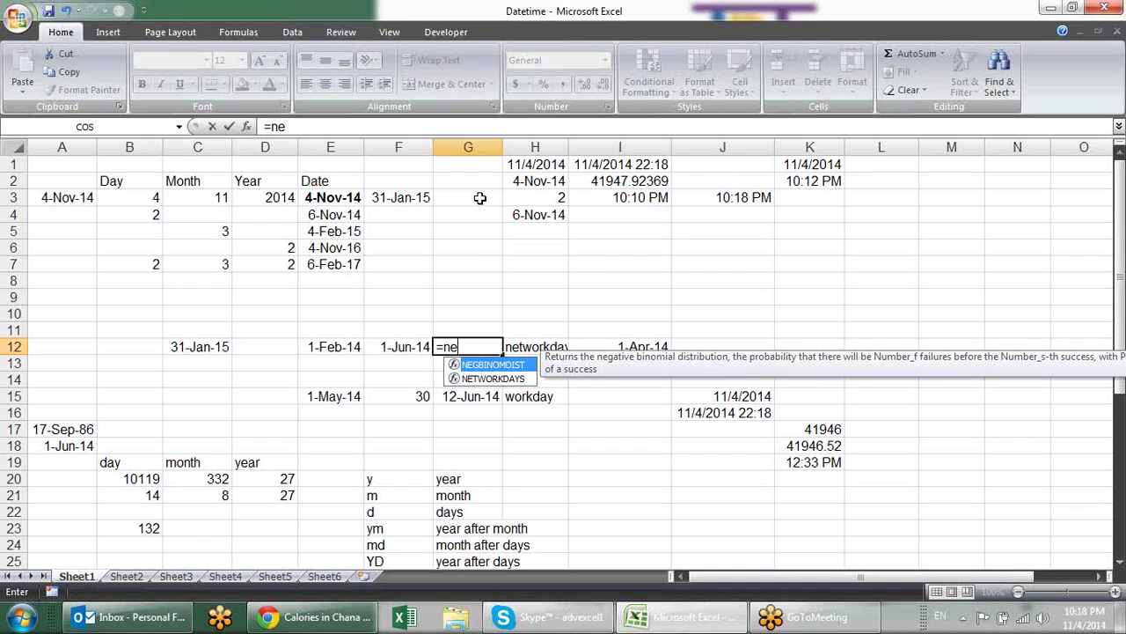
{"action": "key", "text": "Down"}
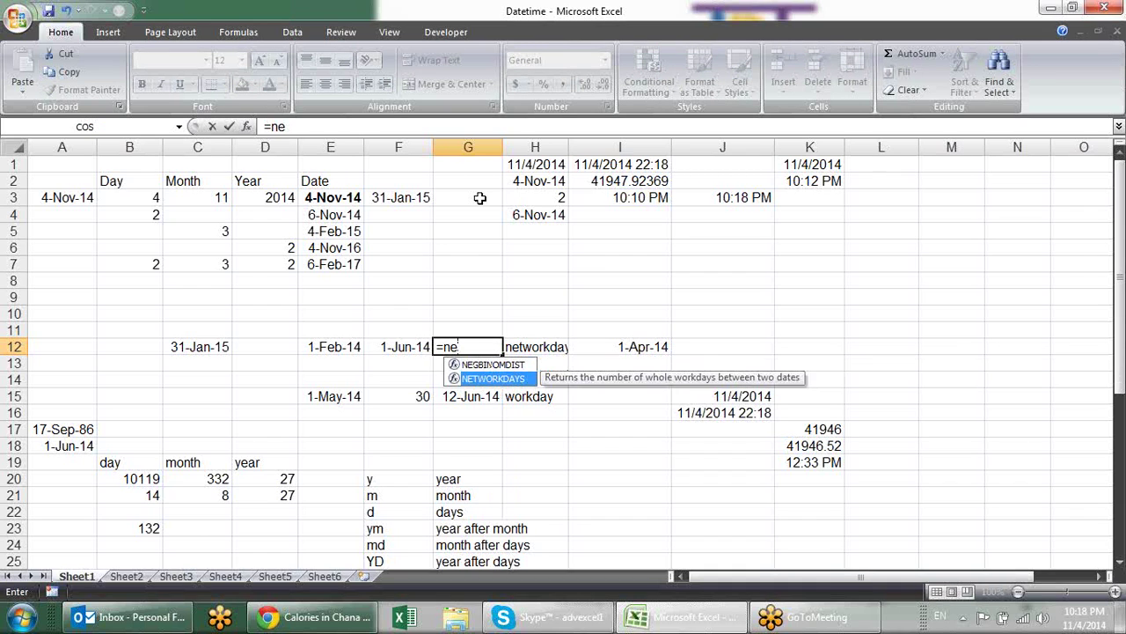
{"action": "key", "text": "Tab"}
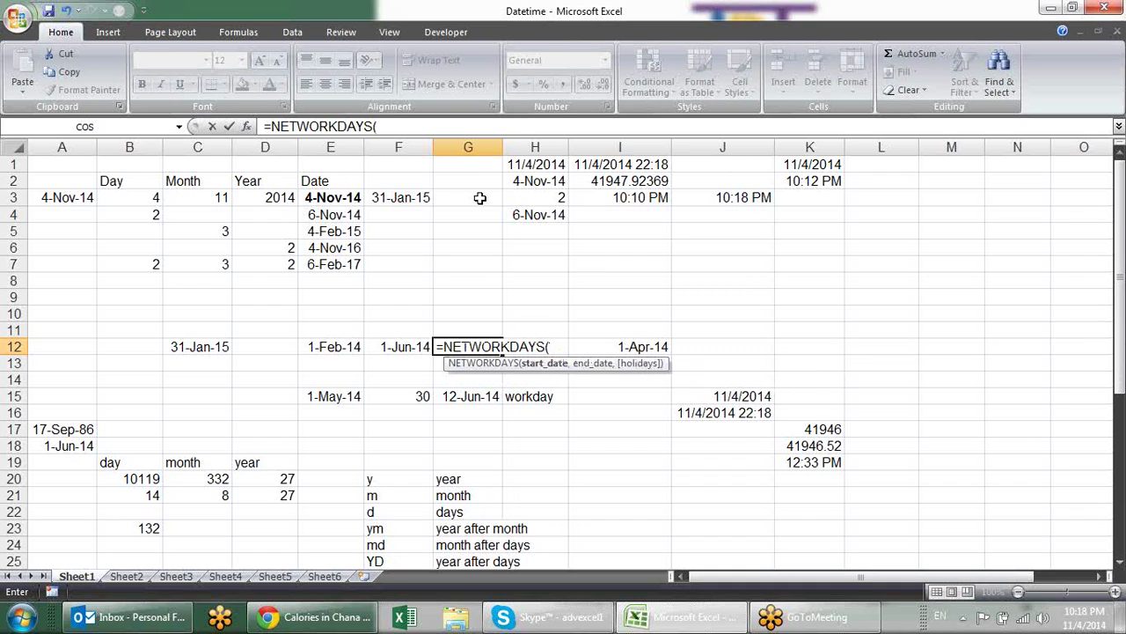
{"action": "left_click", "coordinate": [349, 345]}
{"action": "type", "text": ","}
{"action": "left_click", "coordinate": [407, 345]}
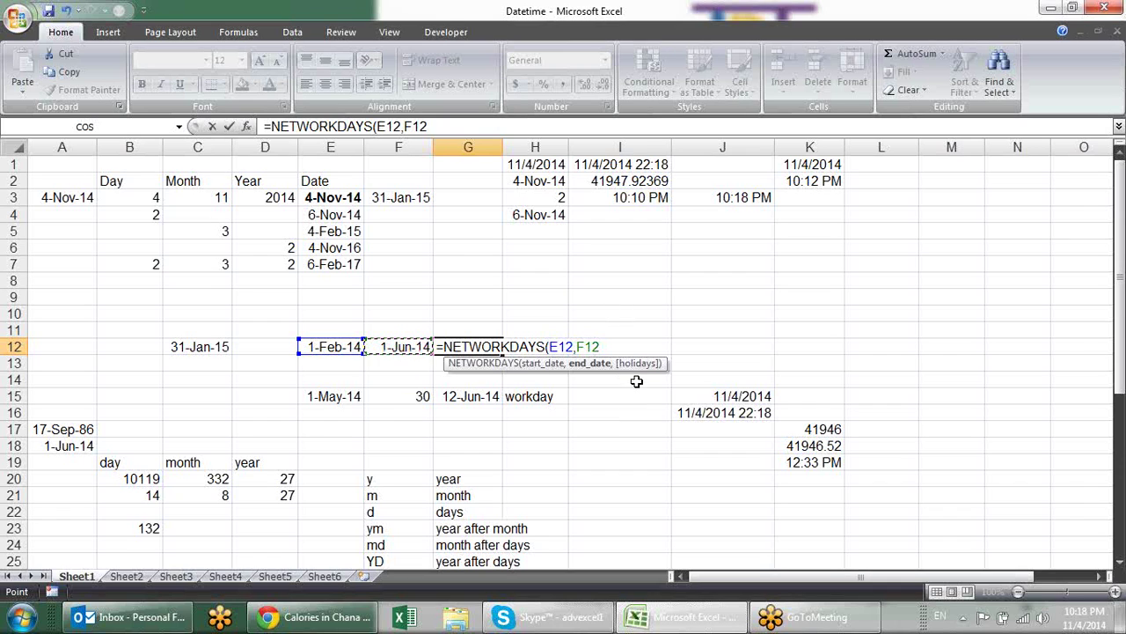
{"action": "type", "text": ")"}
{"action": "key", "text": "Return"}
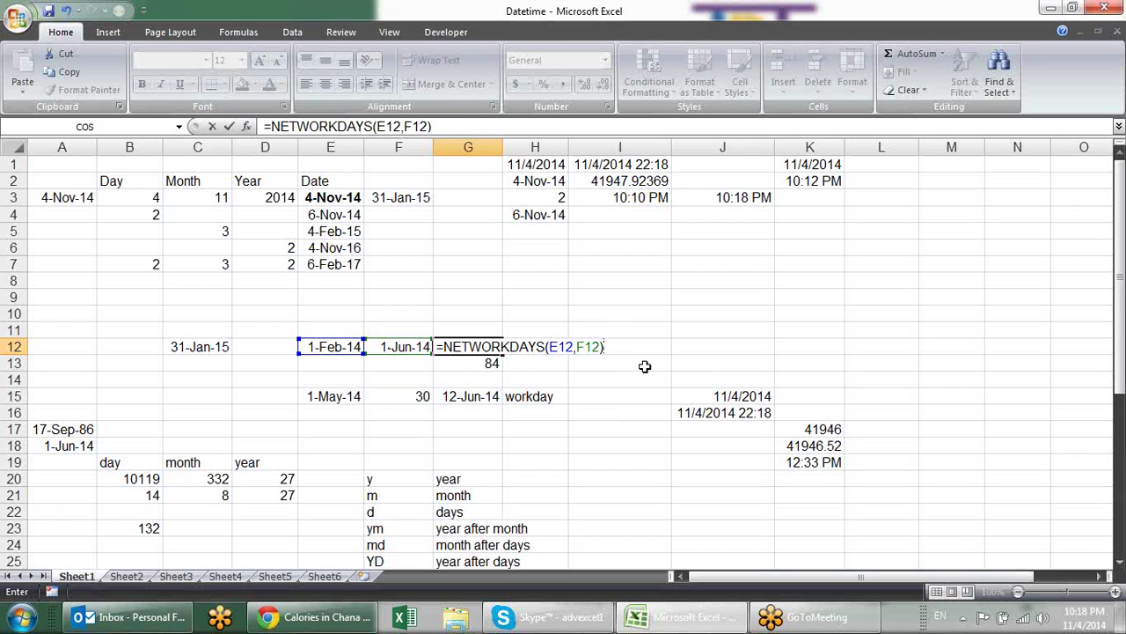
{"action": "key", "text": "Return"}
{"action": "left_click", "coordinate": [483, 349]}
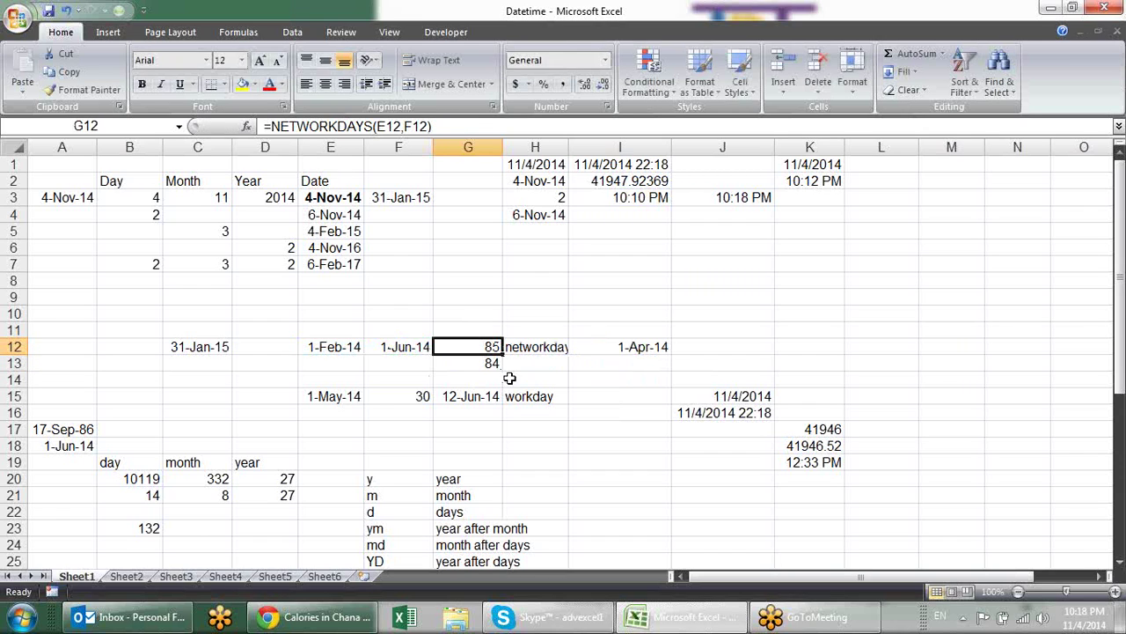
Enter =NETWORKDAYS(E12,F12,I11:I12) in G13 to exclude the holidays.
{"action": "left_click", "coordinate": [645, 348]}
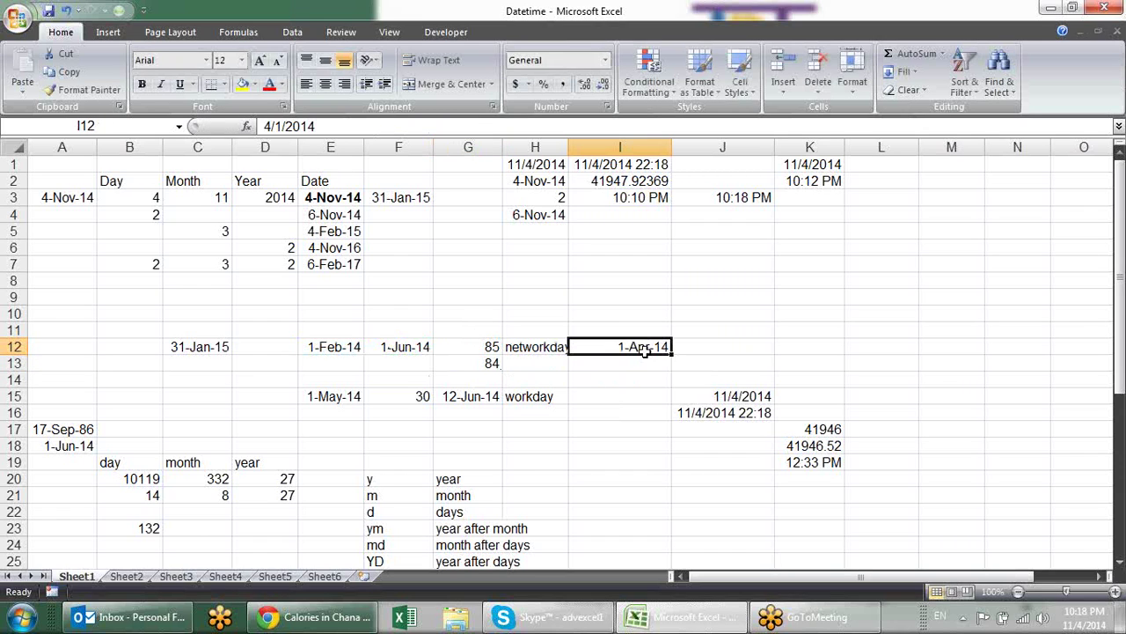
{"action": "left_click", "coordinate": [494, 365]}
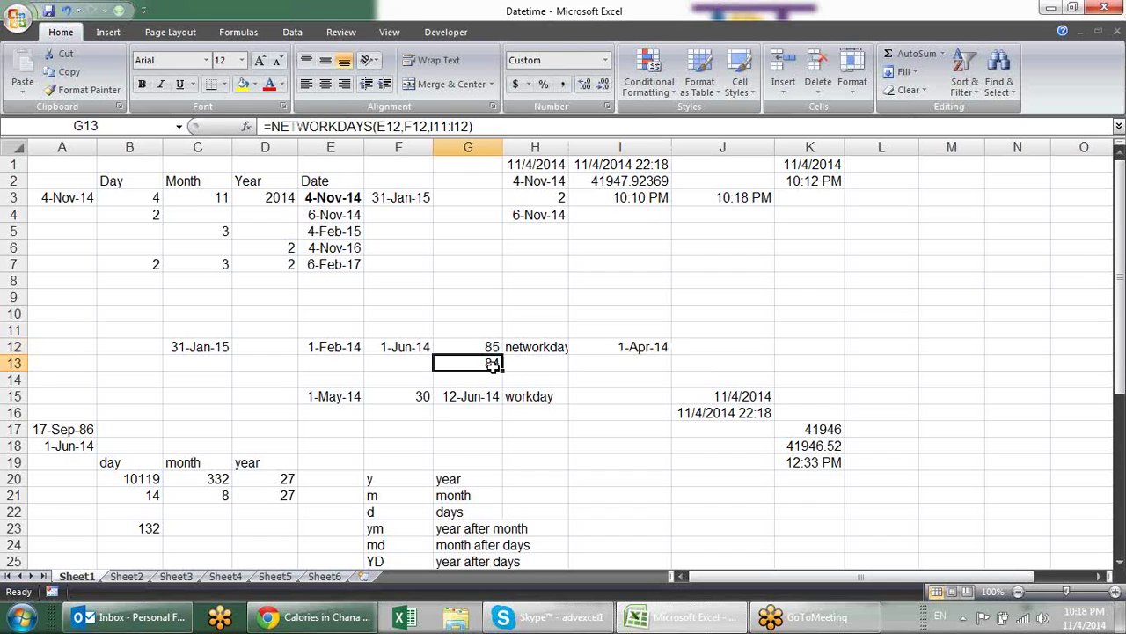
{"action": "type", "text": "="}
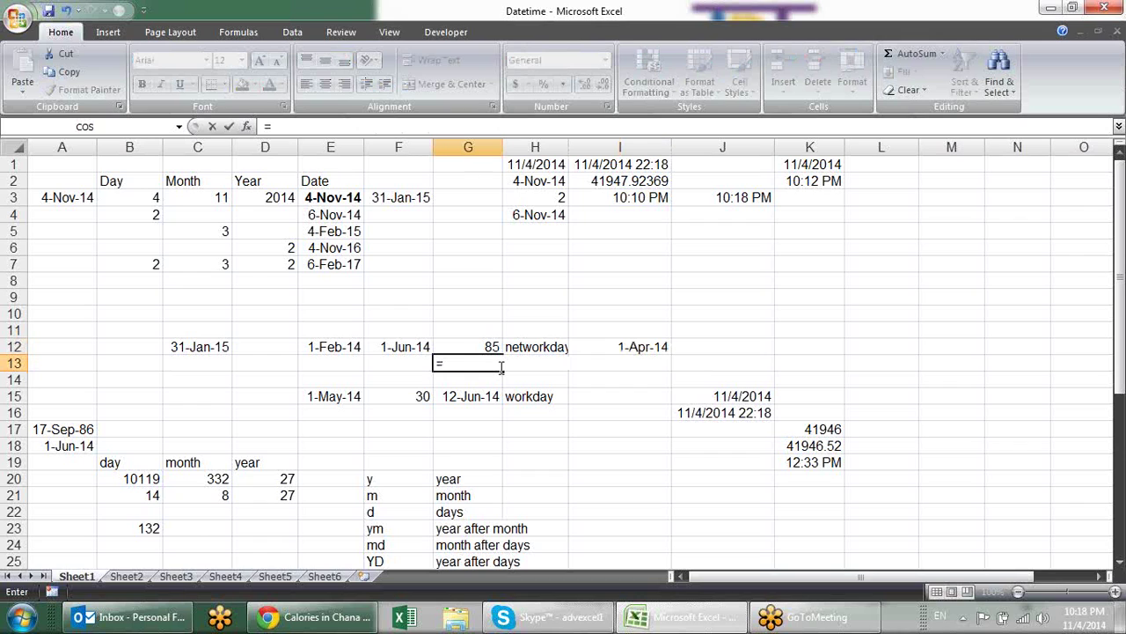
{"action": "type", "text": "ne"}
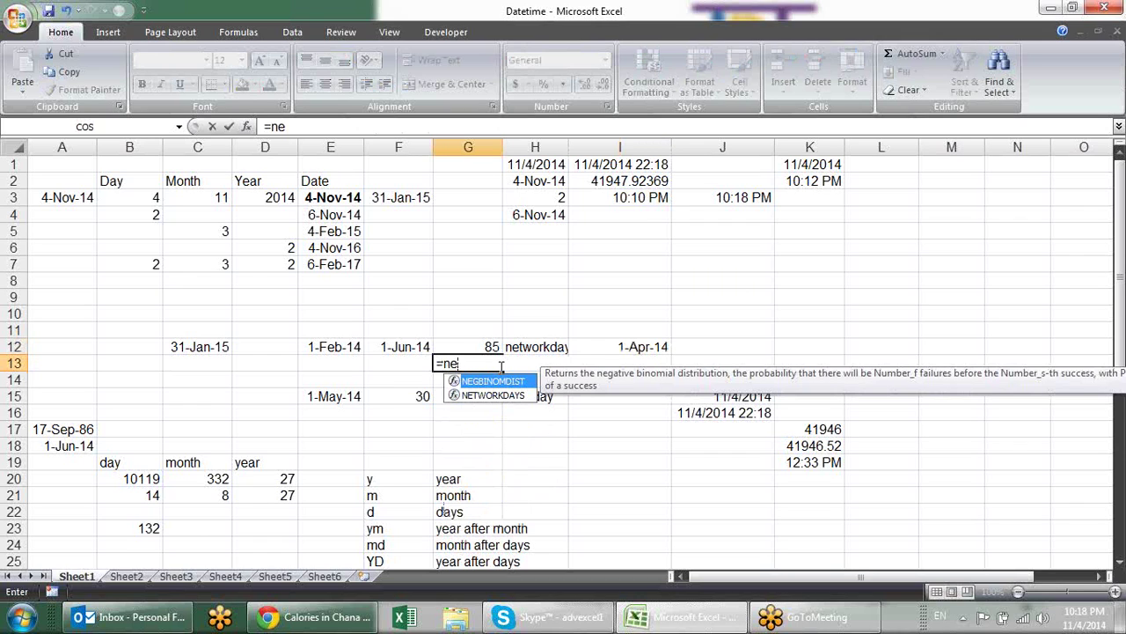
{"action": "double_click", "coordinate": [493, 395]}
{"action": "left_click", "coordinate": [352, 348]}
{"action": "type", "text": ","}
{"action": "left_click", "coordinate": [393, 349]}
{"action": "type", "text": ","}
{"action": "left_click_drag", "start_coordinate": [655, 330], "coordinate": [666, 350]}
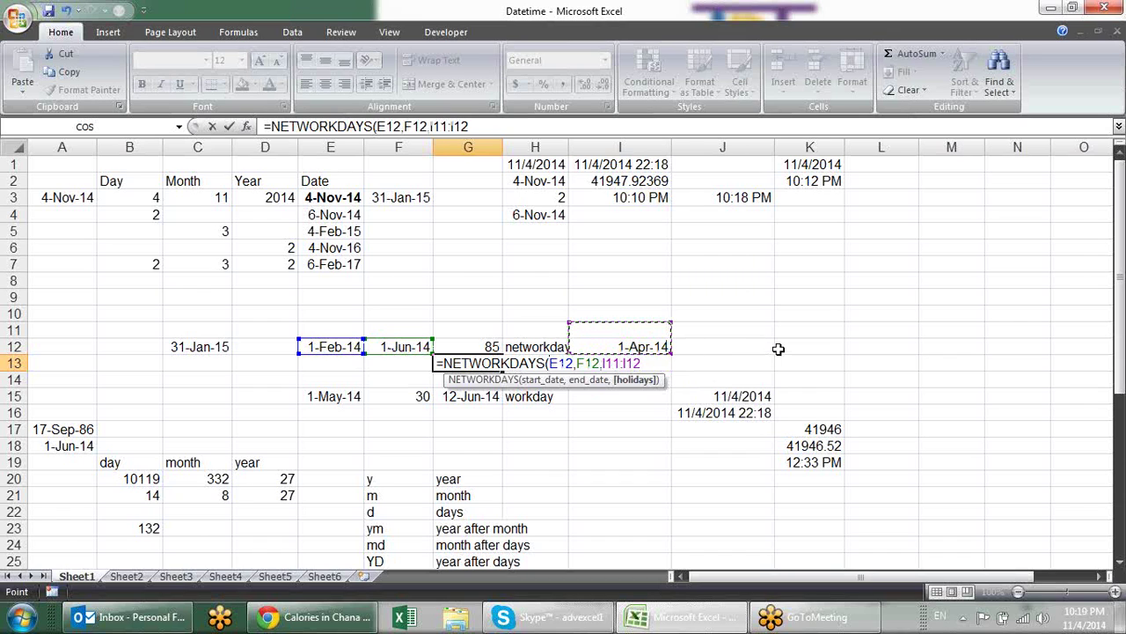
{"action": "type", "text": ")"}
{"action": "key", "text": "Return"}
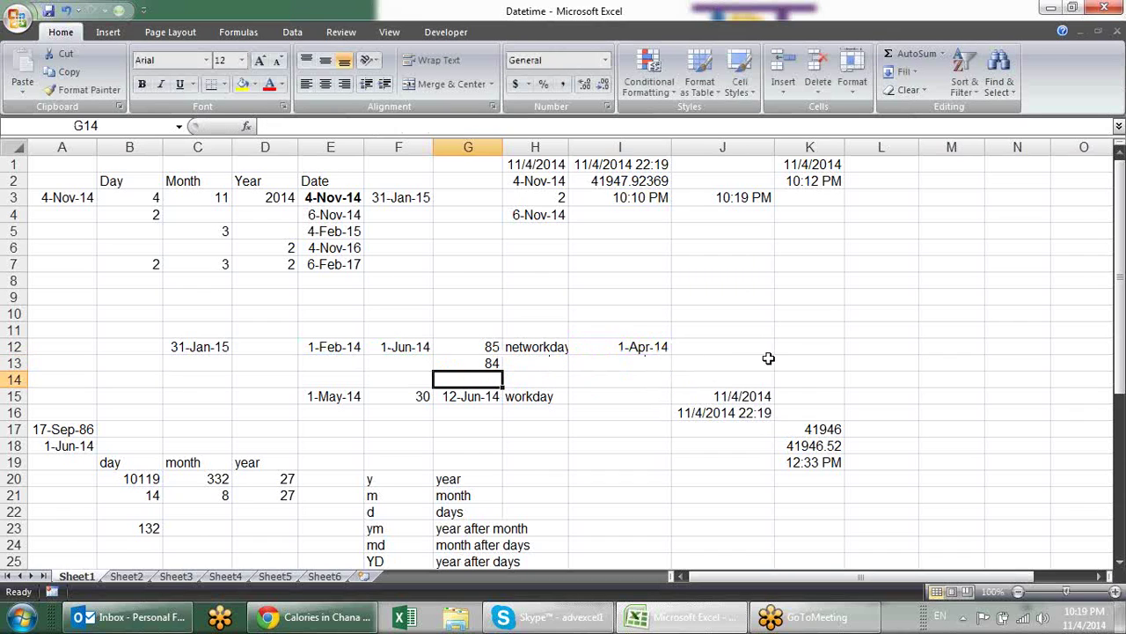
Set the I11 holiday to 7-Apr-14 and bold the 83 result in G13.
{"action": "left_click", "coordinate": [668, 336]}
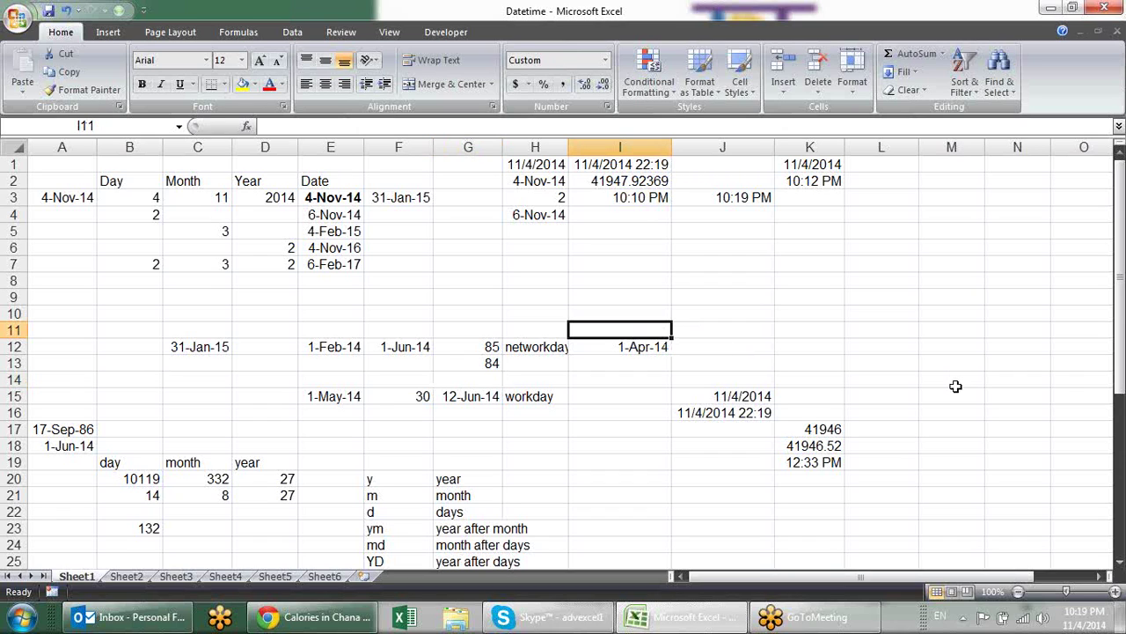
{"action": "type", "text": "5-apr-14"}
{"action": "key", "text": "Return"}
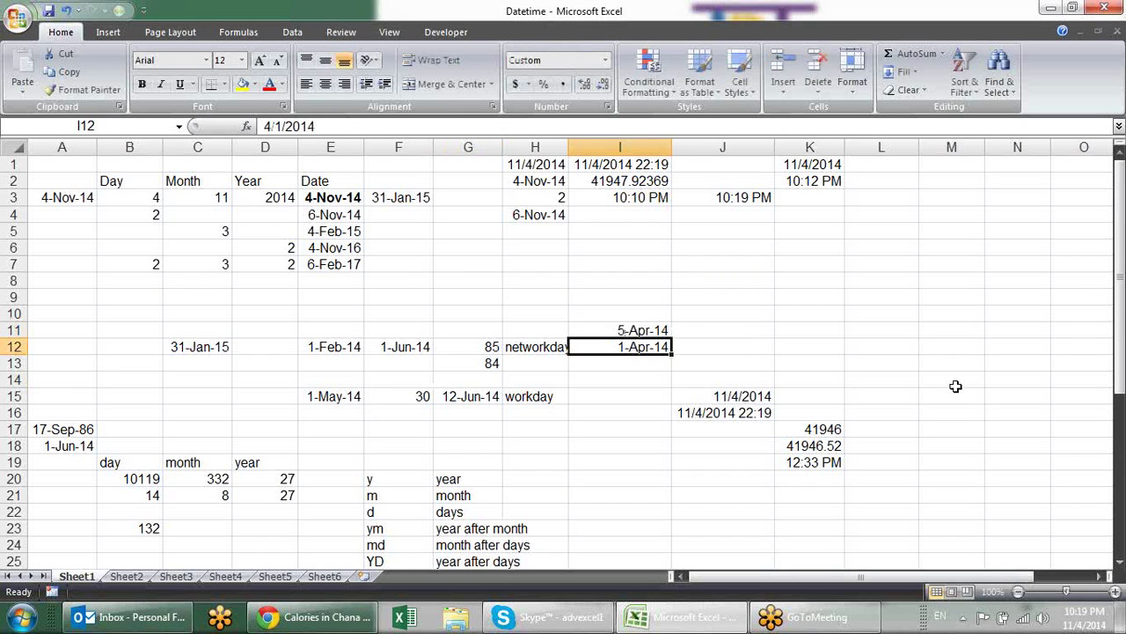
{"action": "double_click", "coordinate": [641, 329]}
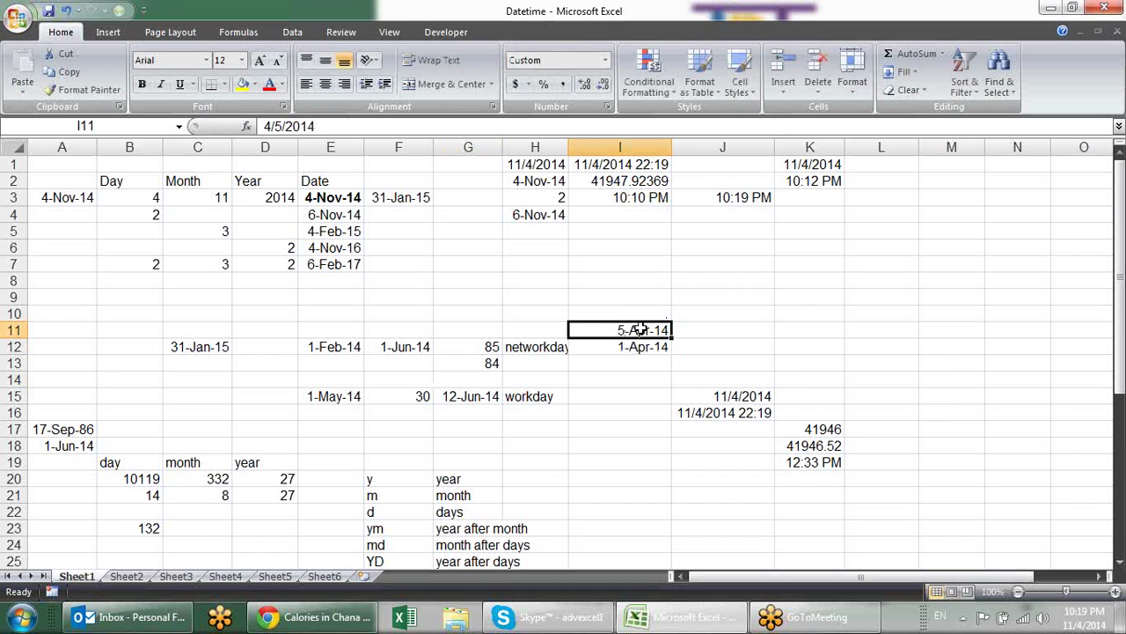
{"action": "key", "text": "BackSpace"}
{"action": "type", "text": "7"}
{"action": "key", "text": "Return"}
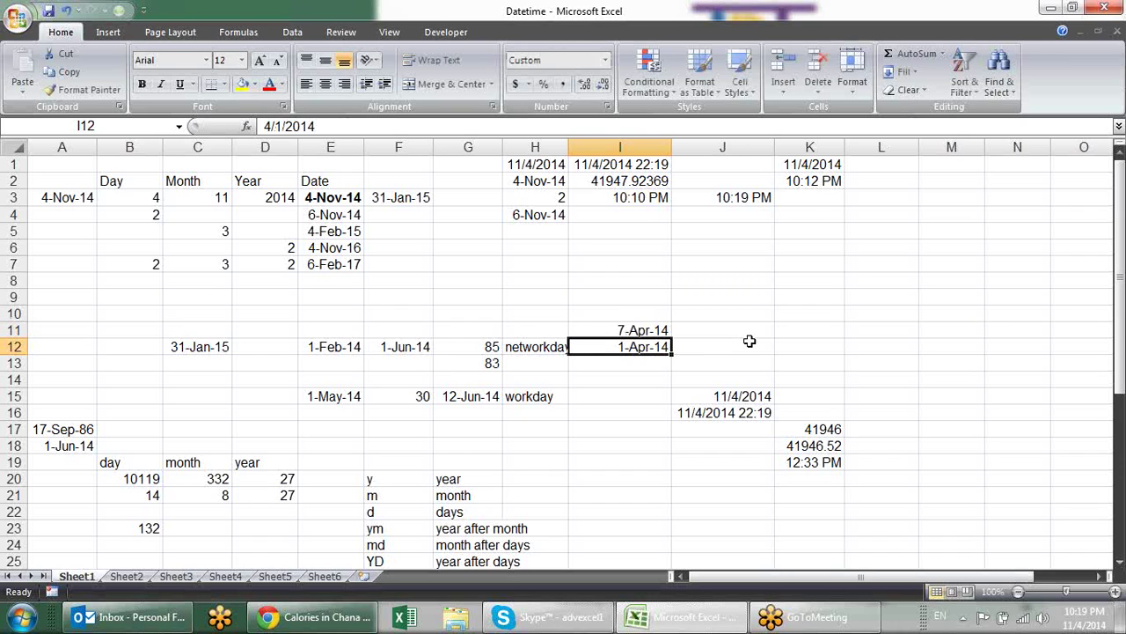
{"action": "left_click", "coordinate": [490, 360]}
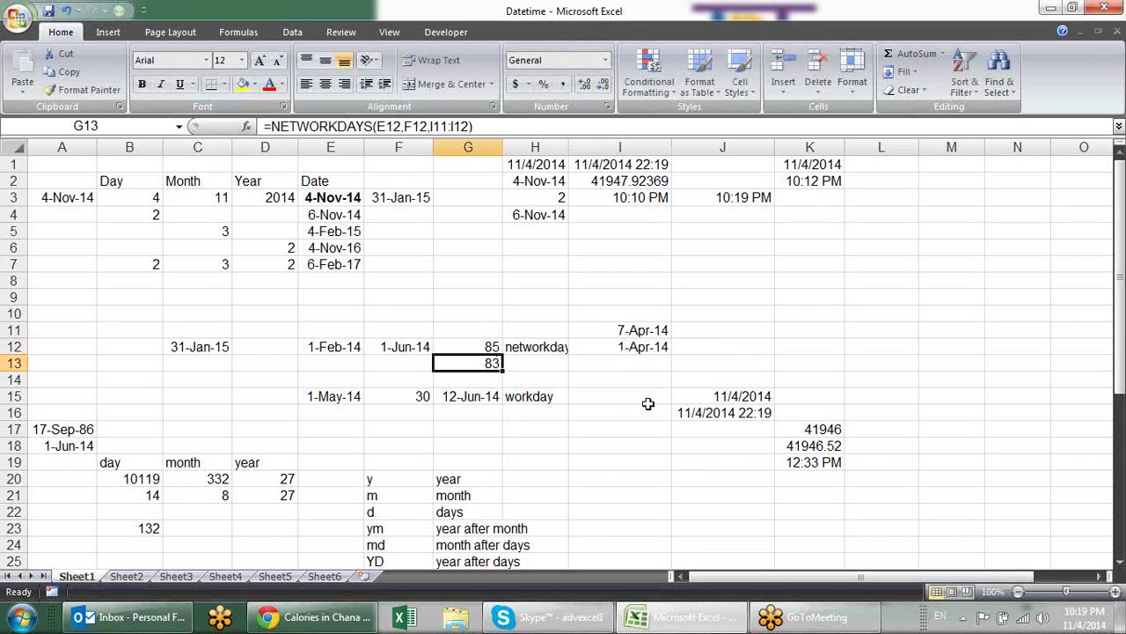
{"action": "key", "text": "ctrl+b"}
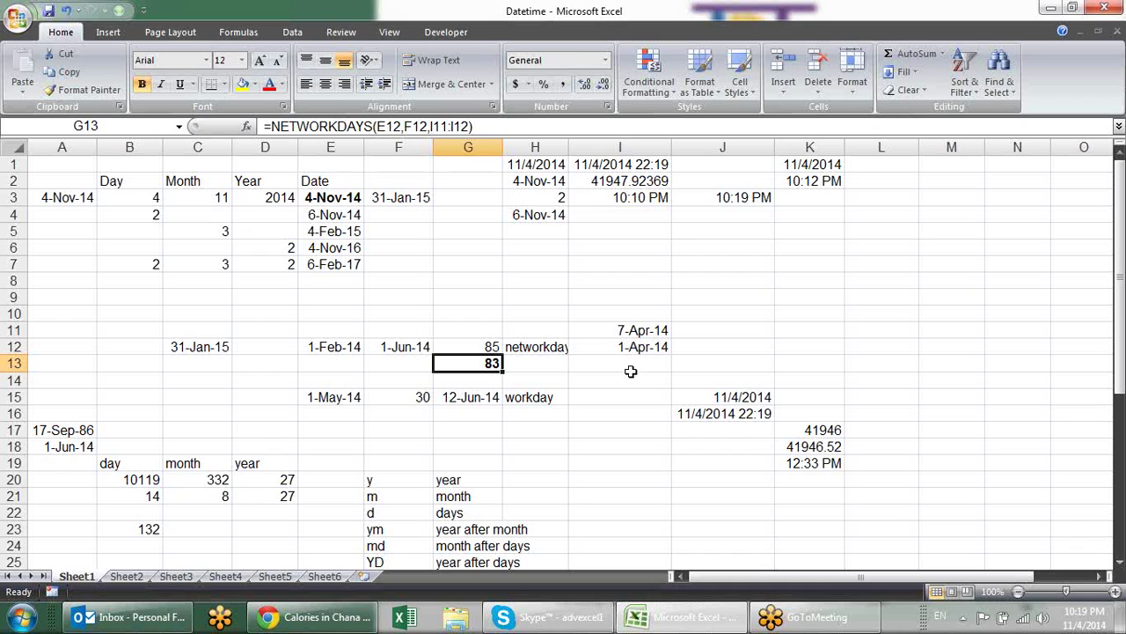
Check the 1-May-14 start and 30 days, then begin a new WORKDAY formula in G15.
{"action": "left_click", "coordinate": [318, 400]}
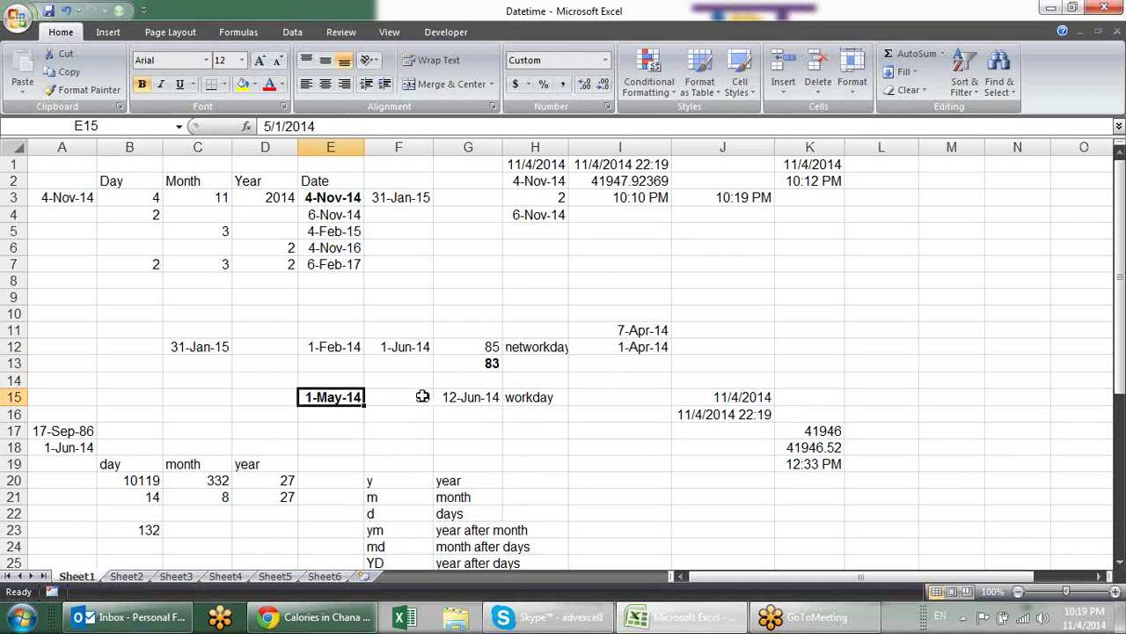
{"action": "left_click", "coordinate": [422, 397]}
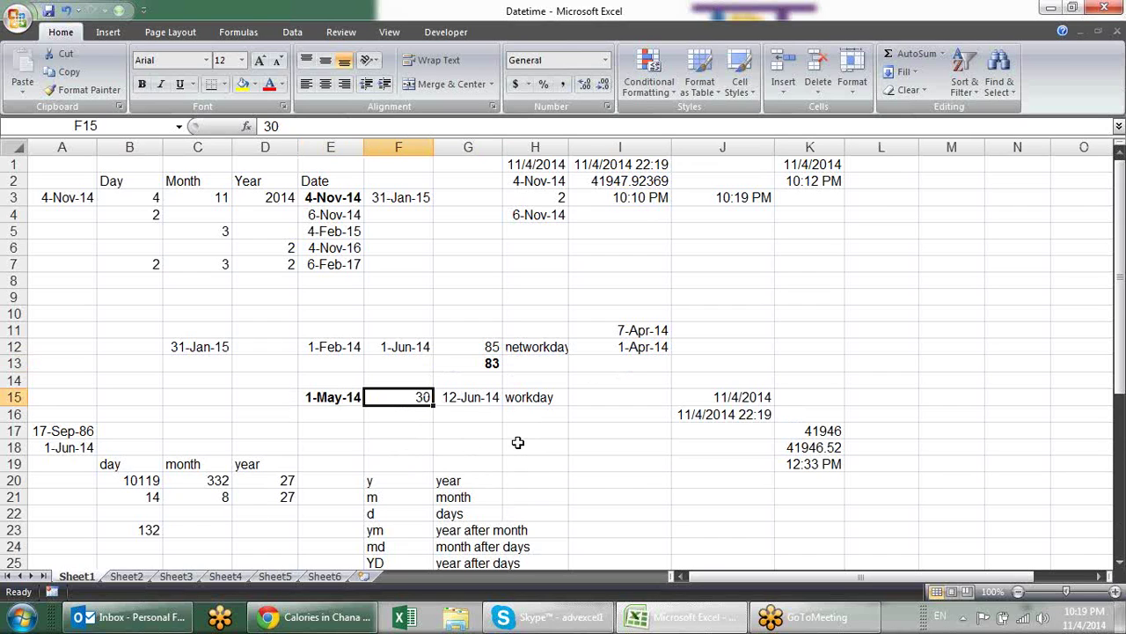
{"action": "right_click", "coordinate": [498, 400]}
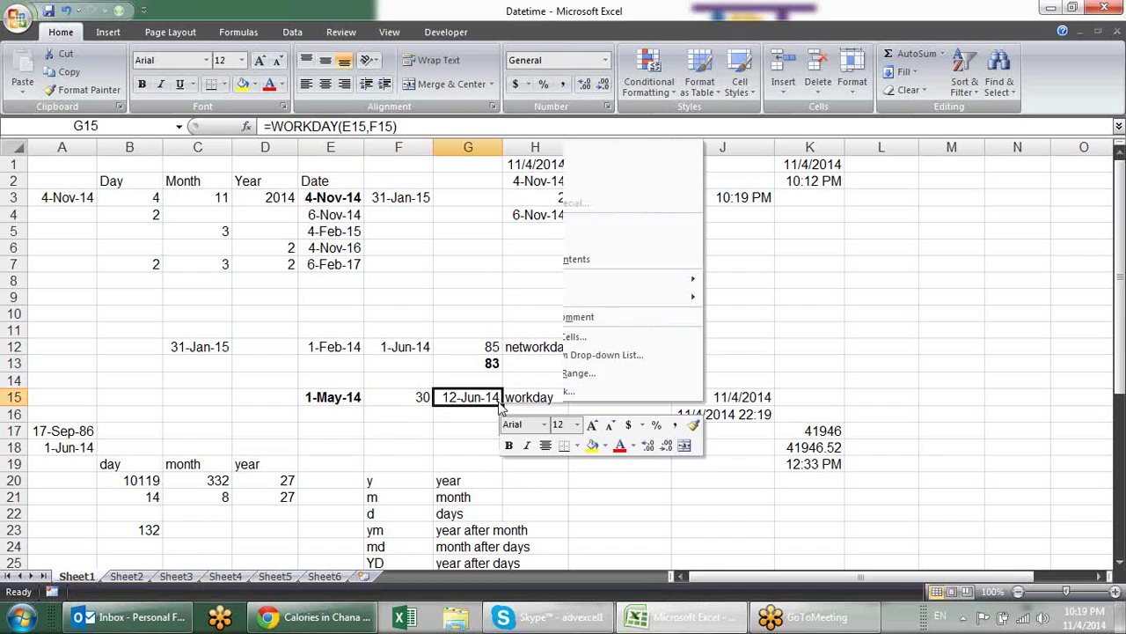
{"action": "left_click", "coordinate": [471, 429]}
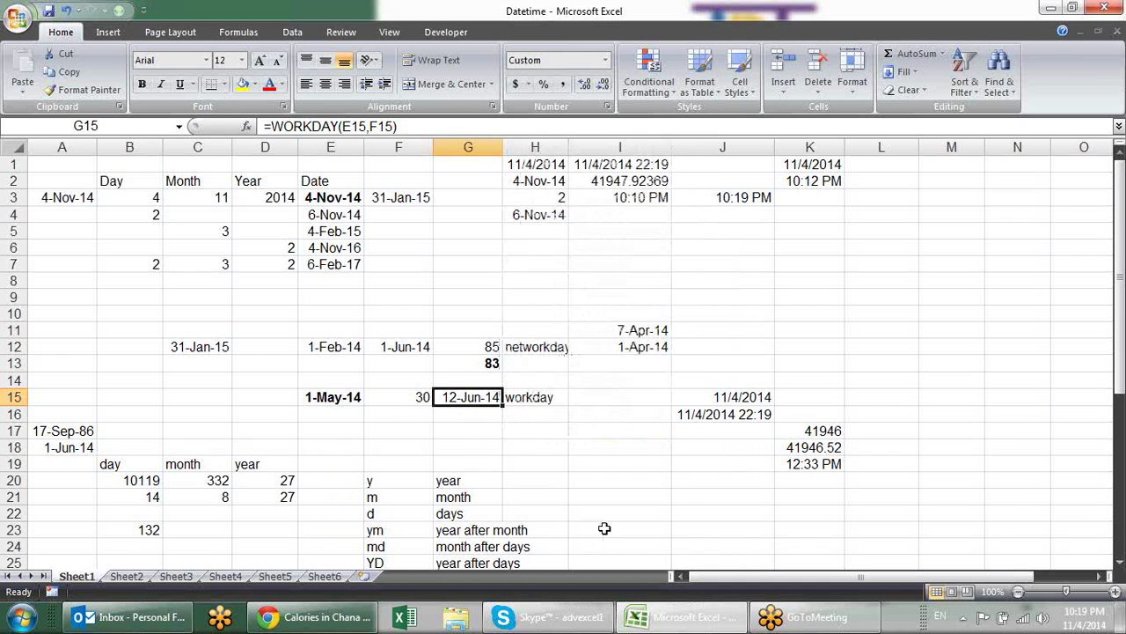
{"action": "type", "text": "="}
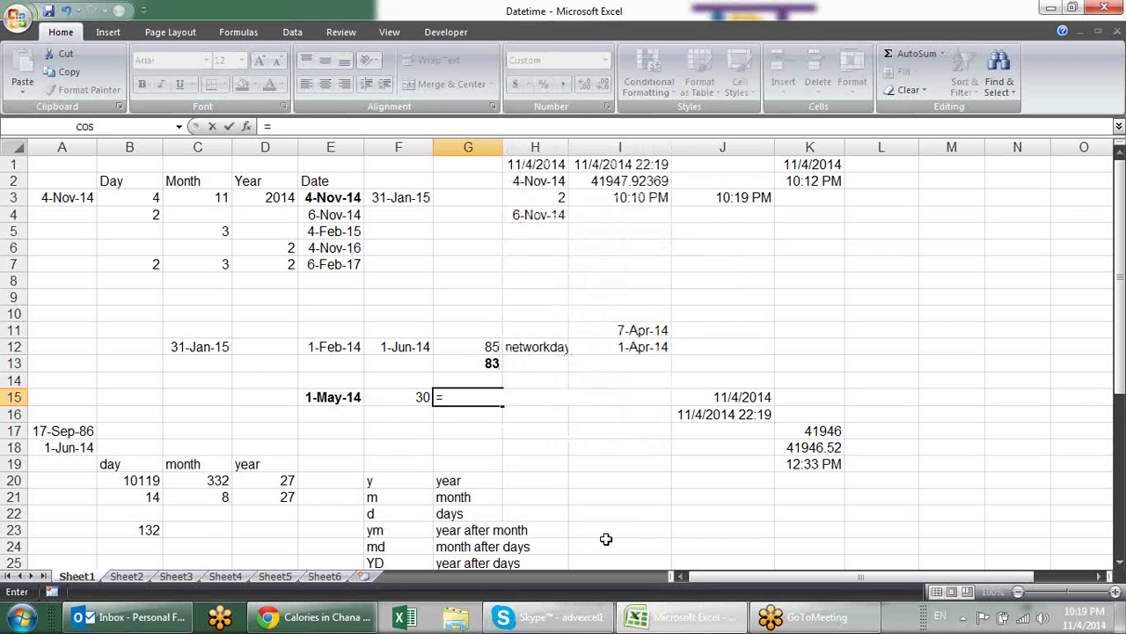
{"action": "type", "text": "wo"}
{"action": "key", "text": "Tab"}
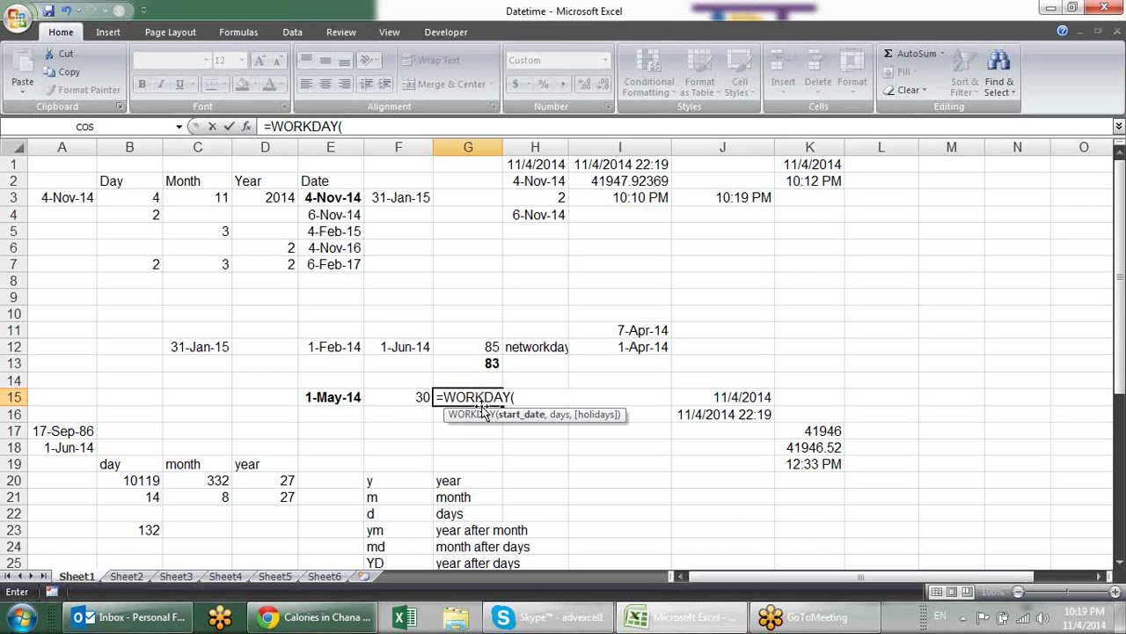
Complete G15 as =WORKDAY(E15,F15,I11:I12) so the holidays in column I are skipped.
{"action": "left_click", "coordinate": [342, 393]}
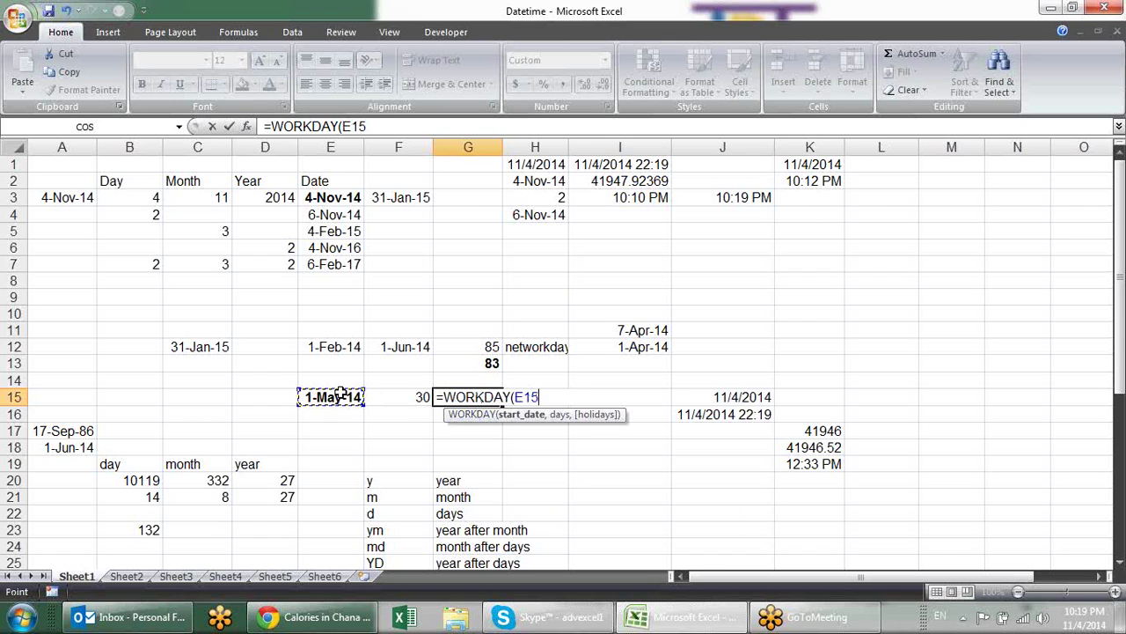
{"action": "type", "text": ","}
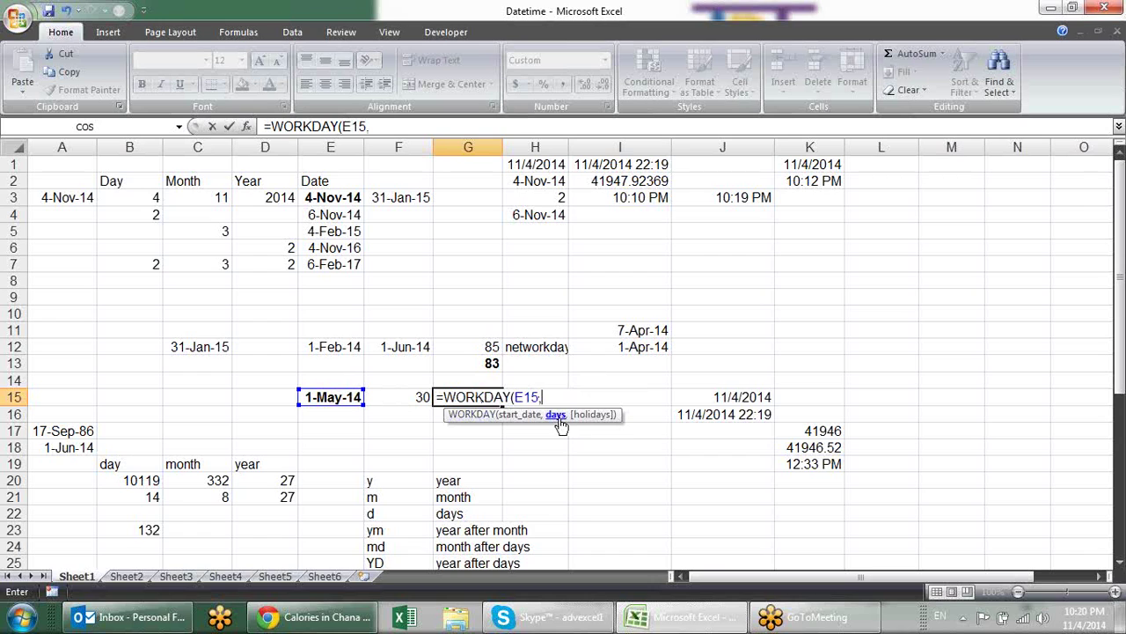
{"action": "left_click", "coordinate": [425, 398]}
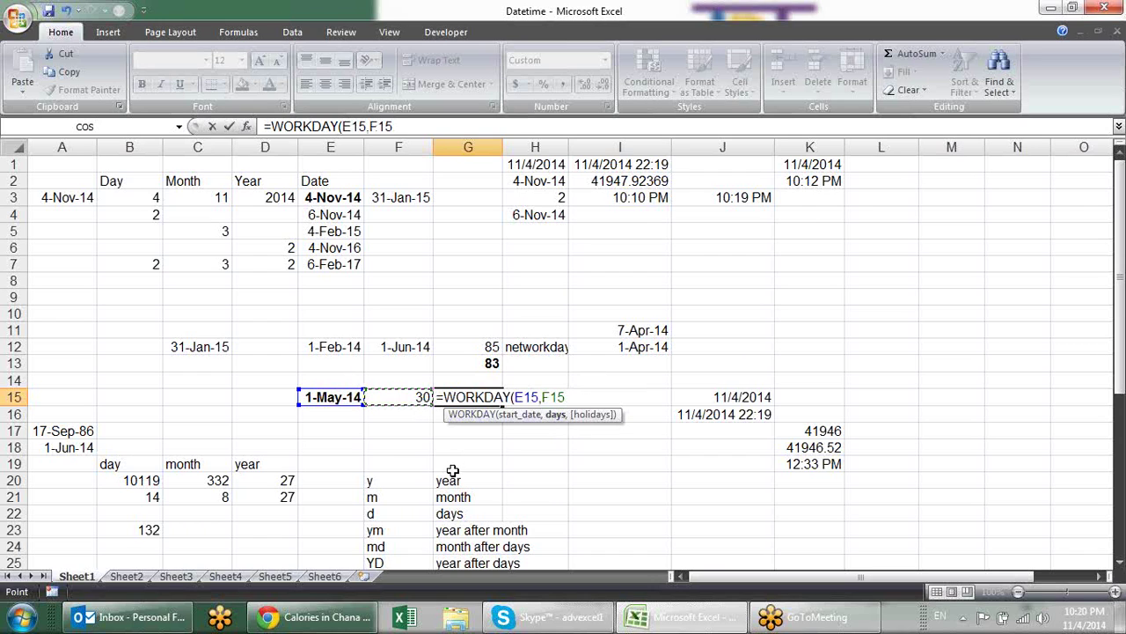
{"action": "type", "text": ","}
{"action": "mouse_move", "coordinate": [657, 325]}
{"action": "left_mouse_down"}
{"action": "mouse_move", "coordinate": [648, 359]}
{"action": "mouse_move", "coordinate": [644, 342]}
{"action": "left_mouse_up"}
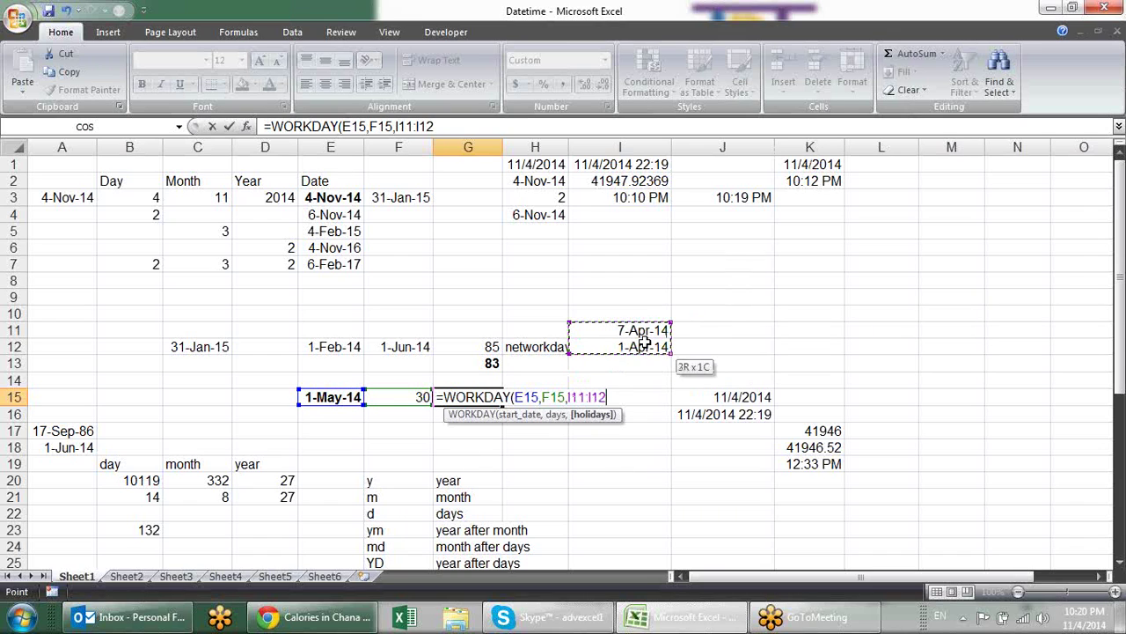
{"action": "type", "text": ")"}
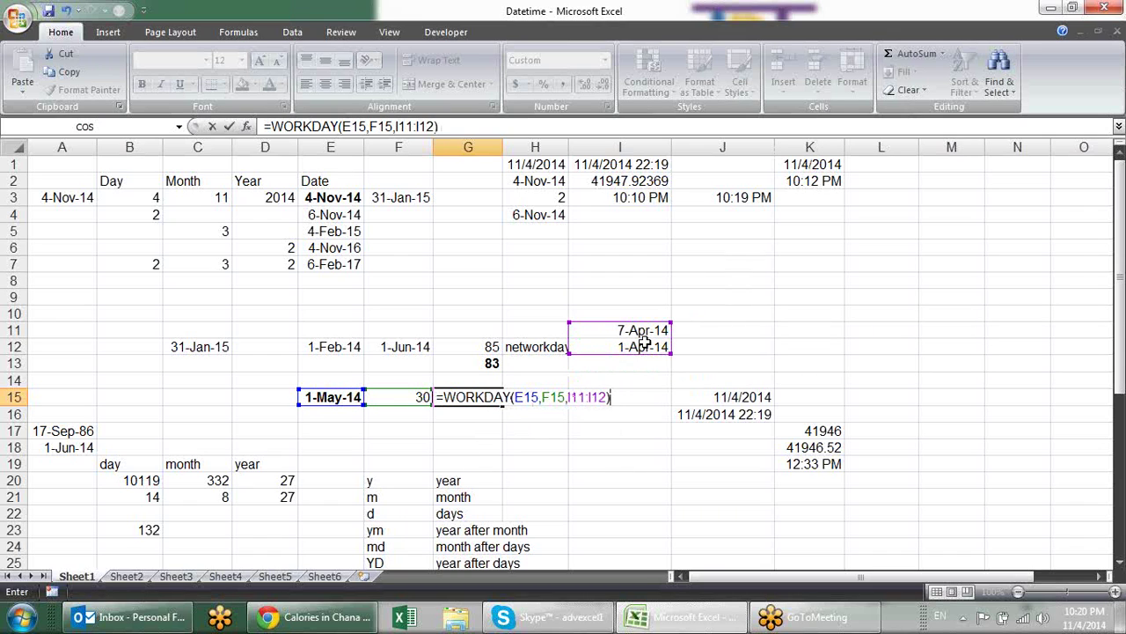
{"action": "key", "text": "Return"}
Bold the 12-Jun-14 result in G15 and check the holiday dates in I11:I12.
{"action": "key", "text": "Up"}
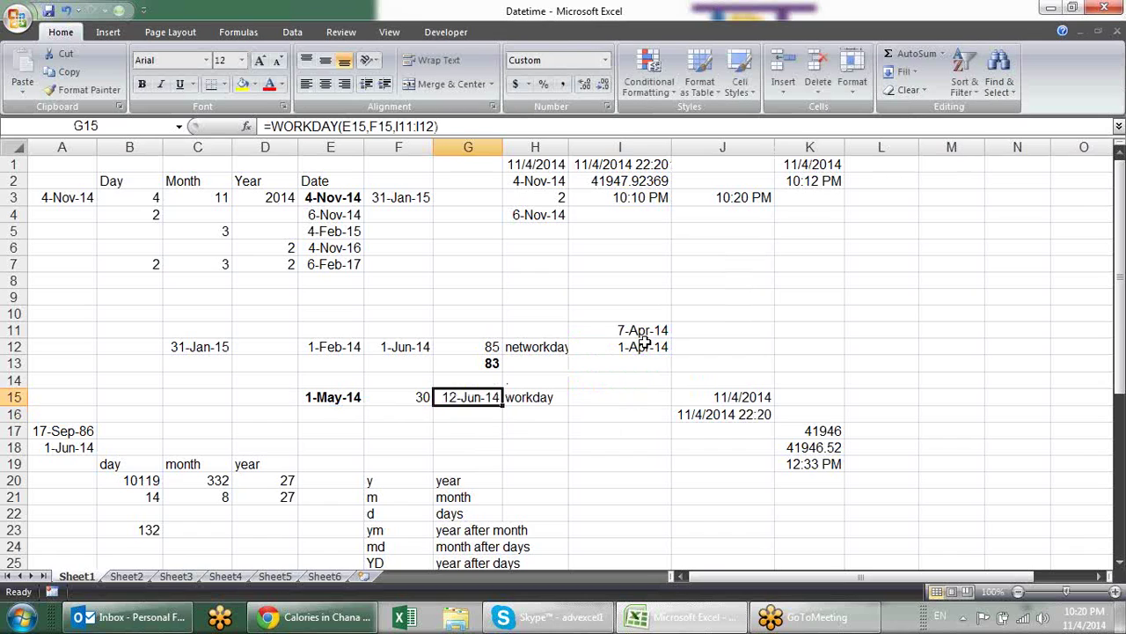
{"action": "key", "text": "ctrl+b"}
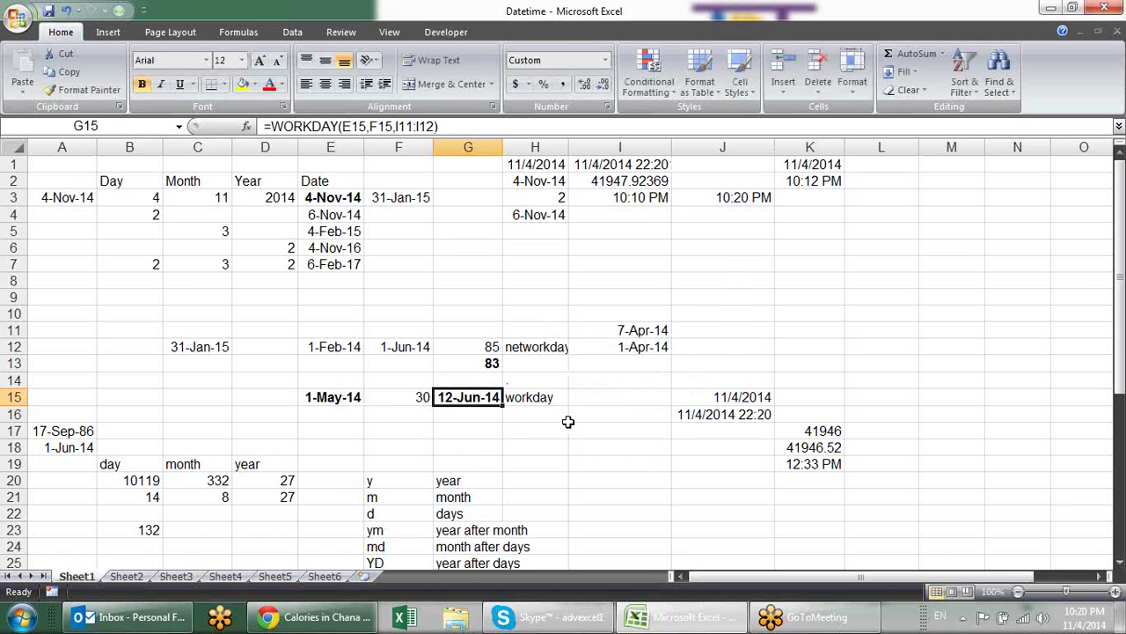
{"action": "left_click", "coordinate": [586, 397]}
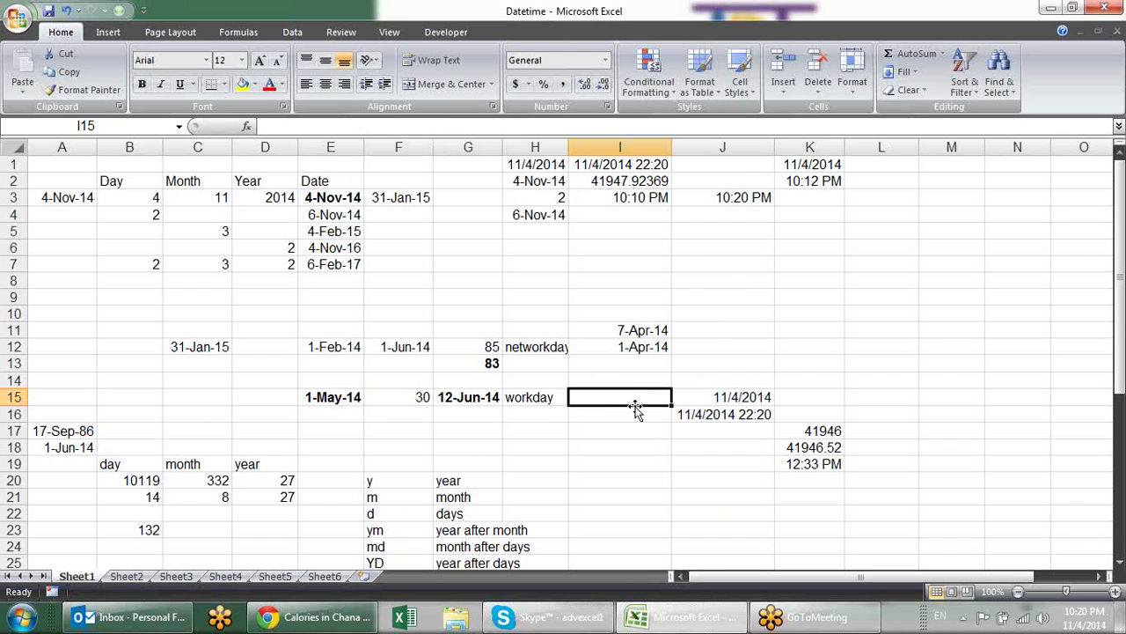
{"action": "left_click", "coordinate": [664, 352]}
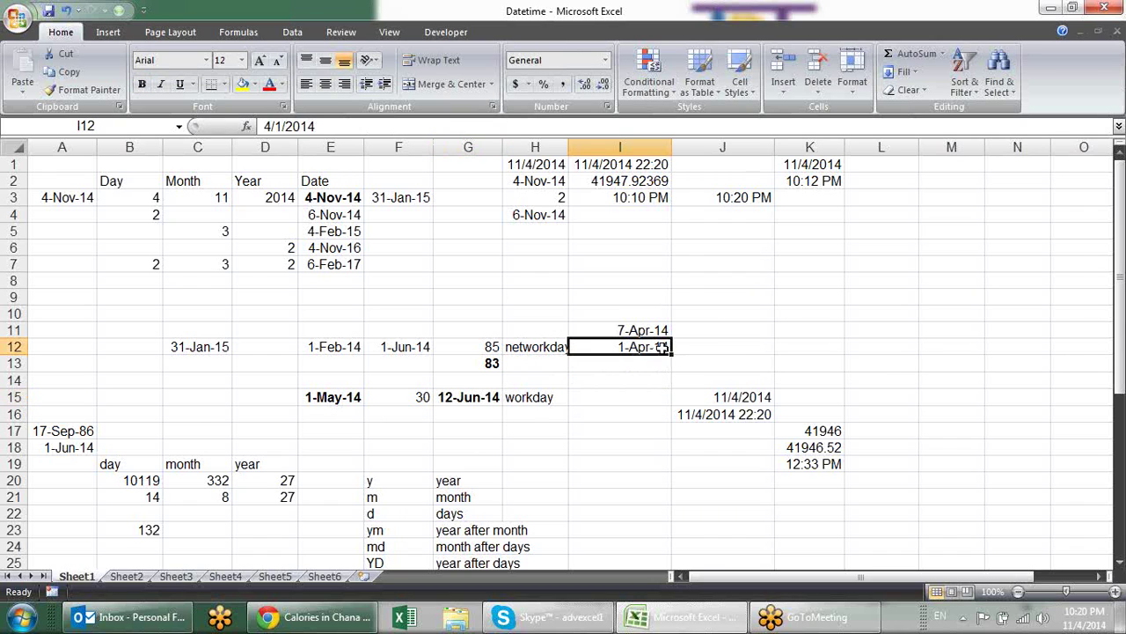
{"action": "left_click", "coordinate": [640, 330]}
Label A16 as 'DOB' and make the 17-Sep-86 birth date bold.
{"action": "scroll", "coordinate": [545, 317], "scroll_direction": "down", "scroll_amount": 3}
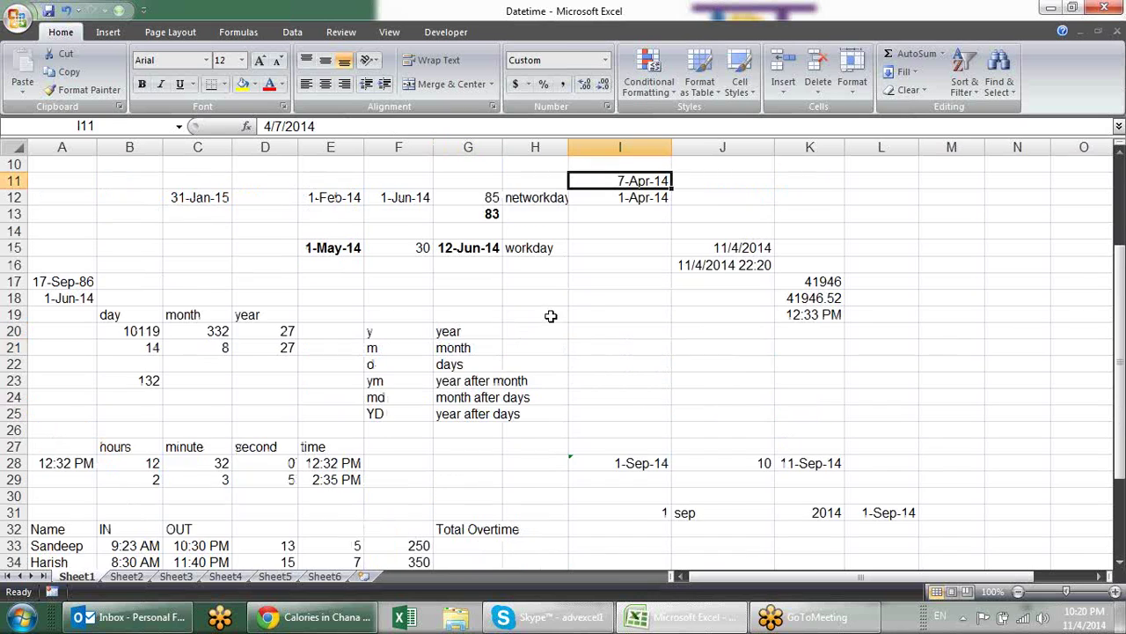
{"action": "scroll", "coordinate": [487, 332], "scroll_direction": "up", "scroll_amount": 1}
{"action": "scroll", "coordinate": [487, 333], "scroll_direction": "down", "scroll_amount": 1}
{"action": "left_click", "coordinate": [79, 281]}
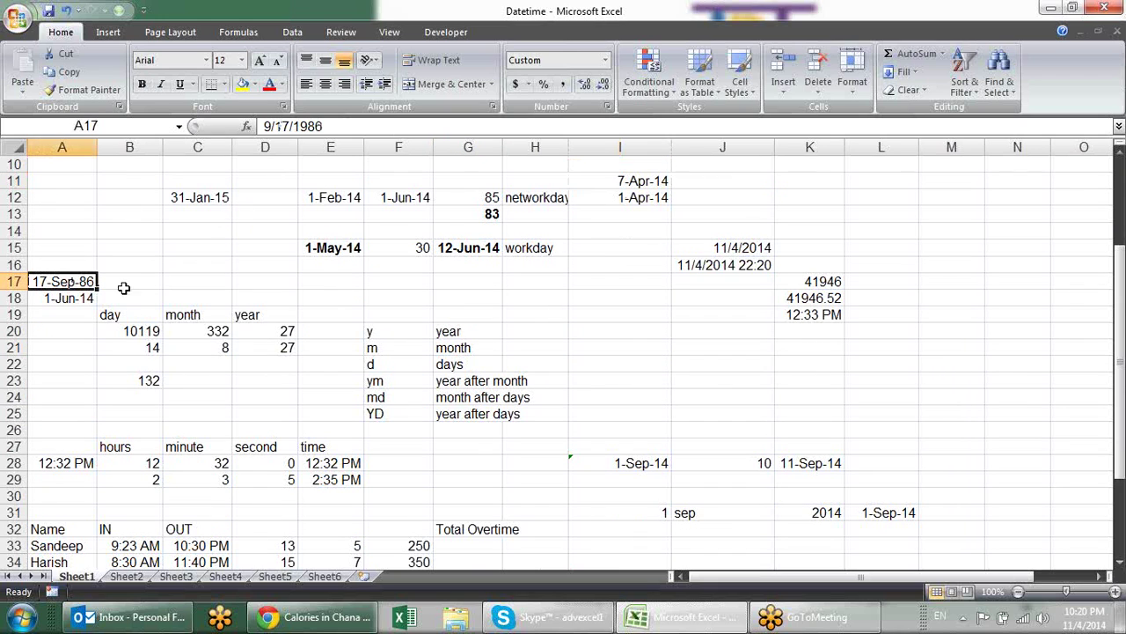
{"action": "left_click", "coordinate": [93, 265]}
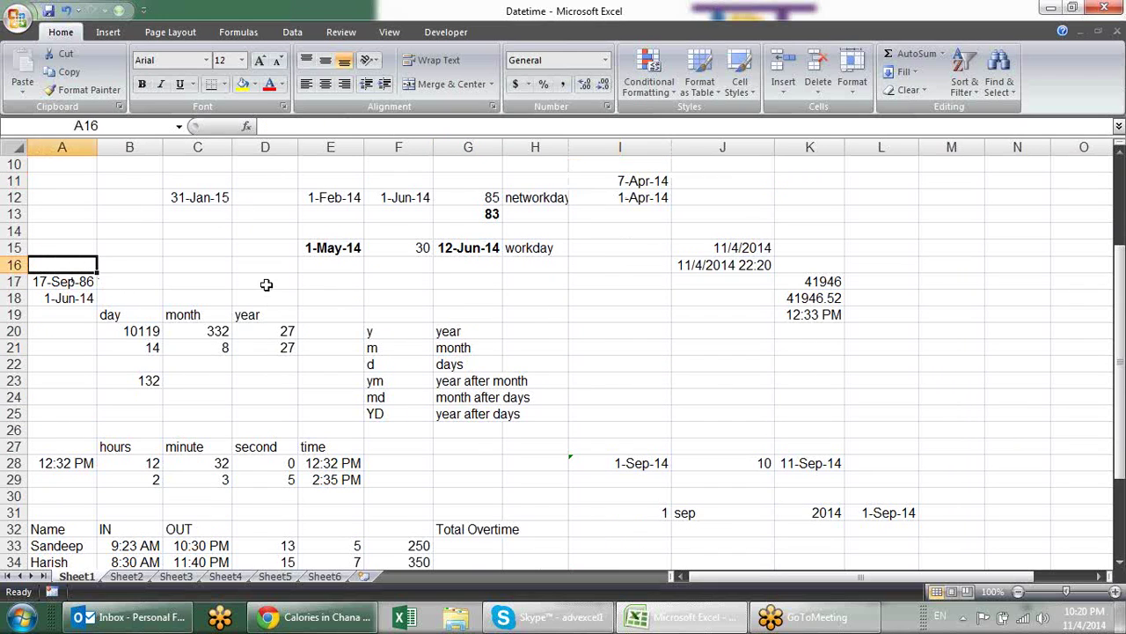
{"action": "type", "text": "DOB"}
{"action": "key", "text": "Return"}
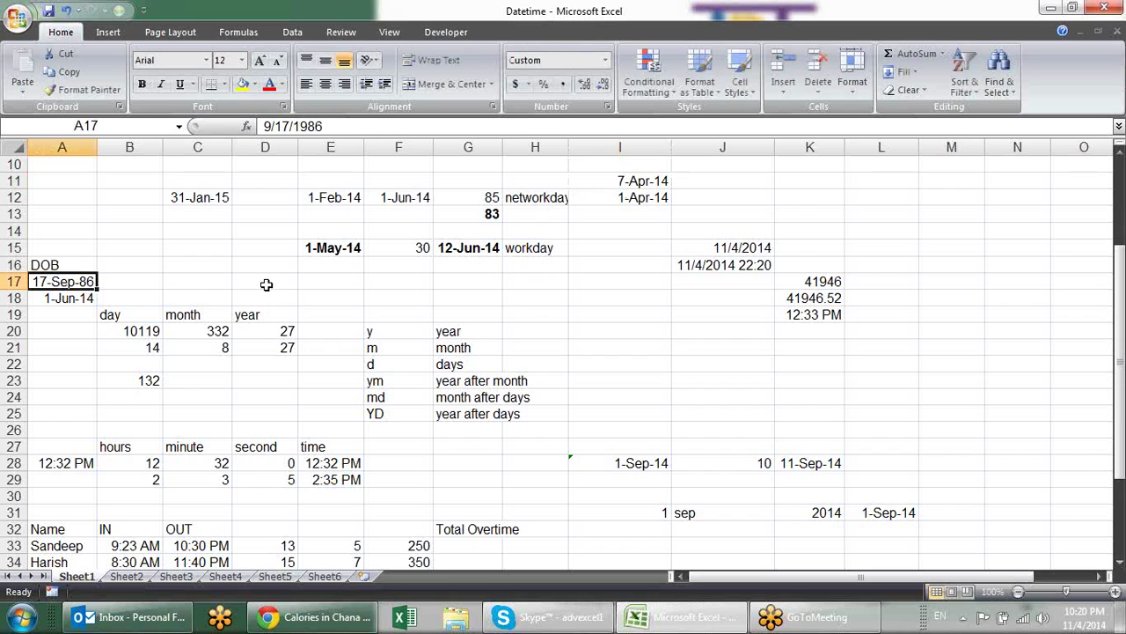
{"action": "key", "text": "ctrl+b"}
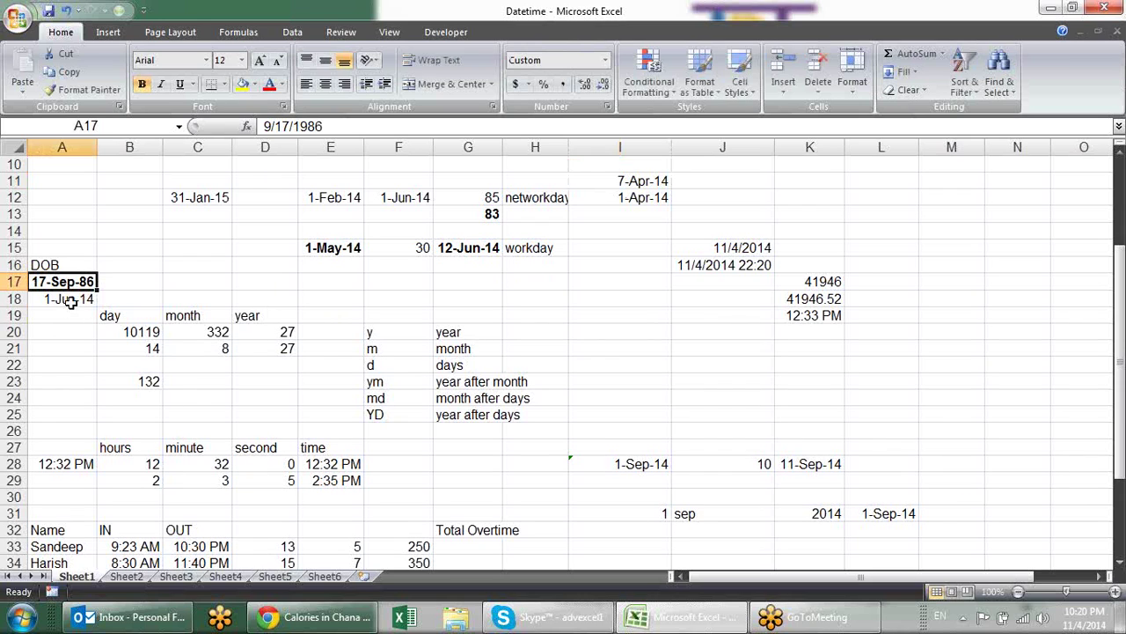
Change the date in A18 from 1-Jun-14 to 1-Aug-14.
{"action": "left_click", "coordinate": [71, 301]}
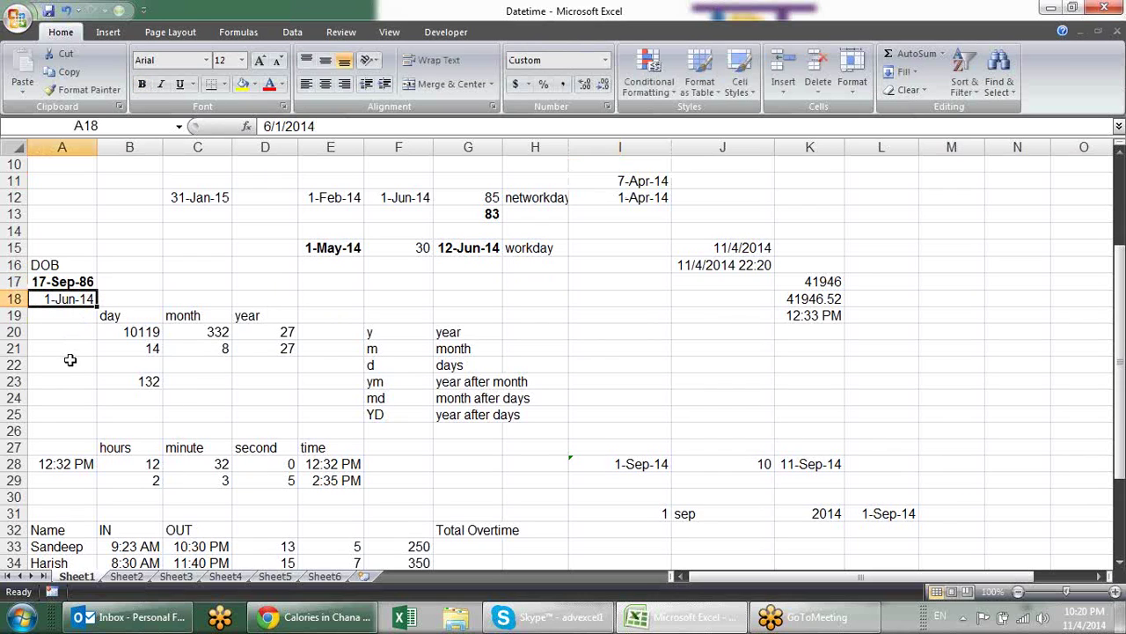
{"action": "type", "text": "1-*"}
{"action": "key", "text": "BackSpace"}
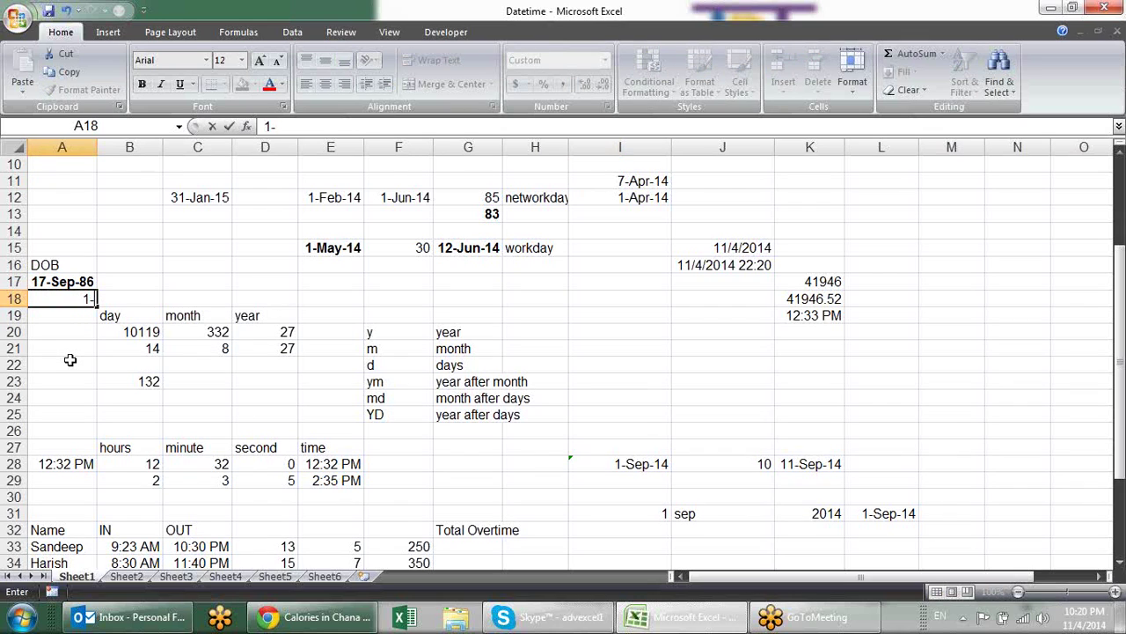
{"action": "type", "text": "Aug"}
{"action": "type", "text": "-14"}
{"action": "key", "text": "ctrl+Return"}
{"action": "key", "text": "Return"}
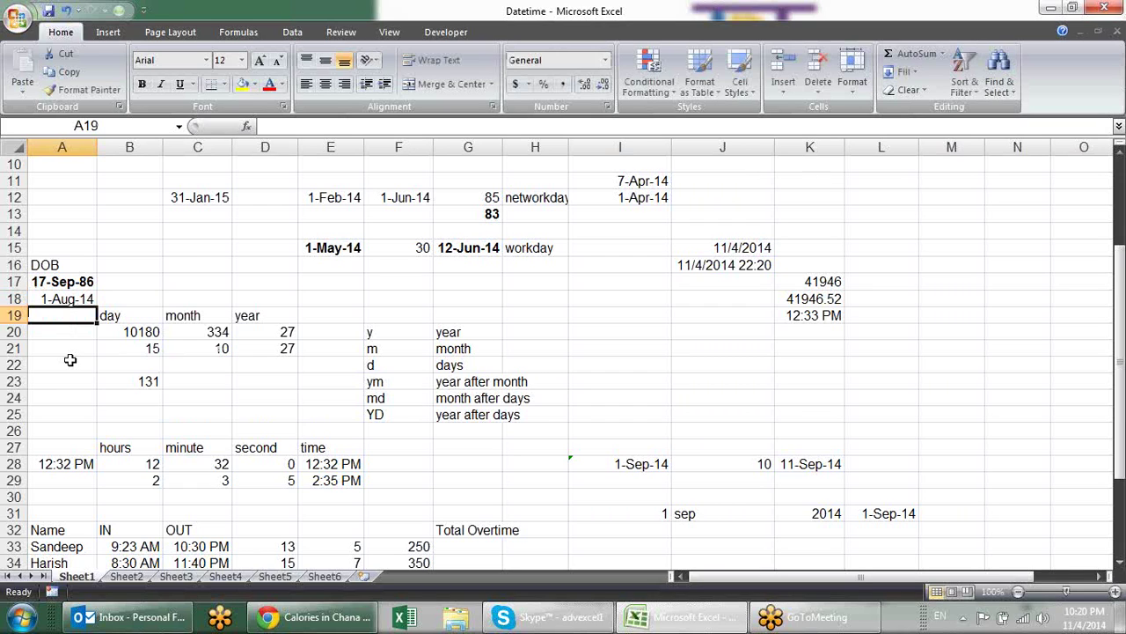
Clear the old day, month and year results in B20:D23.
{"action": "left_click_drag", "start_coordinate": [136, 331], "coordinate": [275, 378]}
{"action": "key", "text": "Delete"}
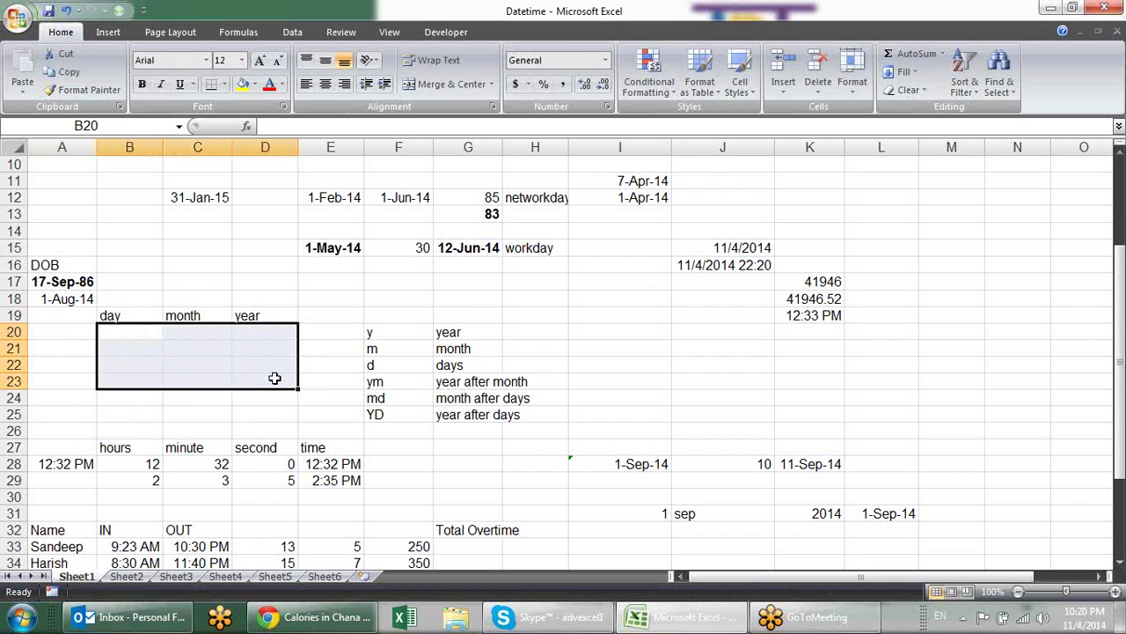
{"action": "left_click", "coordinate": [308, 308]}
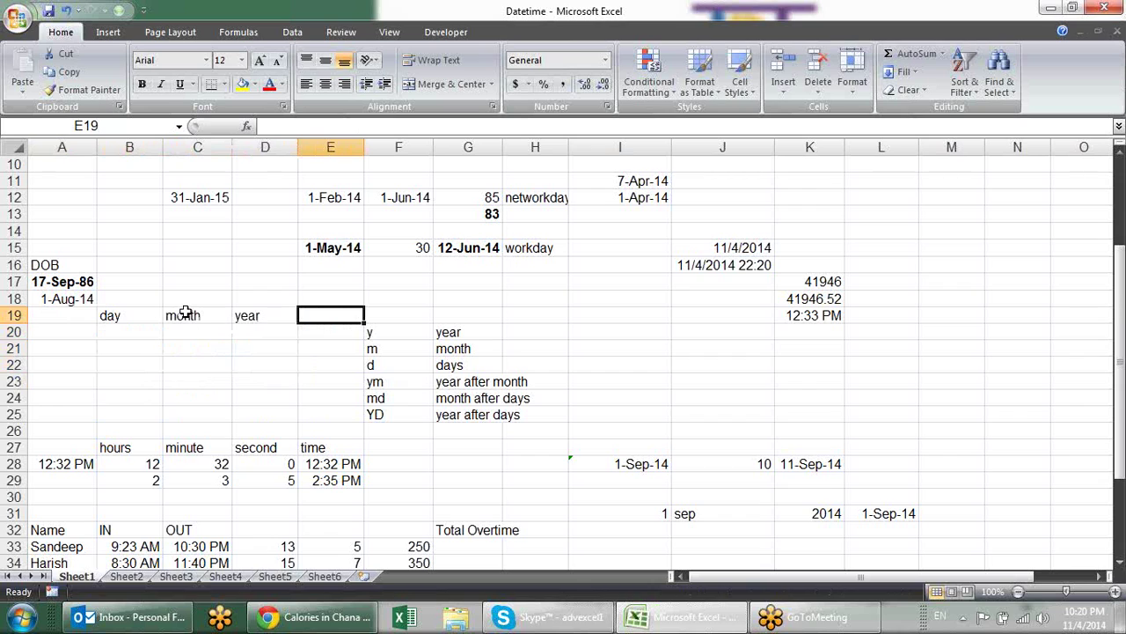
Enter =DATEDIF(A17,A18,"d") in B20, returning 10180 days.
{"action": "left_click", "coordinate": [83, 299]}
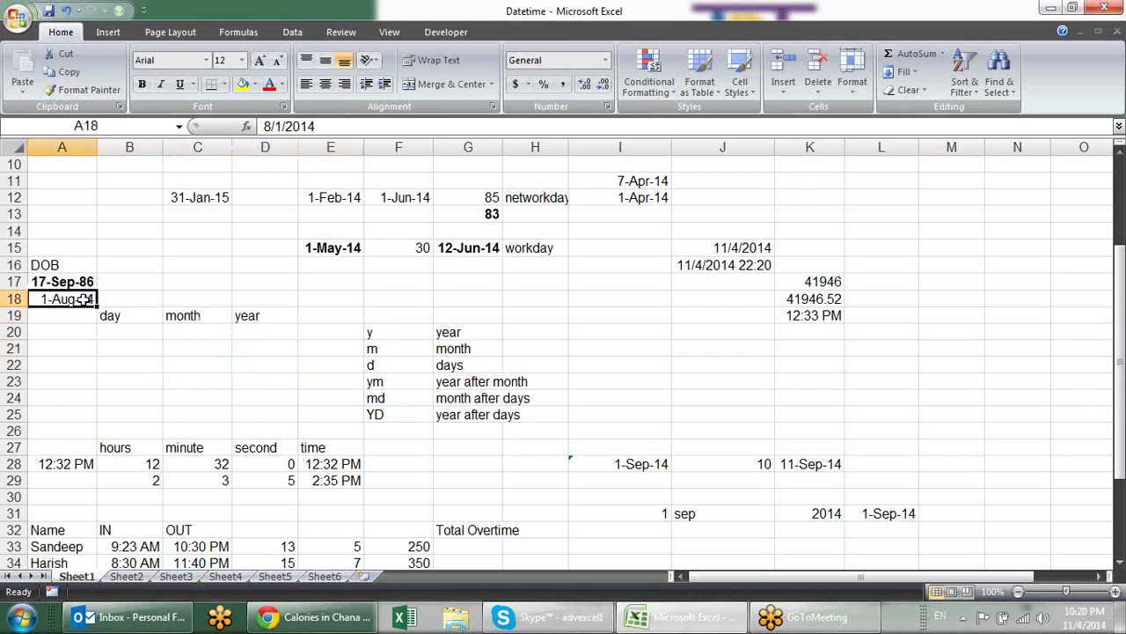
{"action": "left_click", "coordinate": [137, 335]}
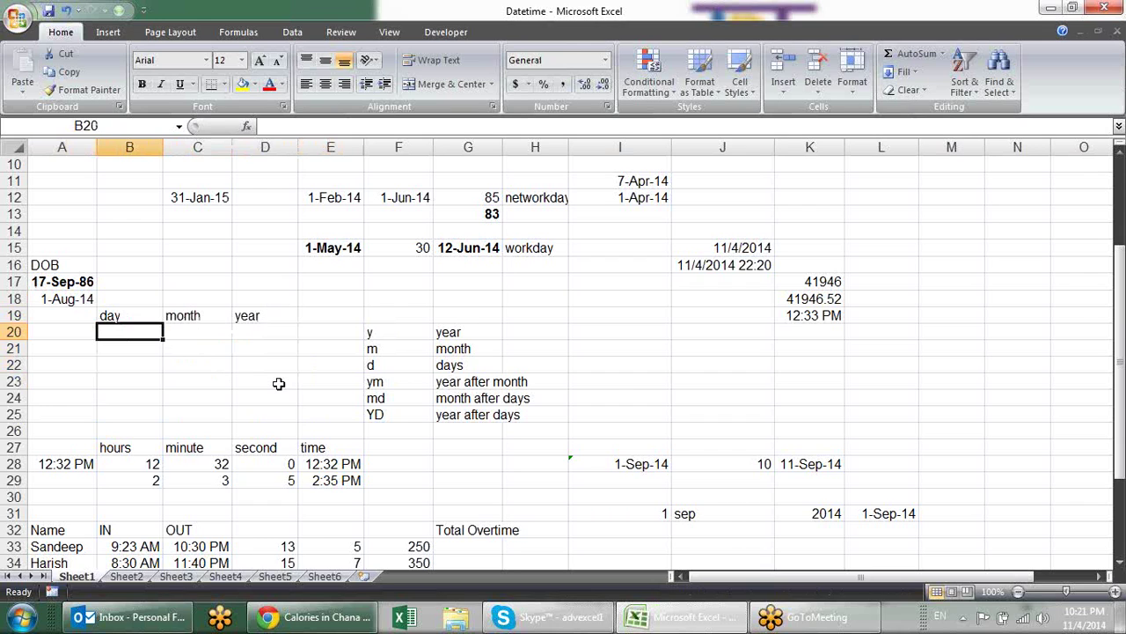
{"action": "type", "text": "=da"}
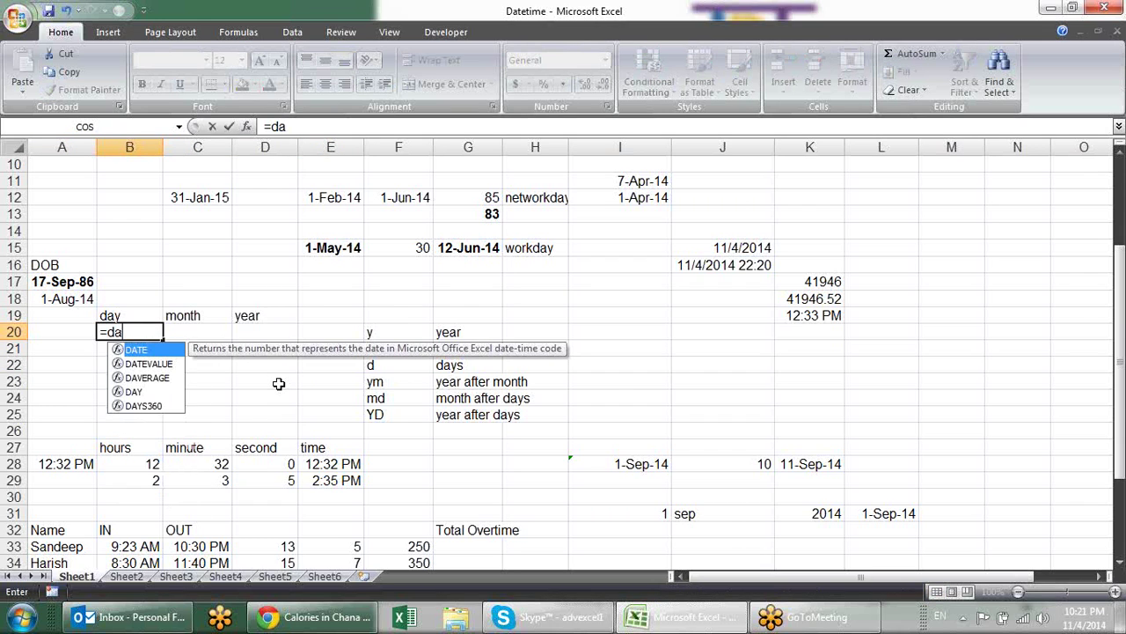
{"action": "type", "text": "tedif("}
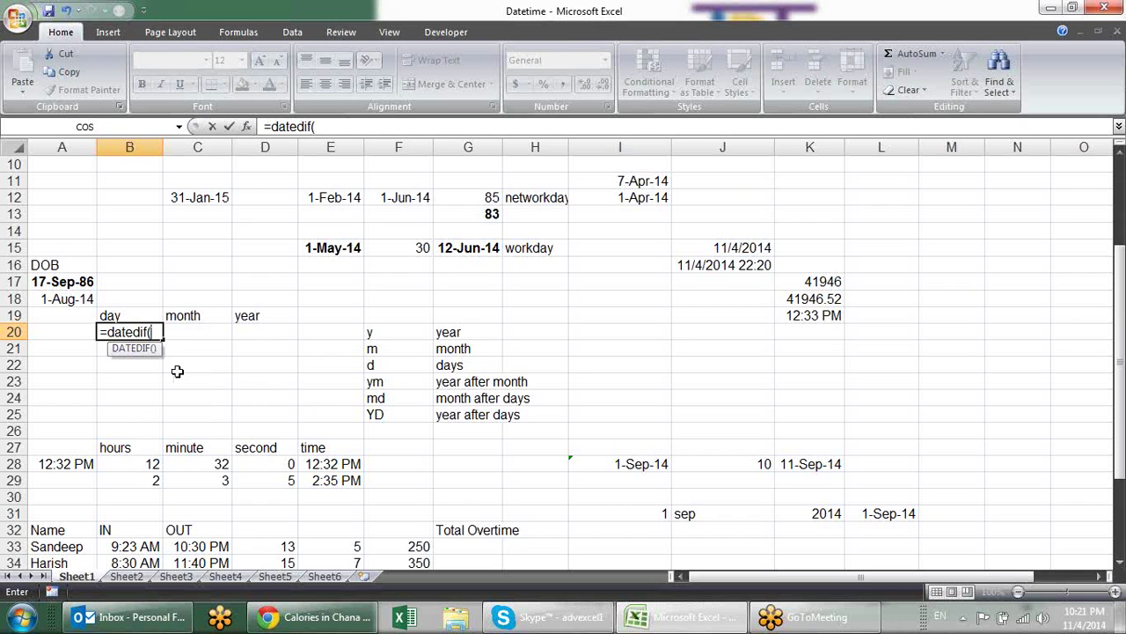
{"action": "left_click", "coordinate": [78, 282]}
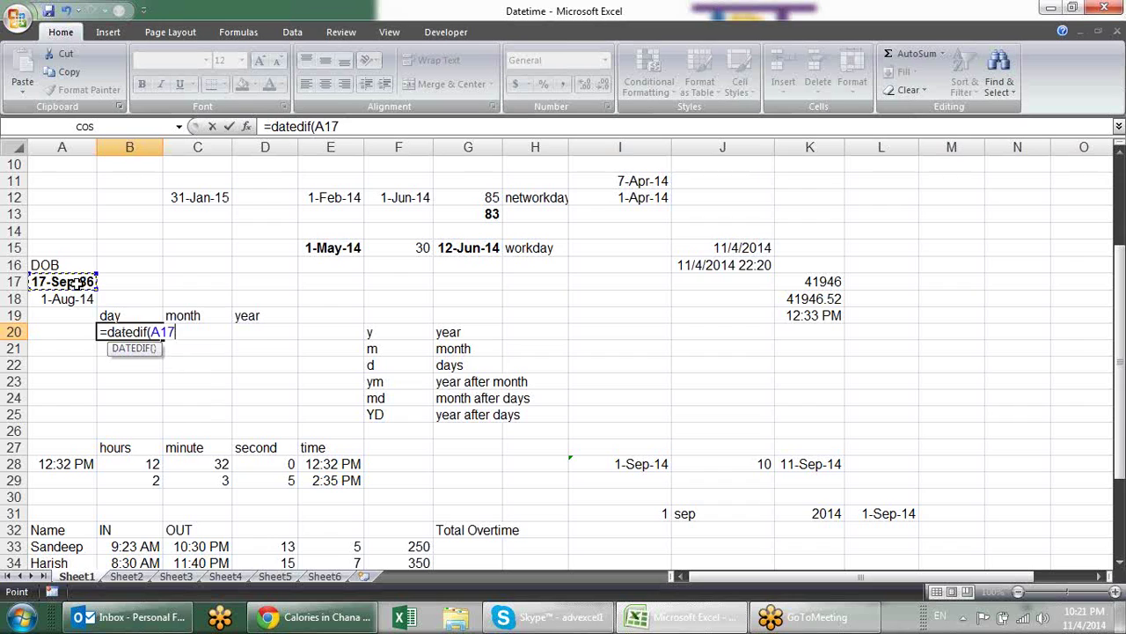
{"action": "type", "text": ","}
{"action": "left_click", "coordinate": [77, 299]}
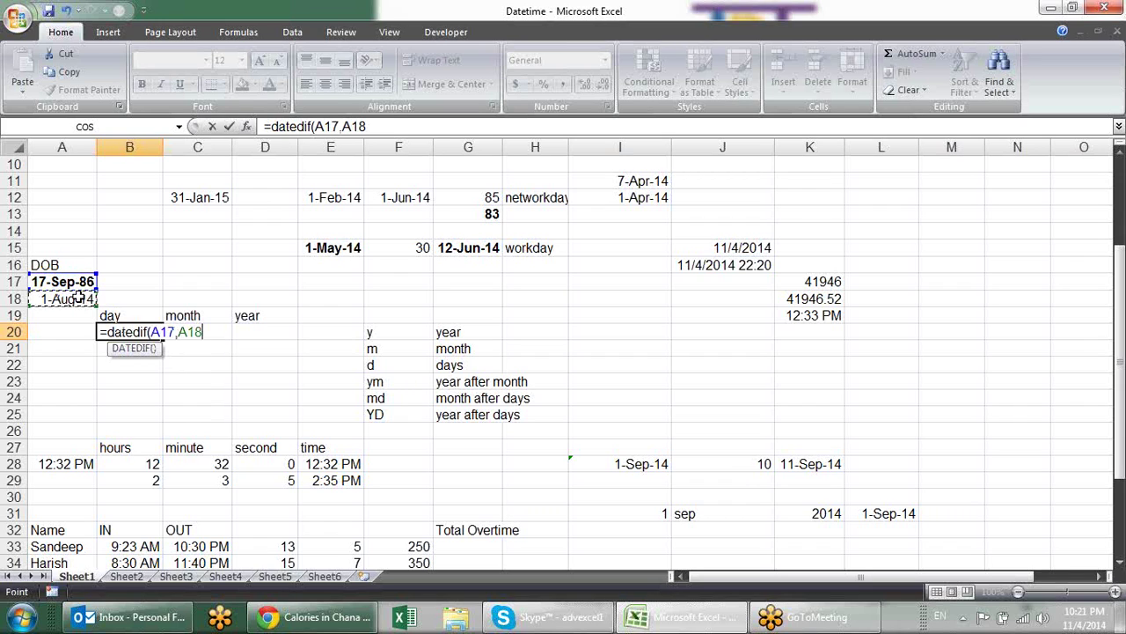
{"action": "type", "text": ","}
{"action": "type", "text": "\""}
{"action": "type", "text": "d\")"}
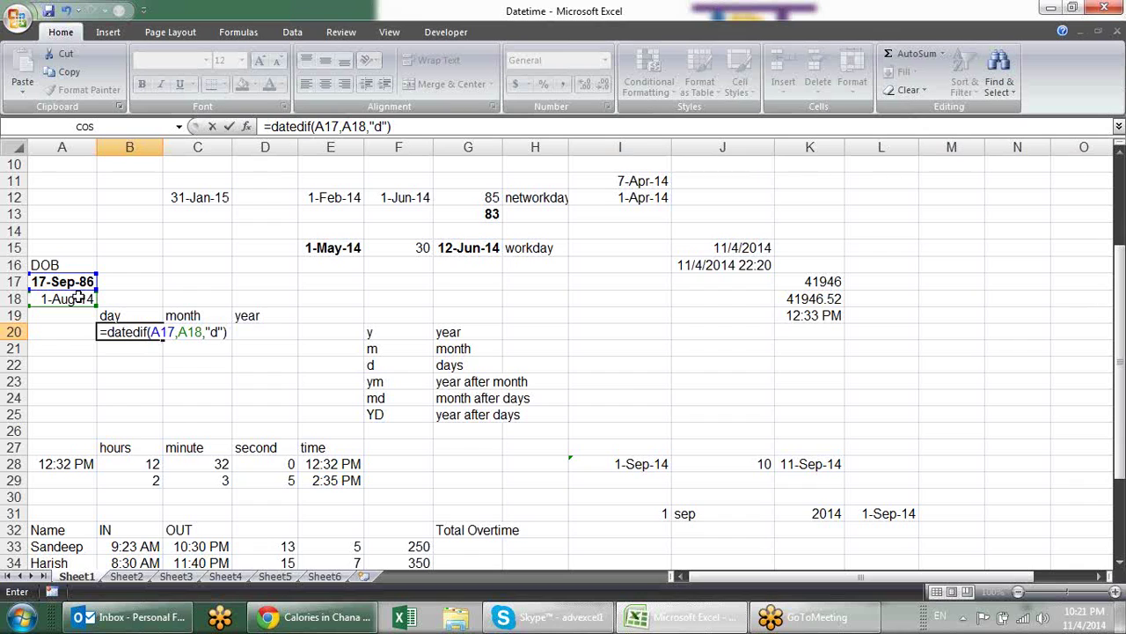
{"action": "key", "text": "Return"}
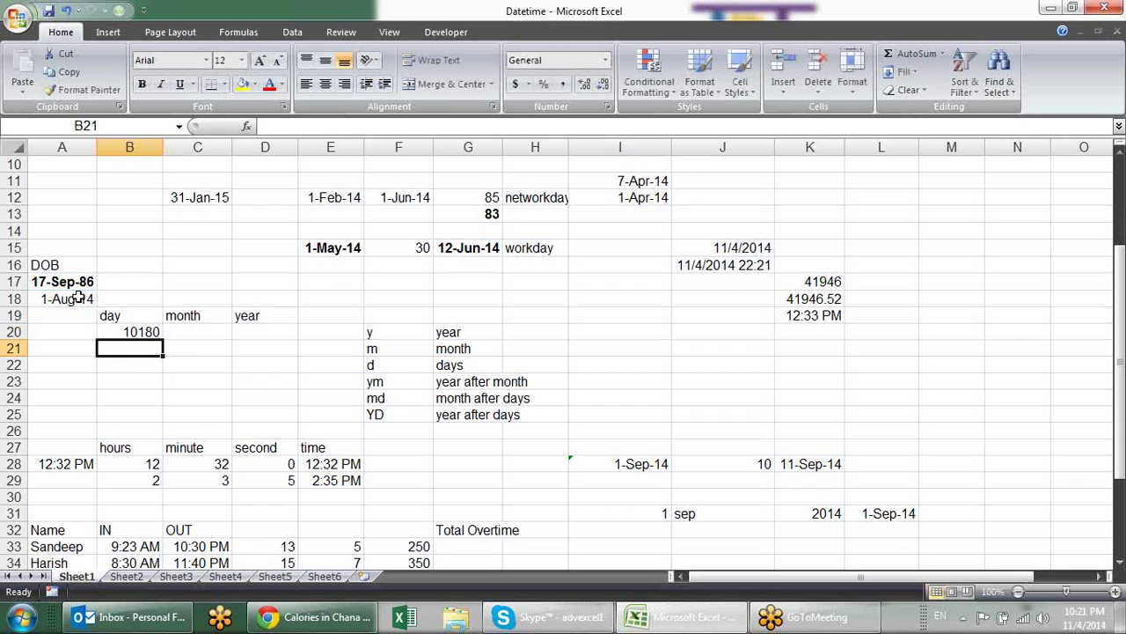
Enter =DATEDIF(A17,A18,"m") in C20, returning 334 months.
{"action": "key", "text": "Up"}
{"action": "key", "text": "Right"}
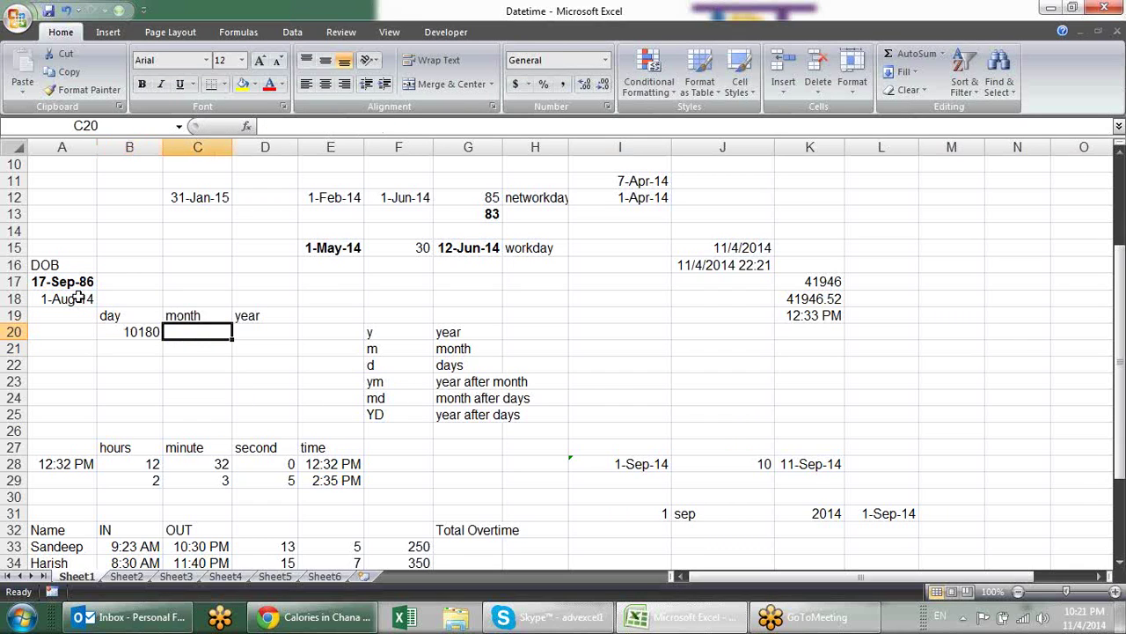
{"action": "type", "text": "=datedif("}
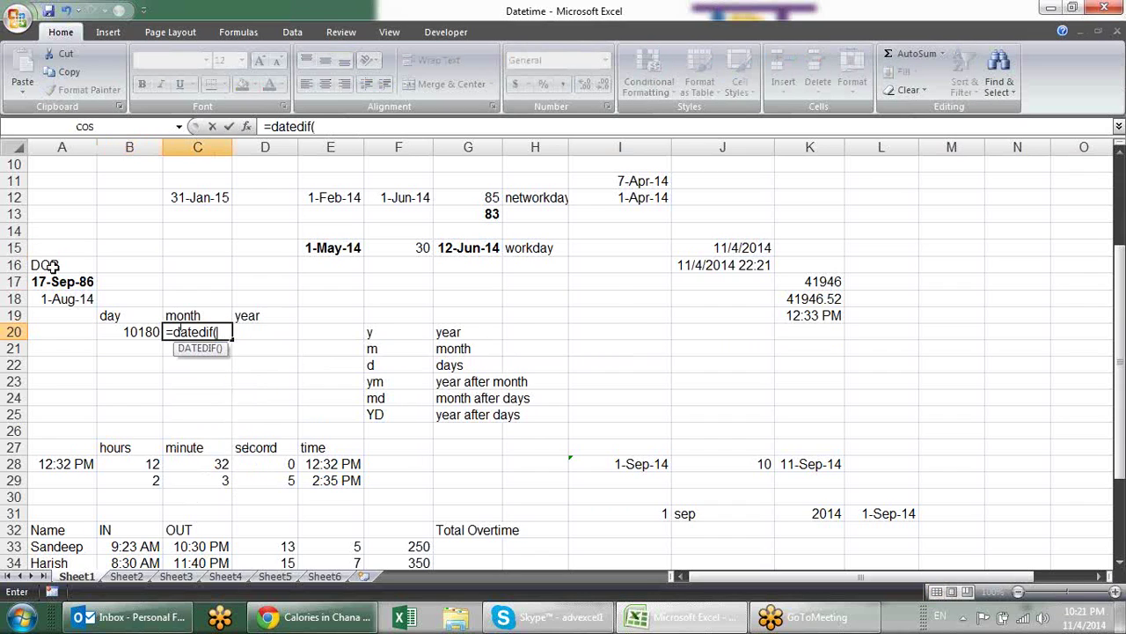
{"action": "left_click", "coordinate": [53, 279]}
{"action": "type", "text": ","}
{"action": "left_click", "coordinate": [53, 298]}
{"action": "type", "text": ",\"m\")"}
{"action": "key", "text": "Return"}
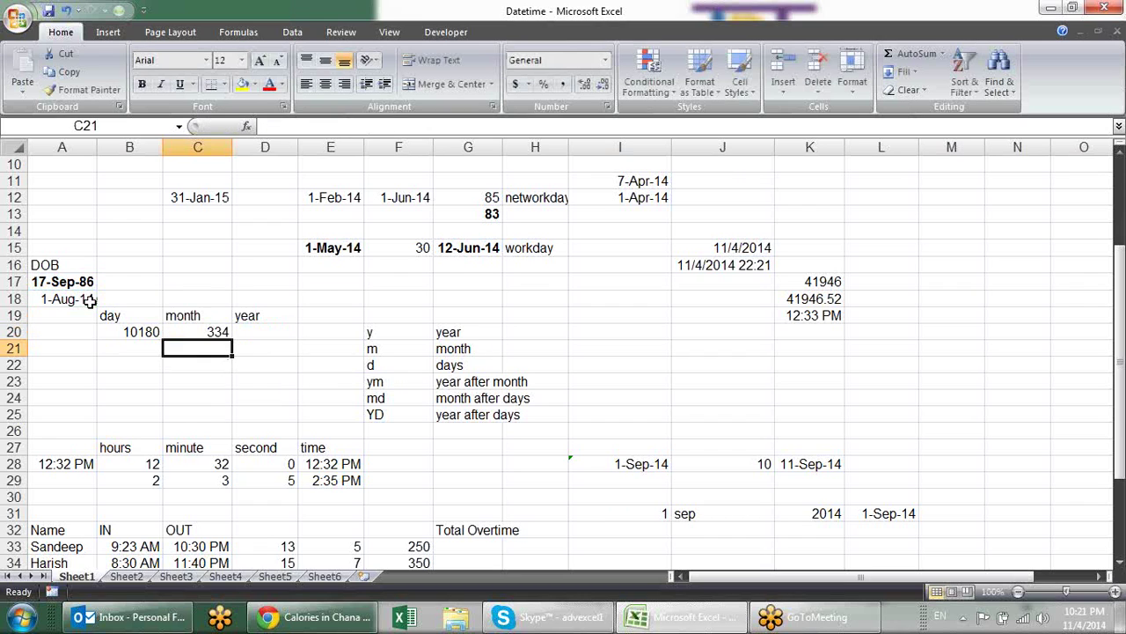
Enter =DATEDIF(A17,A18,"Y") in D20, returning 27 years.
{"action": "left_click", "coordinate": [255, 333]}
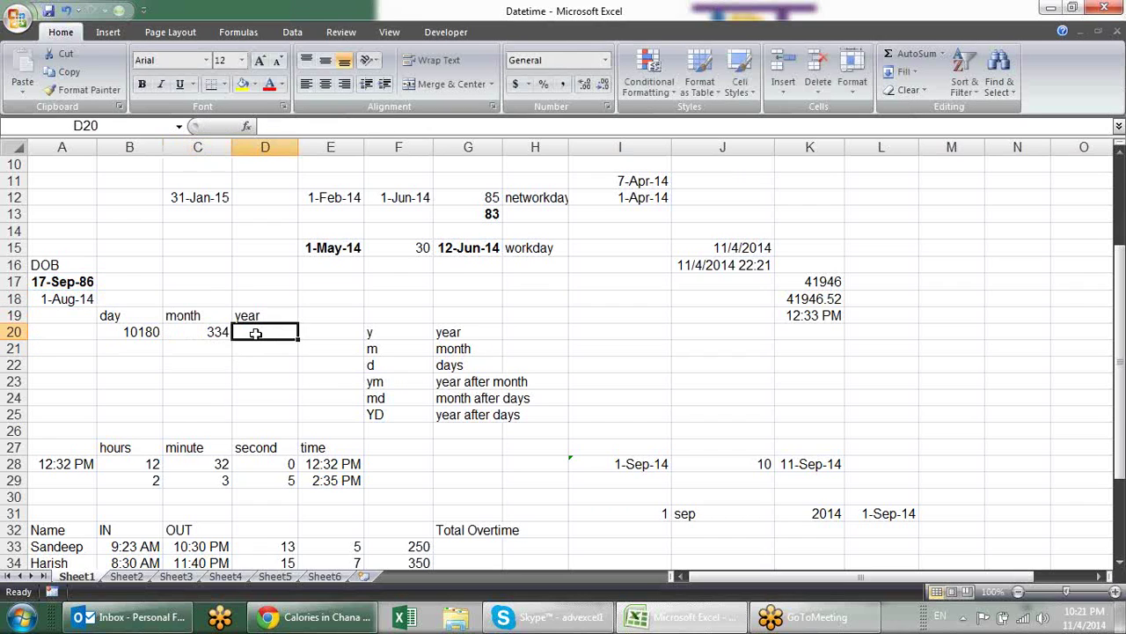
{"action": "type", "text": "="}
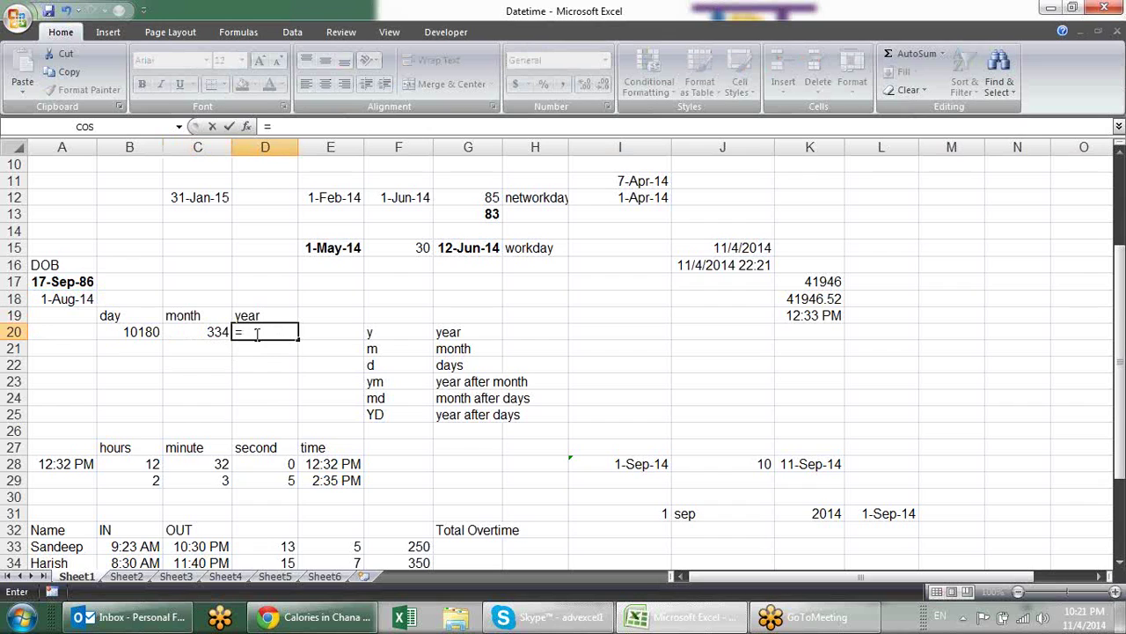
{"action": "type", "text": "datedif("}
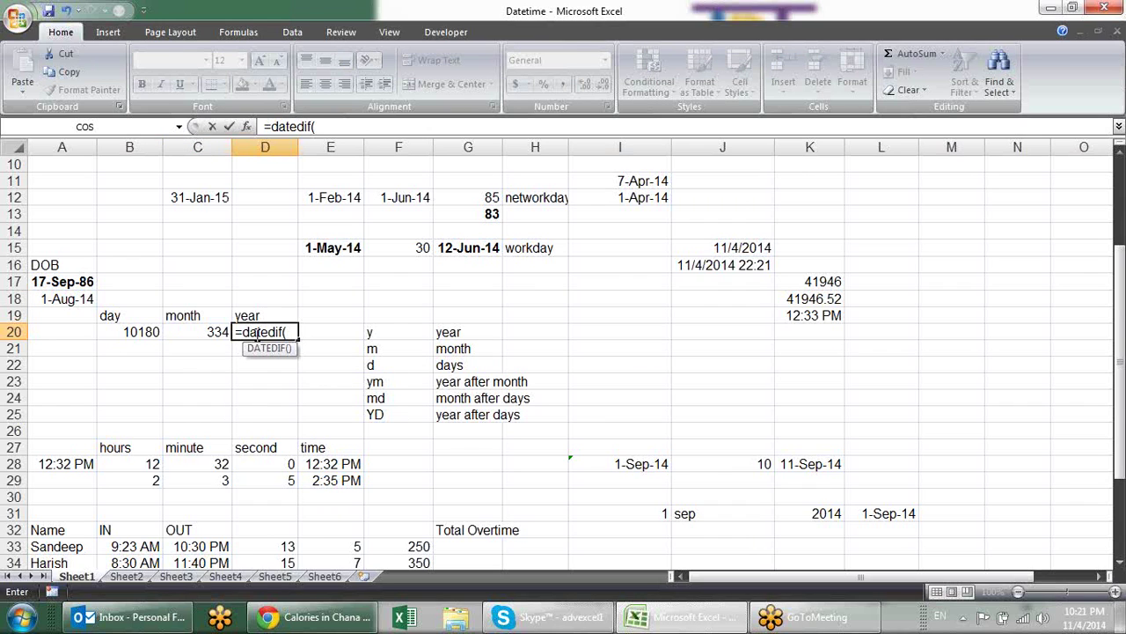
{"action": "left_click", "coordinate": [75, 285]}
{"action": "type", "text": ","}
{"action": "left_click", "coordinate": [88, 298]}
{"action": "type", "text": ","}
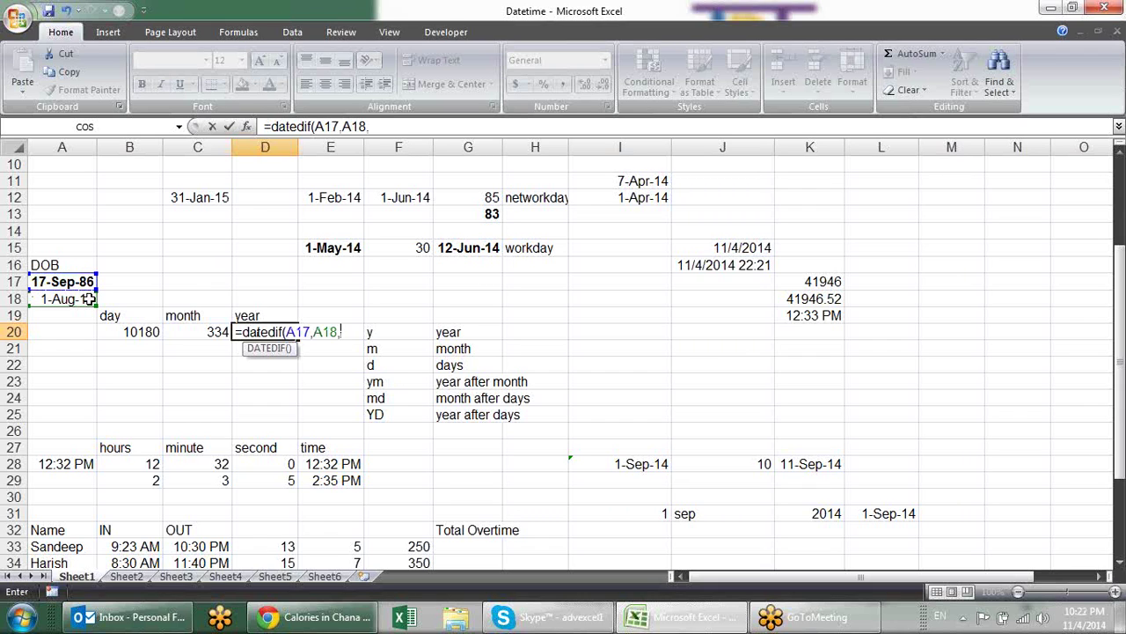
{"action": "type", "text": "\"Y"}
{"action": "type", "text": "\")"}
{"action": "key", "text": "Return"}
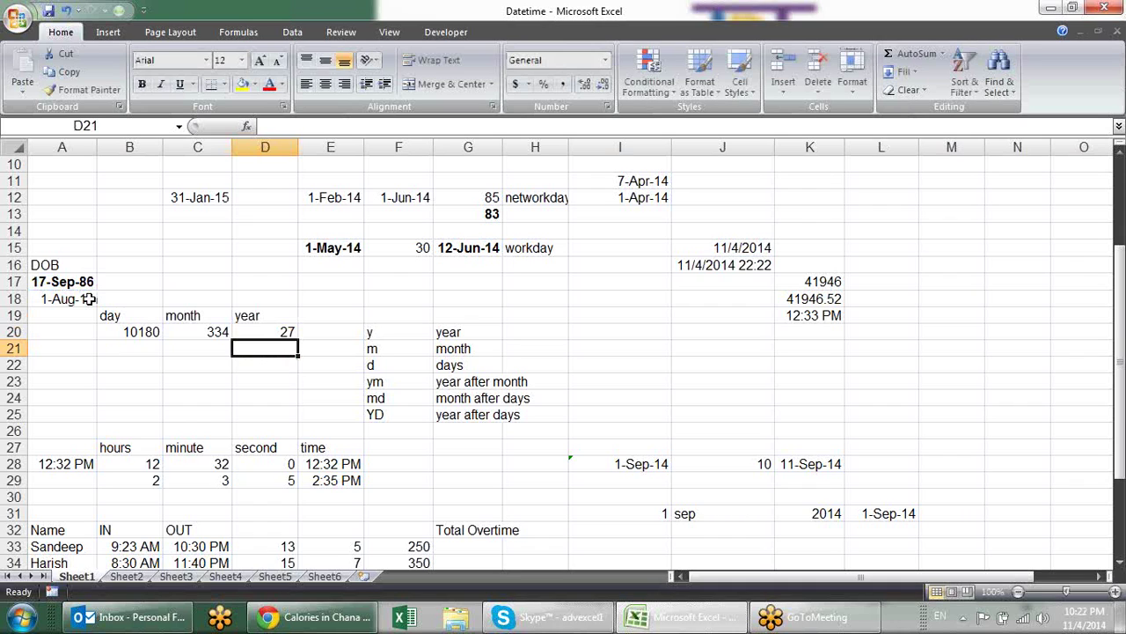
Enter =DATEDIF(A17,A18,"ym") in C21, giving 10 months beyond whole years.
{"action": "left_click", "coordinate": [90, 299]}
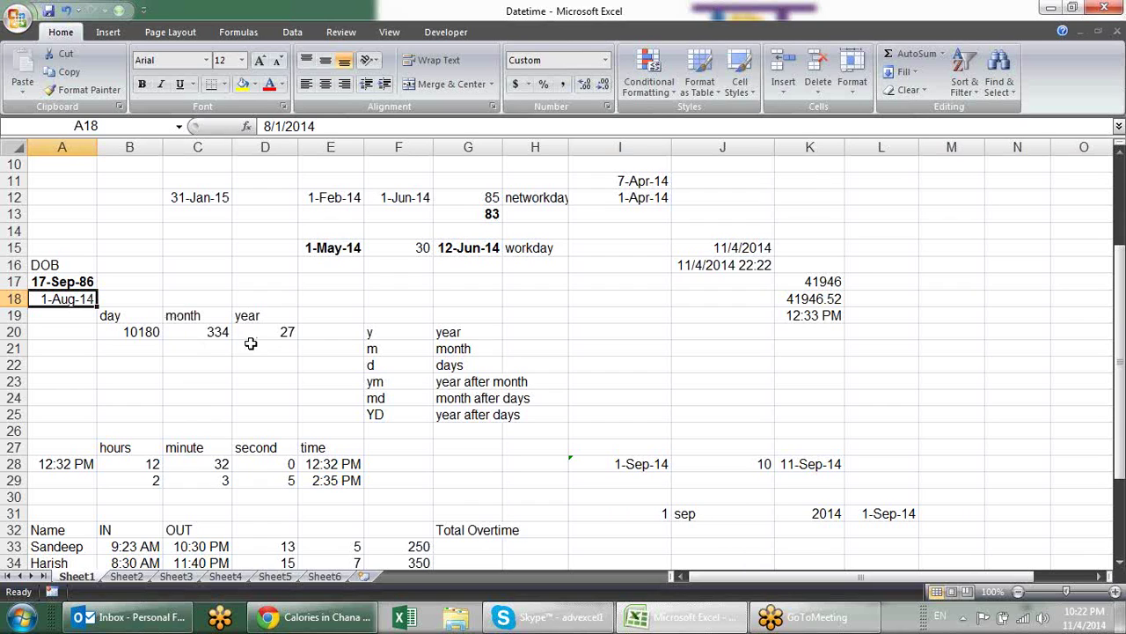
{"action": "left_click", "coordinate": [251, 345]}
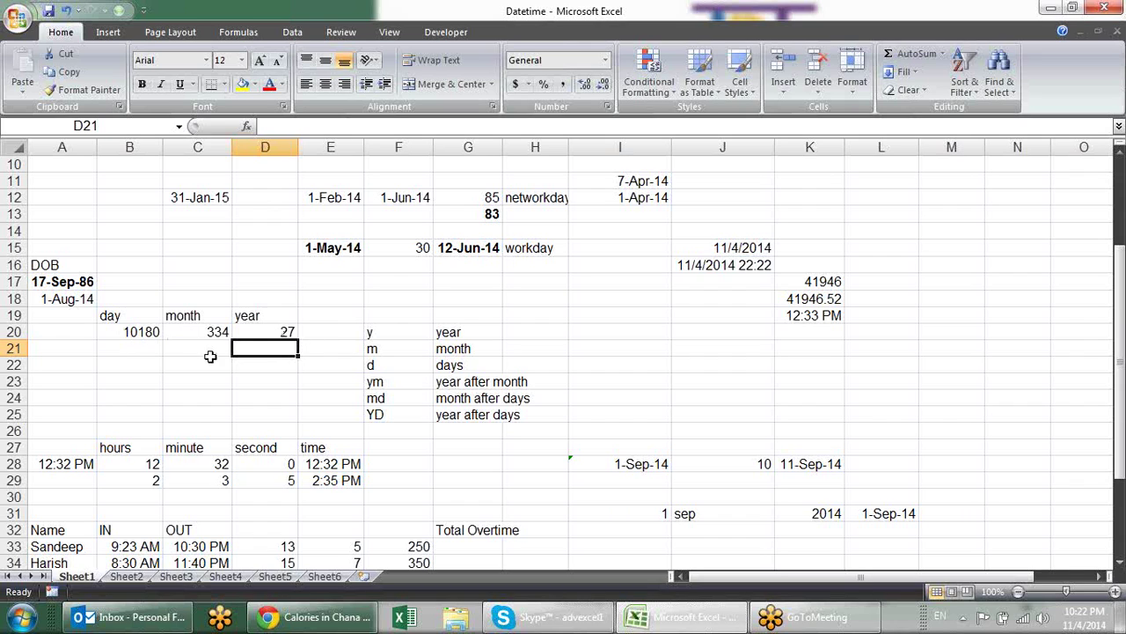
{"action": "left_click", "coordinate": [208, 350]}
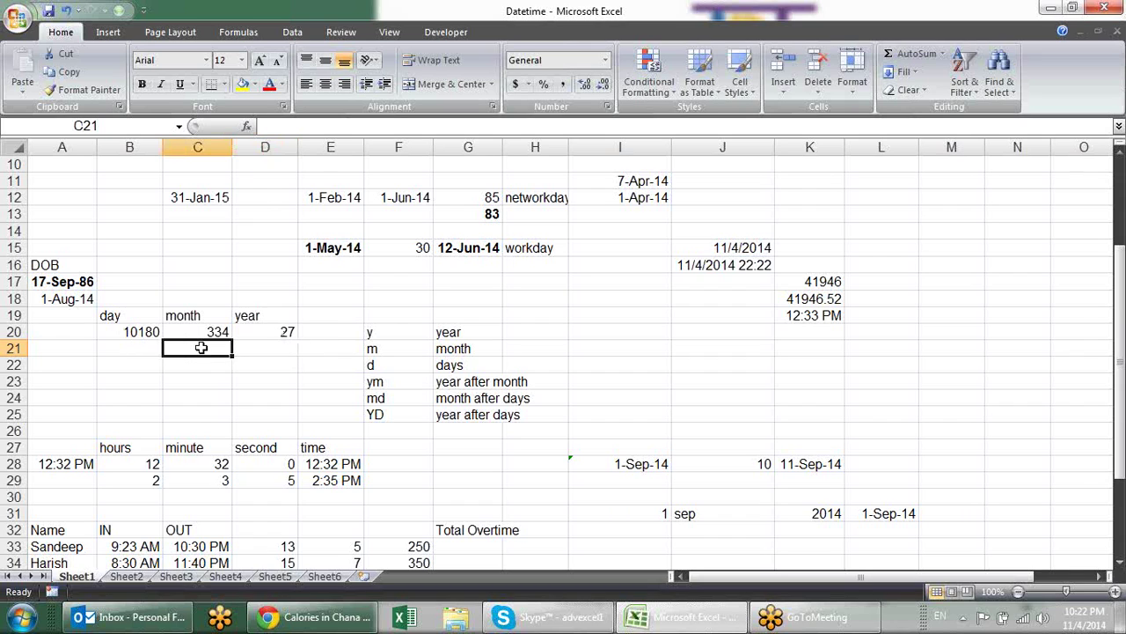
{"action": "type", "text": "=datedif("}
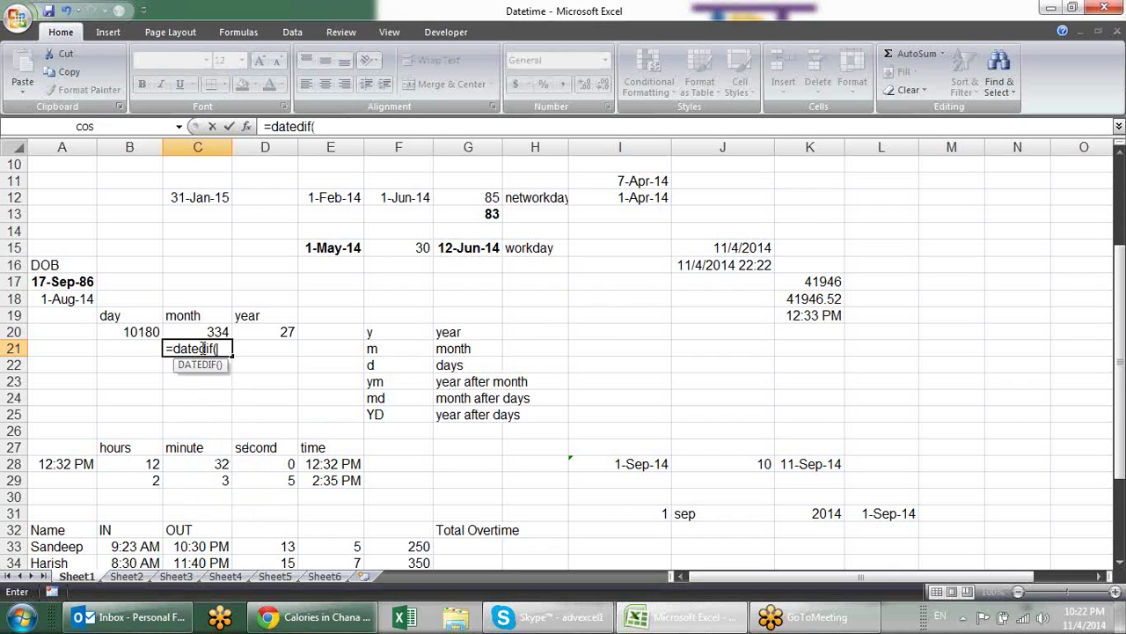
{"action": "left_click", "coordinate": [86, 282]}
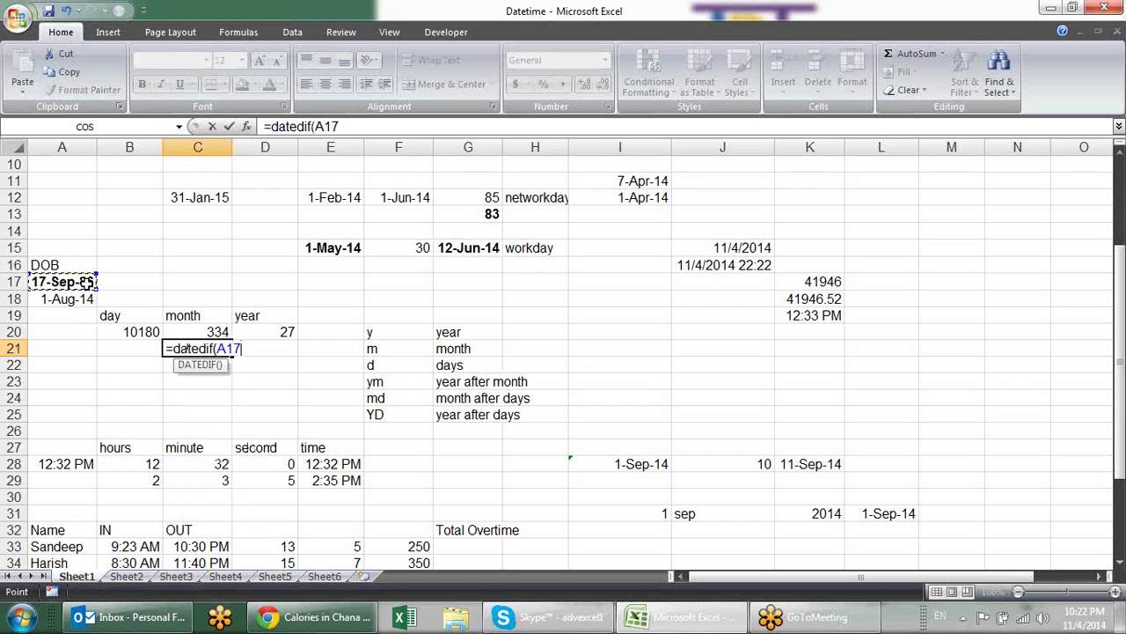
{"action": "type", "text": ","}
{"action": "left_click", "coordinate": [92, 301]}
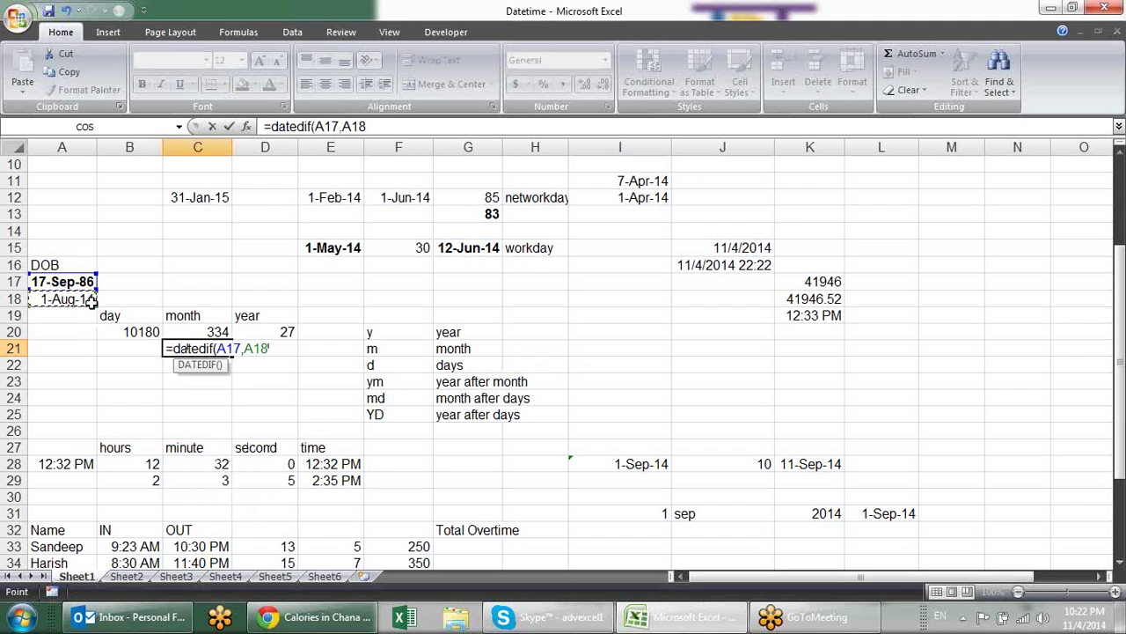
{"action": "type", "text": ",\""}
{"action": "type", "text": "ym\")"}
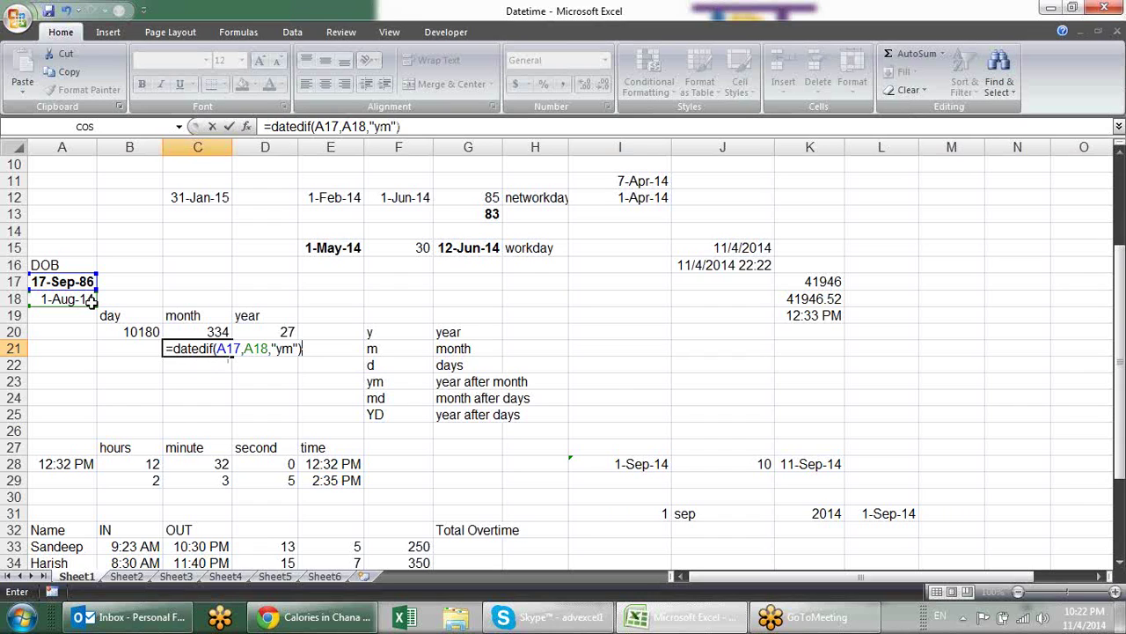
{"action": "key", "text": "Return"}
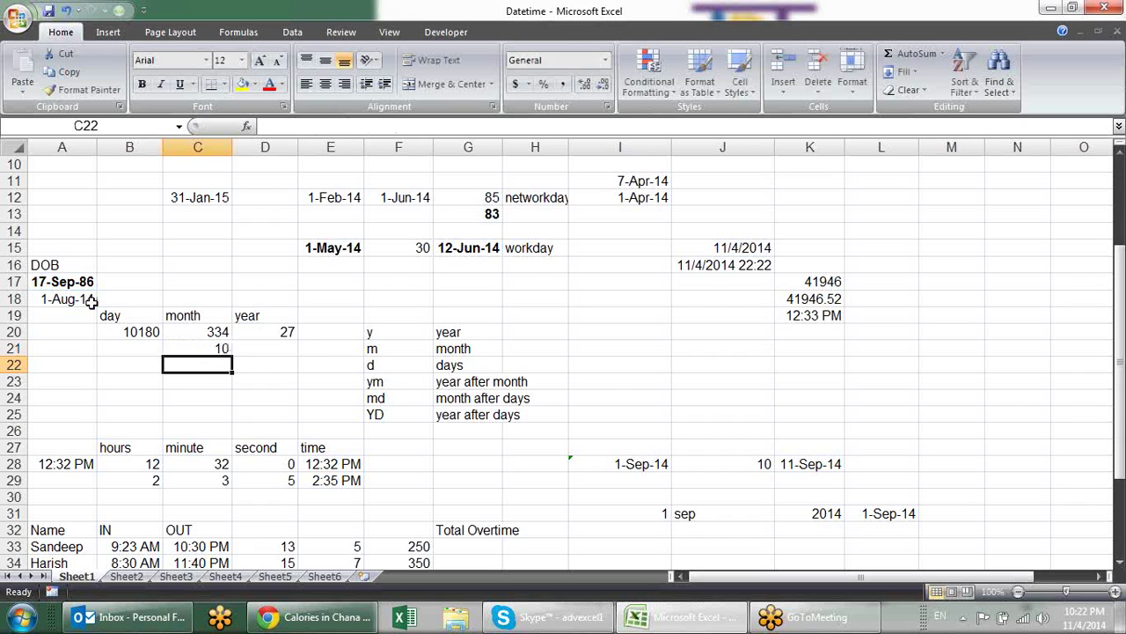
{"action": "left_click", "coordinate": [91, 301]}
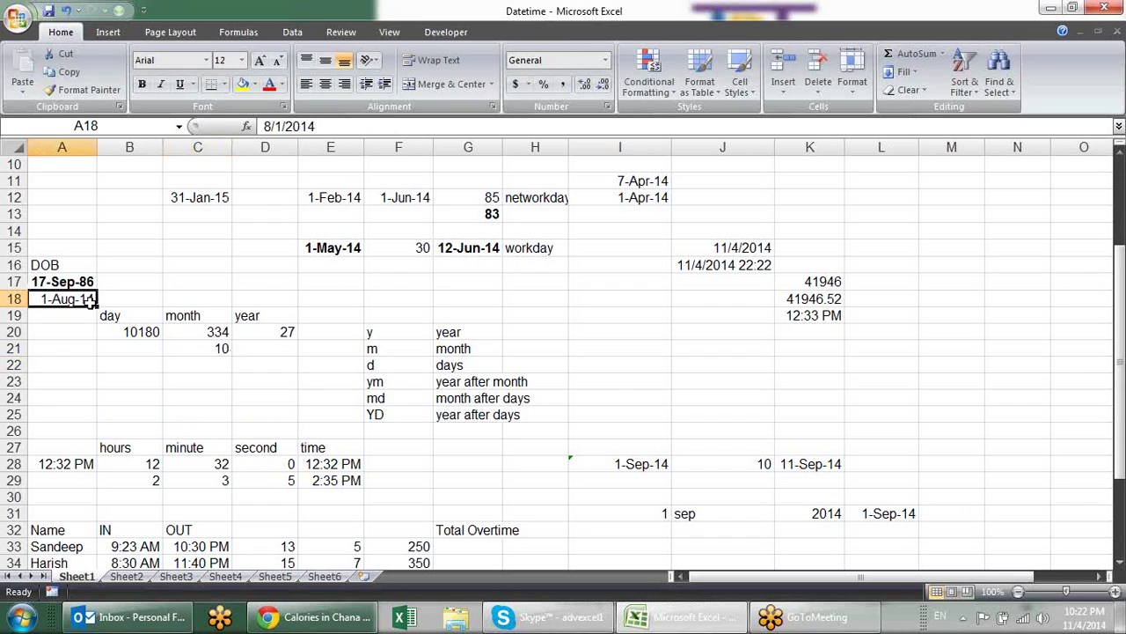
{"action": "left_click", "coordinate": [142, 343]}
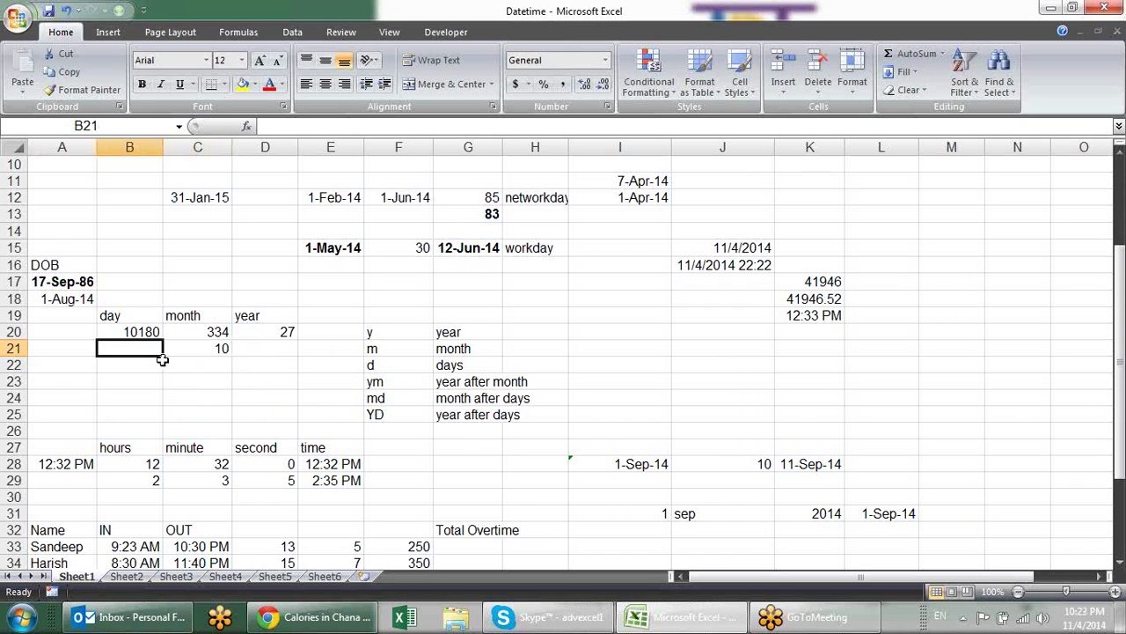
Enter =DATEDIF(A17,A18,"md") in B21 to get the leftover day difference of 15.
{"action": "type", "text": "=date"}
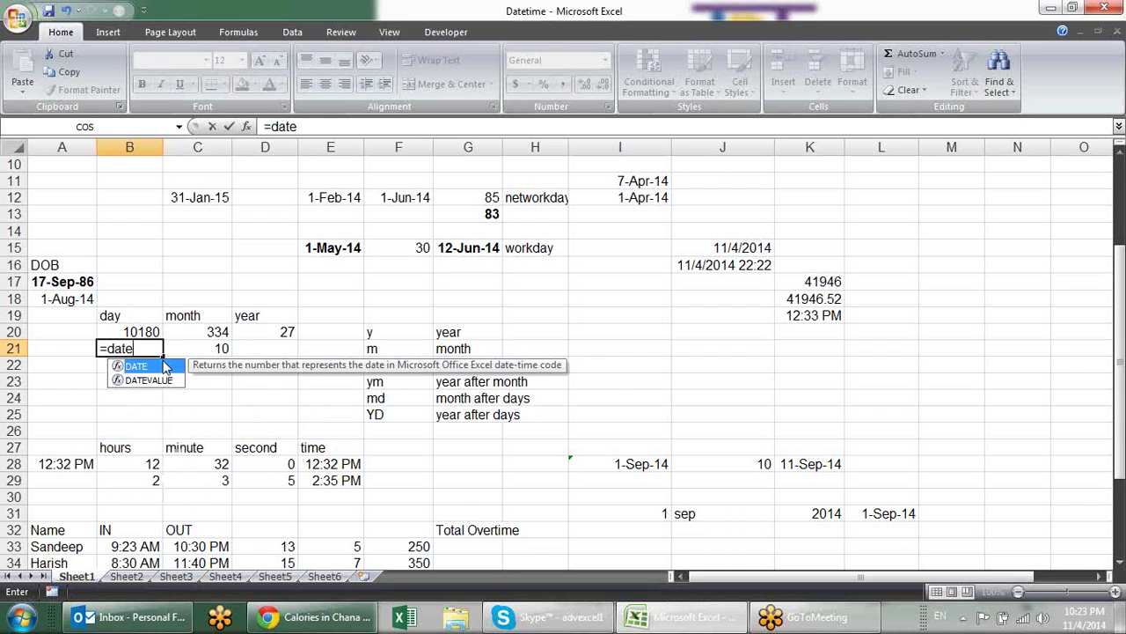
{"action": "type", "text": "dif("}
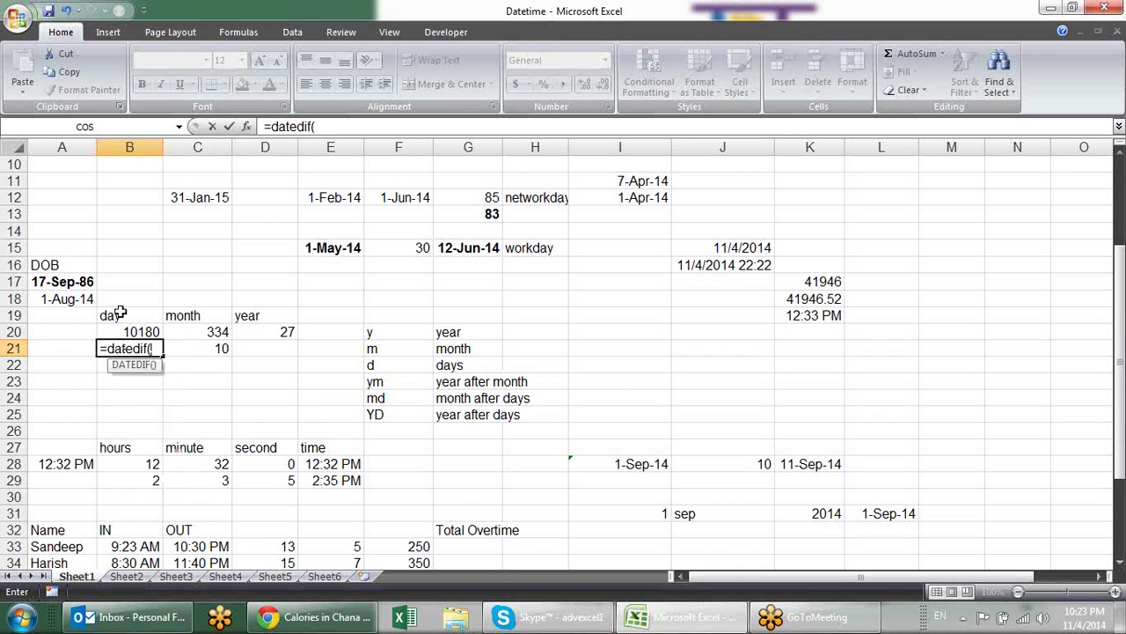
{"action": "left_click", "coordinate": [85, 282]}
{"action": "type", "text": ","}
{"action": "left_click", "coordinate": [83, 299]}
{"action": "type", "text": ",\"md"}
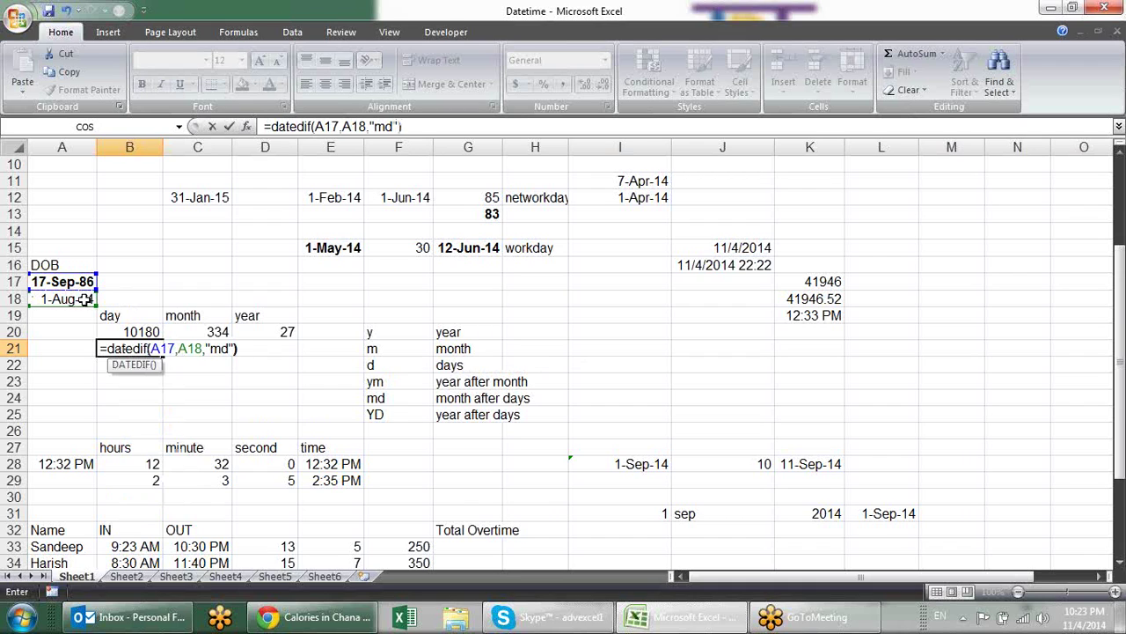
{"action": "key", "text": "Return"}
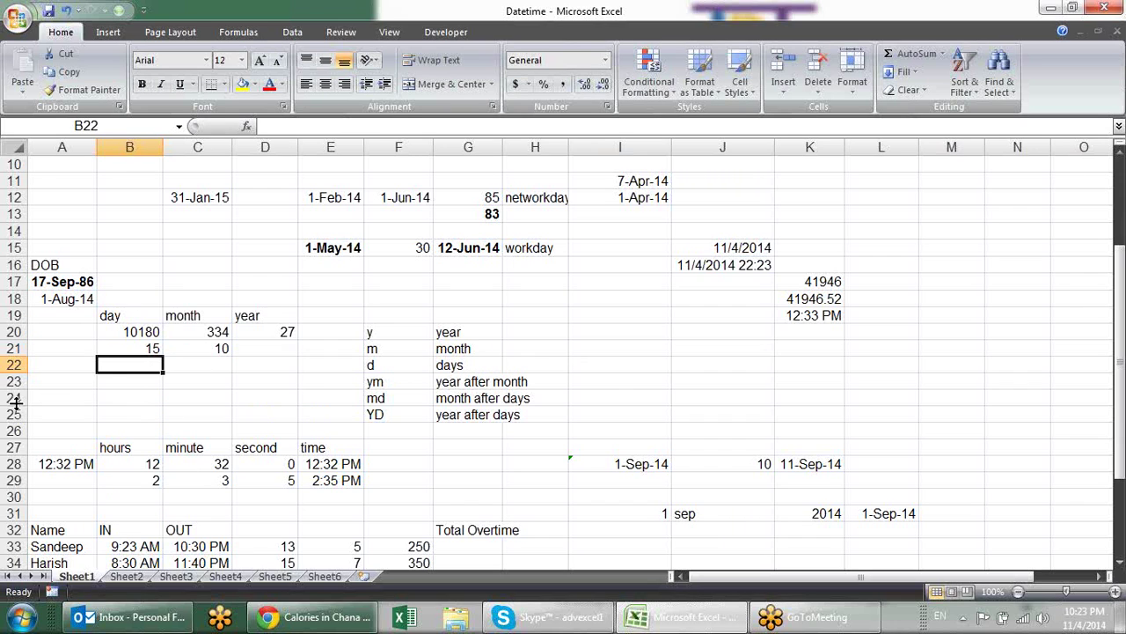
{"action": "left_click", "coordinate": [153, 347]}
{"action": "left_click", "coordinate": [190, 347]}
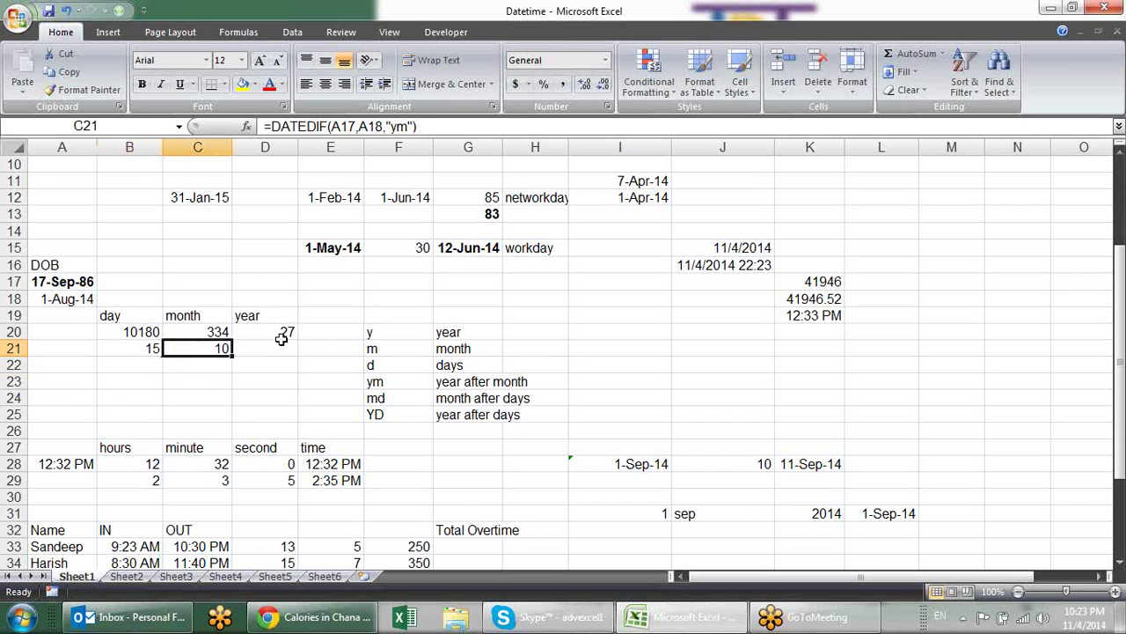
Make D20's year DATEDIF use $A$17 and $A$18, then copy it down into D21.
{"action": "left_click", "coordinate": [290, 344]}
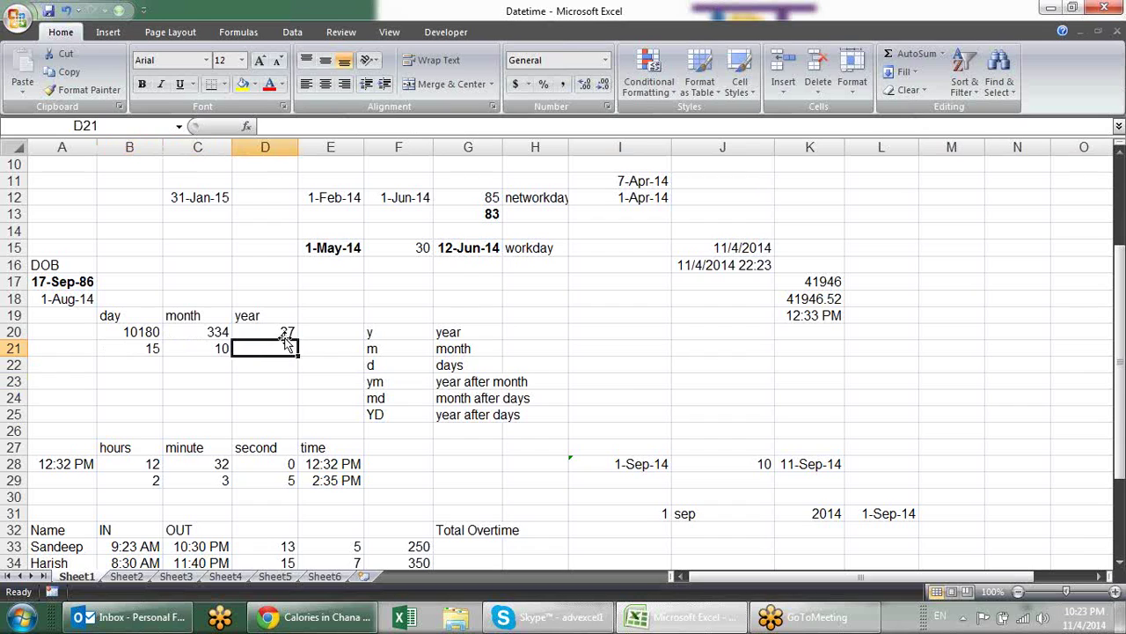
{"action": "double_click", "coordinate": [290, 332]}
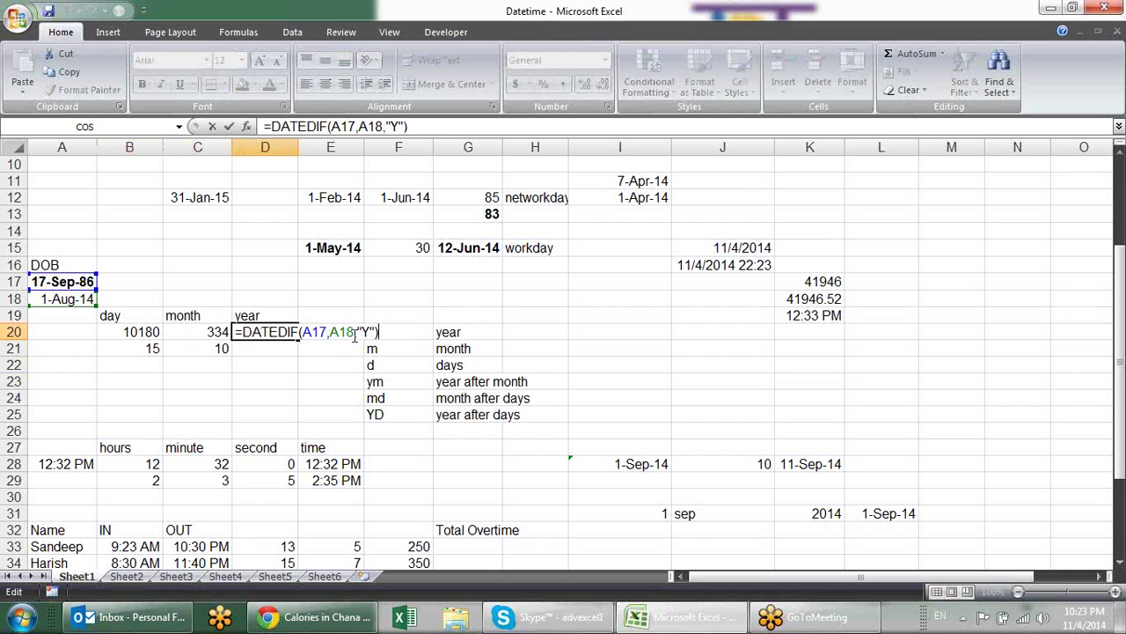
{"action": "left_click", "coordinate": [315, 333]}
{"action": "key", "text": "F4"}
{"action": "left_click", "coordinate": [349, 332]}
{"action": "key", "text": "F4"}
{"action": "key", "text": "Return"}
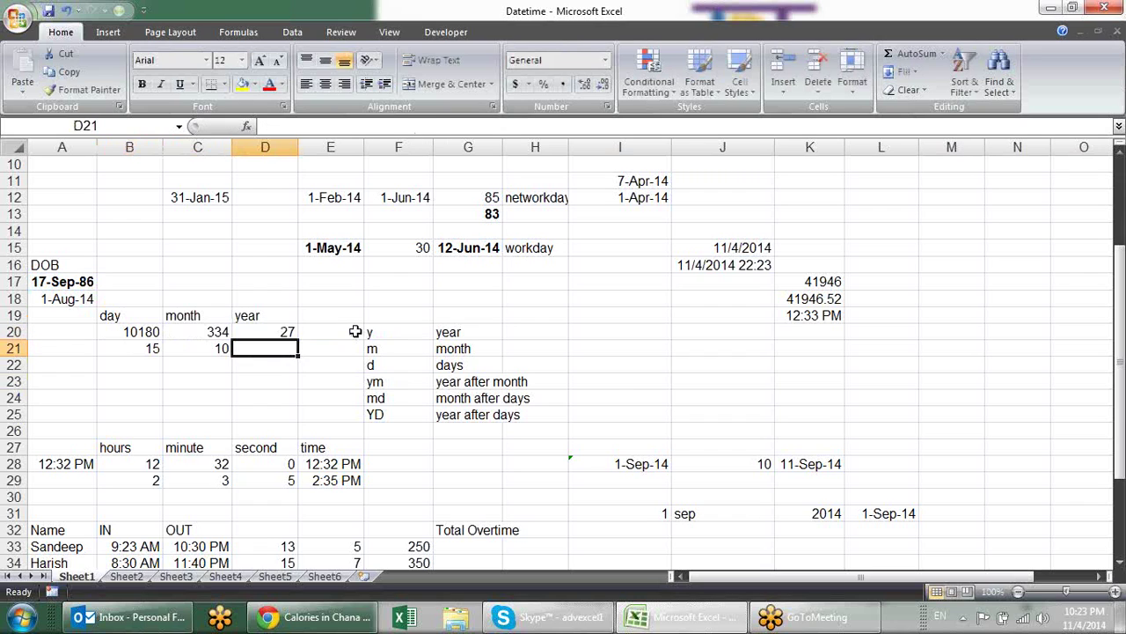
{"action": "key", "text": "ctrl+d"}
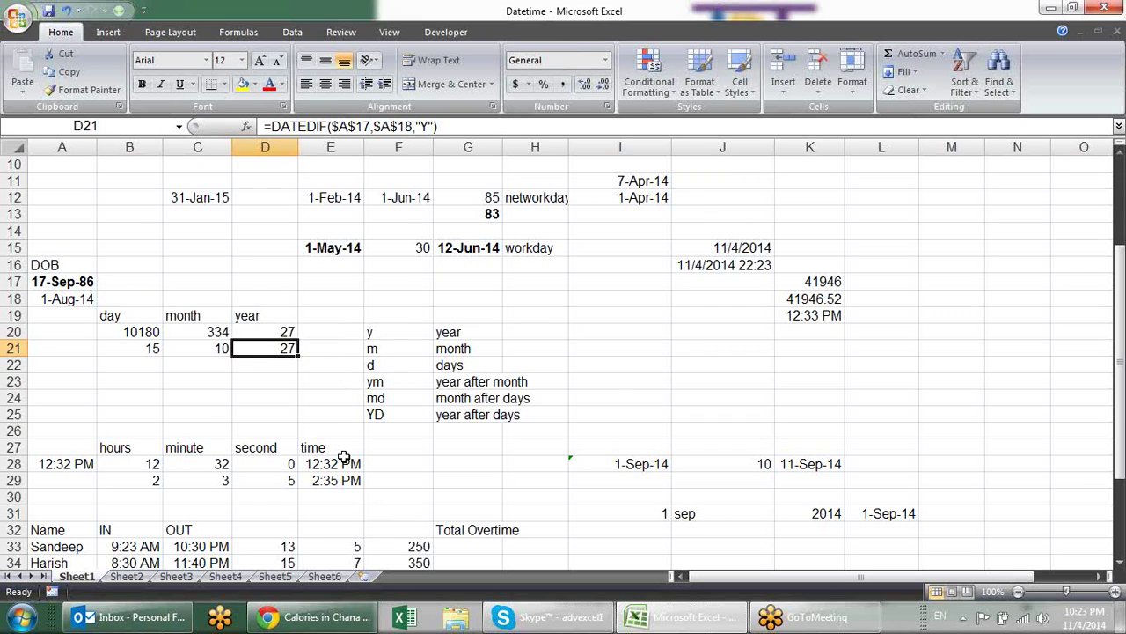
{"action": "left_click", "coordinate": [221, 348]}
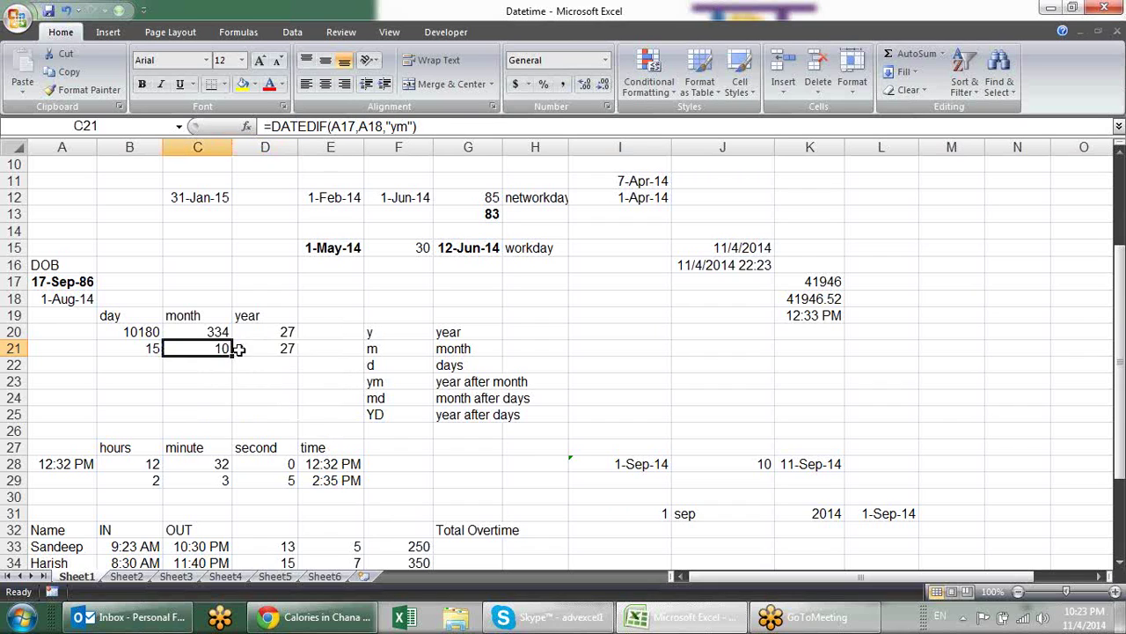
{"action": "left_click", "coordinate": [286, 350]}
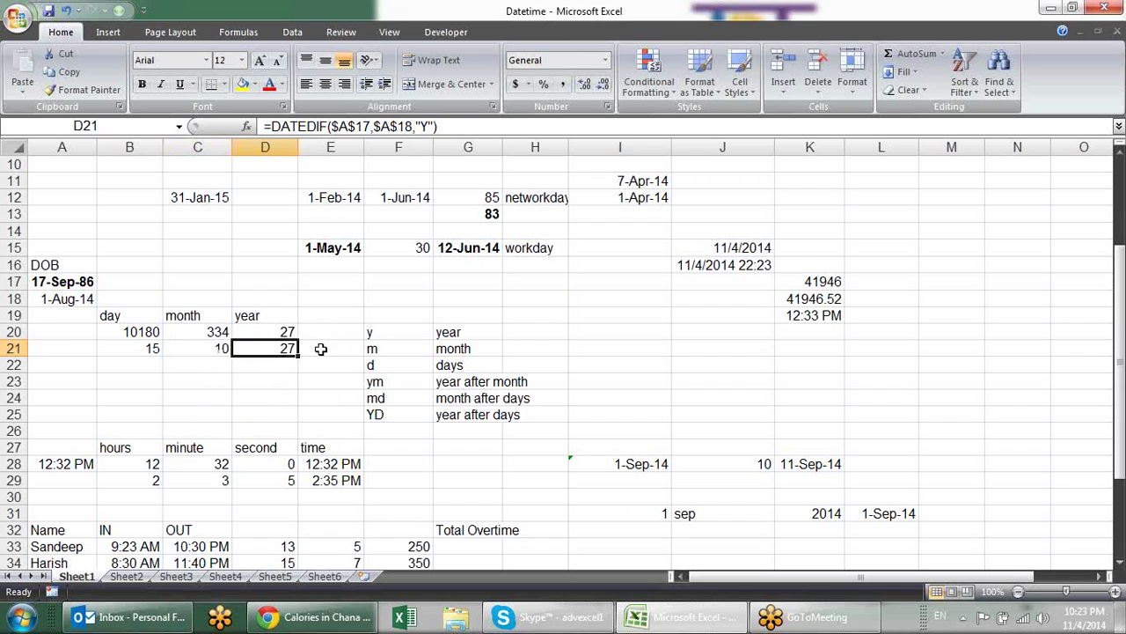
{"action": "left_click", "coordinate": [399, 416]}
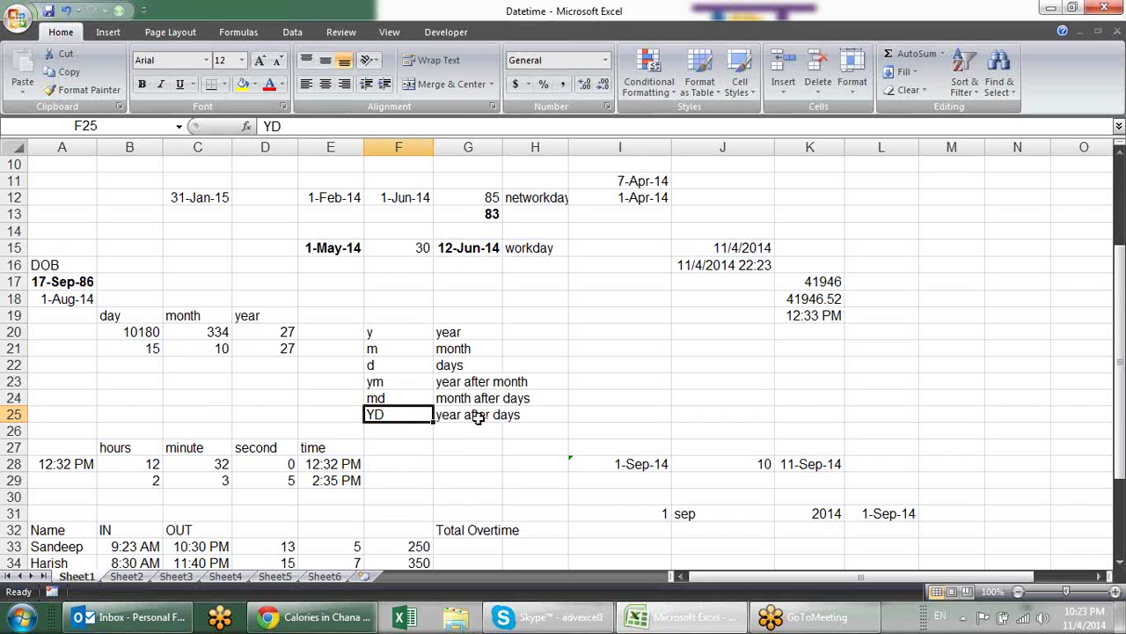
{"action": "left_click", "coordinate": [287, 349]}
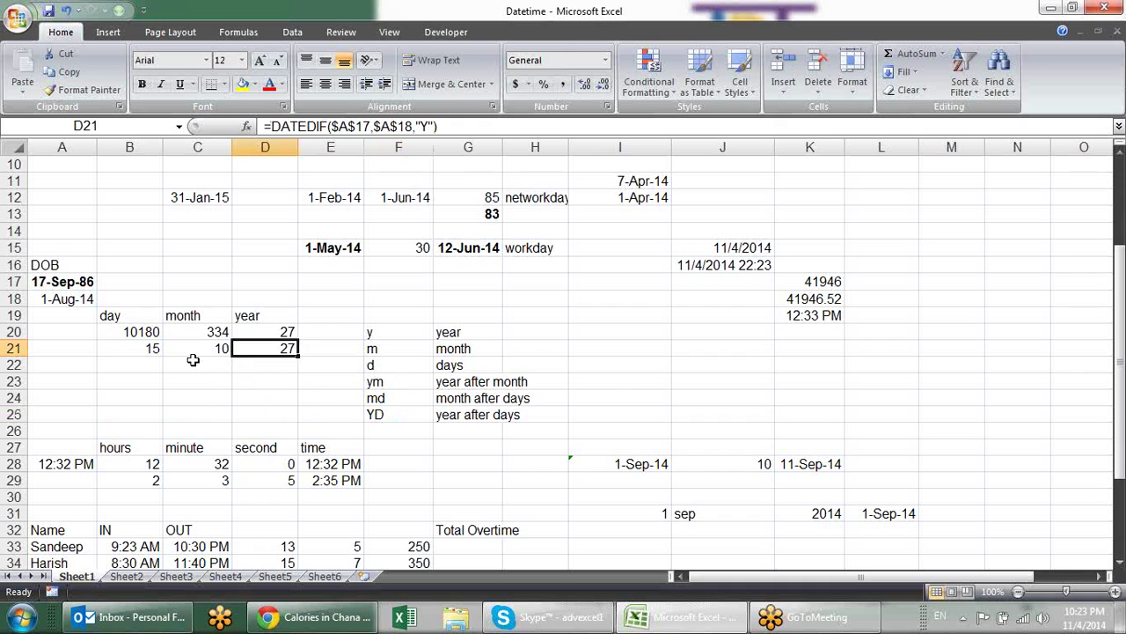
{"action": "left_click", "coordinate": [151, 365]}
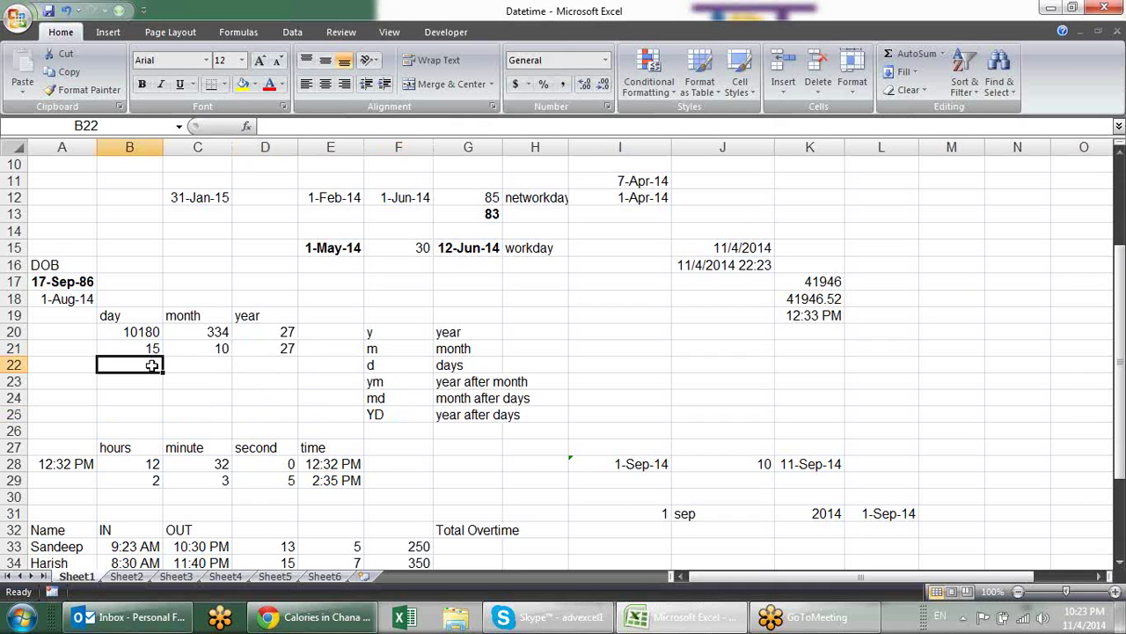
Enter =DATEDIF(A17,A18,"yd") in B22, returning 131 days.
{"action": "type", "text": "=dated"}
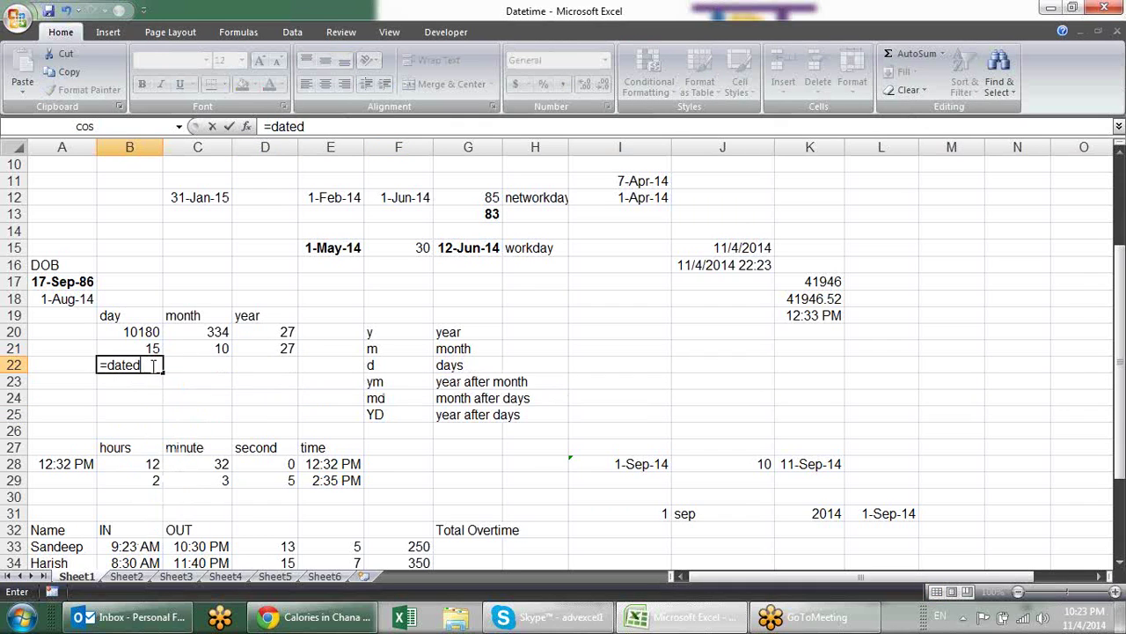
{"action": "type", "text": "if("}
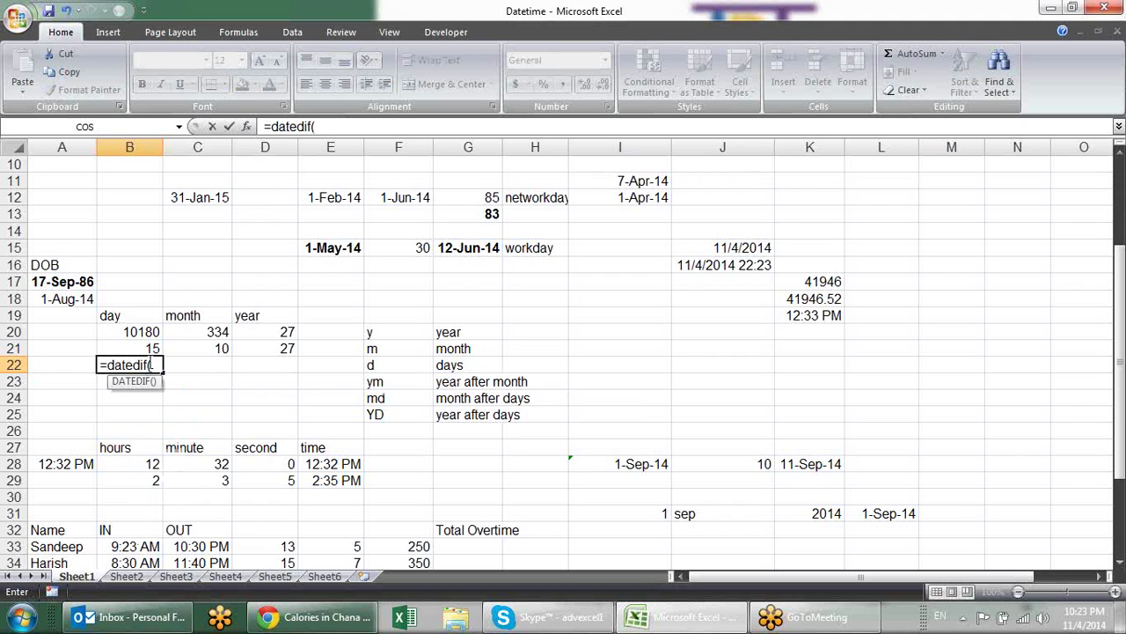
{"action": "left_click", "coordinate": [62, 287]}
{"action": "type", "text": ","}
{"action": "left_click", "coordinate": [72, 300]}
{"action": "type", "text": ",\"yd"}
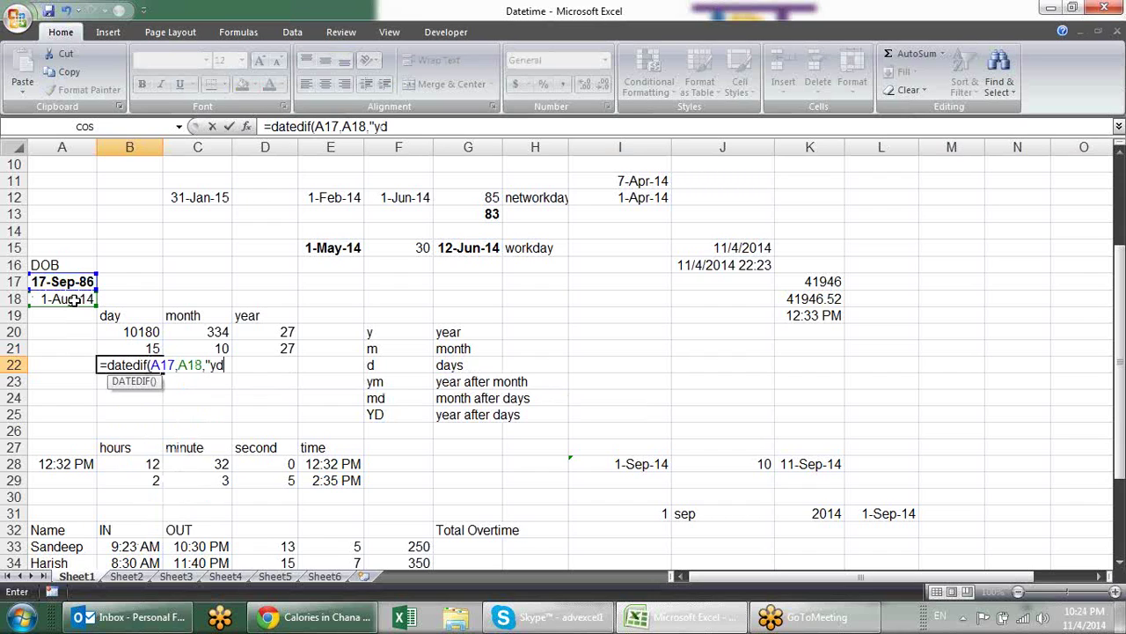
{"action": "key", "text": "Return"}
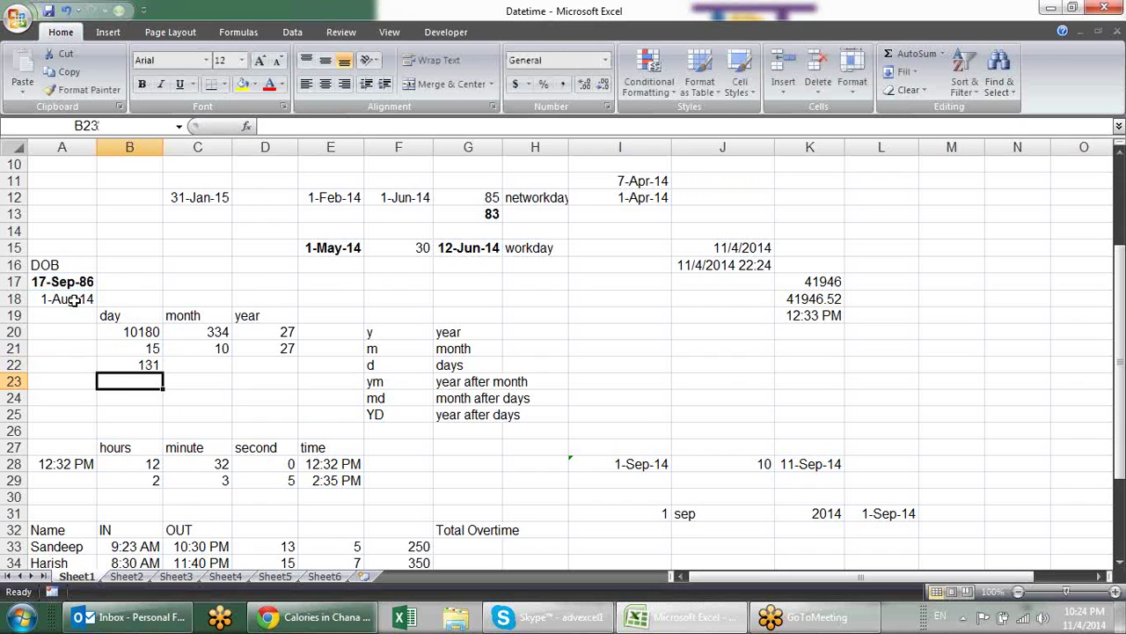
{"action": "left_click", "coordinate": [150, 364]}
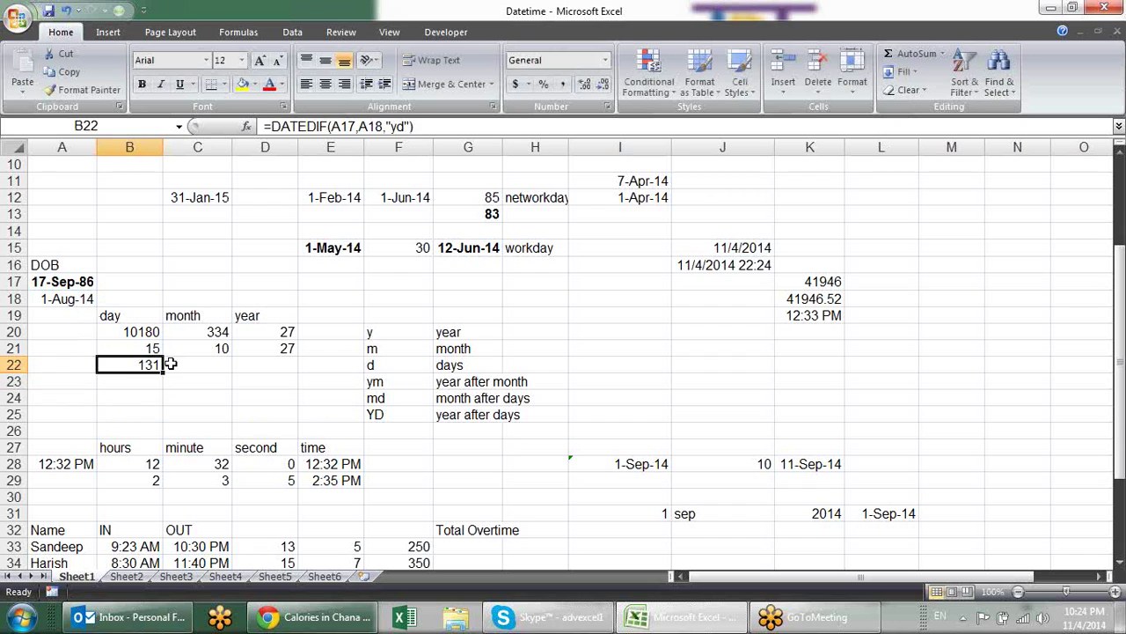
Copy the year DATEDIF formula from D21 down into D22.
{"action": "left_click", "coordinate": [308, 349]}
{"action": "left_click", "coordinate": [287, 349]}
{"action": "left_click", "coordinate": [287, 362]}
{"action": "key", "text": "ctrl+d"}
{"action": "left_click", "coordinate": [304, 396]}
{"action": "left_click", "coordinate": [286, 362]}
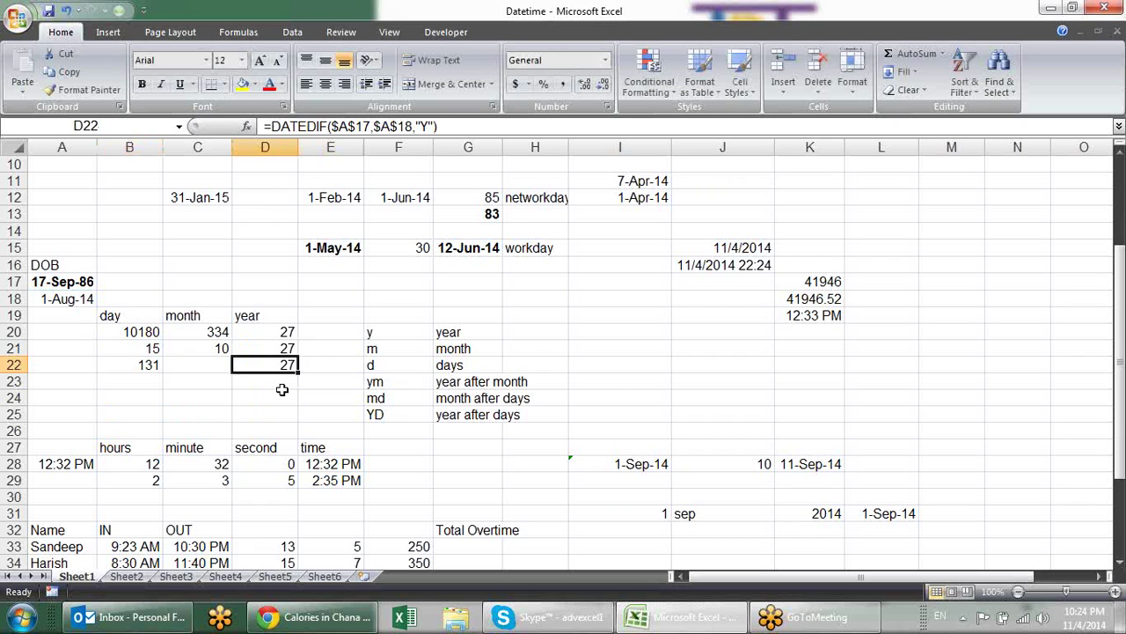
Bold the unit legend in F20:G25.
{"action": "left_click_drag", "start_coordinate": [398, 332], "coordinate": [463, 414]}
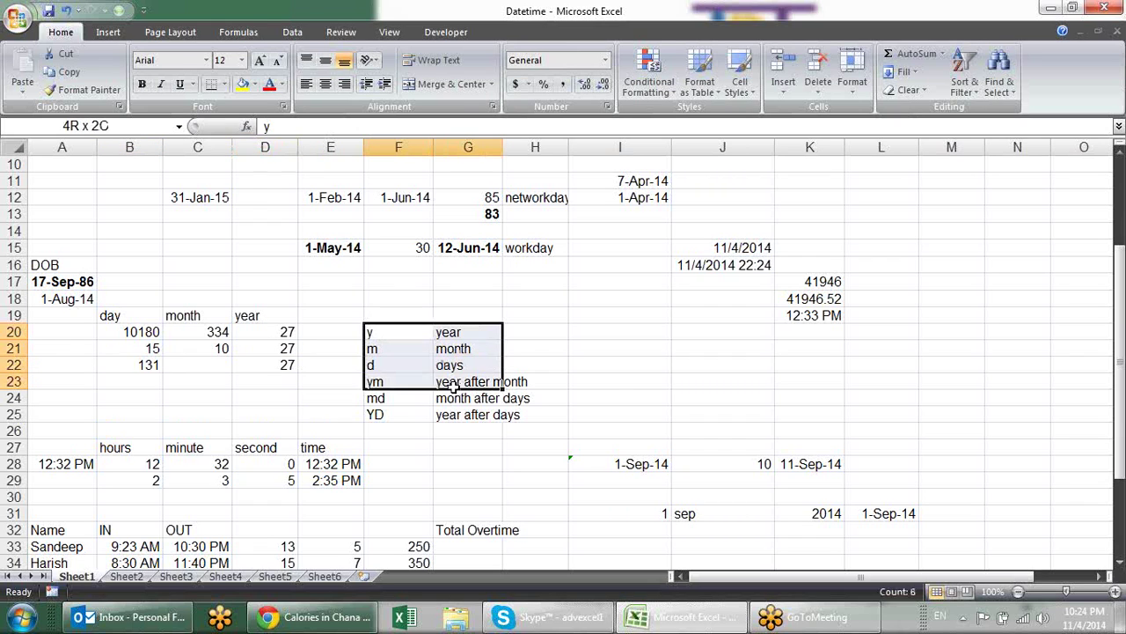
{"action": "key", "text": "ctrl+b"}
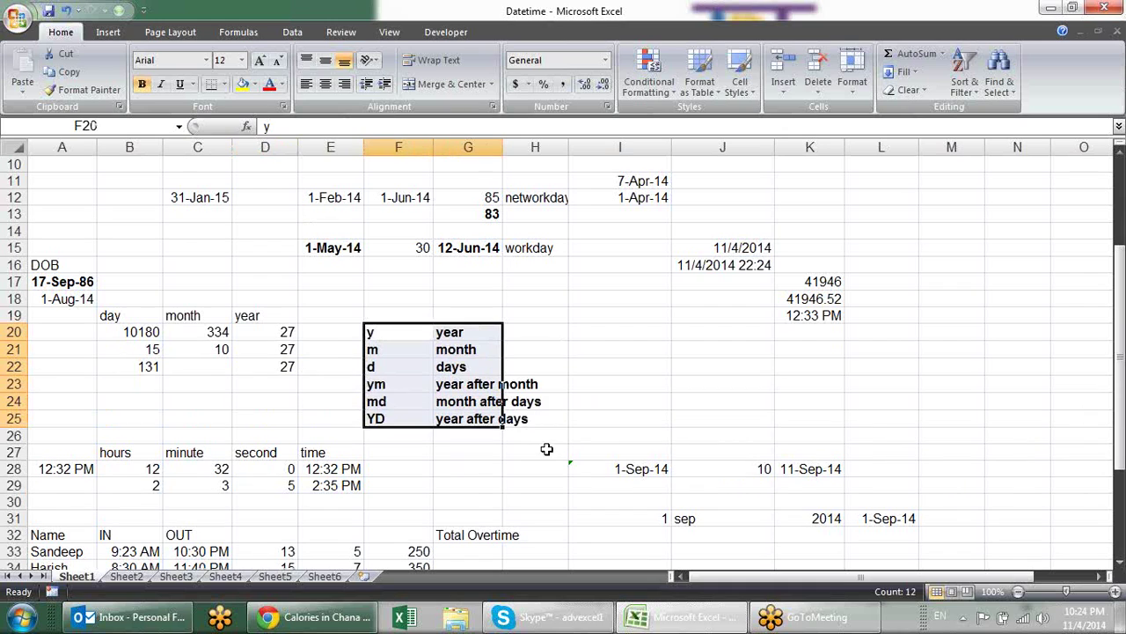
{"action": "left_click", "coordinate": [574, 350]}
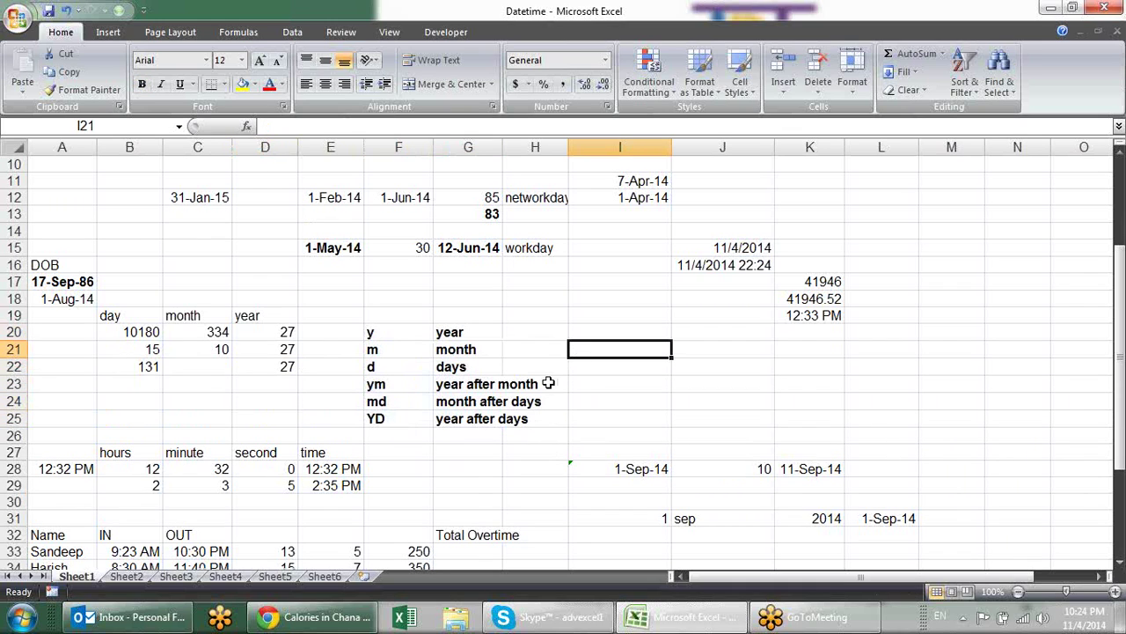
Add a bold 'datedif' heading in B18.
{"action": "left_click", "coordinate": [169, 280]}
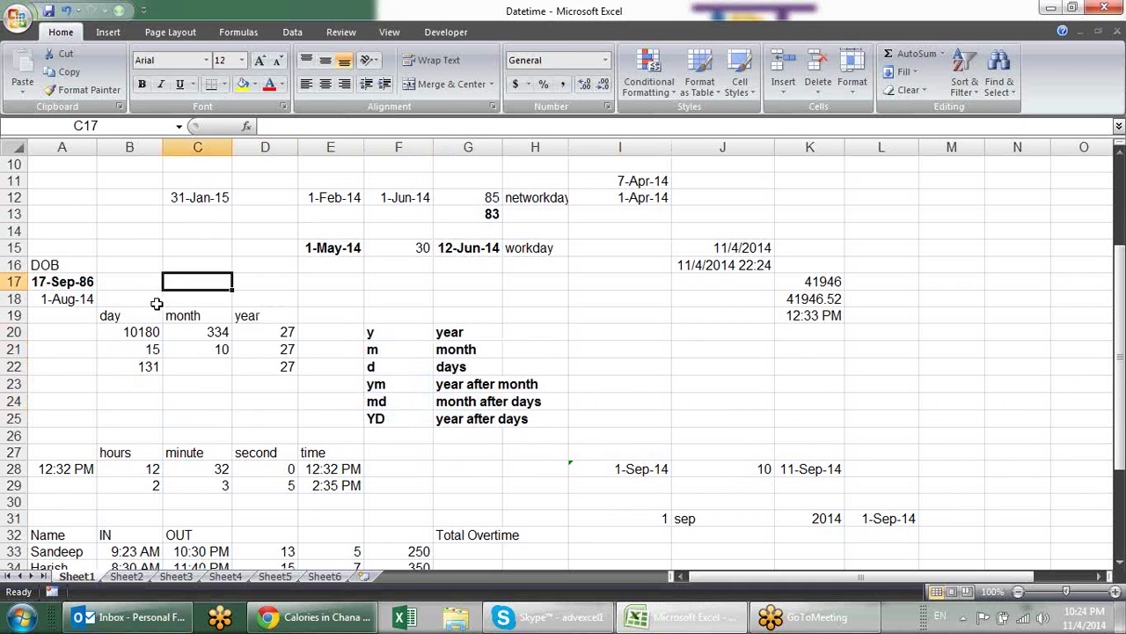
{"action": "left_click", "coordinate": [151, 298]}
{"action": "type", "text": "dated"}
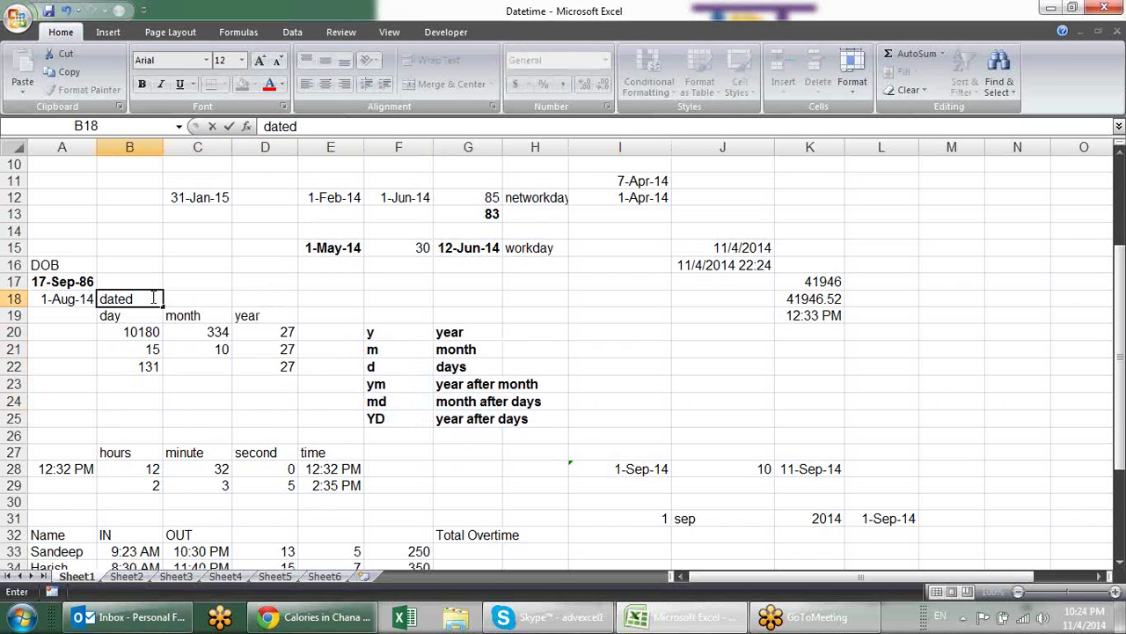
{"action": "type", "text": "if"}
{"action": "key", "text": "Return"}
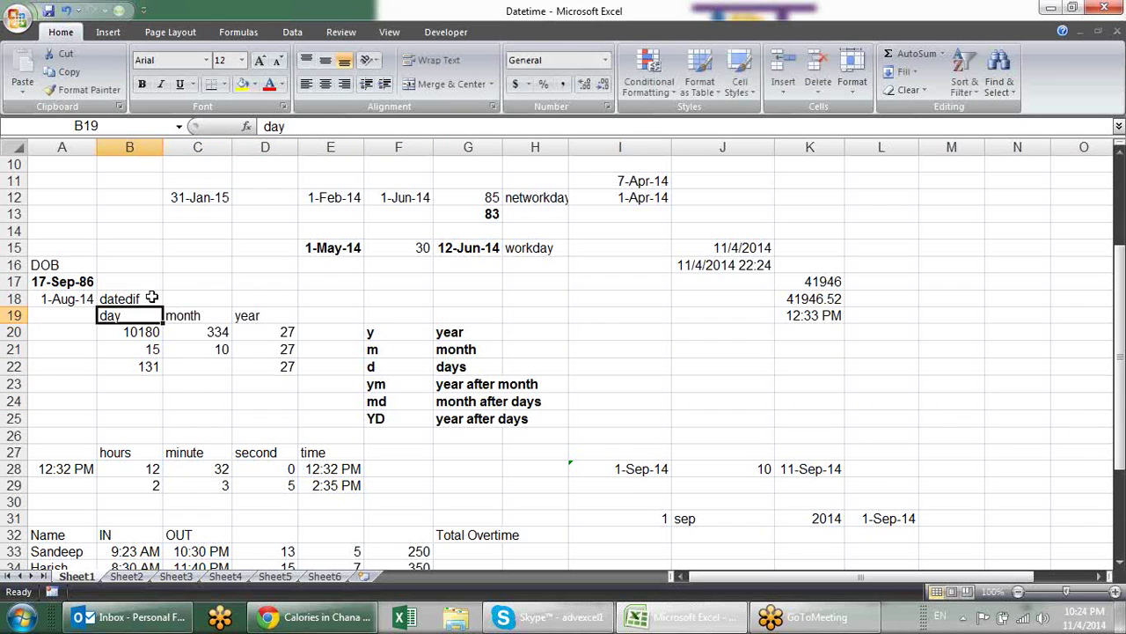
{"action": "left_click", "coordinate": [151, 297]}
{"action": "key", "text": "ctrl+b"}
{"action": "key", "text": "Down"}
{"action": "key", "text": "Down"}
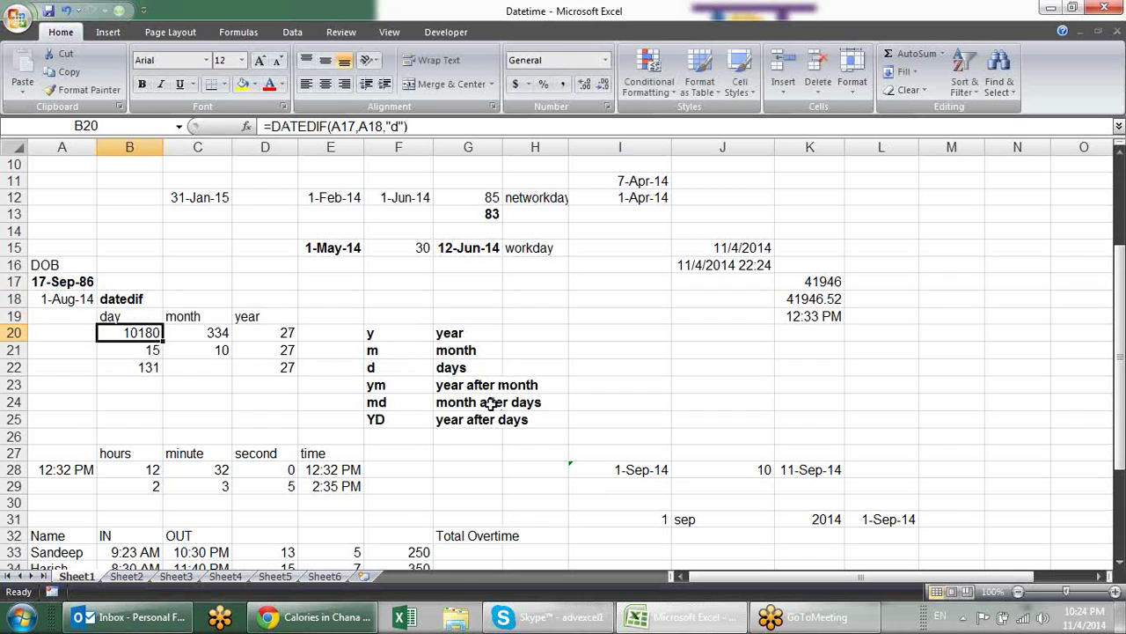
Load the Google India homepage in Chrome, then switch back to the Datetime workbook.
{"action": "left_click", "coordinate": [351, 624]}
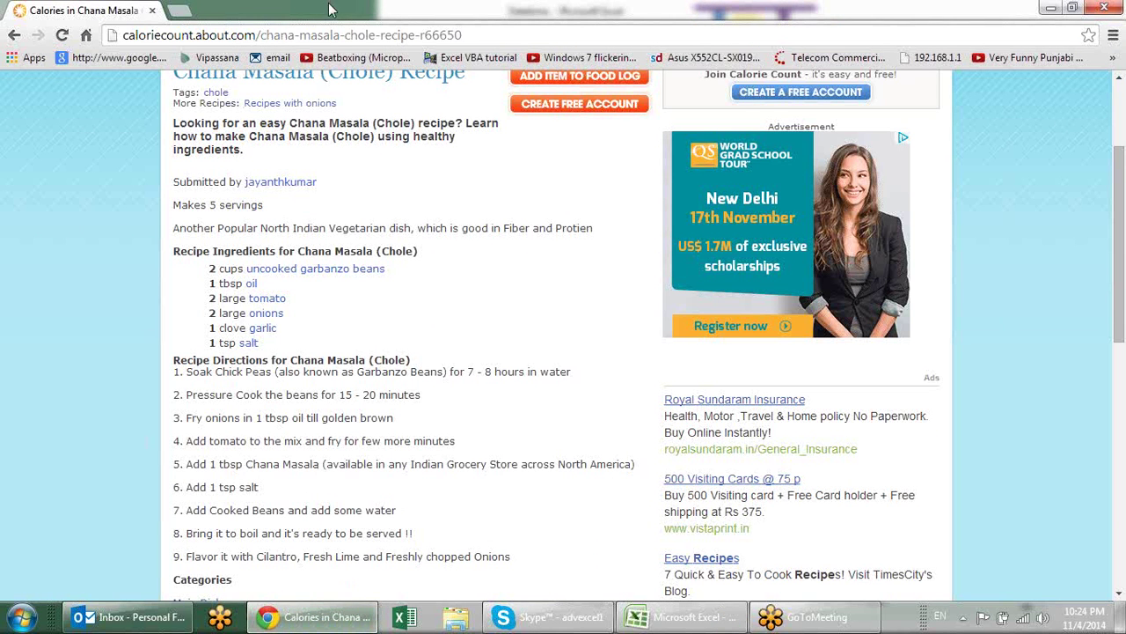
{"action": "left_click", "coordinate": [357, 33]}
{"action": "type", "text": "g"}
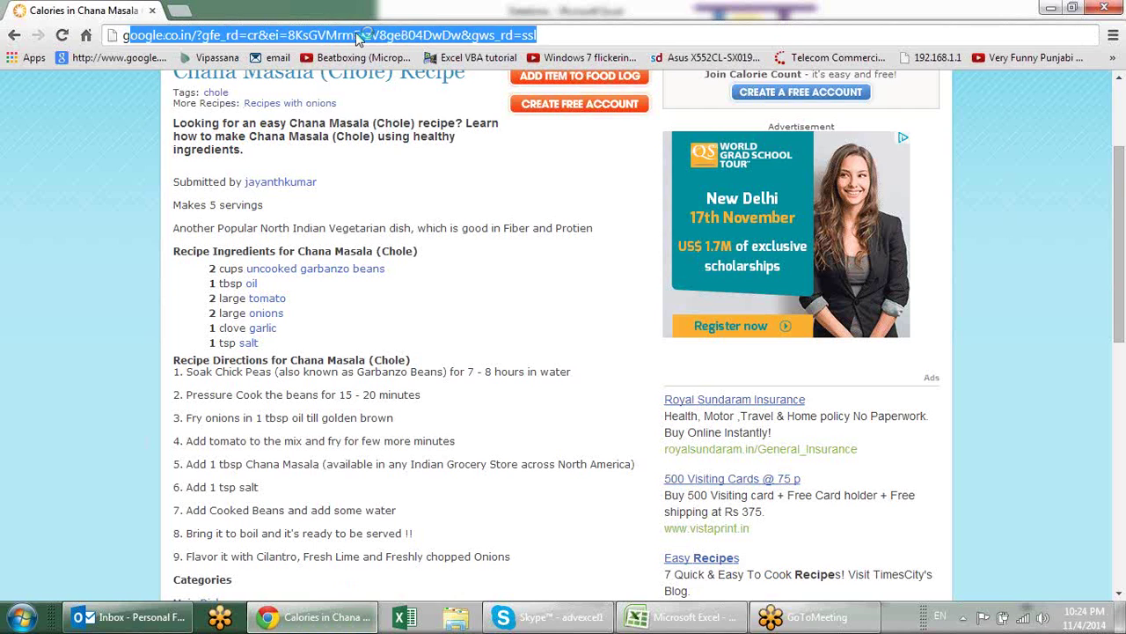
{"action": "key", "text": "Return"}
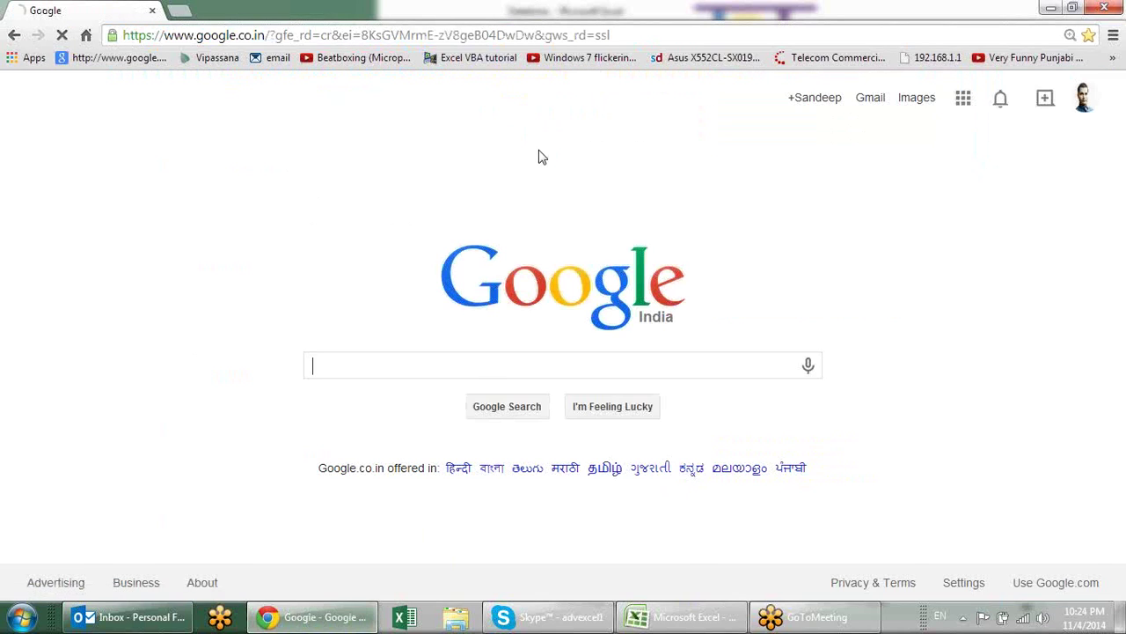
{"action": "key", "text": "alt+Tab"}
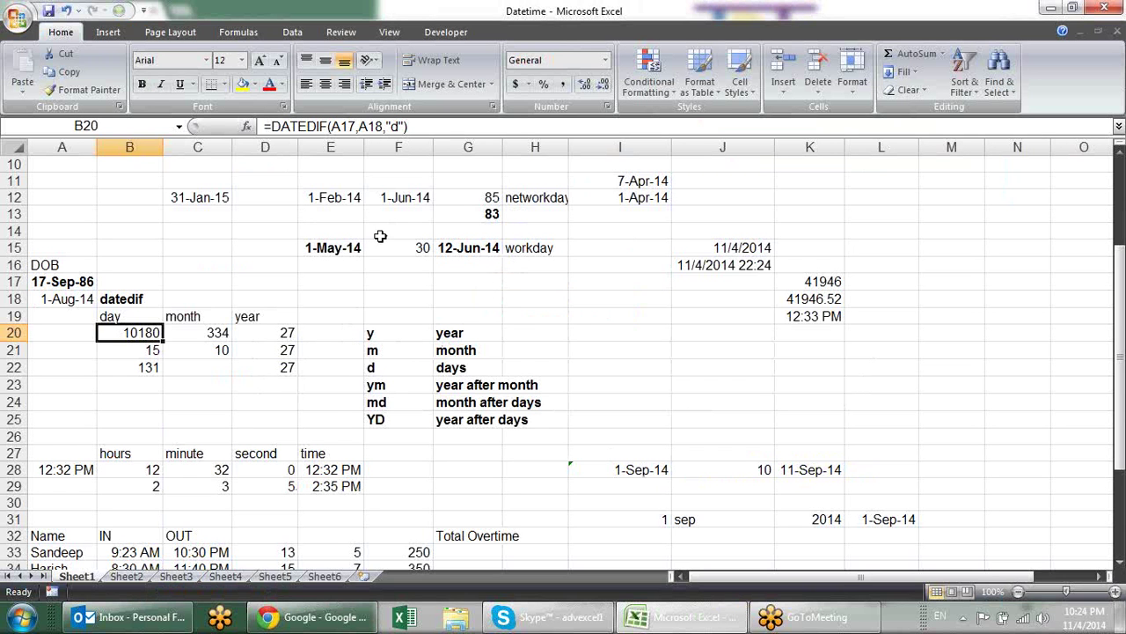
{"action": "left_click", "coordinate": [247, 126]}
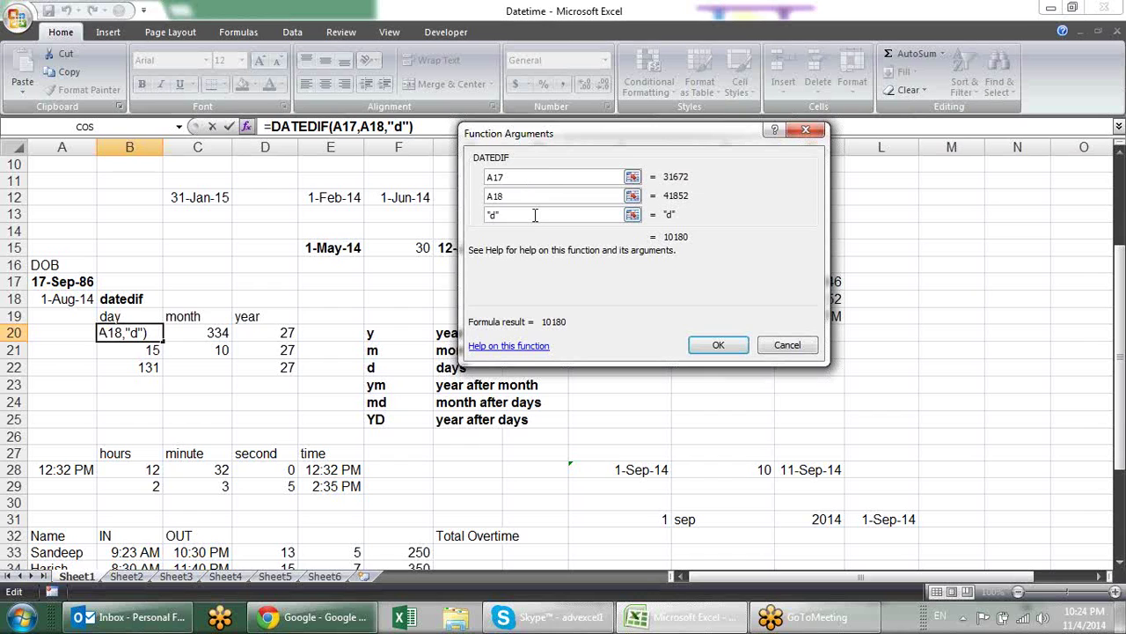
{"action": "left_click", "coordinate": [528, 345]}
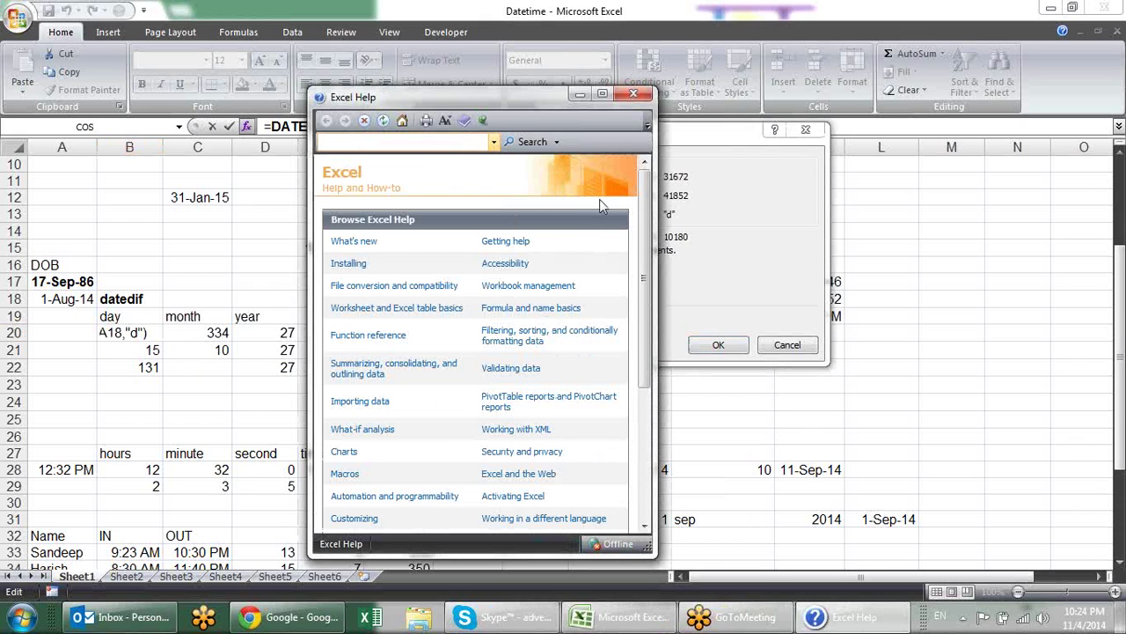
{"action": "left_click", "coordinate": [634, 94]}
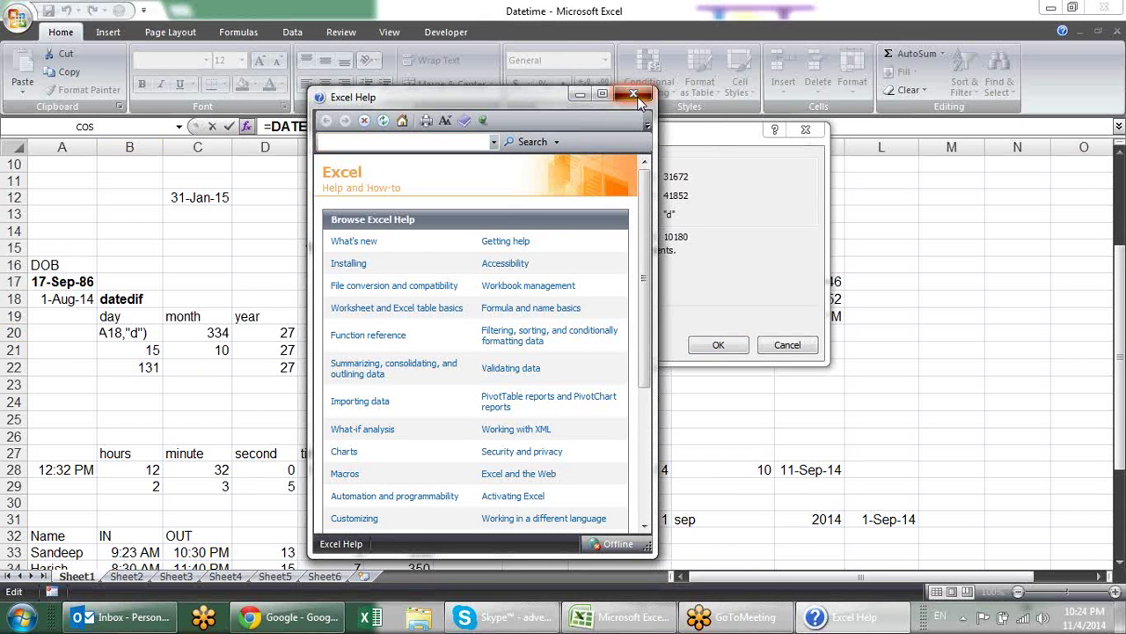
{"action": "left_click", "coordinate": [817, 137]}
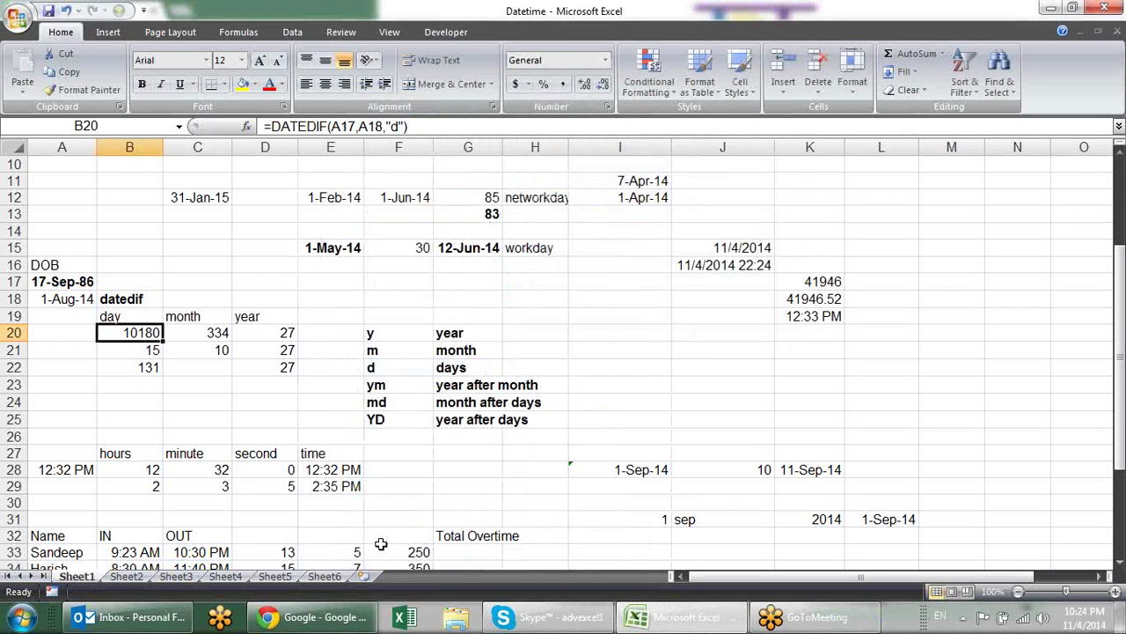
Search for 'tech on the net' and open the TechOnTheNet.com website.
{"action": "left_click", "coordinate": [370, 616]}
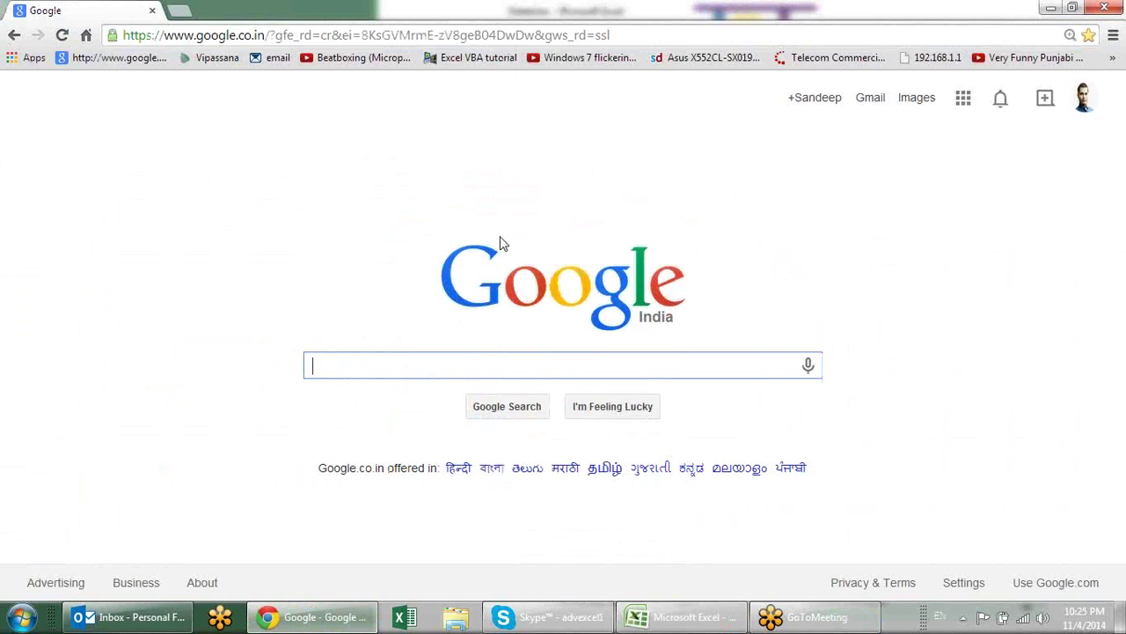
{"action": "type", "text": "tech on"}
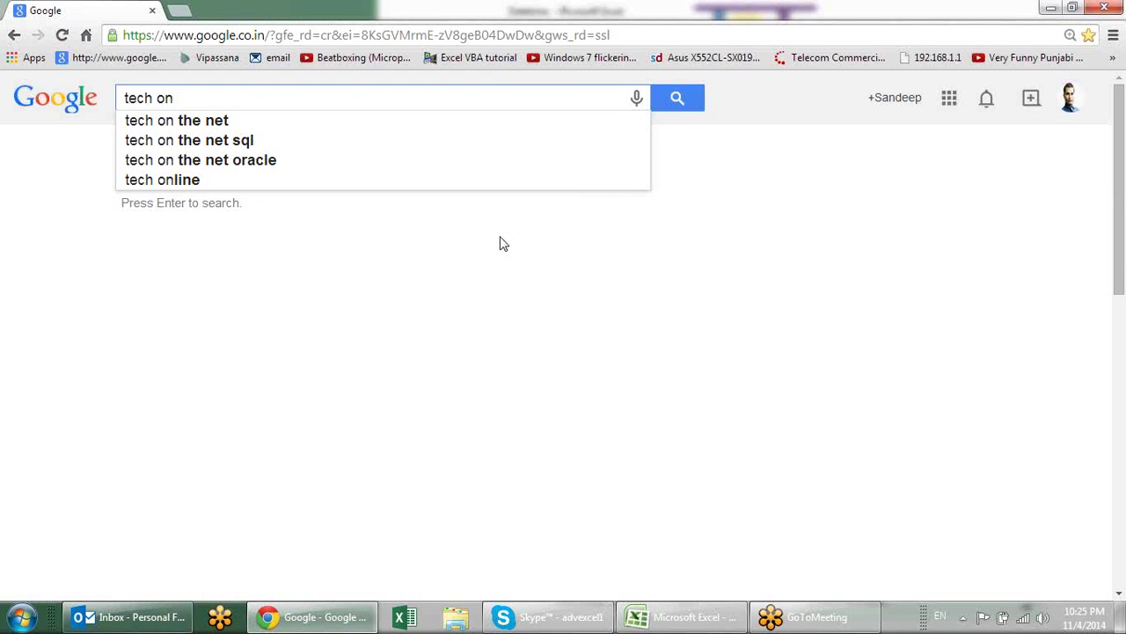
{"action": "left_click", "coordinate": [312, 120]}
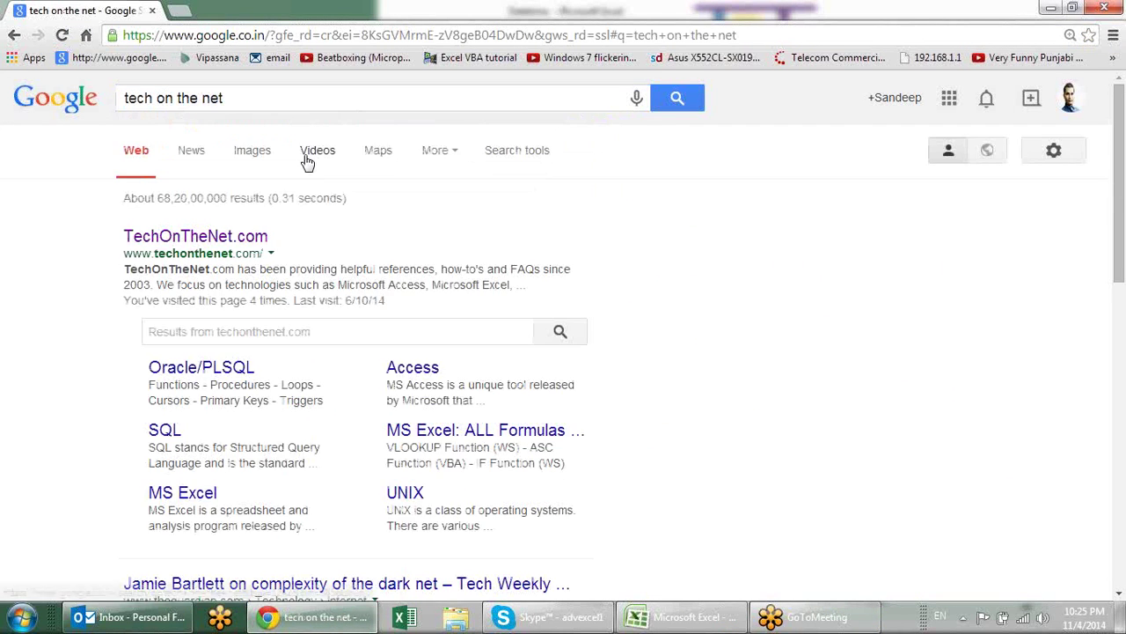
{"action": "left_click", "coordinate": [240, 247]}
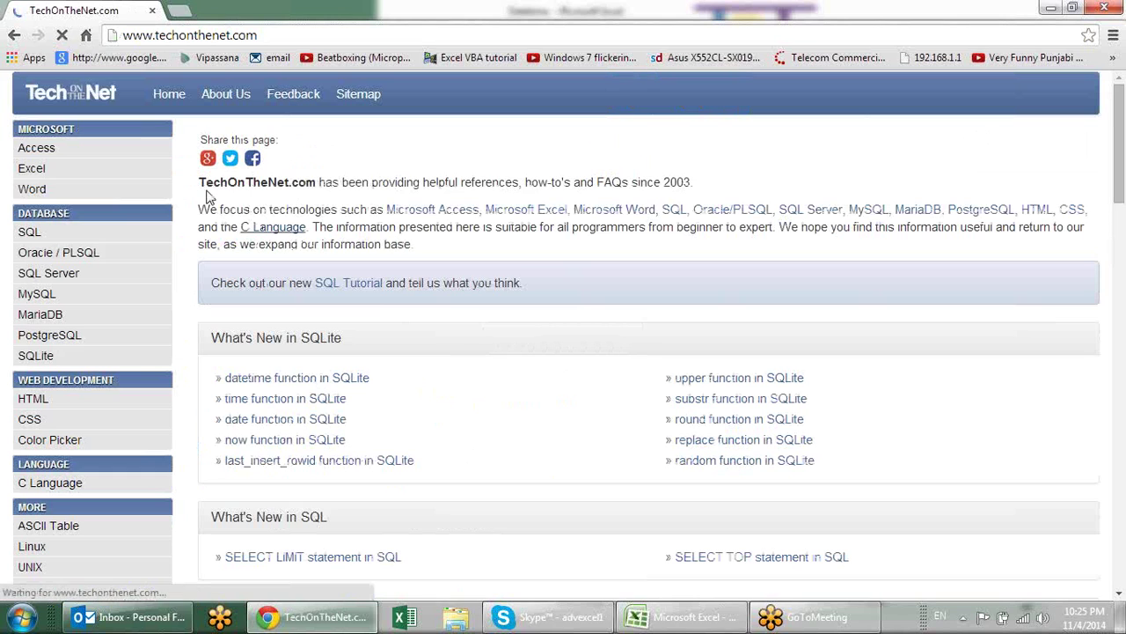
Open the MS Excel worksheet functions by category and scroll to DATE / TIME FUNCTIONS.
{"action": "left_click", "coordinate": [46, 175]}
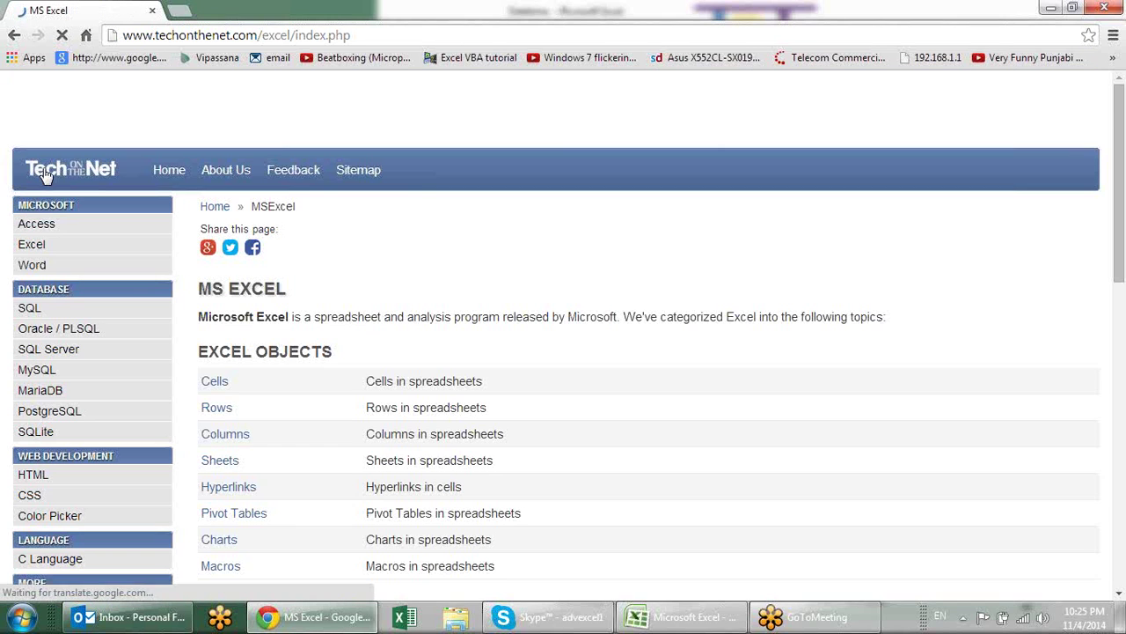
{"action": "scroll", "coordinate": [455, 224], "scroll_direction": "down", "scroll_amount": 2}
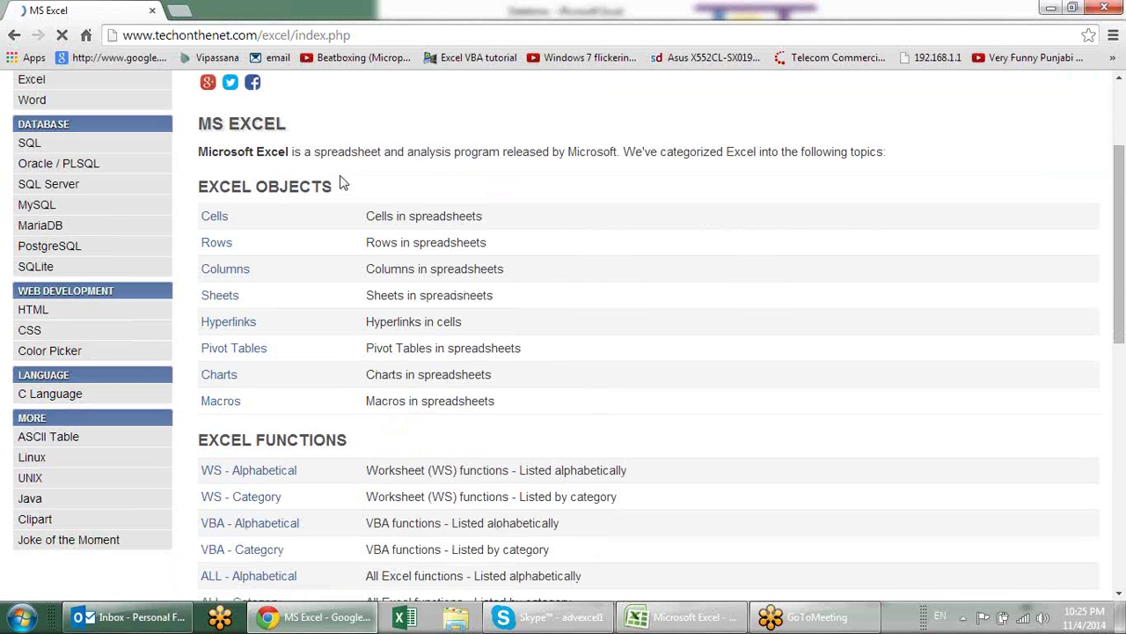
{"action": "scroll", "coordinate": [344, 183], "scroll_direction": "down", "scroll_amount": 2}
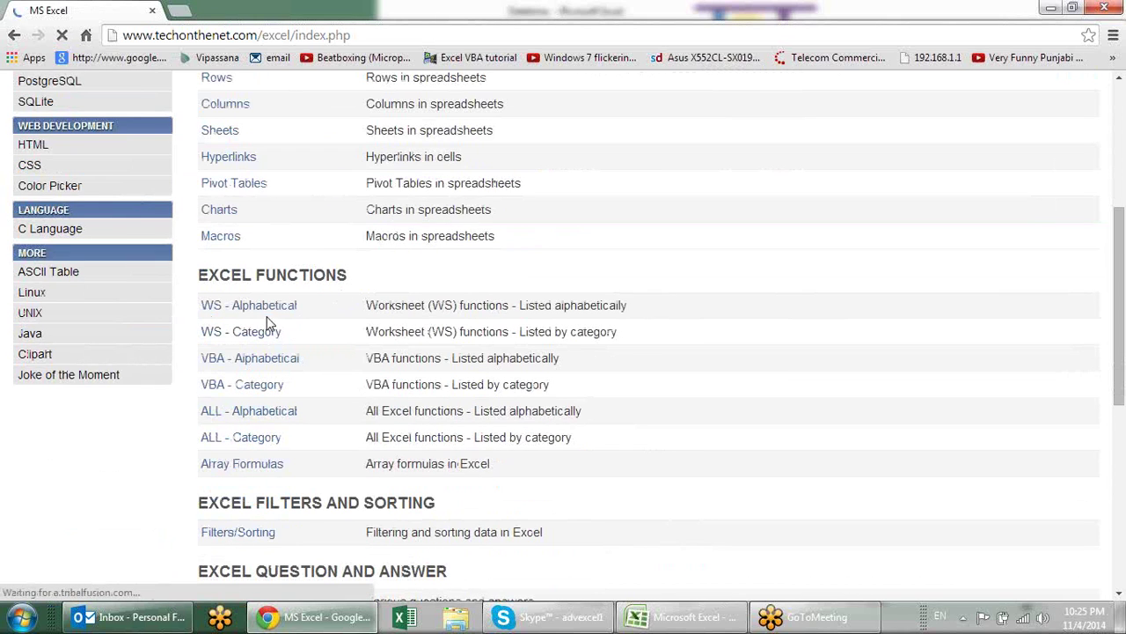
{"action": "left_click", "coordinate": [291, 308]}
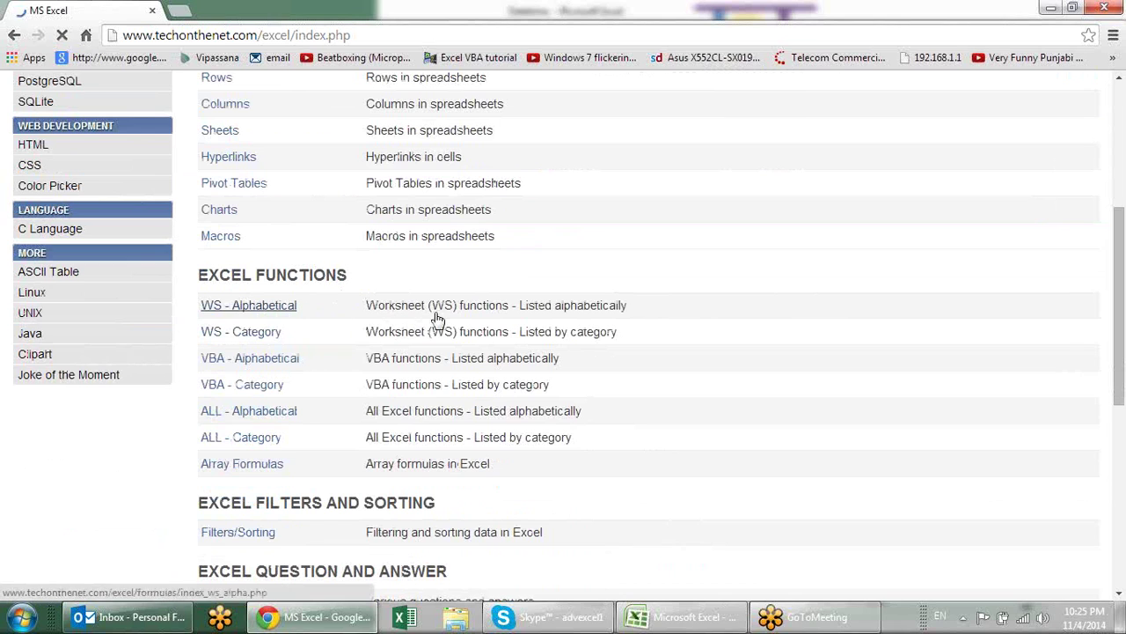
{"action": "left_click", "coordinate": [238, 333]}
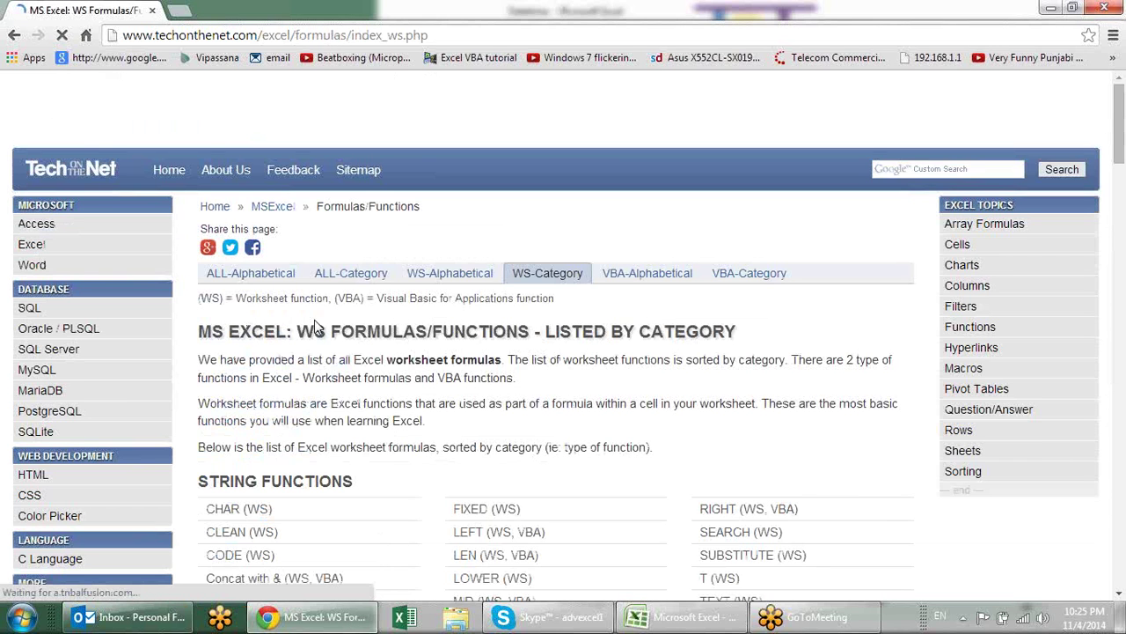
{"action": "scroll", "coordinate": [316, 327], "scroll_direction": "down", "scroll_amount": 2}
{"action": "left_click_drag", "start_coordinate": [231, 315], "coordinate": [318, 315]}
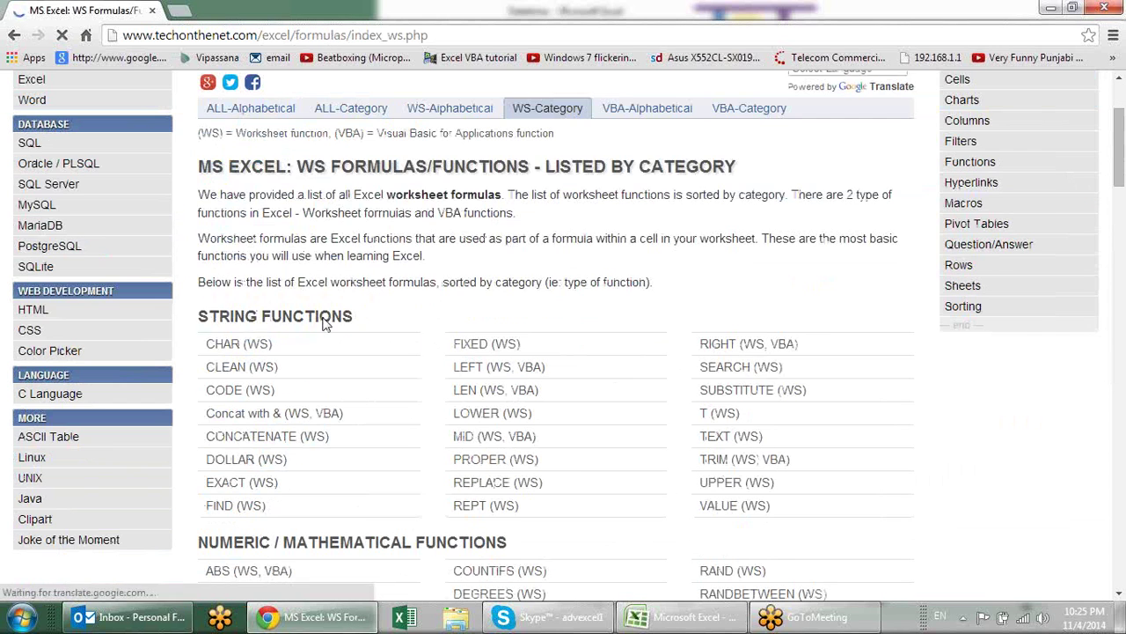
{"action": "left_click", "coordinate": [406, 324]}
{"action": "scroll", "coordinate": [407, 323], "scroll_direction": "down", "scroll_amount": 3}
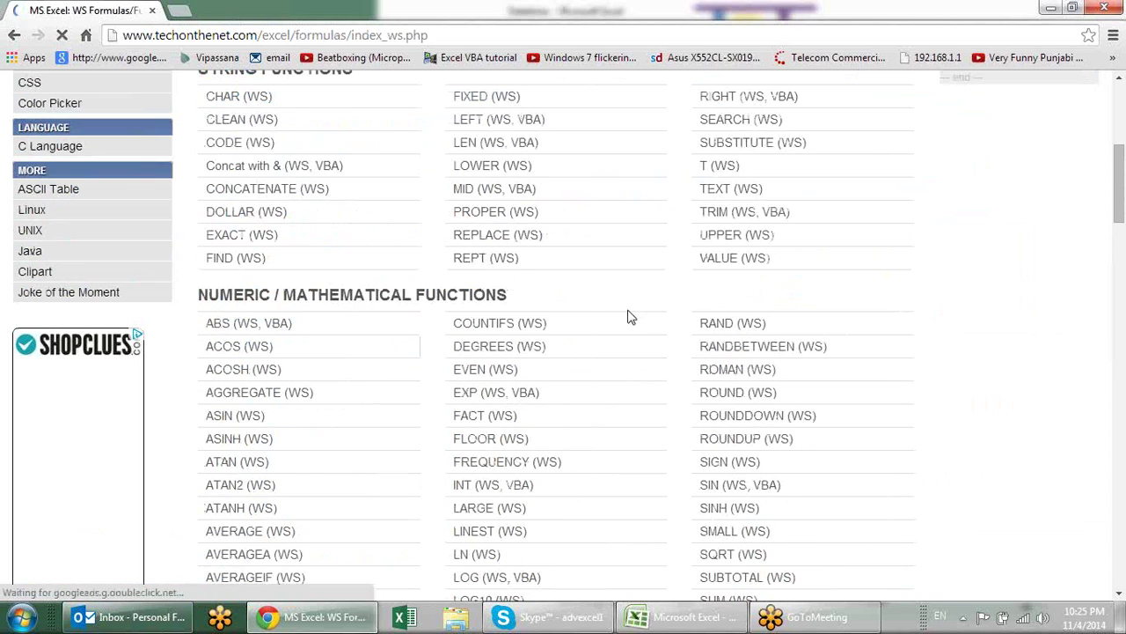
{"action": "scroll", "coordinate": [627, 324], "scroll_direction": "down", "scroll_amount": 1}
{"action": "scroll", "coordinate": [621, 335], "scroll_direction": "down", "scroll_amount": 4}
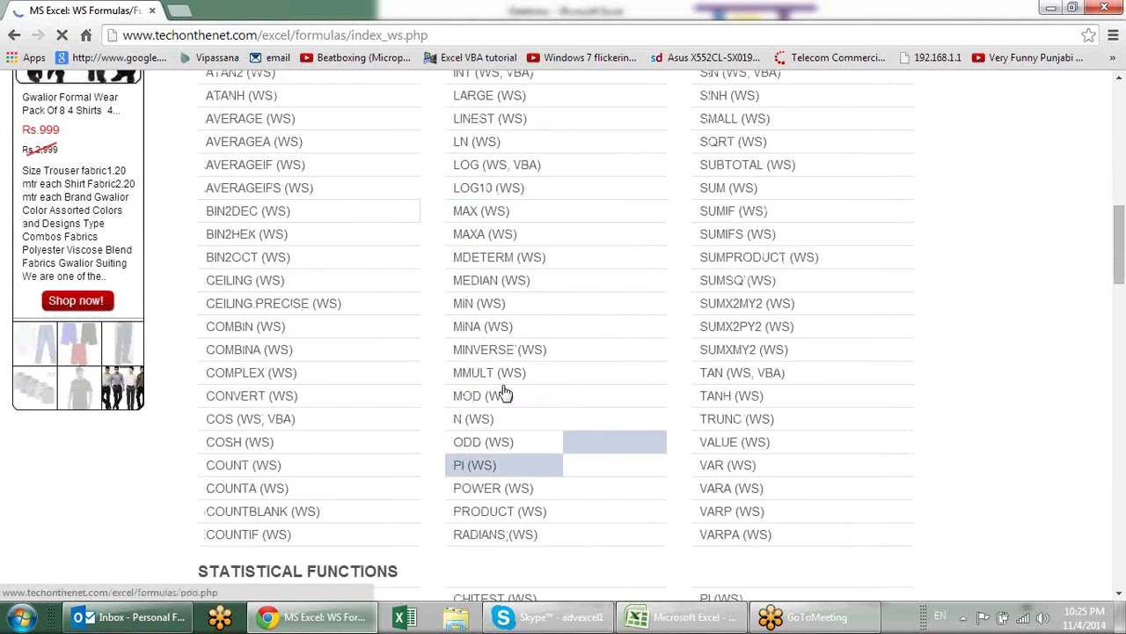
{"action": "scroll", "coordinate": [422, 357], "scroll_direction": "down", "scroll_amount": 3}
{"action": "scroll", "coordinate": [595, 369], "scroll_direction": "down", "scroll_amount": 4}
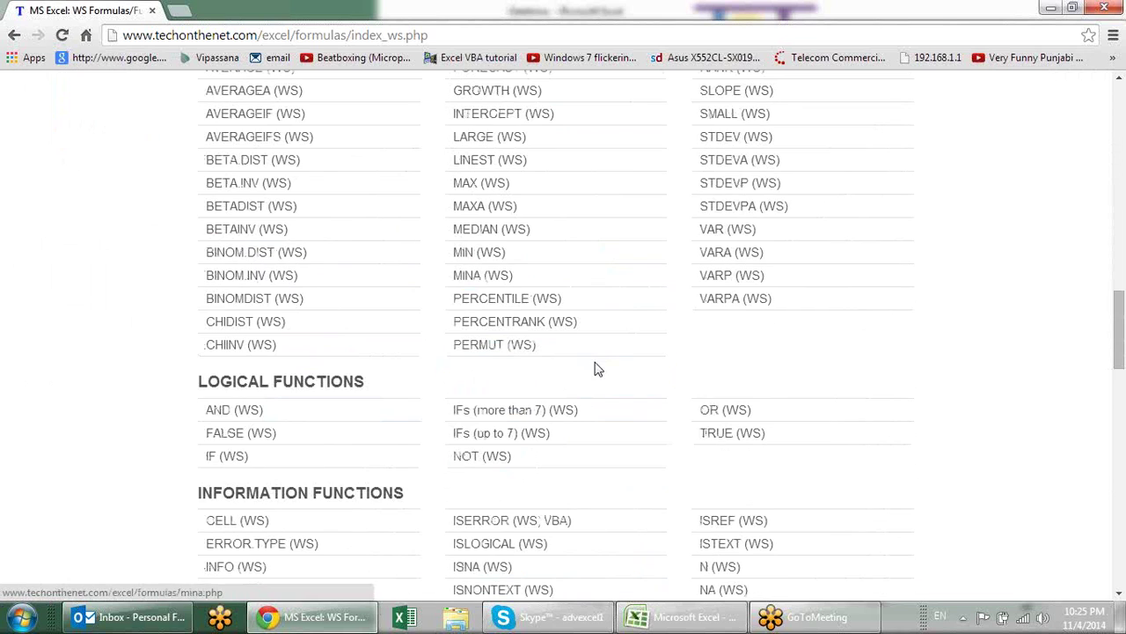
{"action": "scroll", "coordinate": [545, 430], "scroll_direction": "down", "scroll_amount": 3}
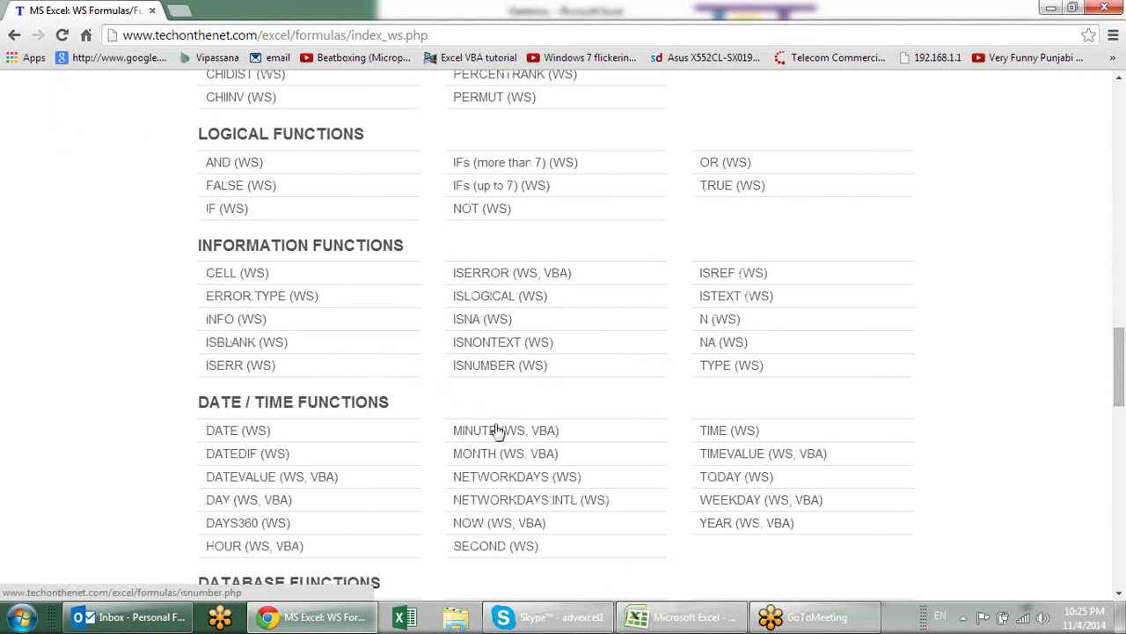
{"action": "scroll", "coordinate": [497, 430], "scroll_direction": "down", "scroll_amount": 2}
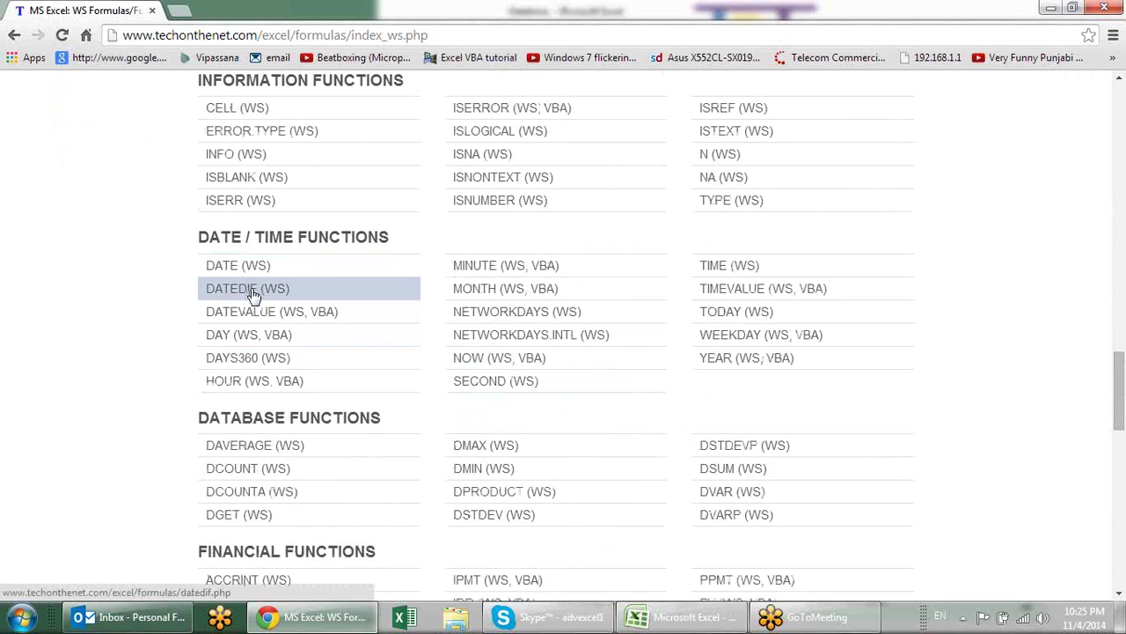
Open the DATEDIF reference page and mark its interval argument and interval code table.
{"action": "left_click", "coordinate": [253, 294]}
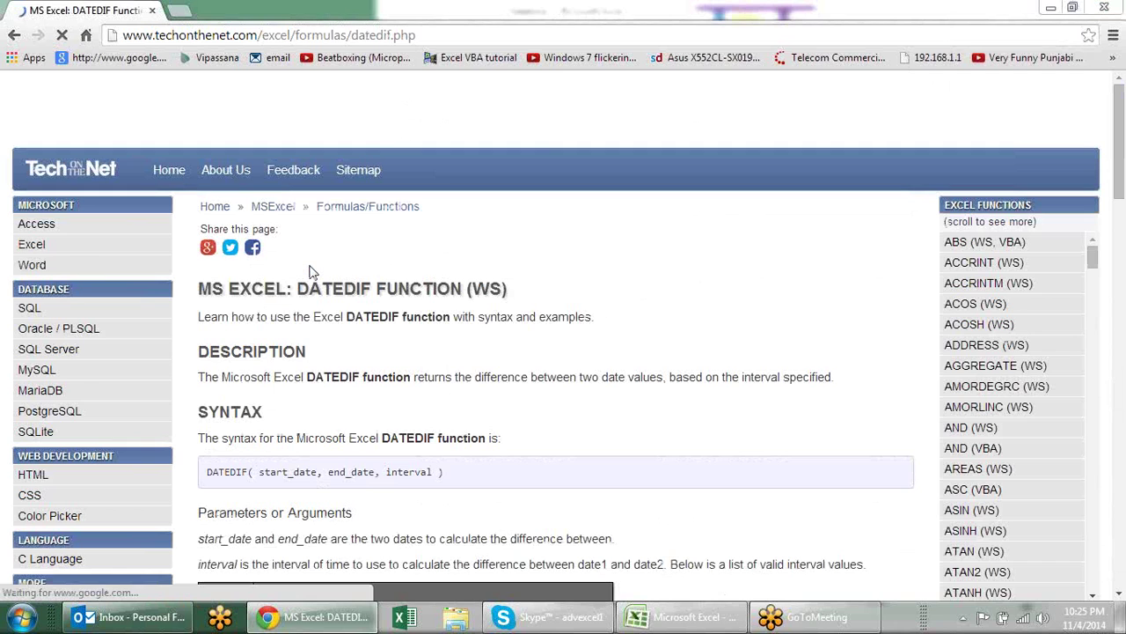
{"action": "scroll", "coordinate": [310, 271], "scroll_direction": "down", "scroll_amount": 3}
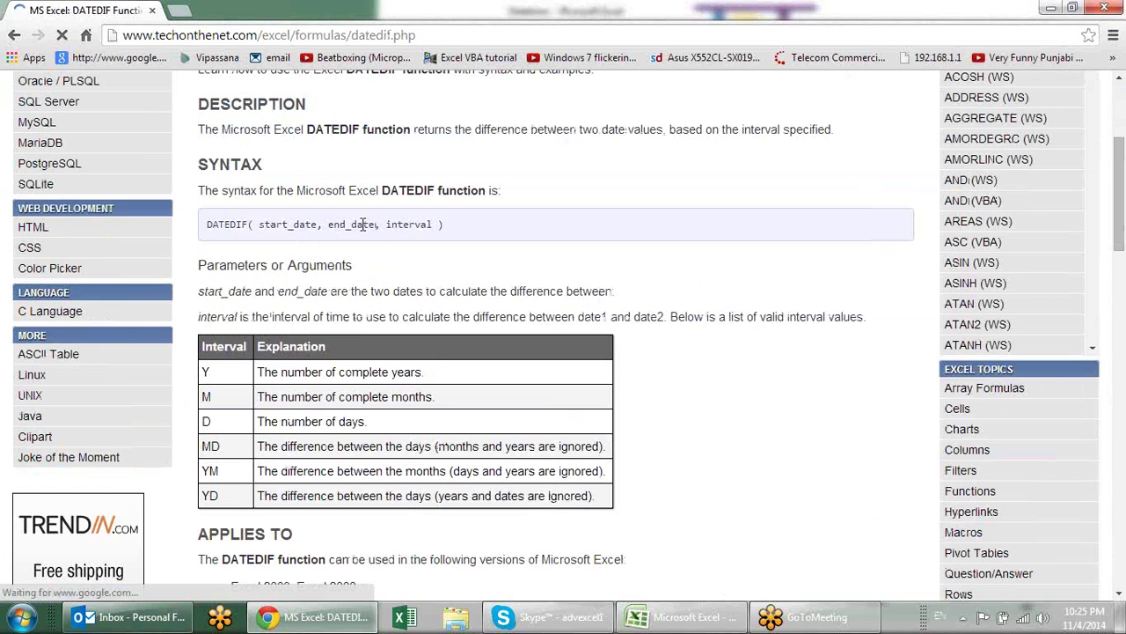
{"action": "left_click_drag", "start_coordinate": [399, 225], "coordinate": [428, 226]}
{"action": "left_click_drag", "start_coordinate": [227, 383], "coordinate": [381, 493]}
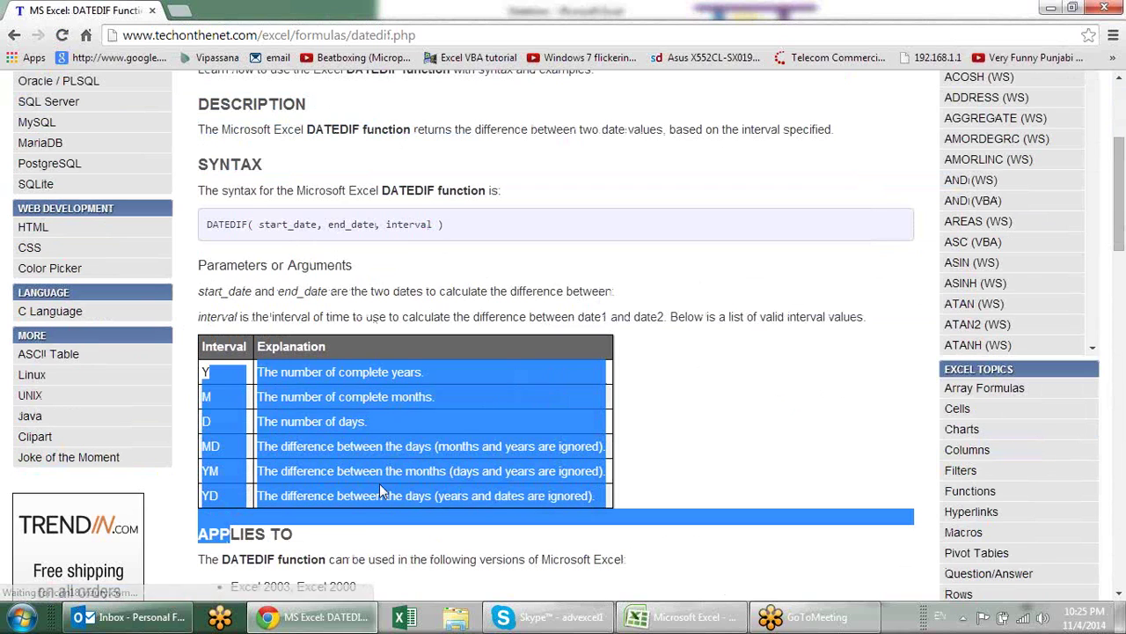
{"action": "left_click", "coordinate": [421, 395]}
Read through the DATEDIF examples, then minimize Chrome to return to the Datetime workbook.
{"action": "scroll", "coordinate": [420, 395], "scroll_direction": "down", "scroll_amount": 4}
{"action": "scroll", "coordinate": [421, 395], "scroll_direction": "down", "scroll_amount": 3}
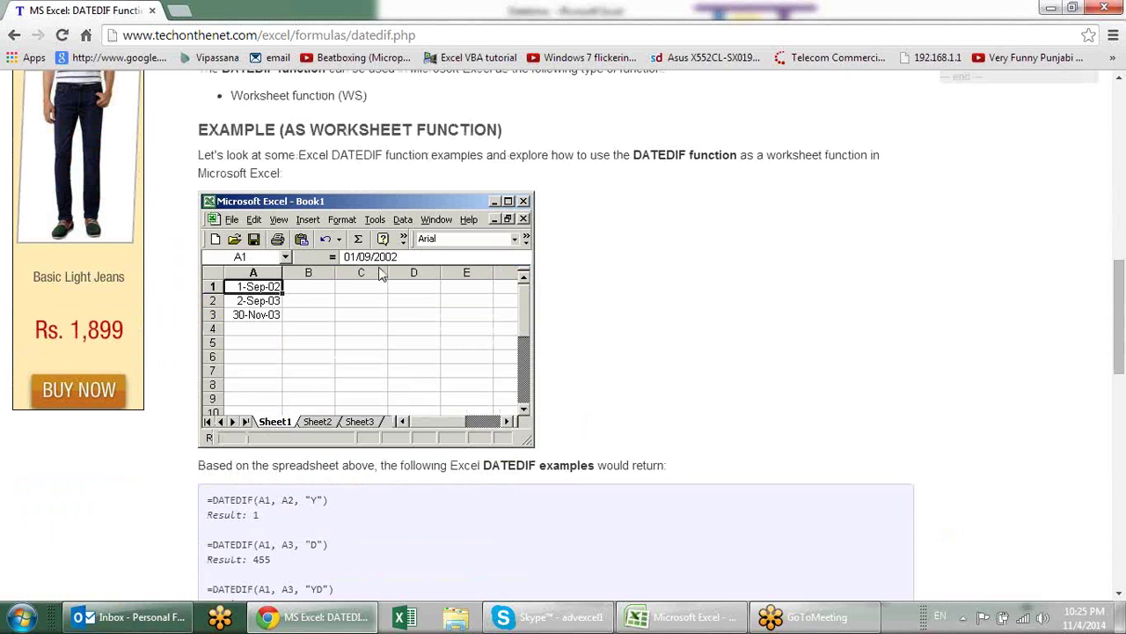
{"action": "scroll", "coordinate": [283, 352], "scroll_direction": "down", "scroll_amount": 2}
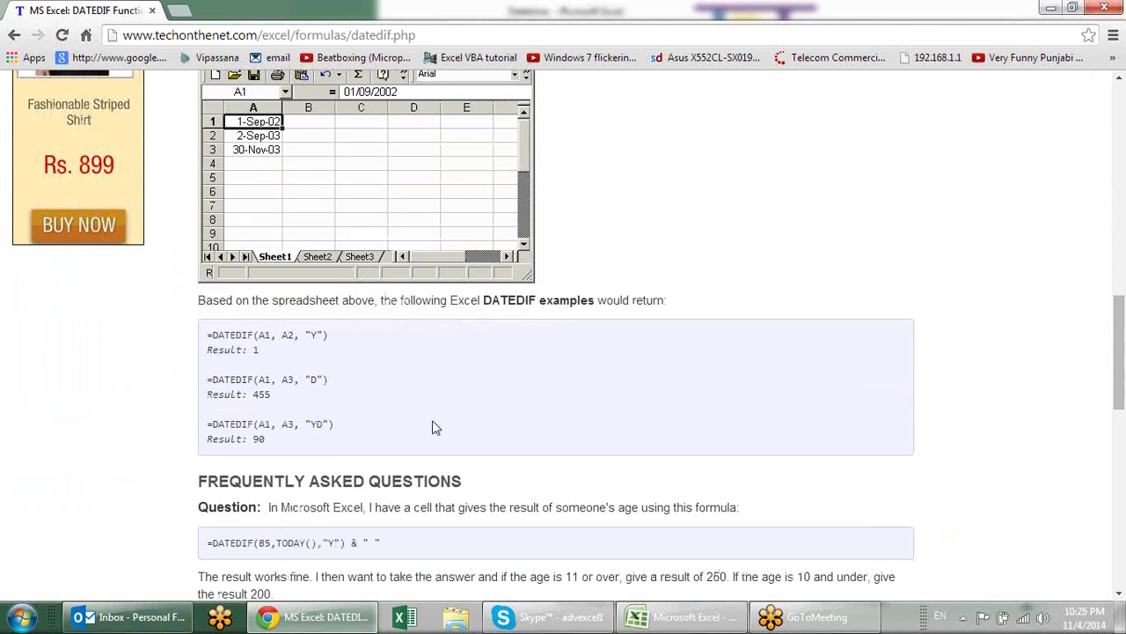
{"action": "scroll", "coordinate": [434, 428], "scroll_direction": "down", "scroll_amount": 3}
{"action": "scroll", "coordinate": [464, 400], "scroll_direction": "down", "scroll_amount": 3}
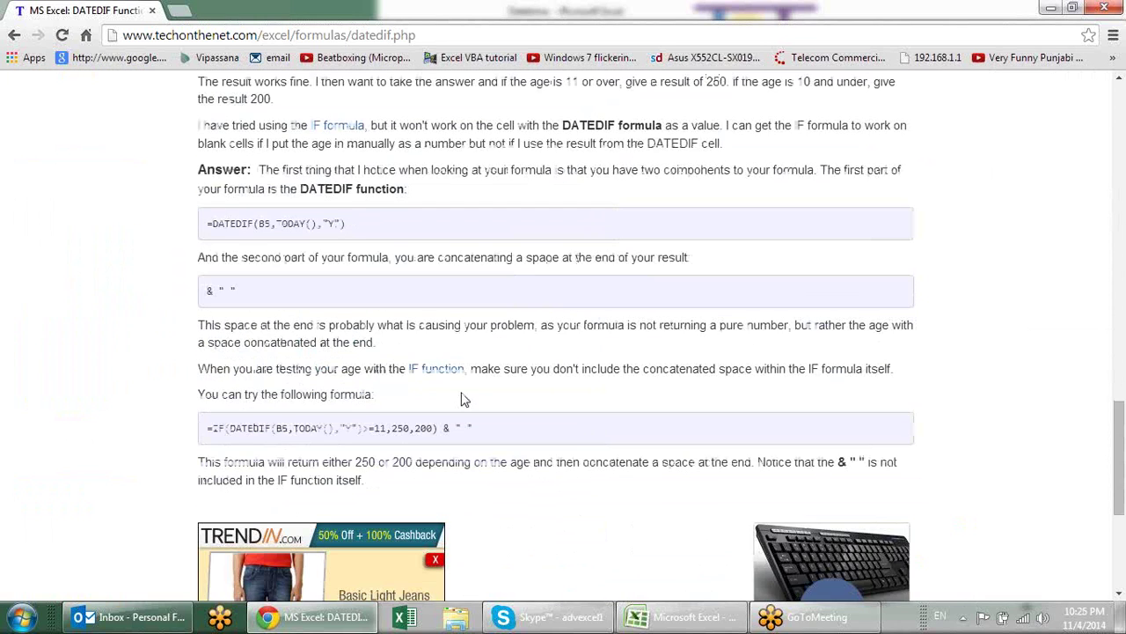
{"action": "scroll", "coordinate": [464, 400], "scroll_direction": "down", "scroll_amount": 1}
{"action": "scroll", "coordinate": [464, 400], "scroll_direction": "up", "scroll_amount": 1}
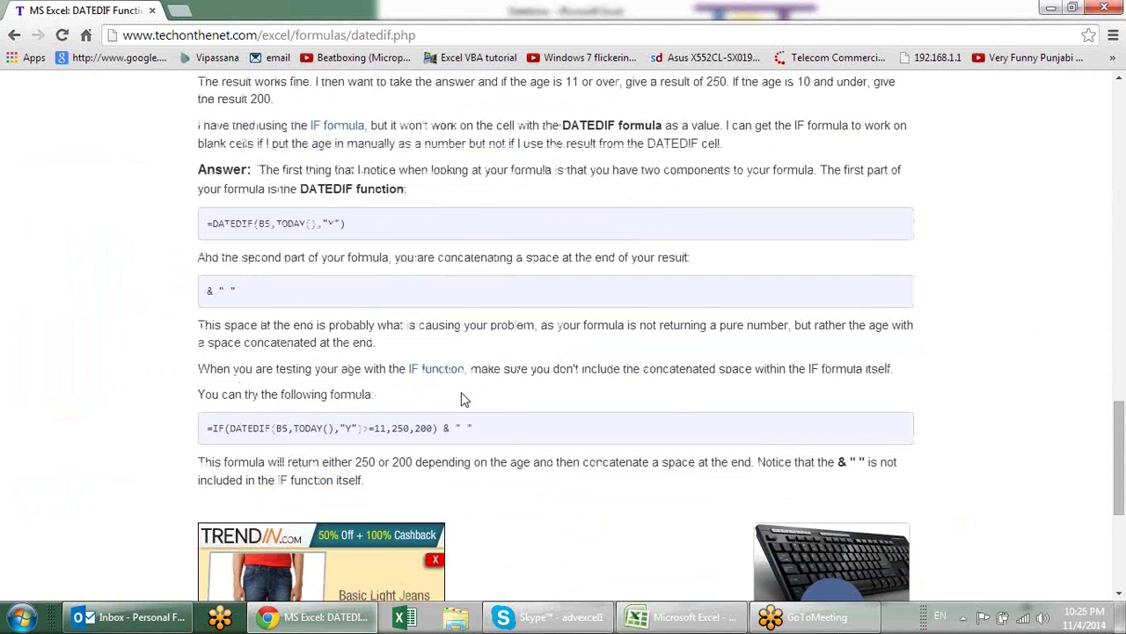
{"action": "scroll", "coordinate": [464, 399], "scroll_direction": "up", "scroll_amount": 1}
{"action": "scroll", "coordinate": [465, 400], "scroll_direction": "up", "scroll_amount": 5}
{"action": "scroll", "coordinate": [464, 400], "scroll_direction": "up", "scroll_amount": 7}
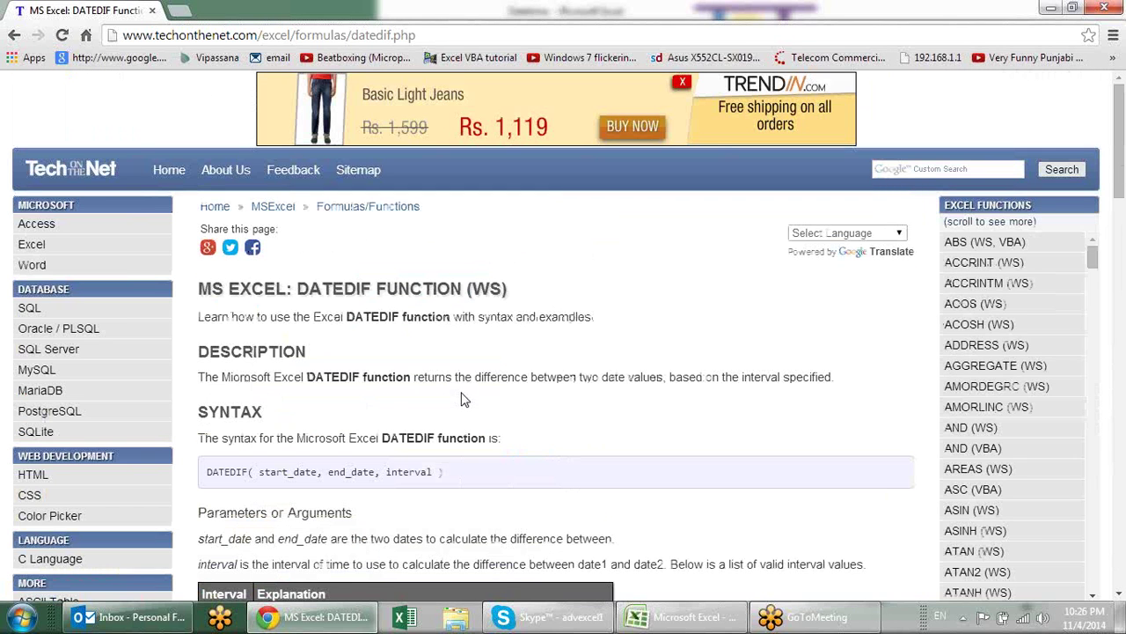
{"action": "left_click", "coordinate": [1059, 9]}
{"action": "left_click", "coordinate": [642, 379]}
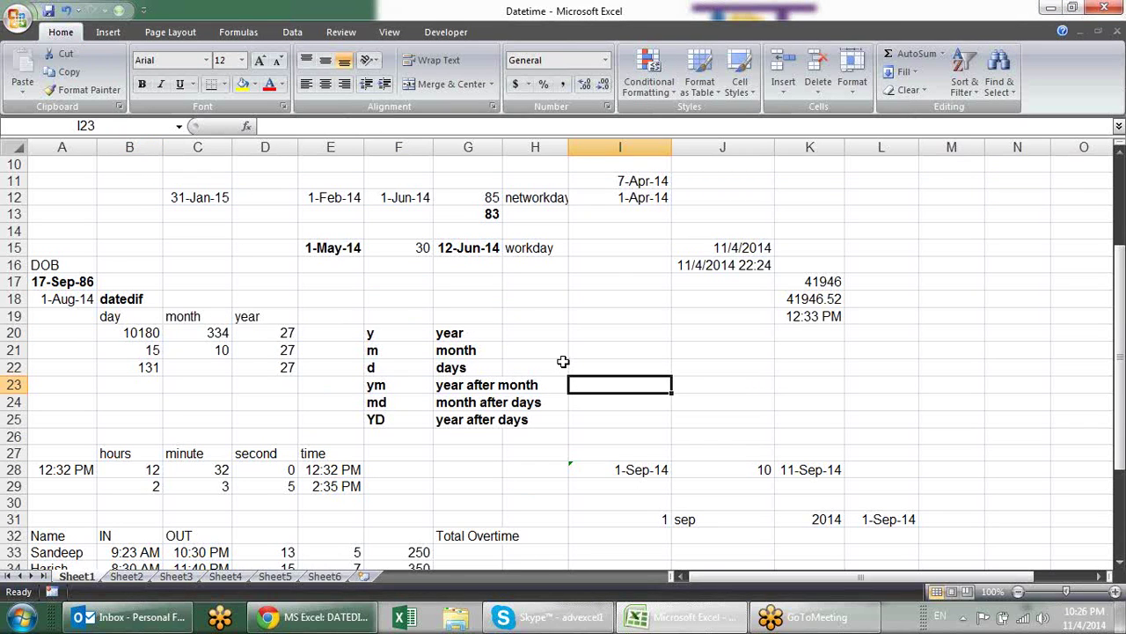
Insert today's date, 11/4/2014, into H18.
{"action": "left_click", "coordinate": [559, 302]}
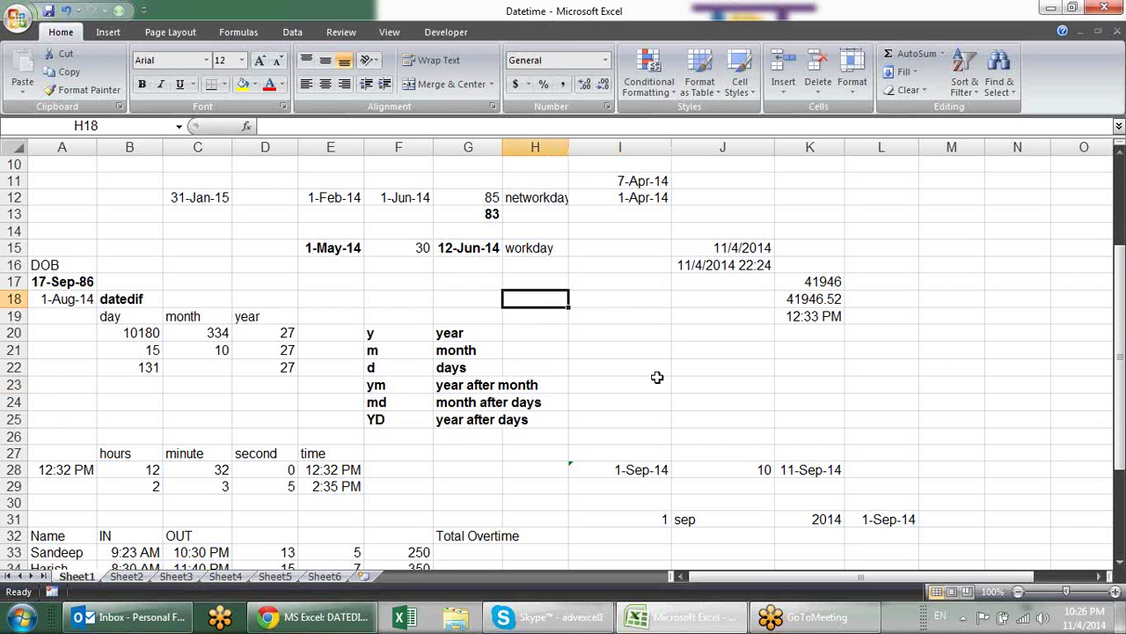
{"action": "key", "text": "ctrl+semicolon"}
{"action": "key", "text": "Return"}
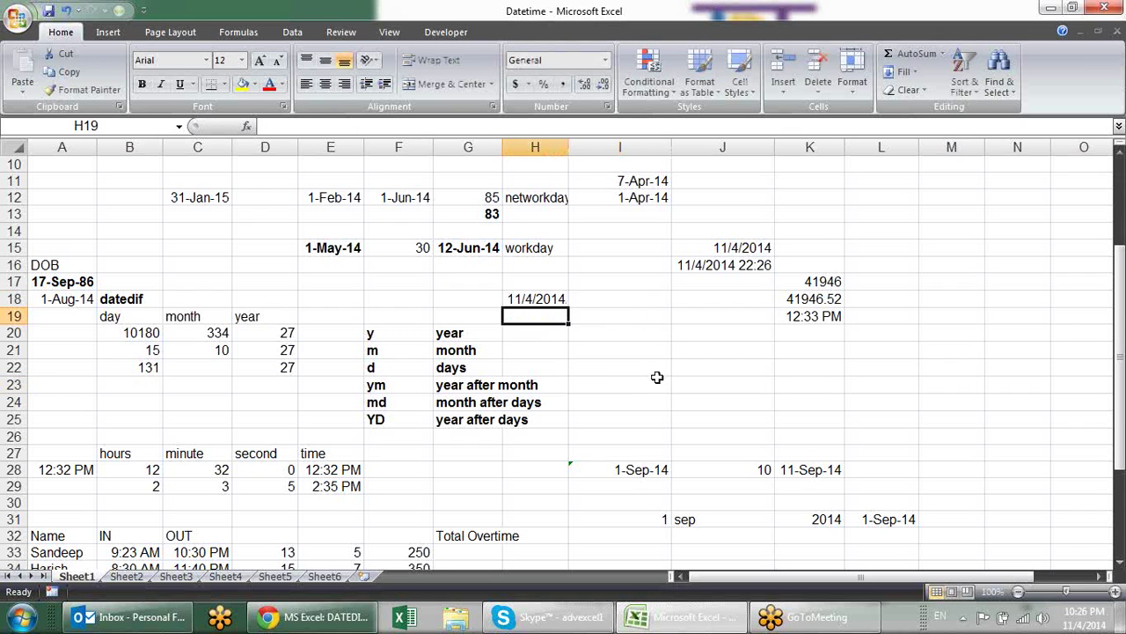
Enter =WEEKDAY(H18) in I18, returning 3.
{"action": "key", "text": "Up"}
{"action": "key", "text": "Right"}
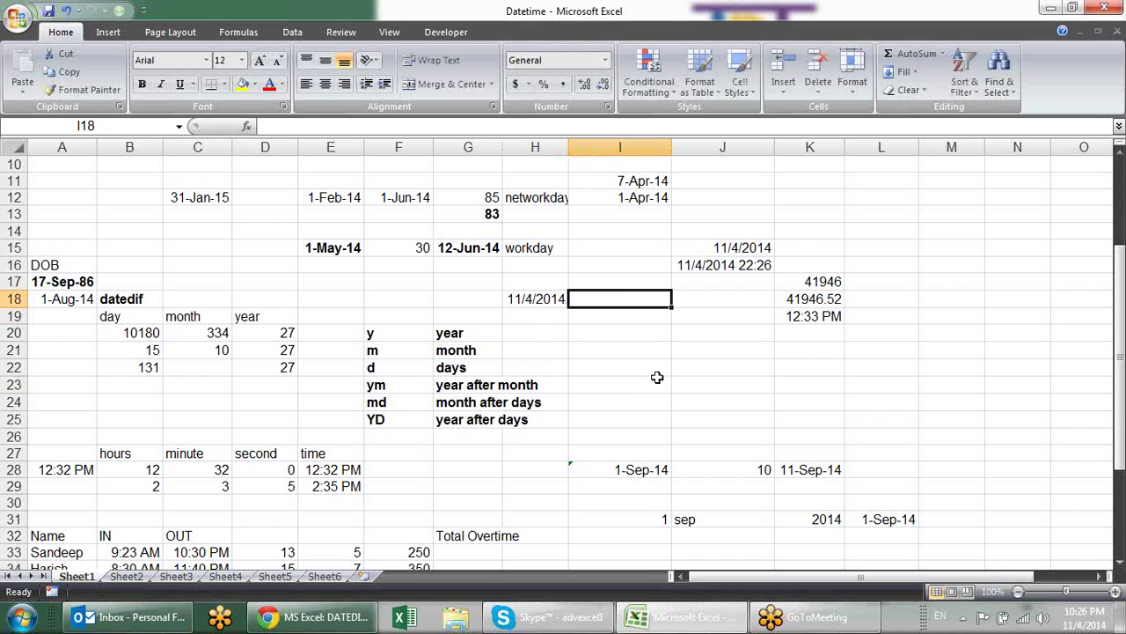
{"action": "type", "text": "="}
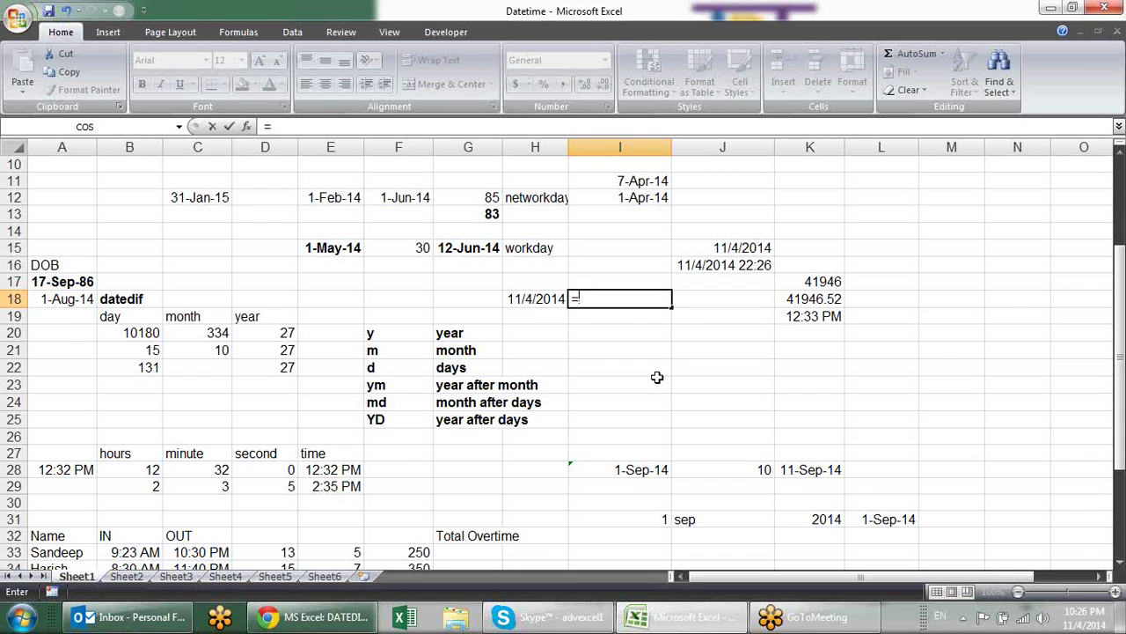
{"action": "type", "text": "we"}
{"action": "key", "text": "Tab"}
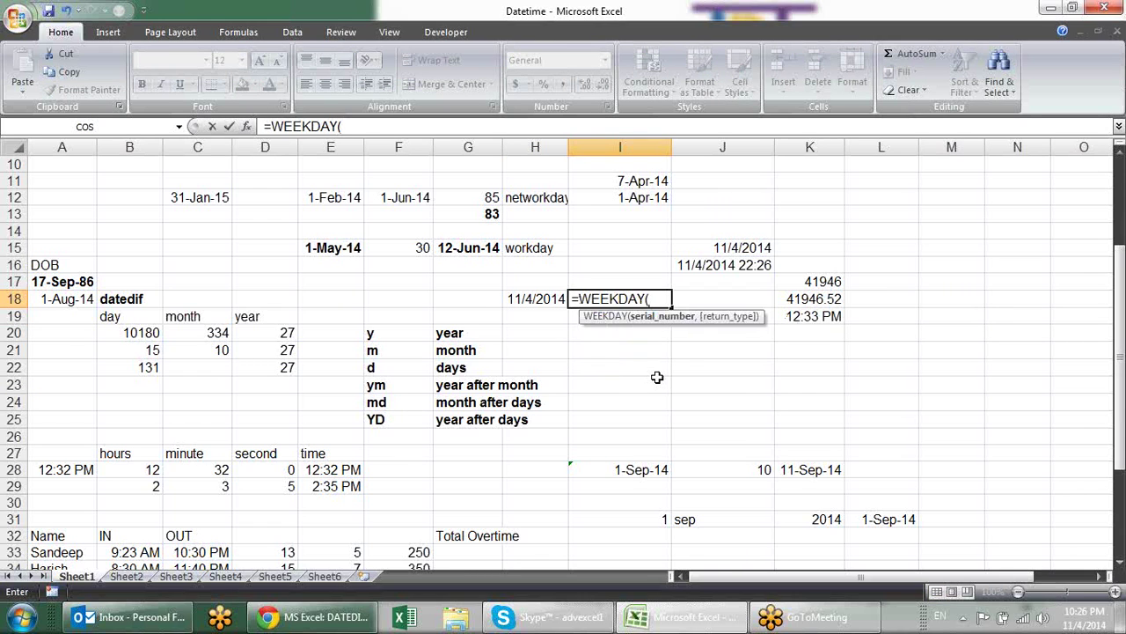
{"action": "left_click", "coordinate": [547, 301]}
{"action": "type", "text": ")"}
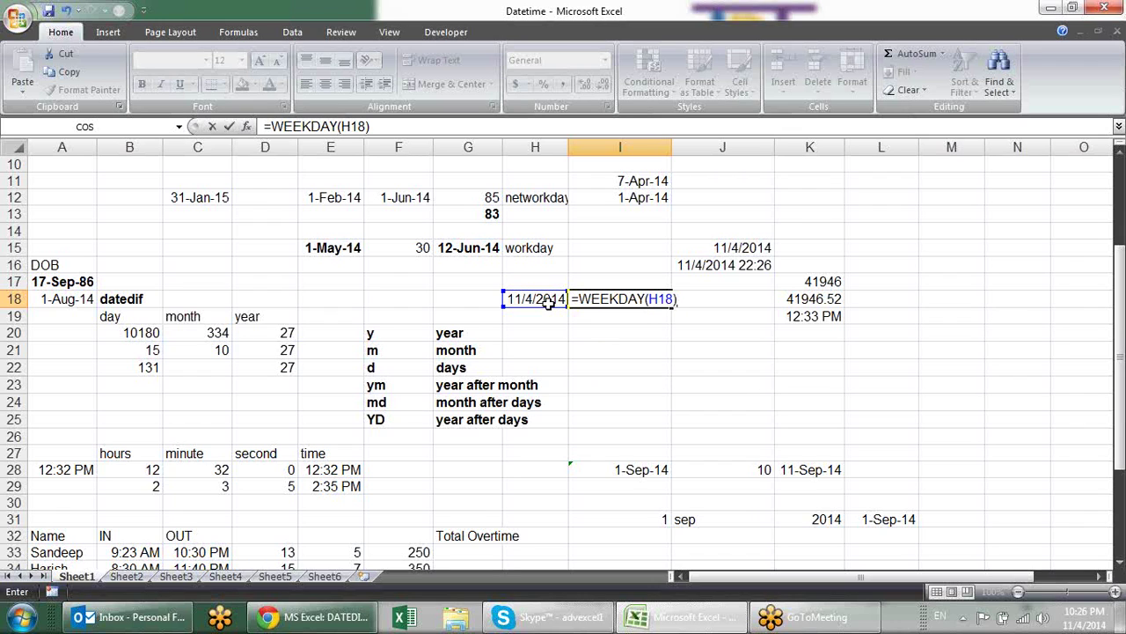
{"action": "key", "text": "Return"}
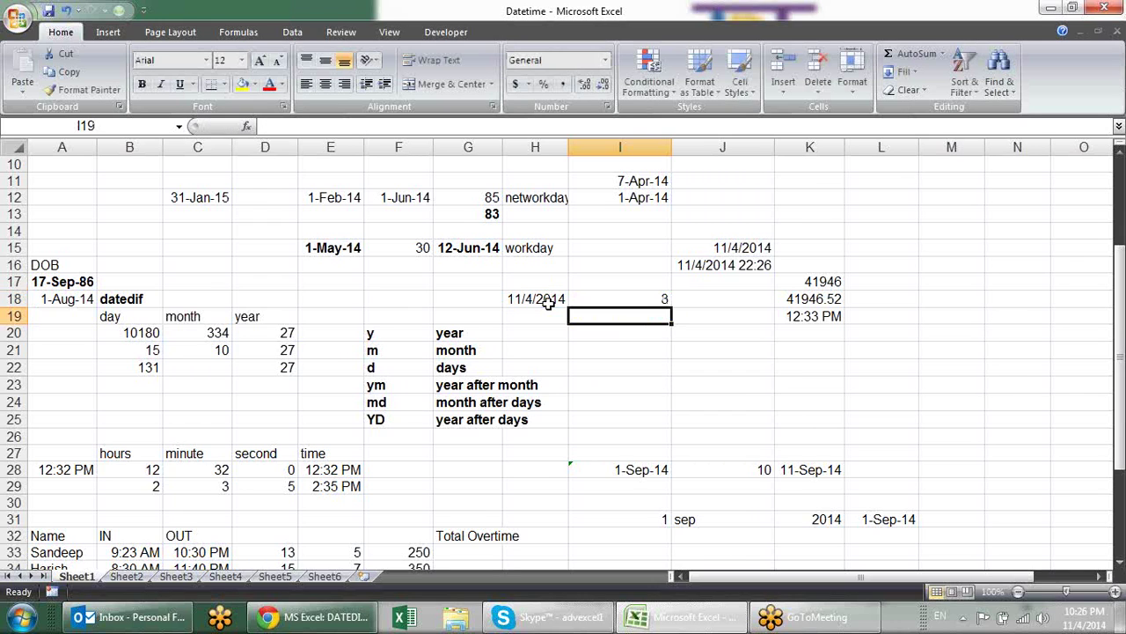
{"action": "key", "text": "Up"}
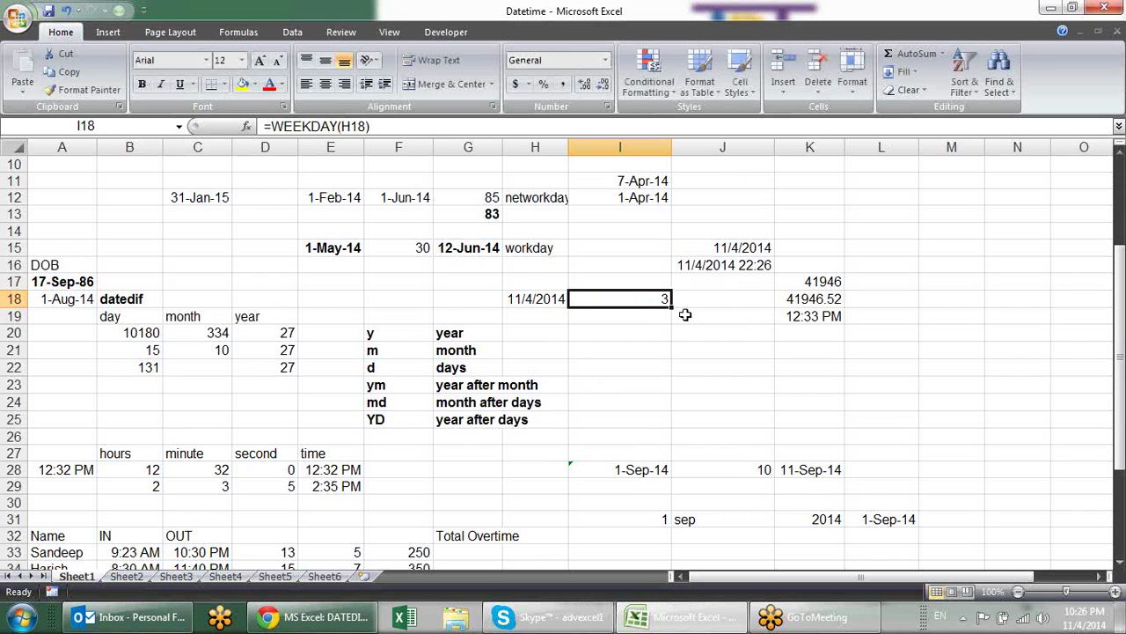
Change I18 to =WEEKDAY(H18,2), then to =WEEKDAY(H18,3) so it returns 1.
{"action": "key", "text": "F2"}
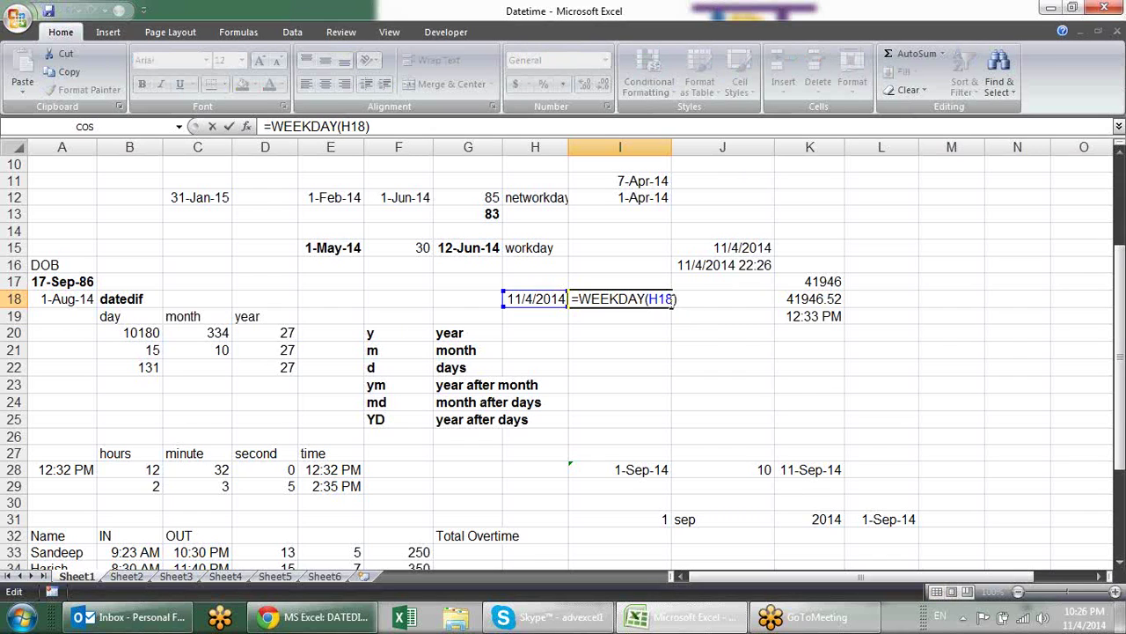
{"action": "type", "text": ","}
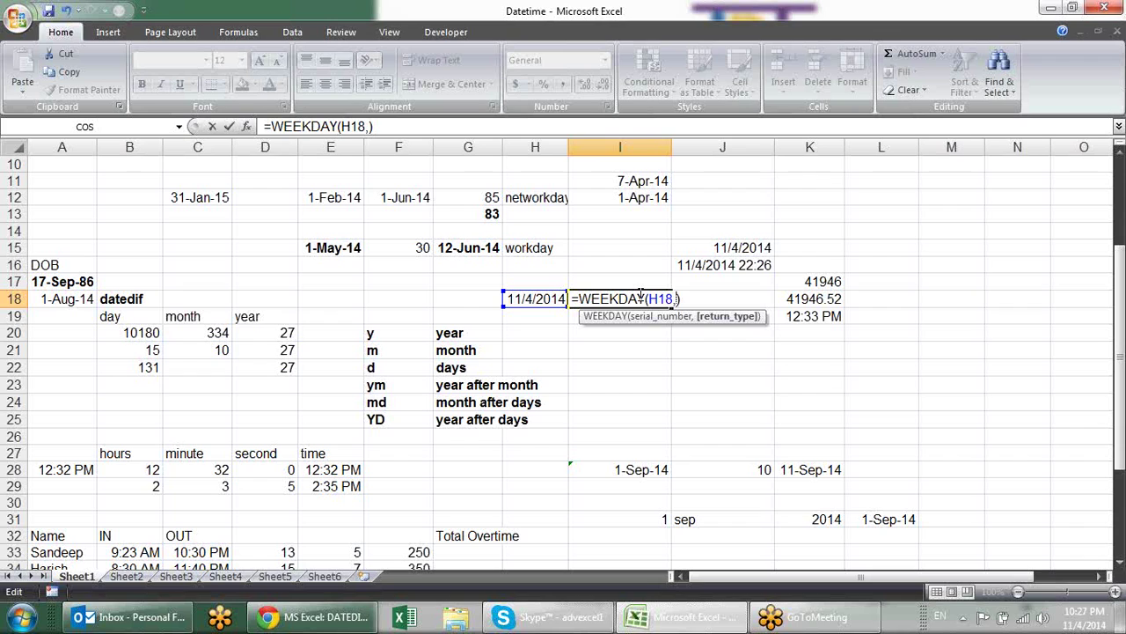
{"action": "type", "text": "2"}
{"action": "key", "text": "Return"}
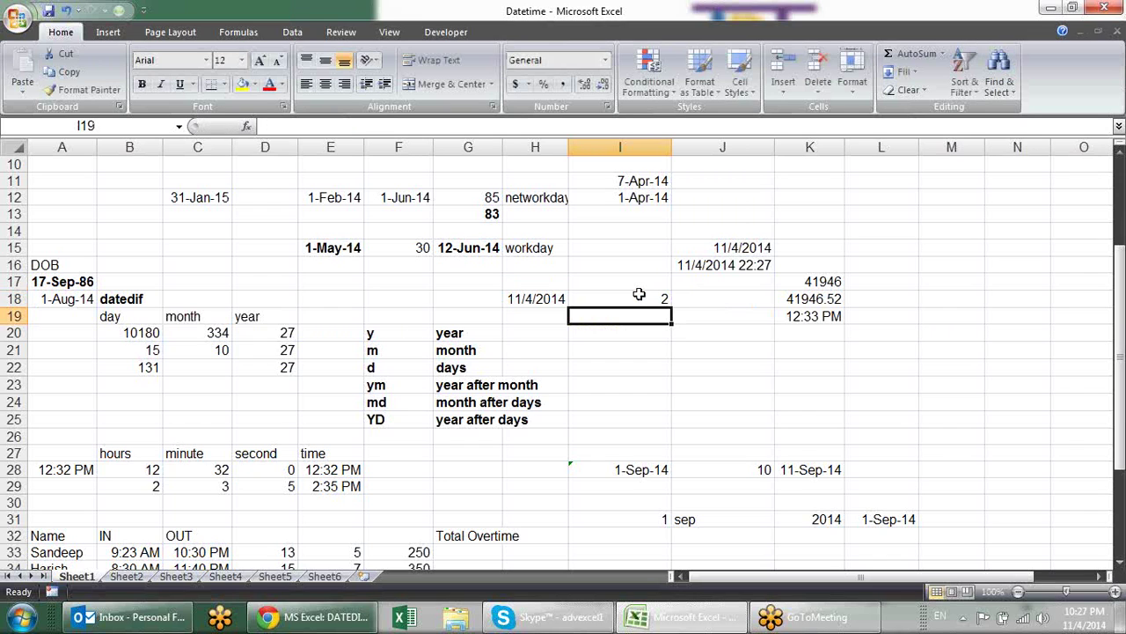
{"action": "left_click", "coordinate": [639, 295]}
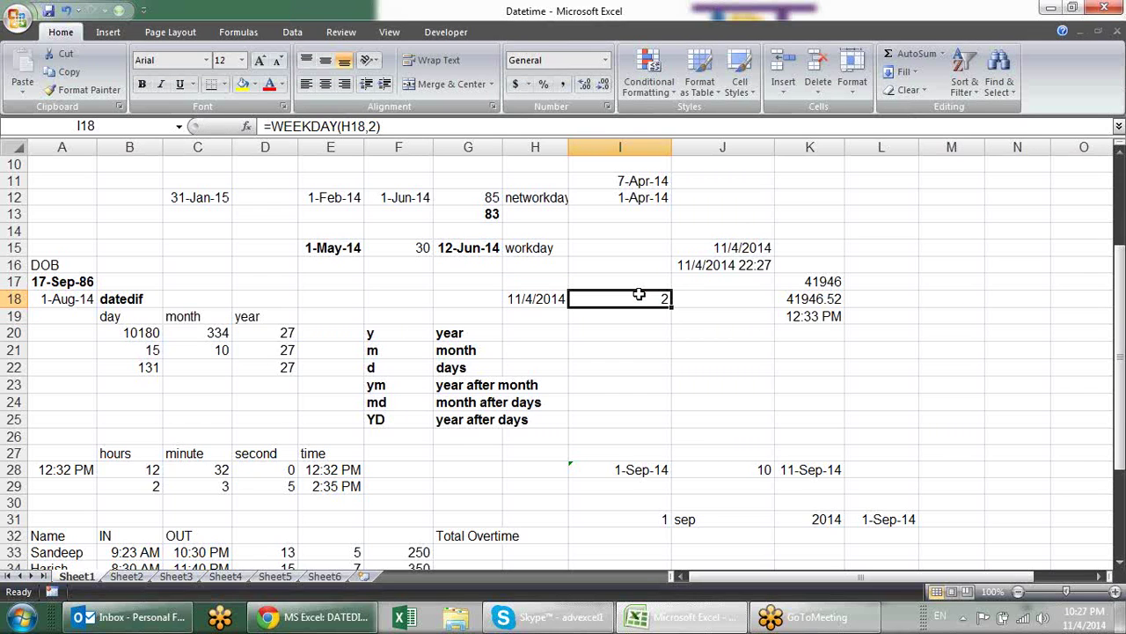
{"action": "double_click", "coordinate": [639, 295]}
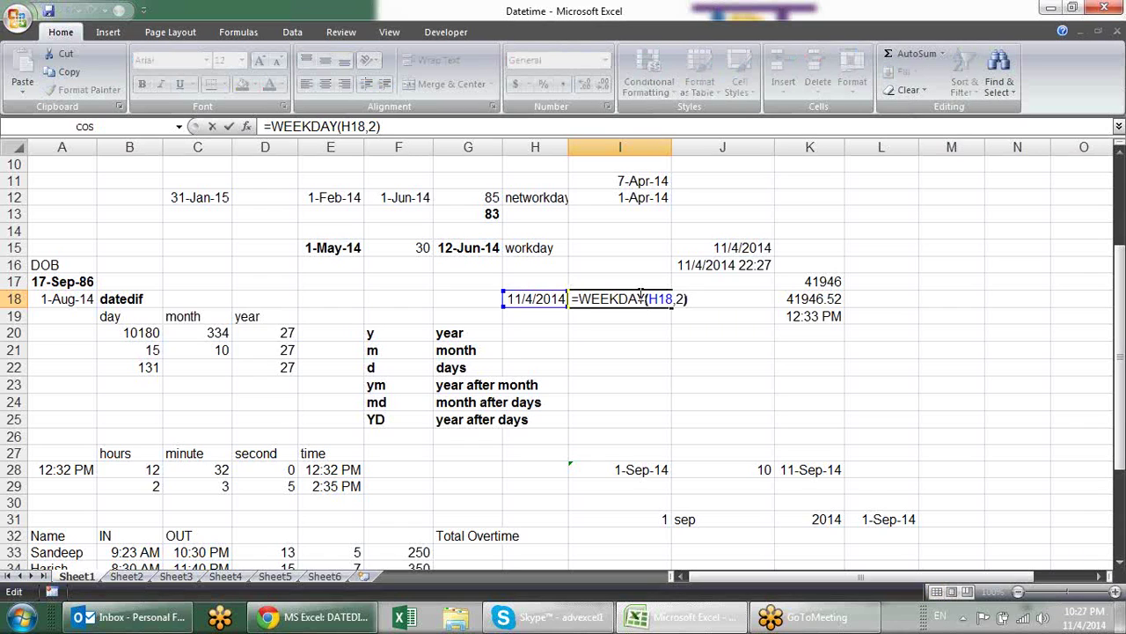
{"action": "key", "text": "BackSpace"}
{"action": "type", "text": "3"}
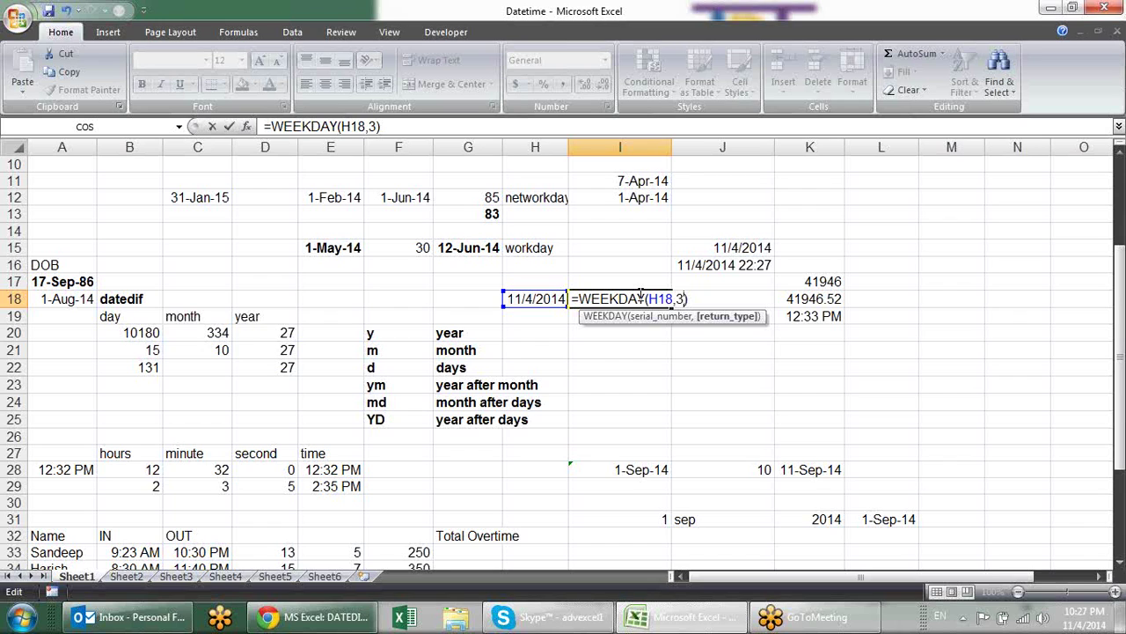
{"action": "key", "text": "Return"}
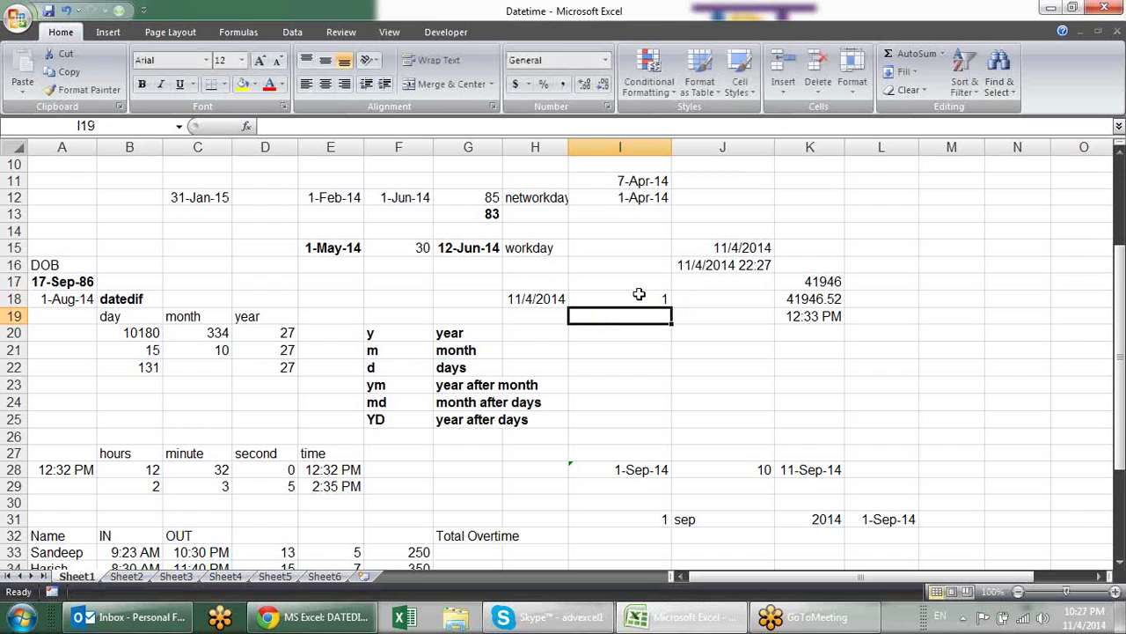
{"action": "left_click", "coordinate": [639, 294]}
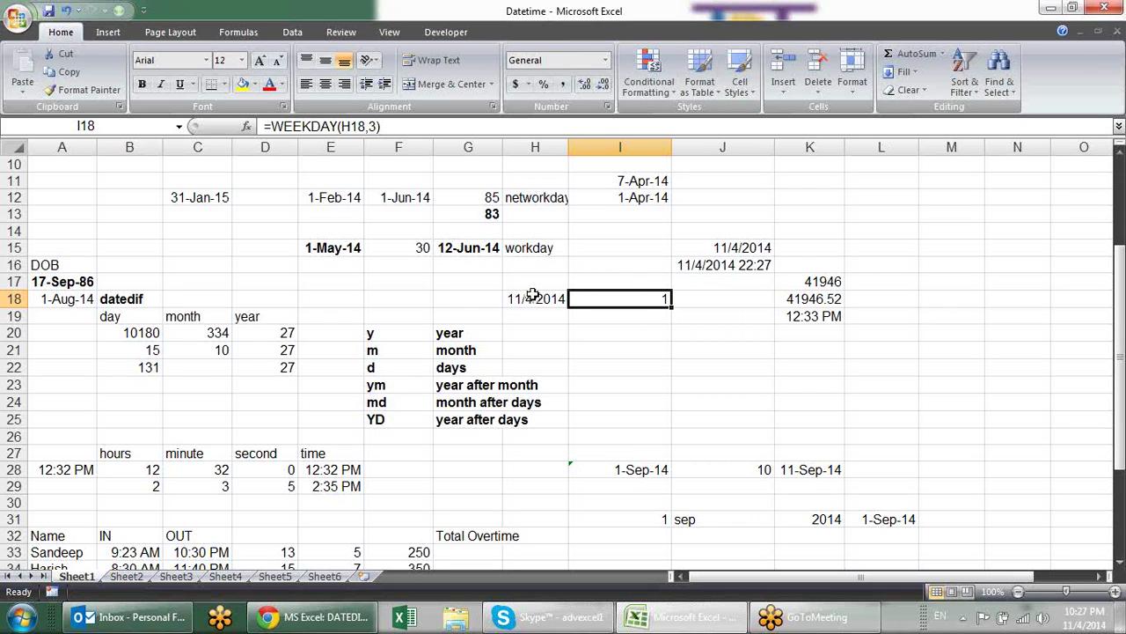
{"action": "left_click", "coordinate": [639, 315]}
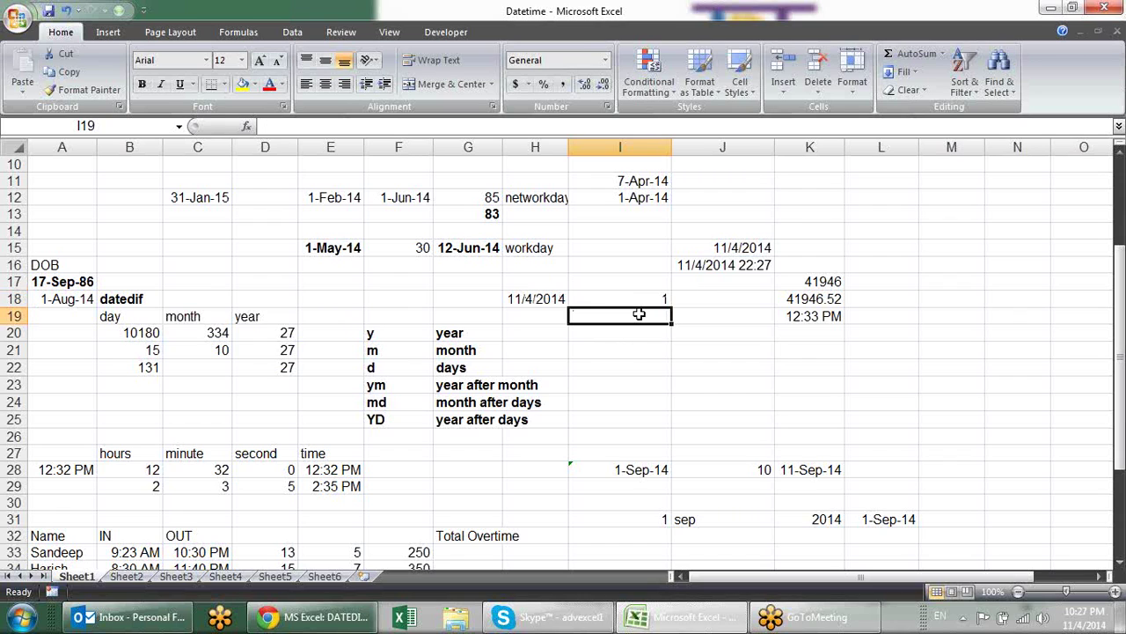
Enter =WEEKNUM(H18) in I19, returning week 45.
{"action": "type", "text": "=w"}
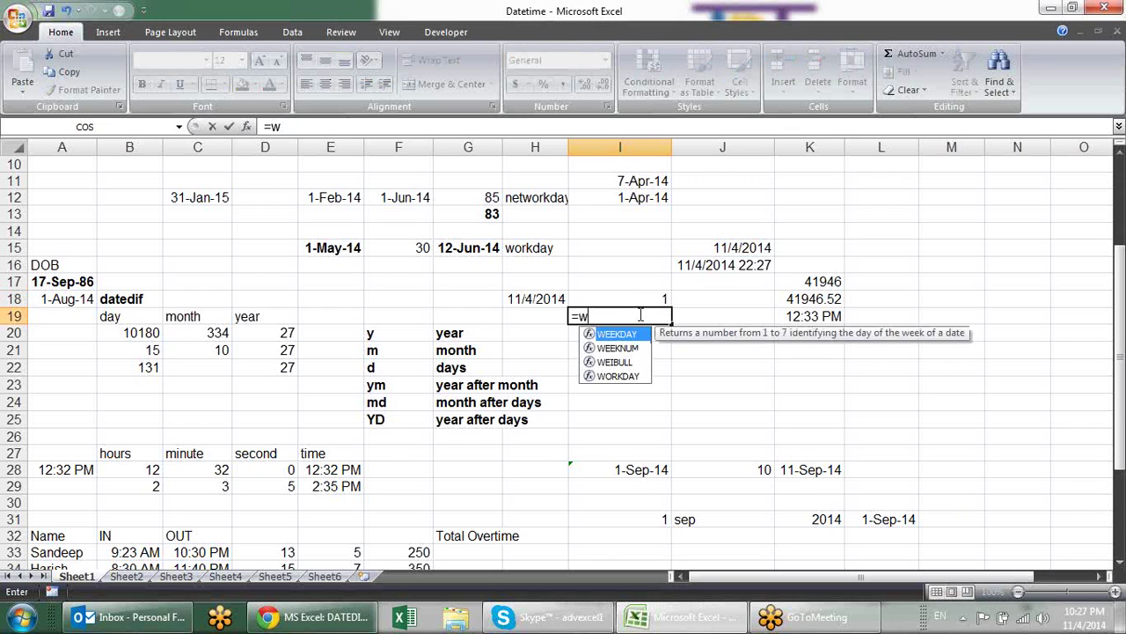
{"action": "key", "text": "Down"}
{"action": "key", "text": "Tab"}
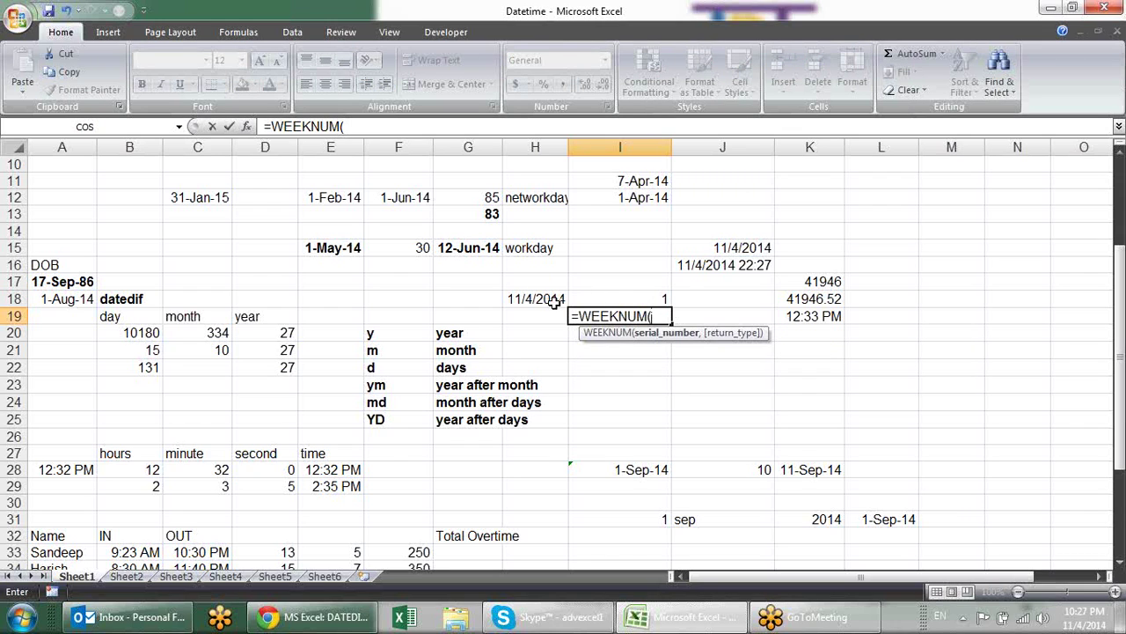
{"action": "left_click", "coordinate": [550, 300]}
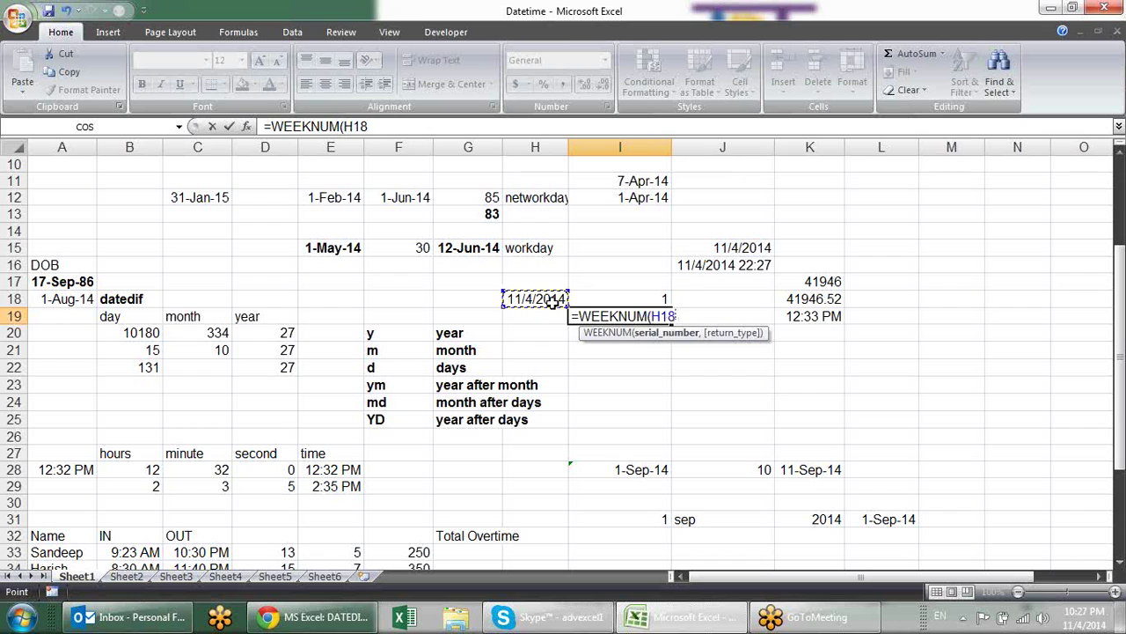
{"action": "type", "text": ")"}
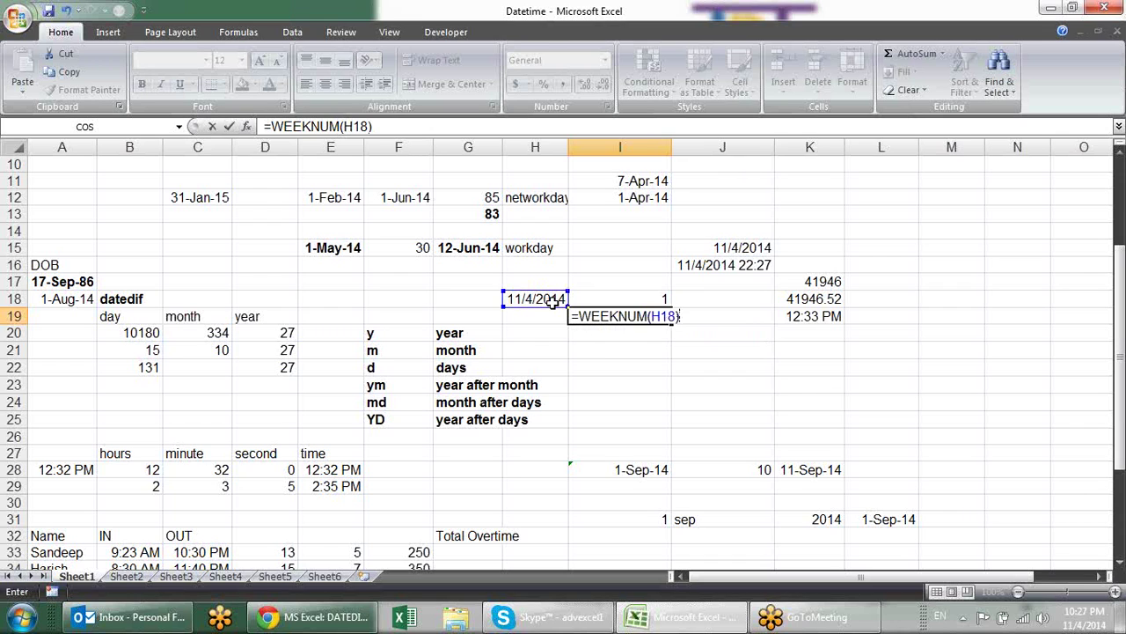
{"action": "key", "text": "Return"}
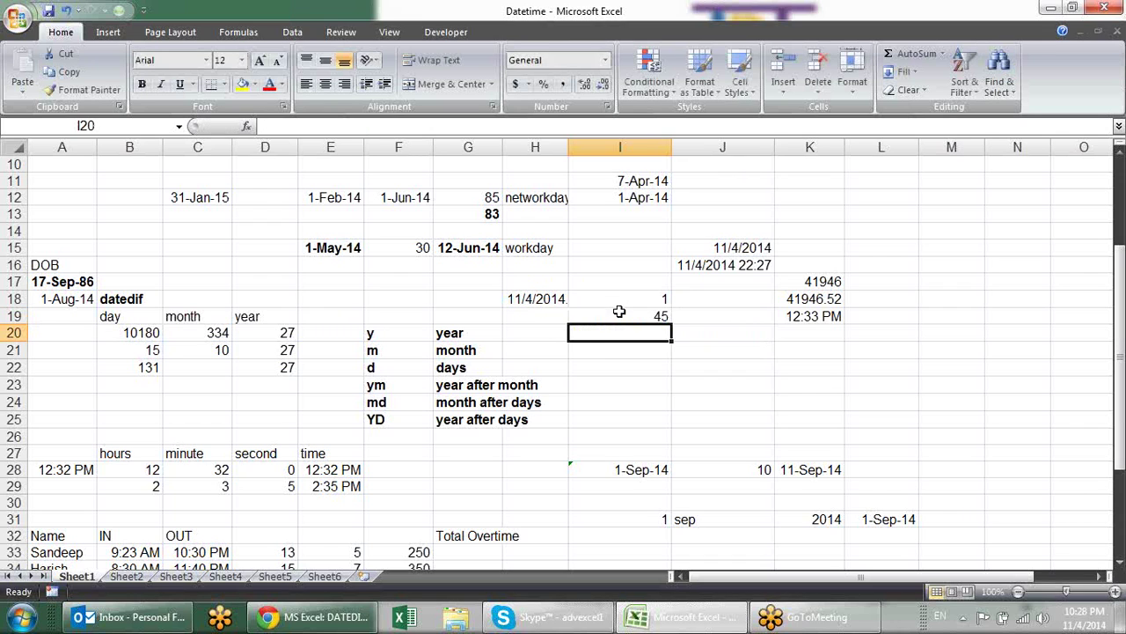
{"action": "left_click", "coordinate": [618, 314]}
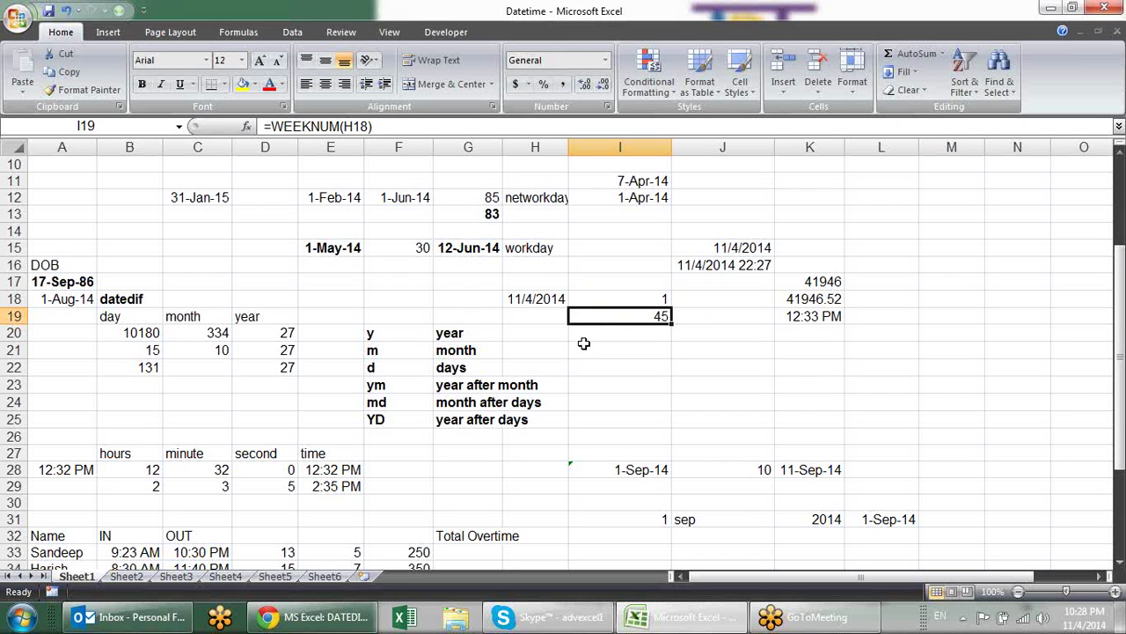
Start typing 'second' into I20, then discard the entry.
{"action": "left_click", "coordinate": [583, 345]}
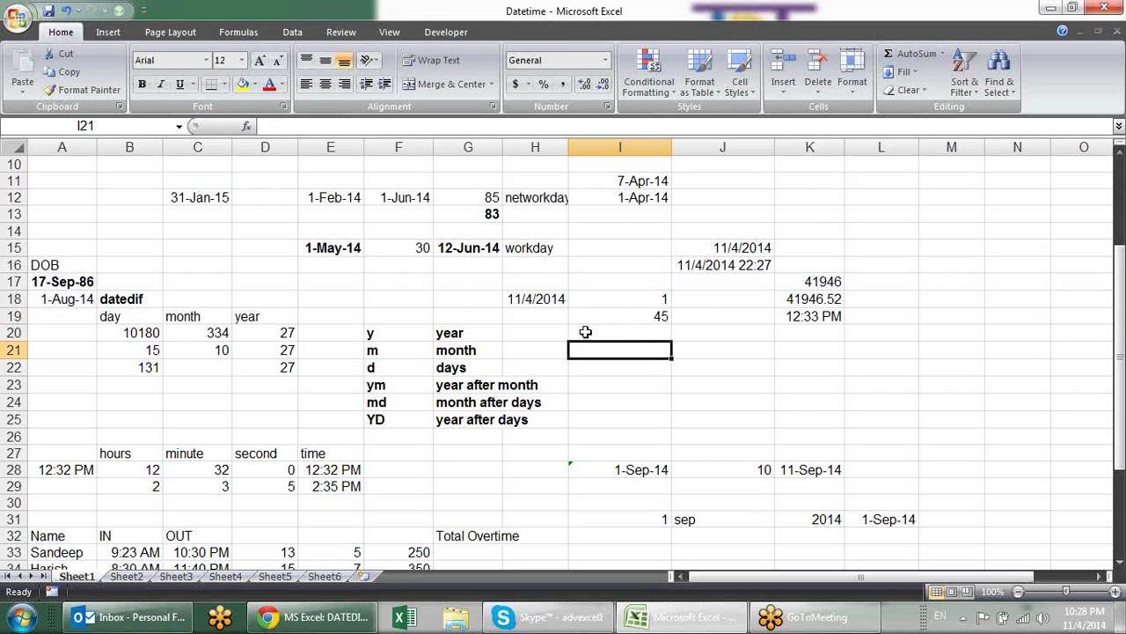
{"action": "left_click", "coordinate": [586, 333]}
{"action": "type", "text": "second"}
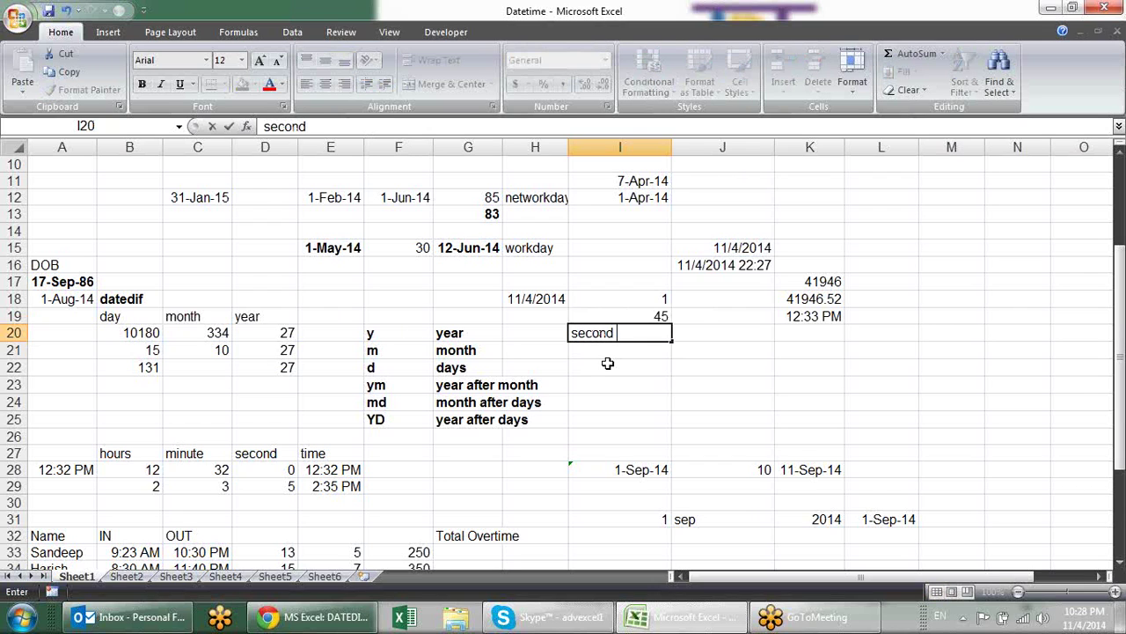
{"action": "key", "text": "Escape"}
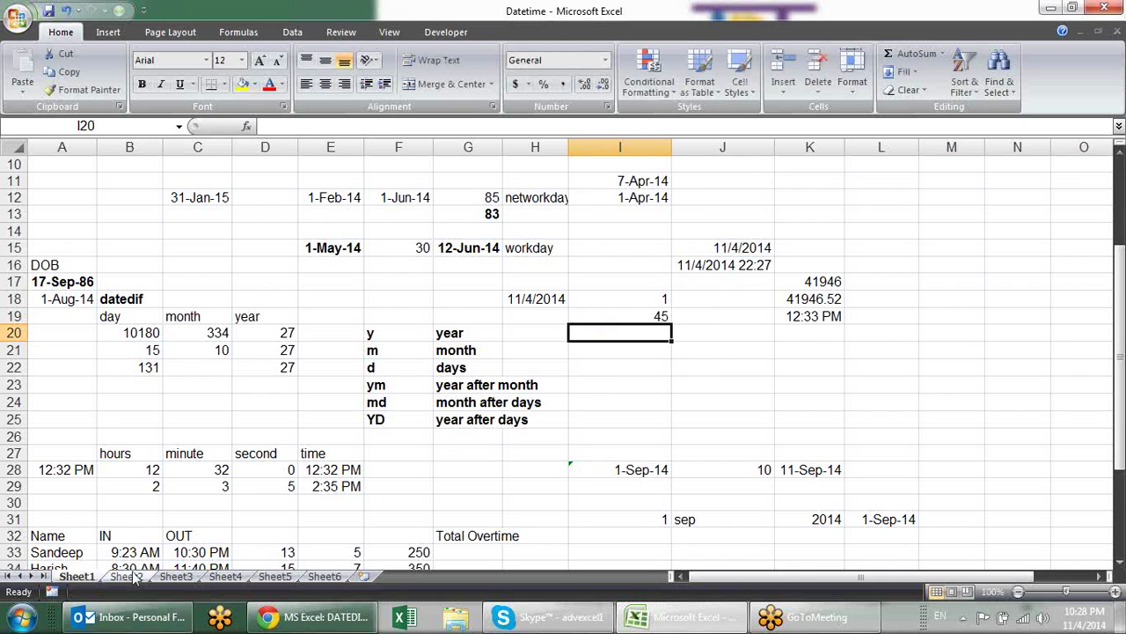
On Sheet2, enter the start date 1-Jan-10 in A1.
{"action": "left_click", "coordinate": [126, 575]}
{"action": "type", "text": "1-jan-"}
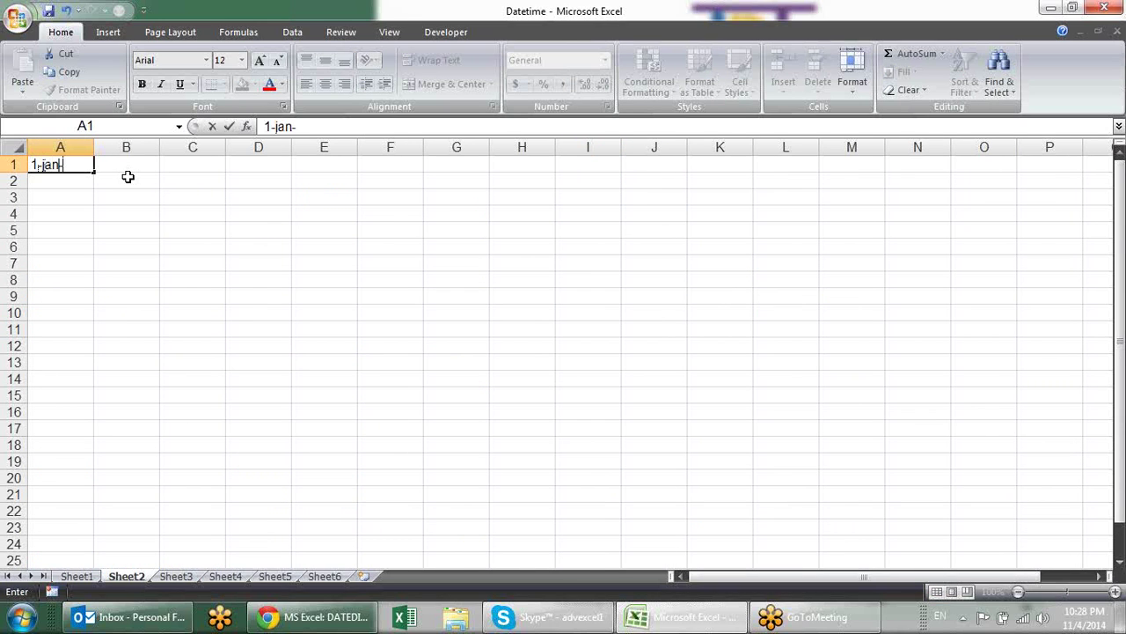
{"action": "type", "text": "10"}
{"action": "key", "text": "Return"}
{"action": "left_click", "coordinate": [77, 164]}
Fill =A1+1 from A2 down to 13-Sep-10 in A256 and autofit column A.
{"action": "left_click", "coordinate": [83, 176]}
{"action": "type", "text": "="}
{"action": "left_click", "coordinate": [88, 164]}
{"action": "type", "text": "+1"}
{"action": "key", "text": "Return"}
{"action": "left_click", "coordinate": [92, 180]}
{"action": "mouse_move", "coordinate": [93, 187]}
{"action": "left_mouse_down"}
{"action": "mouse_move", "coordinate": [129, 630]}
{"action": "mouse_move", "coordinate": [92, 543]}
{"action": "left_mouse_up"}
{"action": "double_click", "coordinate": [98, 146]}
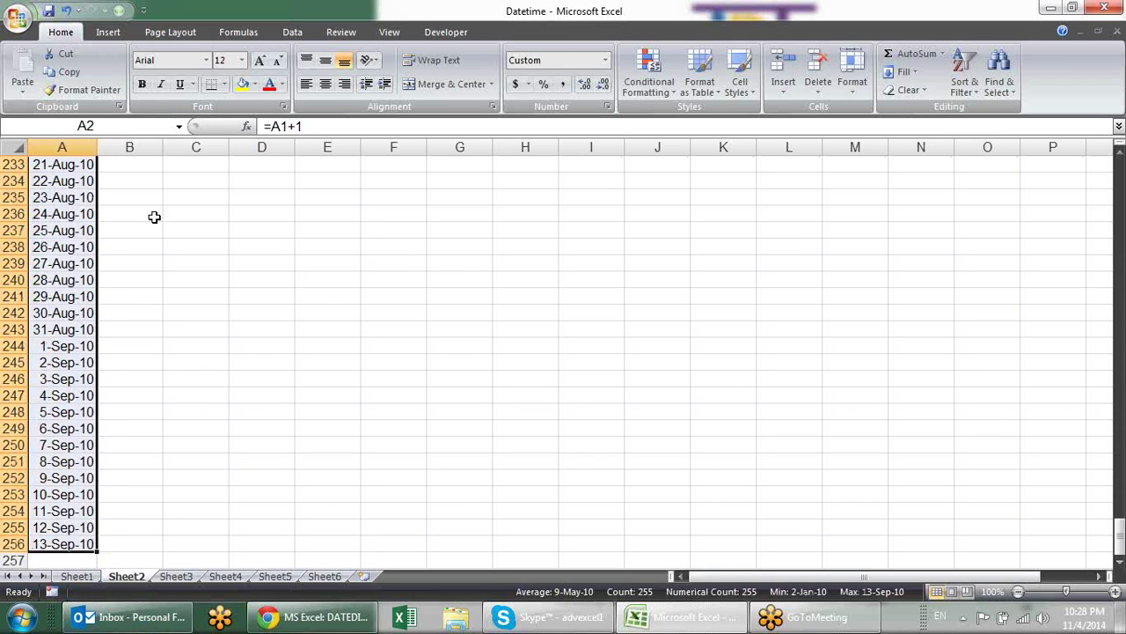
{"action": "left_click", "coordinate": [132, 211]}
{"action": "key", "text": "ctrl+Up"}
{"action": "key", "text": "Down"}
{"action": "key", "text": "Down"}
{"action": "key", "text": "Down"}
{"action": "key", "text": "Down"}
{"action": "key", "text": "Down"}
{"action": "key", "text": "Down"}
{"action": "key", "text": "Down"}
{"action": "key", "text": "Down"}
{"action": "key", "text": "Down"}
{"action": "key", "text": "Up"}
{"action": "key", "text": "Up"}
{"action": "key", "text": "Up"}
{"action": "key", "text": "Up"}
Cancel the unfinished =f formula in B1 on Sheet2, leaving the cell empty.
{"action": "type", "text": "="}
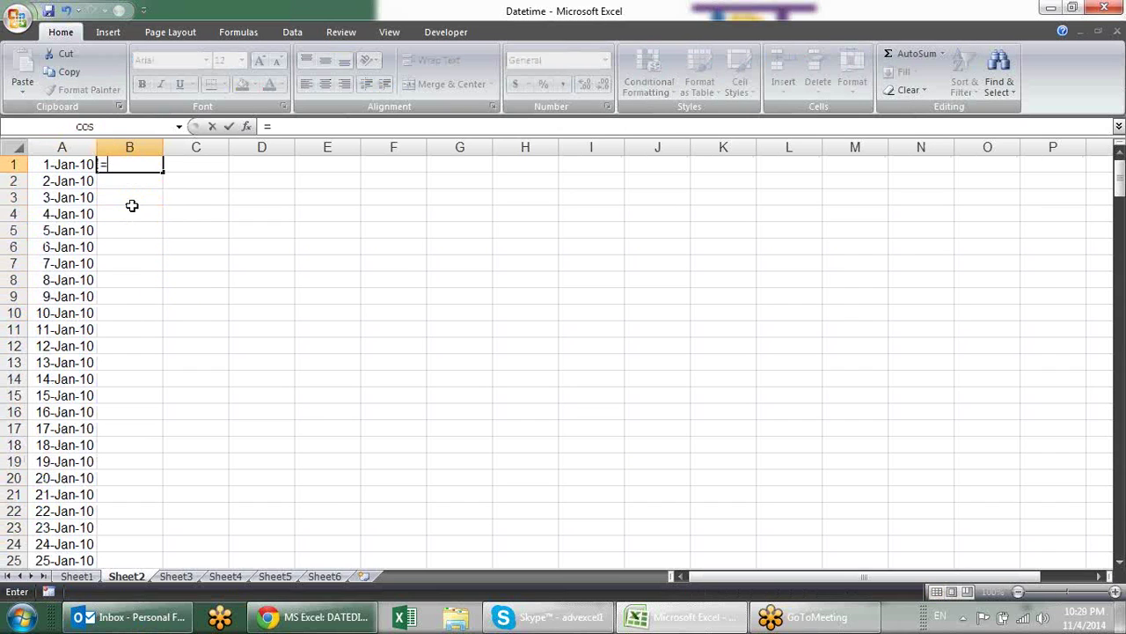
{"action": "type", "text": "f"}
{"action": "key", "text": "Escape"}
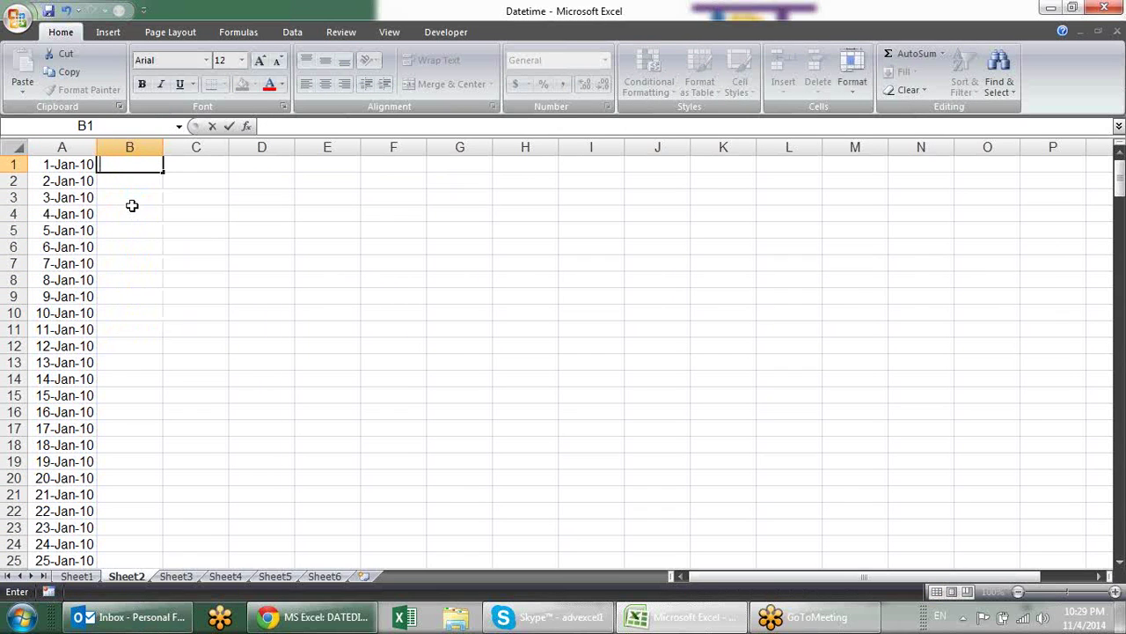
{"action": "left_click", "coordinate": [130, 200]}
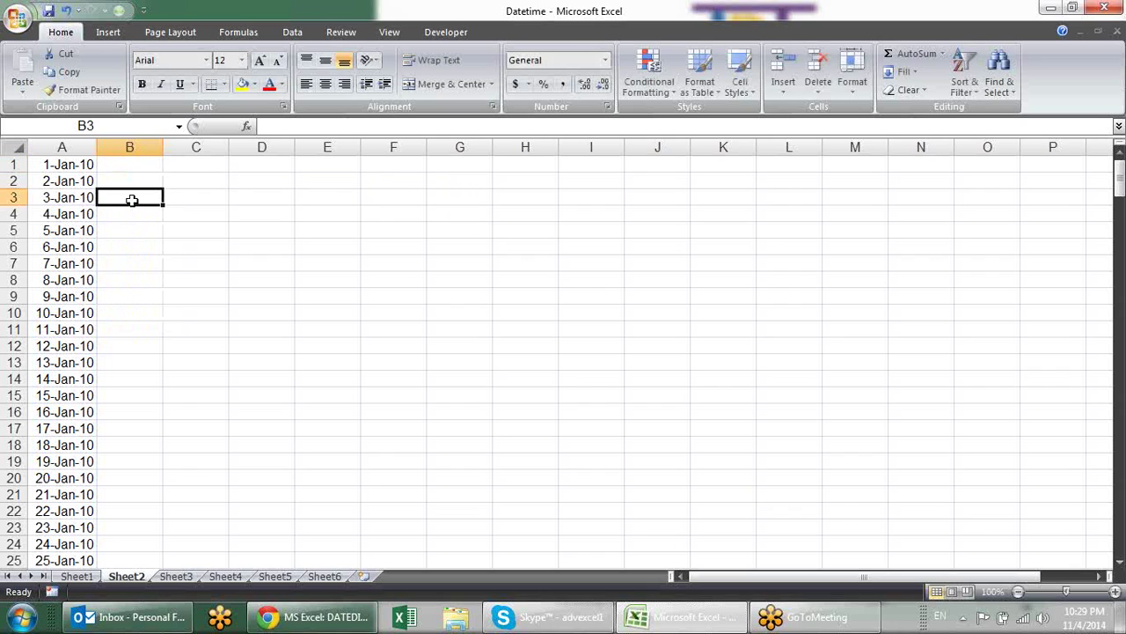
{"action": "left_click", "coordinate": [153, 164]}
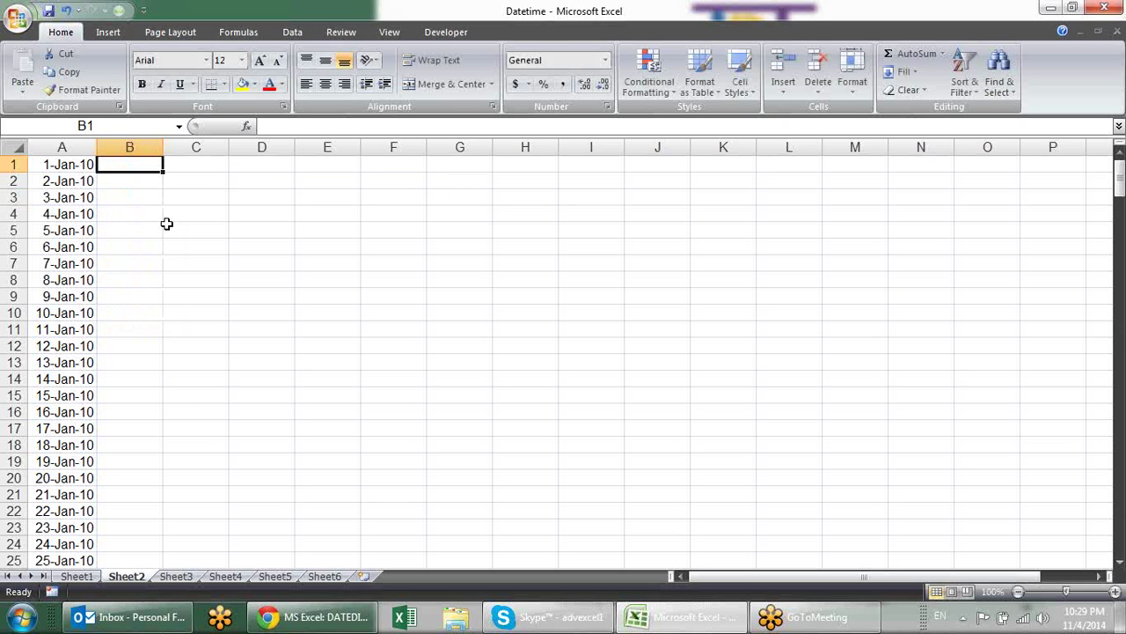
Select cells in column B beside the January dates, extending down toward row 15.
{"action": "key", "text": "alt+Tab"}
{"action": "key", "text": "alt+Tab"}
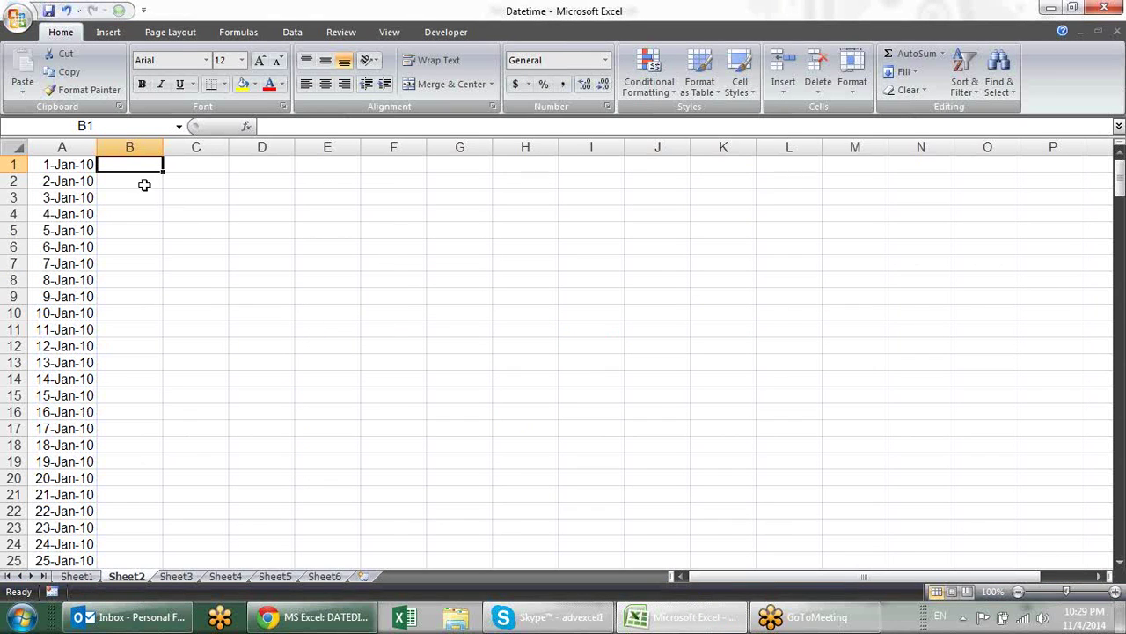
{"action": "left_click_drag", "start_coordinate": [136, 165], "coordinate": [143, 244]}
{"action": "left_click_drag", "start_coordinate": [144, 163], "coordinate": [141, 242]}
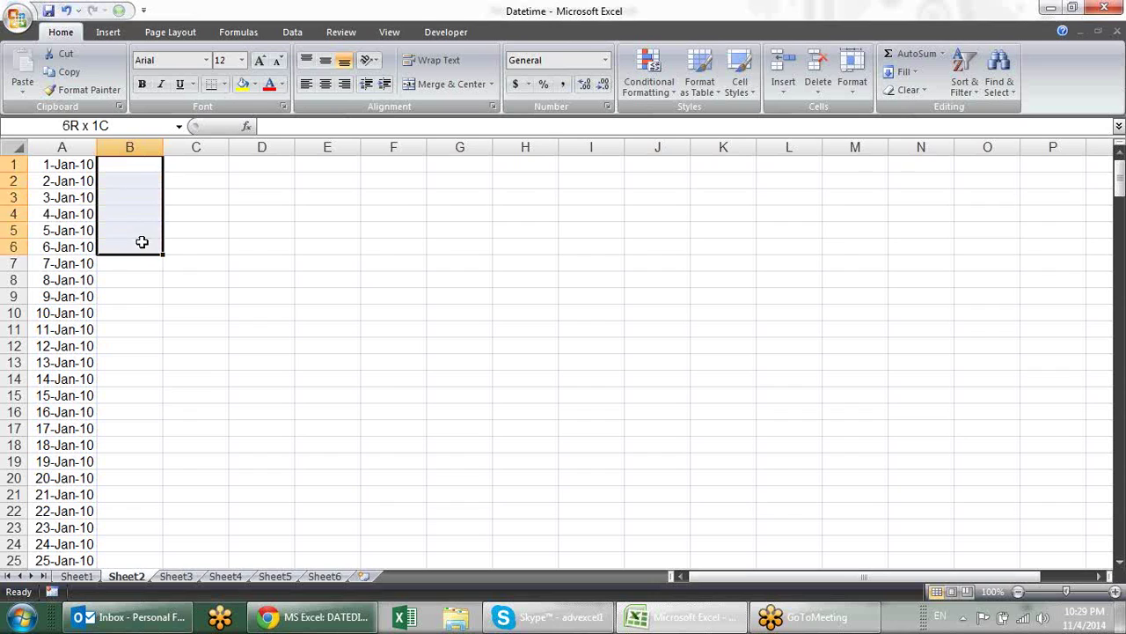
{"action": "left_click", "coordinate": [137, 327]}
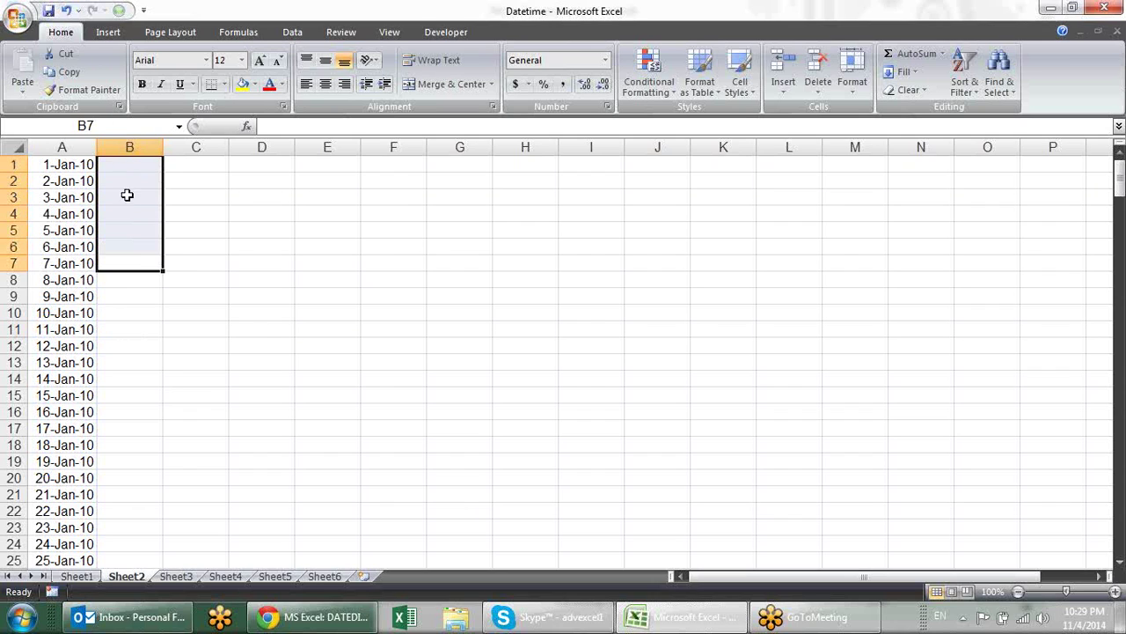
{"action": "left_click_drag", "start_coordinate": [151, 282], "coordinate": [149, 347]}
{"action": "left_click", "coordinate": [149, 396]}
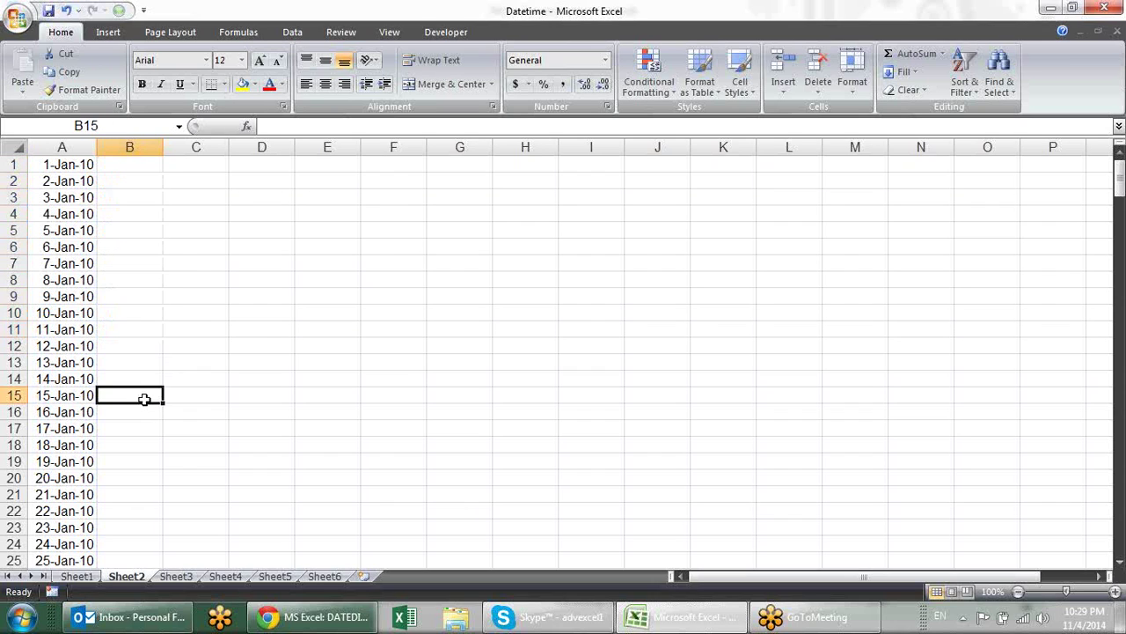
{"action": "key", "text": "shift+Up"}
{"action": "key", "text": "shift+Up"}
{"action": "key", "text": "shift+Up"}
Switch to Sheet1 and select the date results block B13:I17.
{"action": "left_click", "coordinate": [152, 445]}
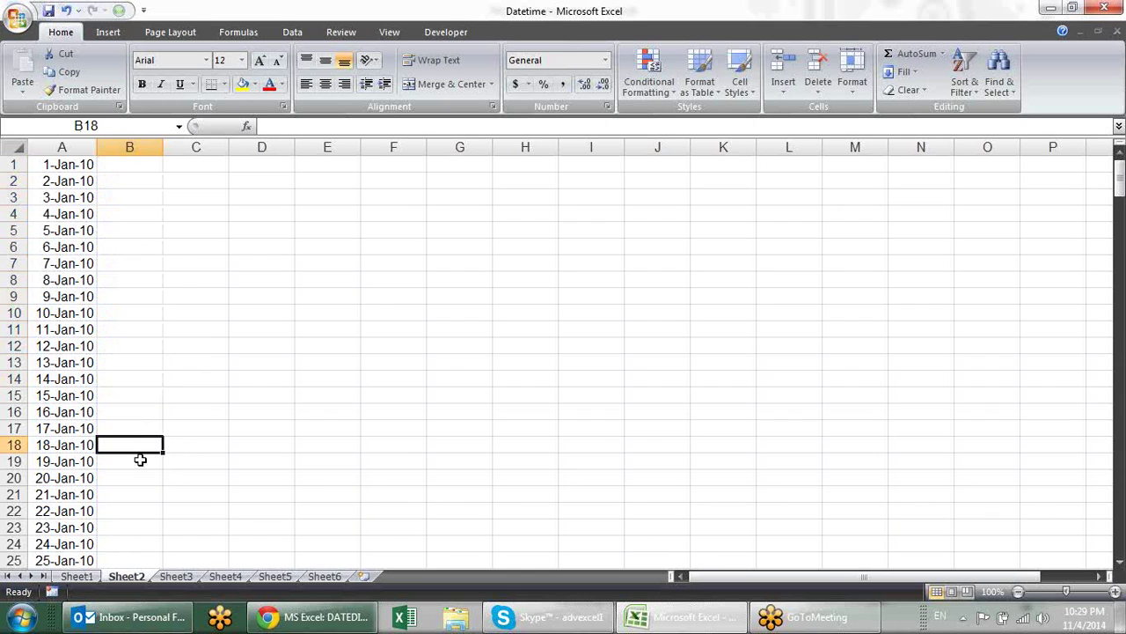
{"action": "left_click", "coordinate": [78, 576]}
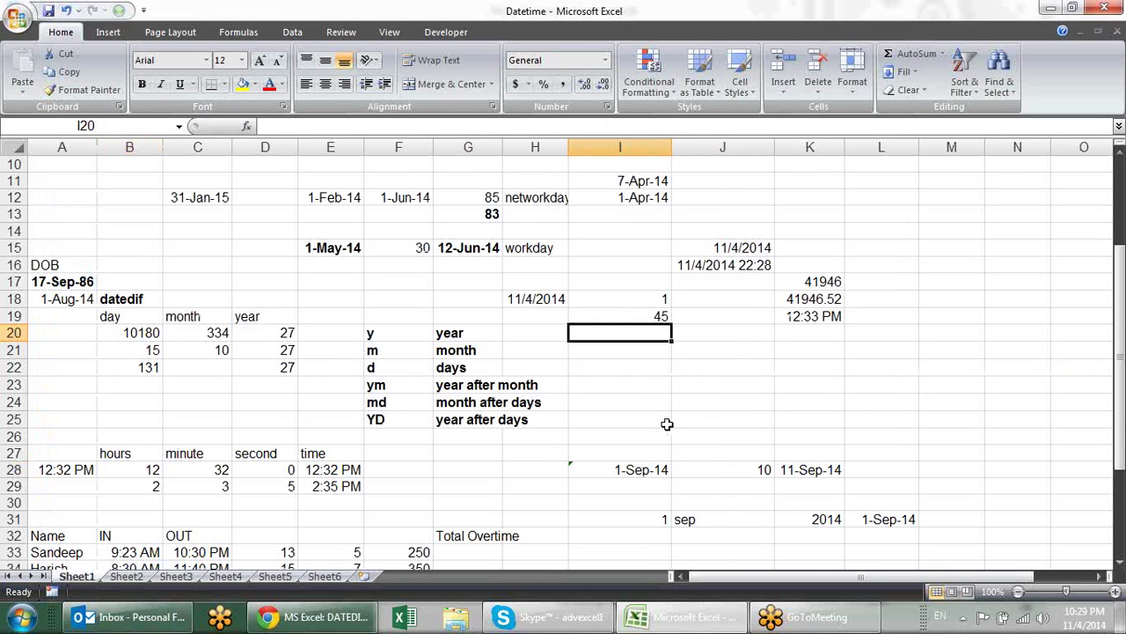
{"action": "left_click", "coordinate": [633, 383]}
{"action": "left_click", "coordinate": [618, 335]}
{"action": "mouse_move", "coordinate": [123, 209]}
{"action": "left_mouse_down"}
{"action": "mouse_move", "coordinate": [634, 300]}
{"action": "mouse_move", "coordinate": [711, 402]}
{"action": "left_mouse_up"}
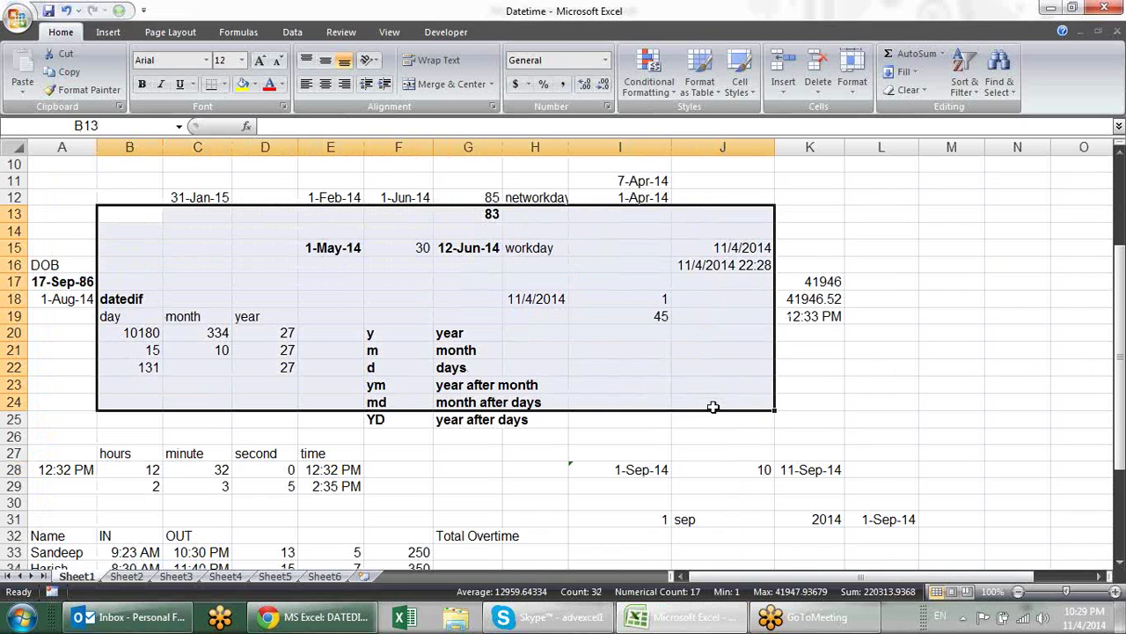
{"action": "left_click", "coordinate": [804, 419]}
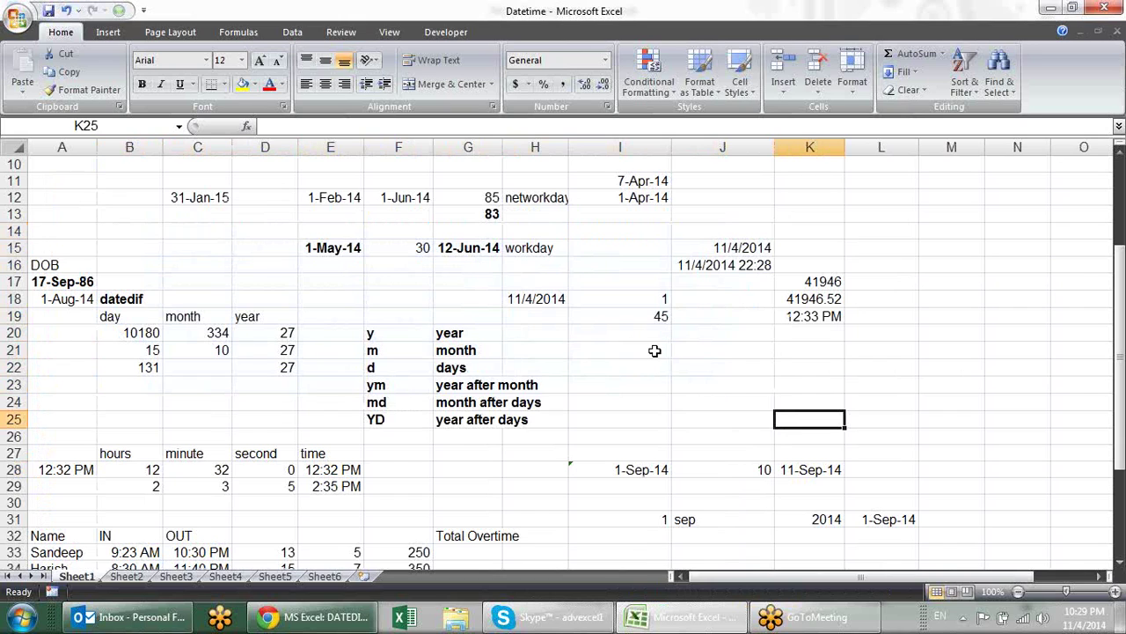
Select the date calculations from rows 15 to 24, then scroll back to row 1.
{"action": "scroll", "coordinate": [654, 351], "scroll_direction": "down", "scroll_amount": 1}
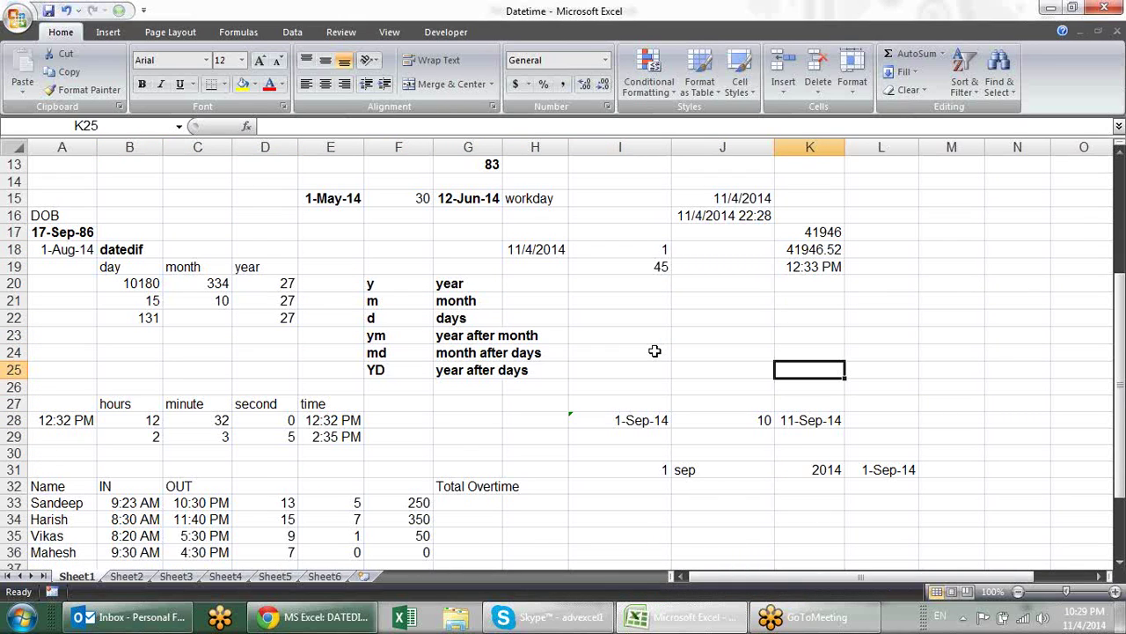
{"action": "scroll", "coordinate": [655, 351], "scroll_direction": "down", "scroll_amount": 2}
{"action": "scroll", "coordinate": [641, 352], "scroll_direction": "down", "scroll_amount": 1}
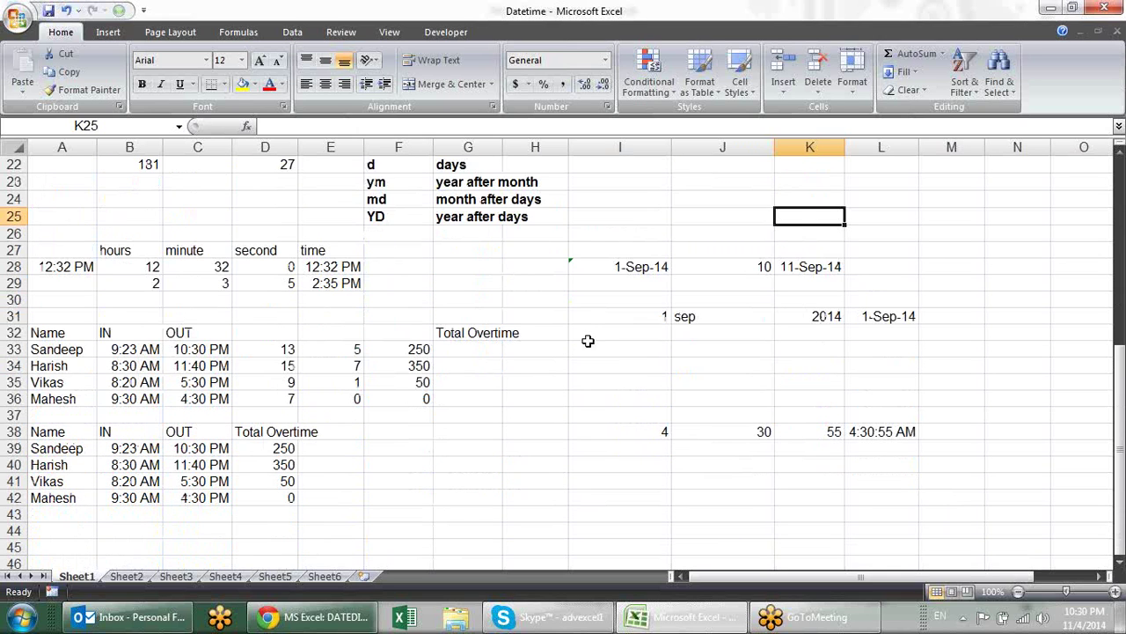
{"action": "scroll", "coordinate": [564, 255], "scroll_direction": "up", "scroll_amount": 3}
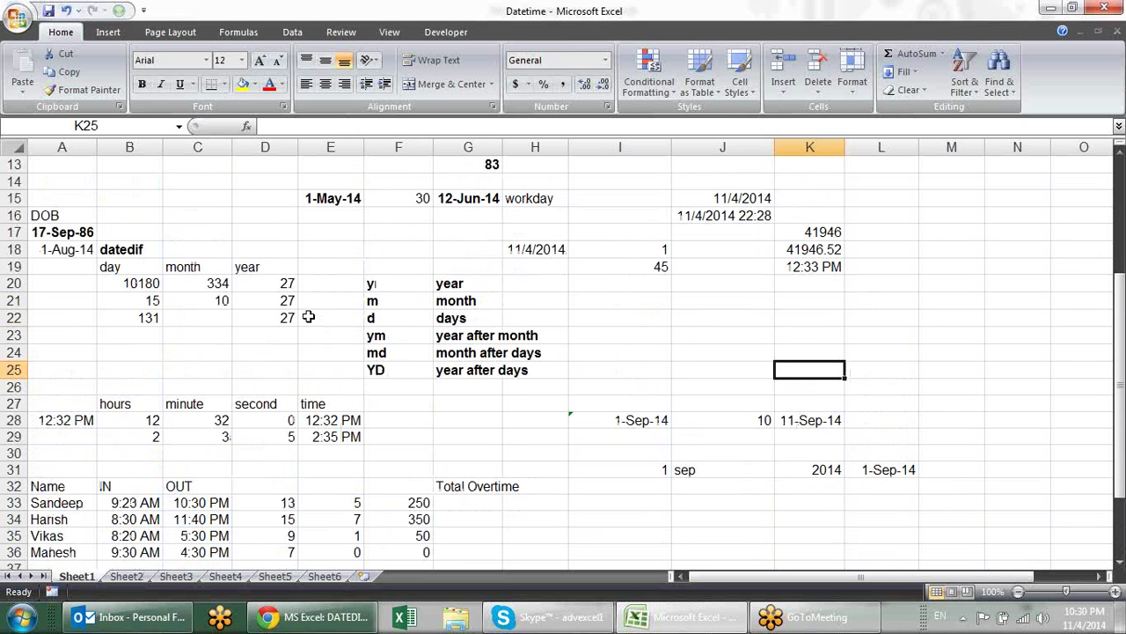
{"action": "left_click_drag", "start_coordinate": [144, 196], "coordinate": [778, 368]}
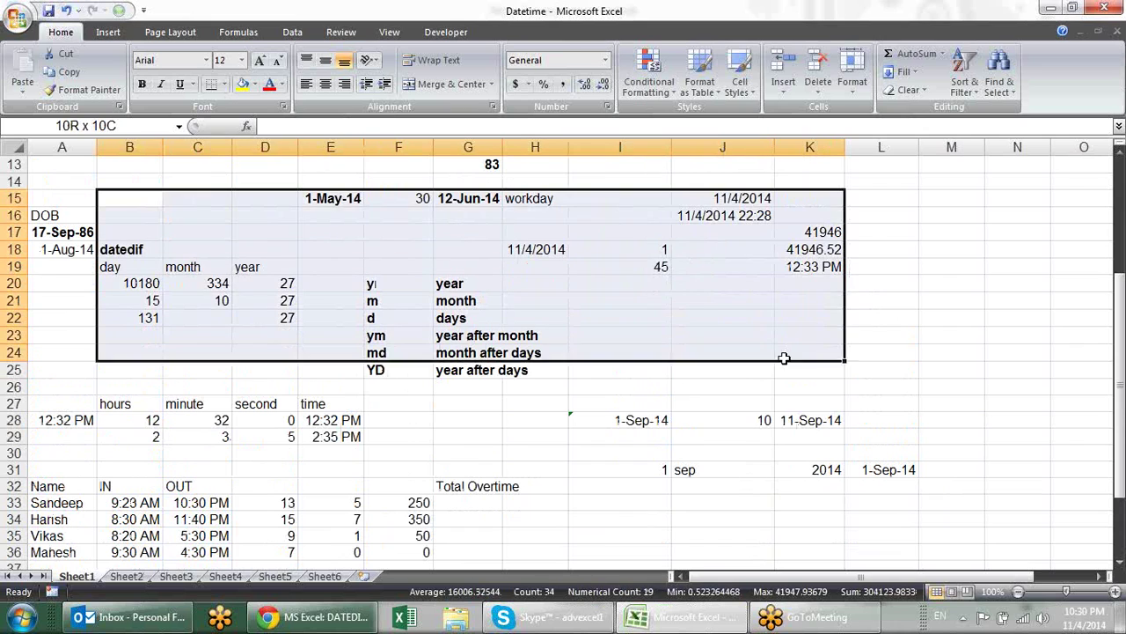
{"action": "left_click", "coordinate": [626, 303]}
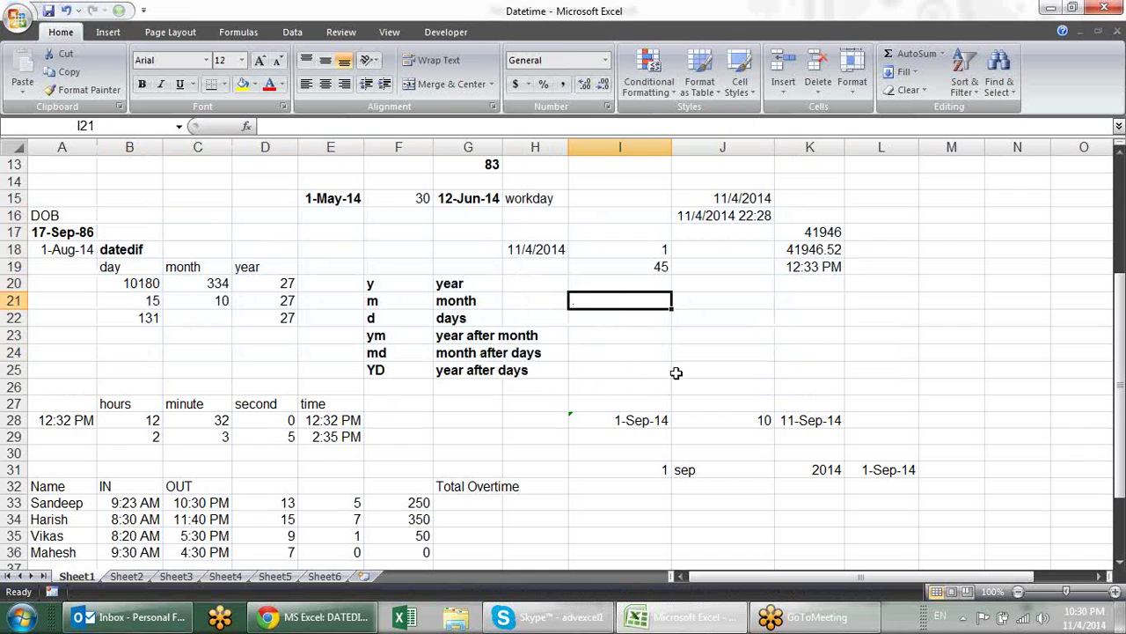
{"action": "scroll", "coordinate": [676, 373], "scroll_direction": "up", "scroll_amount": 4}
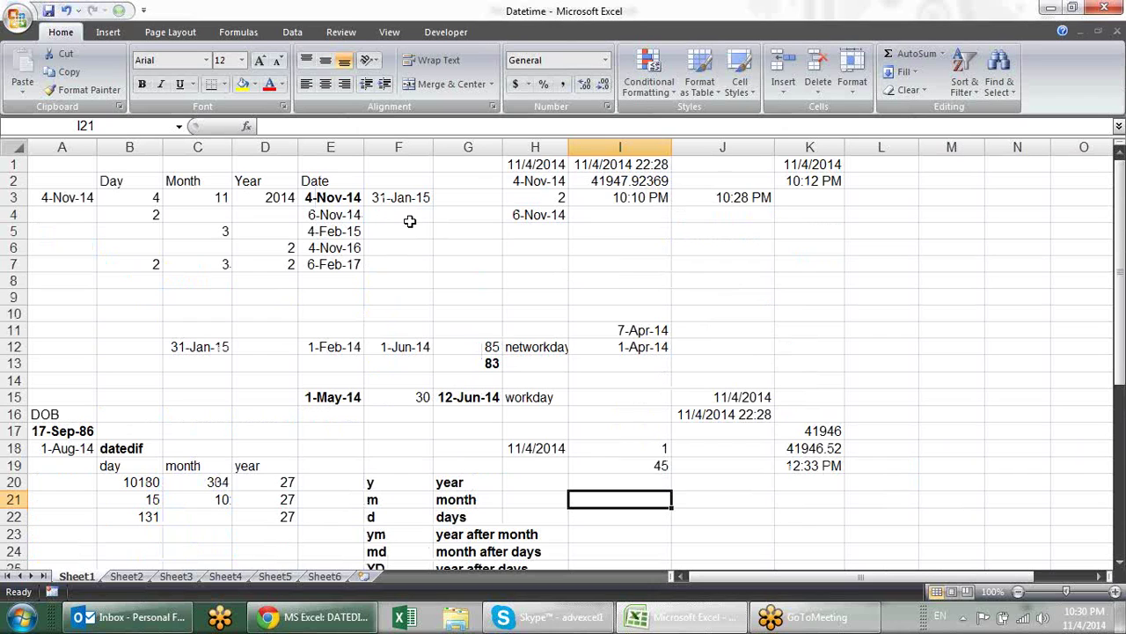
{"action": "left_click", "coordinate": [410, 229]}
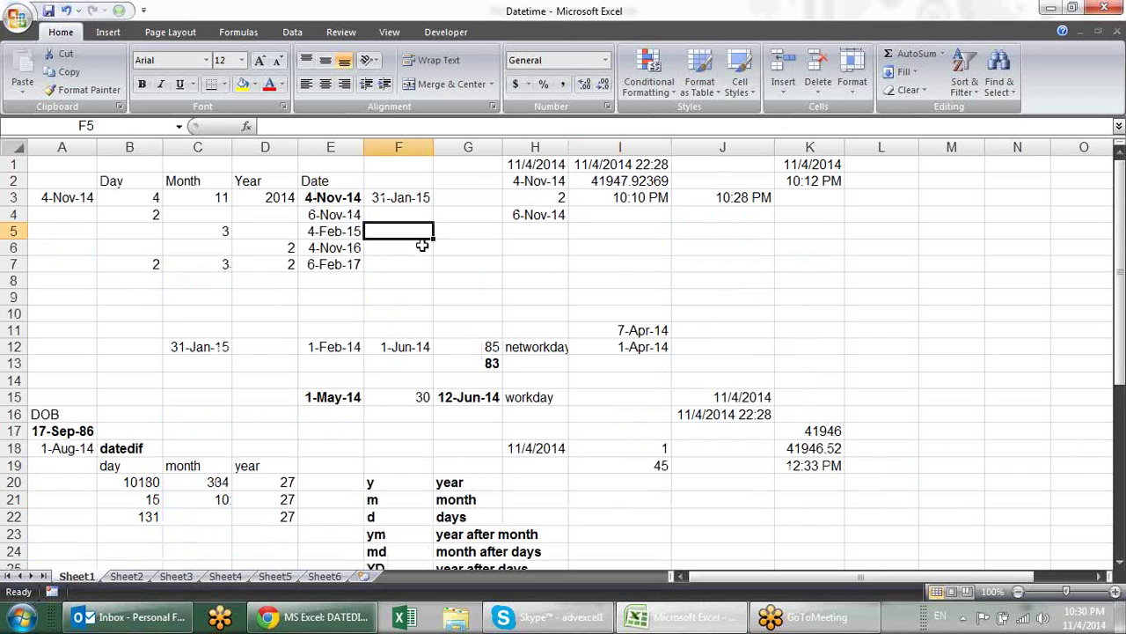
{"action": "type", "text": "="}
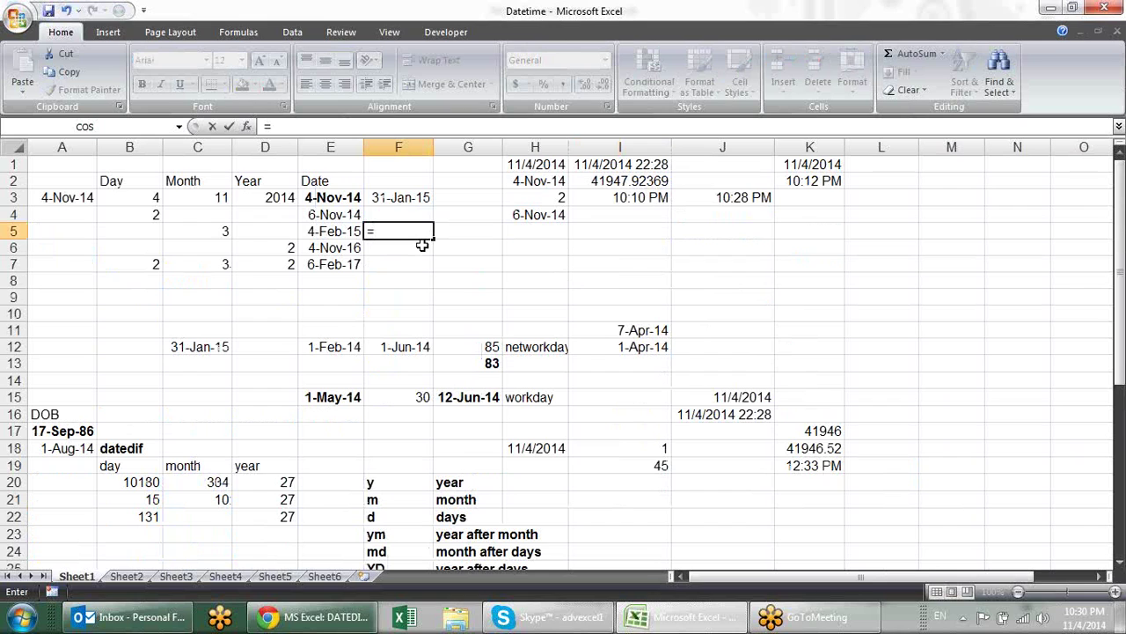
{"action": "type", "text": "dat"}
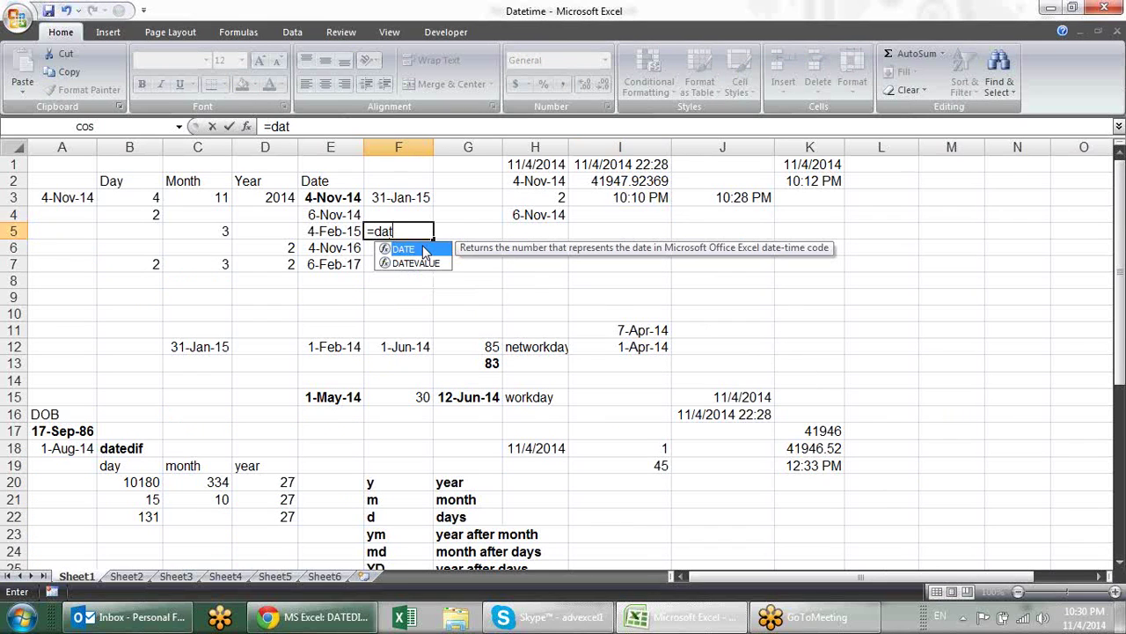
{"action": "key", "text": "Down"}
{"action": "key", "text": "Tab"}
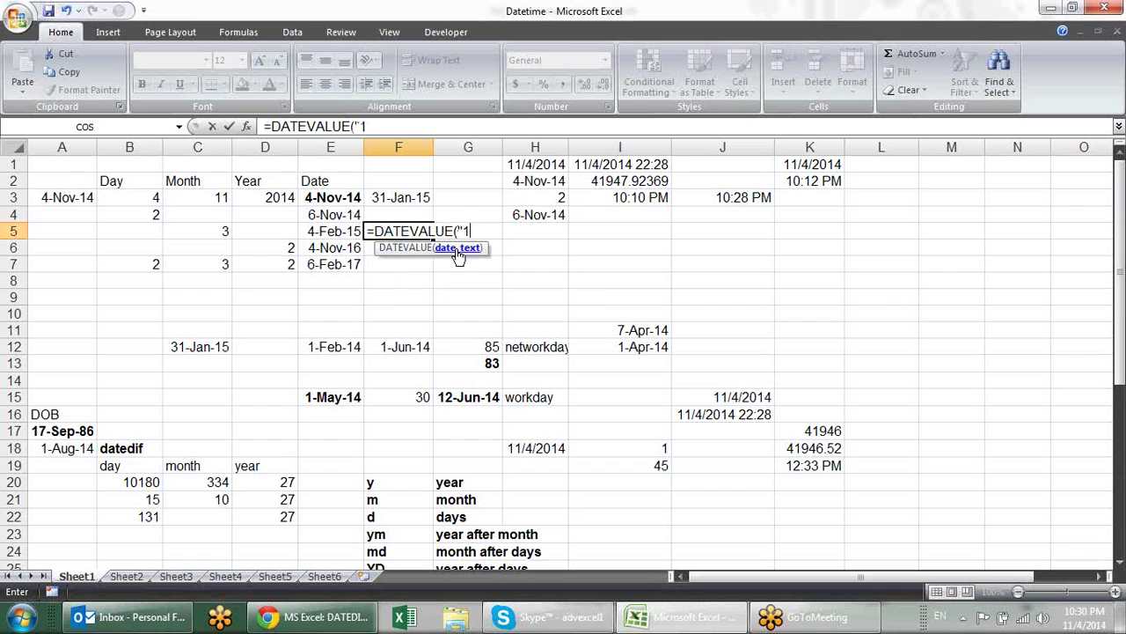
{"action": "type", "text": "-nov-1"}
{"action": "type", "text": "2"}
{"action": "key", "text": "BackSpace"}
{"action": "type", "text": "4\")"}
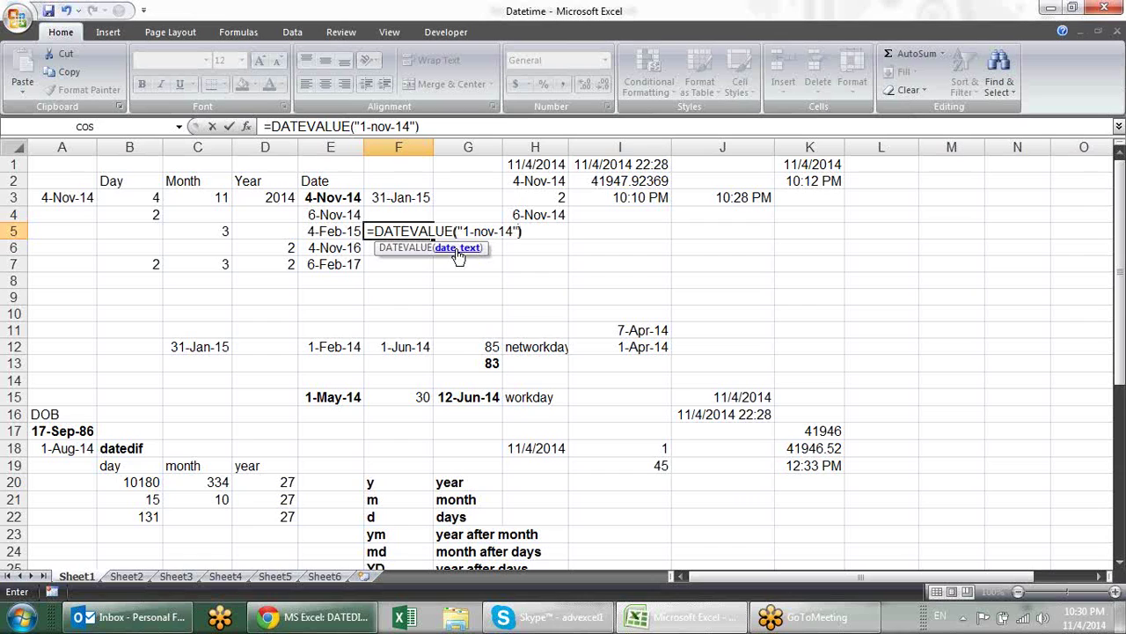
{"action": "key", "text": "Return"}
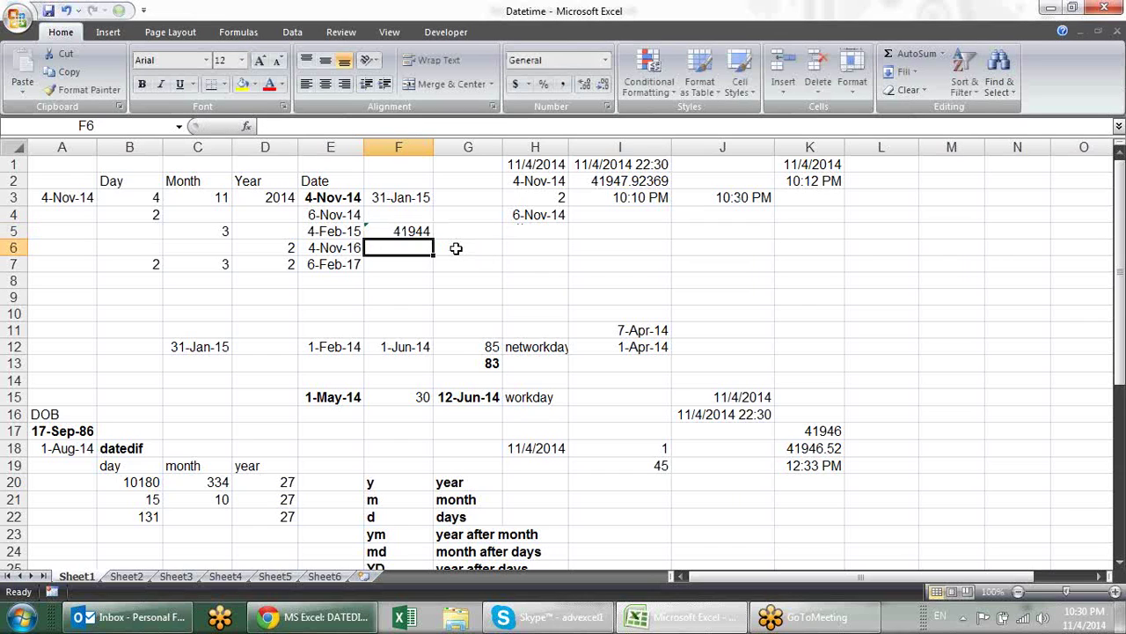
{"action": "key", "text": "Up"}
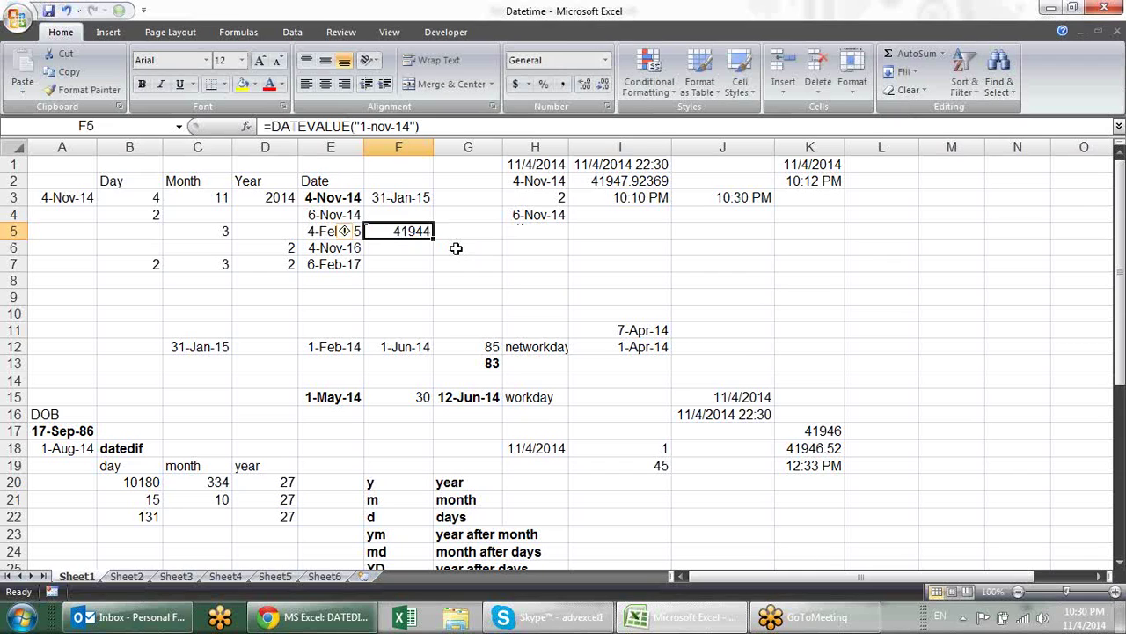
{"action": "key", "text": "Delete"}
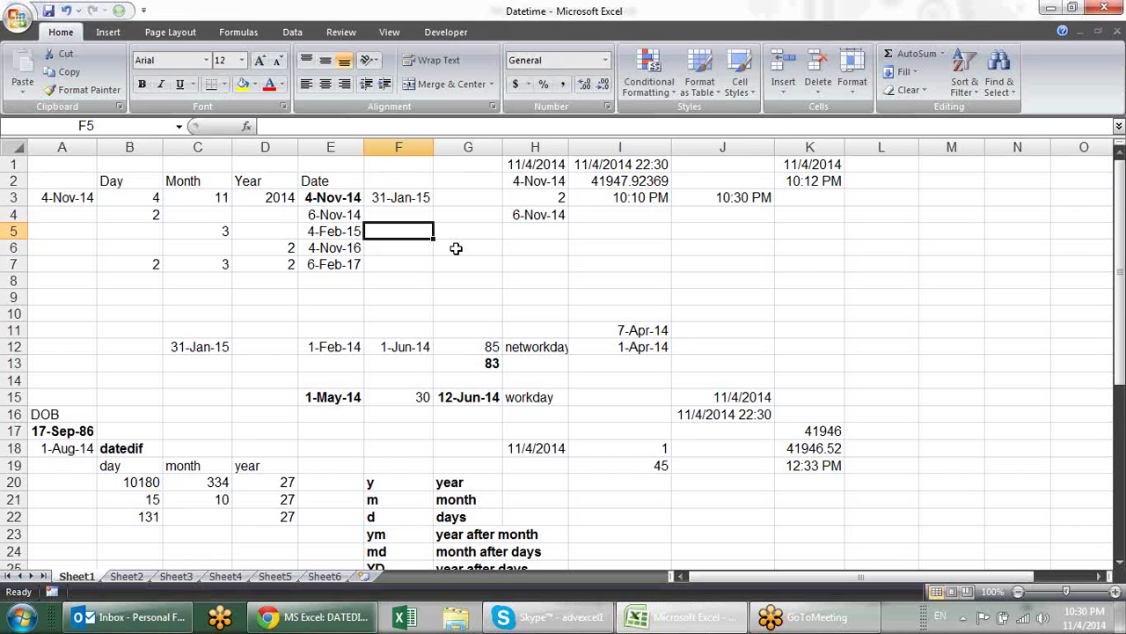
{"action": "type", "text": "="}
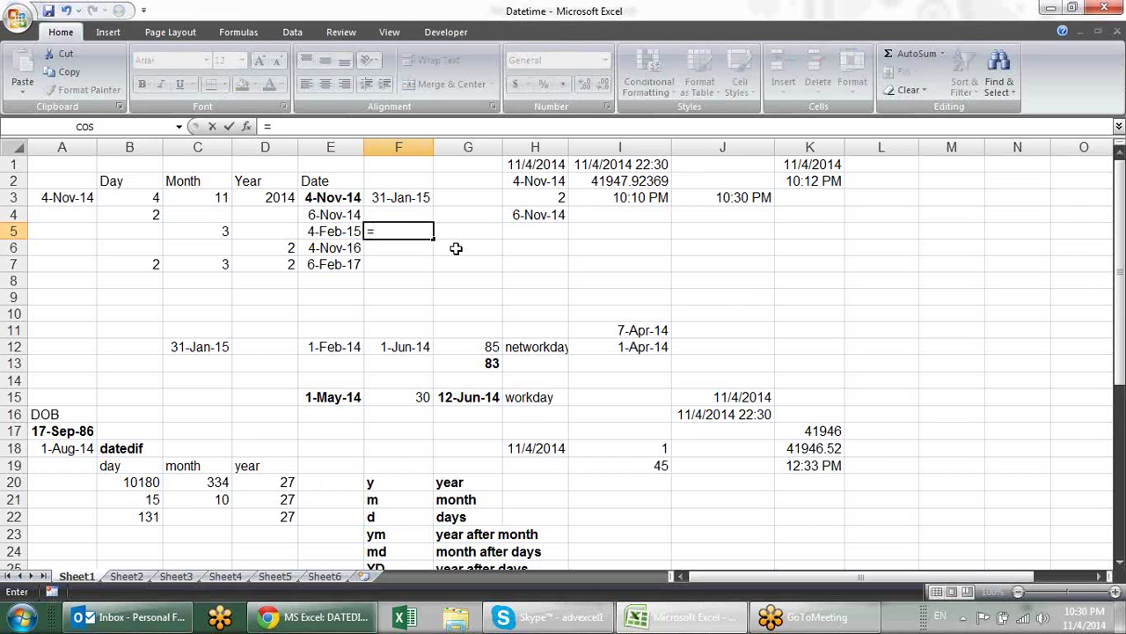
{"action": "type", "text": "dated"}
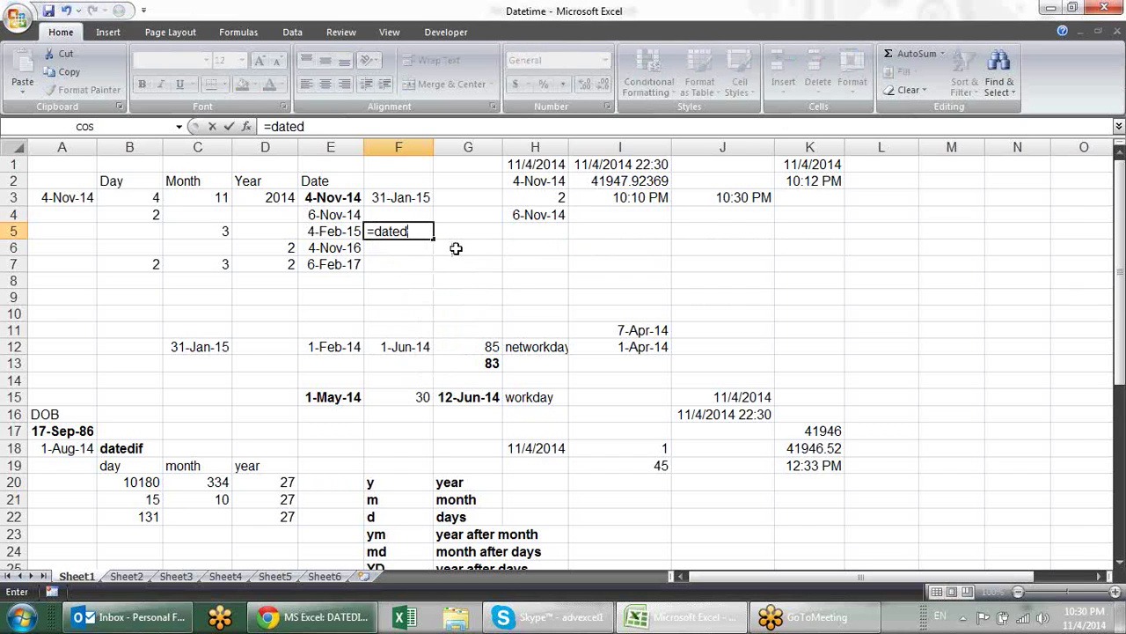
{"action": "key", "text": "BackSpace"}
{"action": "key", "text": "Down"}
{"action": "key", "text": "Tab"}
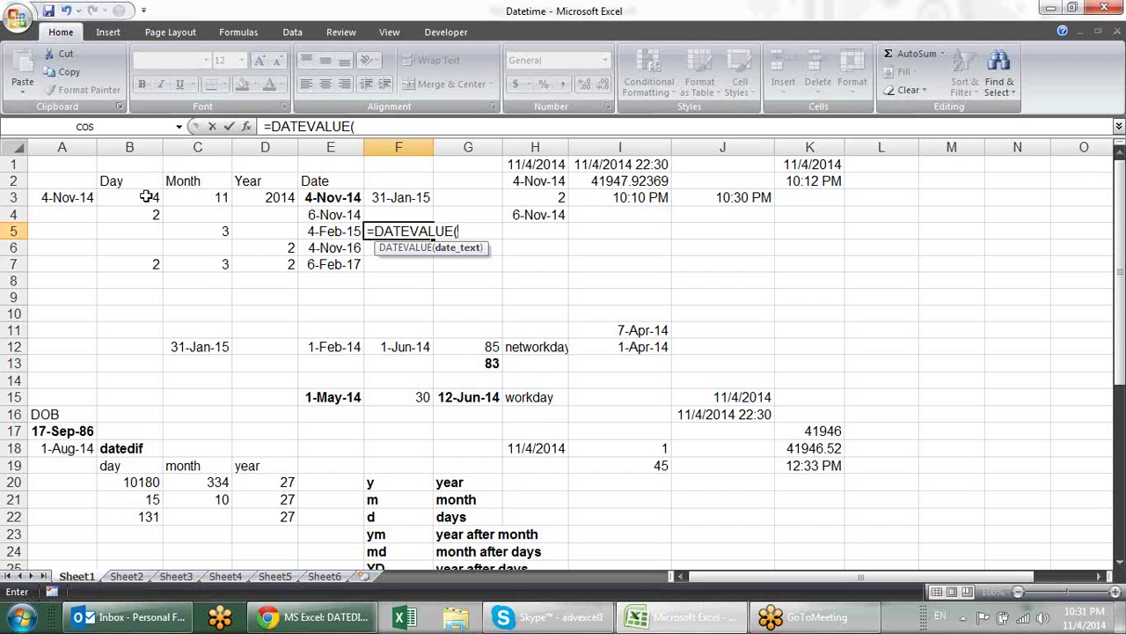
{"action": "left_click", "coordinate": [147, 197]}
{"action": "key", "text": "Escape"}
{"action": "left_click", "coordinate": [191, 197]}
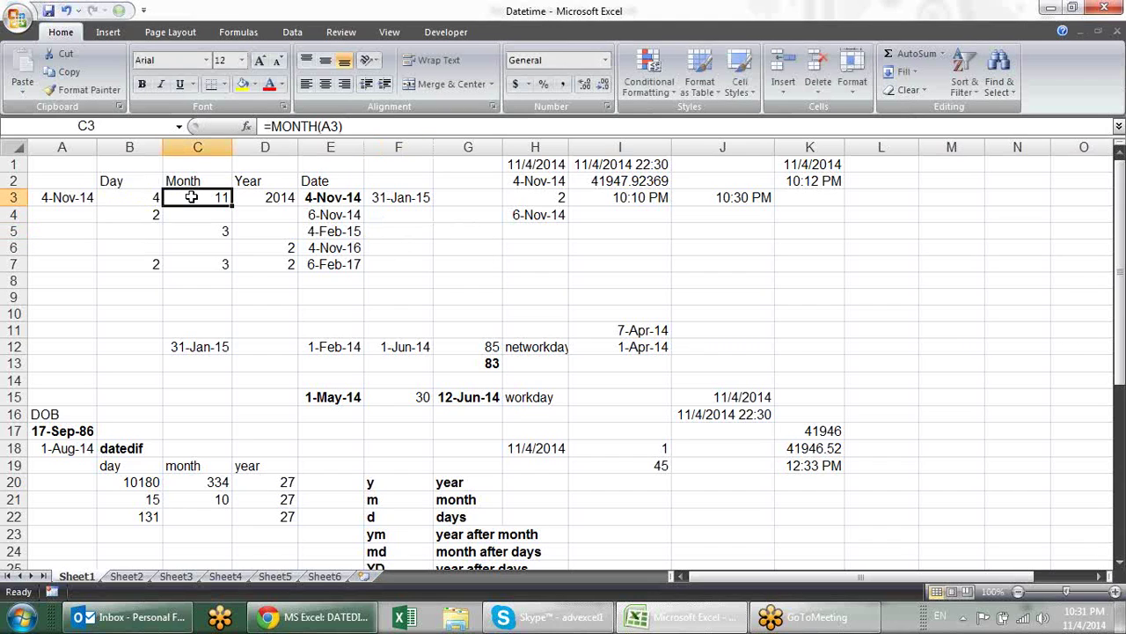
{"action": "left_click", "coordinate": [420, 245]}
{"action": "left_click", "coordinate": [216, 199]}
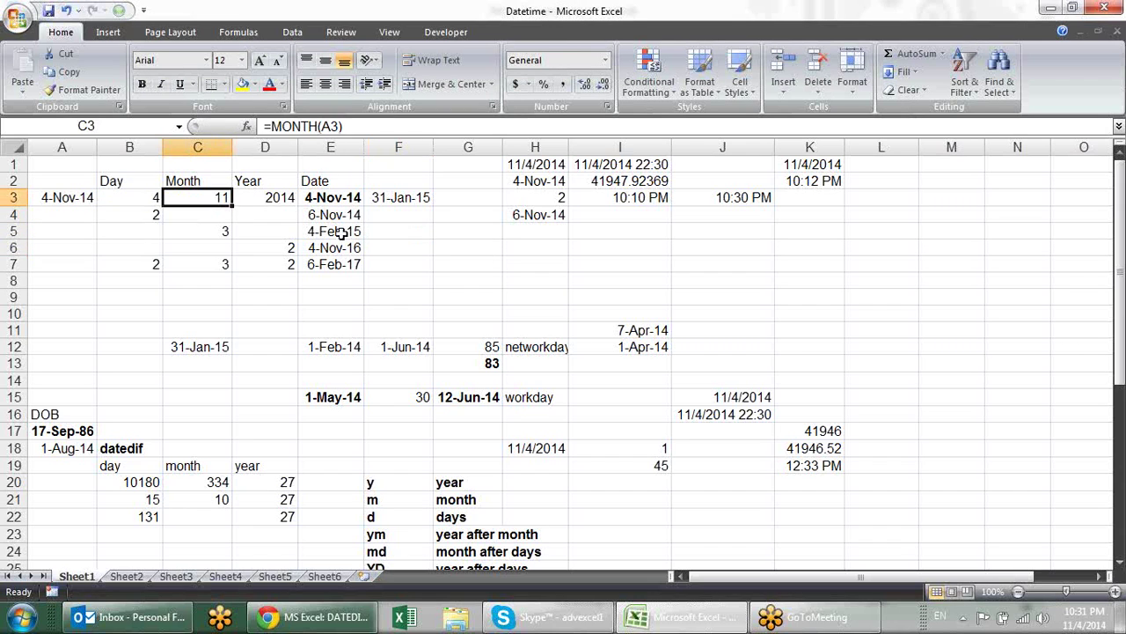
{"action": "left_click", "coordinate": [424, 244]}
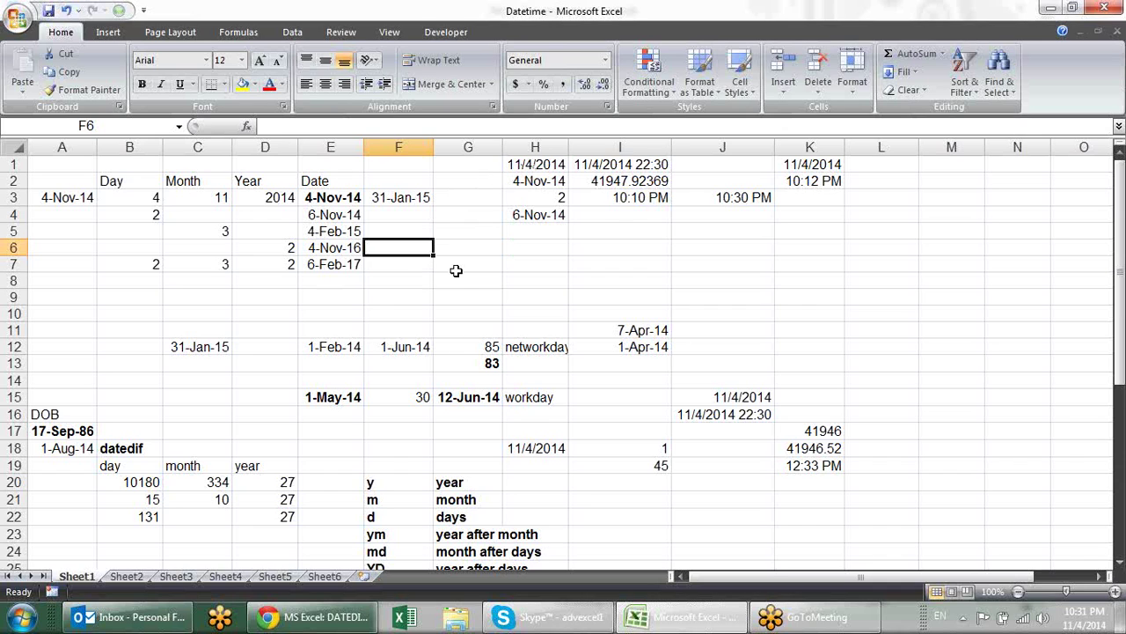
Start a DATEVALUE formula in F6, accepting Excel's suggested formula correction.
{"action": "type", "text": "=date"}
{"action": "key", "text": "Tab"}
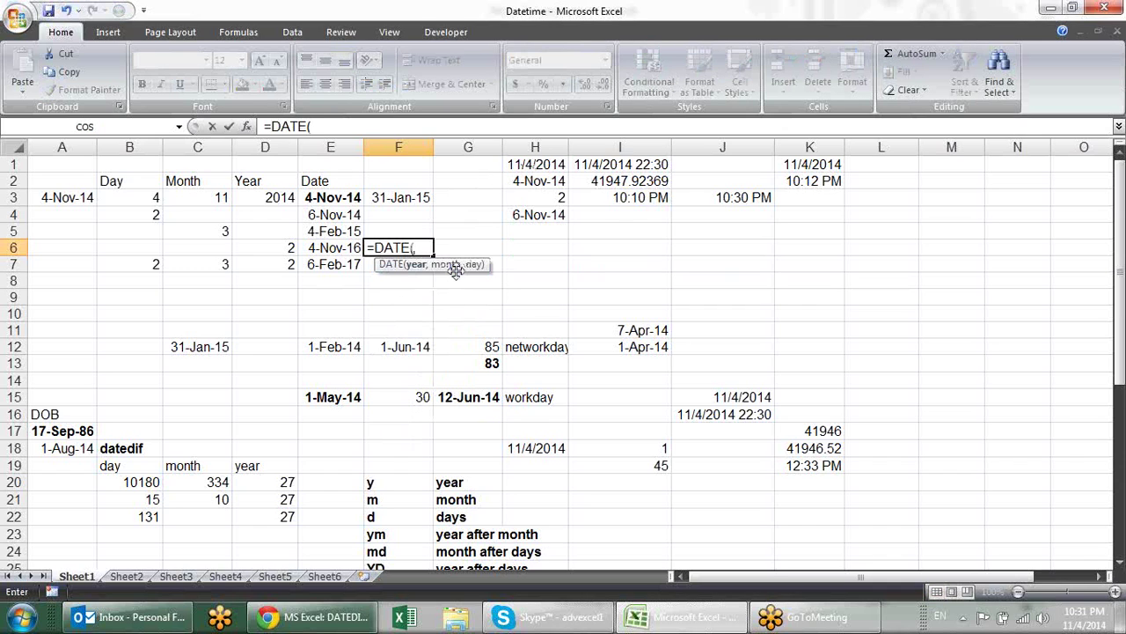
{"action": "key", "text": "BackSpace"}
{"action": "type", "text": "v"}
{"action": "key", "text": "Tab"}
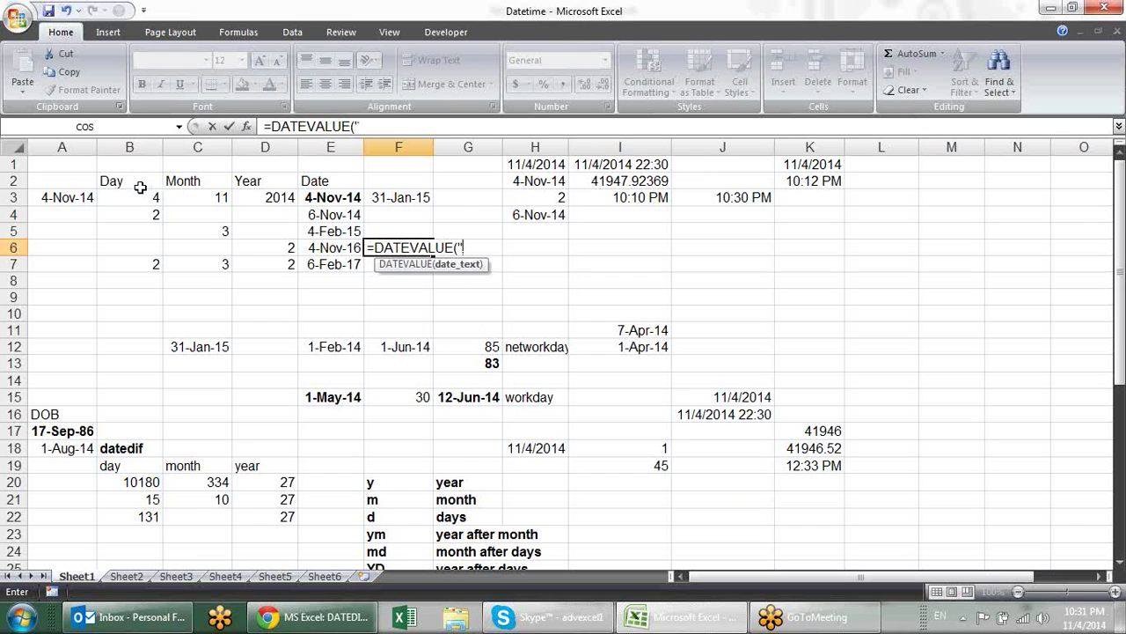
{"action": "key", "text": "Return"}
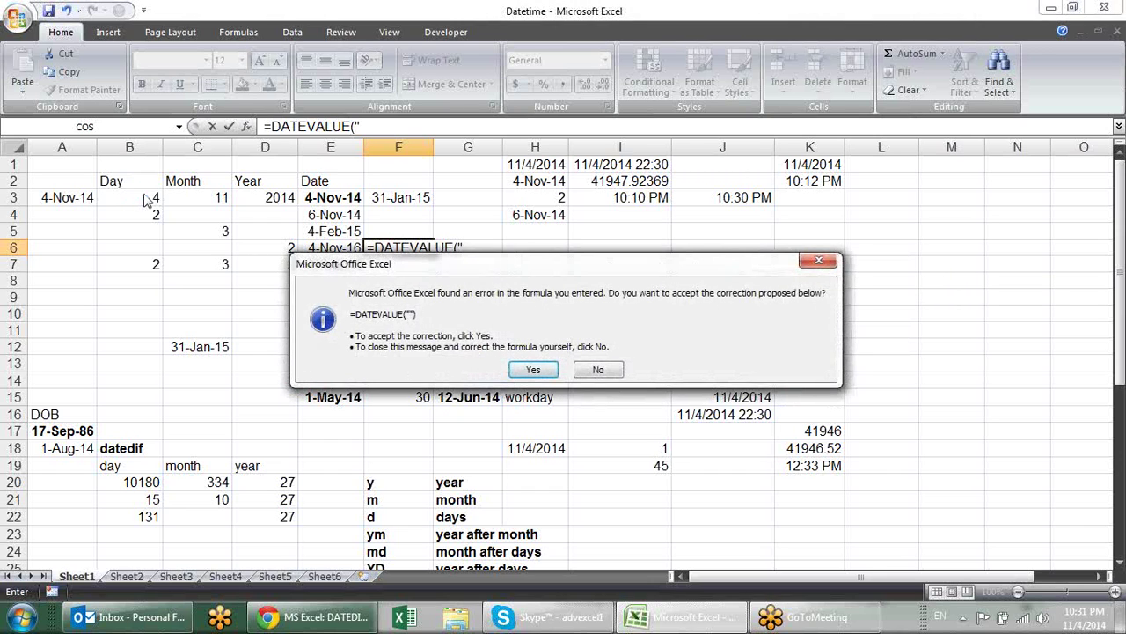
{"action": "key", "text": "Return"}
{"action": "left_click", "coordinate": [147, 200]}
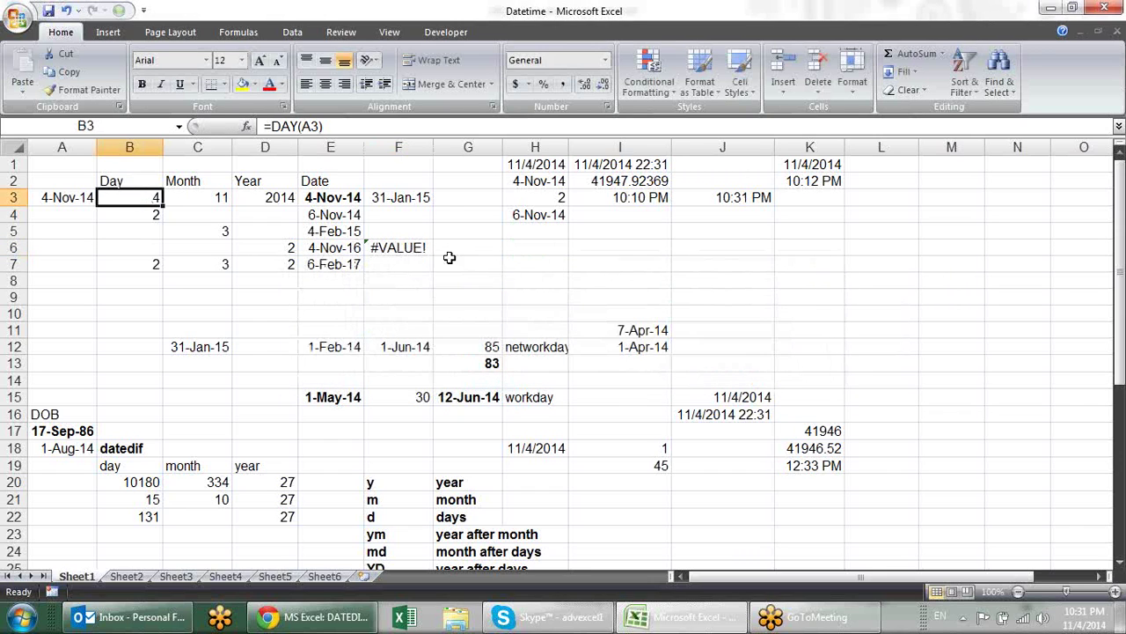
Make F6 =DATEVALUE(B3&"-nov-"&D3), formatted as a date showing 4-Nov-14.
{"action": "left_click", "coordinate": [422, 248]}
{"action": "double_click", "coordinate": [423, 248]}
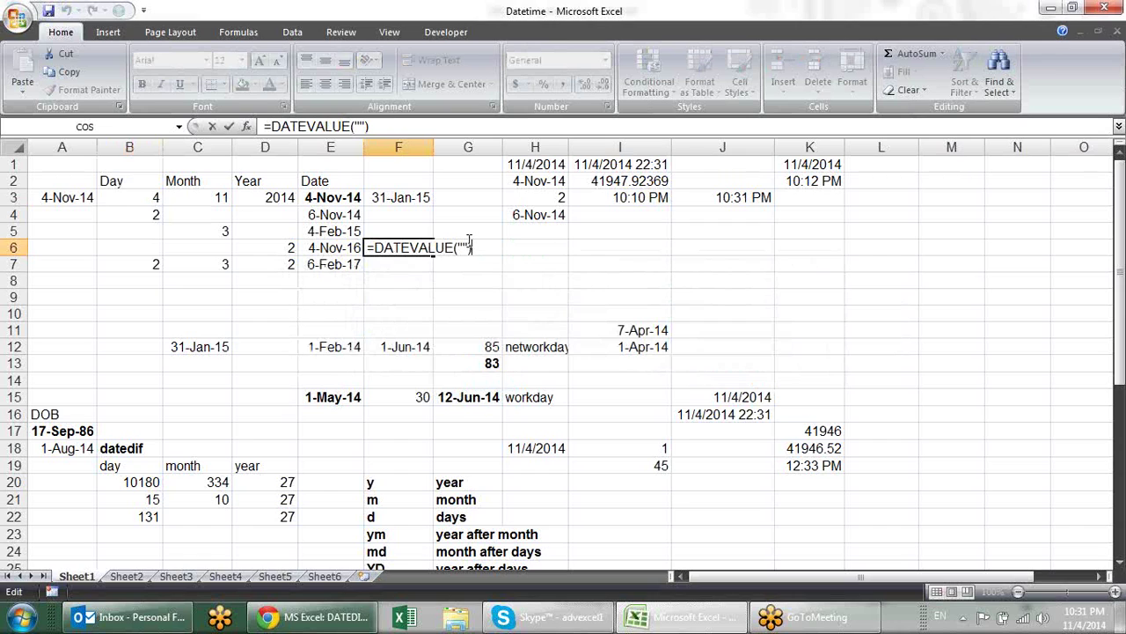
{"action": "key", "text": "Left"}
{"action": "key", "text": "Left"}
{"action": "key", "text": "BackSpace"}
{"action": "key", "text": "BackSpace"}
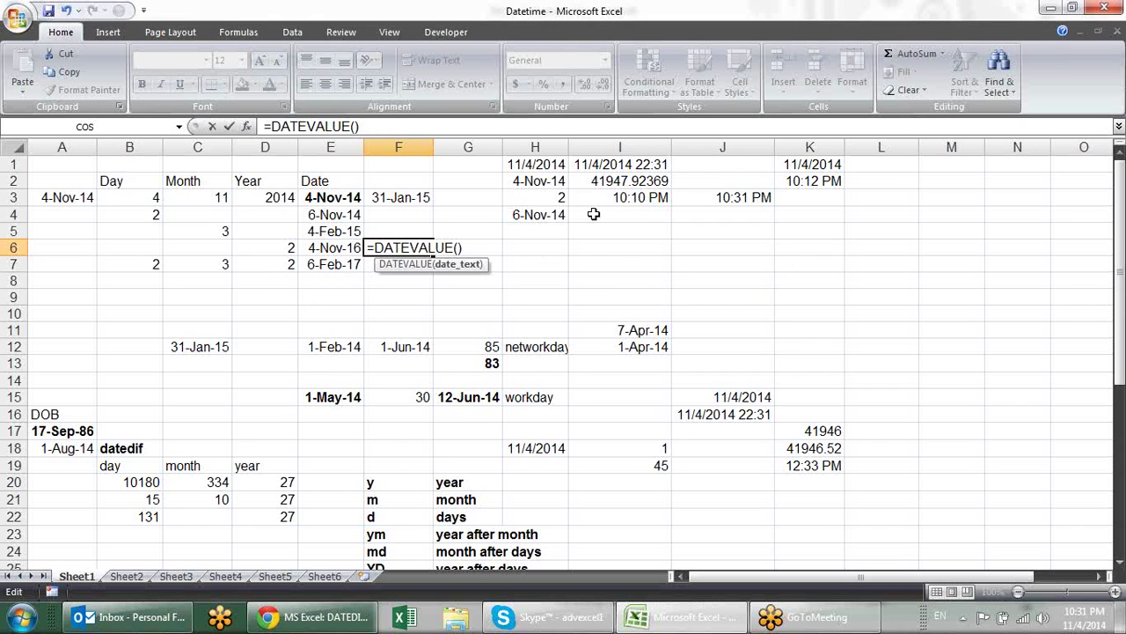
{"action": "left_click", "coordinate": [155, 196]}
{"action": "type", "text": "&\"-"}
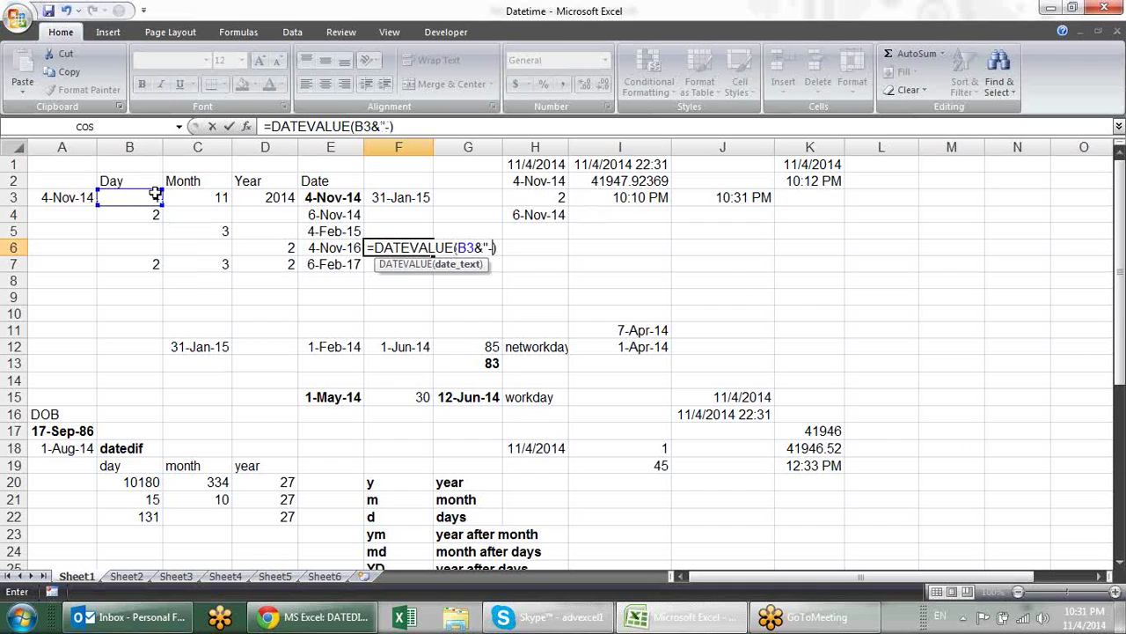
{"action": "type", "text": "nov"}
{"action": "type", "text": "-\""}
{"action": "type", "text": "&"}
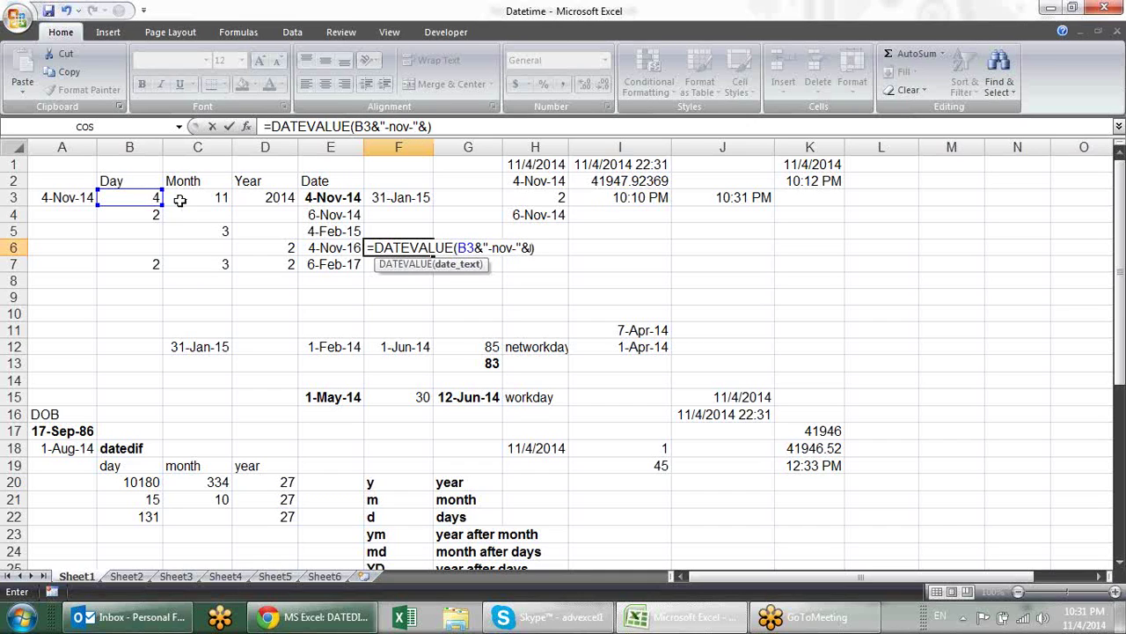
{"action": "left_click", "coordinate": [286, 195]}
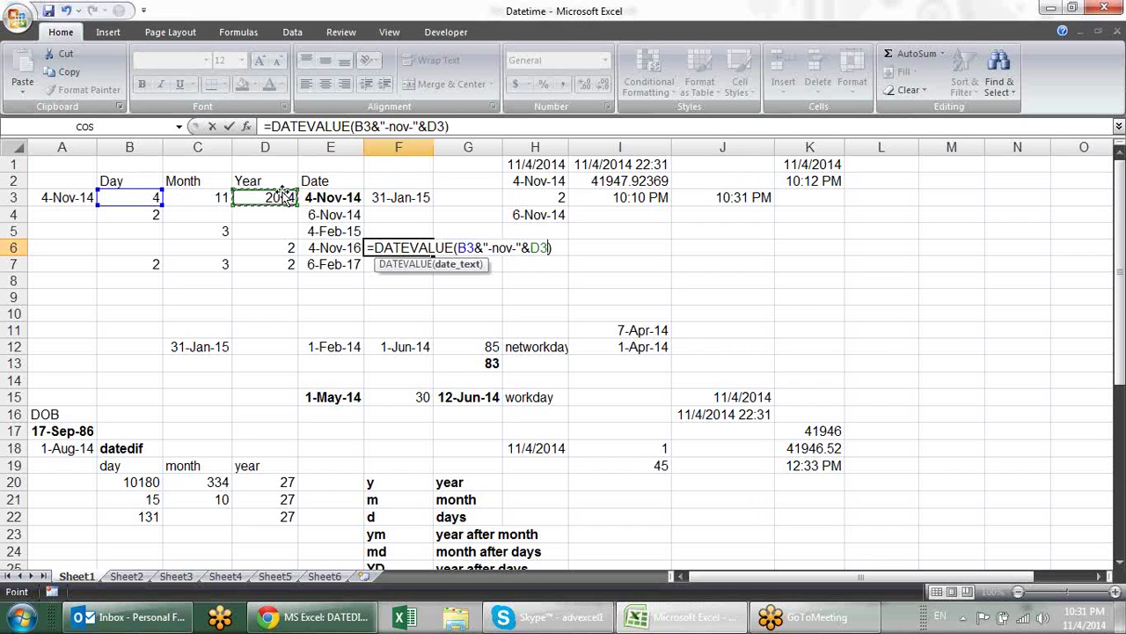
{"action": "key", "text": "Return"}
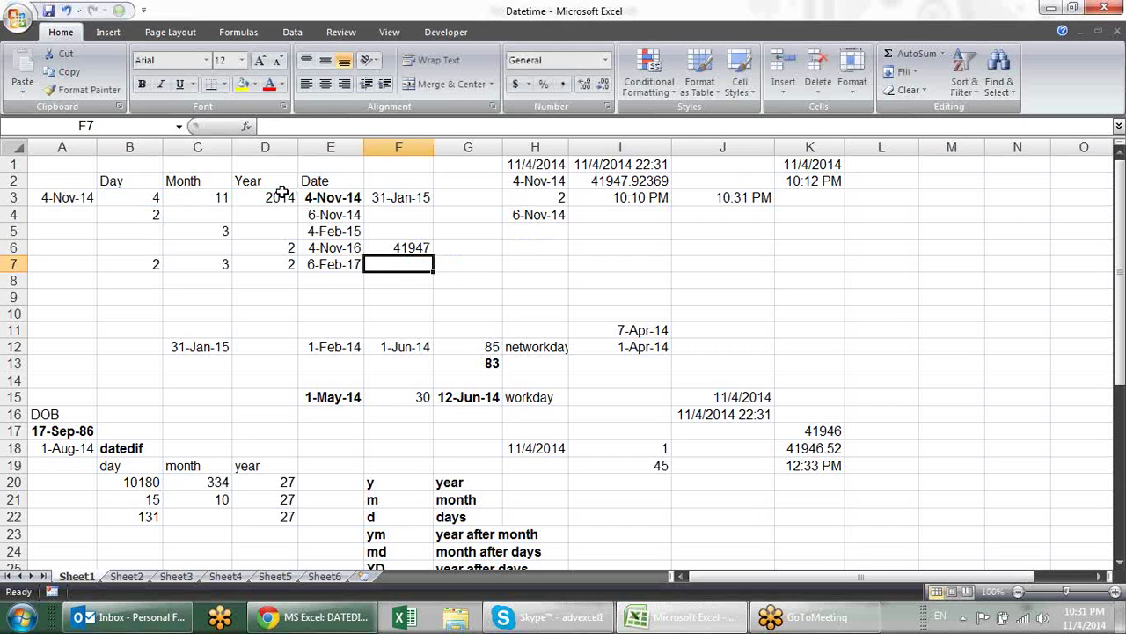
{"action": "key", "text": "Up"}
{"action": "key", "text": "ctrl+shift+3"}
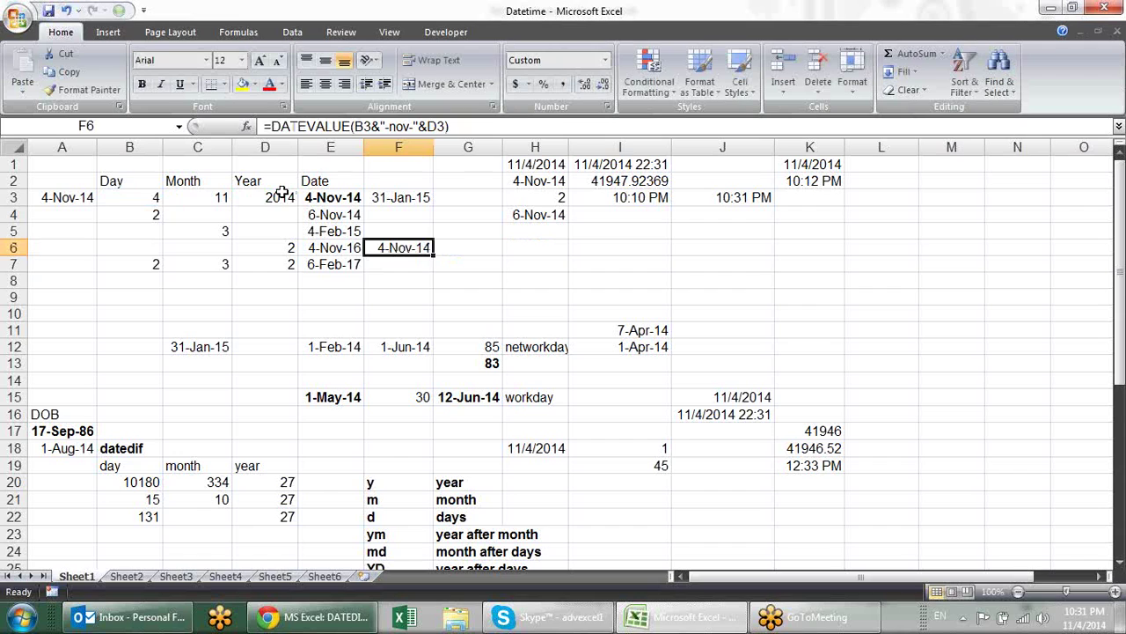
Put 2 in G6 and =F6+G6 in H6, date-formatted to show 6-Nov-14.
{"action": "key", "text": "Right"}
{"action": "type", "text": "2"}
{"action": "key", "text": "Return"}
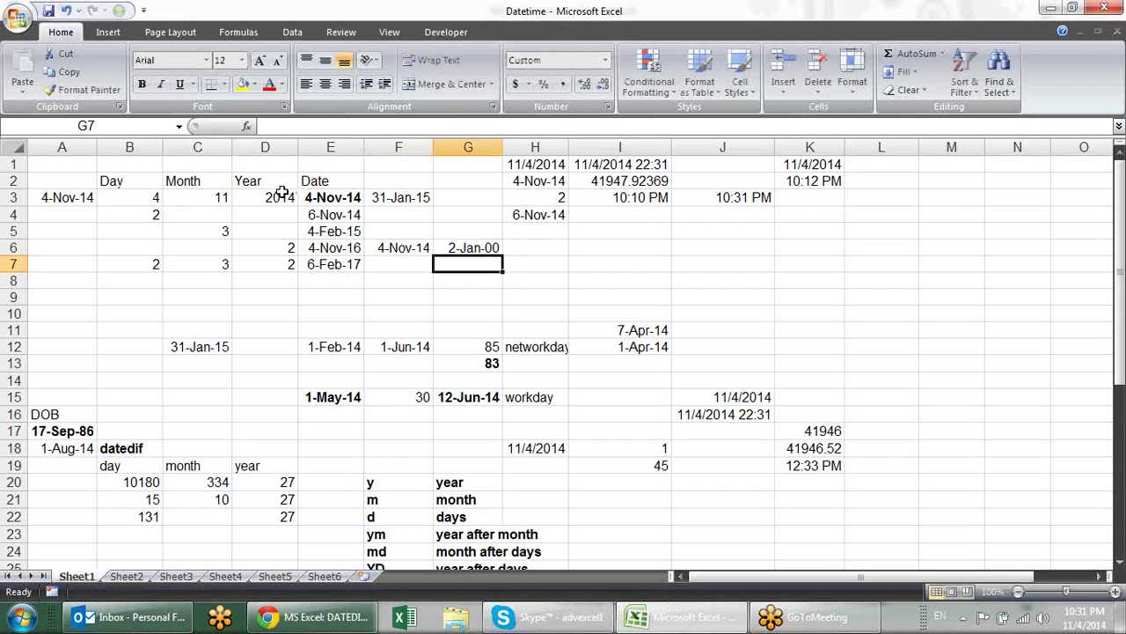
{"action": "key", "text": "Up"}
{"action": "key", "text": "Right"}
{"action": "type", "text": "="}
{"action": "key", "text": "Left"}
{"action": "key", "text": "Left"}
{"action": "type", "text": "+"}
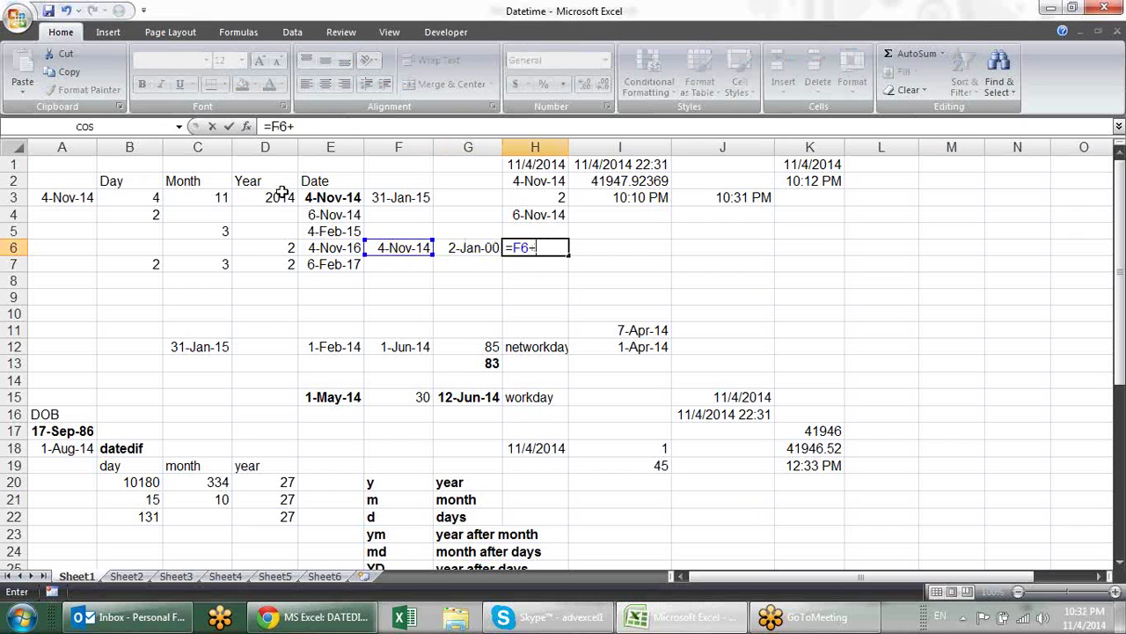
{"action": "key", "text": "Left"}
{"action": "key", "text": "Return"}
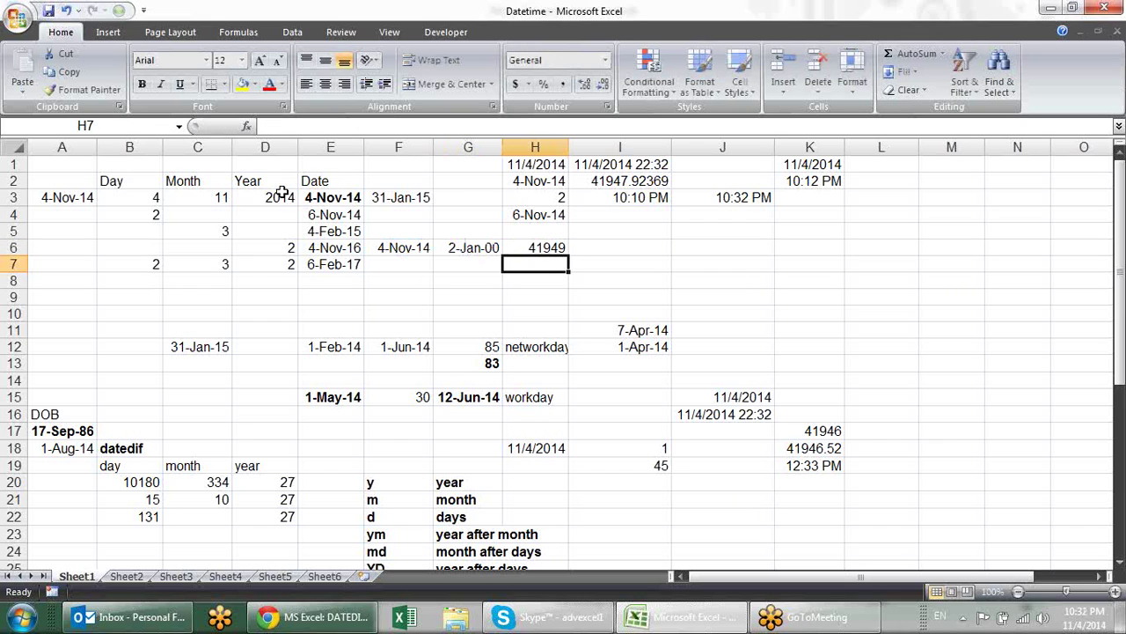
{"action": "key", "text": "Up"}
{"action": "key", "text": "ctrl+shift+3"}
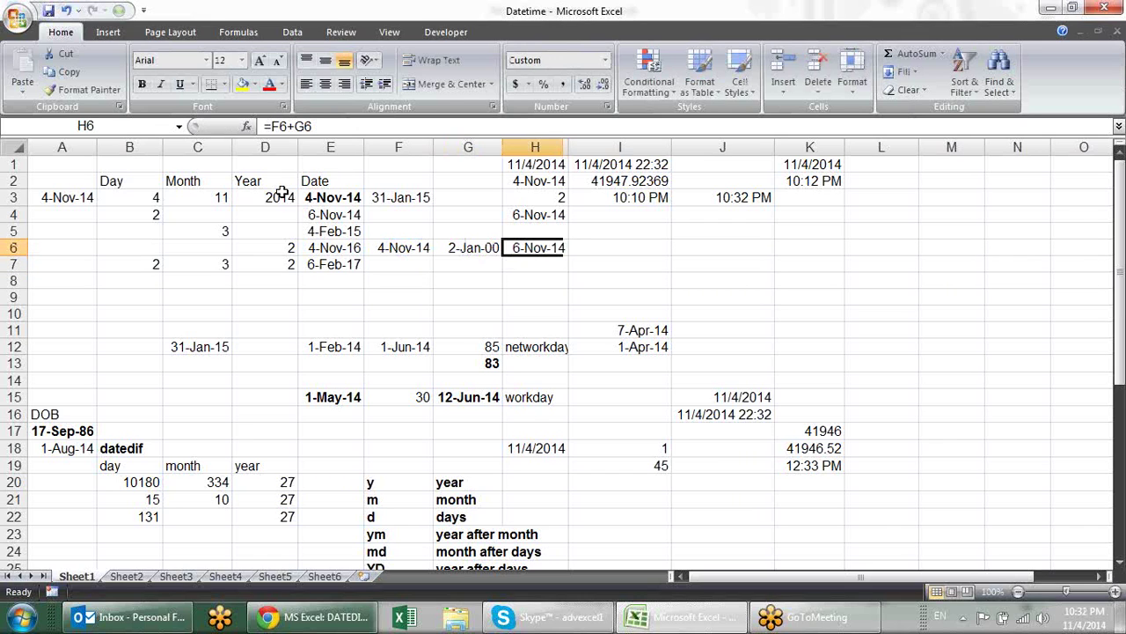
Show G6 as the plain number 2 and make F6:H6 bold.
{"action": "key", "text": "Left"}
{"action": "key", "text": "ctrl+shift+grave"}
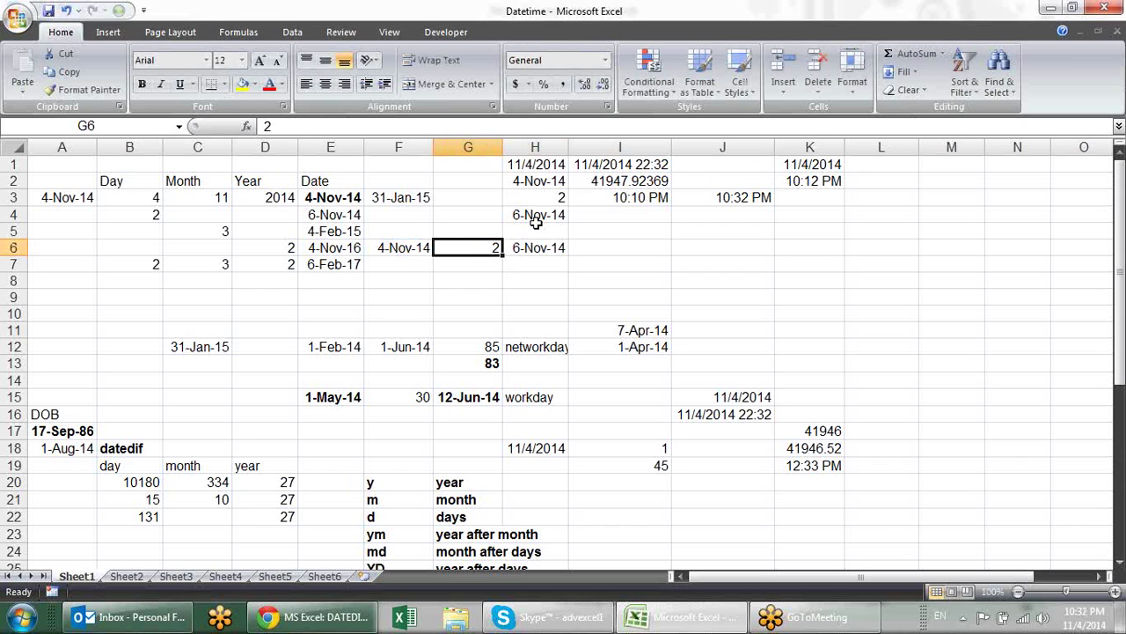
{"action": "left_click_drag", "start_coordinate": [410, 247], "coordinate": [515, 248]}
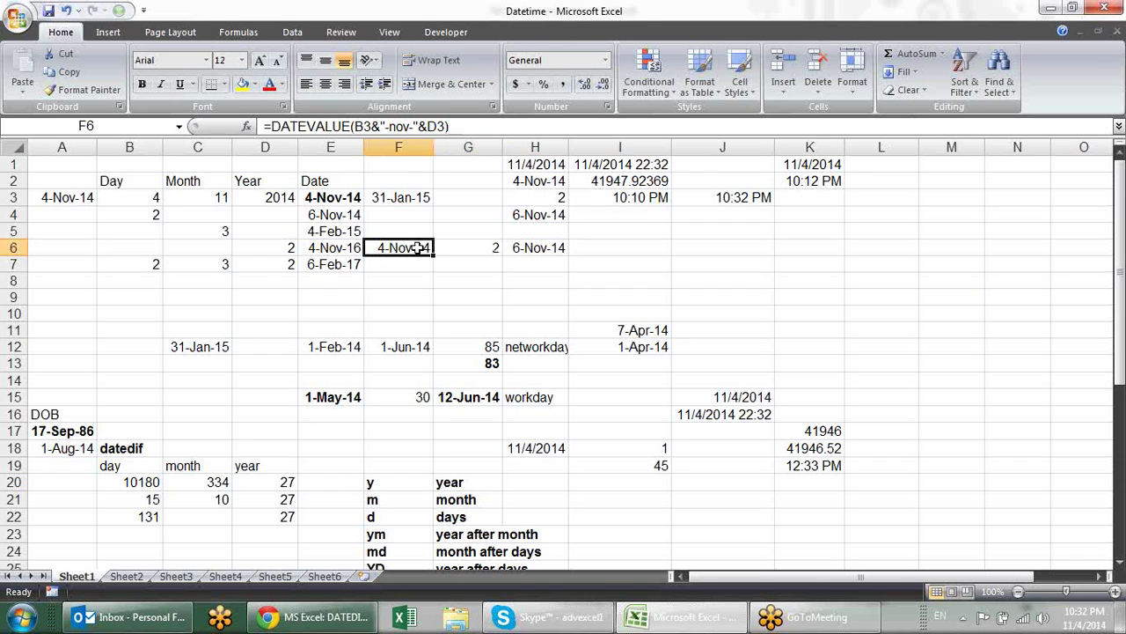
{"action": "key", "text": "ctrl+b"}
{"action": "left_click", "coordinate": [574, 262]}
{"action": "left_click", "coordinate": [531, 250]}
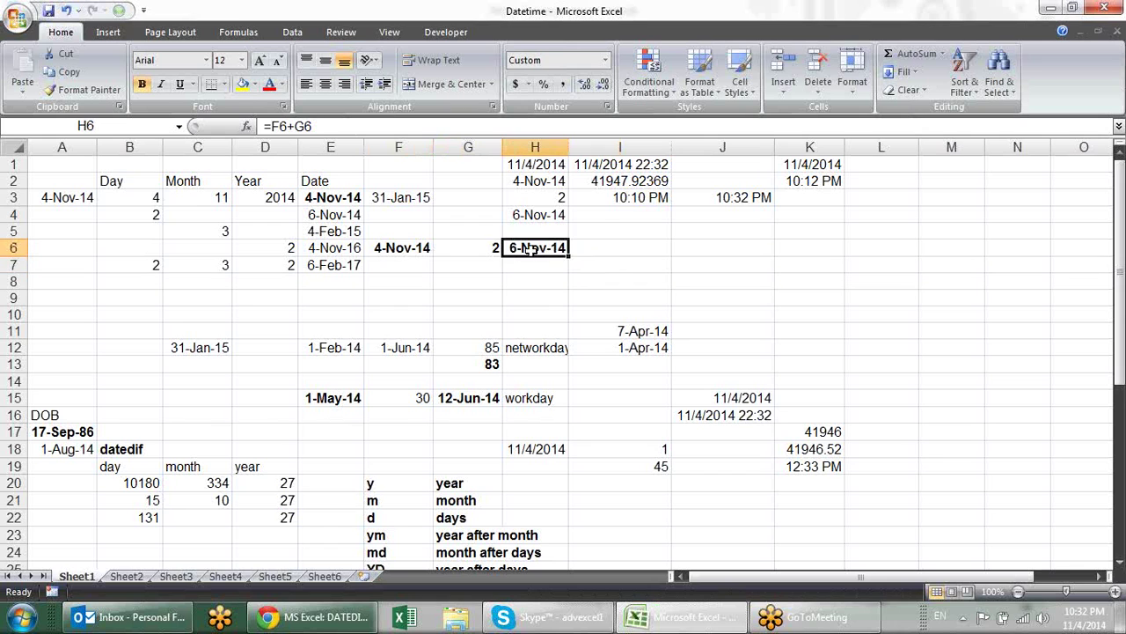
{"action": "scroll", "coordinate": [607, 213], "scroll_direction": "down", "scroll_amount": 1}
{"action": "scroll", "coordinate": [601, 236], "scroll_direction": "down", "scroll_amount": 2}
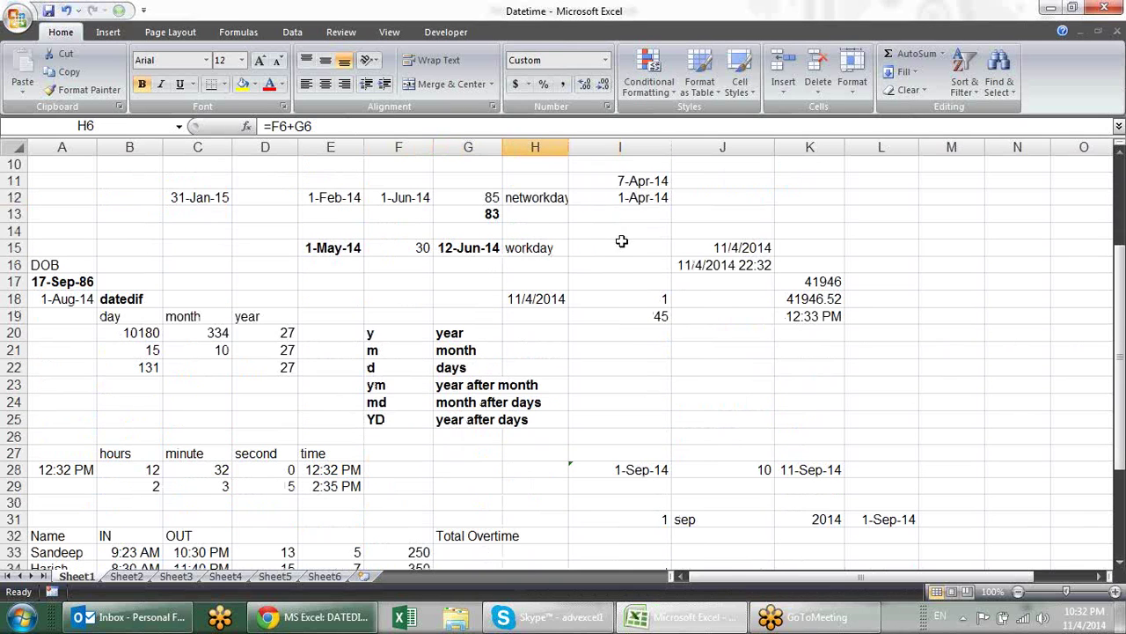
{"action": "left_click", "coordinate": [613, 313]}
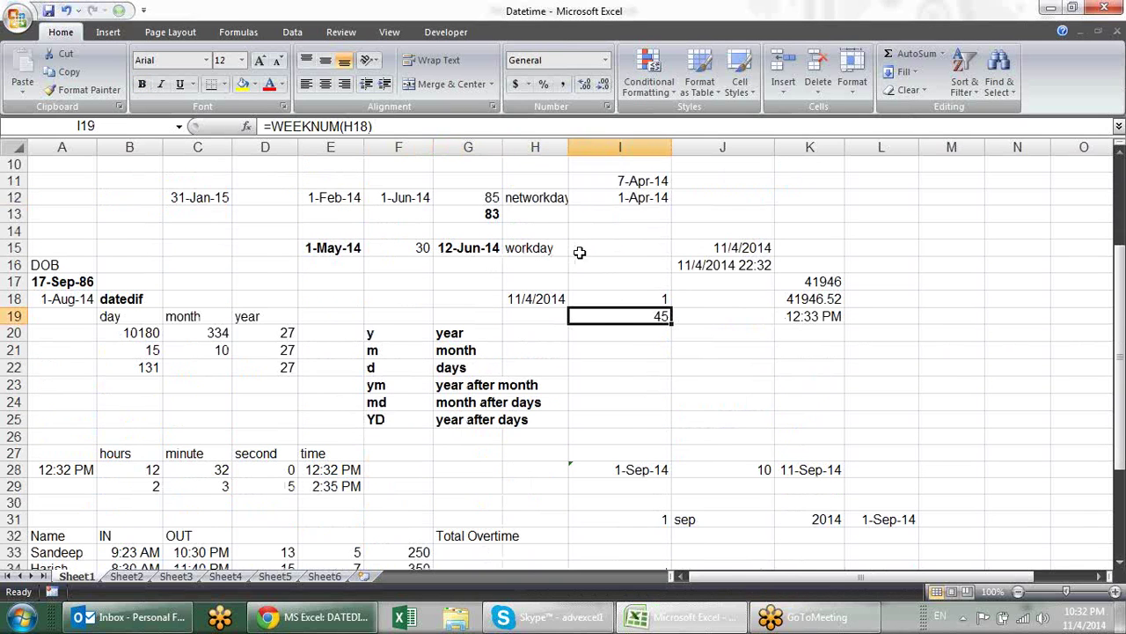
{"action": "scroll", "coordinate": [569, 251], "scroll_direction": "down", "scroll_amount": 2}
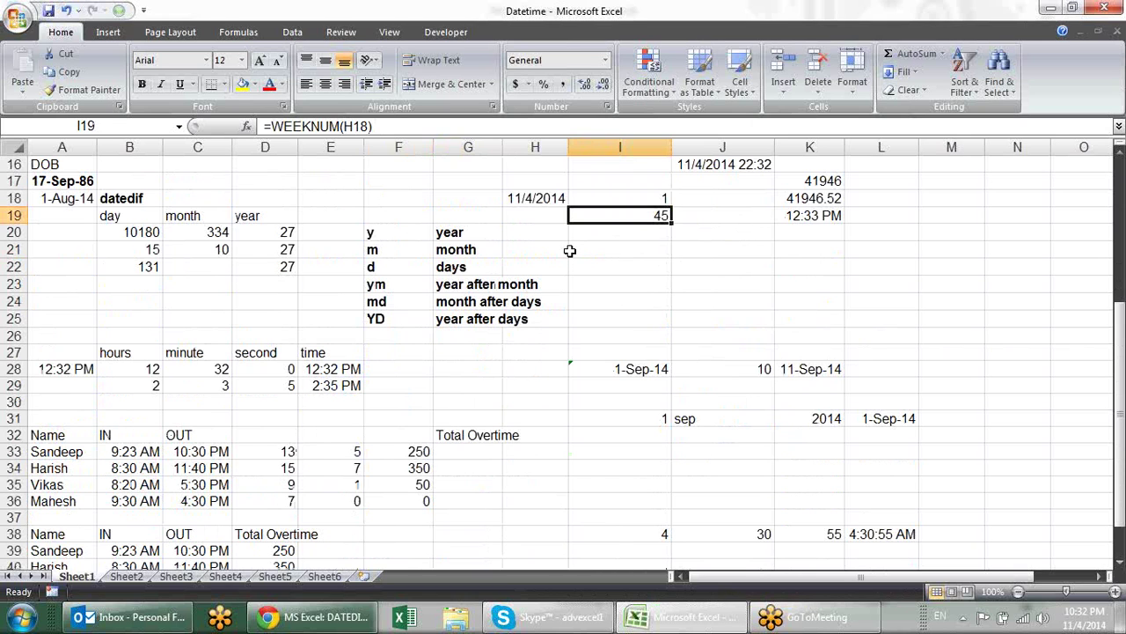
{"action": "scroll", "coordinate": [565, 280], "scroll_direction": "up", "scroll_amount": 4}
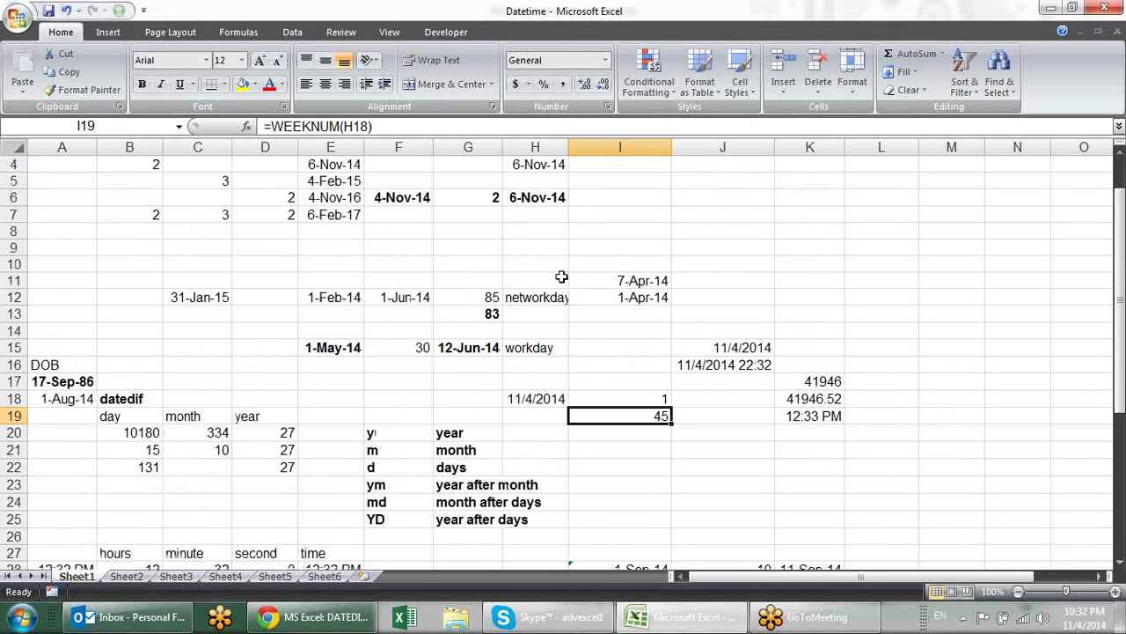
{"action": "scroll", "coordinate": [562, 277], "scroll_direction": "up", "scroll_amount": 1}
{"action": "scroll", "coordinate": [562, 276], "scroll_direction": "down", "scroll_amount": 5}
{"action": "scroll", "coordinate": [562, 276], "scroll_direction": "down", "scroll_amount": 1}
{"action": "scroll", "coordinate": [560, 277], "scroll_direction": "down", "scroll_amount": 3}
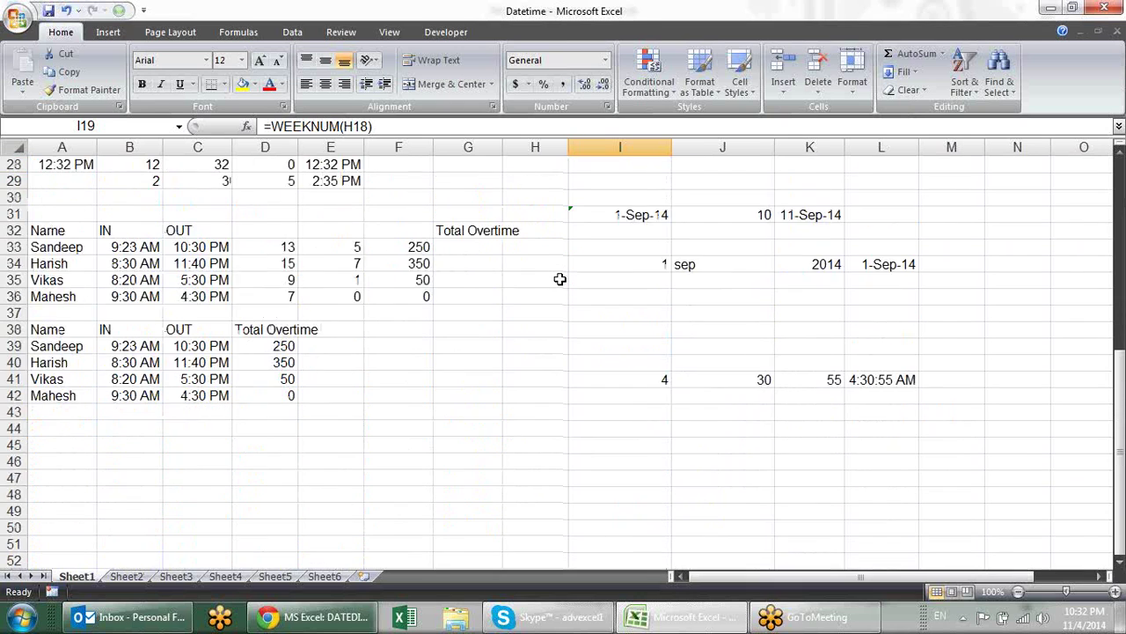
{"action": "scroll", "coordinate": [559, 279], "scroll_direction": "up", "scroll_amount": 3}
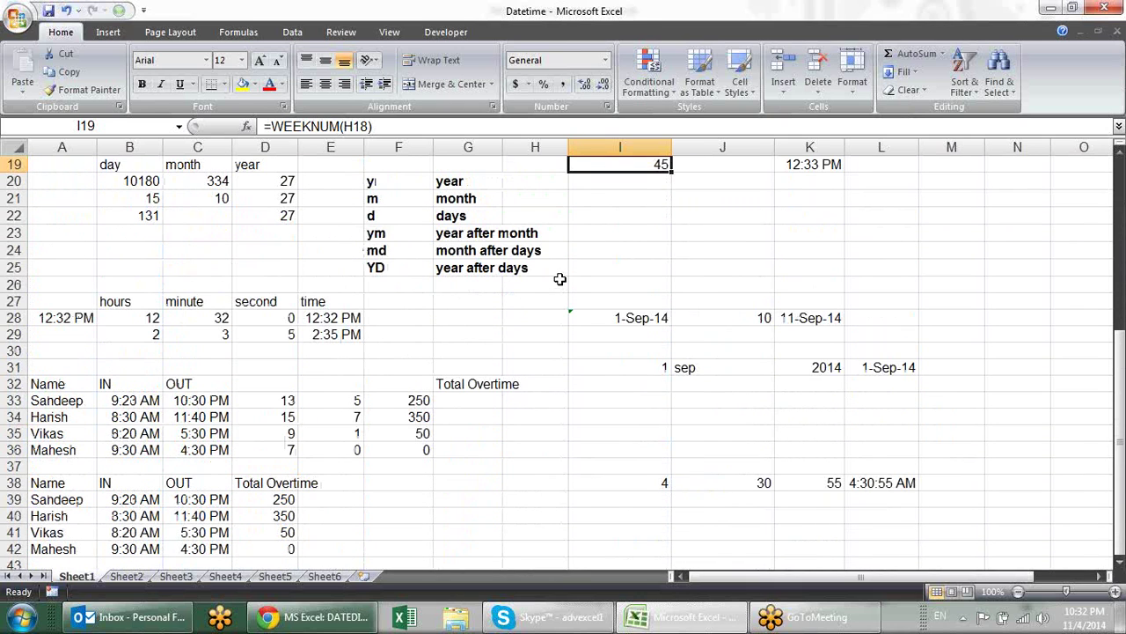
{"action": "scroll", "coordinate": [953, 252], "scroll_direction": "up", "scroll_amount": 3}
{"action": "scroll", "coordinate": [953, 253], "scroll_direction": "down", "scroll_amount": 2}
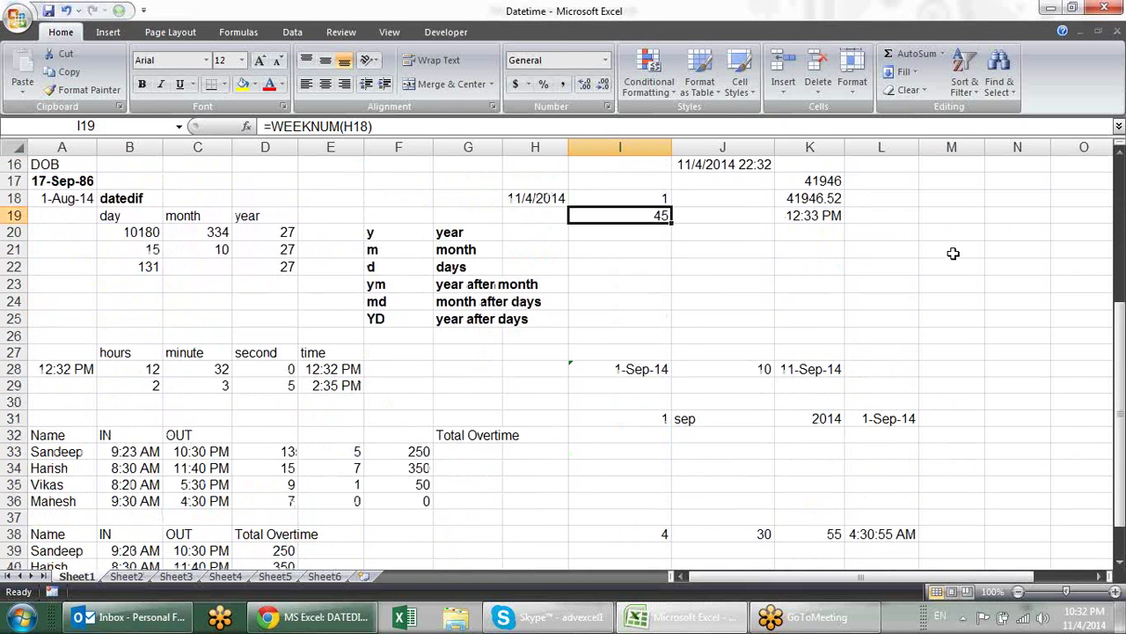
{"action": "scroll", "coordinate": [953, 253], "scroll_direction": "down", "scroll_amount": 1}
{"action": "scroll", "coordinate": [953, 253], "scroll_direction": "down", "scroll_amount": 1}
Insert several empty rows at row 27 to make room for the time block.
{"action": "scroll", "coordinate": [953, 253], "scroll_direction": "down", "scroll_amount": 1}
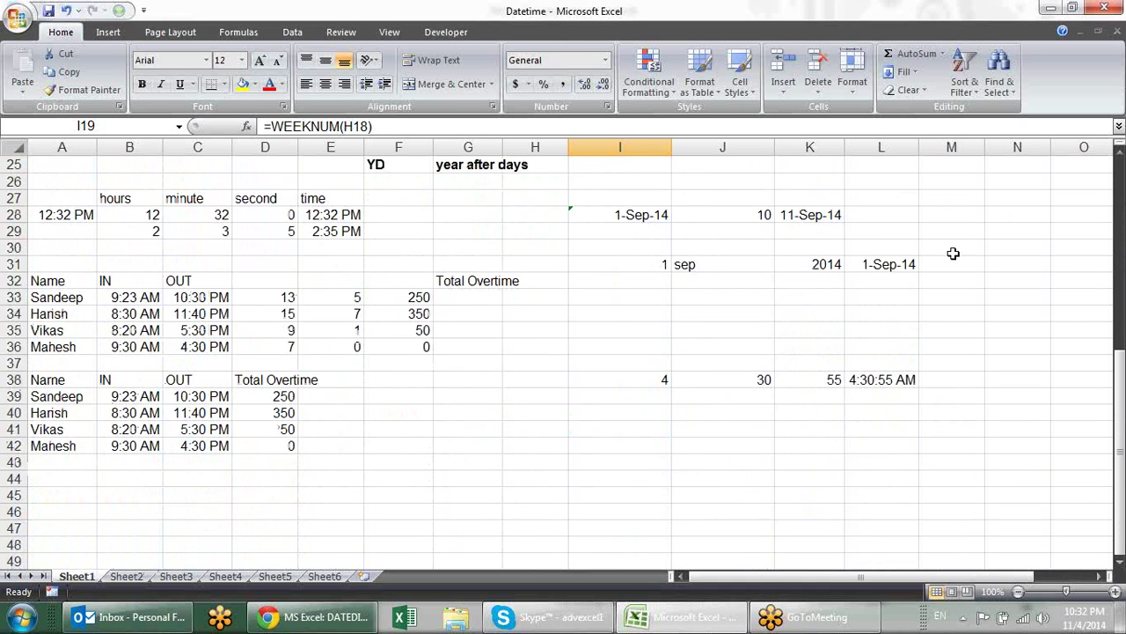
{"action": "scroll", "coordinate": [951, 255], "scroll_direction": "up", "scroll_amount": 3}
{"action": "right_click", "coordinate": [14, 352]}
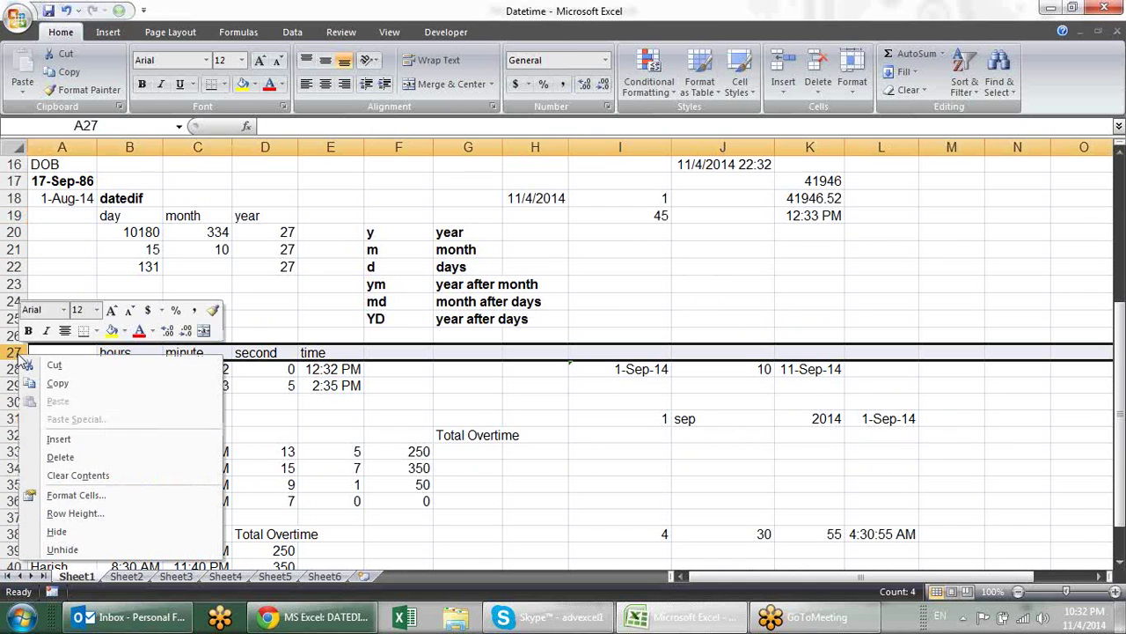
{"action": "left_click", "coordinate": [57, 437]}
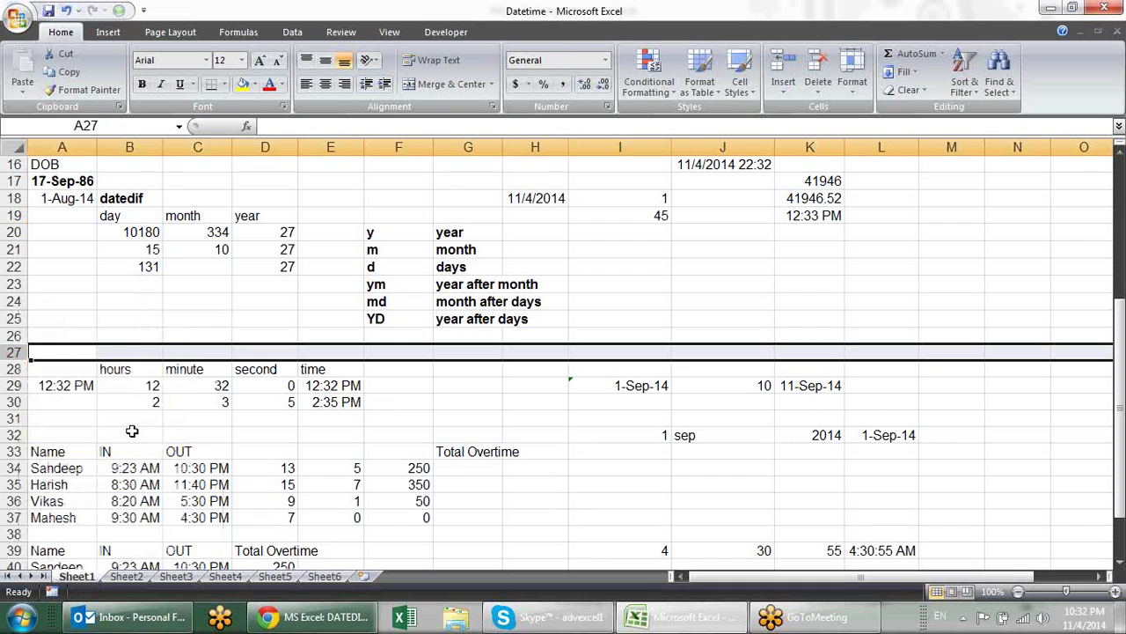
{"action": "key", "text": "F4"}
{"action": "key", "text": "F4"}
{"action": "key", "text": "F4"}
{"action": "key", "text": "F4"}
{"action": "key", "text": "F4"}
{"action": "key", "text": "F4"}
{"action": "key", "text": "F4"}
{"action": "key", "text": "F4"}
{"action": "left_click", "coordinate": [86, 369]}
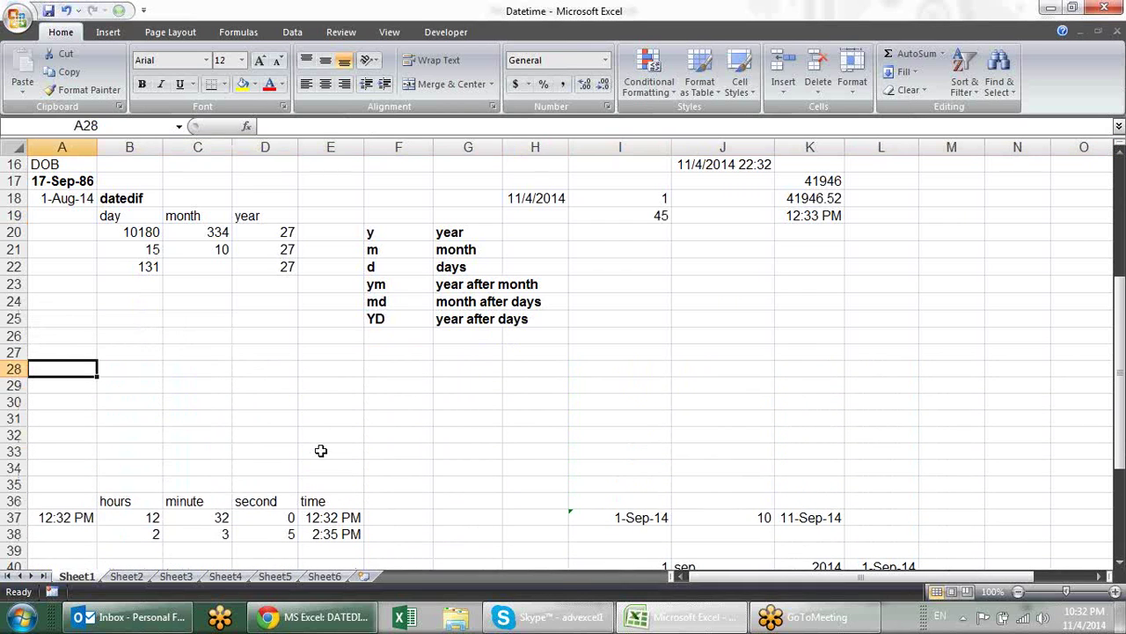
Enter the current time, 10:32 PM, in A28.
{"action": "key", "text": "ctrl+semicolon"}
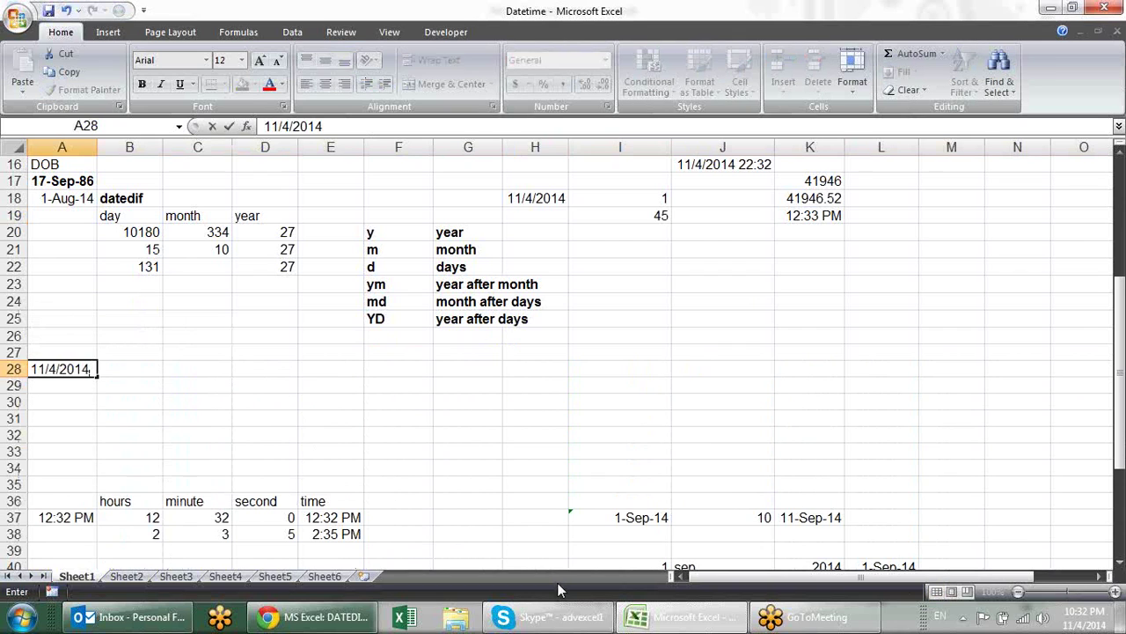
{"action": "key", "text": "Escape"}
{"action": "key", "text": "ctrl+shift+semicolon"}
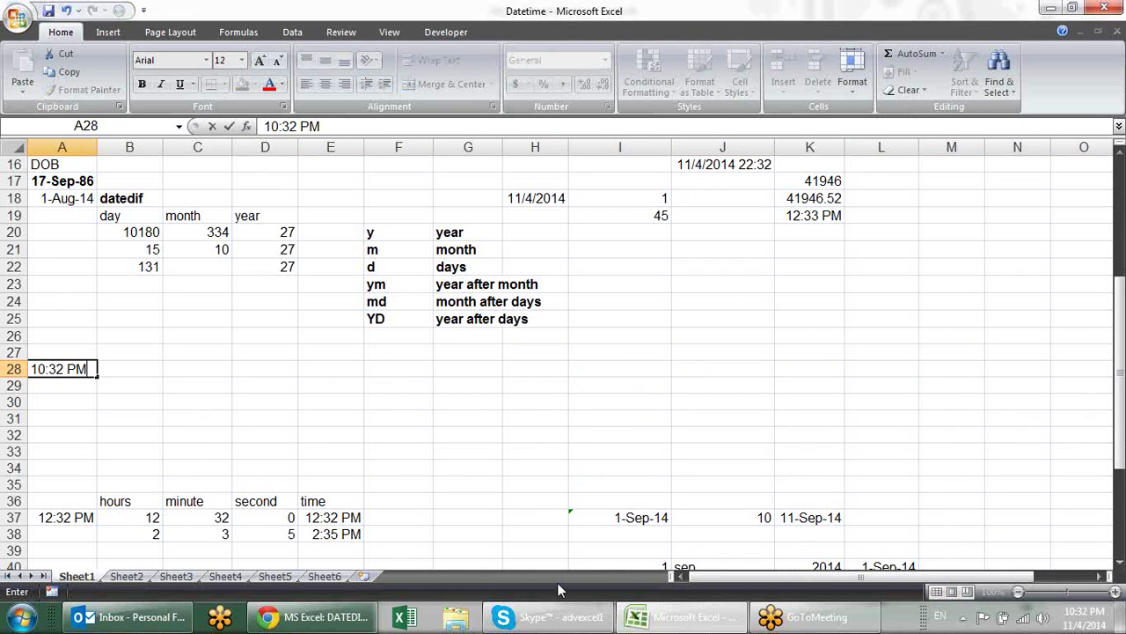
{"action": "key", "text": "Return"}
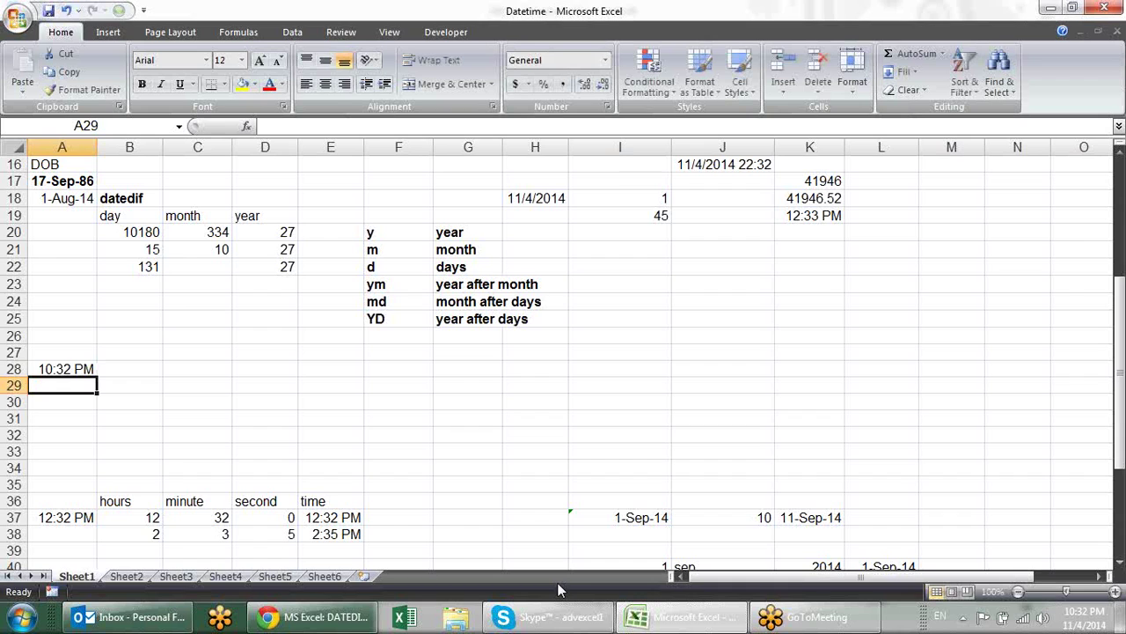
Give A28 the custom format h:mm:ss AM/PM so it shows 10:32:00 PM.
{"action": "key", "text": "Up"}
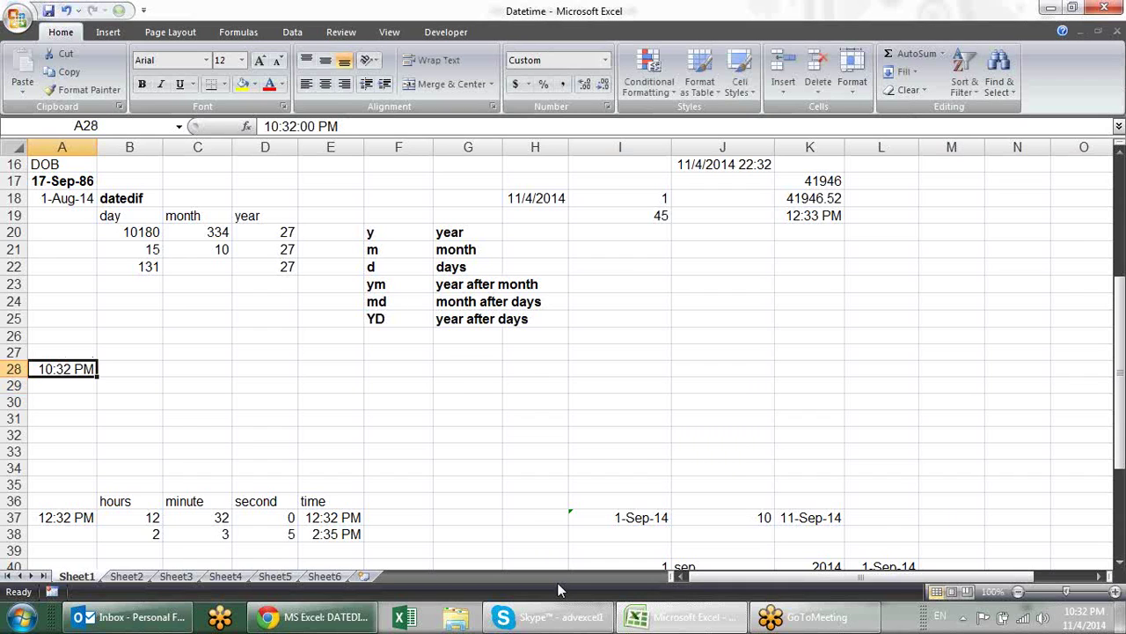
{"action": "left_click", "coordinate": [607, 107]}
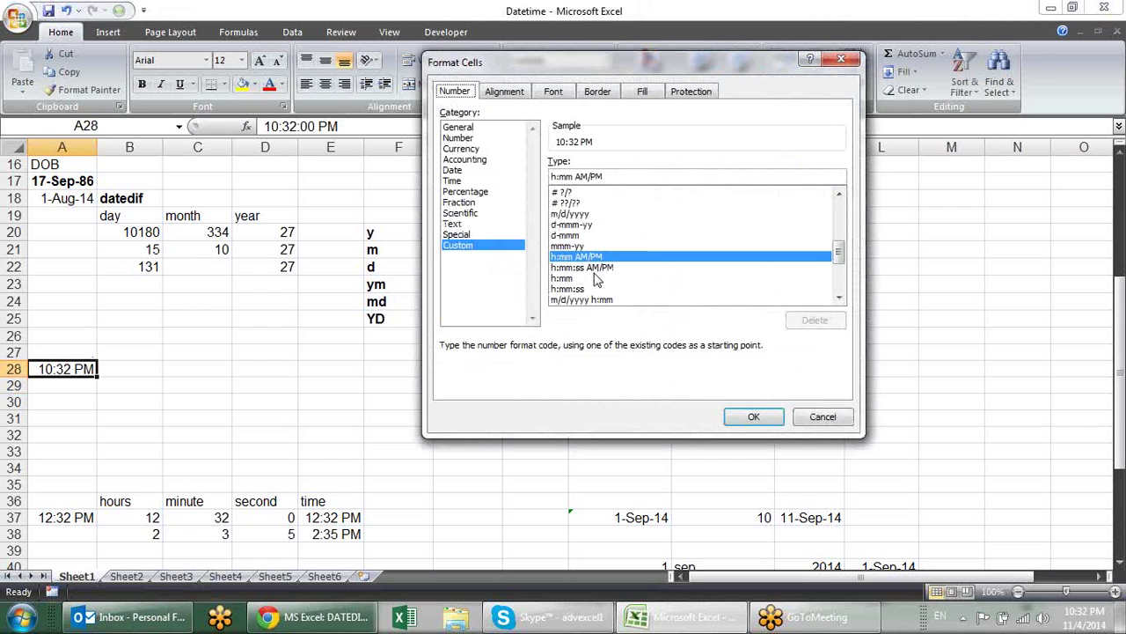
{"action": "left_click", "coordinate": [595, 268]}
{"action": "left_click", "coordinate": [753, 417]}
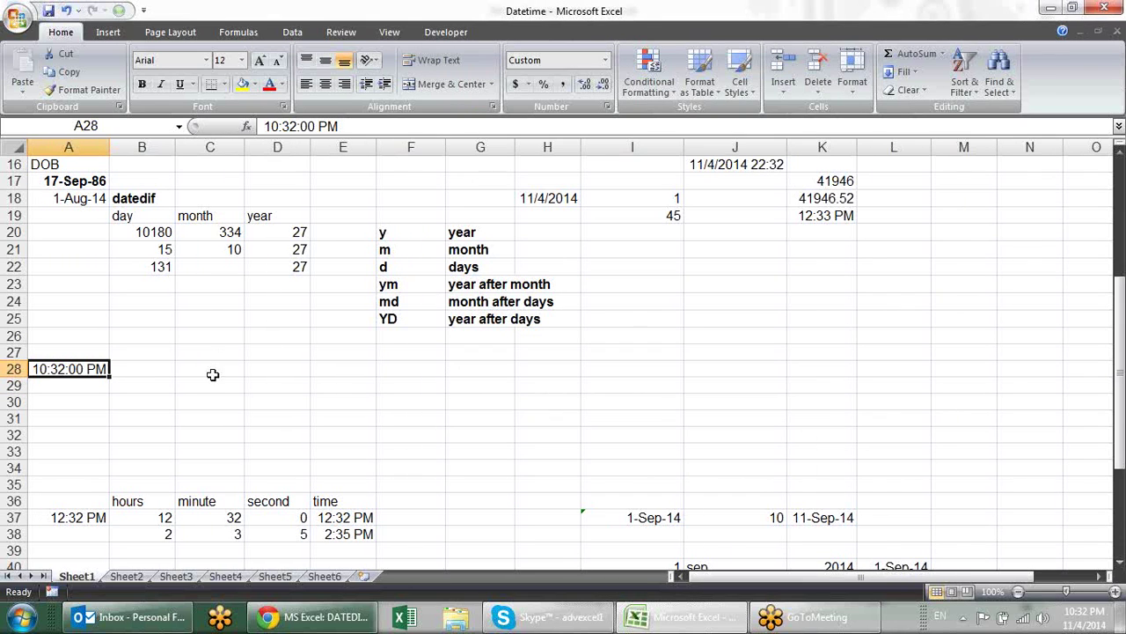
{"action": "left_click", "coordinate": [160, 370]}
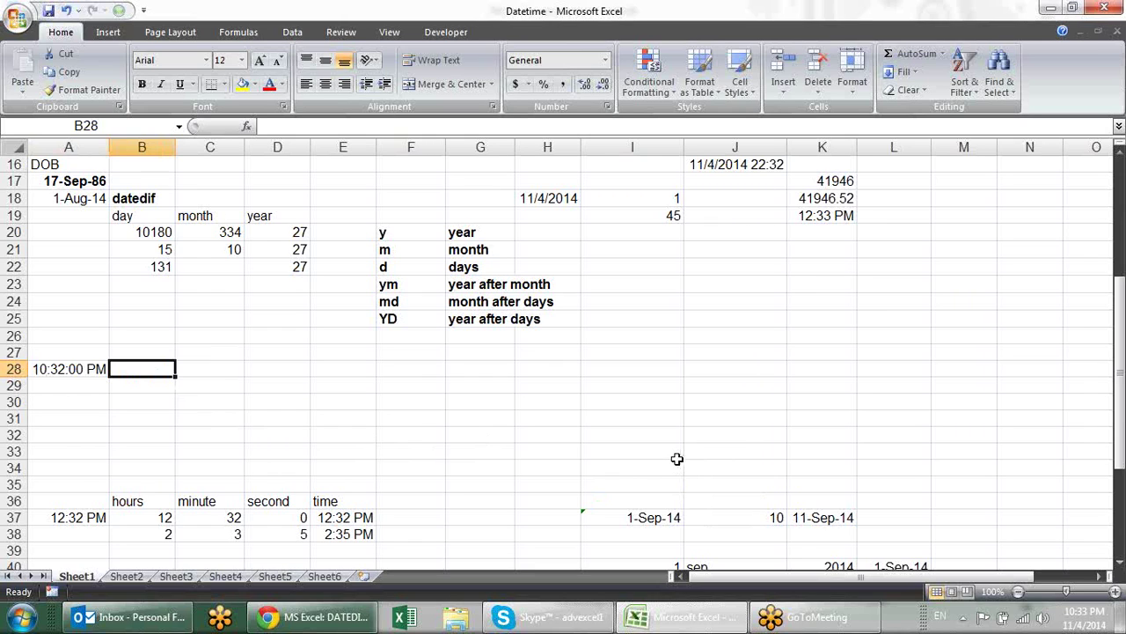
Enter 1 hour in B28 and view A28's time as its underlying decimal value.
{"action": "type", "text": "1"}
{"action": "key", "text": "Return"}
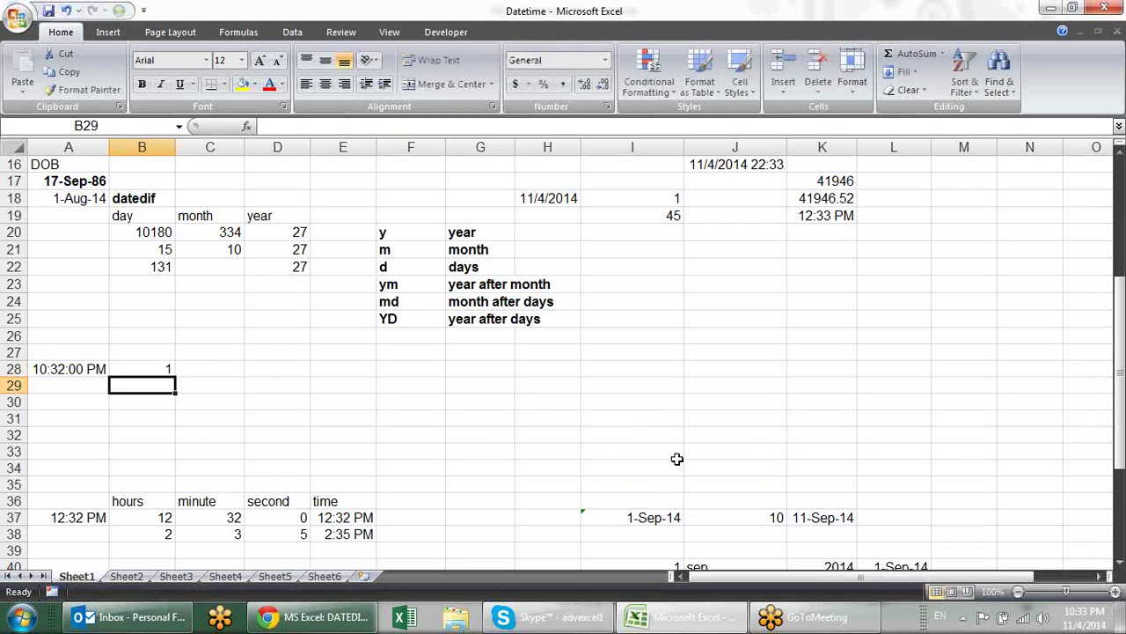
{"action": "key", "text": "Up"}
{"action": "key", "text": "Right"}
{"action": "key", "text": "Left"}
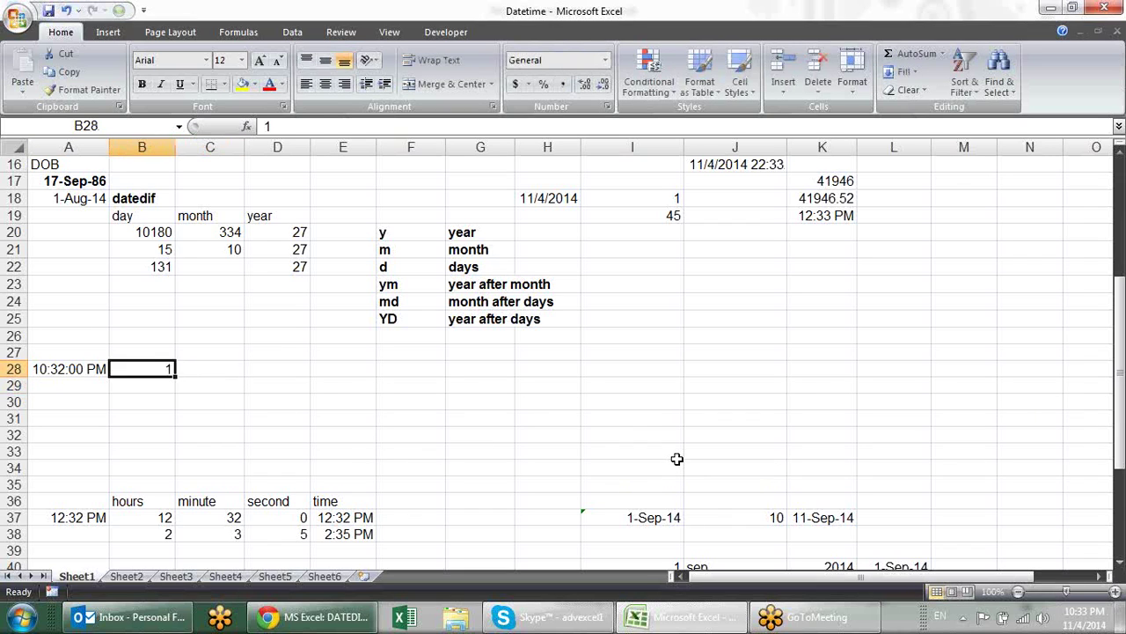
{"action": "key", "text": "Left"}
{"action": "key", "text": "ctrl+shift+grave"}
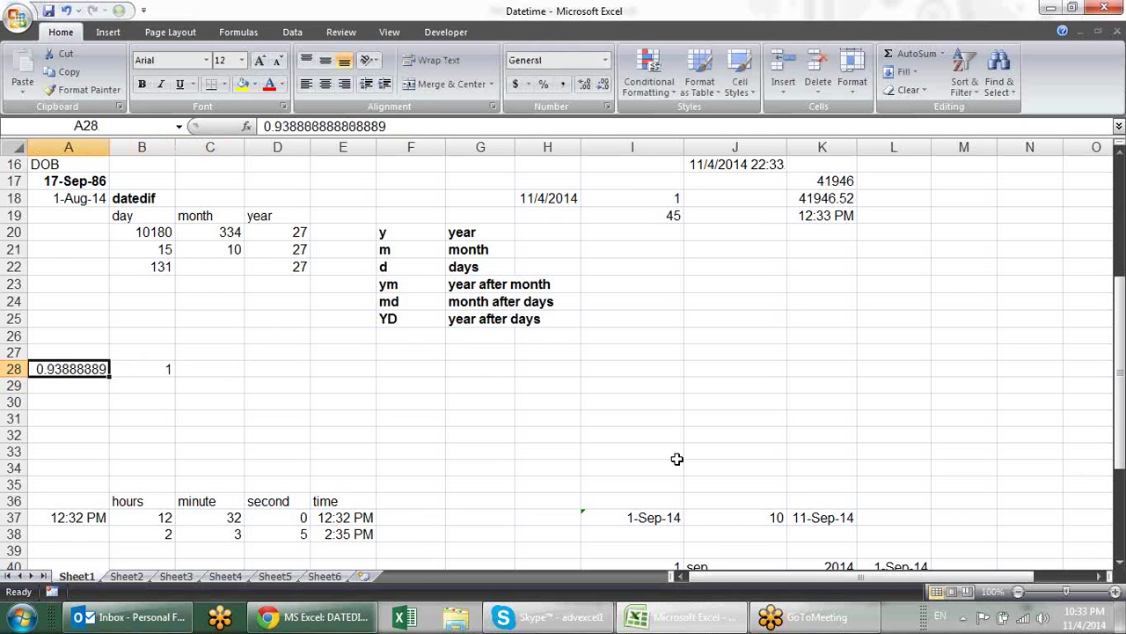
{"action": "key", "text": "Right"}
{"action": "key", "text": "Left"}
{"action": "key", "text": "Right"}
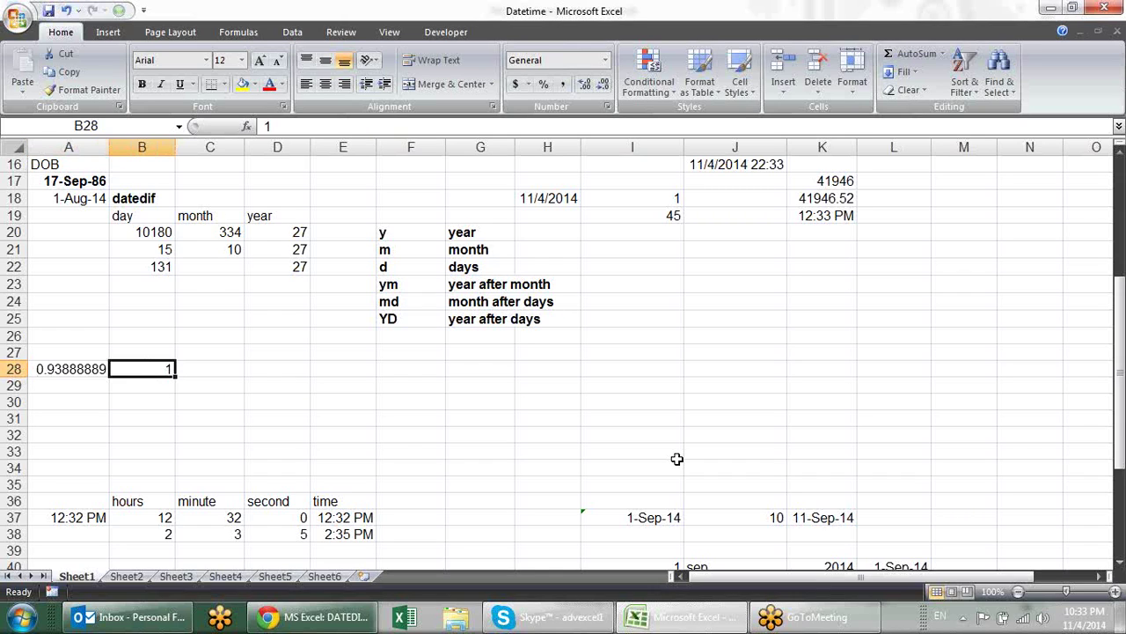
Enter =A28+(B28/24) in C28 and display the result as a time.
{"action": "key", "text": "Right"}
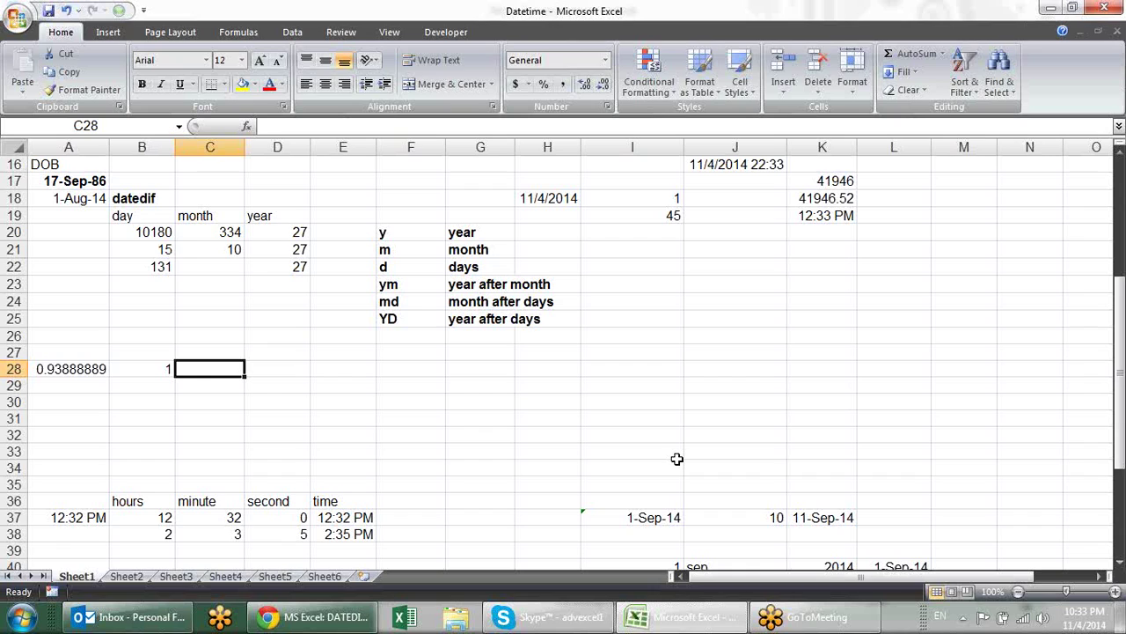
{"action": "type", "text": "="}
{"action": "key", "text": "Left"}
{"action": "key", "text": "Left"}
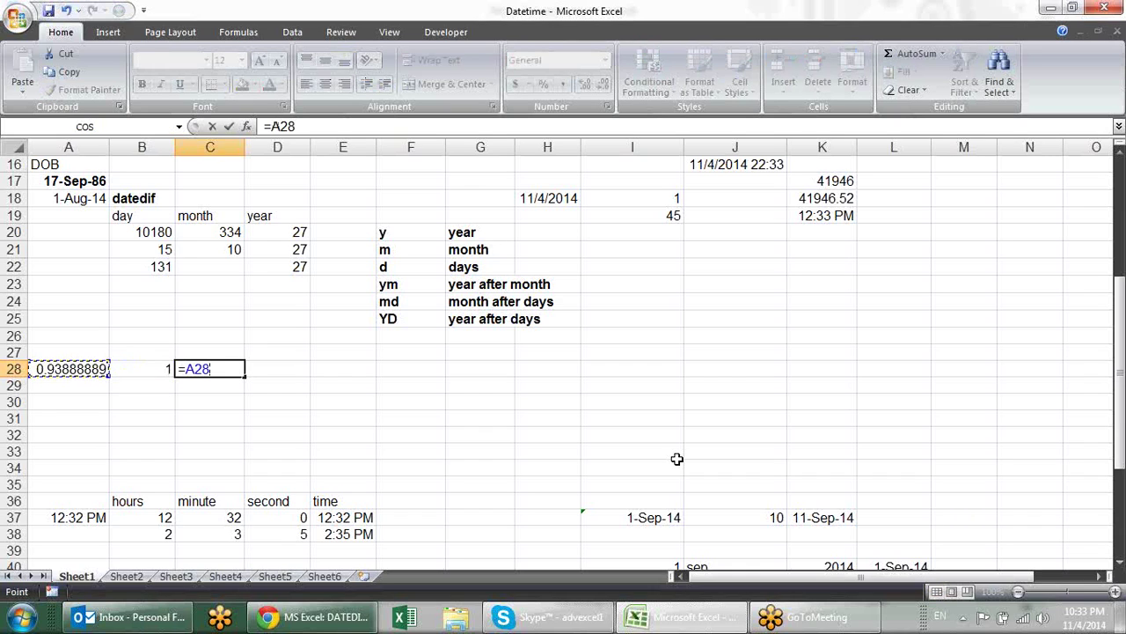
{"action": "type", "text": "+"}
{"action": "type", "text": "("}
{"action": "left_click", "coordinate": [154, 366]}
{"action": "type", "text": "/24)"}
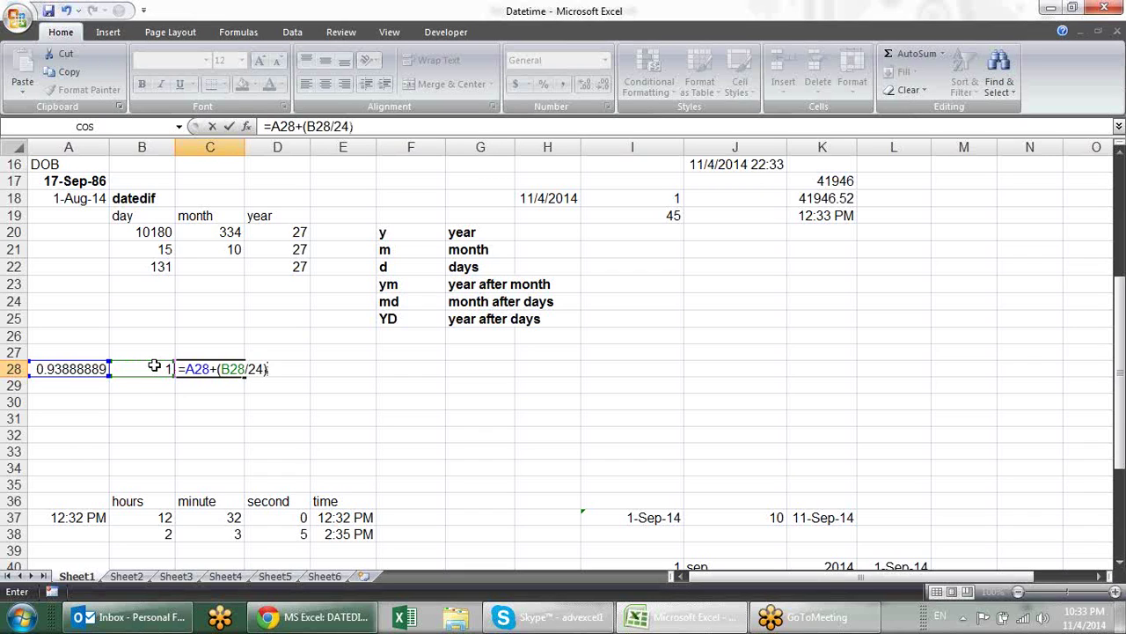
{"action": "key", "text": "Return"}
{"action": "key", "text": "Up"}
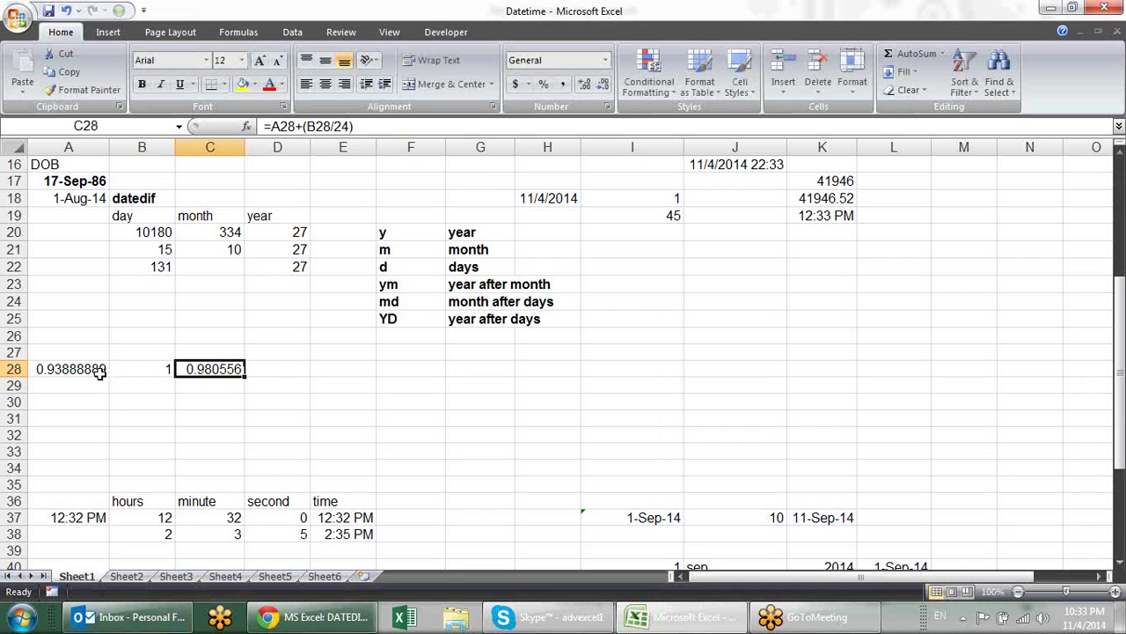
{"action": "key", "text": "ctrl+shift+2"}
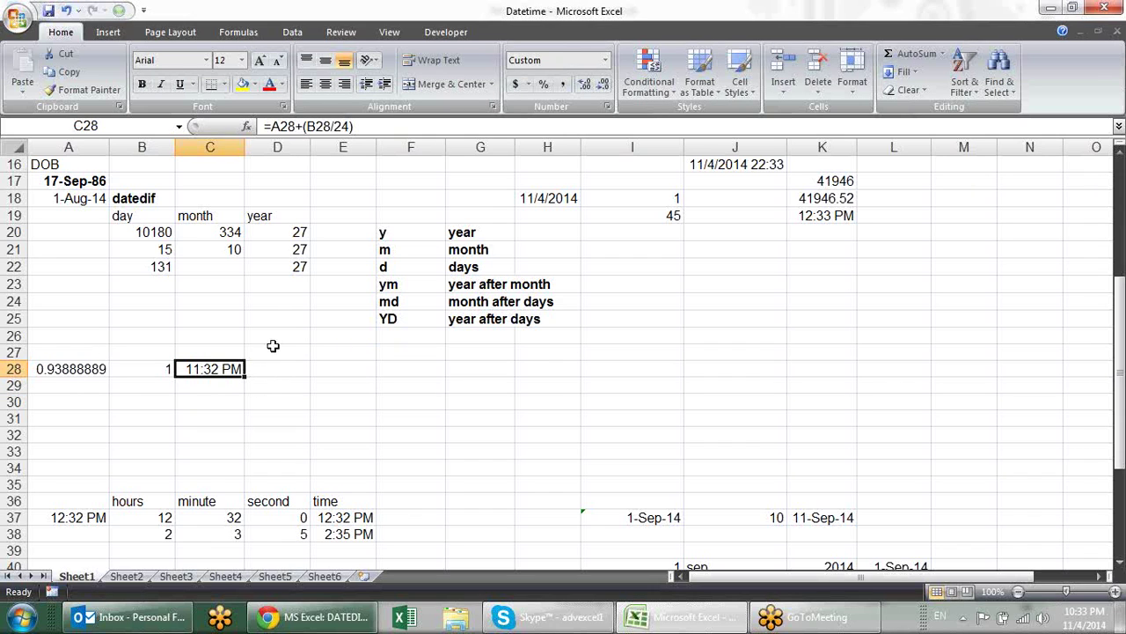
Format C28 as h:mm:ss AM/PM (11:32:00 PM) and Format-Paint it onto A28.
{"action": "left_click", "coordinate": [607, 107]}
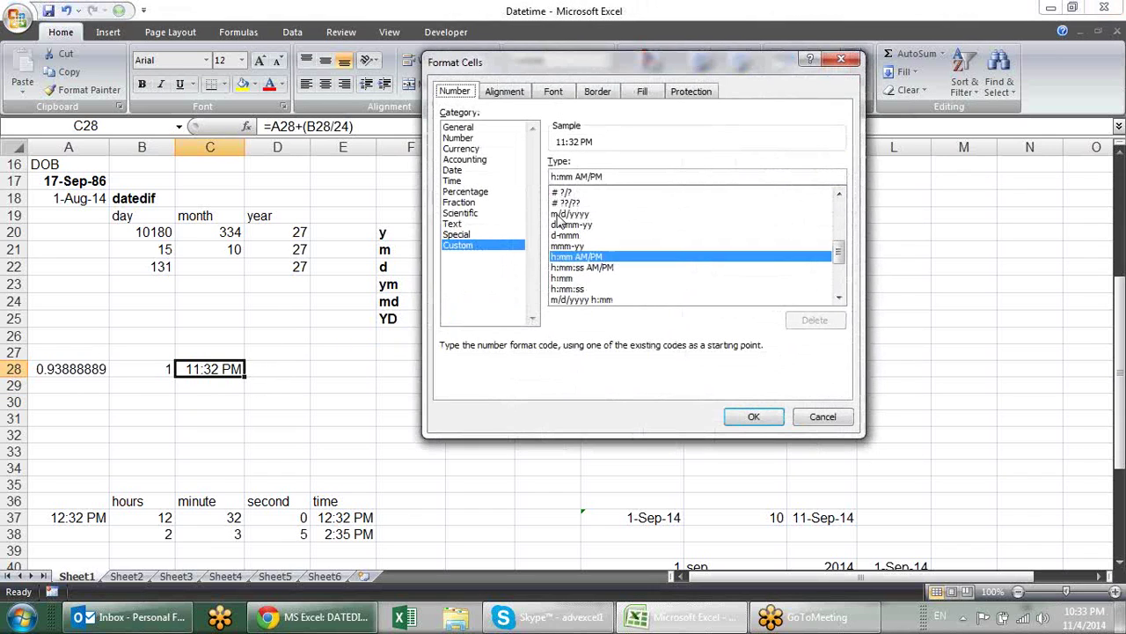
{"action": "left_click", "coordinate": [589, 268]}
{"action": "left_click", "coordinate": [753, 417]}
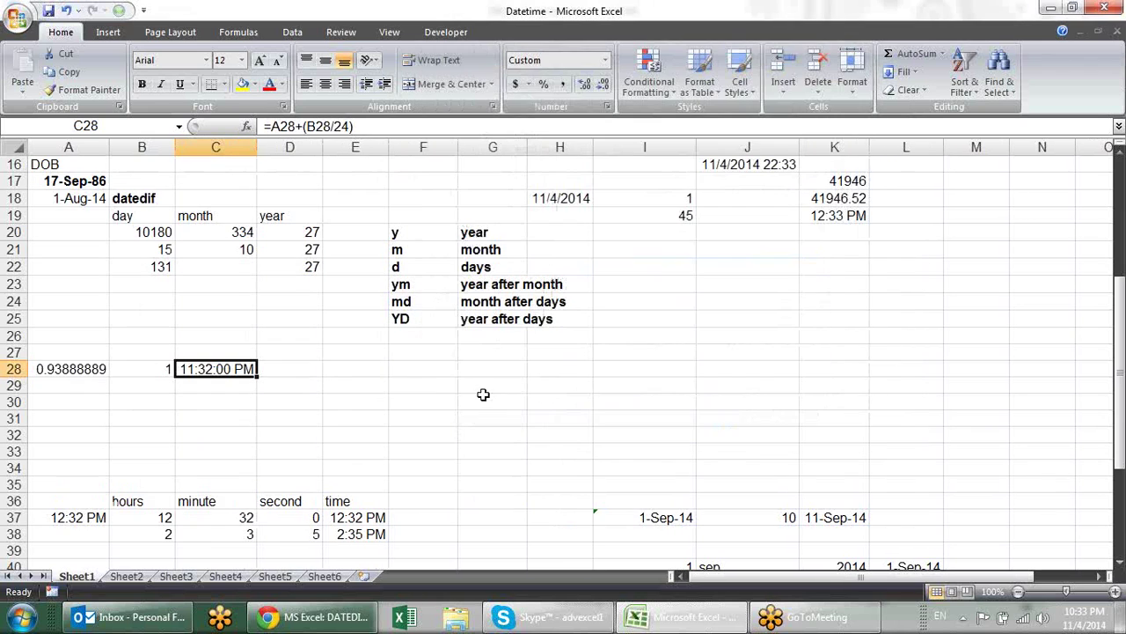
{"action": "left_click", "coordinate": [59, 92]}
{"action": "left_click", "coordinate": [95, 364]}
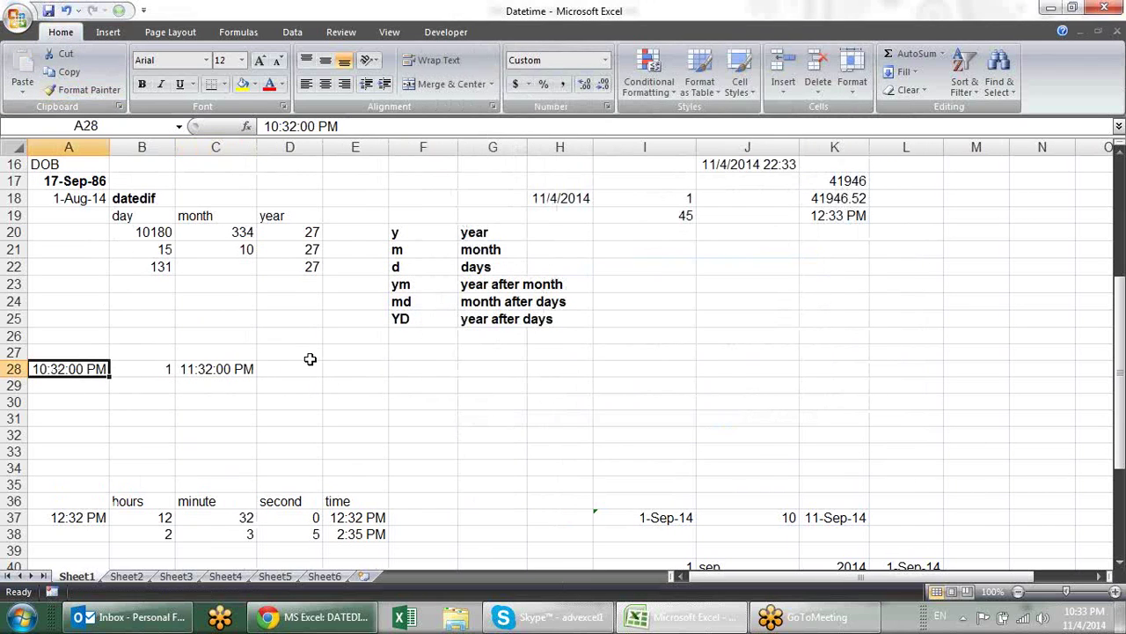
{"action": "left_click", "coordinate": [246, 368]}
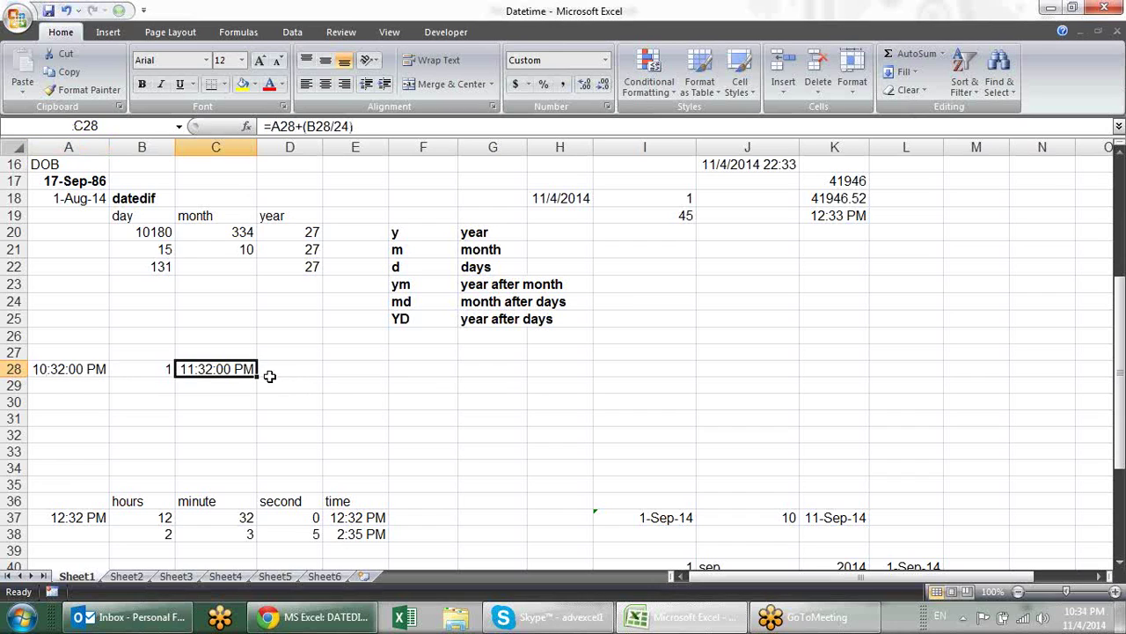
{"action": "left_click", "coordinate": [168, 384]}
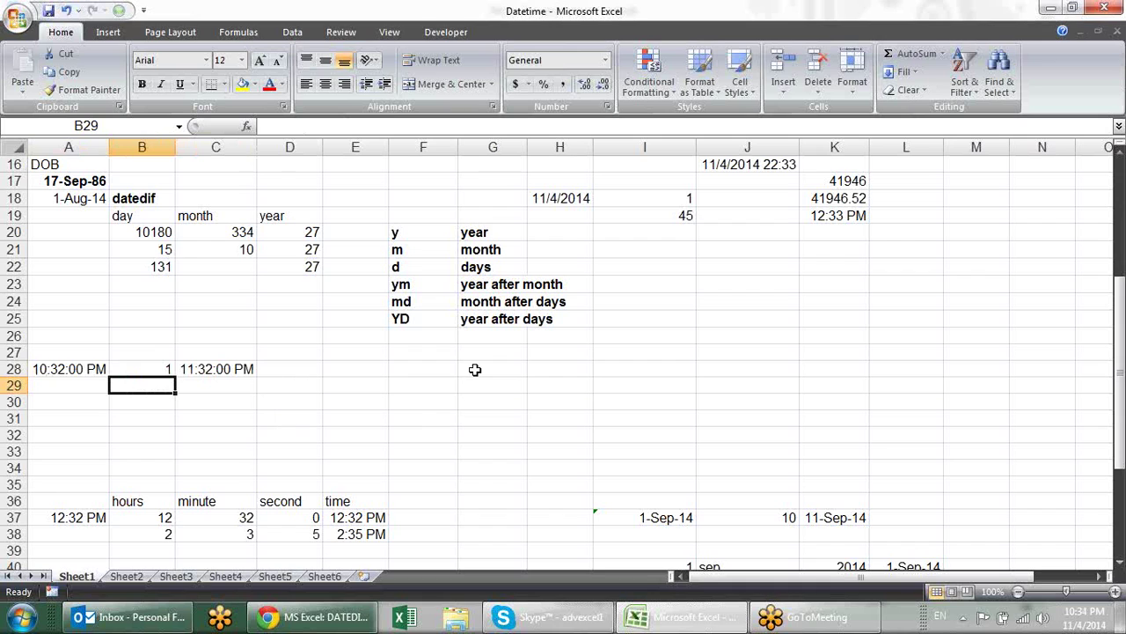
Enter 2 minutes in B29.
{"action": "type", "text": "2"}
{"action": "key", "text": "Return"}
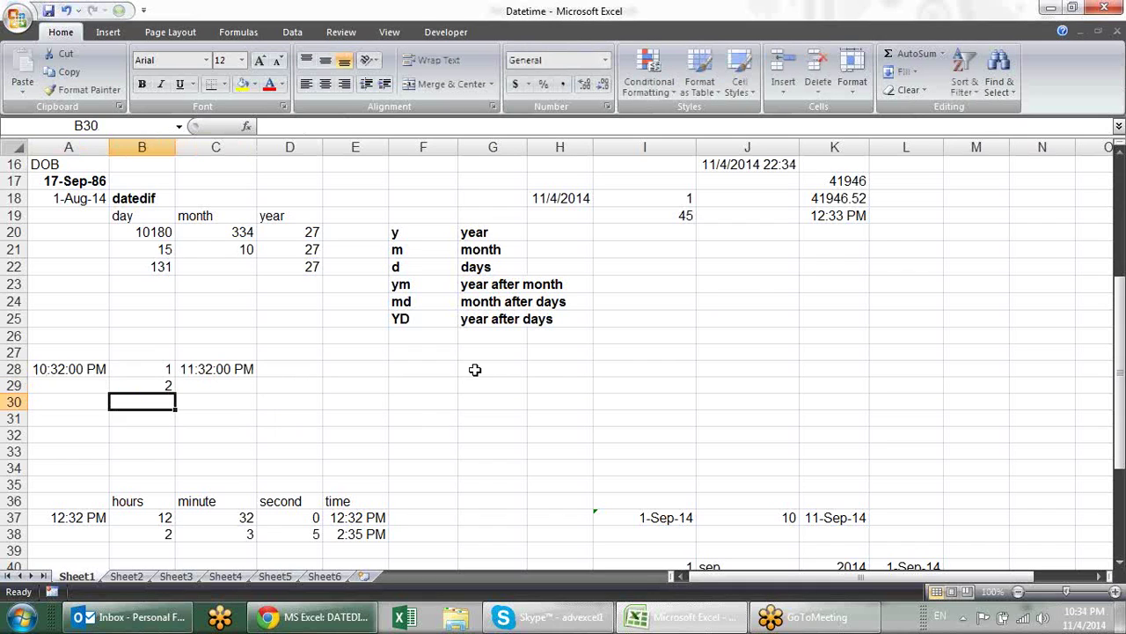
{"action": "key", "text": "Up"}
{"action": "key", "text": "Right"}
{"action": "key", "text": "Up"}
{"action": "key", "text": "Down"}
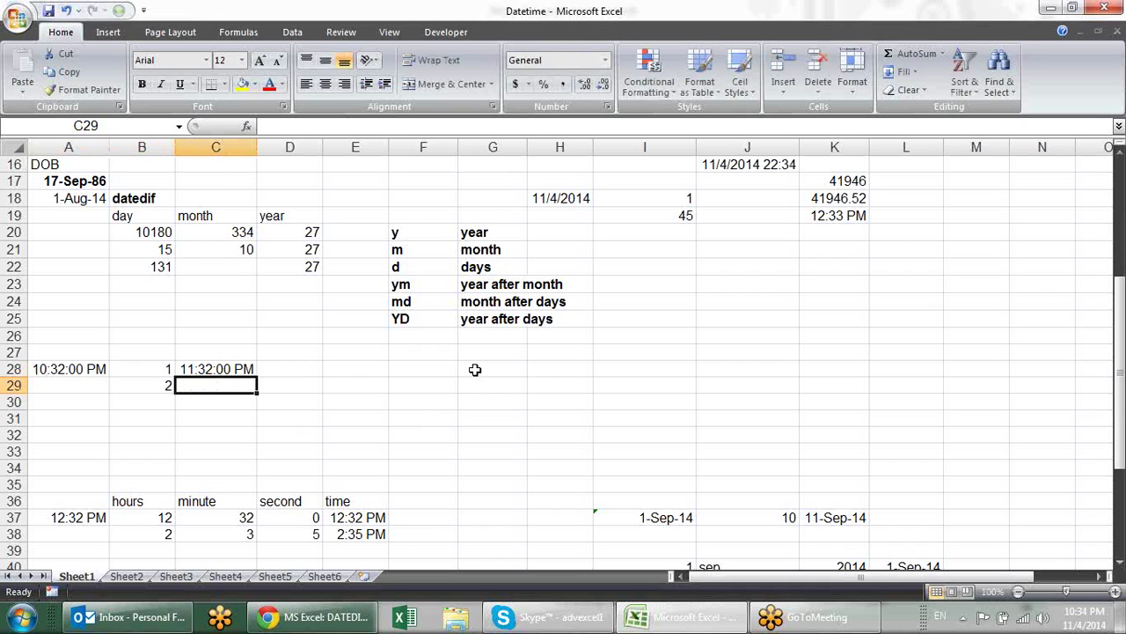
Enter =C28+(B29/(24*60)) in C29 to add the two minutes.
{"action": "type", "text": "="}
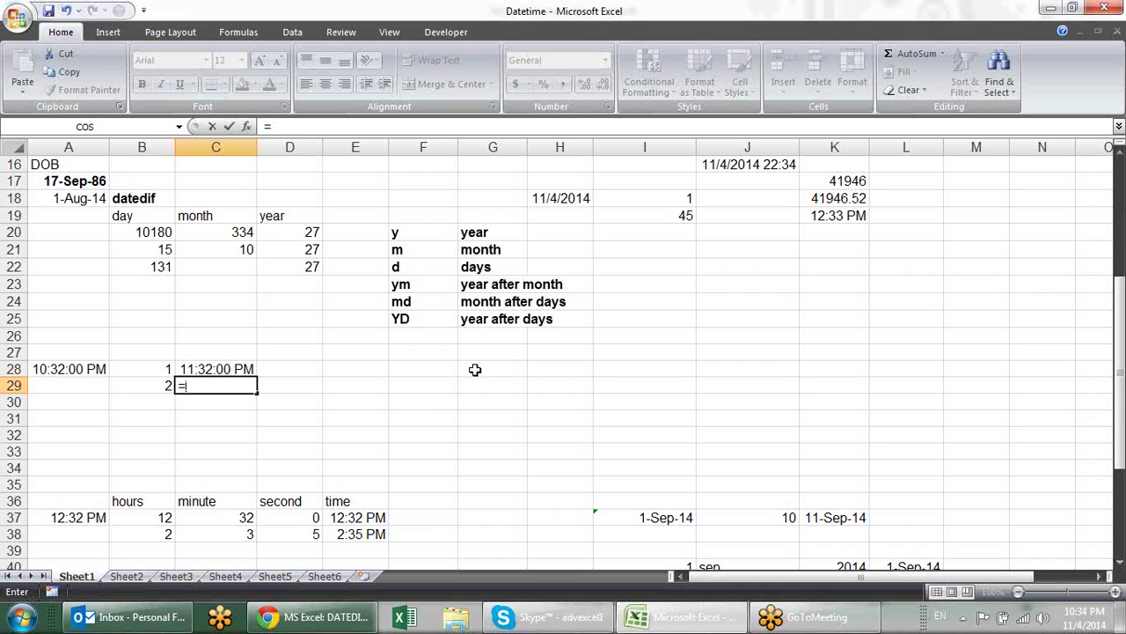
{"action": "key", "text": "Up"}
{"action": "type", "text": "+("}
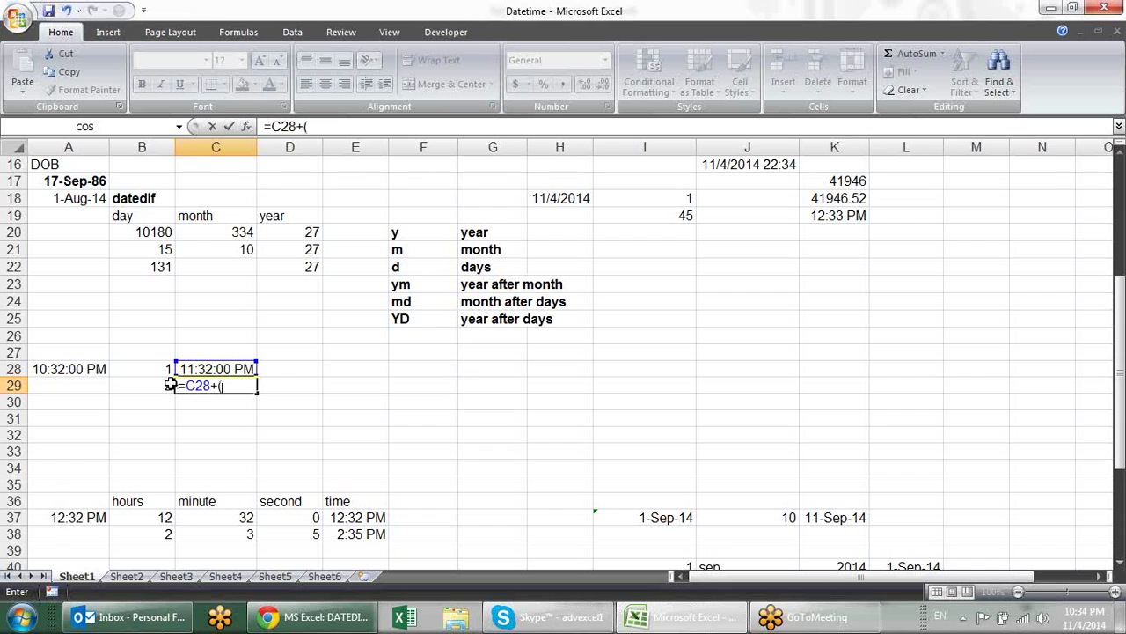
{"action": "left_click", "coordinate": [170, 385]}
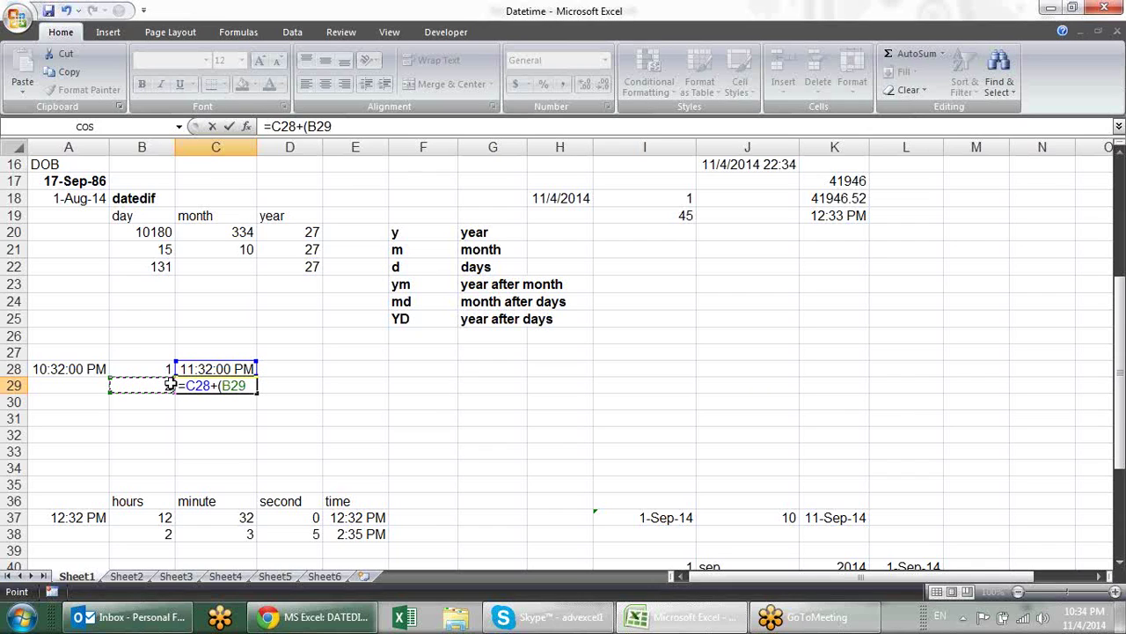
{"action": "type", "text": "/"}
{"action": "type", "text": "24*60"}
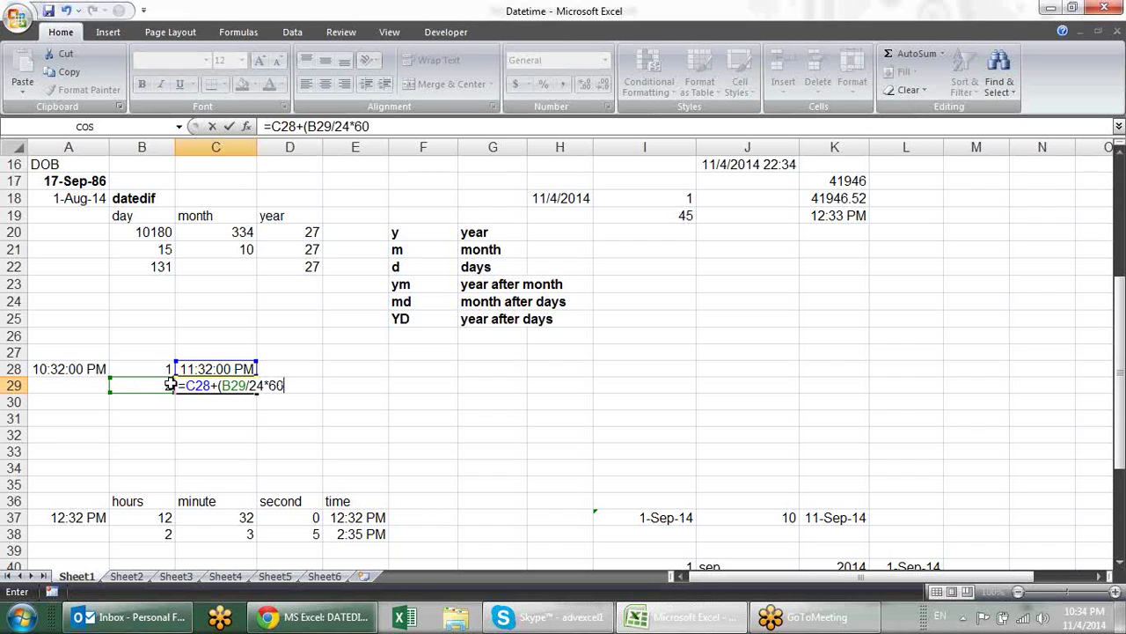
{"action": "left_click", "coordinate": [249, 386]}
{"action": "type", "text": "("}
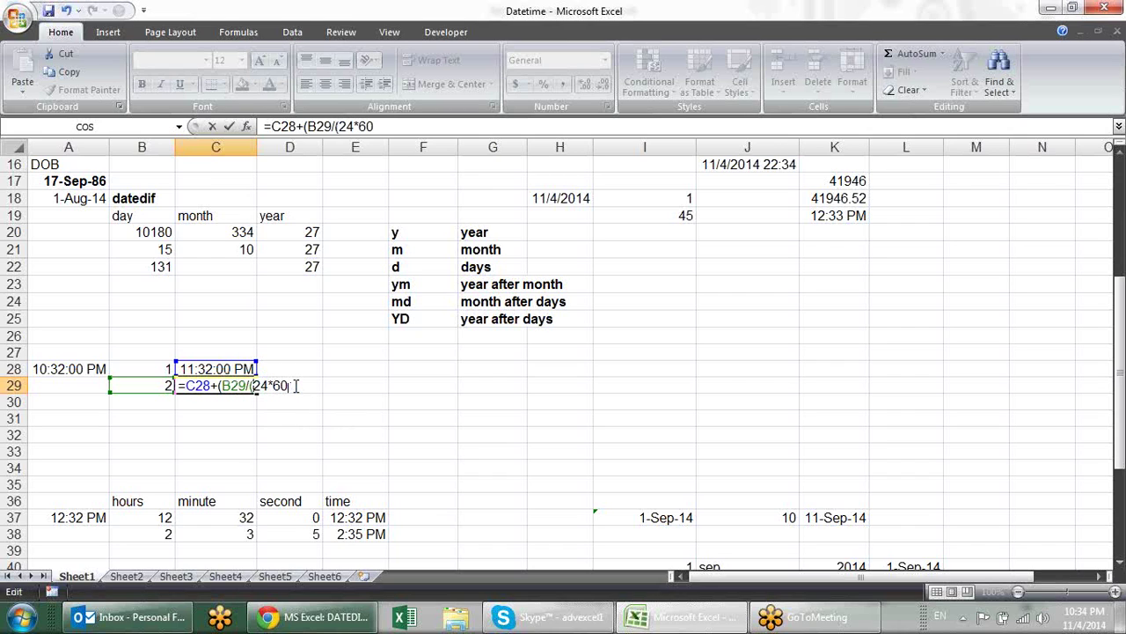
{"action": "type", "text": "))"}
{"action": "key", "text": "Return"}
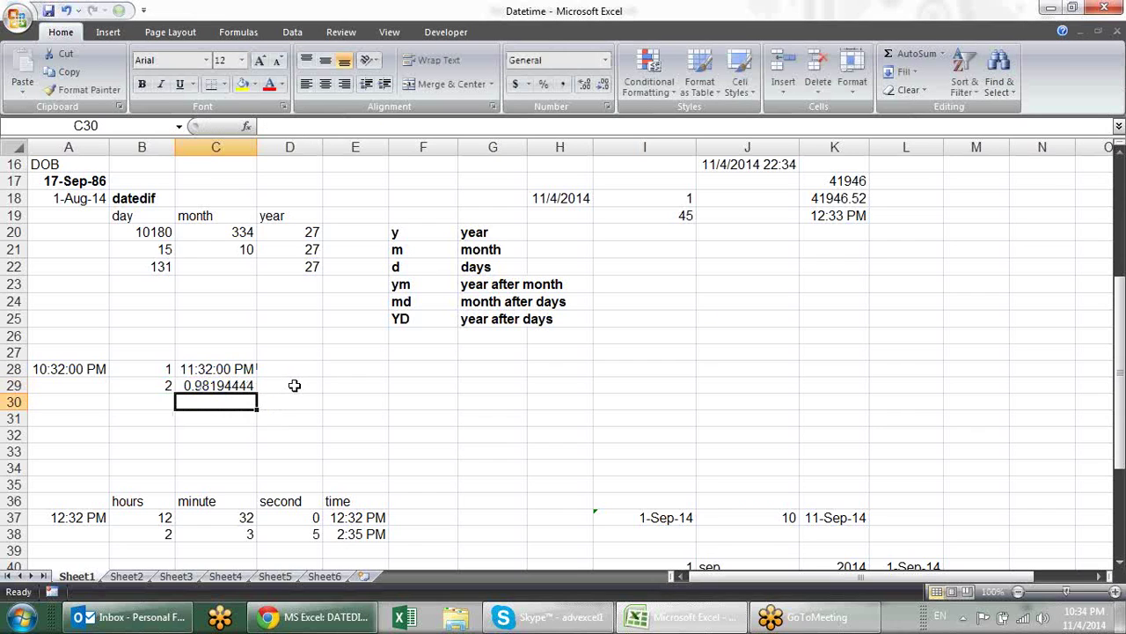
{"action": "key", "text": "Up"}
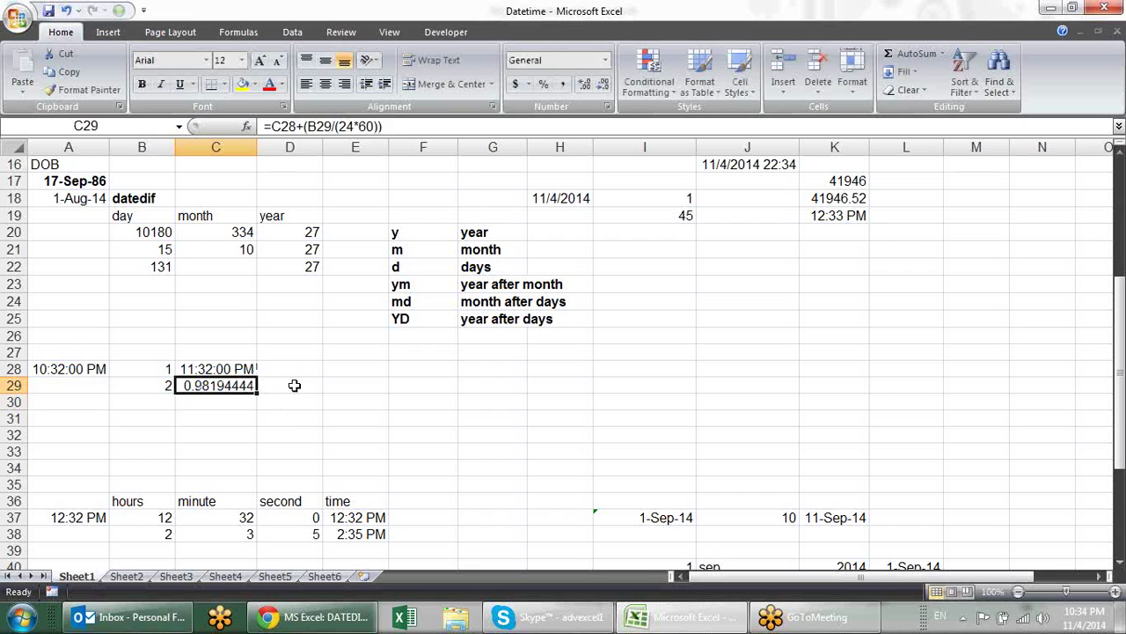
Copy C28's h:mm:ss AM/PM format onto C29 with Format Painter, showing 11:34:00 PM.
{"action": "left_click", "coordinate": [211, 370]}
{"action": "left_click", "coordinate": [83, 89]}
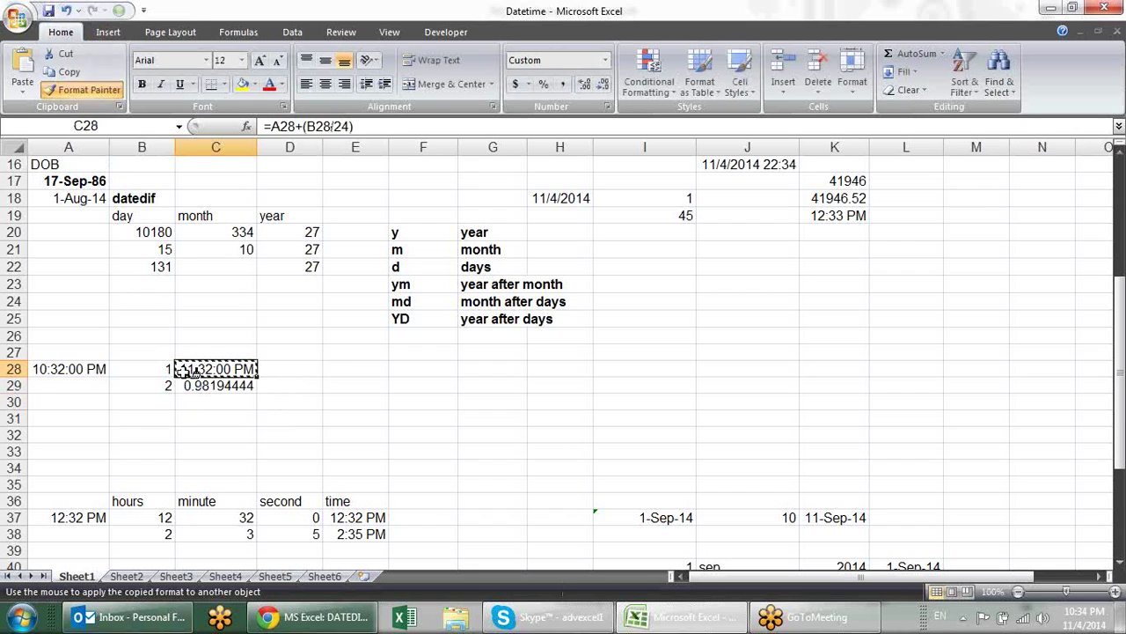
{"action": "left_click", "coordinate": [216, 385]}
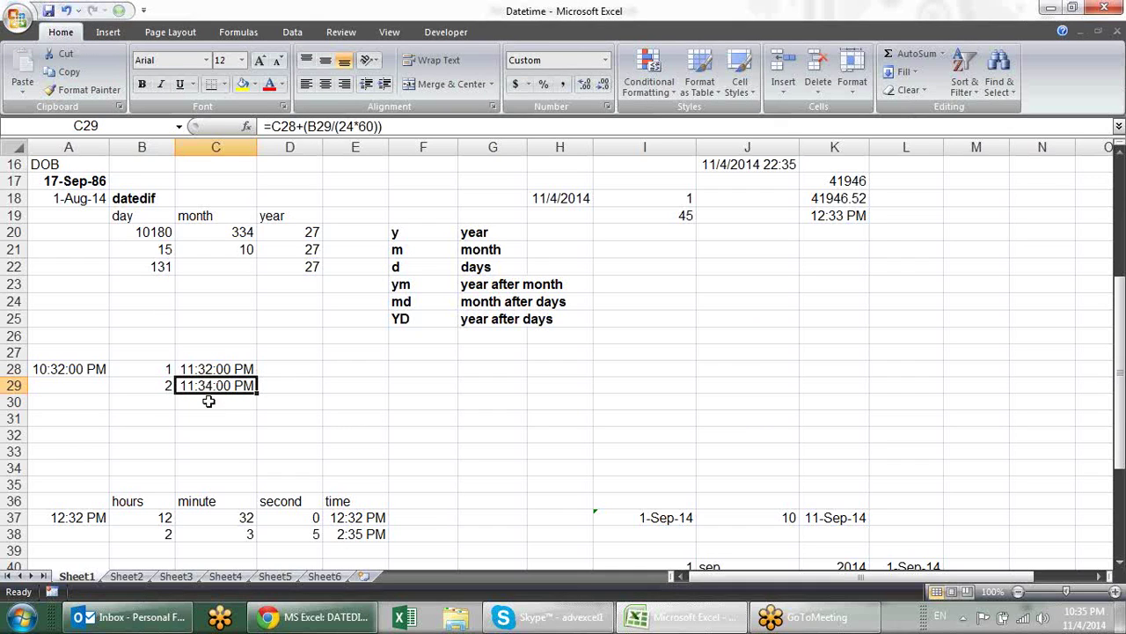
{"action": "left_click", "coordinate": [150, 406]}
Enter 5 seconds in B30 and =C29+(B30/(24*60*60)) in C30.
{"action": "type", "text": "5"}
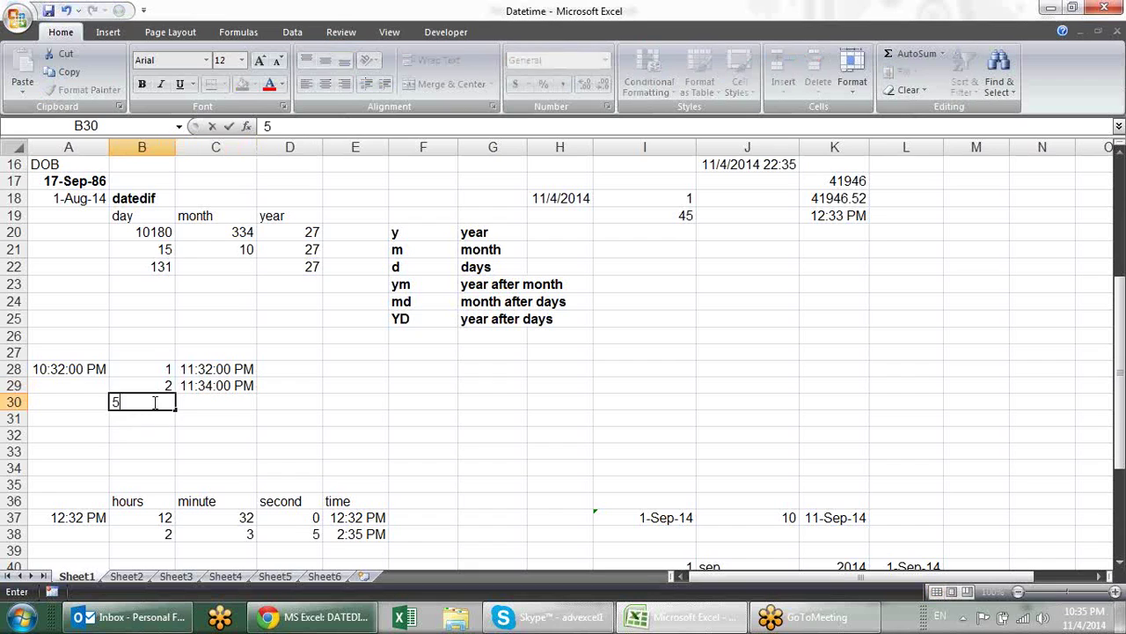
{"action": "key", "text": "Return"}
{"action": "key", "text": "Up"}
{"action": "key", "text": "Right"}
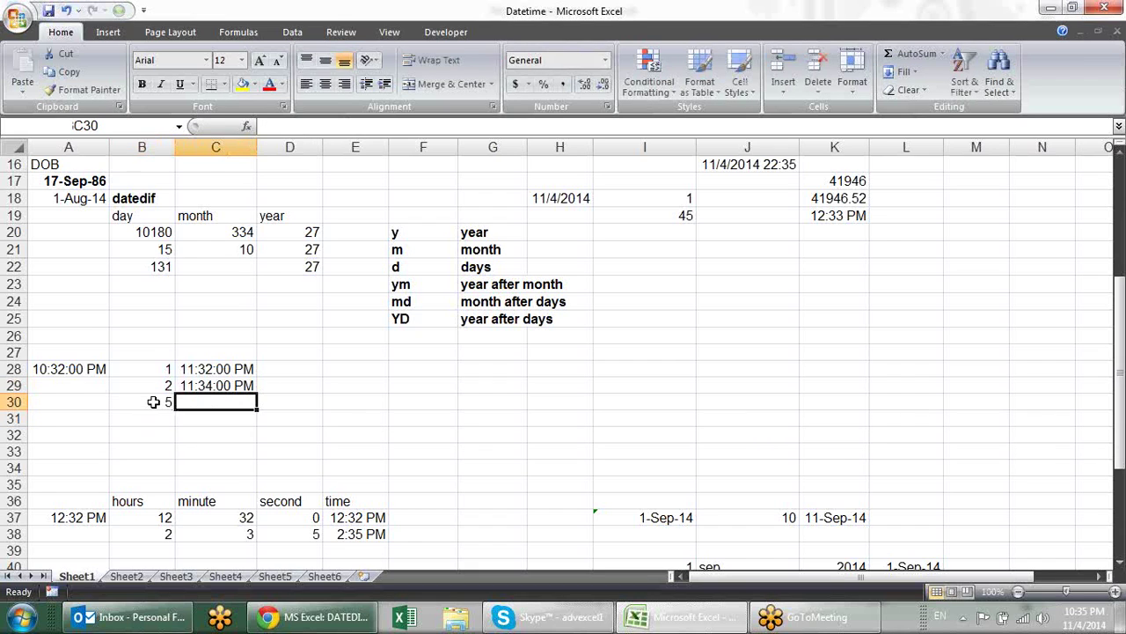
{"action": "type", "text": "="}
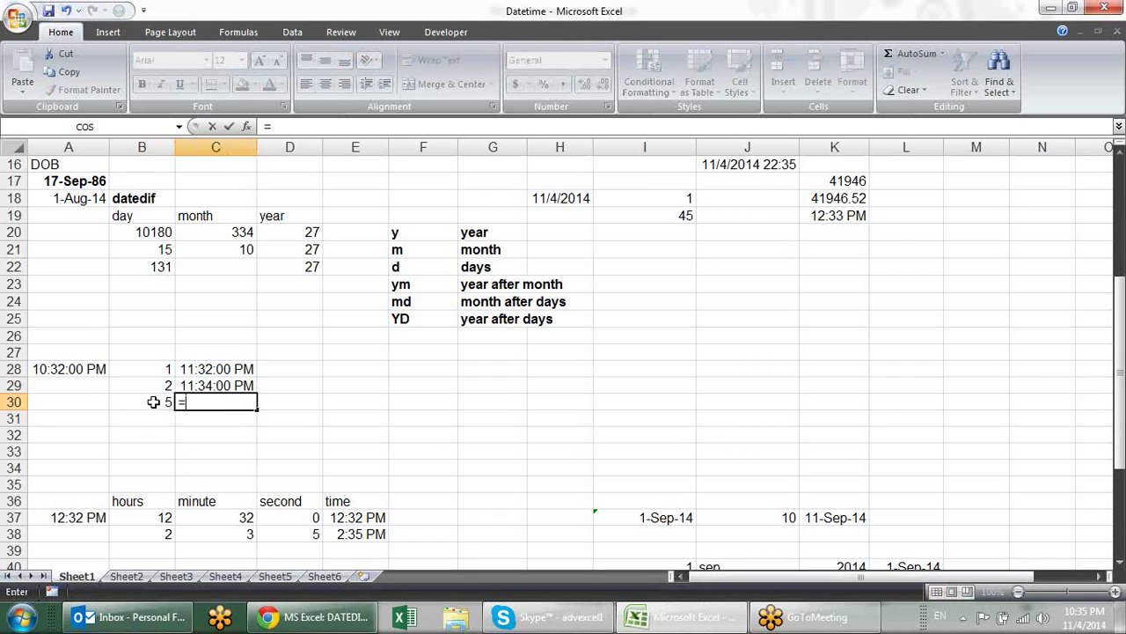
{"action": "key", "text": "Up"}
{"action": "type", "text": "+("}
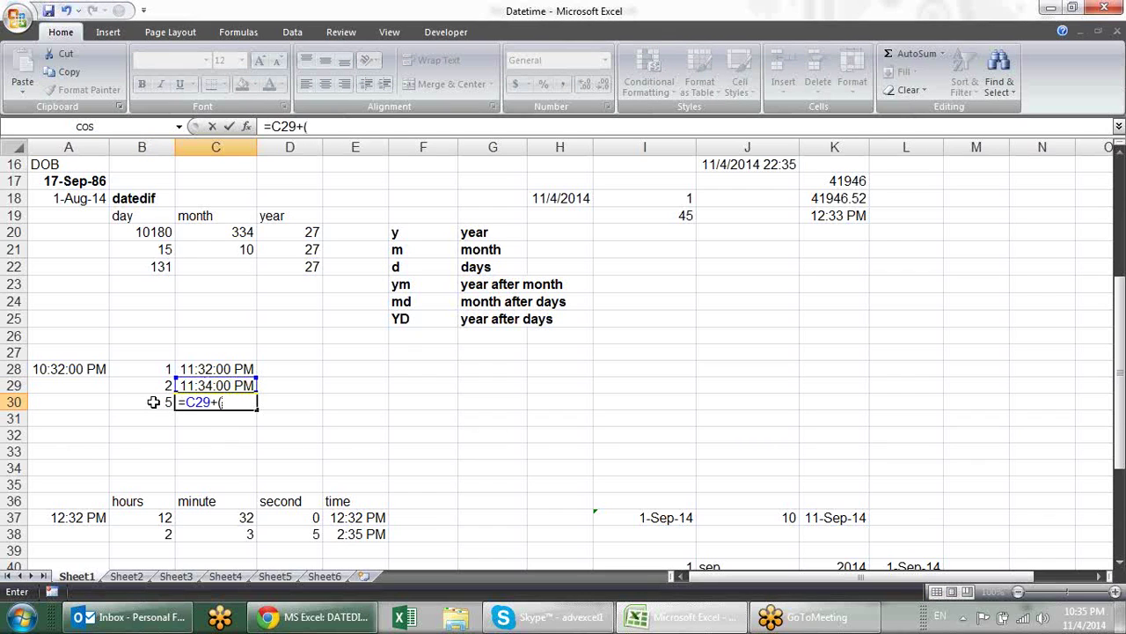
{"action": "left_click", "coordinate": [153, 402]}
{"action": "type", "text": "/(24*60*60"}
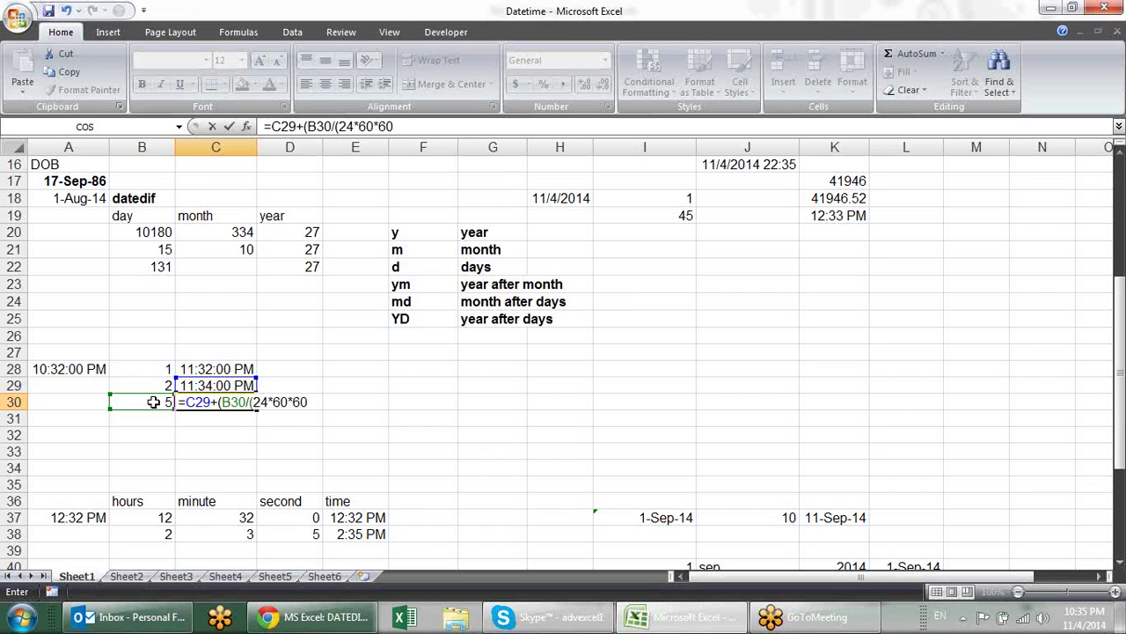
{"action": "type", "text": ")"}
{"action": "type", "text": ")"}
{"action": "key", "text": "Return"}
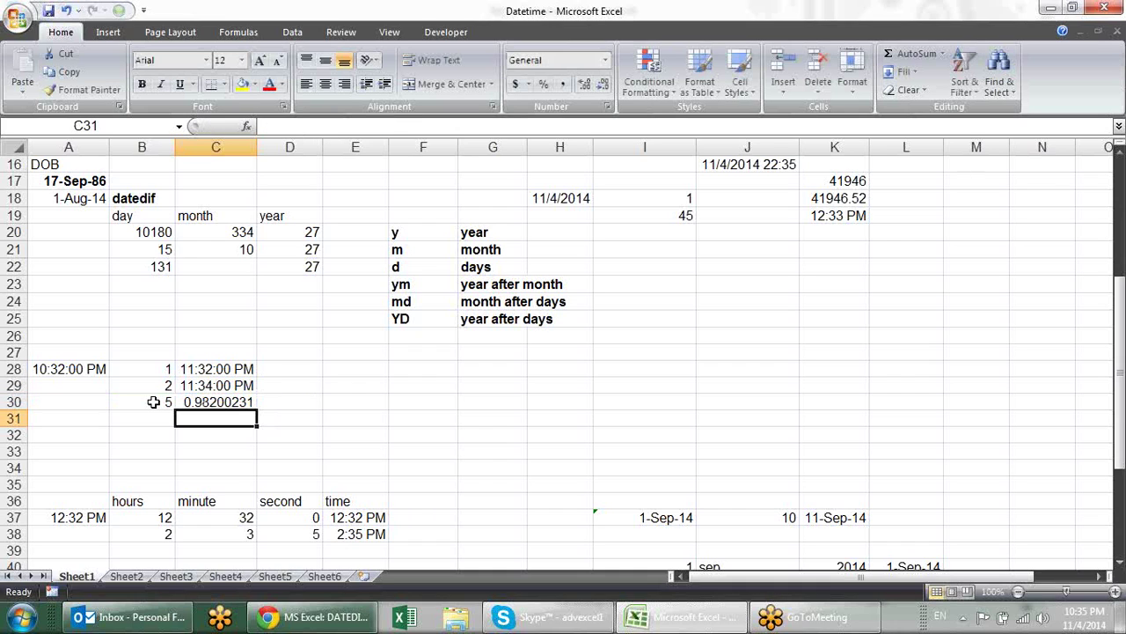
Format-Paint C29's time format onto C30 (11:34:05 PM) and review the C28:C30 formulas.
{"action": "key", "text": "Up"}
{"action": "key", "text": "Up"}
{"action": "left_click", "coordinate": [83, 89]}
{"action": "left_click", "coordinate": [229, 401]}
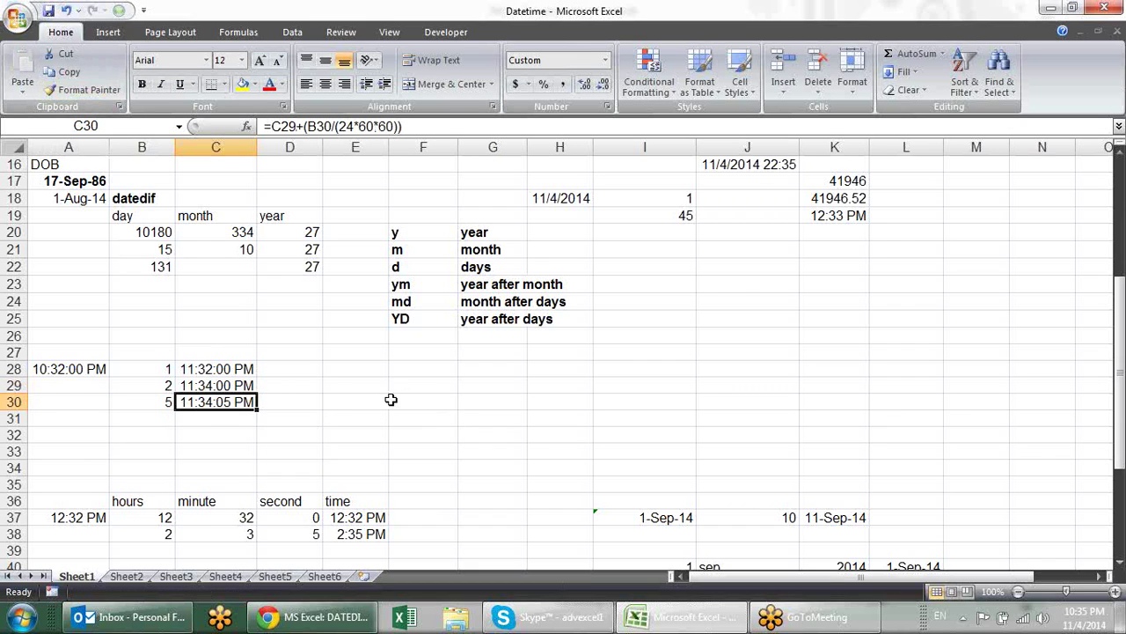
{"action": "left_click", "coordinate": [307, 411]}
{"action": "left_click", "coordinate": [230, 401]}
{"action": "left_click", "coordinate": [230, 385]}
{"action": "left_click", "coordinate": [233, 370]}
{"action": "left_click", "coordinate": [238, 387]}
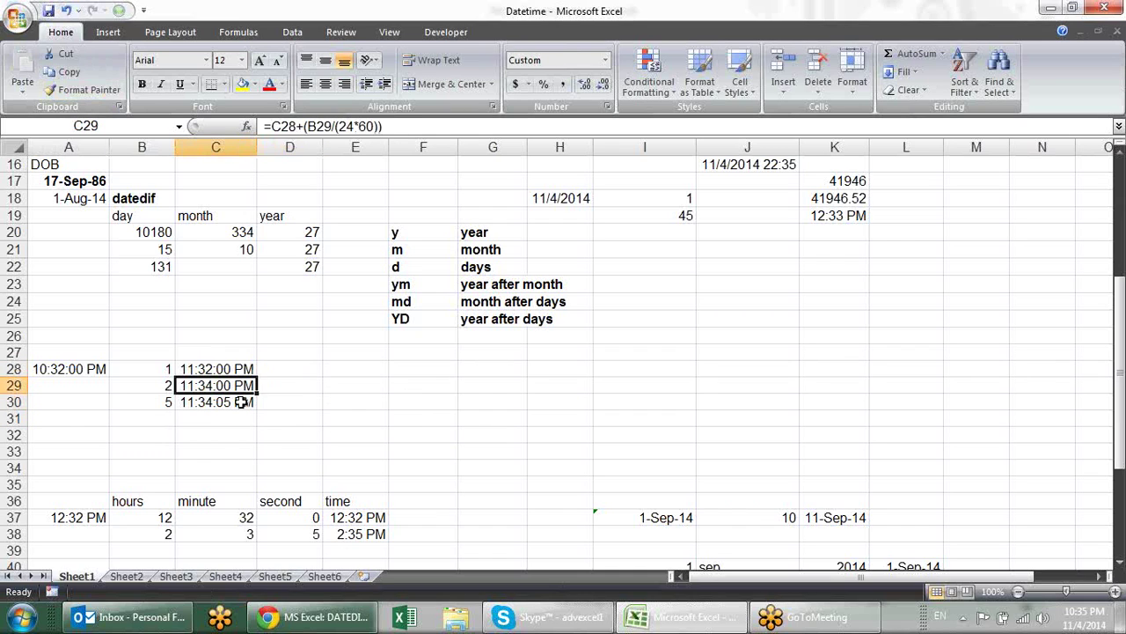
{"action": "left_click", "coordinate": [241, 403]}
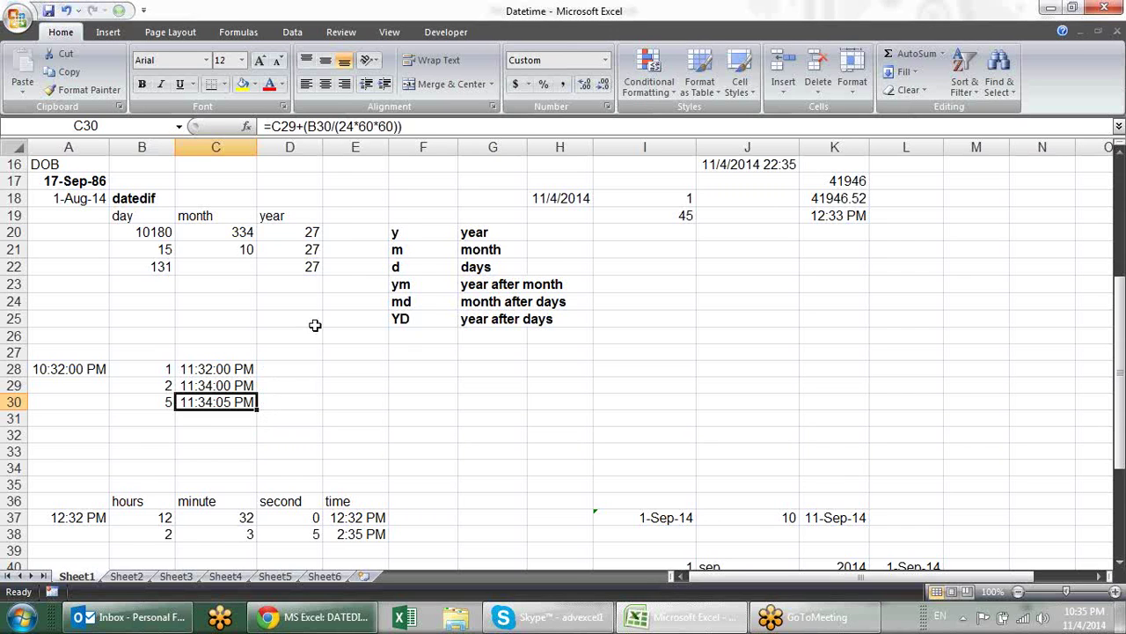
Clear the old hour, minute, second and time results from B37:E38.
{"action": "scroll", "coordinate": [315, 326], "scroll_direction": "down", "scroll_amount": 3}
{"action": "scroll", "coordinate": [370, 267], "scroll_direction": "down", "scroll_amount": 3}
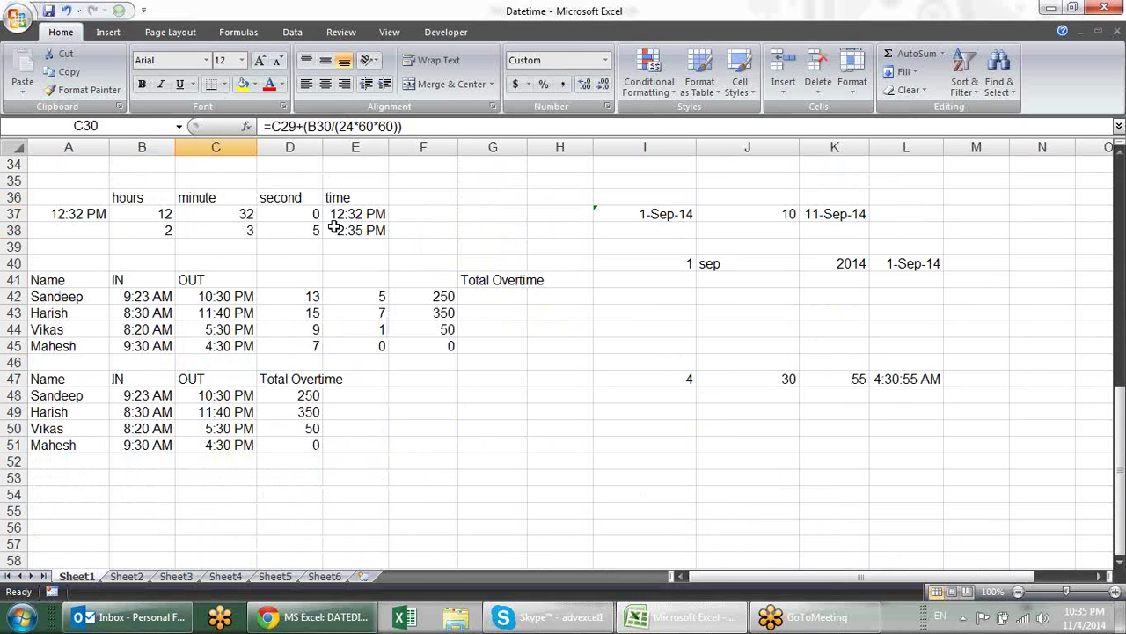
{"action": "left_click", "coordinate": [76, 209]}
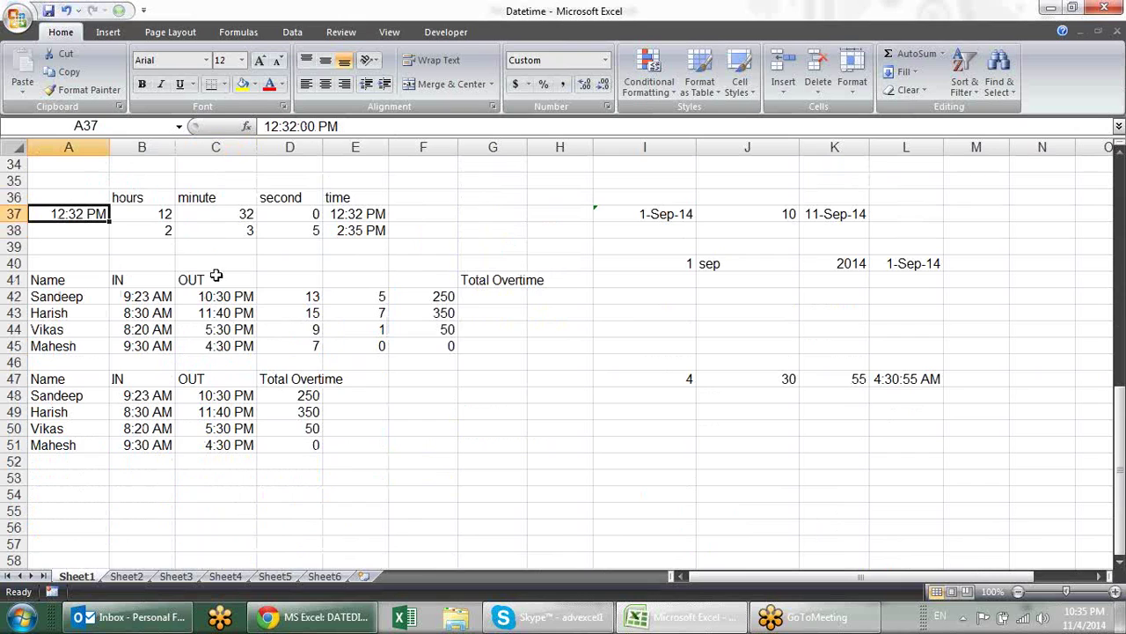
{"action": "left_click", "coordinate": [163, 212]}
{"action": "left_click_drag", "start_coordinate": [163, 212], "coordinate": [374, 230]}
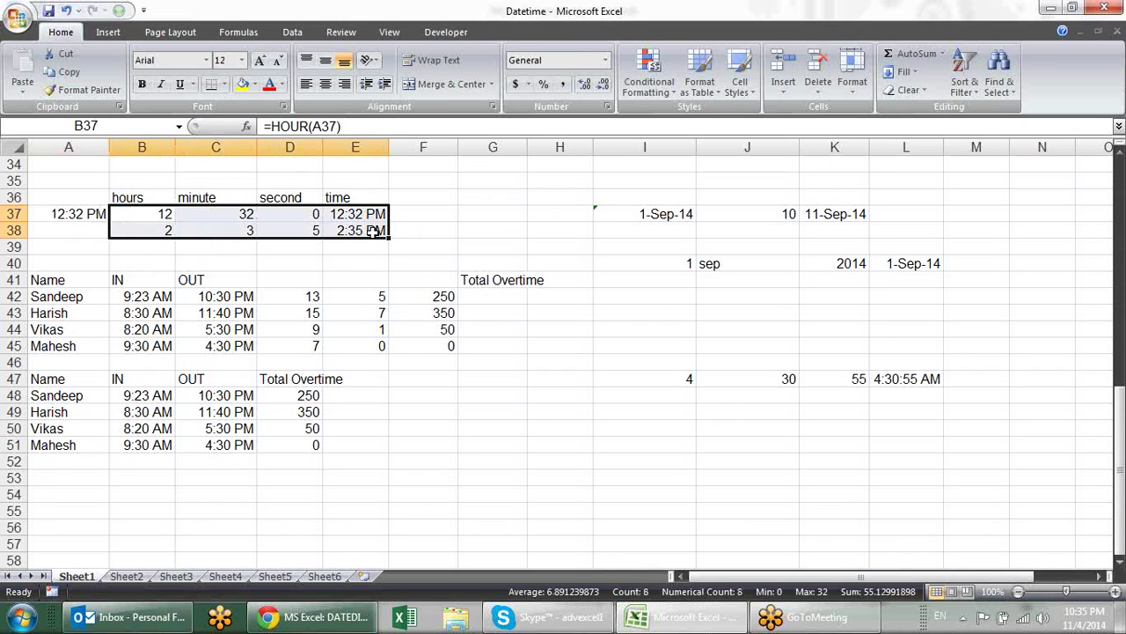
{"action": "key", "text": "Delete"}
Enter =HOUR(A37) in B37 to extract the hour.
{"action": "key", "text": "Right"}
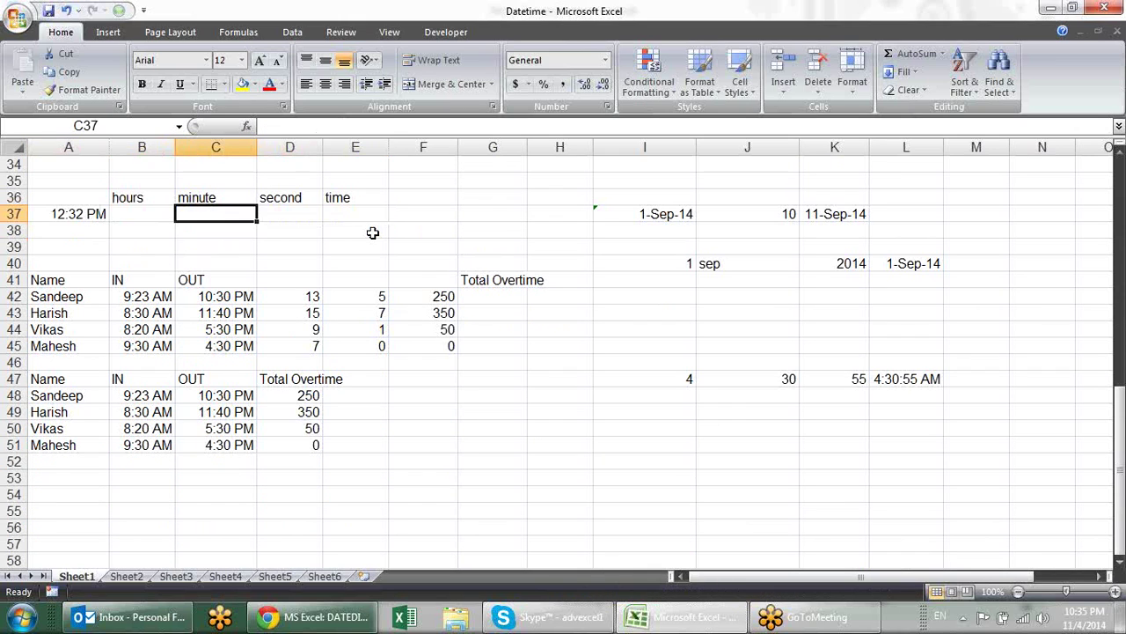
{"action": "key", "text": "Left"}
{"action": "type", "text": "=hou"}
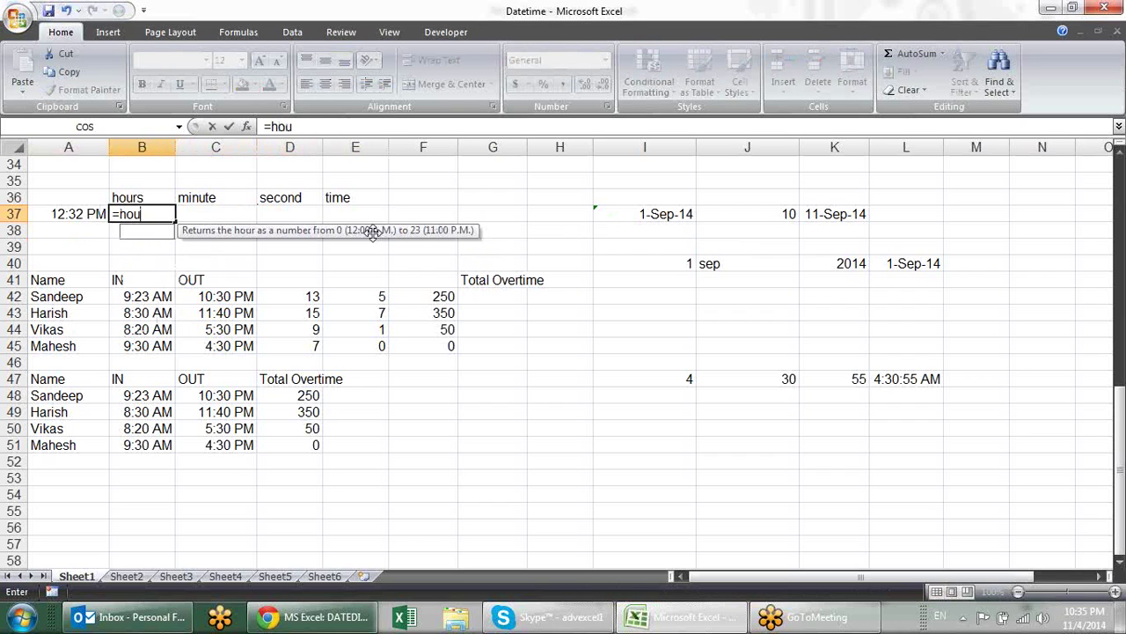
{"action": "key", "text": "Tab"}
{"action": "key", "text": "Left"}
{"action": "type", "text": ")"}
{"action": "key", "text": "Return"}
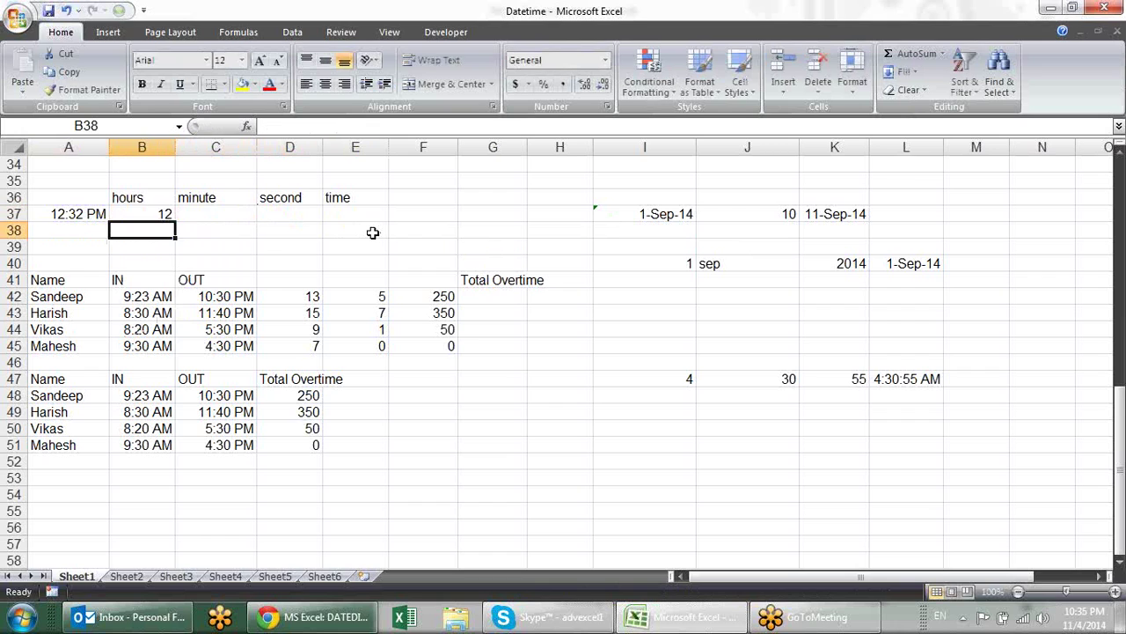
Enter =MINUTE(A37) in C37 to extract the minutes.
{"action": "key", "text": "Up"}
{"action": "key", "text": "Right"}
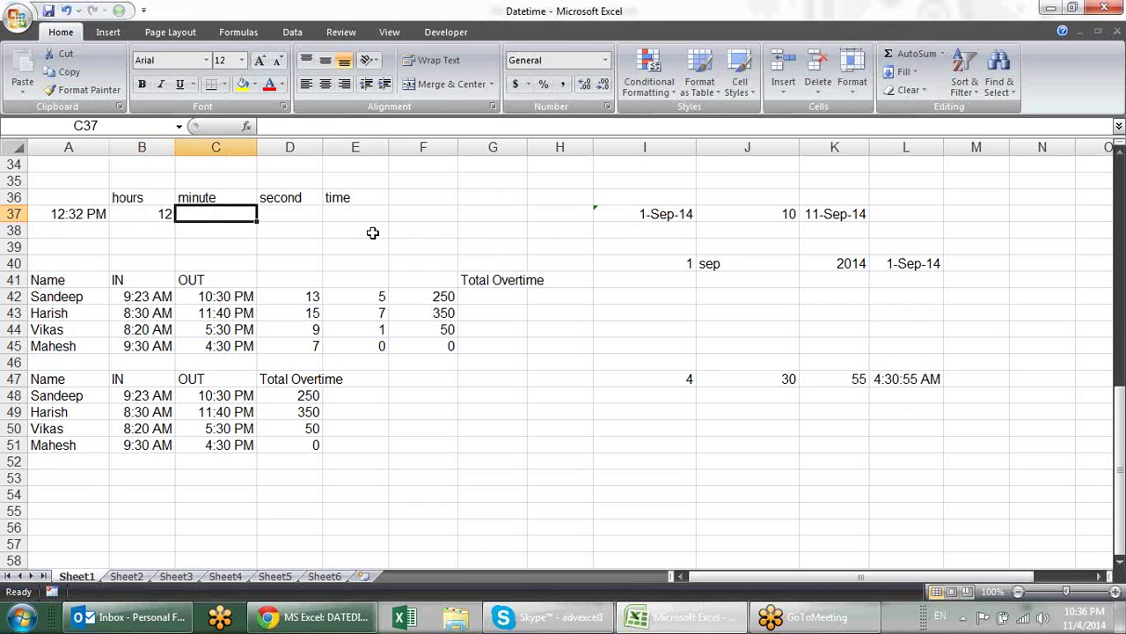
{"action": "type", "text": "=min"}
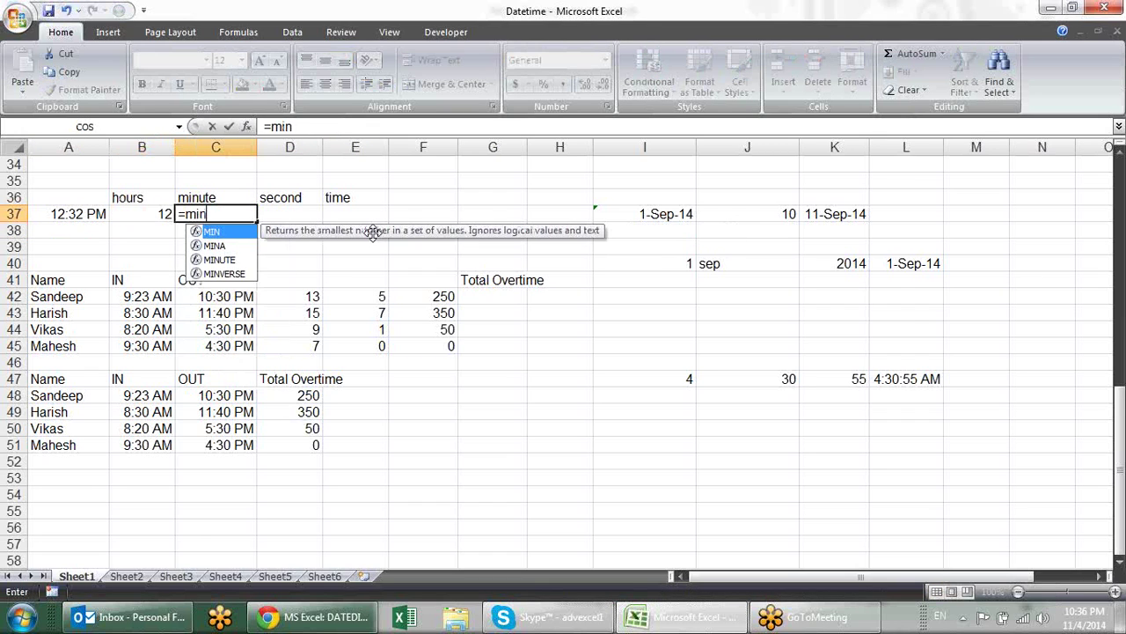
{"action": "key", "text": "Down"}
{"action": "key", "text": "Down"}
{"action": "key", "text": "Tab"}
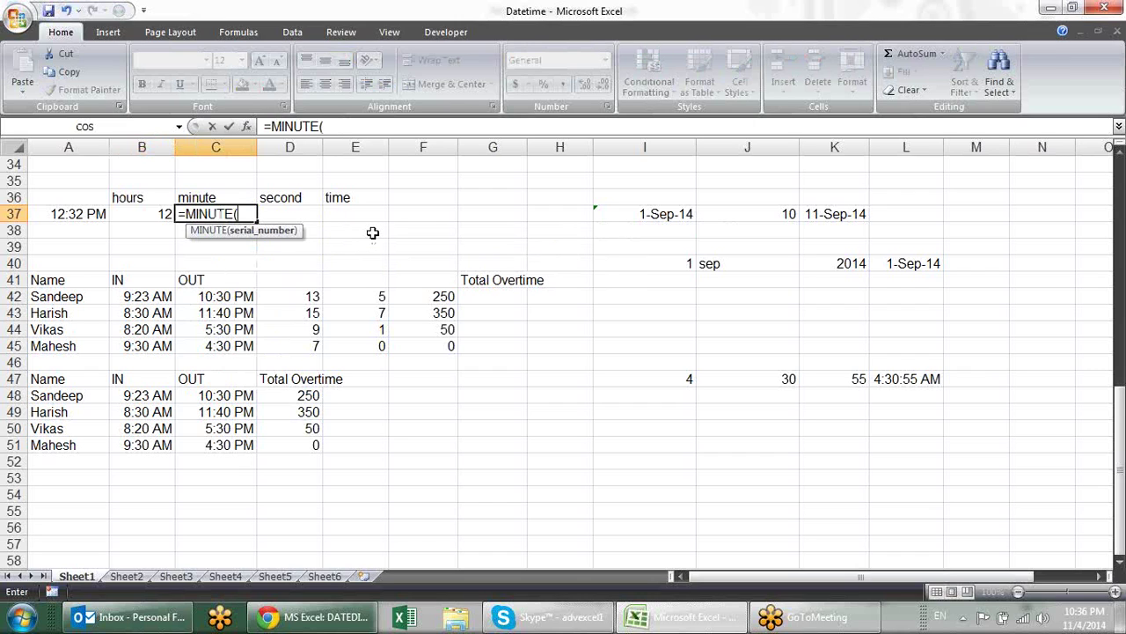
{"action": "key", "text": "Left"}
{"action": "key", "text": "Left"}
{"action": "key", "text": "Return"}
Enter =SECOND(A37) in D37 to extract the seconds.
{"action": "key", "text": "Up"}
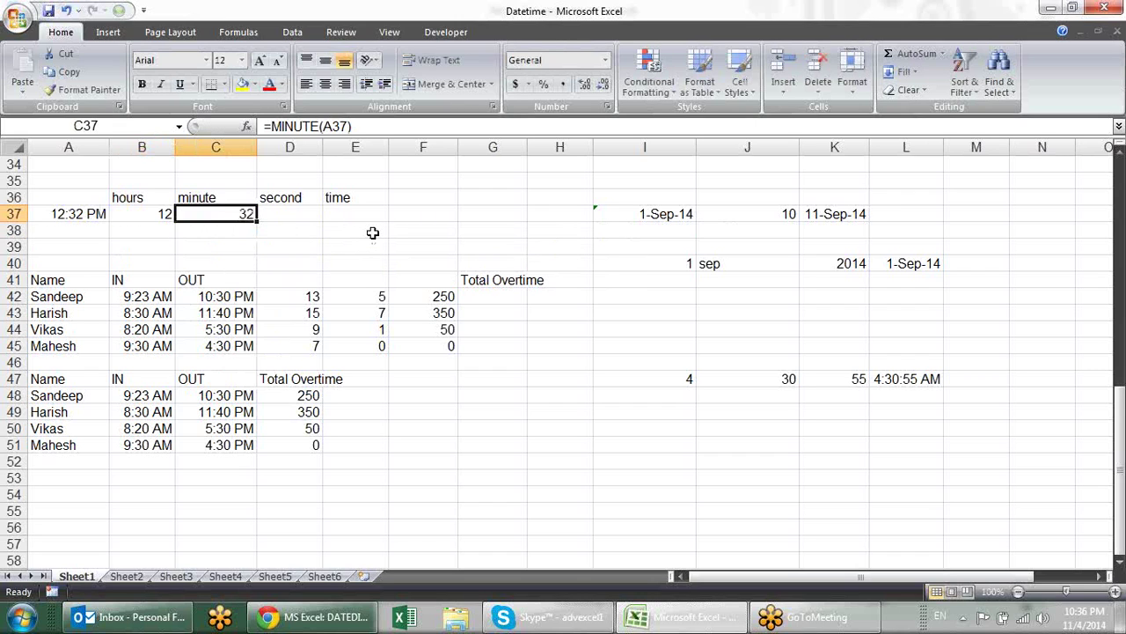
{"action": "key", "text": "Right"}
{"action": "type", "text": "=se"}
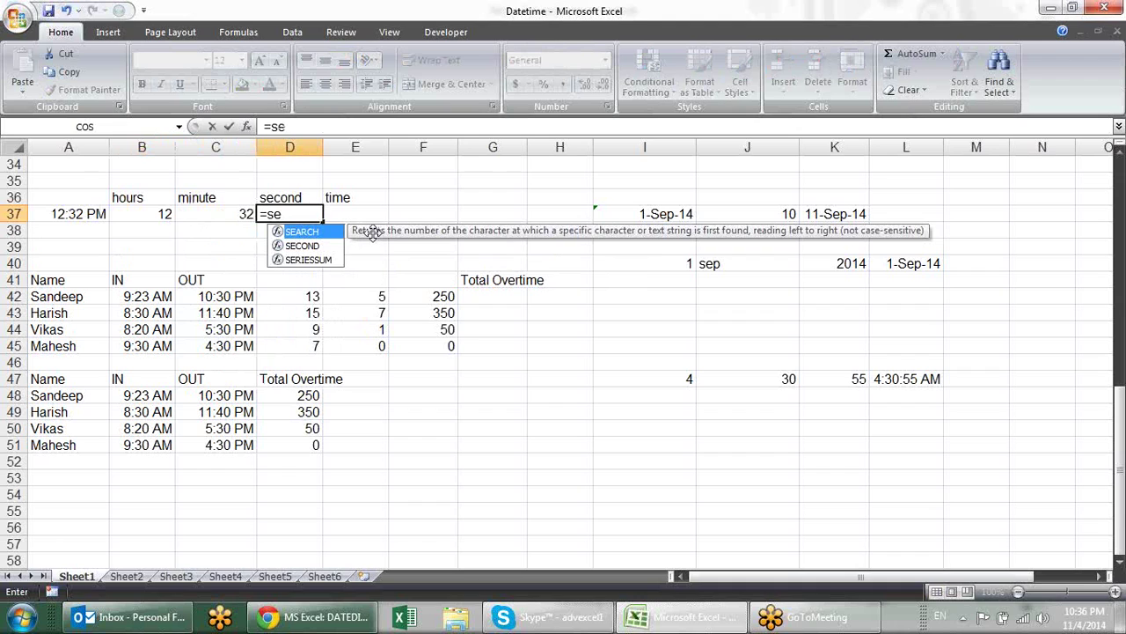
{"action": "key", "text": "Down"}
{"action": "key", "text": "Tab"}
{"action": "key", "text": "Left"}
{"action": "key", "text": "Left"}
{"action": "key", "text": "Left"}
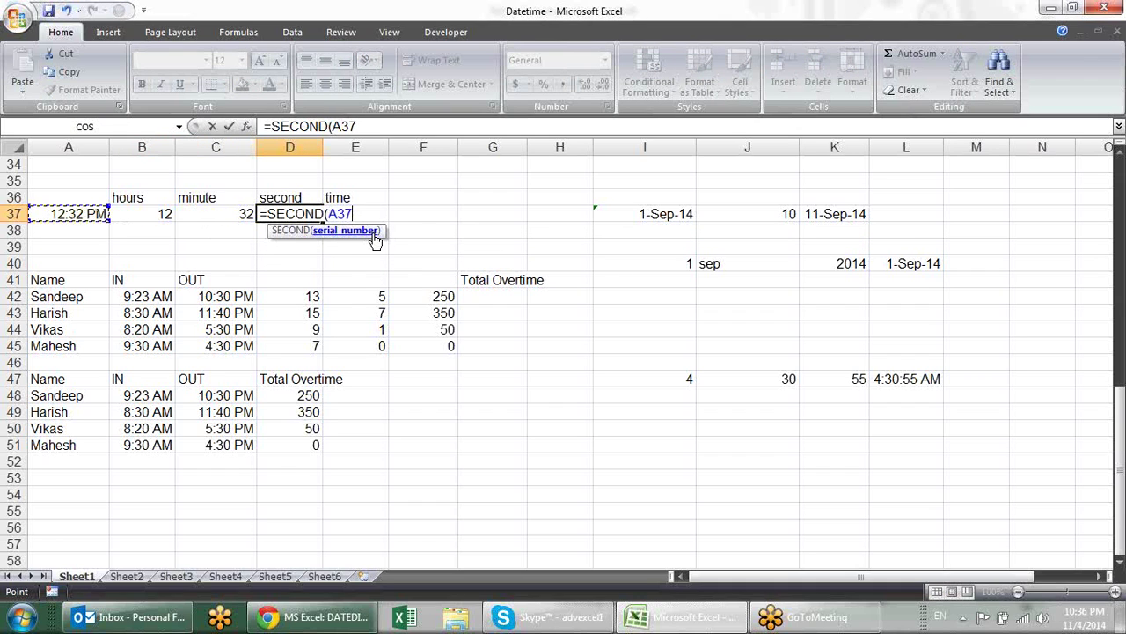
{"action": "key", "text": "Return"}
Enter =TIME(B37,C37,D37) in E37 to rebuild the time.
{"action": "key", "text": "Up"}
{"action": "key", "text": "Right"}
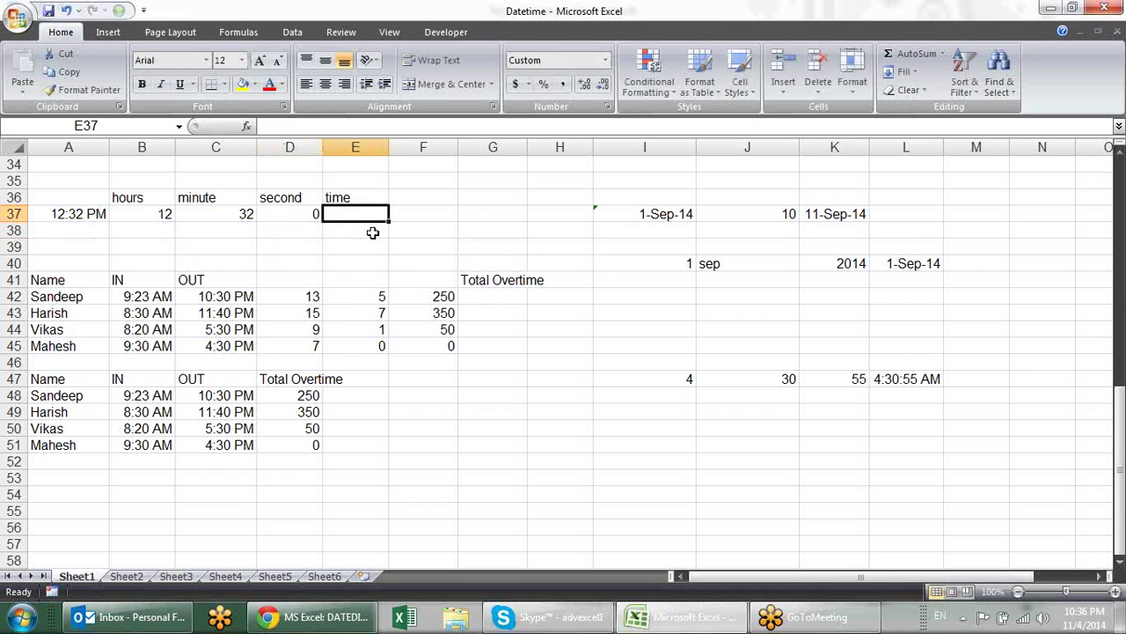
{"action": "type", "text": "="}
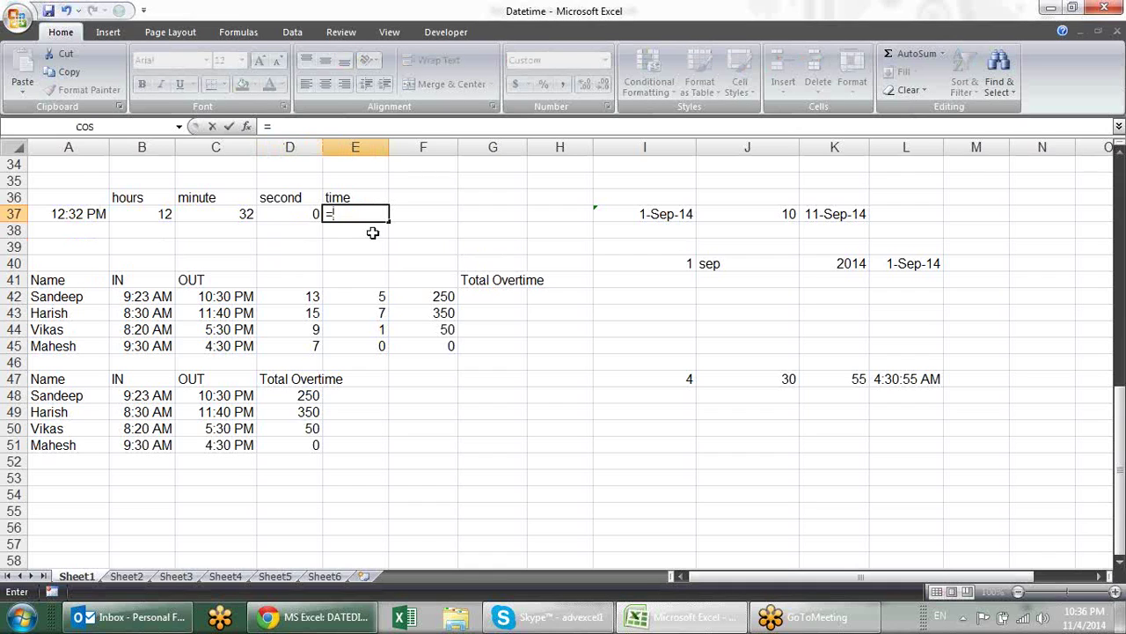
{"action": "type", "text": "tim"}
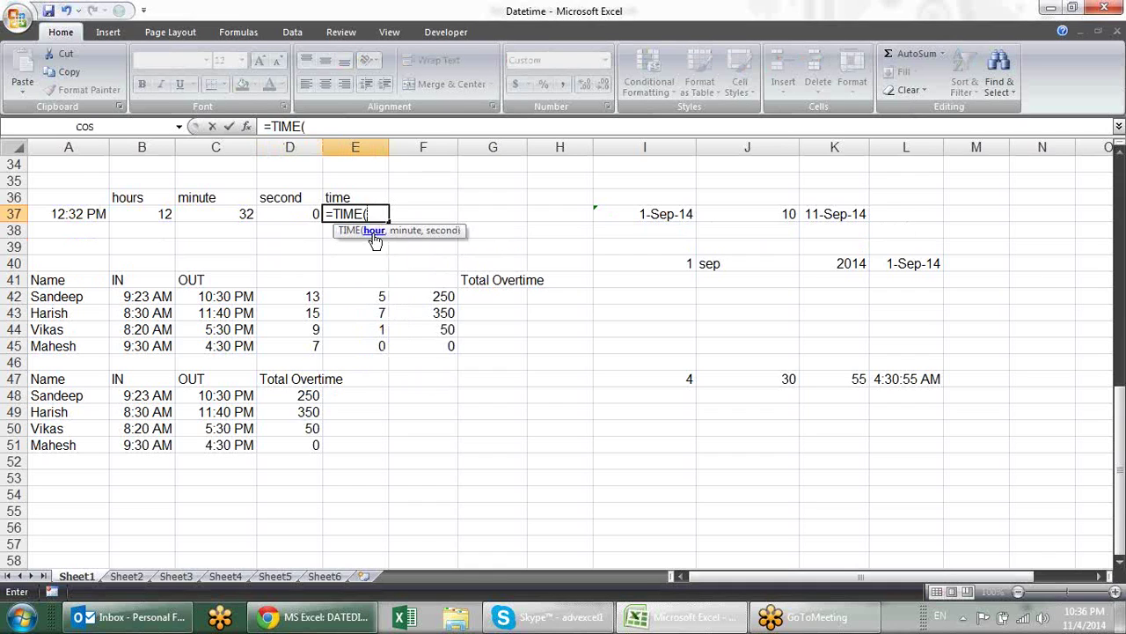
{"action": "left_click", "coordinate": [157, 216]}
{"action": "type", "text": ","}
{"action": "left_click", "coordinate": [227, 212]}
{"action": "type", "text": ","}
{"action": "left_click", "coordinate": [291, 218]}
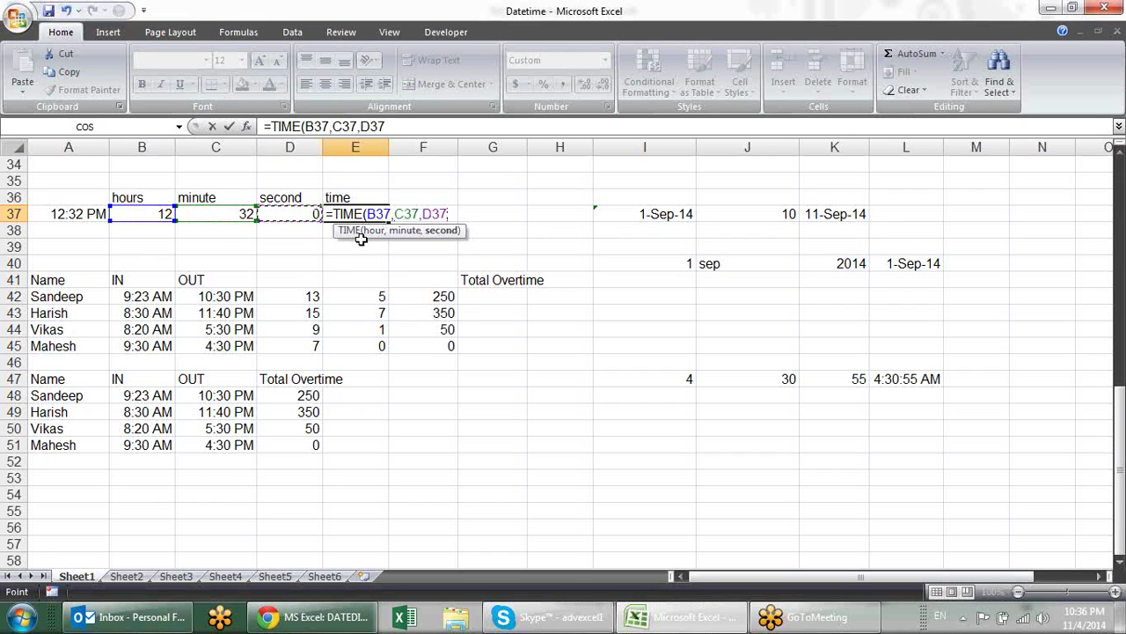
{"action": "key", "text": "Return"}
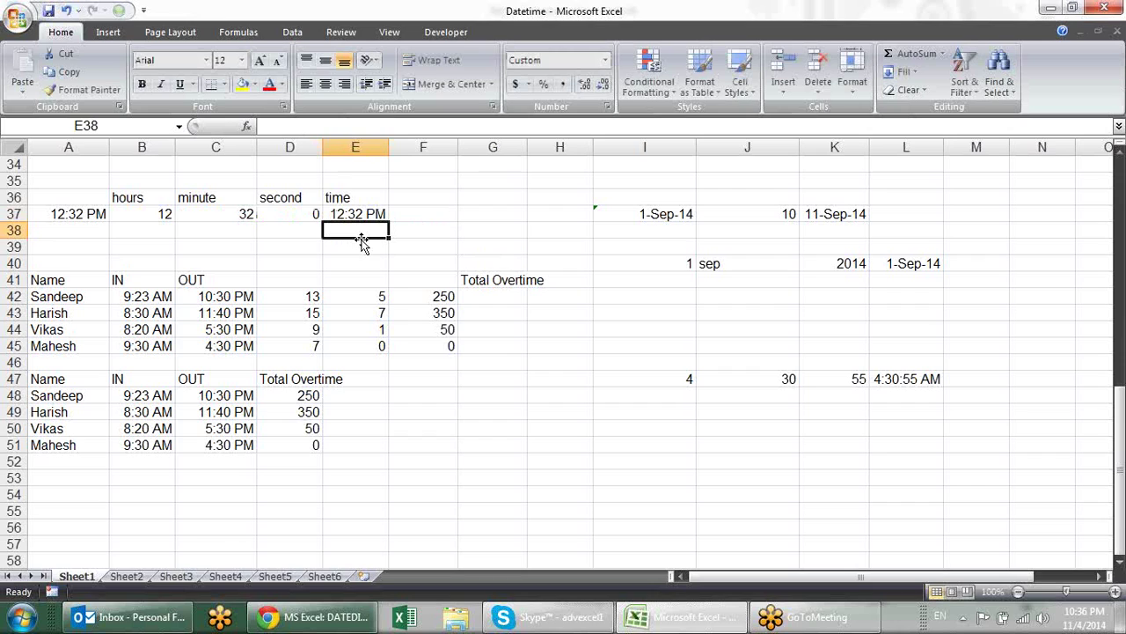
Enter the offsets 2 hours, 3 minutes and 15 seconds in B38:D38.
{"action": "left_click", "coordinate": [155, 230]}
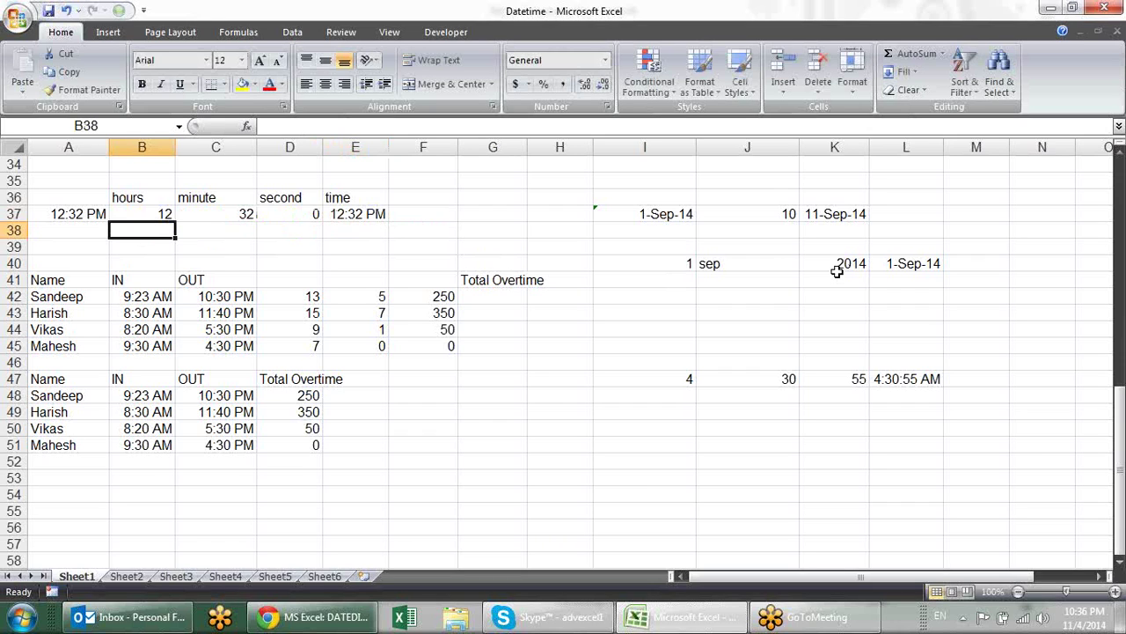
{"action": "type", "text": "2"}
{"action": "key", "text": "Tab"}
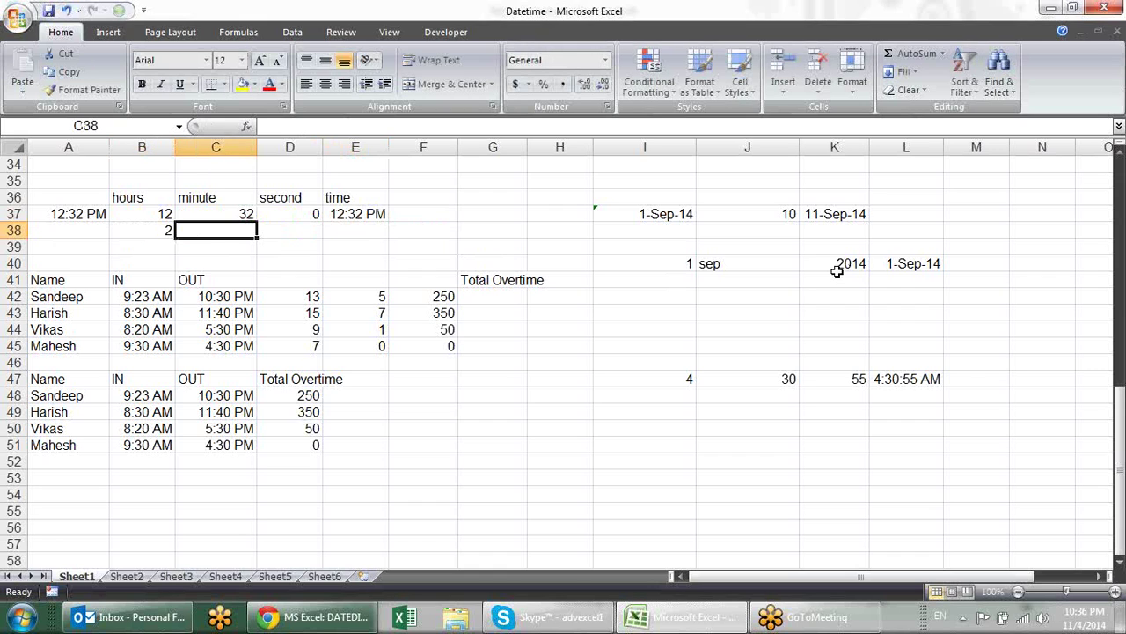
{"action": "type", "text": "3"}
{"action": "key", "text": "Tab"}
{"action": "type", "text": "156"}
{"action": "key", "text": "BackSpace"}
{"action": "key", "text": "Return"}
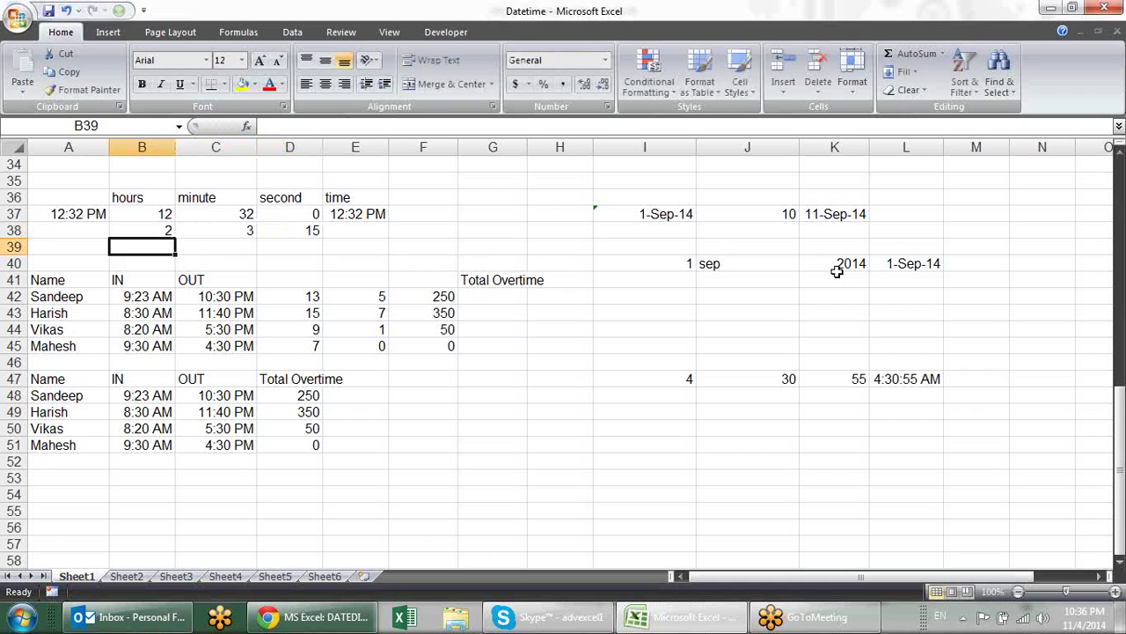
Enter =TIME(B37+B38,C37+C38,D37+D38) in E38 to get 2:35 PM.
{"action": "key", "text": "Up"}
{"action": "key", "text": "Right"}
{"action": "key", "text": "Right"}
{"action": "key", "text": "Right"}
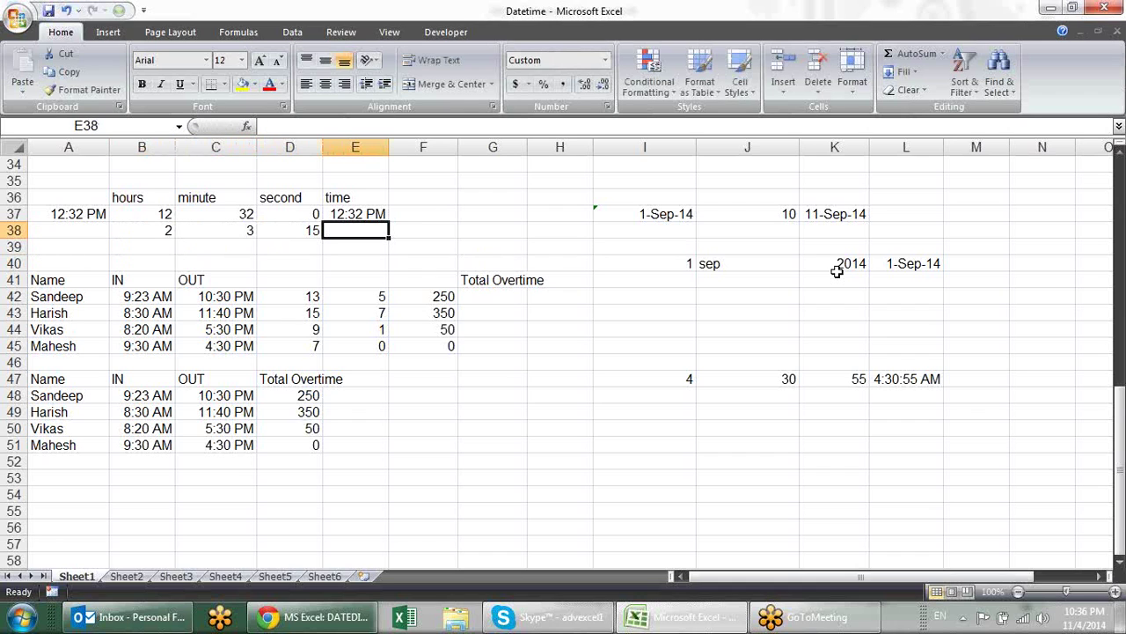
{"action": "type", "text": "=time"}
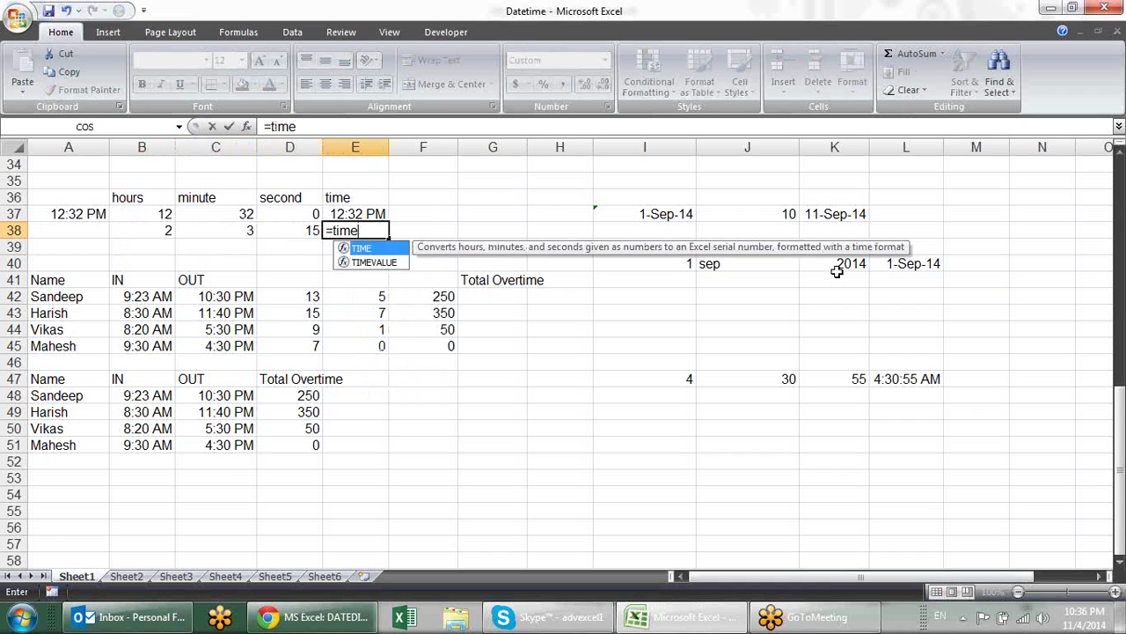
{"action": "key", "text": "Tab"}
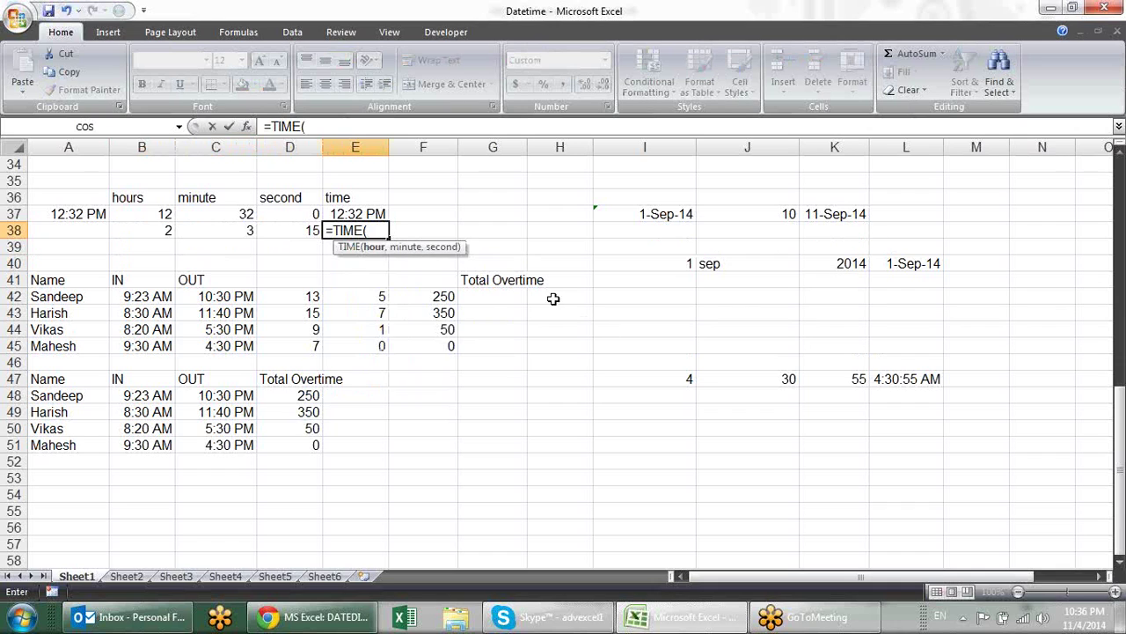
{"action": "left_click", "coordinate": [156, 213]}
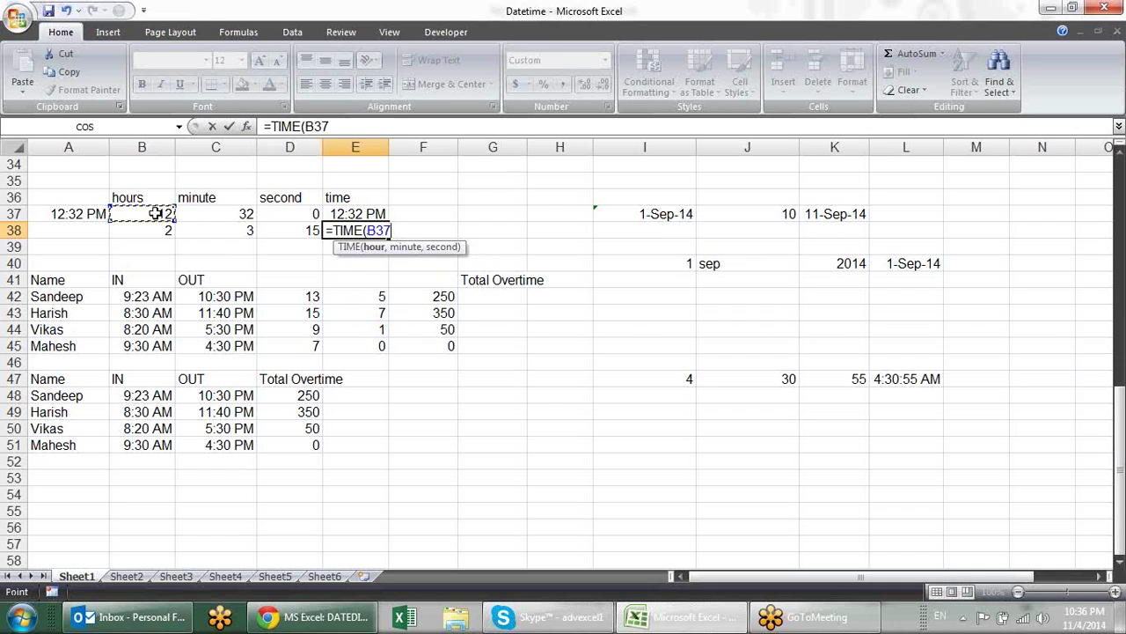
{"action": "type", "text": "+"}
{"action": "left_click", "coordinate": [154, 235]}
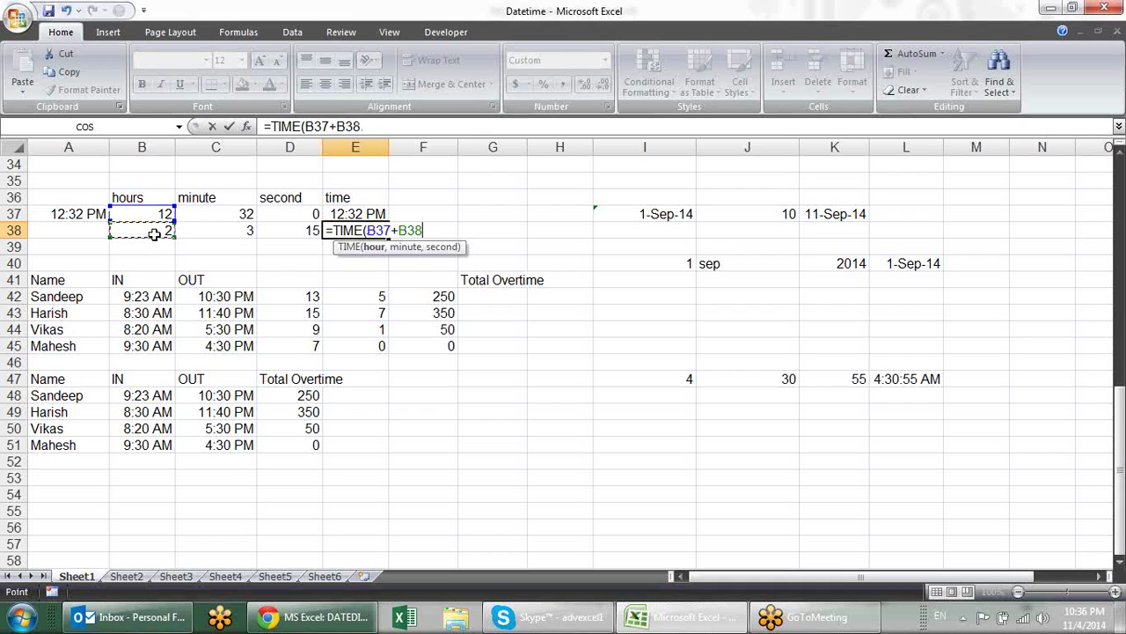
{"action": "type", "text": ","}
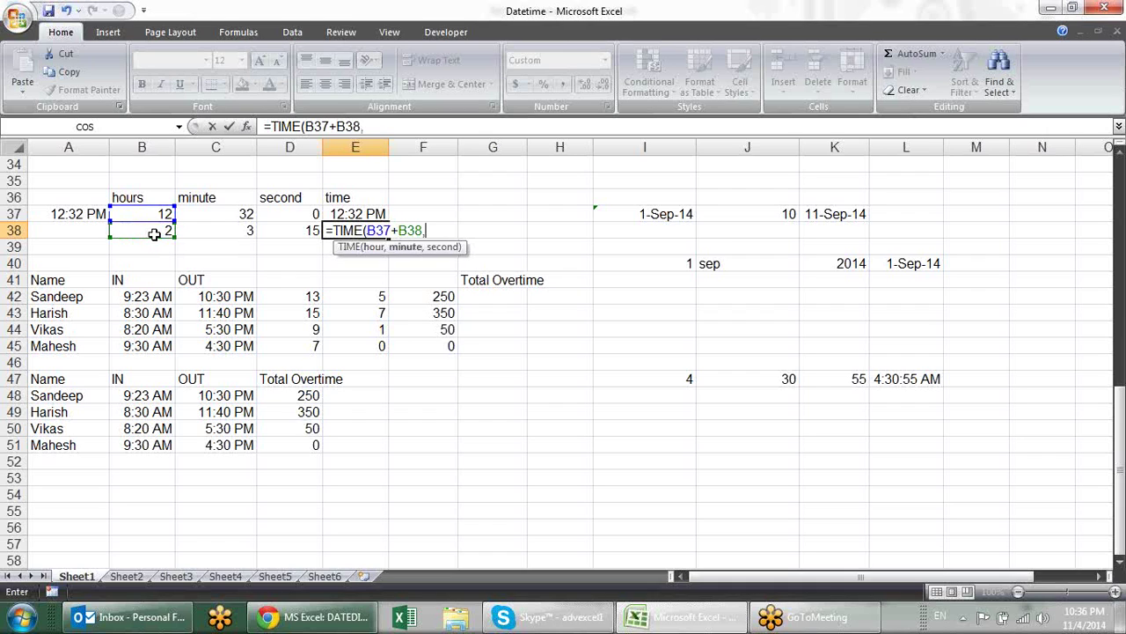
{"action": "left_click", "coordinate": [240, 215]}
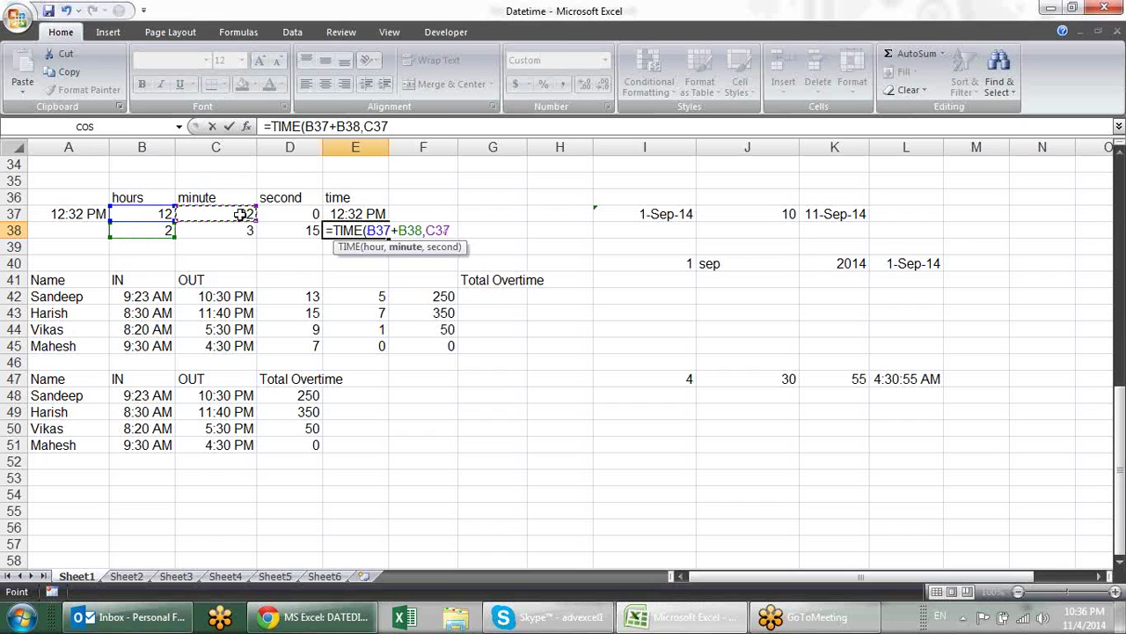
{"action": "type", "text": "+"}
{"action": "left_click", "coordinate": [245, 229]}
{"action": "type", "text": ","}
{"action": "left_click", "coordinate": [276, 214]}
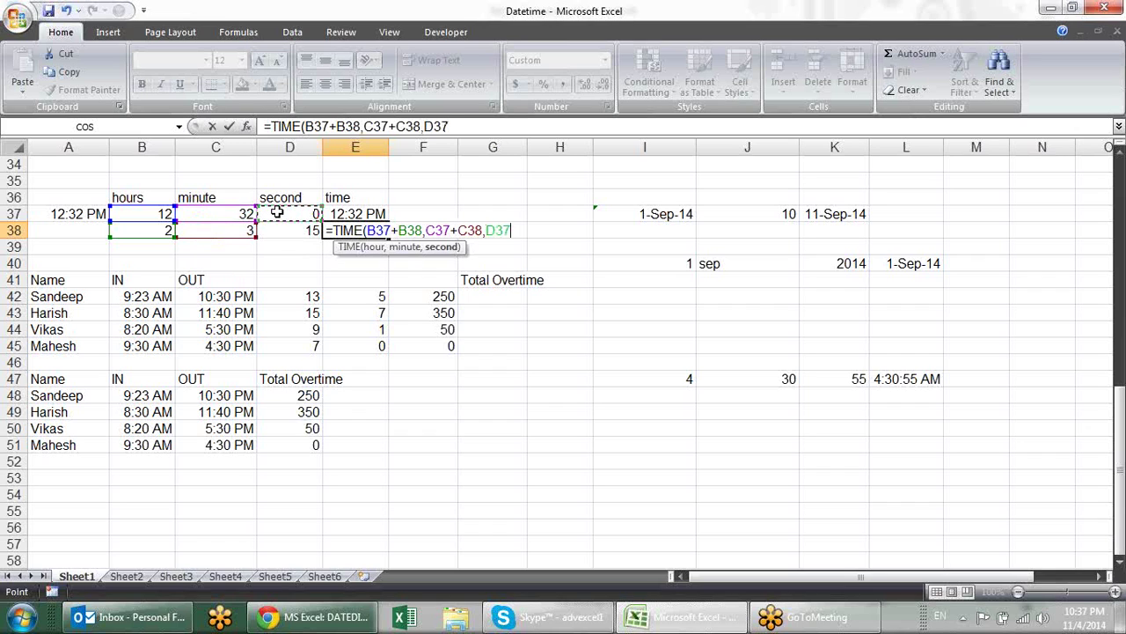
{"action": "type", "text": "+"}
{"action": "left_click", "coordinate": [302, 231]}
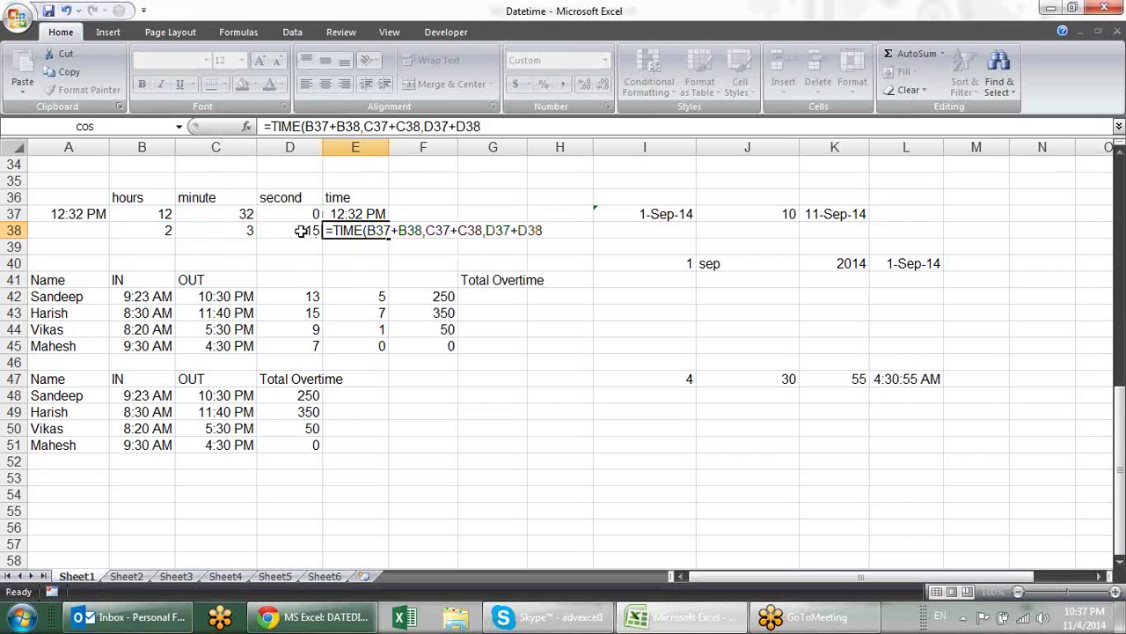
{"action": "key", "text": "Return"}
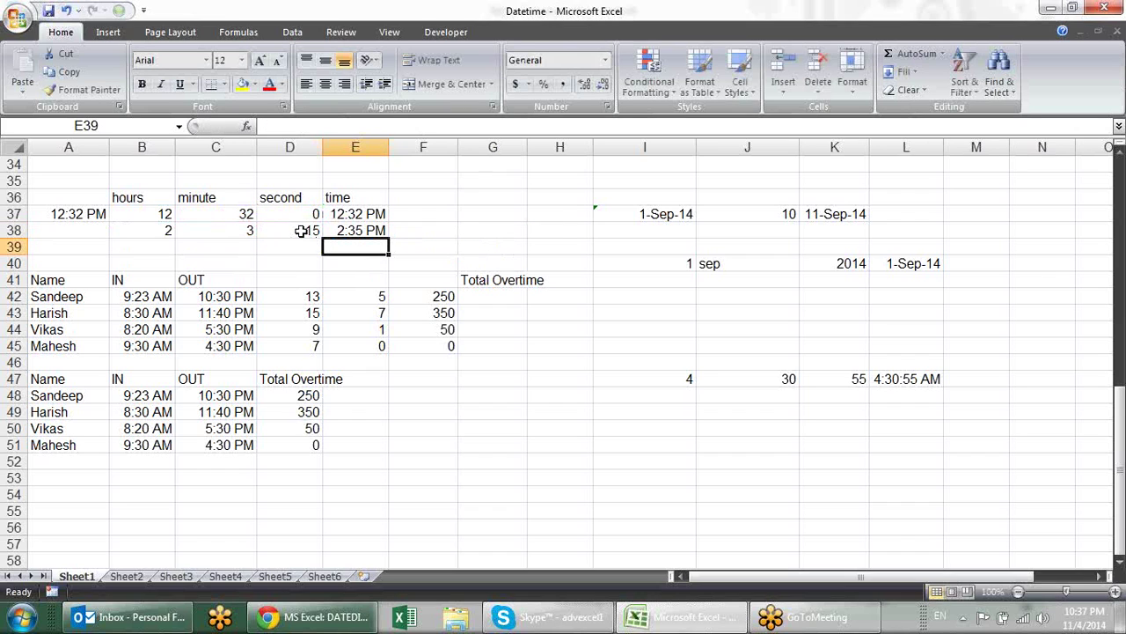
{"action": "key", "text": "Up"}
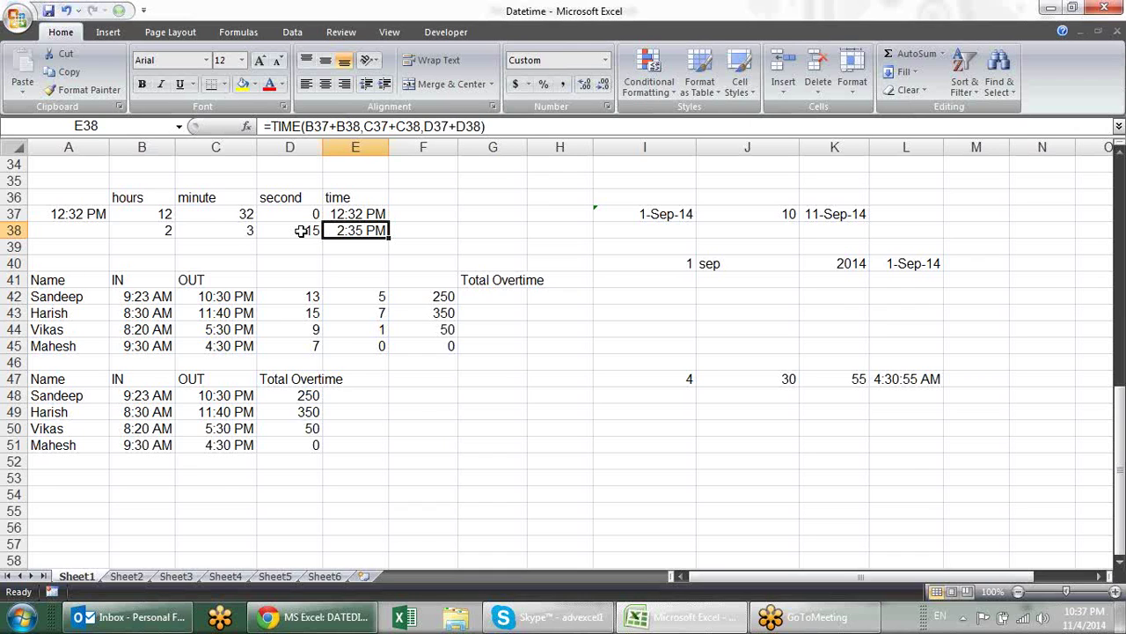
Copy C30's seconds time format onto E37:E38 and autofit column E.
{"action": "scroll", "coordinate": [299, 231], "scroll_direction": "up", "scroll_amount": 2}
{"action": "left_click", "coordinate": [240, 196]}
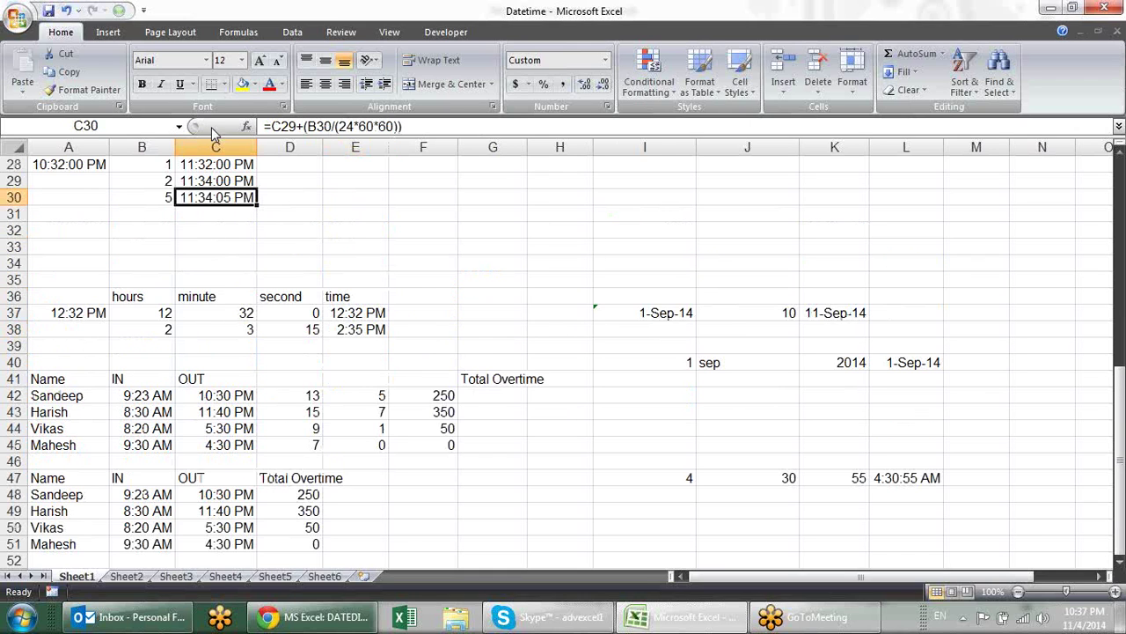
{"action": "left_click", "coordinate": [86, 91]}
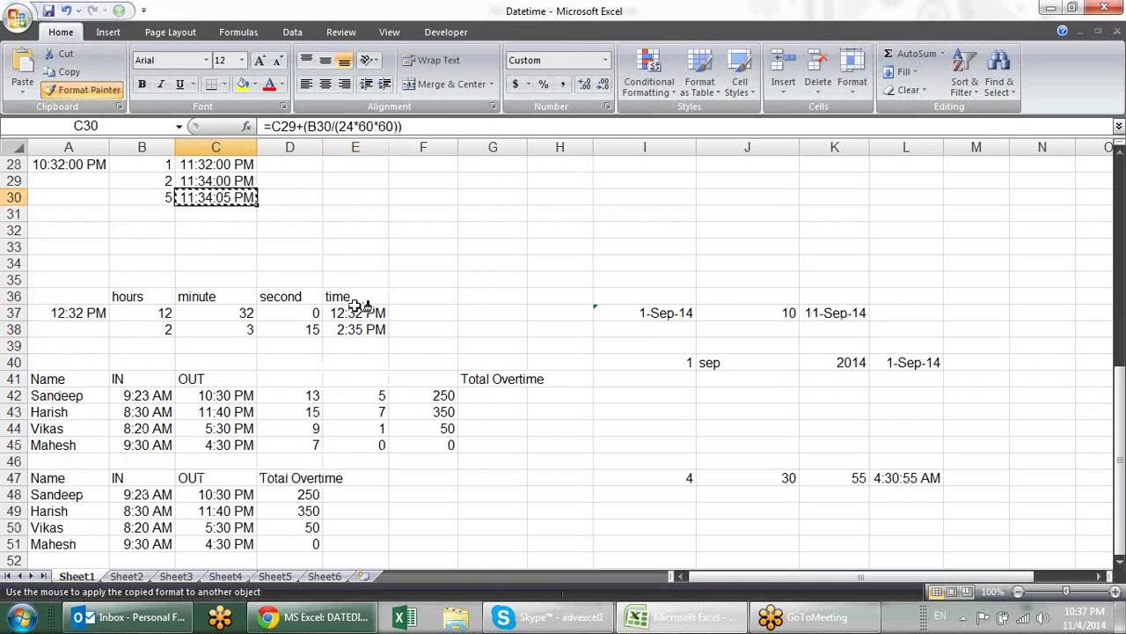
{"action": "left_click_drag", "start_coordinate": [355, 310], "coordinate": [355, 329]}
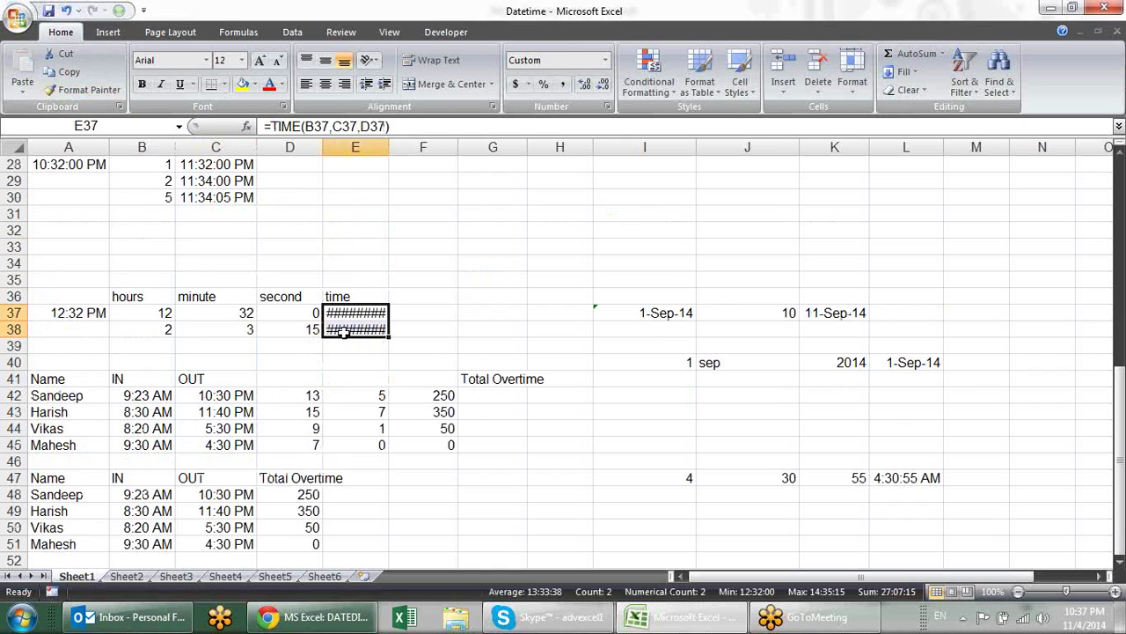
{"action": "double_click", "coordinate": [393, 143]}
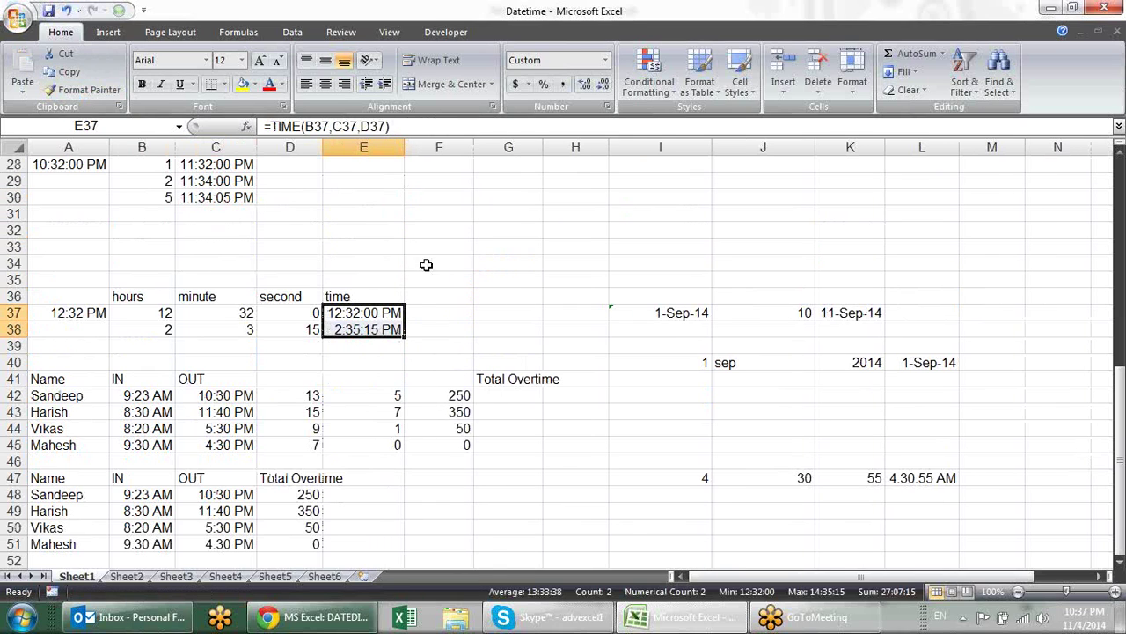
{"action": "left_click", "coordinate": [460, 331]}
Paint E37's seconds time format onto A37 and review the E37 and E38 formulas.
{"action": "left_click", "coordinate": [374, 313]}
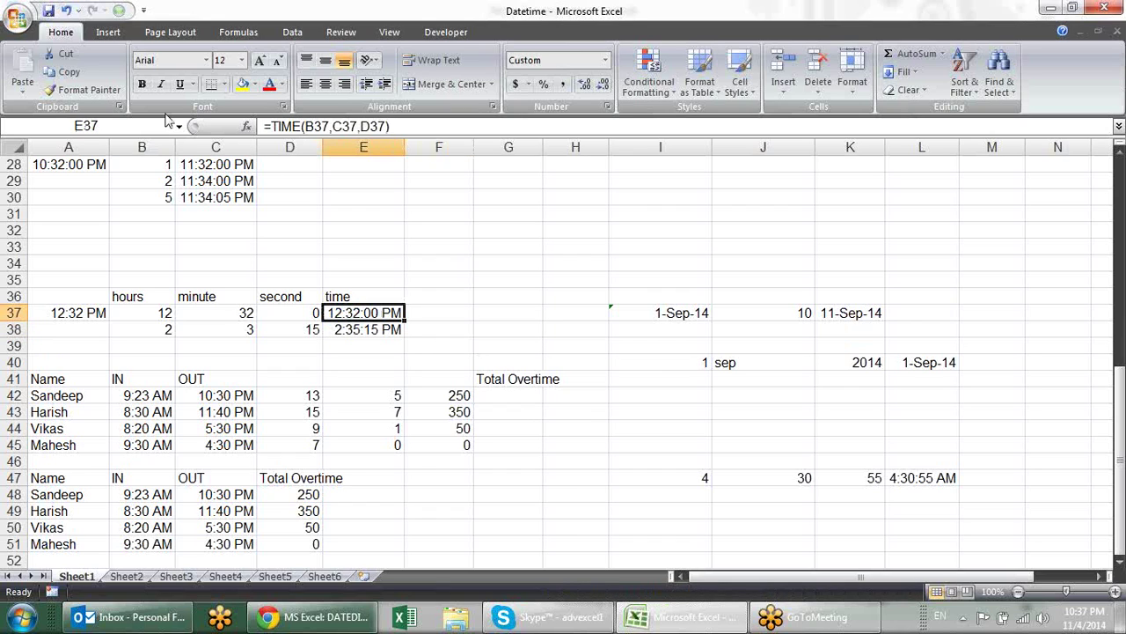
{"action": "left_click", "coordinate": [86, 89]}
{"action": "left_click", "coordinate": [88, 312]}
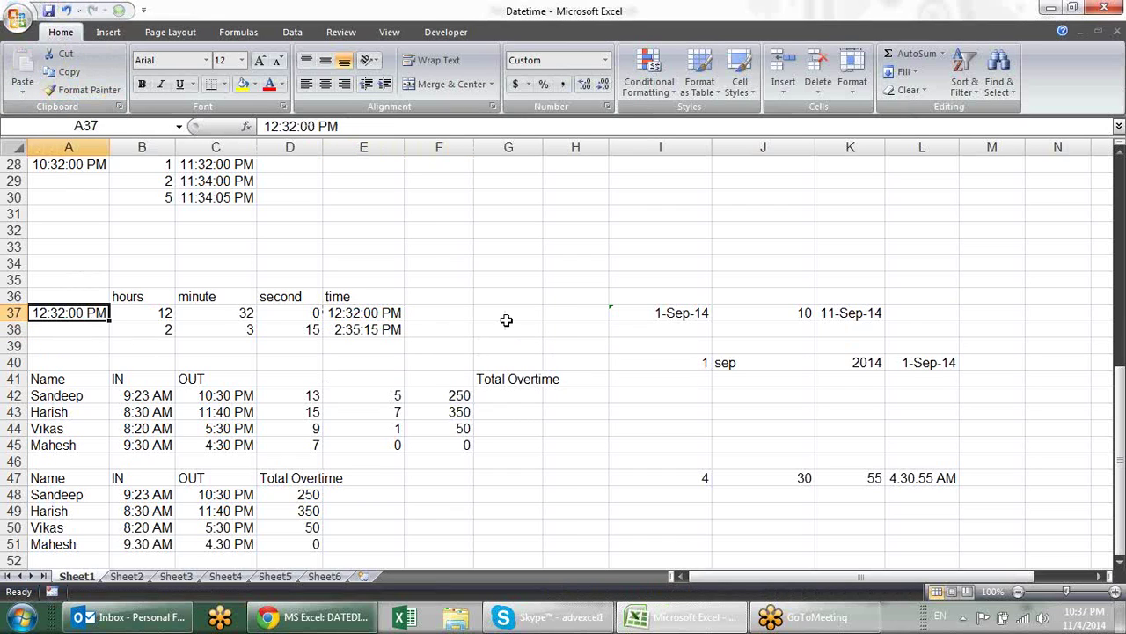
{"action": "left_click", "coordinate": [419, 323]}
{"action": "left_click", "coordinate": [383, 328]}
{"action": "left_click", "coordinate": [381, 312]}
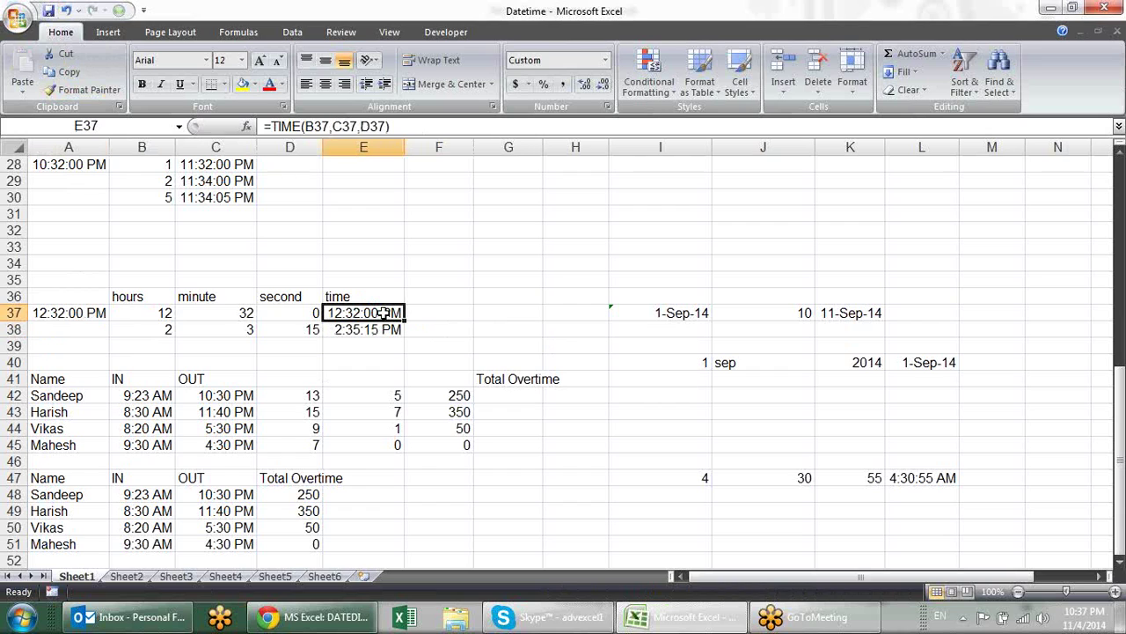
{"action": "scroll", "coordinate": [447, 266], "scroll_direction": "down", "scroll_amount": 1}
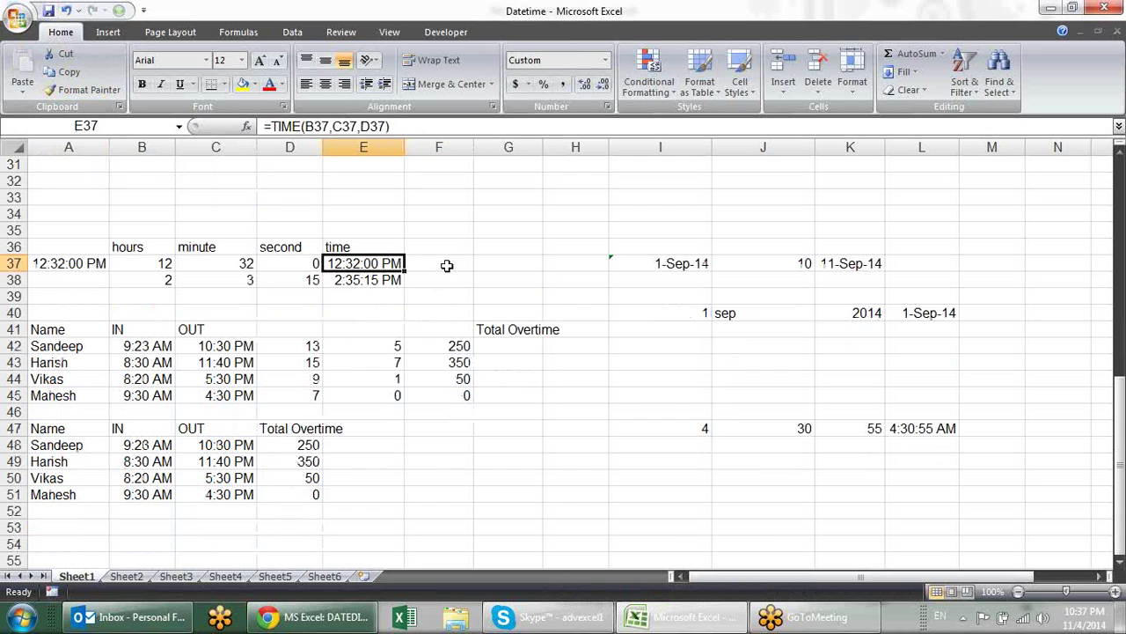
{"action": "left_click", "coordinate": [466, 250]}
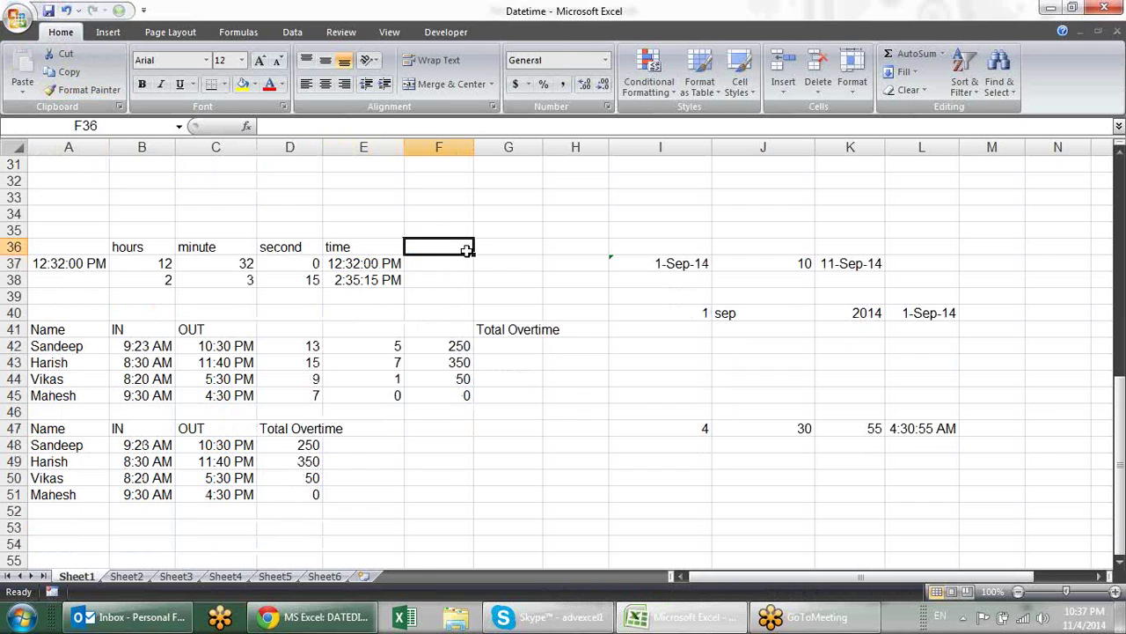
Delete the Total Overtime label in G41.
{"action": "scroll", "coordinate": [466, 250], "scroll_direction": "down", "scroll_amount": 1}
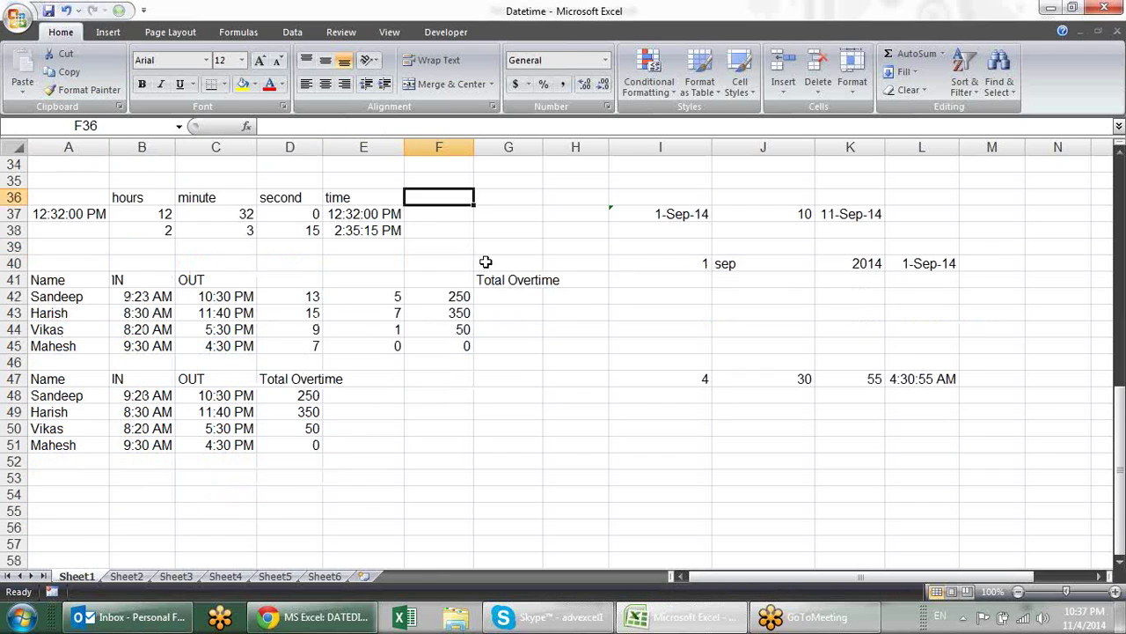
{"action": "left_click", "coordinate": [508, 280]}
{"action": "key", "text": "Delete"}
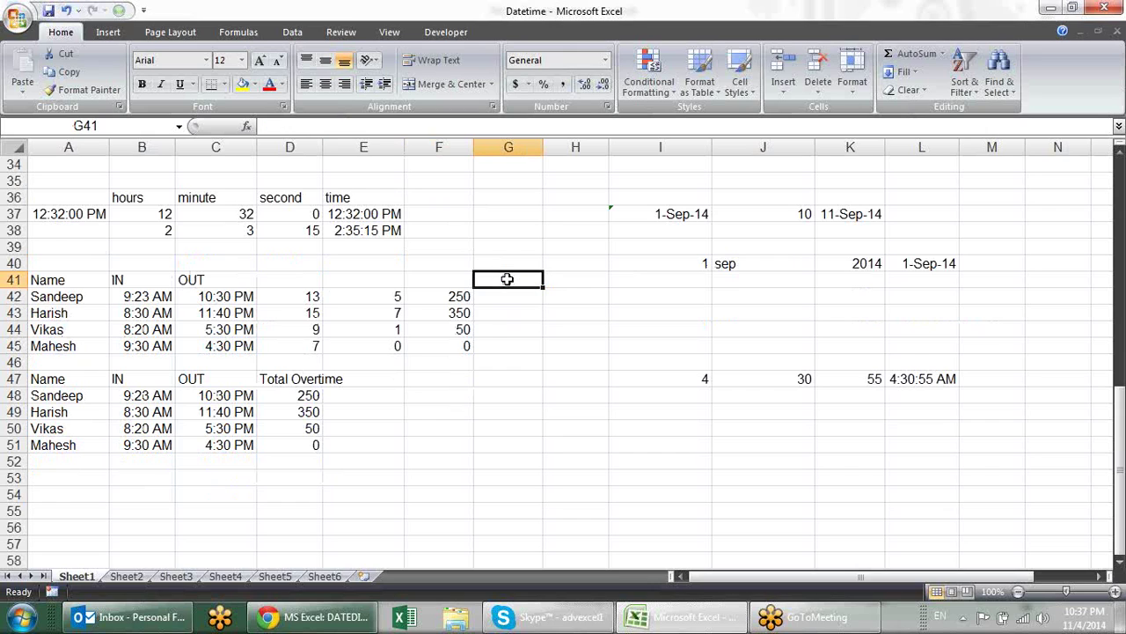
{"action": "left_click", "coordinate": [506, 327]}
Review the employee names in A42:A45 and their IN/OUT times in B42:C45.
{"action": "left_click_drag", "start_coordinate": [77, 302], "coordinate": [79, 345]}
{"action": "left_click", "coordinate": [134, 301]}
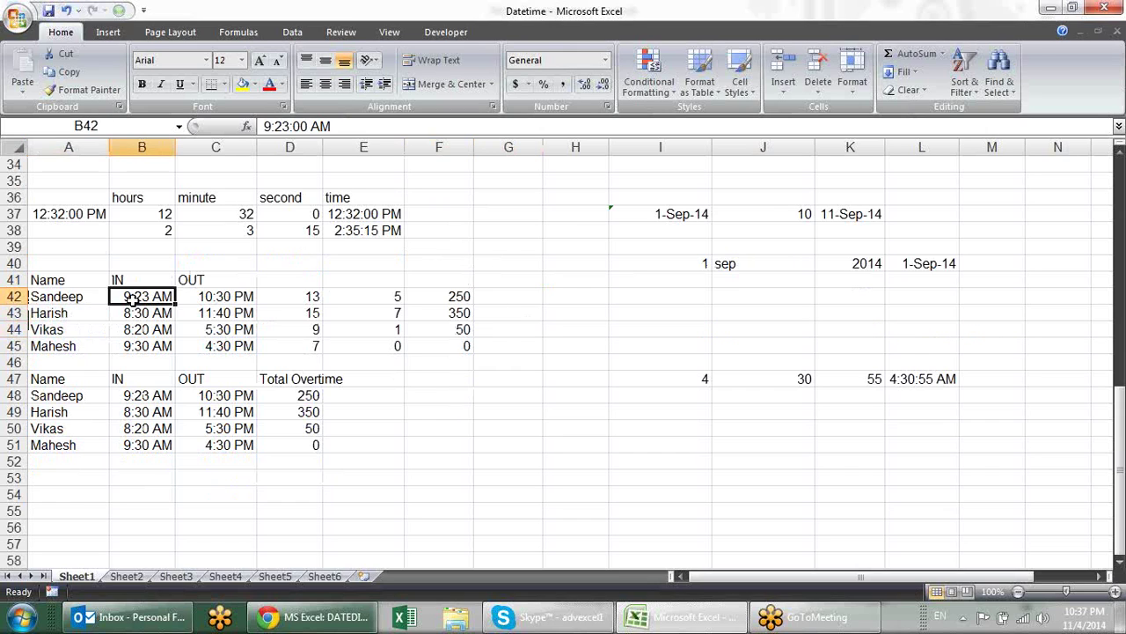
{"action": "left_click", "coordinate": [215, 299]}
{"action": "left_click", "coordinate": [158, 313]}
{"action": "left_click", "coordinate": [202, 313]}
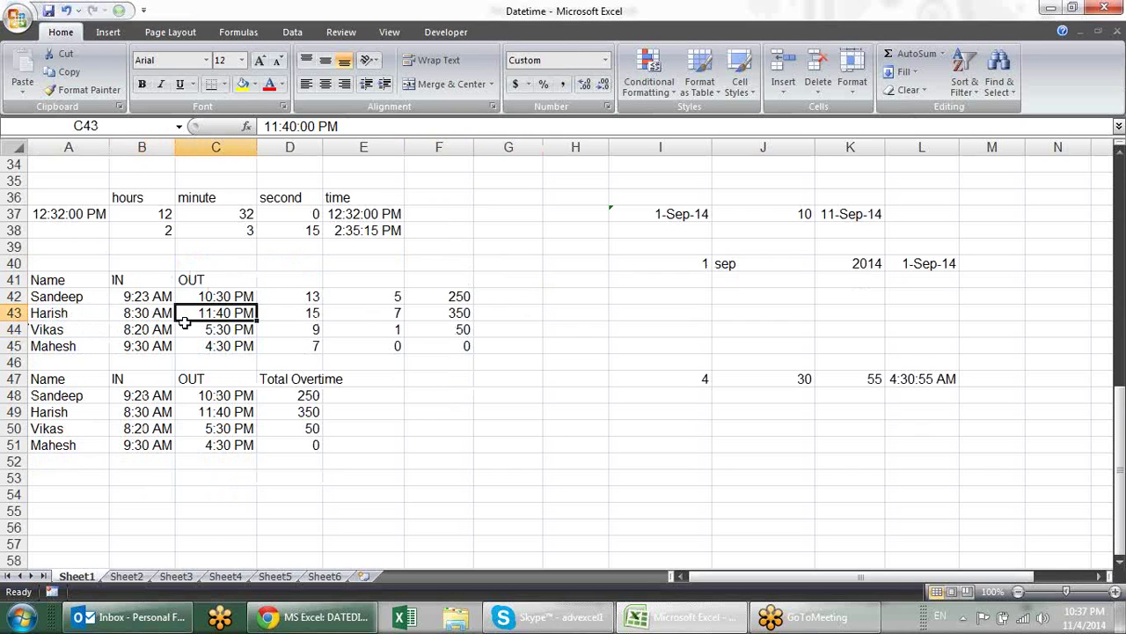
{"action": "left_click", "coordinate": [163, 327]}
{"action": "left_click", "coordinate": [231, 327]}
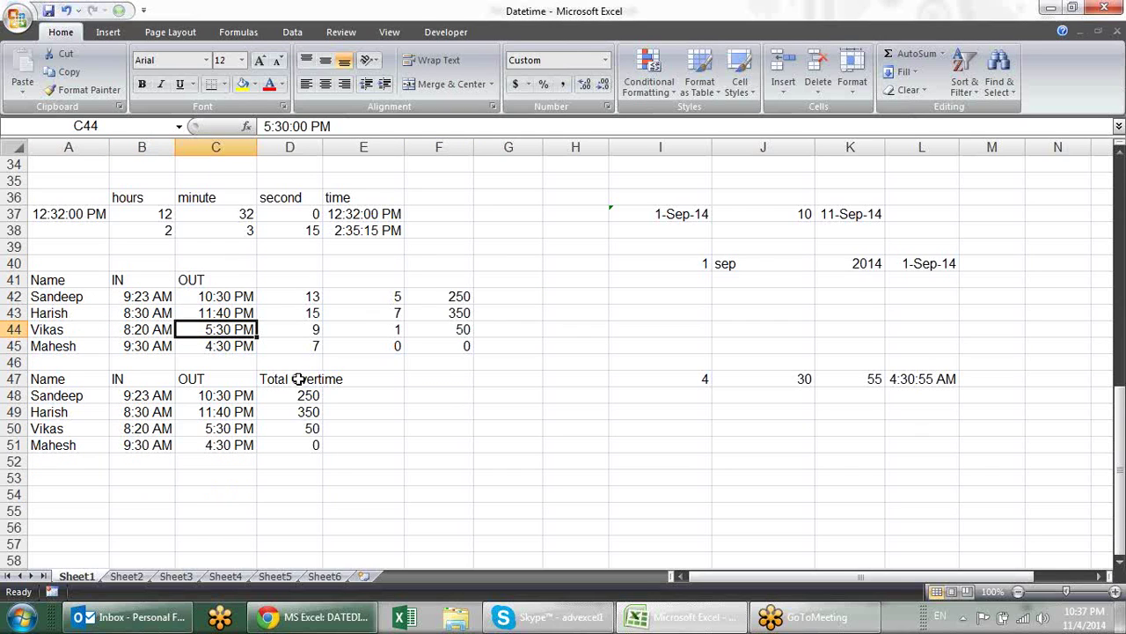
{"action": "left_click", "coordinate": [159, 343]}
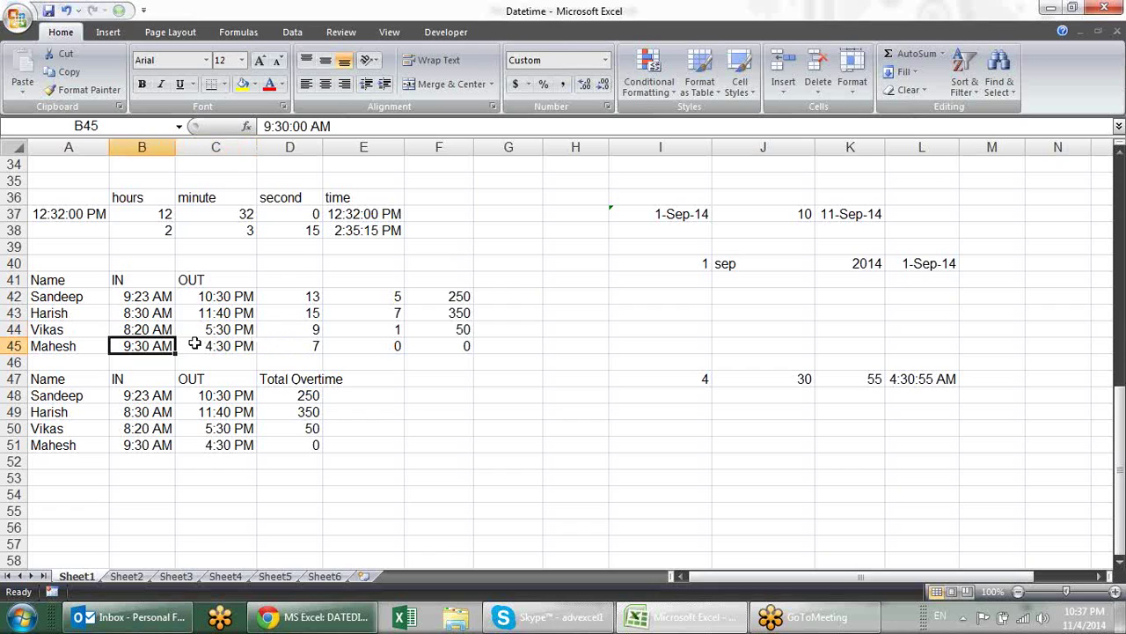
{"action": "left_click", "coordinate": [195, 343]}
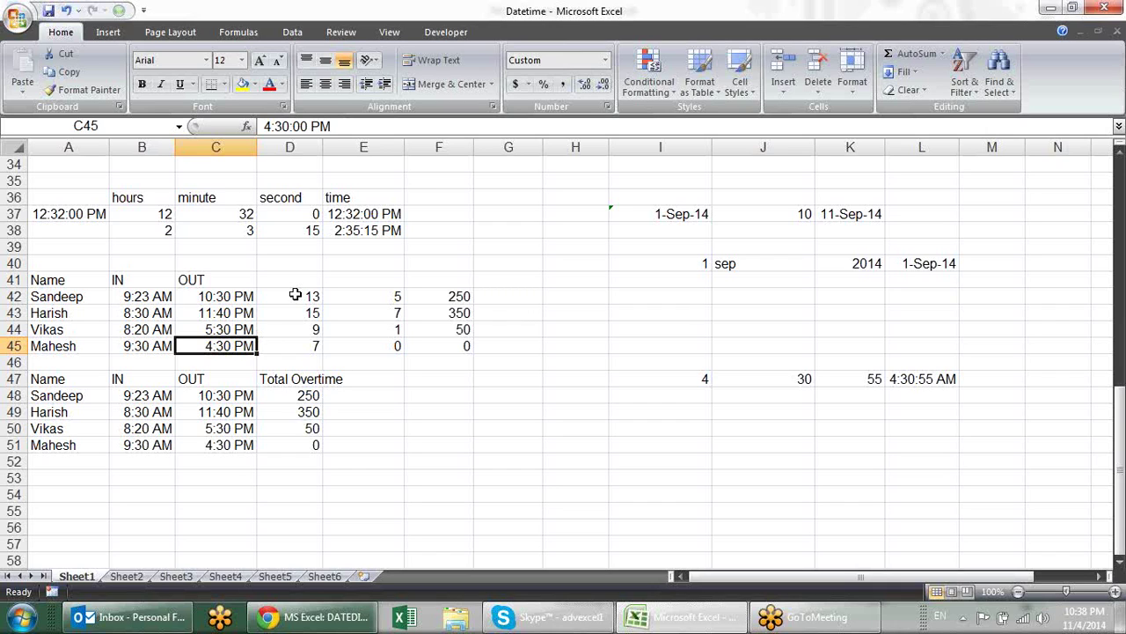
Enter =HOUR(C42)-HOUR(B42) in D42 to compute the first employee's hours worked.
{"action": "left_click", "coordinate": [316, 301]}
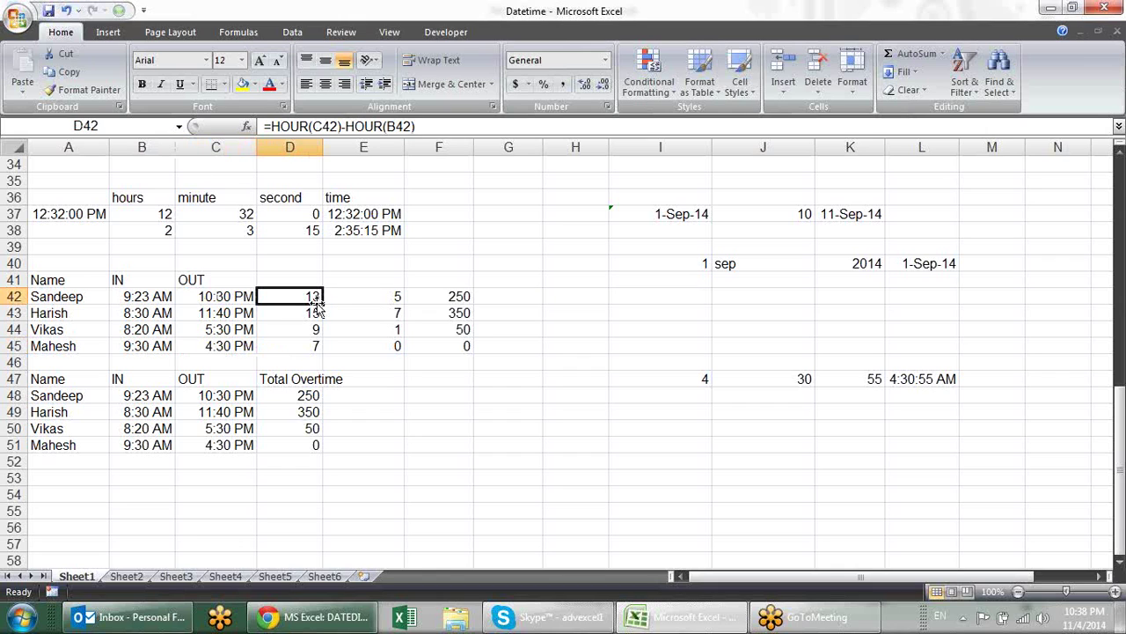
{"action": "type", "text": "=hou"}
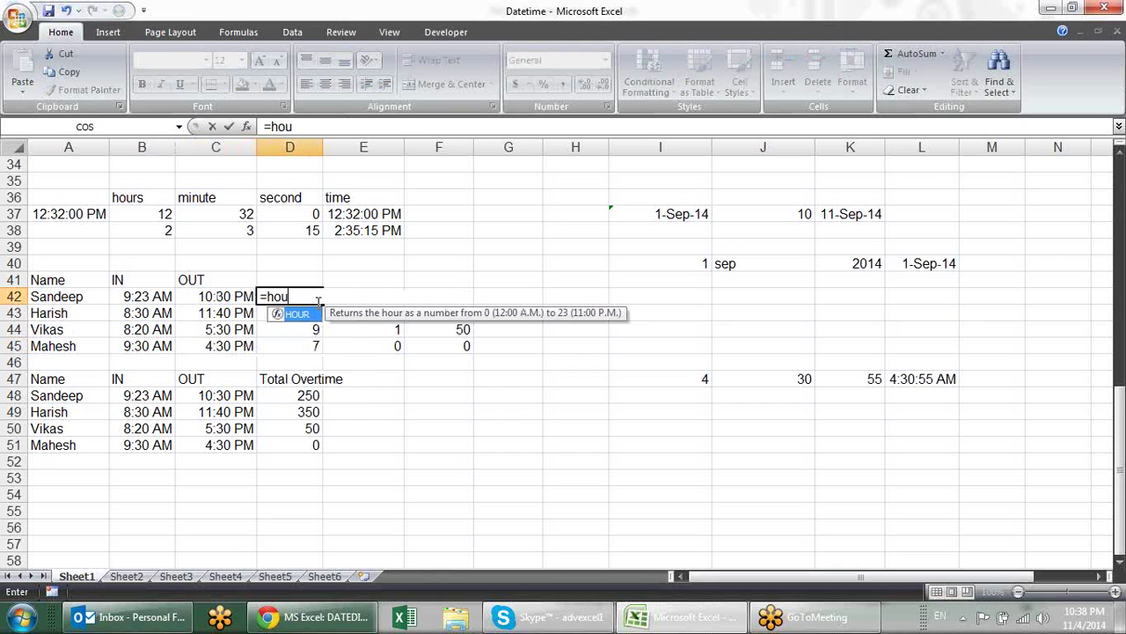
{"action": "key", "text": "Tab"}
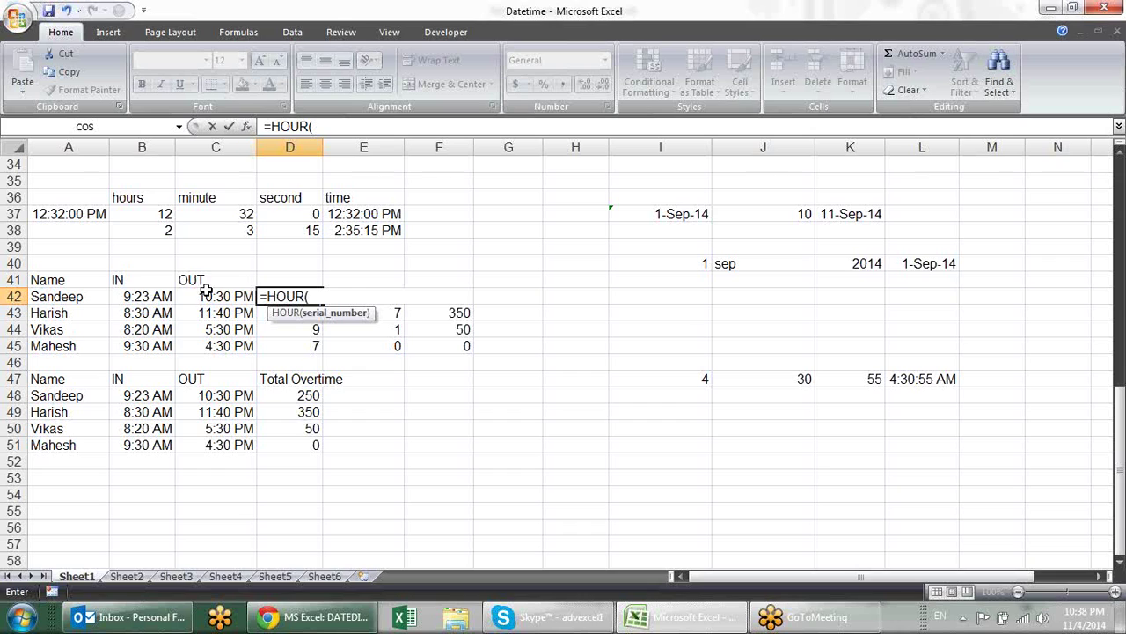
{"action": "left_click", "coordinate": [213, 293]}
{"action": "type", "text": ")-"}
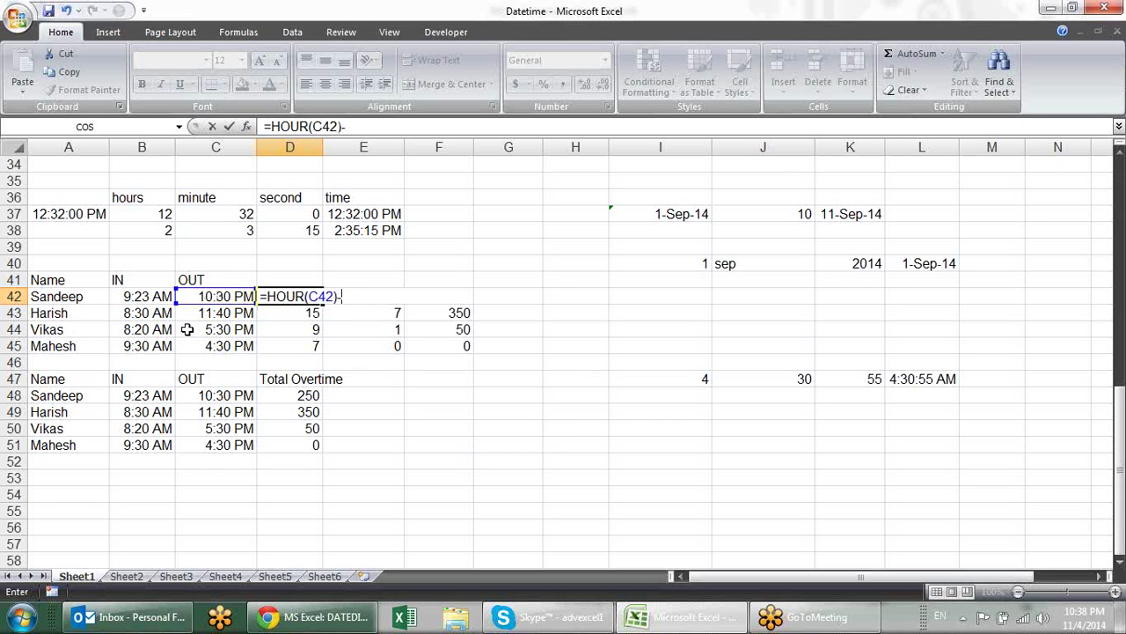
{"action": "type", "text": "ho"}
{"action": "key", "text": "BackSpace"}
{"action": "type", "text": "hou"}
{"action": "key", "text": "Tab"}
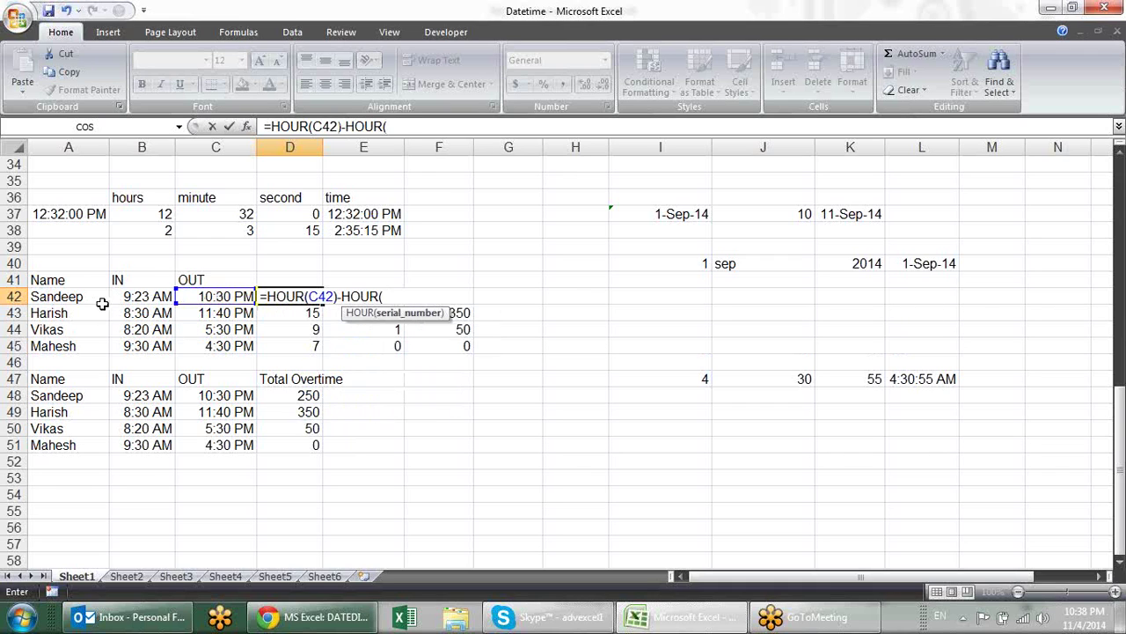
{"action": "left_click", "coordinate": [150, 297]}
{"action": "type", "text": ")"}
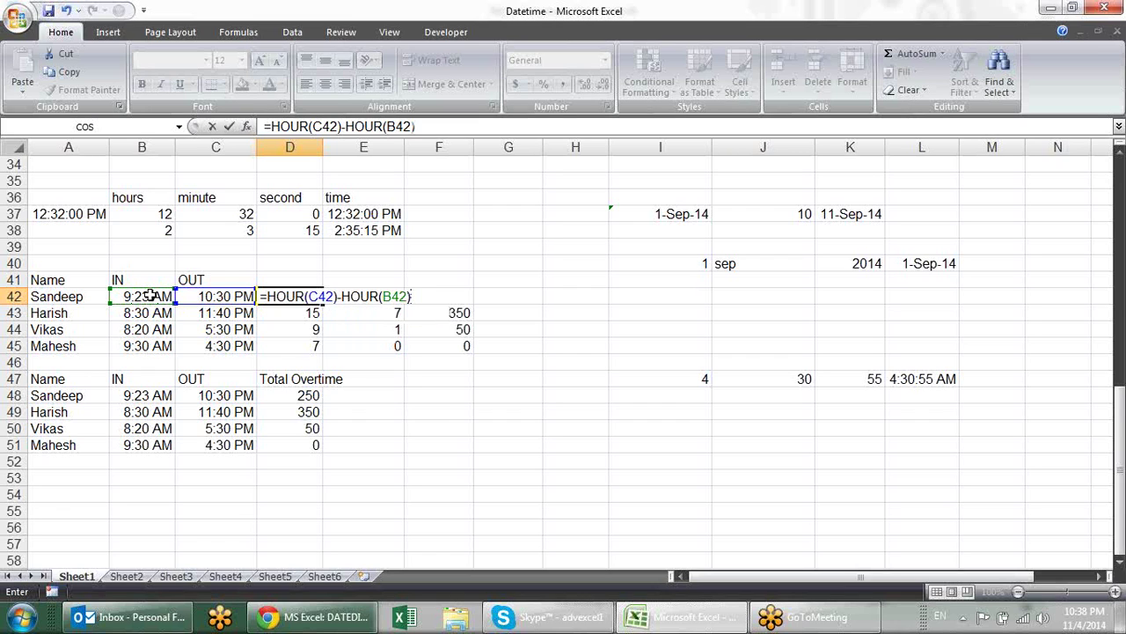
{"action": "key", "text": "Return"}
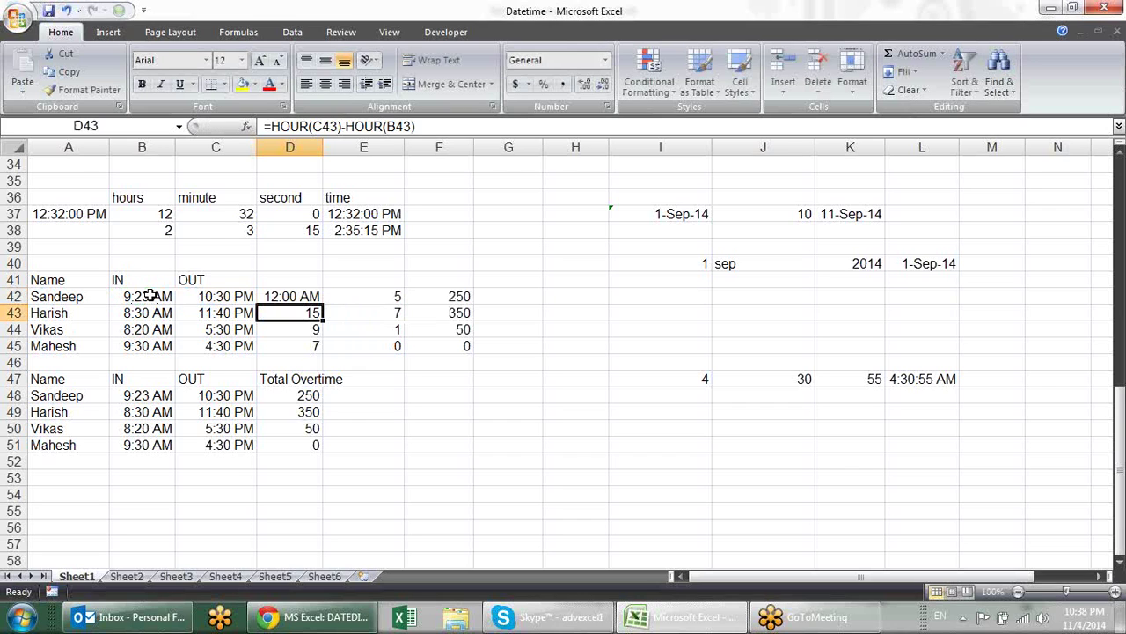
Format D42 as a General number and fill the hours formula down to D45.
{"action": "key", "text": "Up"}
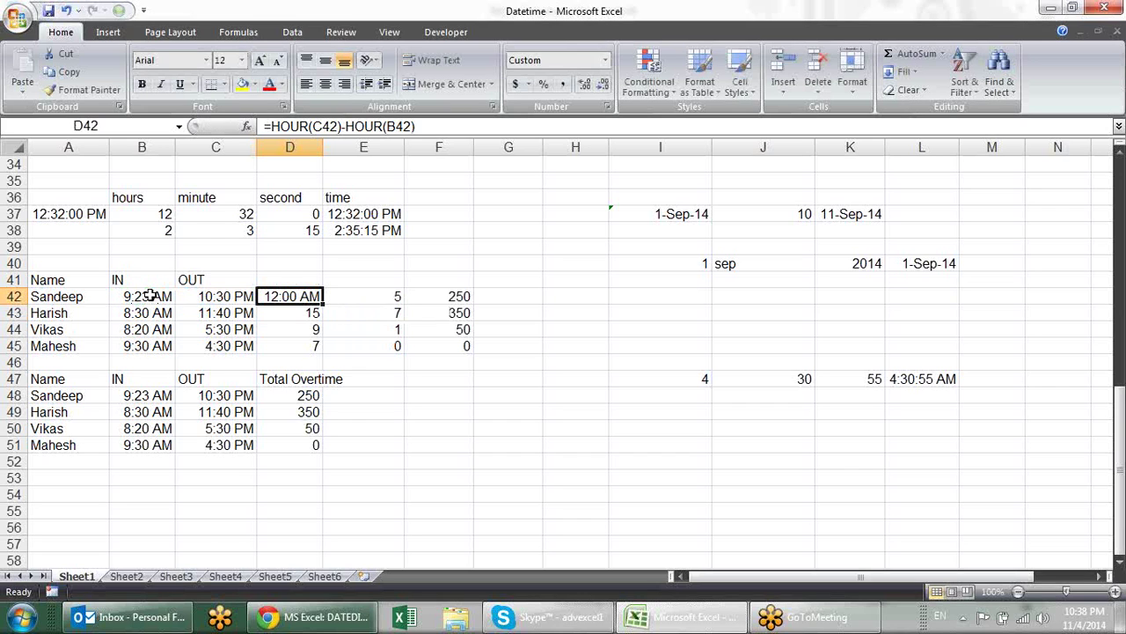
{"action": "key", "text": "ctrl+shift+grave"}
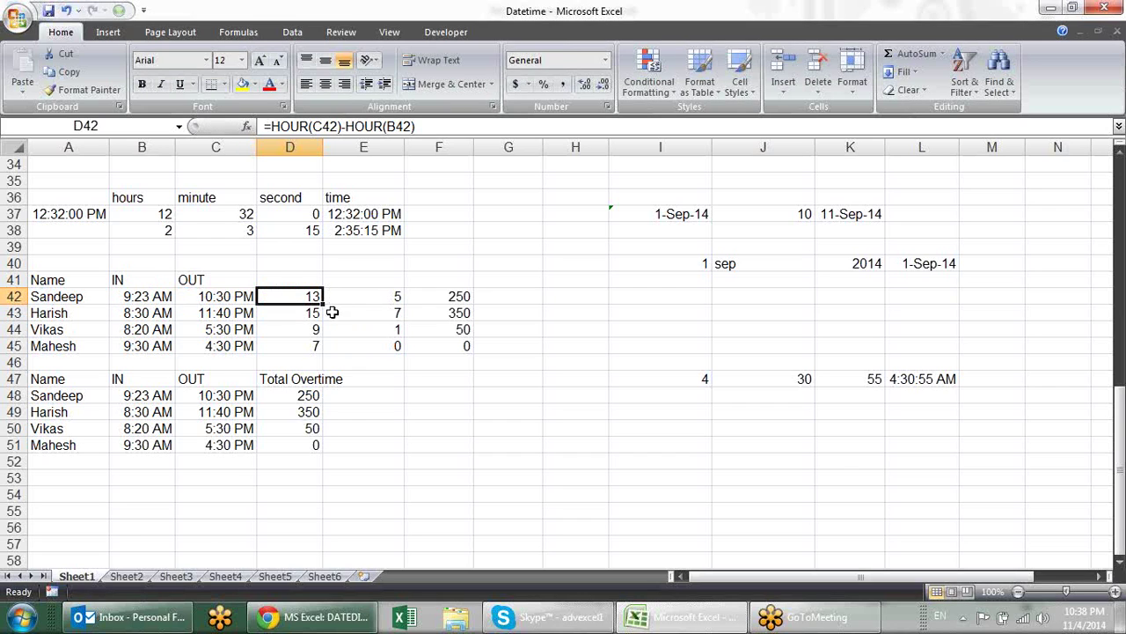
{"action": "left_click_drag", "start_coordinate": [323, 304], "coordinate": [329, 352]}
{"action": "left_click", "coordinate": [336, 363]}
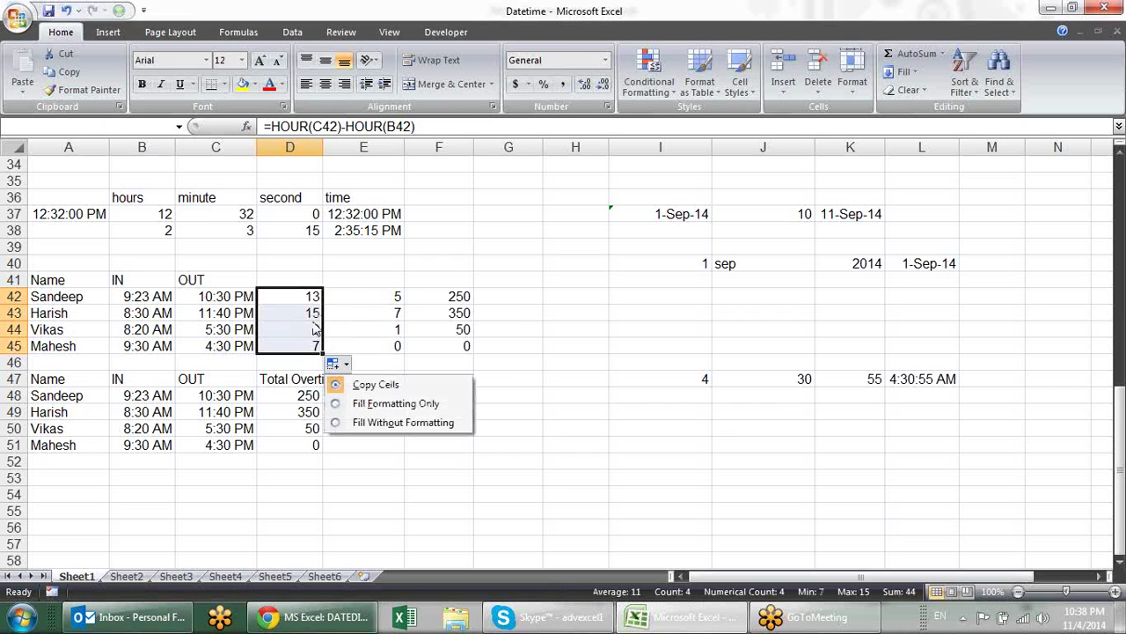
Clear the existing overtime formulas in E42:E45.
{"action": "left_click", "coordinate": [373, 332]}
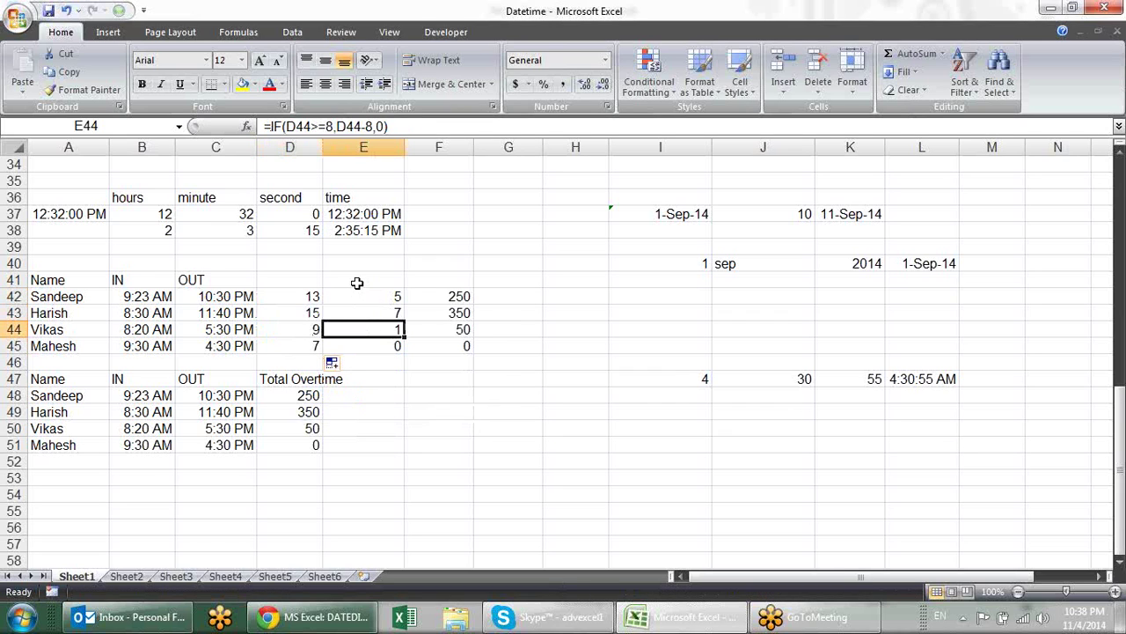
{"action": "mouse_move", "coordinate": [363, 296]}
{"action": "left_mouse_down"}
{"action": "mouse_move", "coordinate": [383, 356]}
{"action": "mouse_move", "coordinate": [385, 345]}
{"action": "left_mouse_up"}
{"action": "key", "text": "Delete"}
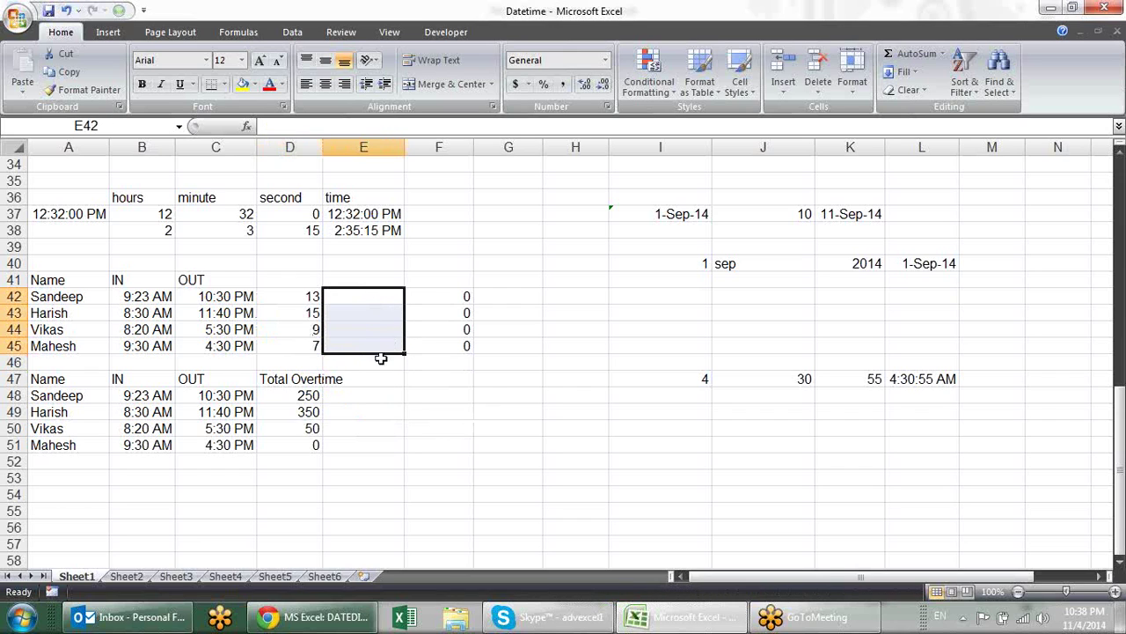
{"action": "left_click", "coordinate": [486, 379]}
Enter =IF(D42>=8,D42-8,0) in E42 for overtime hours.
{"action": "left_click", "coordinate": [387, 302]}
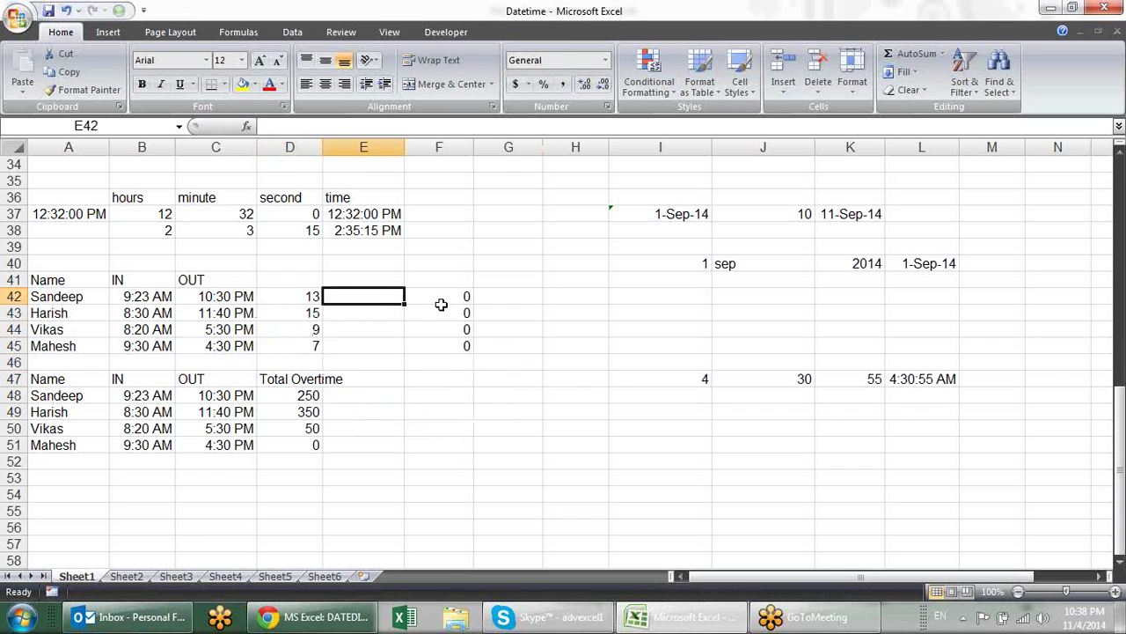
{"action": "type", "text": "=if"}
{"action": "key", "text": "Tab"}
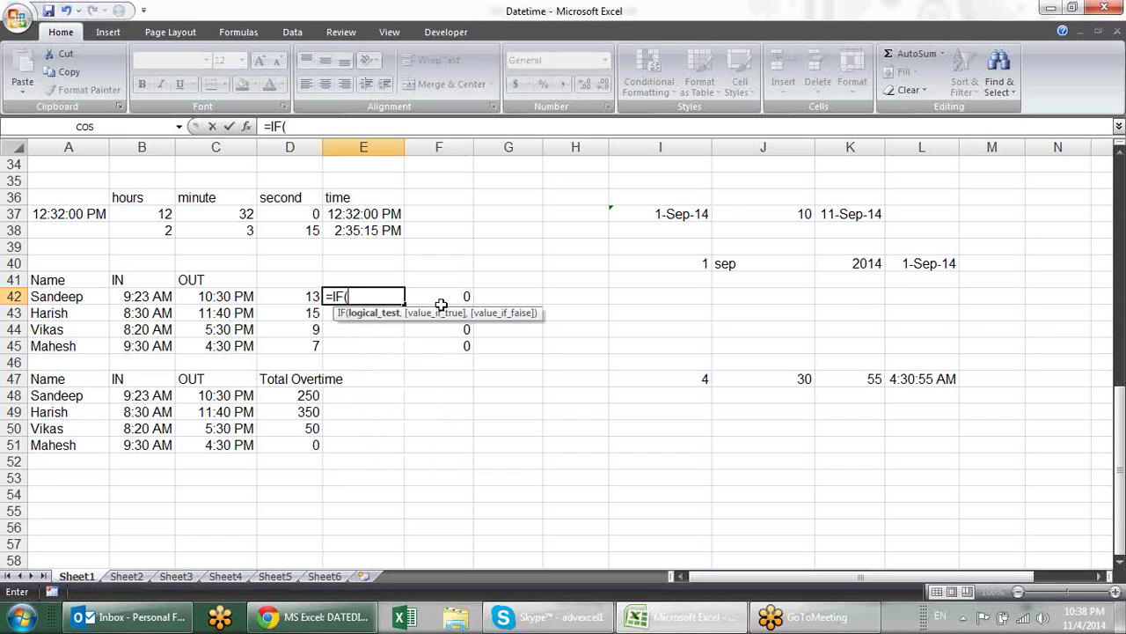
{"action": "left_click", "coordinate": [307, 297]}
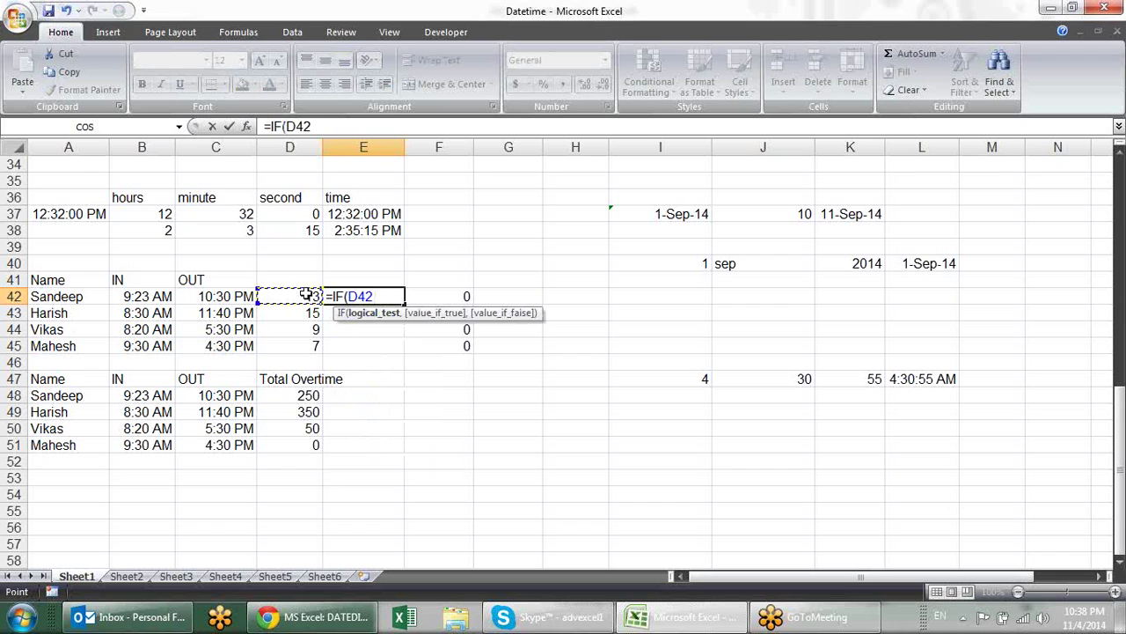
{"action": "type", "text": ">"}
{"action": "type", "text": "=8,"}
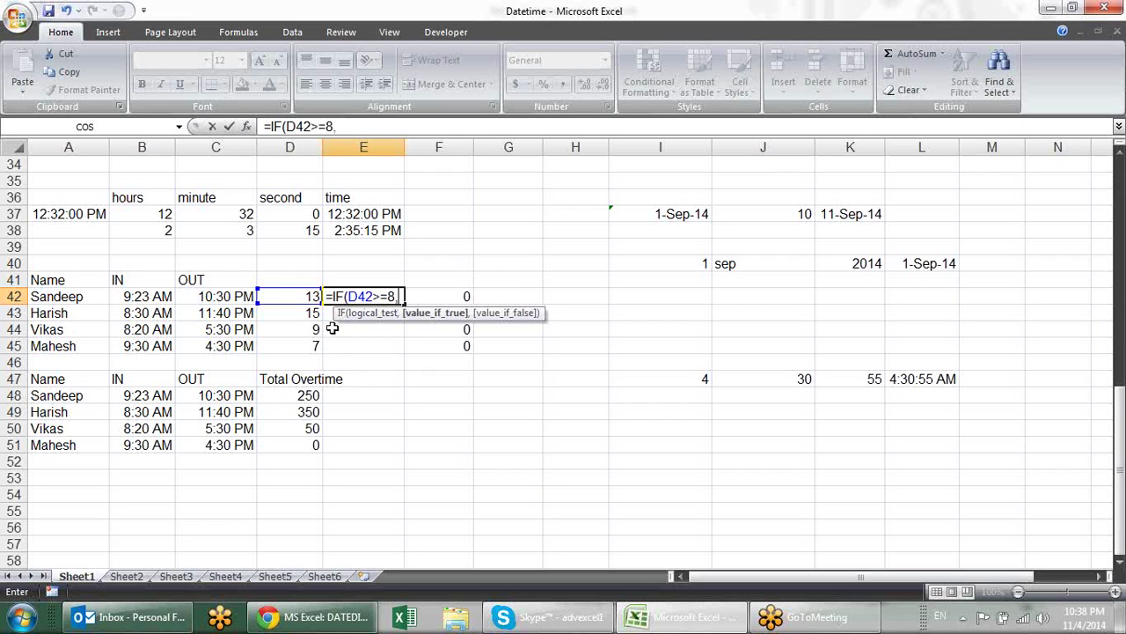
{"action": "left_click", "coordinate": [302, 296]}
{"action": "type", "text": "-8"}
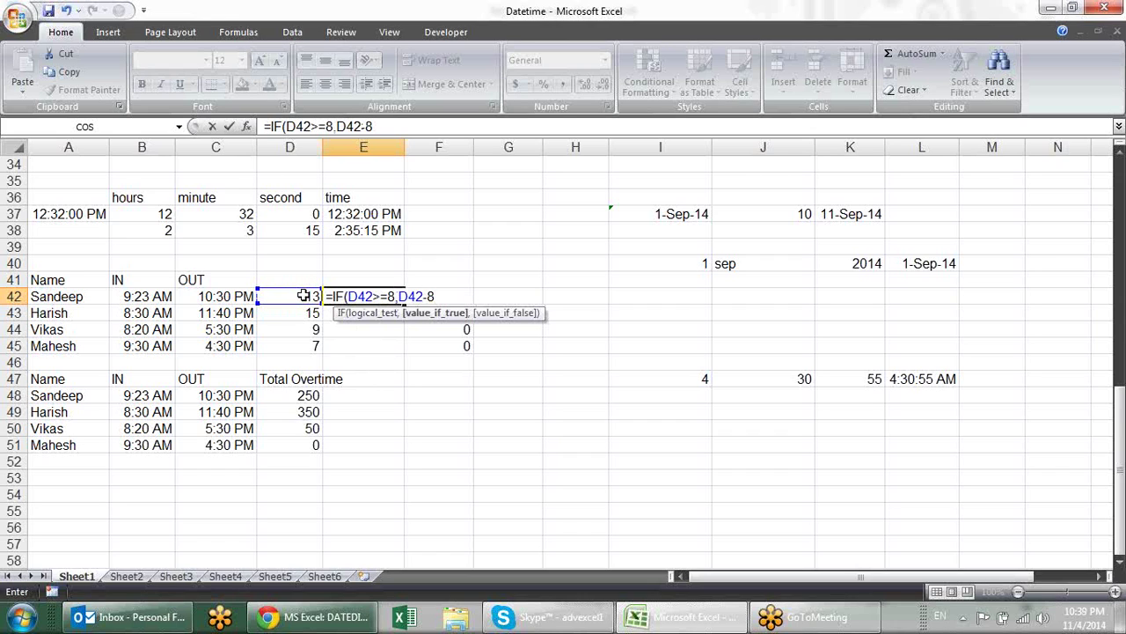
{"action": "type", "text": ",."}
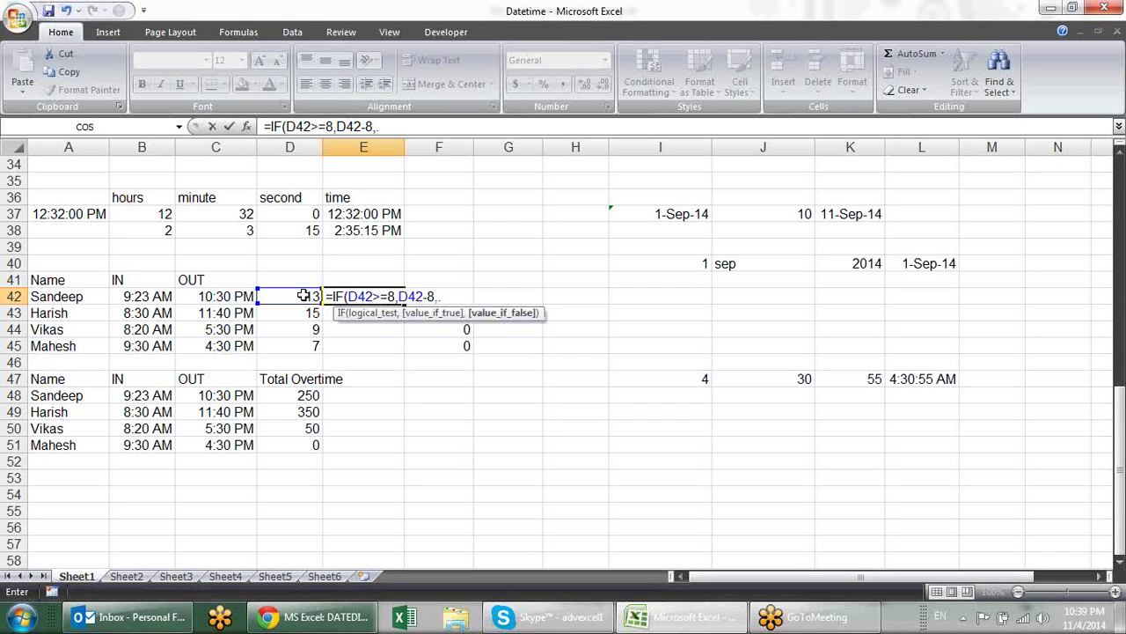
{"action": "type", "text": "0)"}
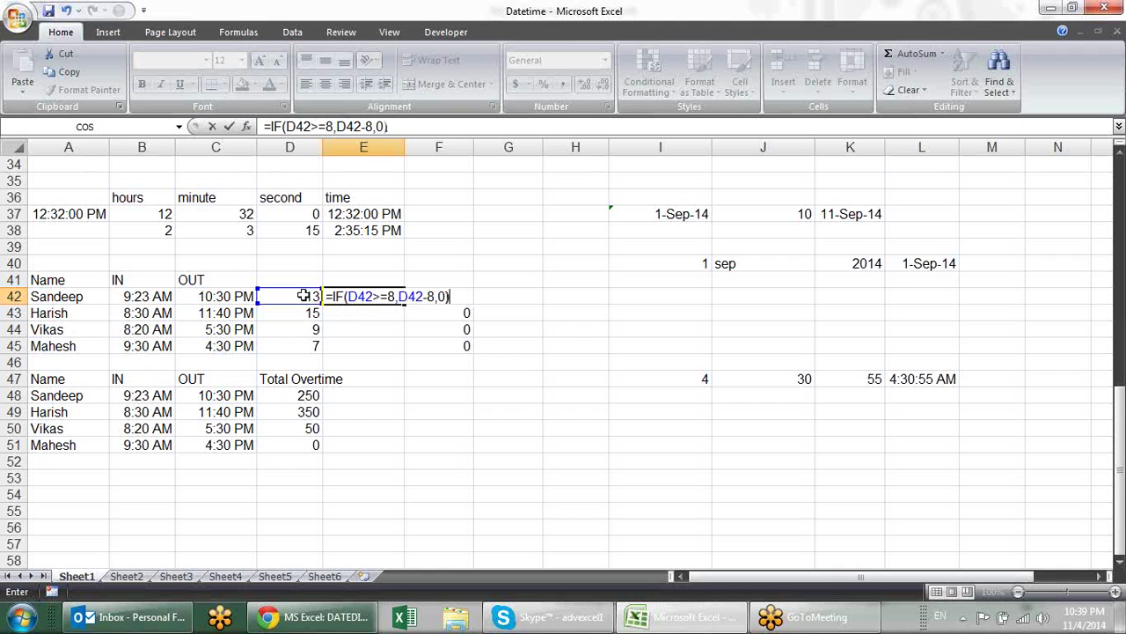
{"action": "key", "text": "Return"}
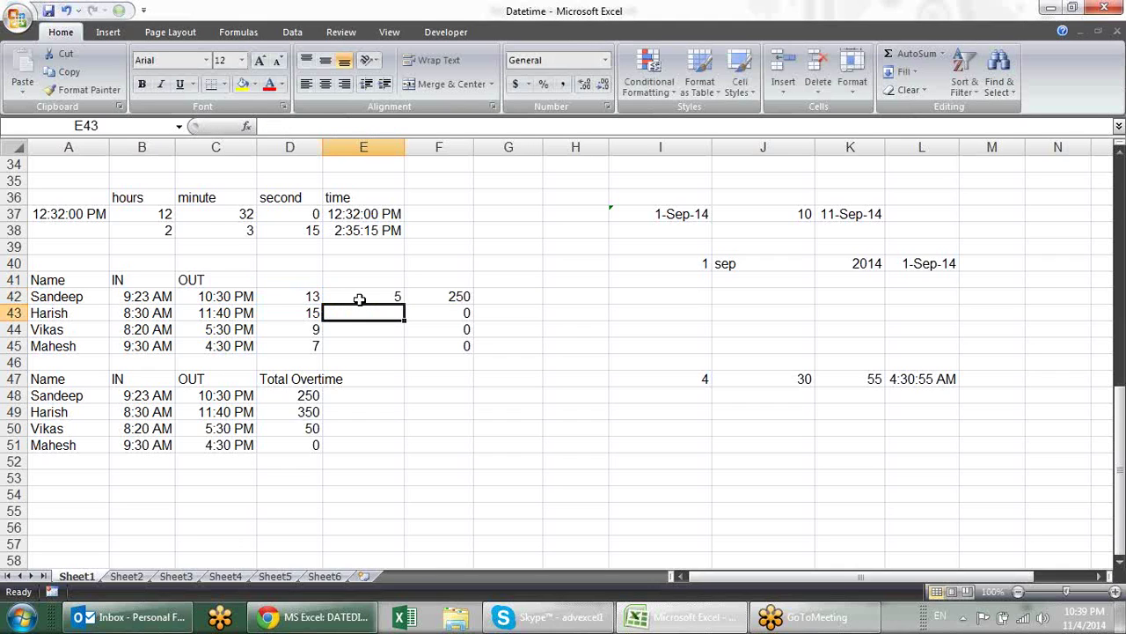
Fill the overtime formula down to E45 and check the copied formulas.
{"action": "left_click", "coordinate": [359, 297]}
{"action": "left_click_drag", "start_coordinate": [404, 303], "coordinate": [404, 352]}
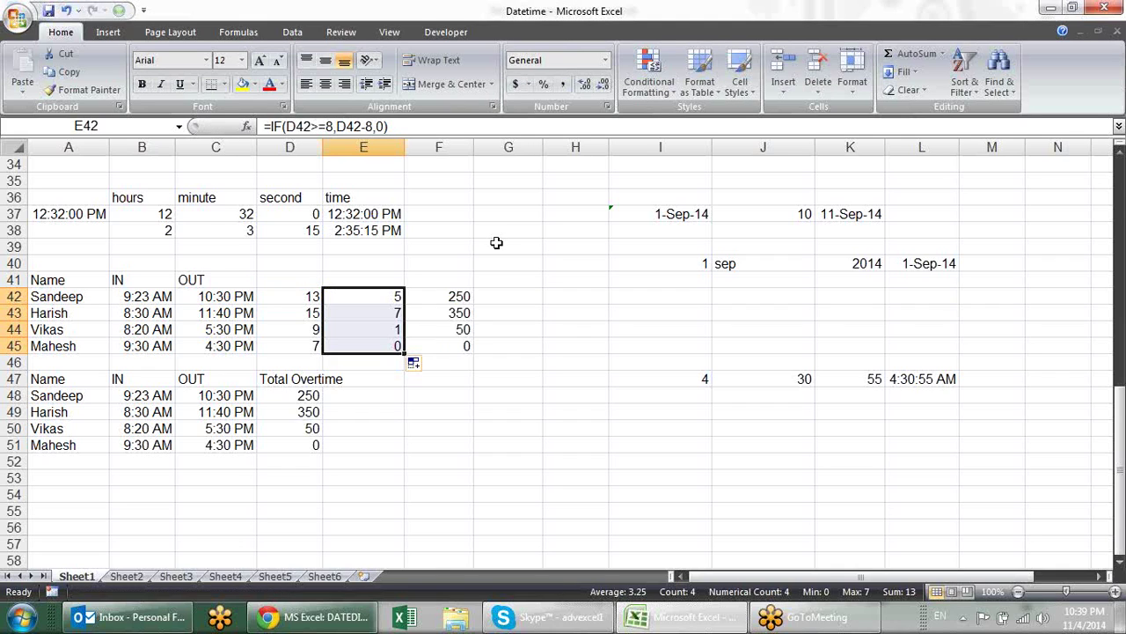
{"action": "left_click", "coordinate": [396, 299]}
{"action": "left_click", "coordinate": [388, 315]}
{"action": "left_click", "coordinate": [385, 332]}
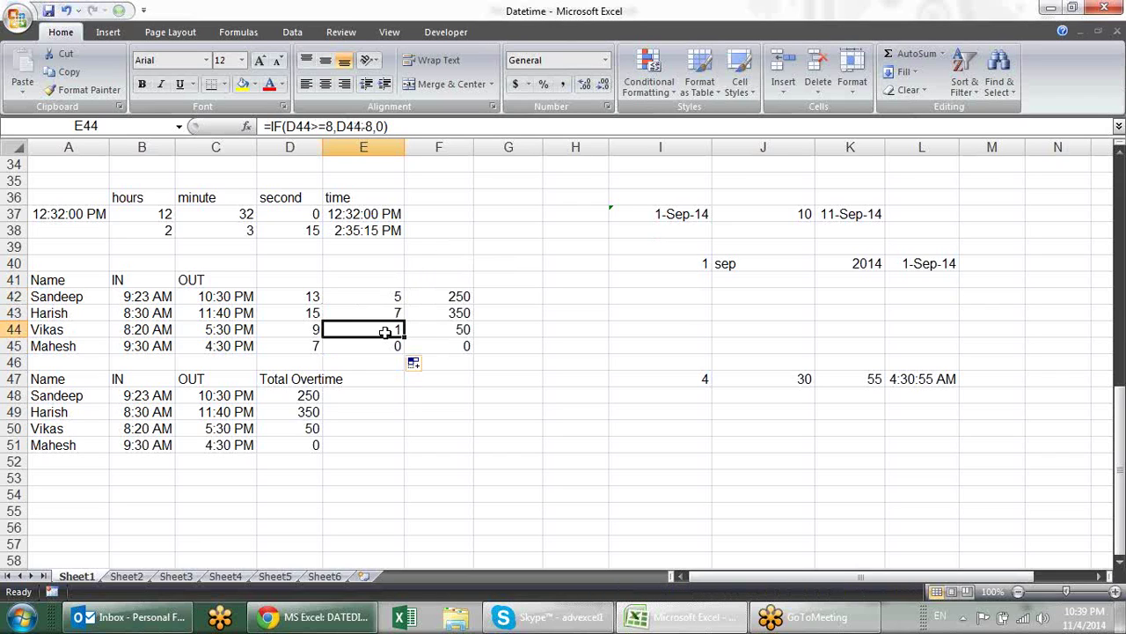
{"action": "left_click", "coordinate": [314, 350]}
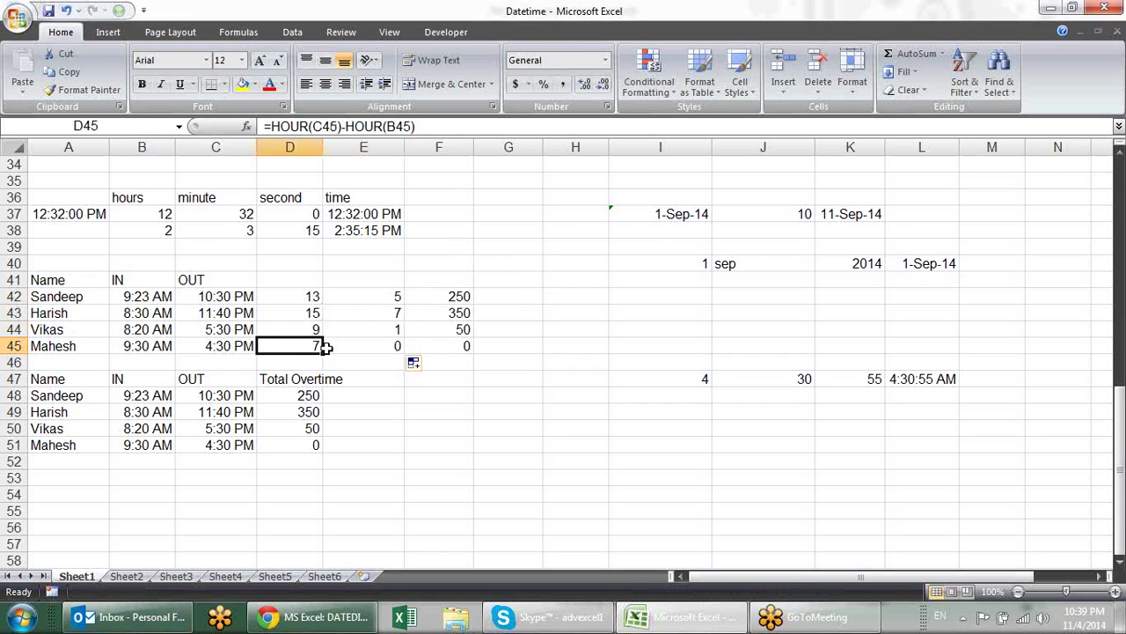
Review the overtime formula in E45 and the pay formula in F42 without changes.
{"action": "left_click", "coordinate": [370, 349]}
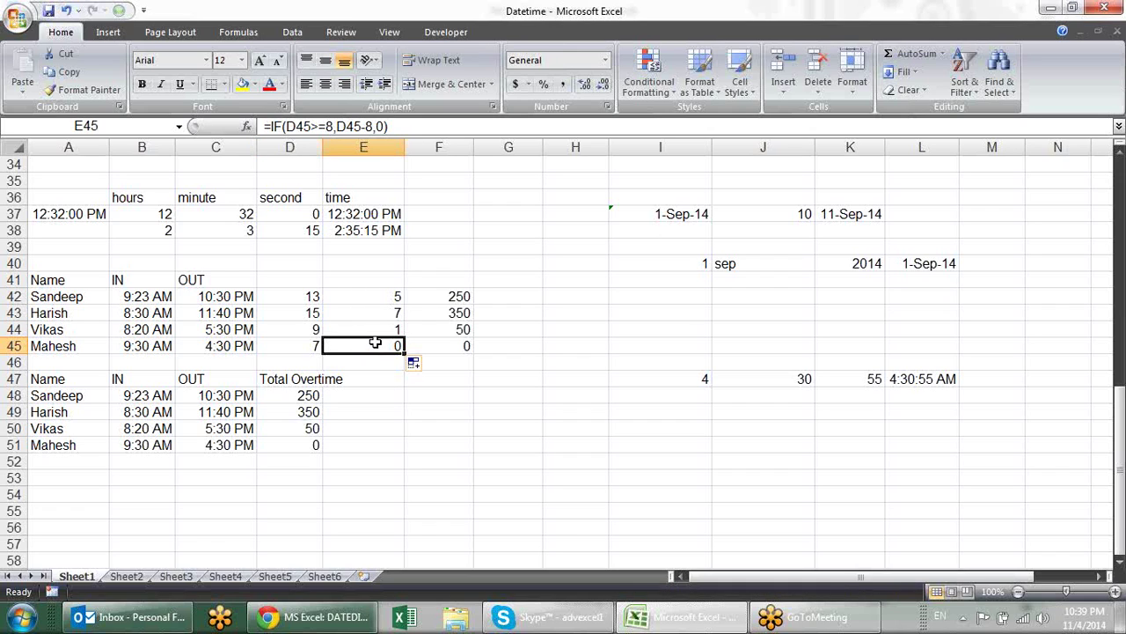
{"action": "double_click", "coordinate": [433, 298]}
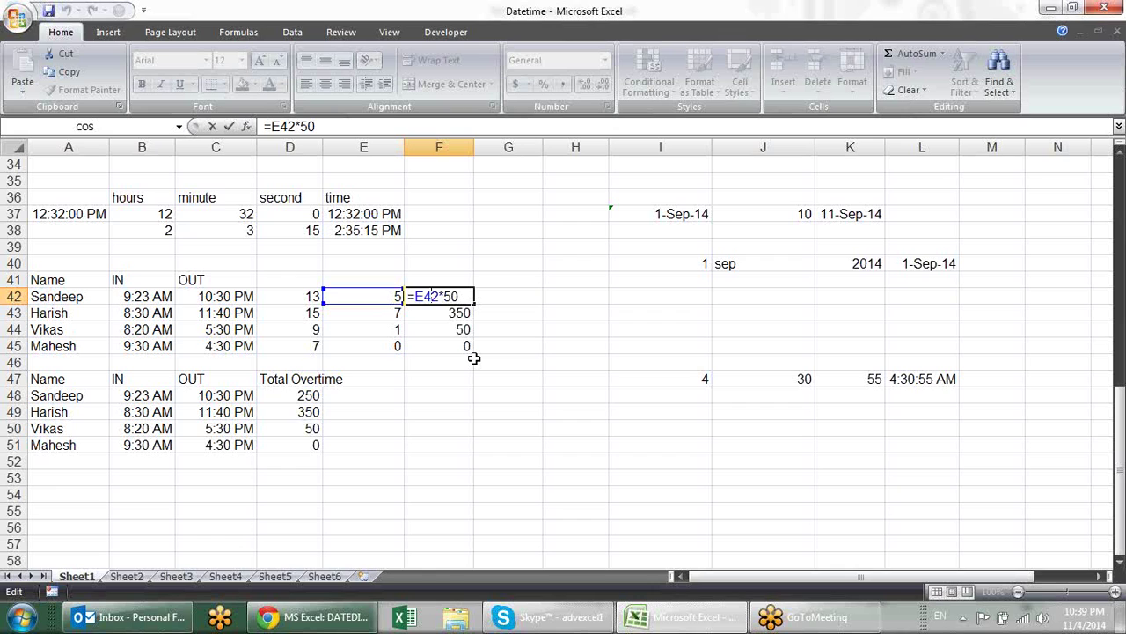
{"action": "key", "text": "Escape"}
{"action": "left_click", "coordinate": [484, 389]}
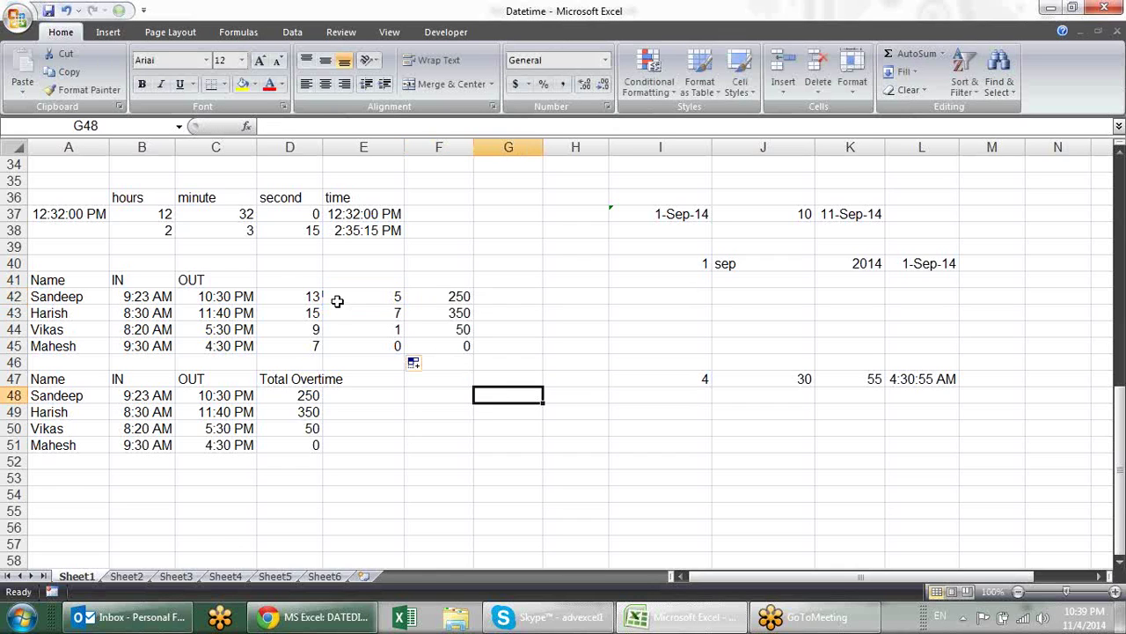
Copy the D42:F45 hours, overtime and pay block and paste it at D48.
{"action": "left_click_drag", "start_coordinate": [315, 299], "coordinate": [473, 348]}
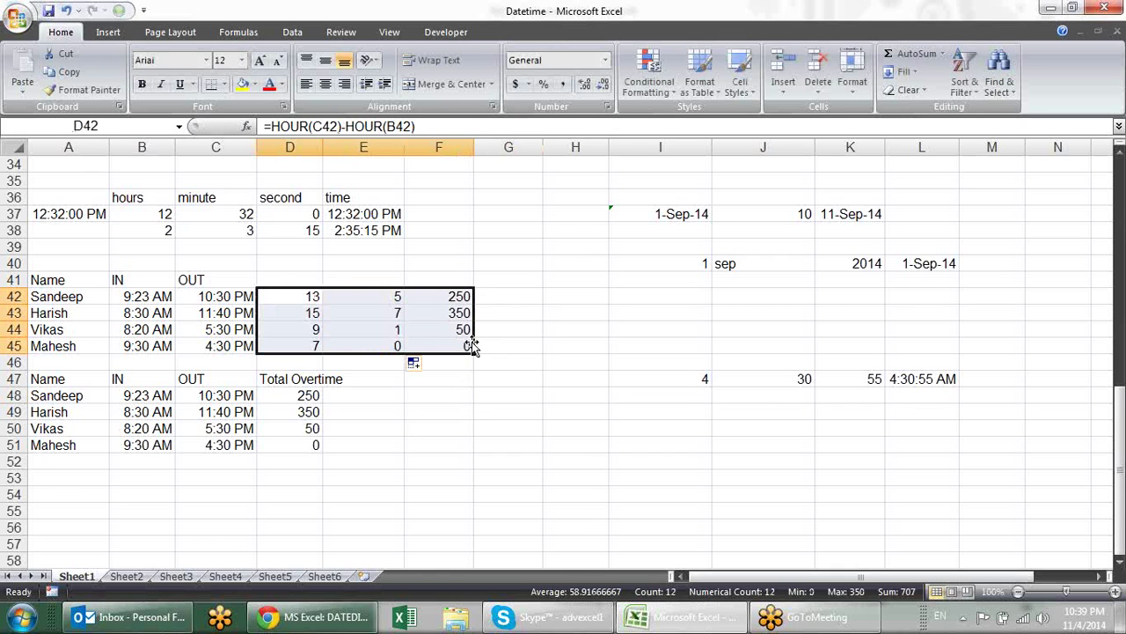
{"action": "key", "text": "ctrl+c"}
{"action": "left_click", "coordinate": [323, 395]}
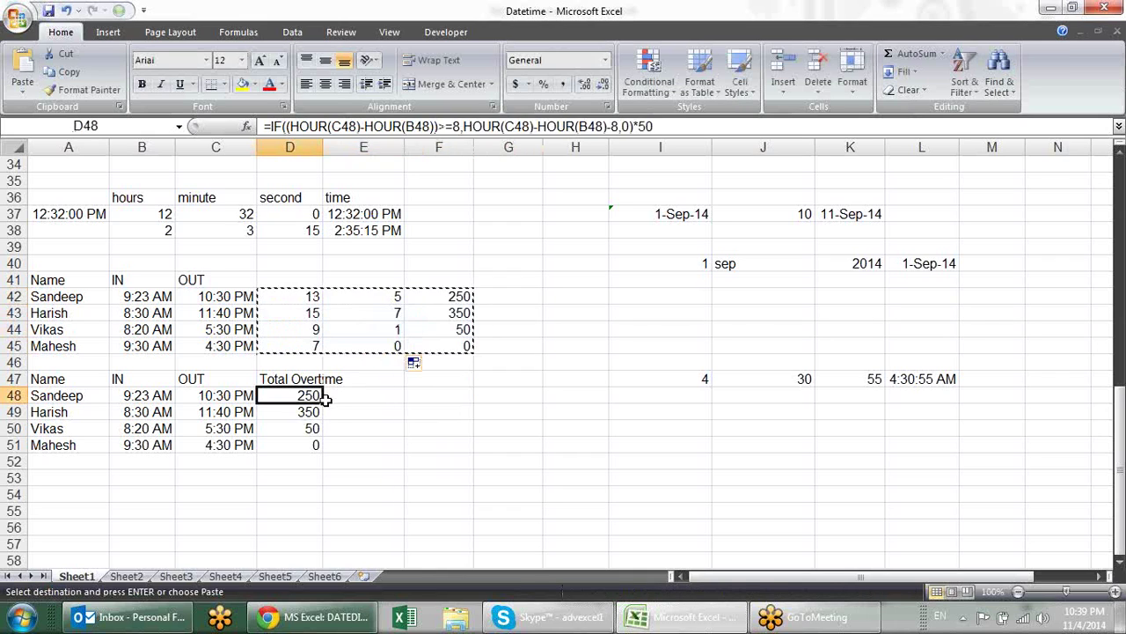
{"action": "key", "text": "Return"}
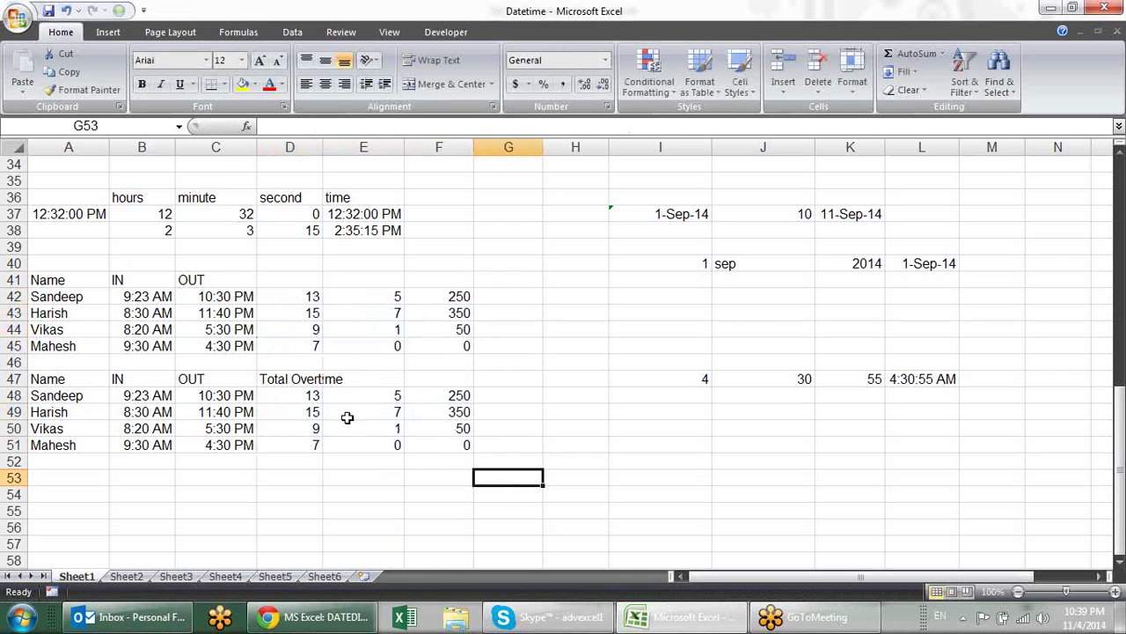
Inspect the pasted D48 and E48 formulas, taking D48's HOUR(C48)-HOUR(B48) expression.
{"action": "left_click", "coordinate": [313, 397]}
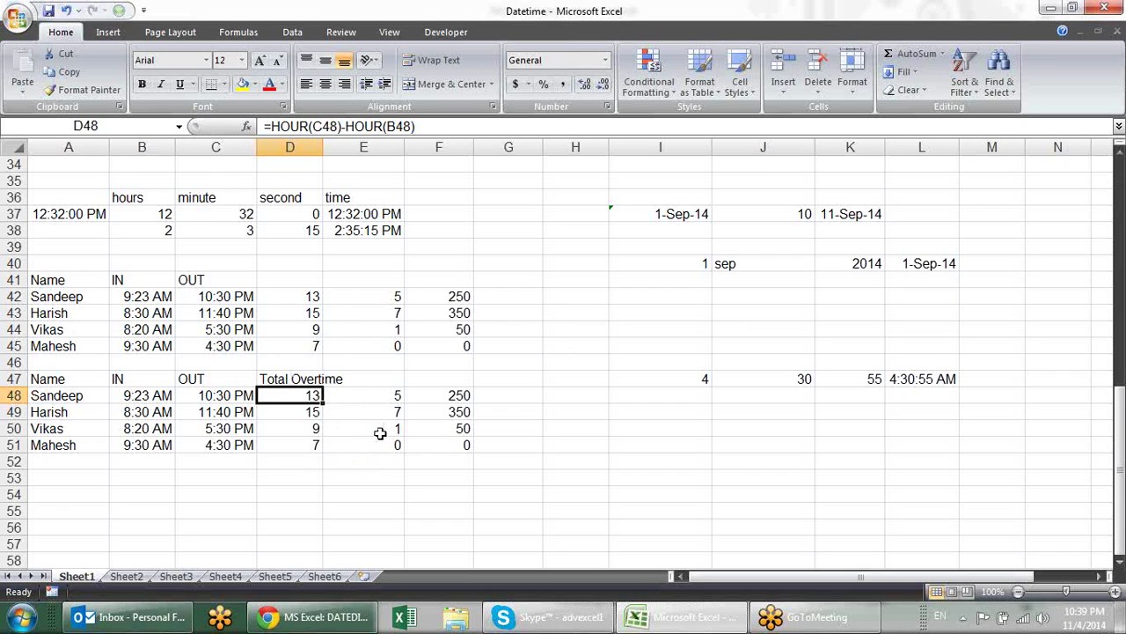
{"action": "left_click", "coordinate": [364, 395]}
{"action": "double_click", "coordinate": [363, 396]}
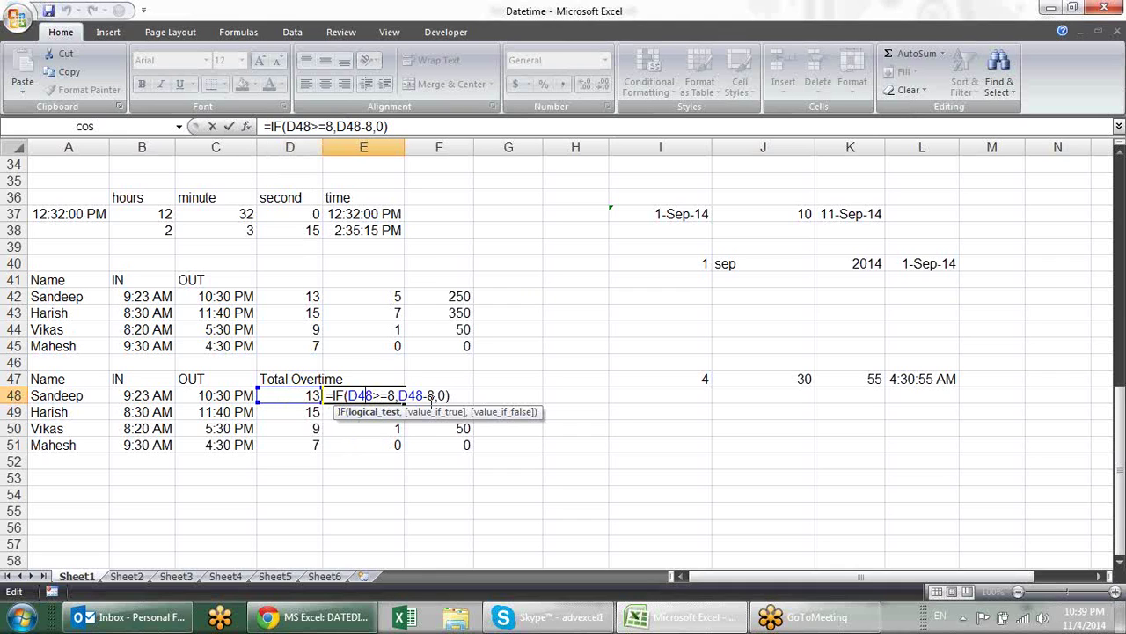
{"action": "left_click", "coordinate": [313, 395]}
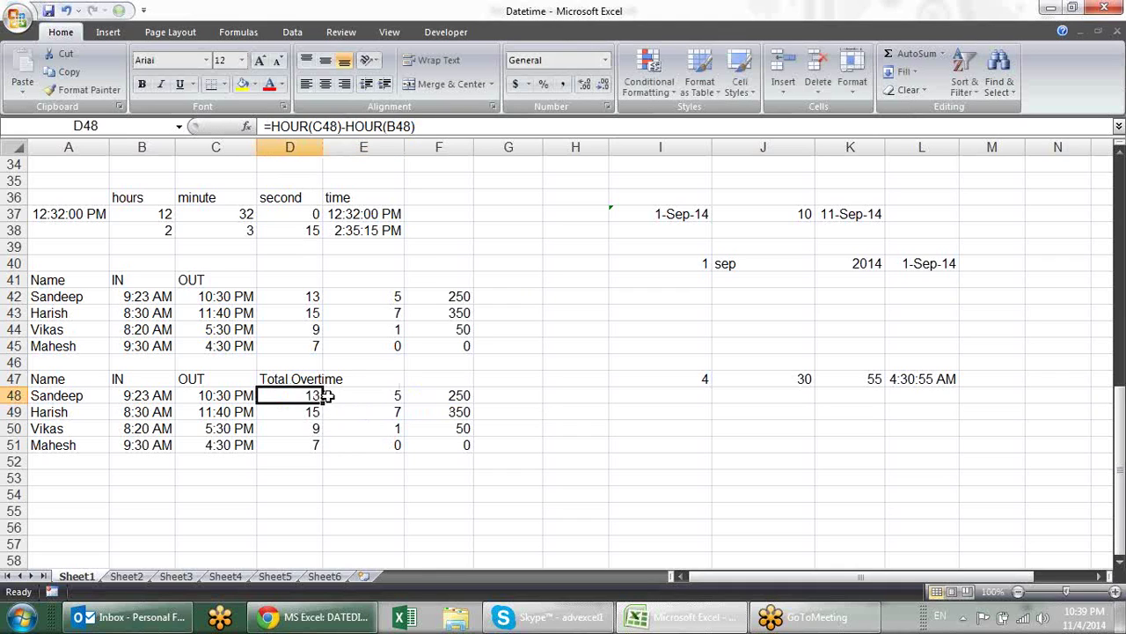
{"action": "double_click", "coordinate": [312, 396]}
{"action": "left_click_drag", "start_coordinate": [413, 395], "coordinate": [267, 395]}
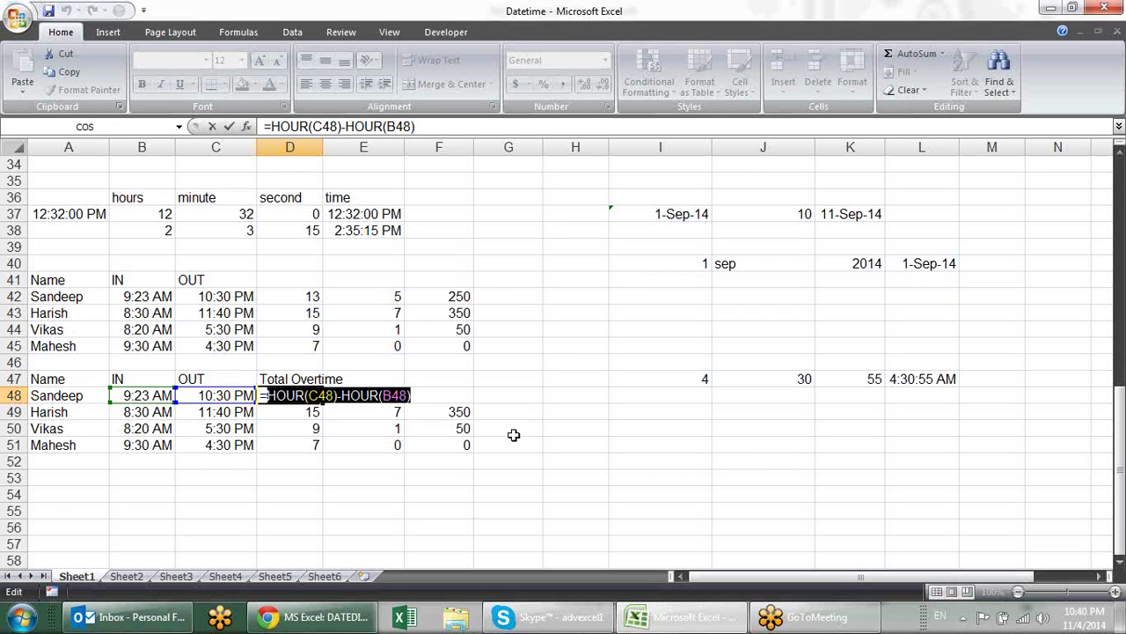
{"action": "key", "text": "Escape"}
Change E48 to =IF((HOUR(C48)-HOUR(B48))>=8,HOUR(C48)-HOUR(B48)-8,0).
{"action": "left_click", "coordinate": [370, 393]}
{"action": "double_click", "coordinate": [375, 395]}
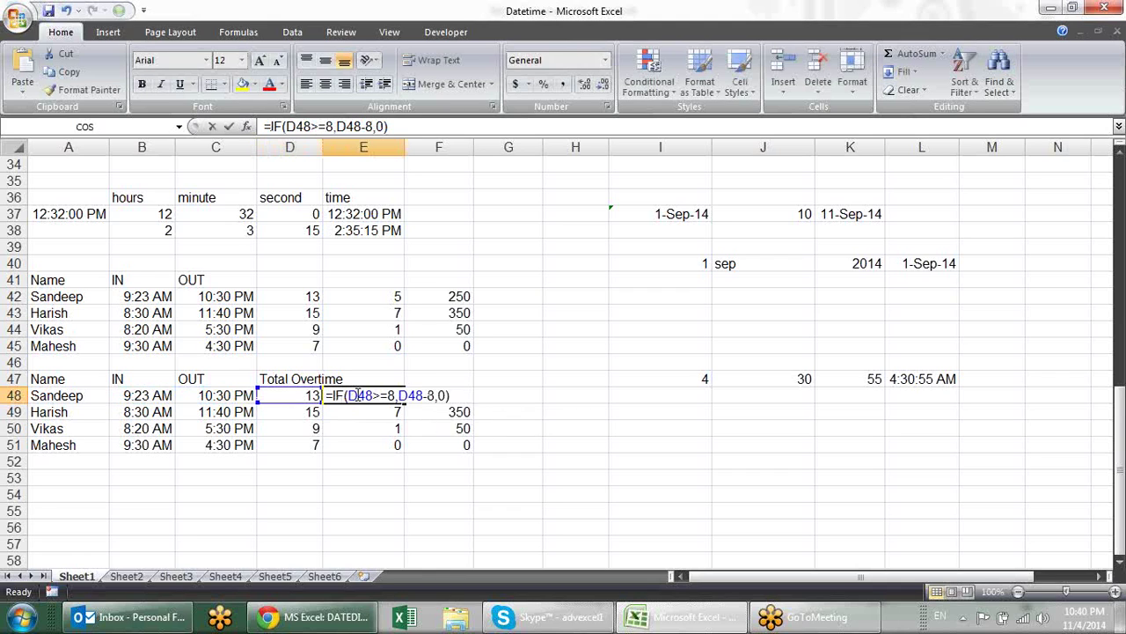
{"action": "left_click_drag", "start_coordinate": [373, 395], "coordinate": [349, 396]}
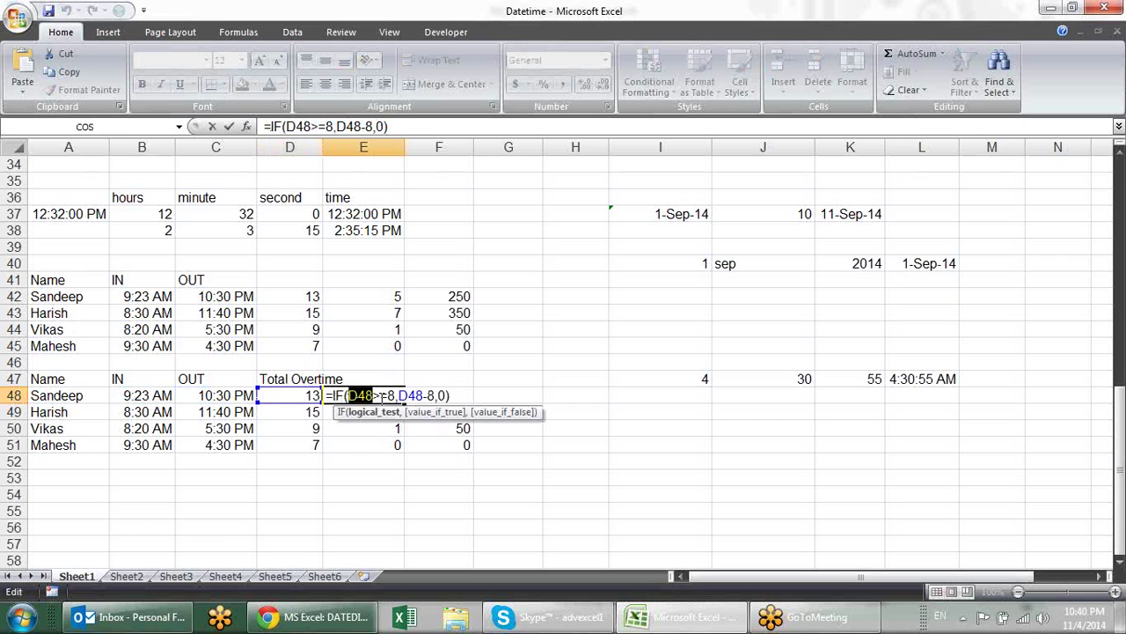
{"action": "type", "text": "(*"}
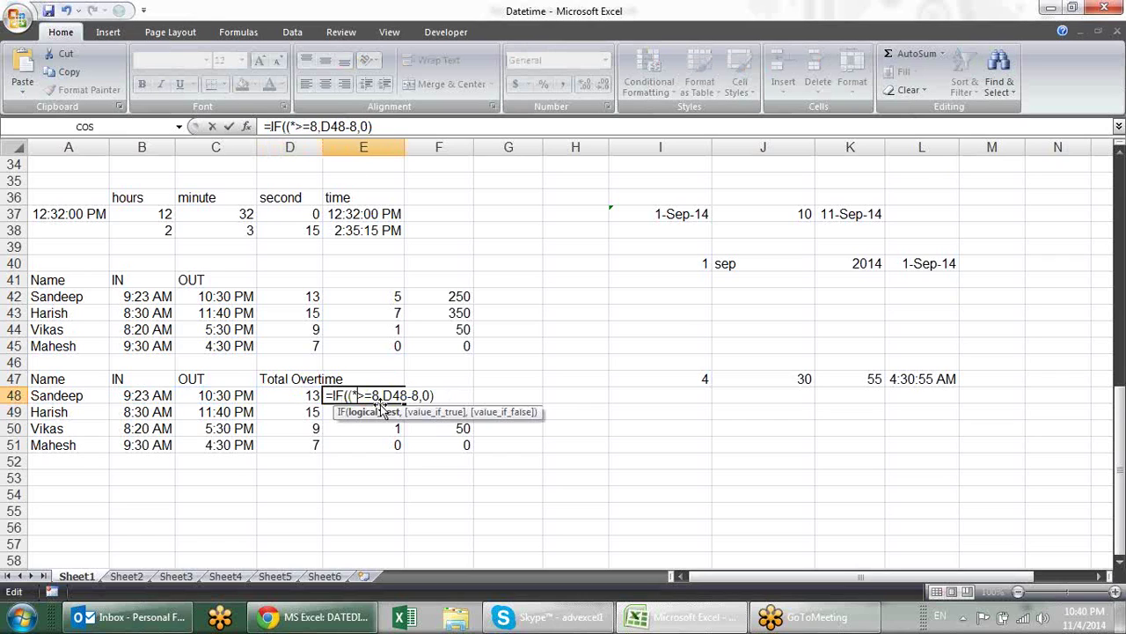
{"action": "key", "text": "BackSpace"}
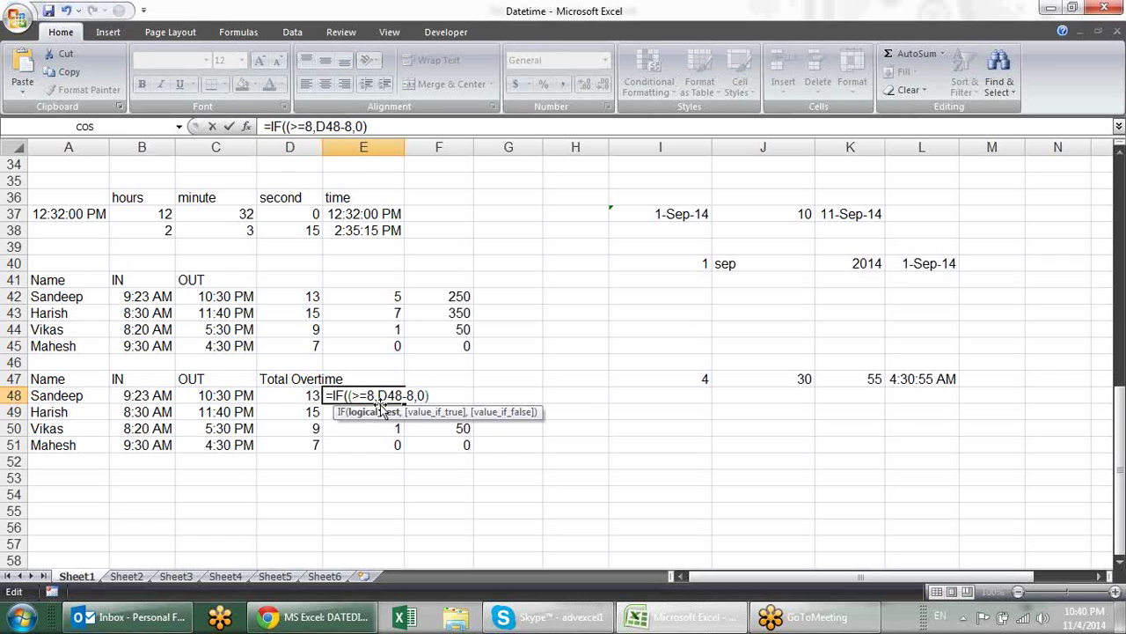
{"action": "type", "text": "HOUR(C48)-HOUR(B48)"}
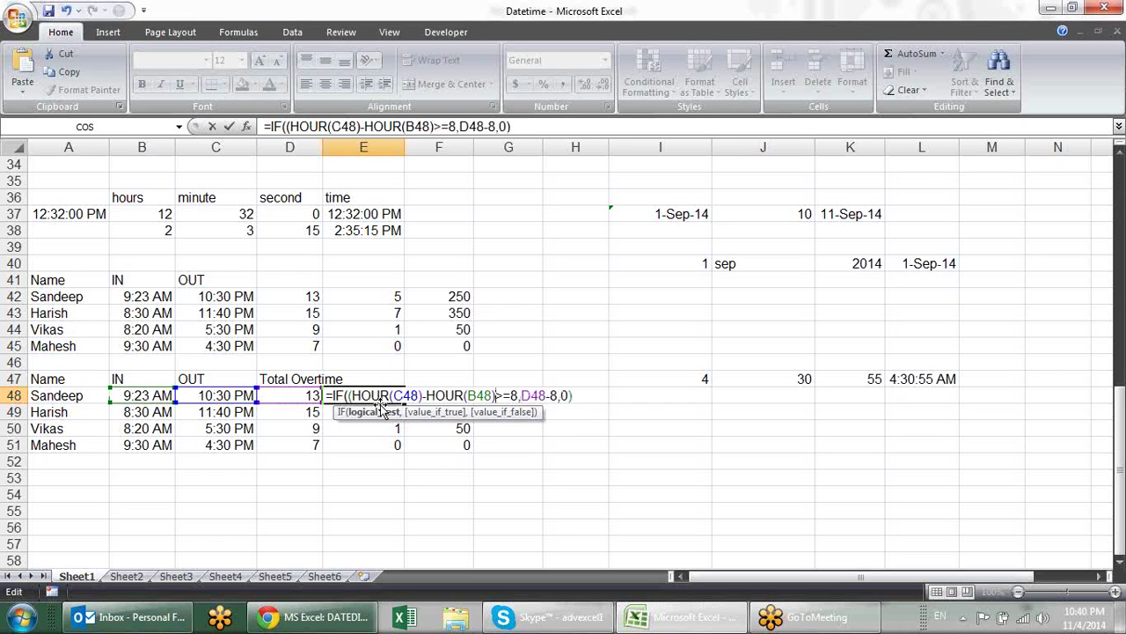
{"action": "type", "text": ")"}
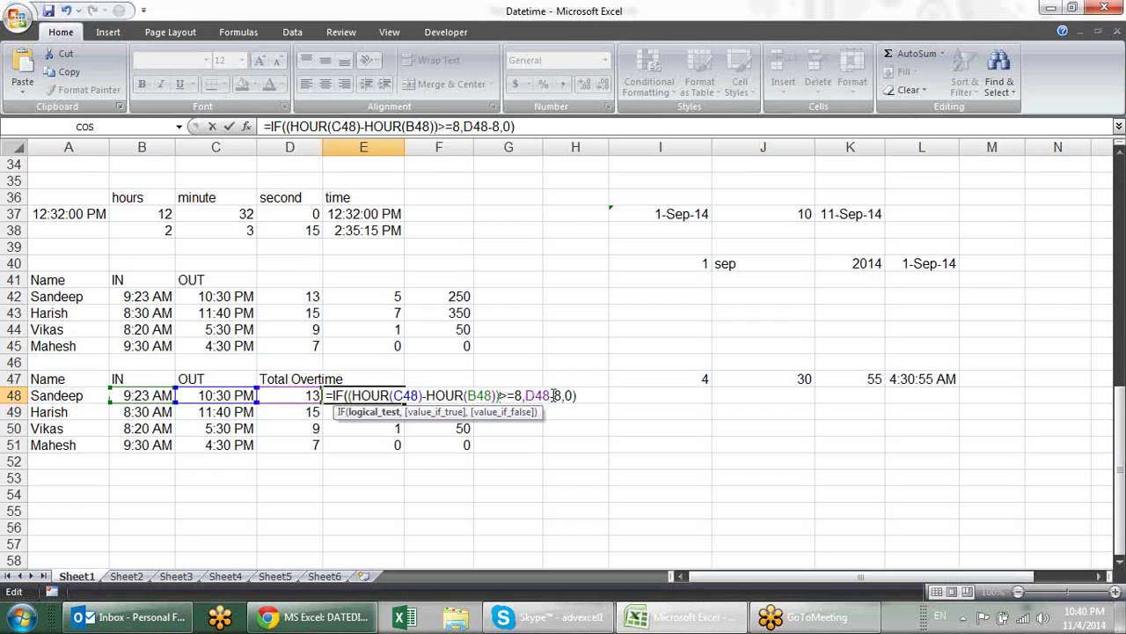
{"action": "left_click_drag", "start_coordinate": [552, 395], "coordinate": [525, 396]}
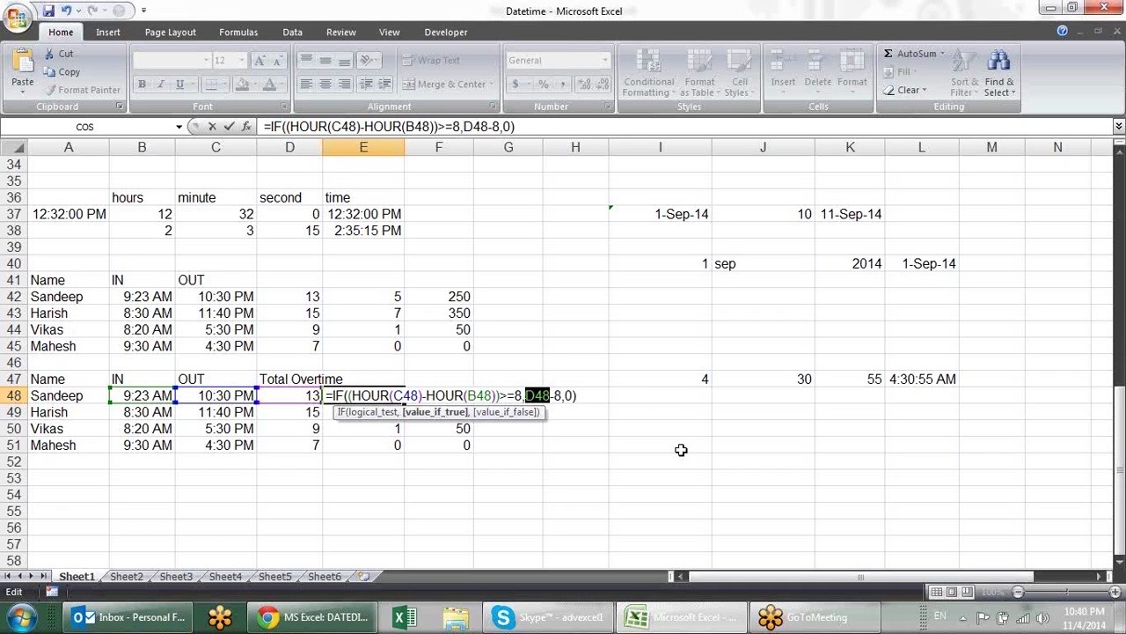
{"action": "key", "text": "ctrl+v"}
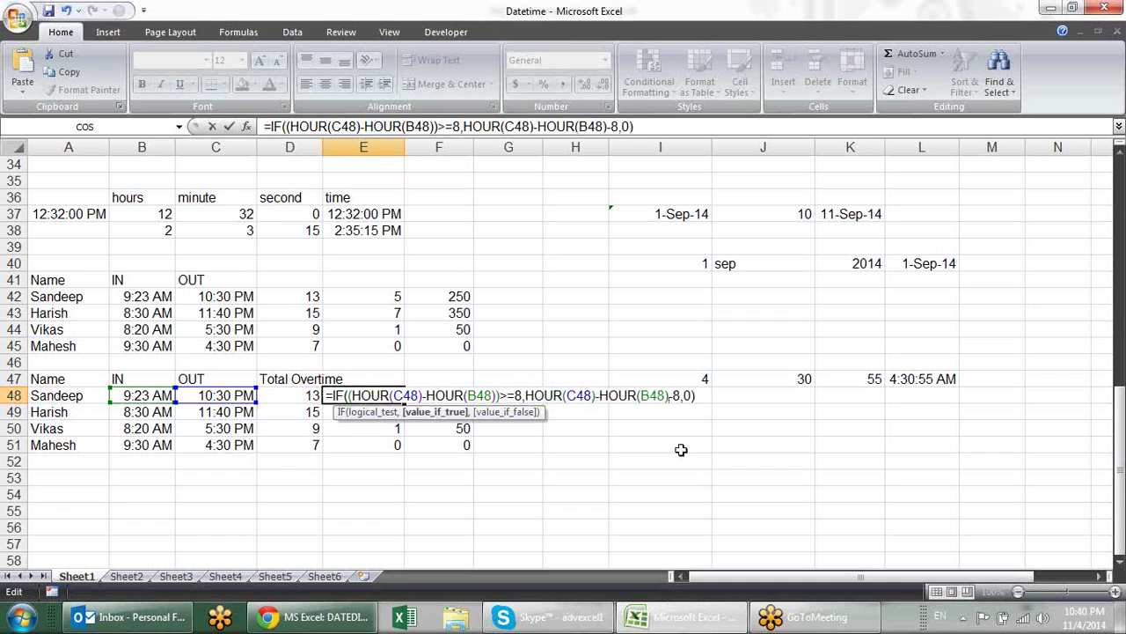
{"action": "key", "text": "Return"}
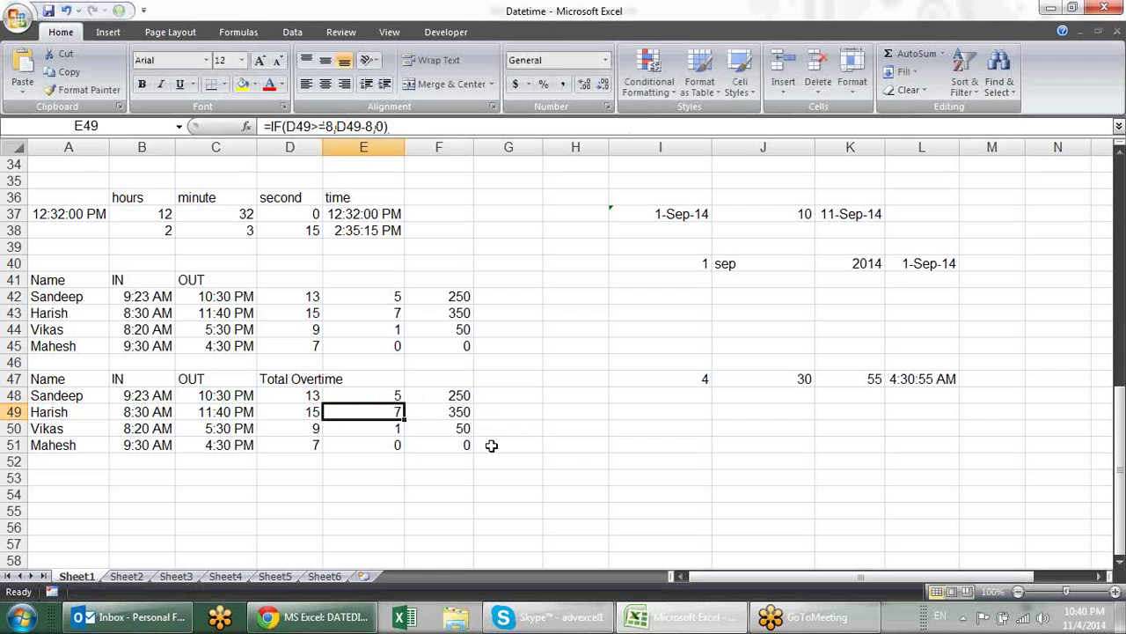
Recheck E48's nested formula and fill it down to E51.
{"action": "left_click", "coordinate": [388, 394]}
{"action": "key", "text": "F2"}
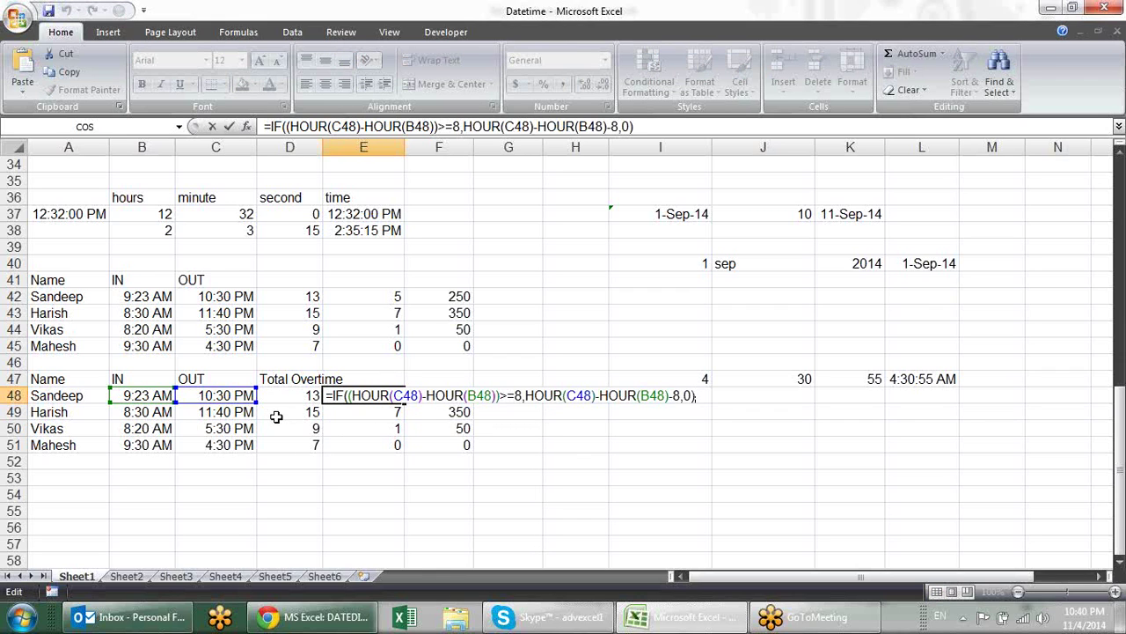
{"action": "key", "text": "Return"}
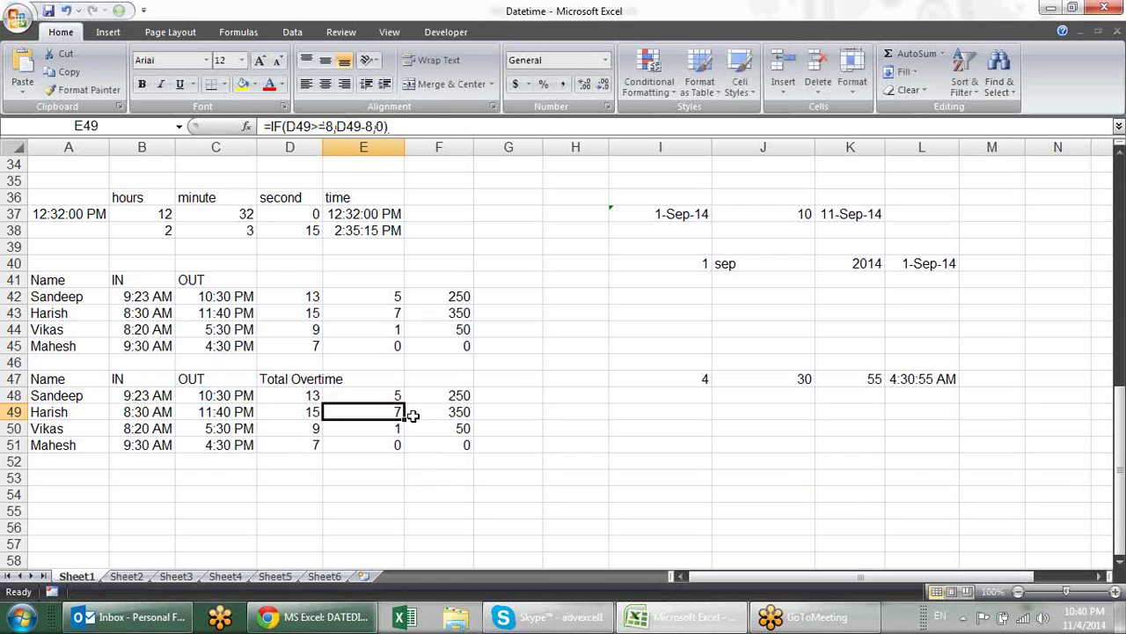
{"action": "left_click", "coordinate": [392, 398]}
{"action": "left_click_drag", "start_coordinate": [408, 403], "coordinate": [408, 450]}
{"action": "left_click", "coordinate": [403, 396]}
{"action": "left_click", "coordinate": [436, 400]}
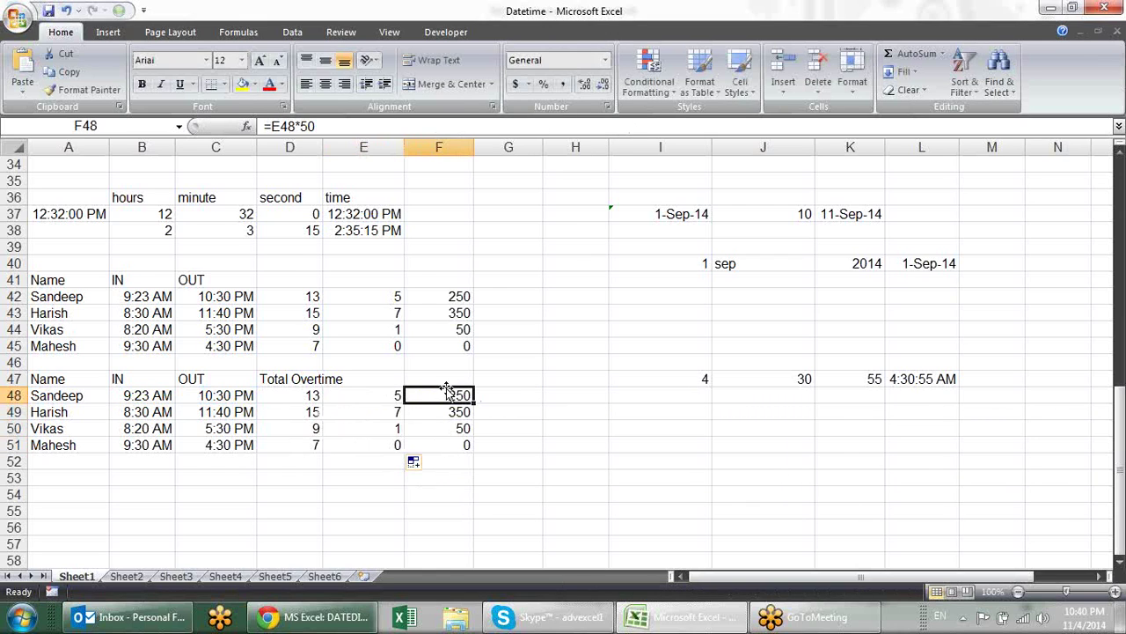
Copy the nested IF/HOUR overtime expression from E48.
{"action": "double_click", "coordinate": [443, 395]}
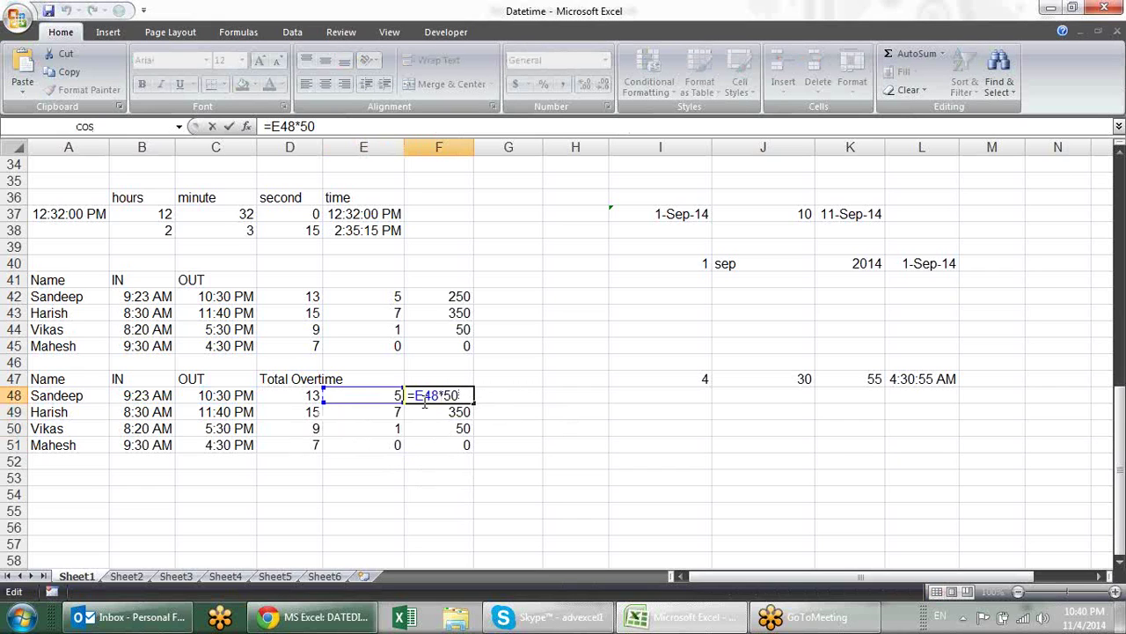
{"action": "key", "text": "Escape"}
{"action": "double_click", "coordinate": [387, 395]}
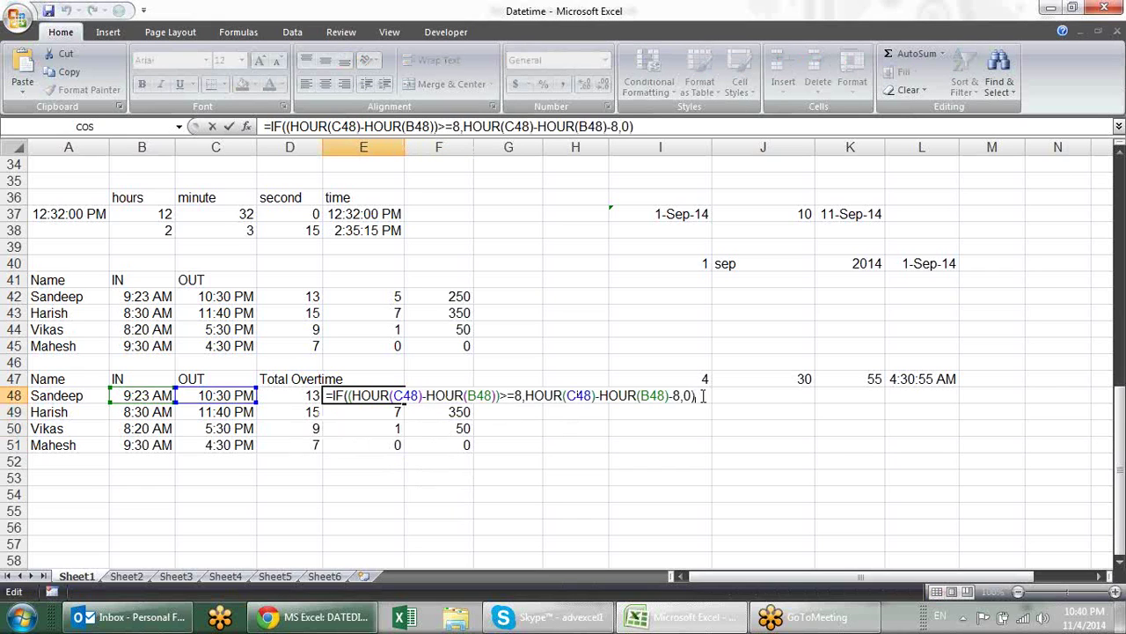
{"action": "left_click_drag", "start_coordinate": [703, 396], "coordinate": [334, 396]}
{"action": "key", "text": "ctrl+c"}
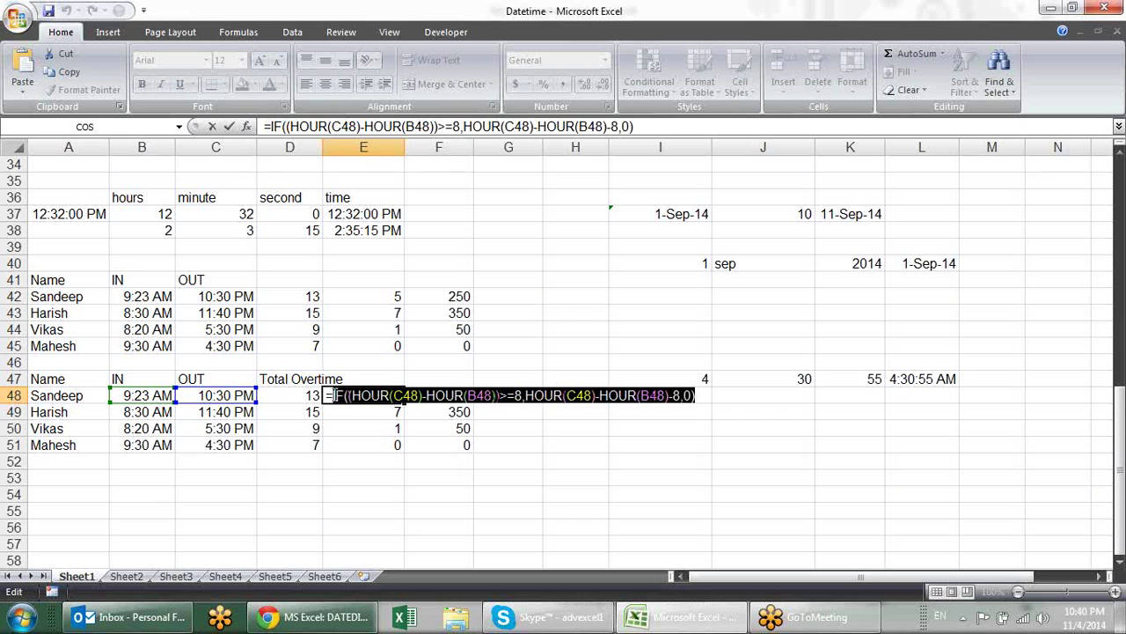
{"action": "key", "text": "Escape"}
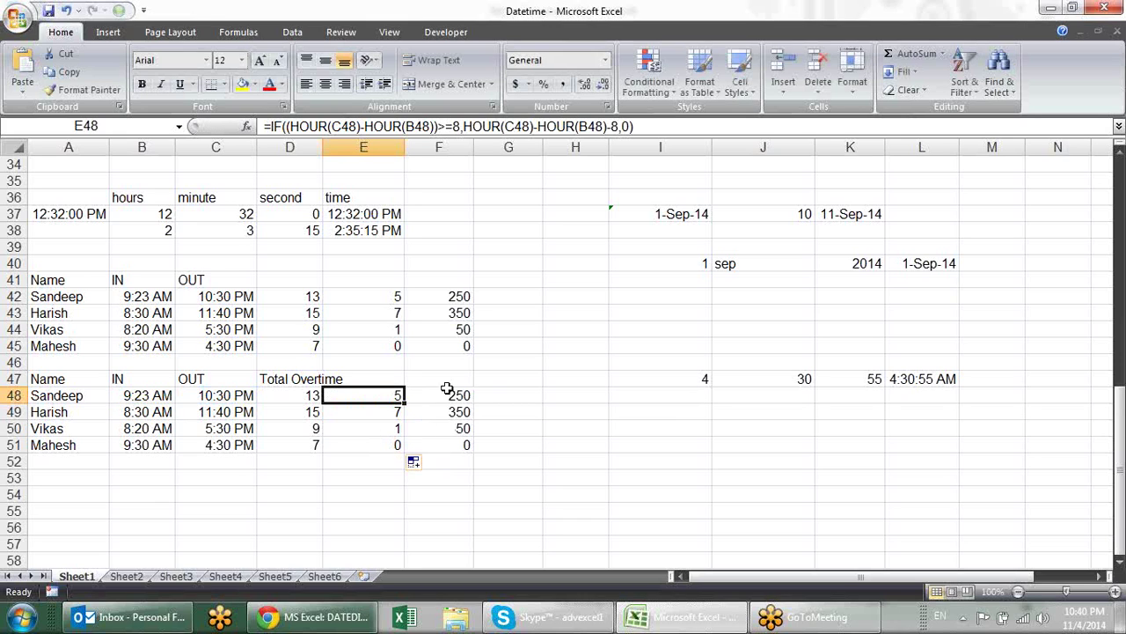
Replace E48 in F48's =E48*50 with the IF/HOUR expression and fill down to F51.
{"action": "double_click", "coordinate": [447, 389]}
{"action": "double_click", "coordinate": [440, 395]}
{"action": "key", "text": "ctrl+v"}
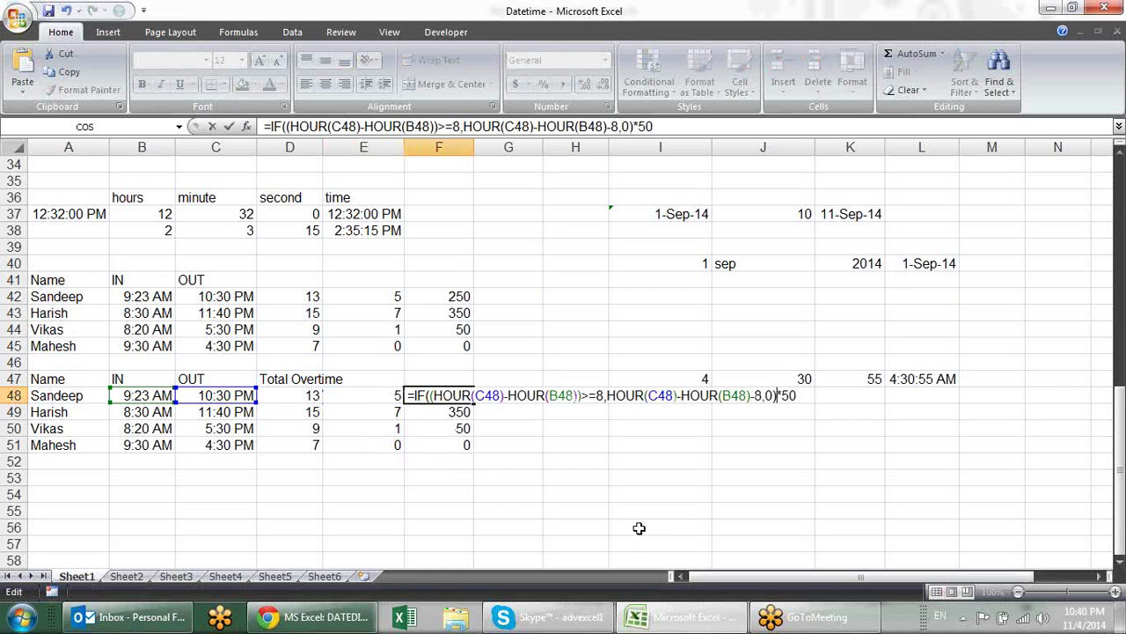
{"action": "key", "text": "Return"}
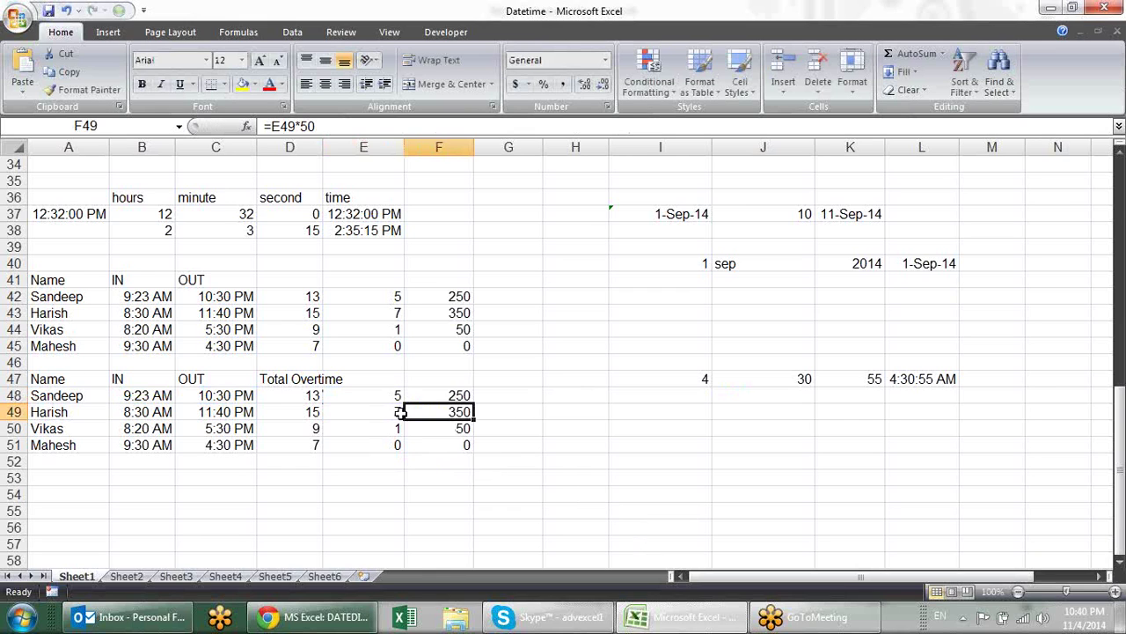
{"action": "left_click", "coordinate": [451, 396]}
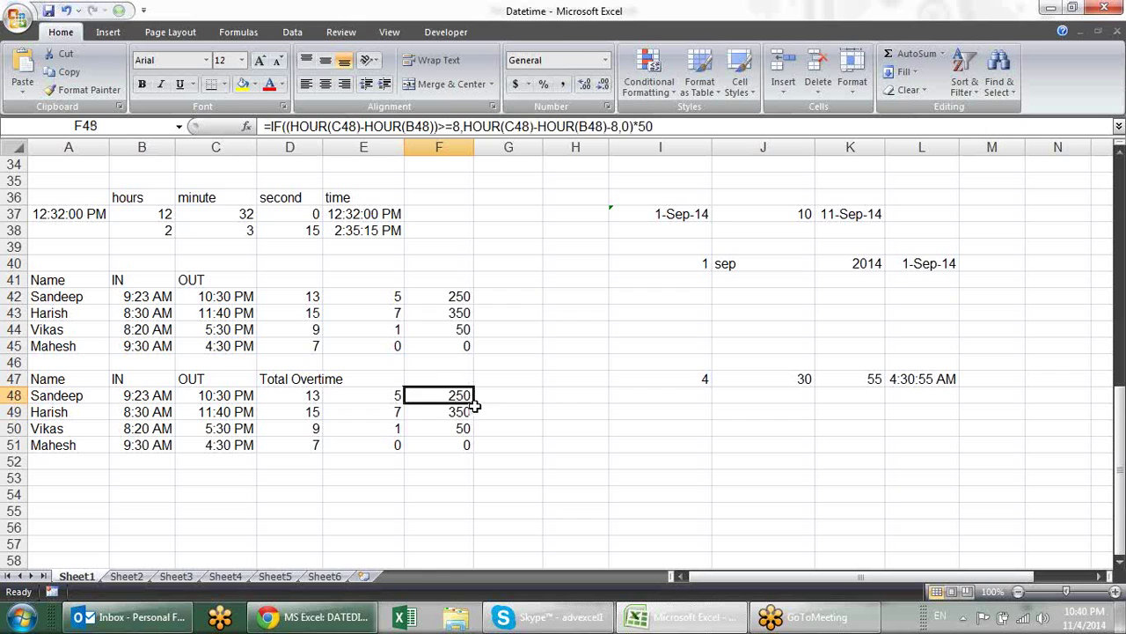
{"action": "left_click_drag", "start_coordinate": [474, 404], "coordinate": [469, 444]}
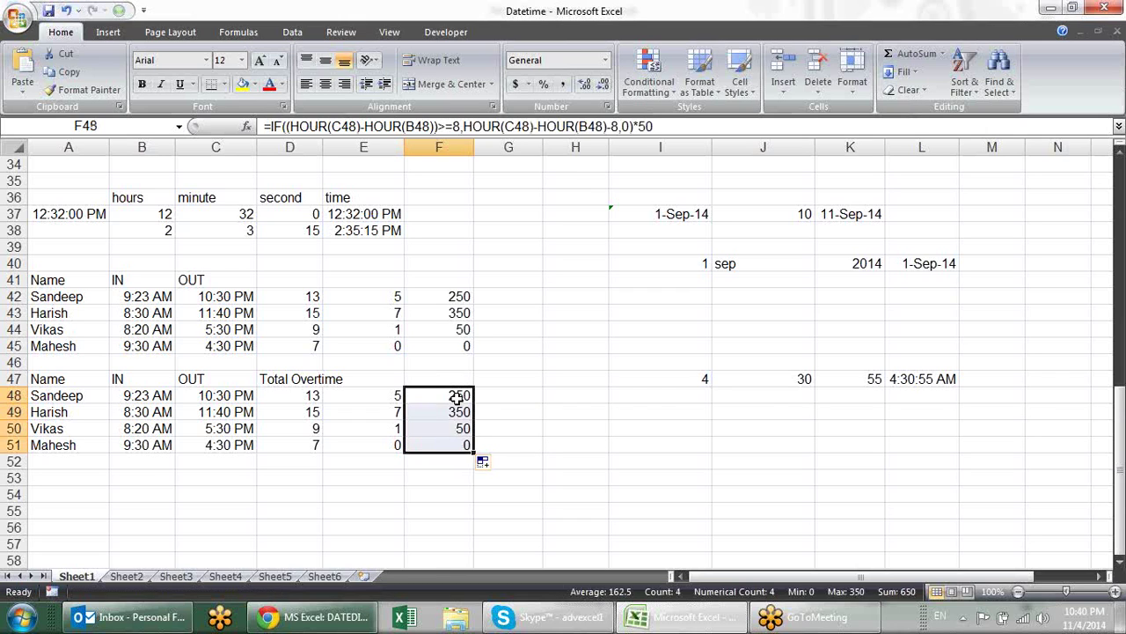
Verify F48's formula and take F48:F51 to move into D48.
{"action": "double_click", "coordinate": [440, 396]}
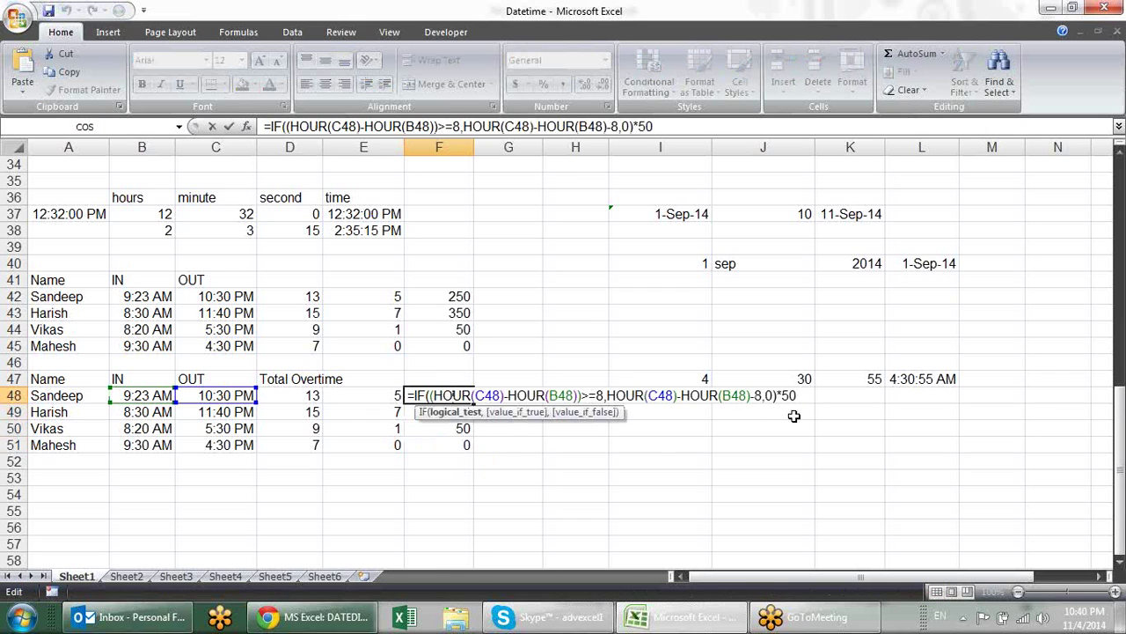
{"action": "key", "text": "Escape"}
{"action": "left_click_drag", "start_coordinate": [460, 398], "coordinate": [465, 442]}
{"action": "key", "text": "ctrl+c"}
{"action": "left_click", "coordinate": [298, 396]}
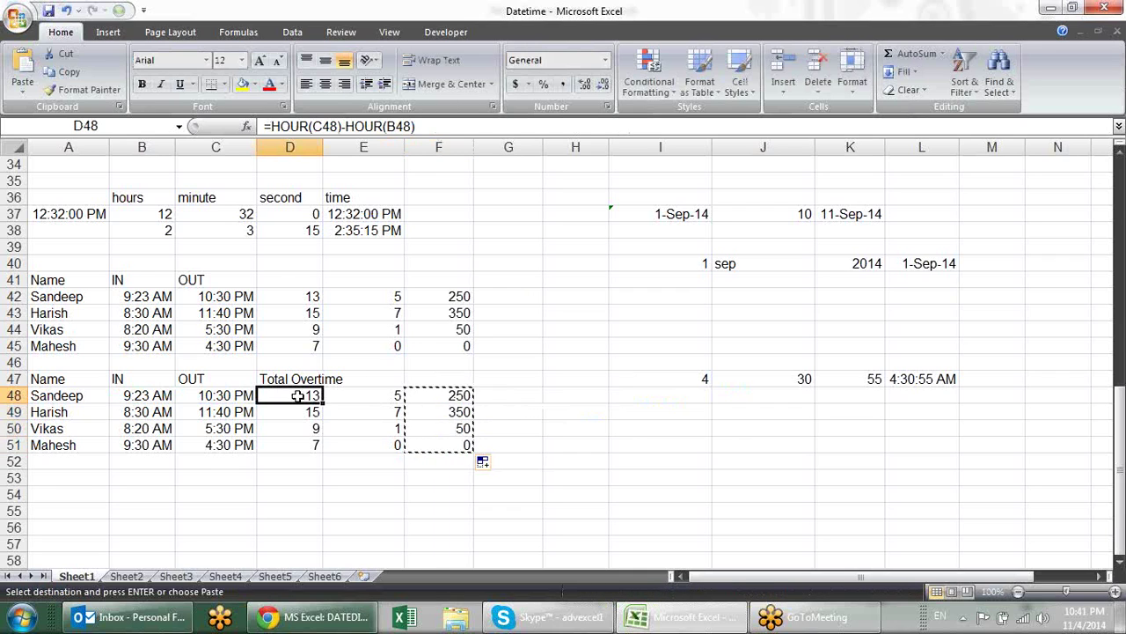
Paste the pay formulas into D48:D51 and clear the helper values in E48:E51.
{"action": "key", "text": "ctrl+v"}
{"action": "left_click_drag", "start_coordinate": [377, 396], "coordinate": [395, 437]}
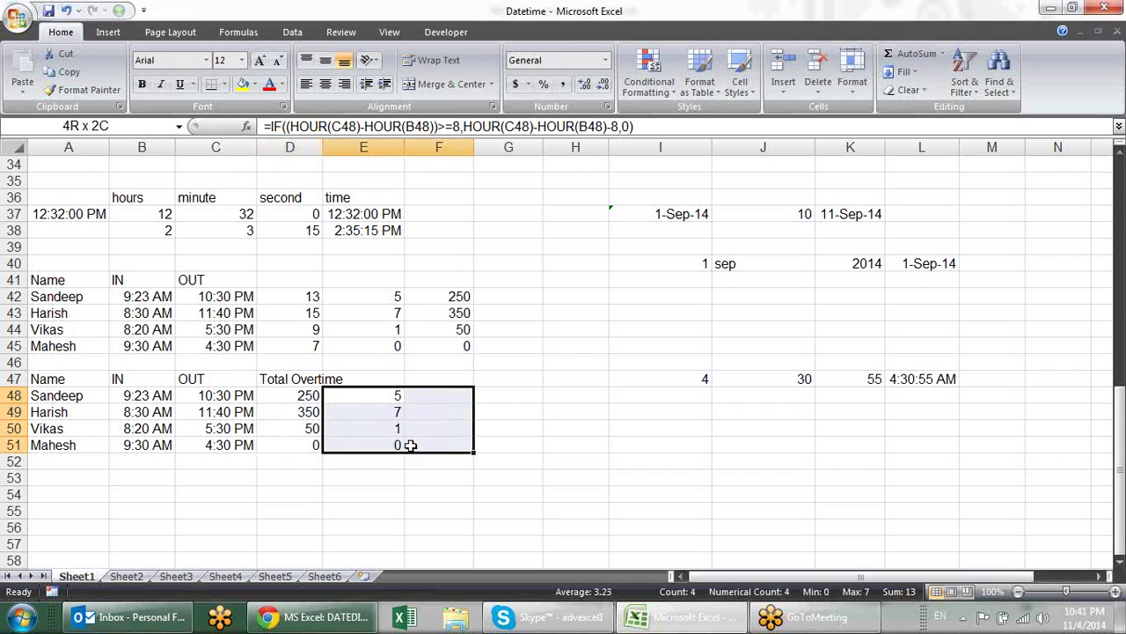
{"action": "key", "text": "Delete"}
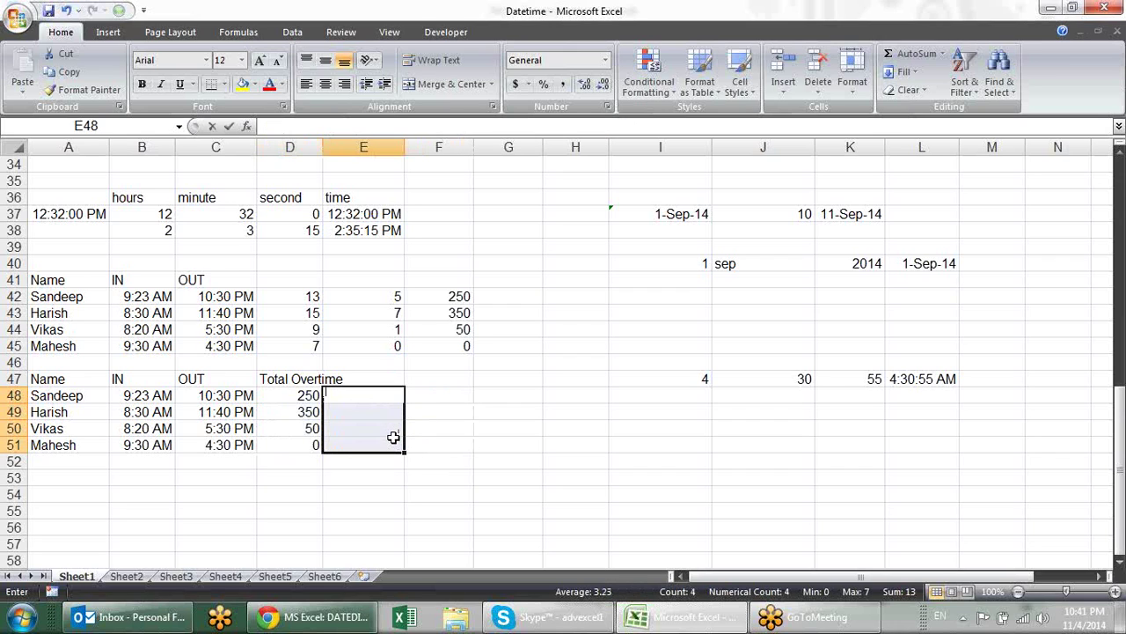
{"action": "key", "text": "BackSpace"}
{"action": "left_click", "coordinate": [495, 429]}
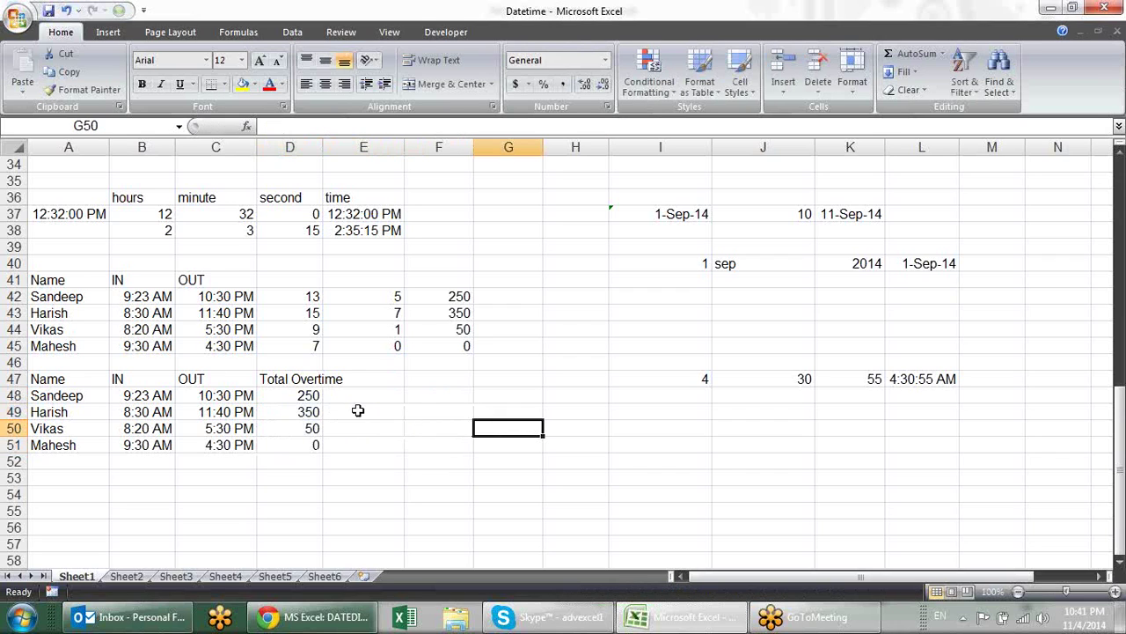
Review D48's nested IF/HOUR formula ending in *50, showing 250, 350, 50, 0.
{"action": "double_click", "coordinate": [317, 394]}
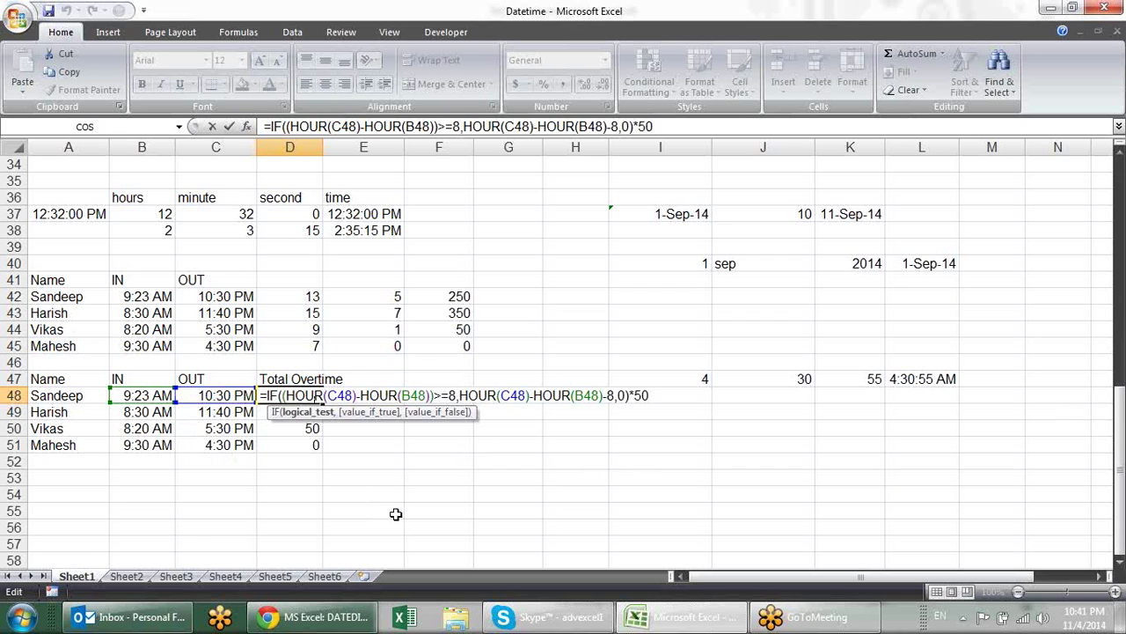
{"action": "key", "text": "Return"}
{"action": "left_click", "coordinate": [295, 430]}
{"action": "left_click", "coordinate": [298, 411]}
{"action": "left_click", "coordinate": [299, 396]}
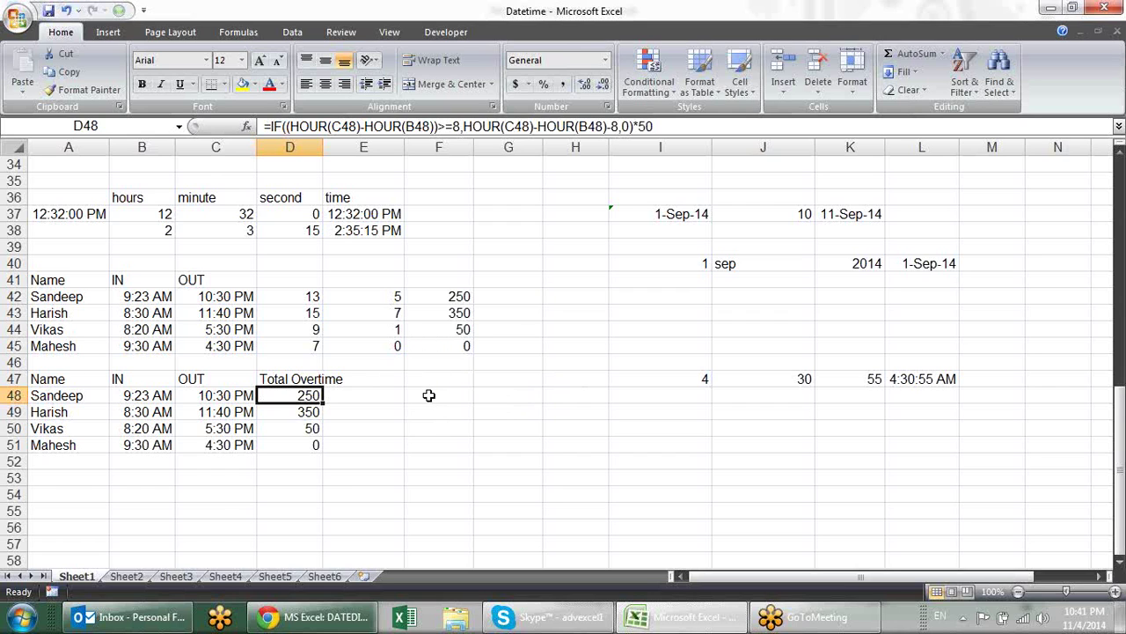
{"action": "scroll", "coordinate": [428, 395], "scroll_direction": "up", "scroll_amount": 1}
{"action": "scroll", "coordinate": [428, 395], "scroll_direction": "up", "scroll_amount": 2}
{"action": "scroll", "coordinate": [429, 395], "scroll_direction": "up", "scroll_amount": 6}
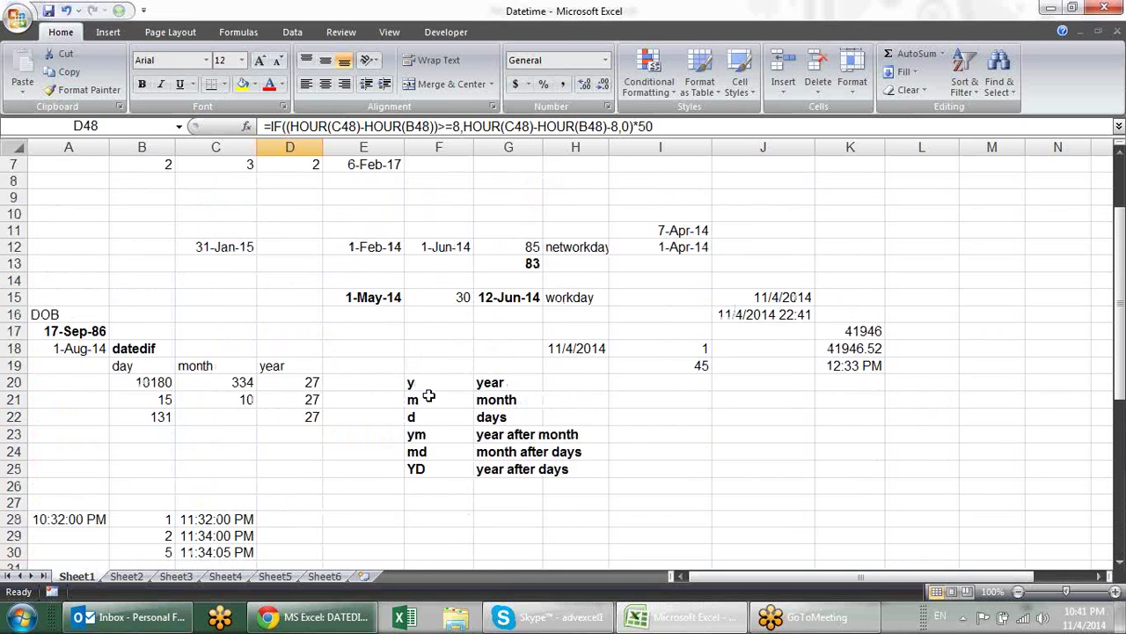
{"action": "scroll", "coordinate": [429, 397], "scroll_direction": "up", "scroll_amount": 2}
{"action": "scroll", "coordinate": [429, 397], "scroll_direction": "down", "scroll_amount": 4}
{"action": "scroll", "coordinate": [429, 397], "scroll_direction": "down", "scroll_amount": 4}
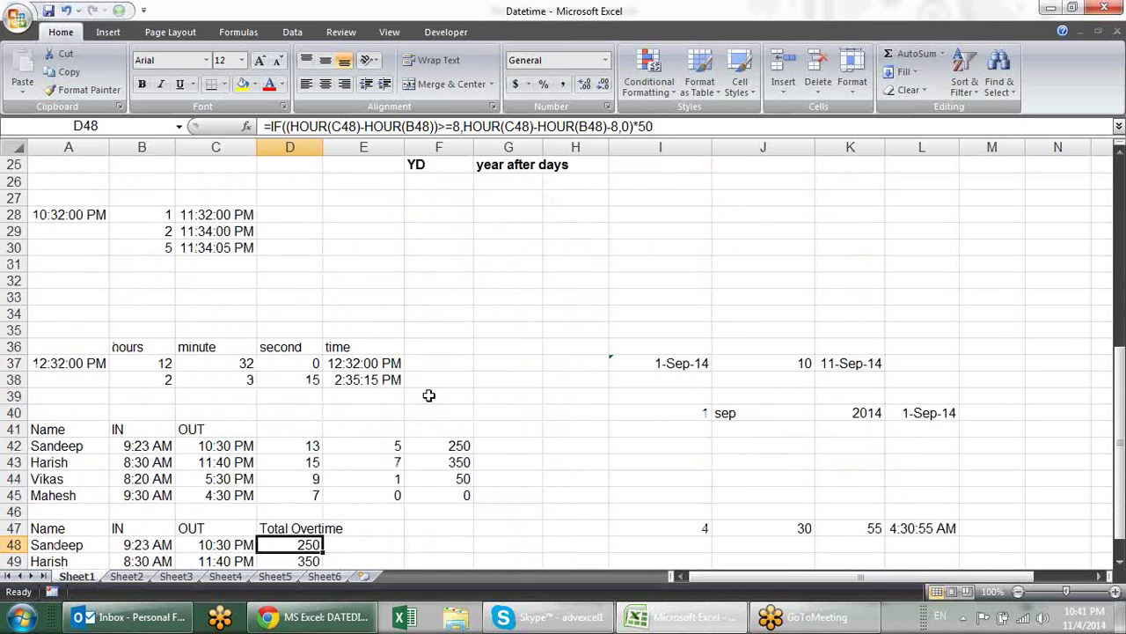
{"action": "scroll", "coordinate": [429, 395], "scroll_direction": "down", "scroll_amount": 2}
{"action": "scroll", "coordinate": [428, 395], "scroll_direction": "up", "scroll_amount": 5}
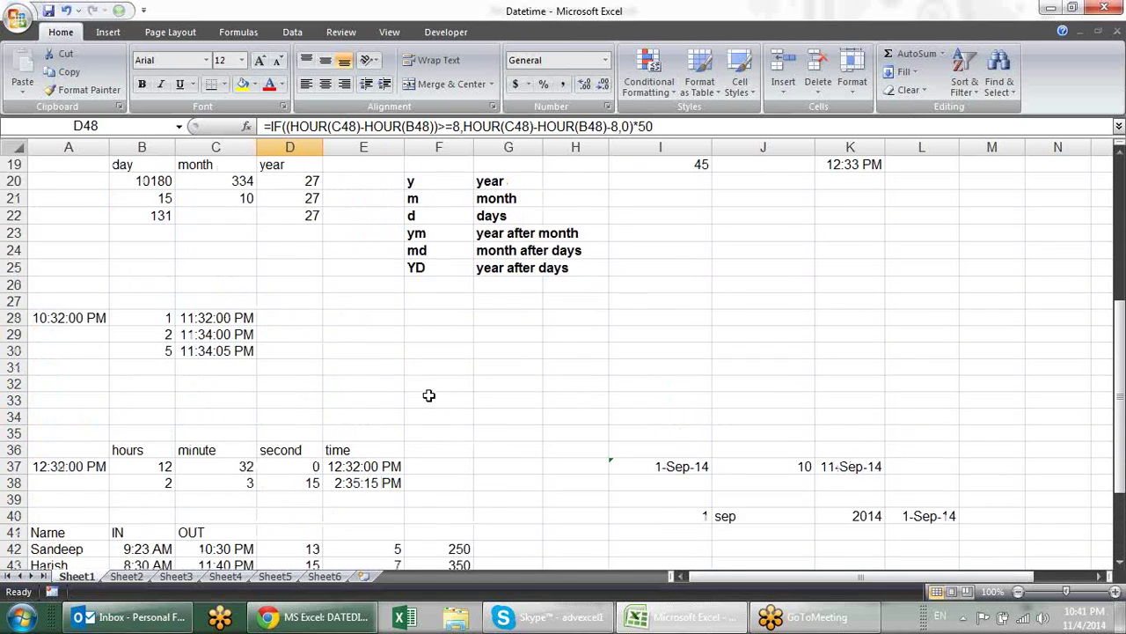
{"action": "scroll", "coordinate": [428, 395], "scroll_direction": "up", "scroll_amount": 6}
{"action": "scroll", "coordinate": [429, 397], "scroll_direction": "down", "scroll_amount": 3}
{"action": "scroll", "coordinate": [429, 396], "scroll_direction": "down", "scroll_amount": 4}
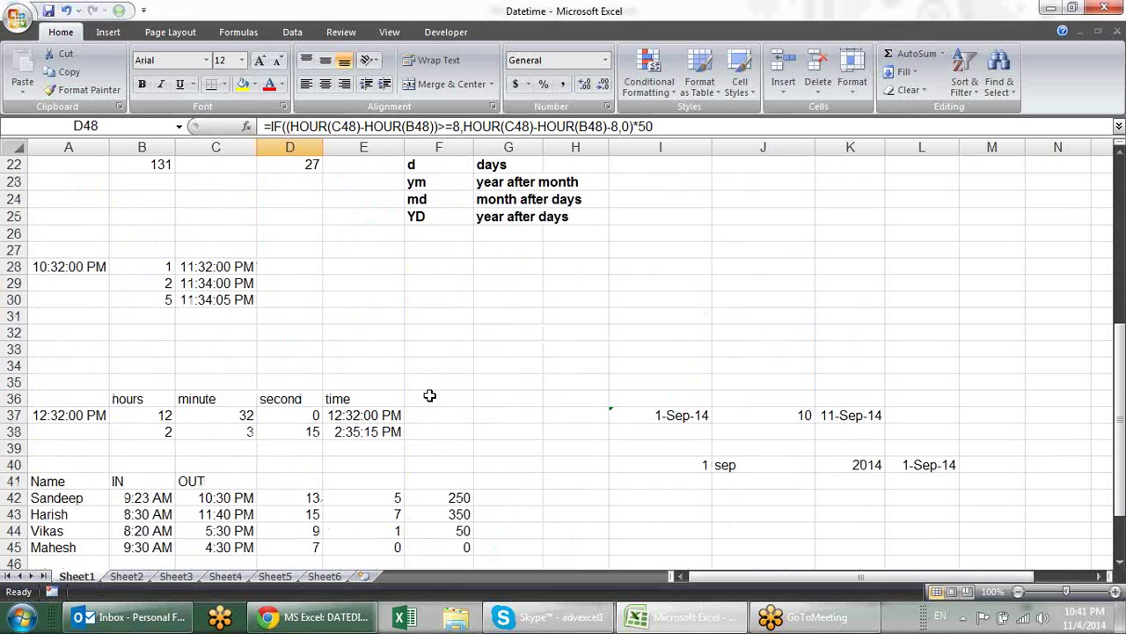
{"action": "scroll", "coordinate": [430, 395], "scroll_direction": "down", "scroll_amount": 1}
{"action": "scroll", "coordinate": [452, 370], "scroll_direction": "down", "scroll_amount": 3}
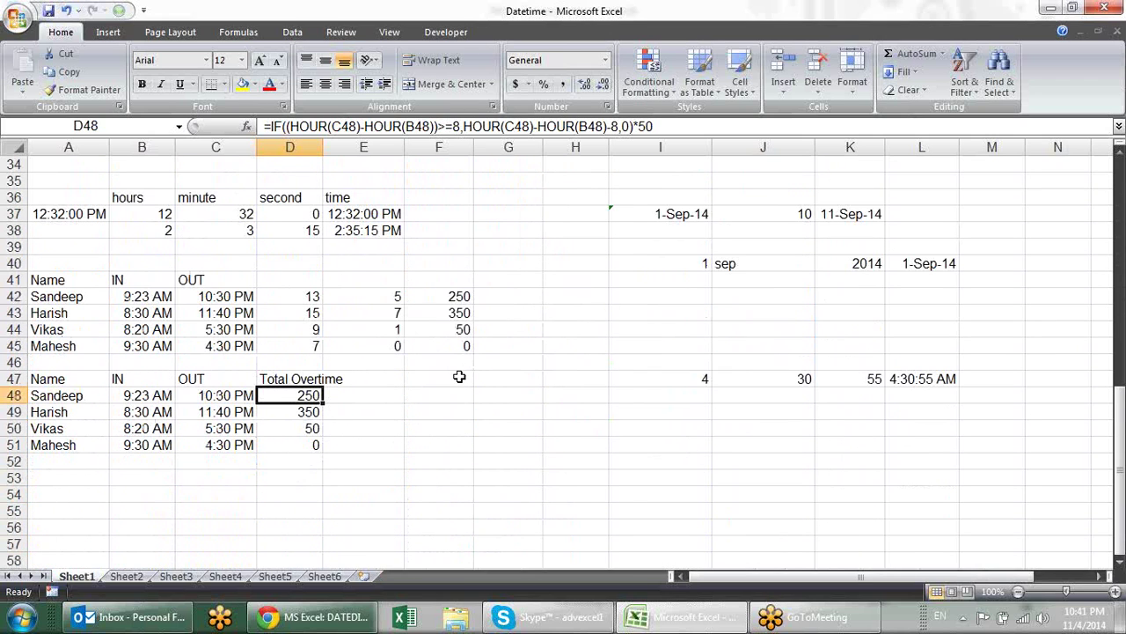
{"action": "left_click", "coordinate": [544, 381]}
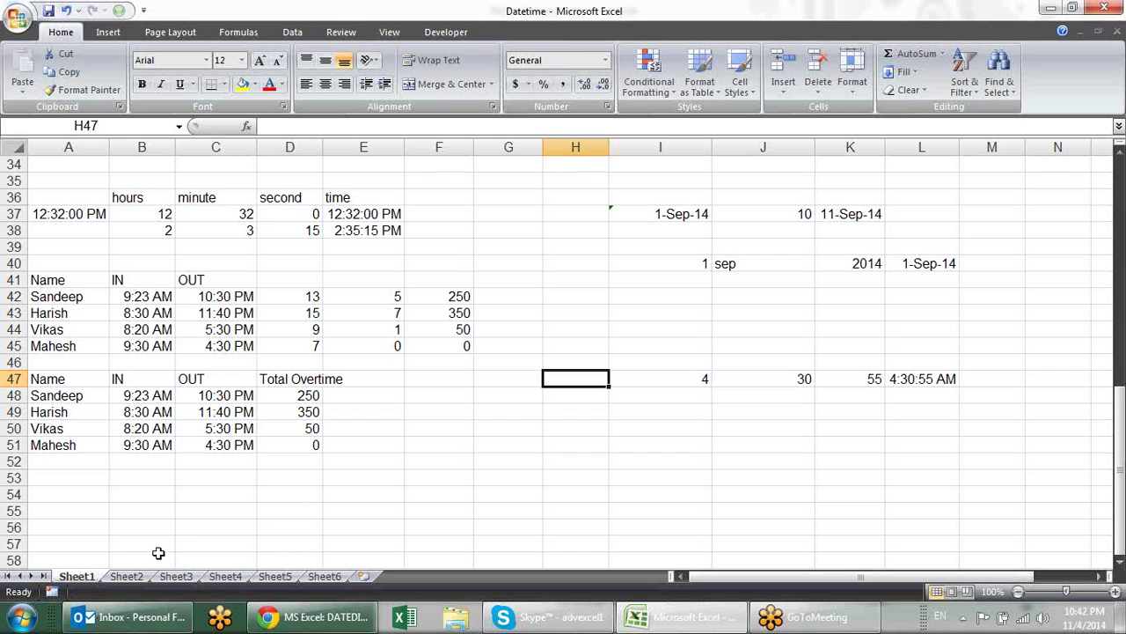
On Sheet2, enter =TEXT(A1,"mmm") in B1 and fill it down column B.
{"action": "left_click", "coordinate": [124, 575]}
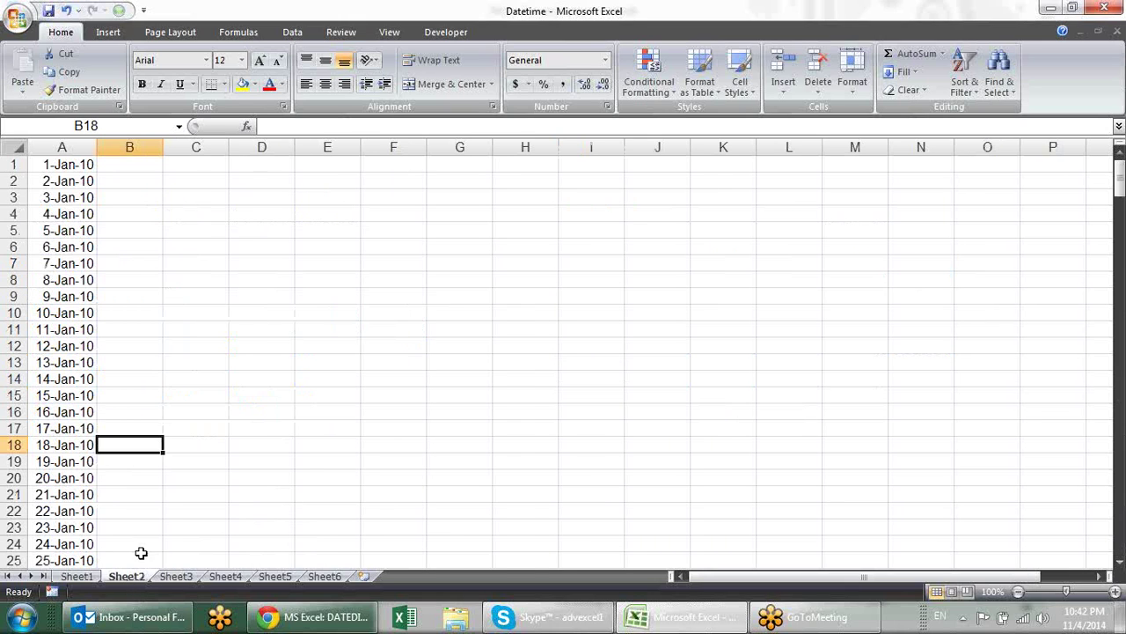
{"action": "left_click", "coordinate": [131, 166]}
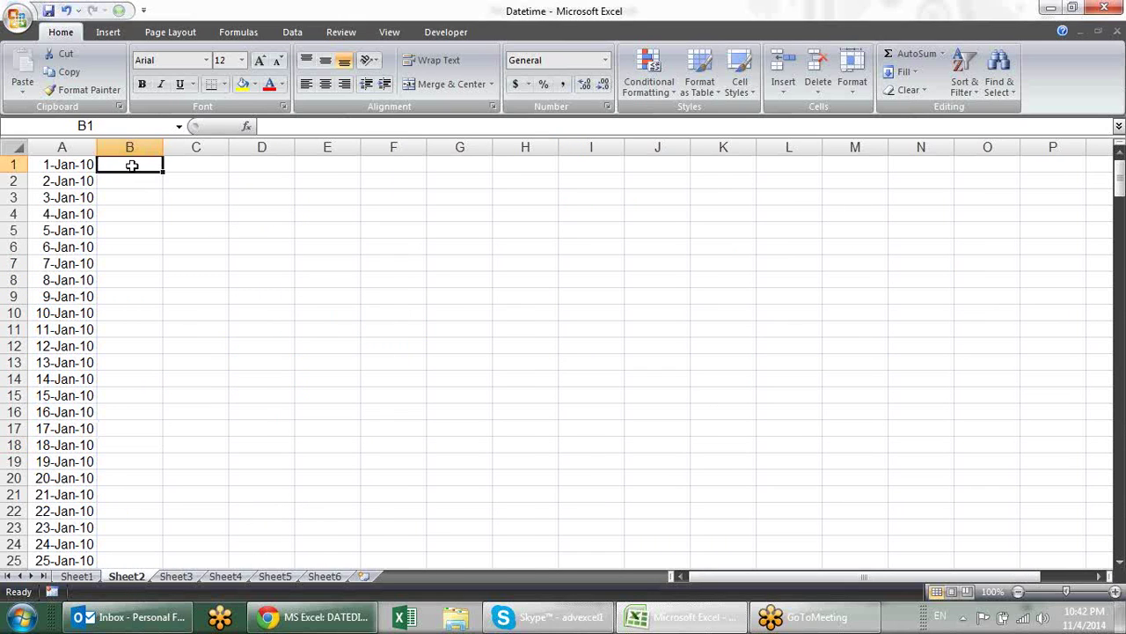
{"action": "type", "text": "="}
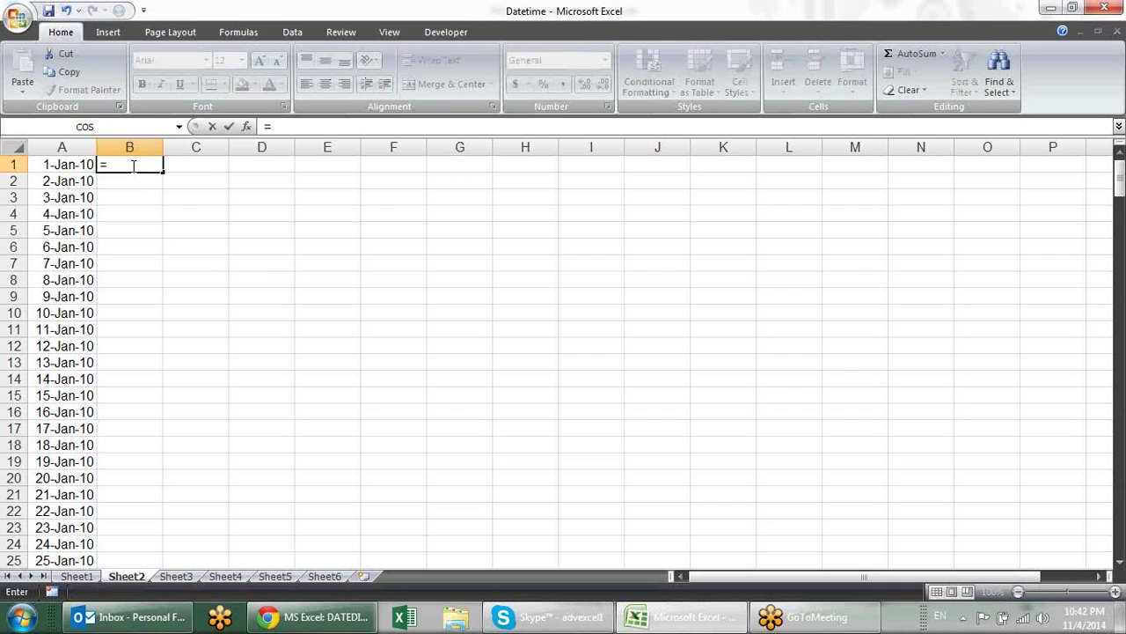
{"action": "type", "text": "text"}
{"action": "key", "text": "Tab"}
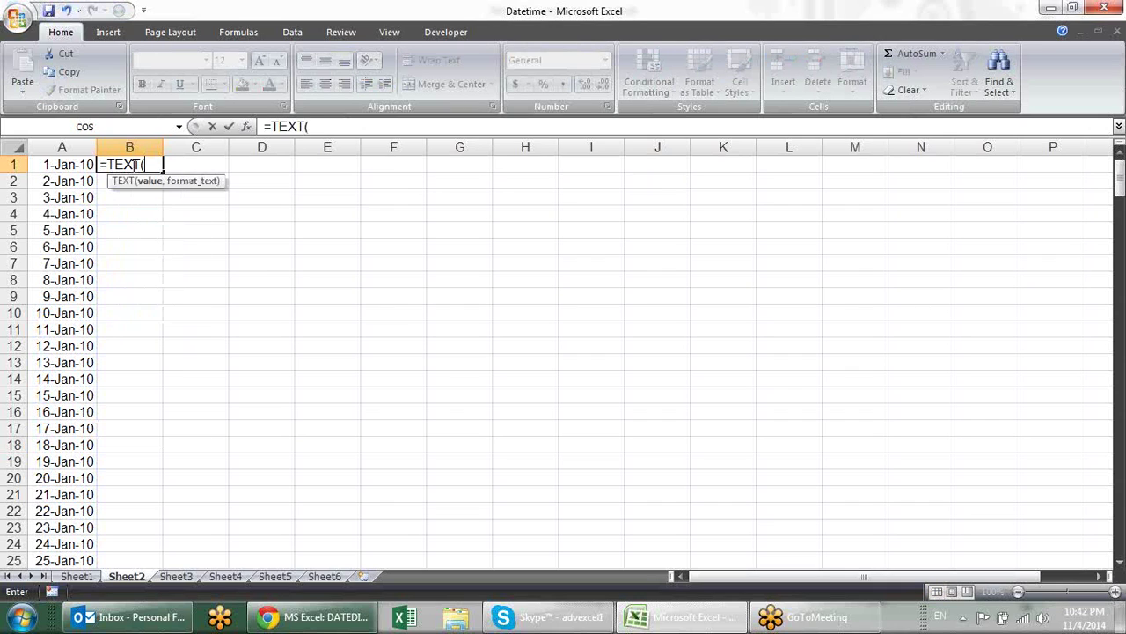
{"action": "left_click", "coordinate": [70, 165]}
{"action": "type", "text": ",\"mmm\")"}
{"action": "key", "text": "Return"}
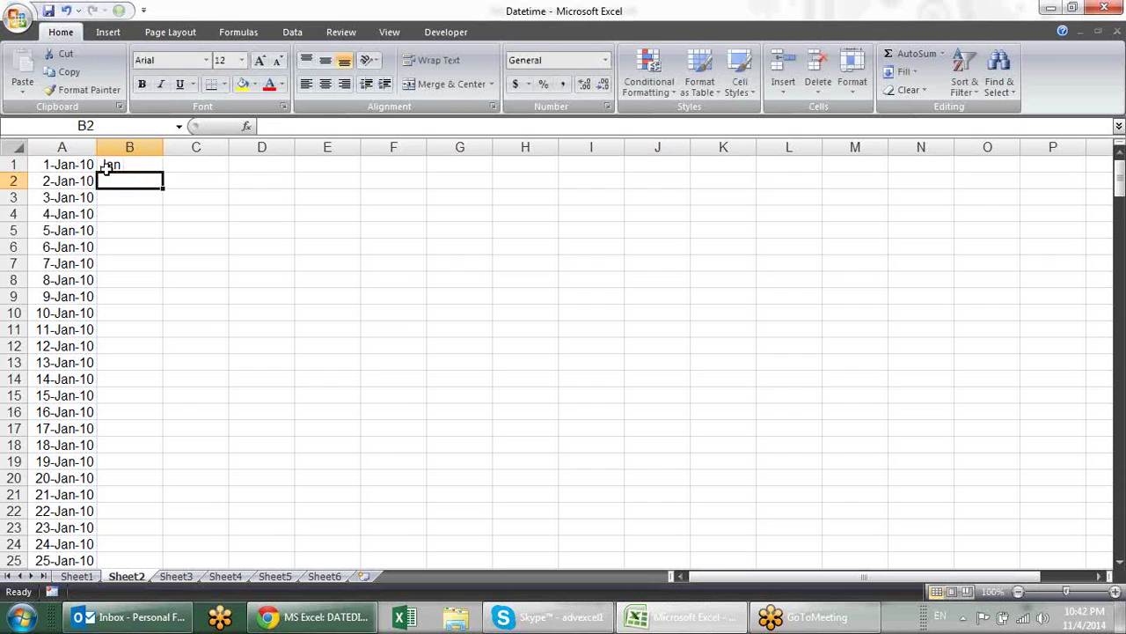
{"action": "left_click", "coordinate": [110, 166]}
{"action": "double_click", "coordinate": [165, 175]}
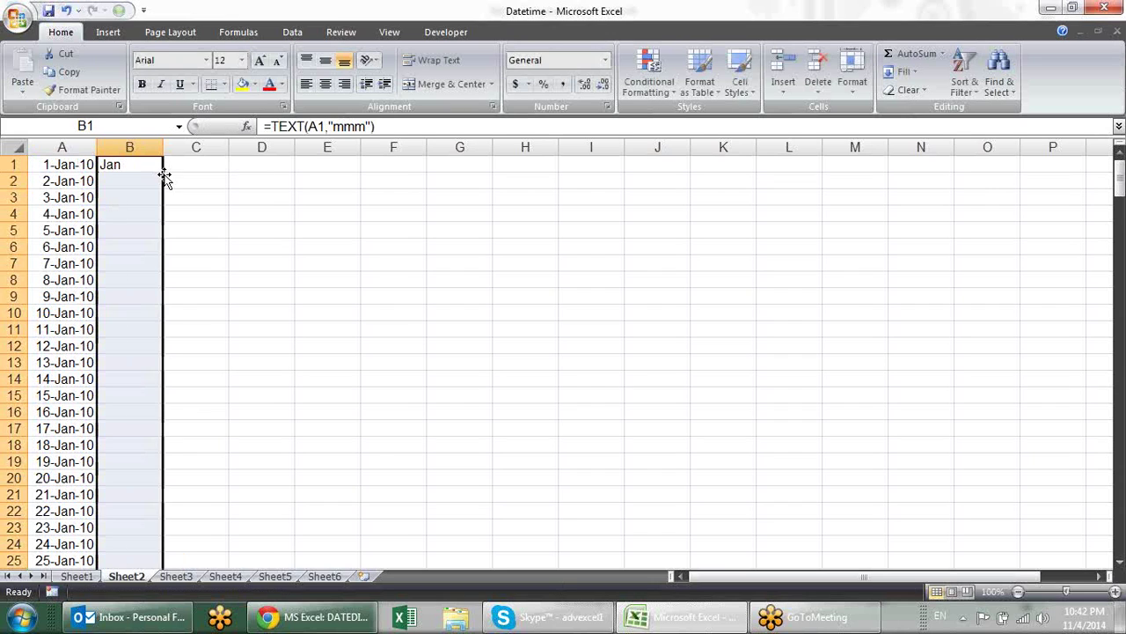
{"action": "left_click", "coordinate": [233, 180]}
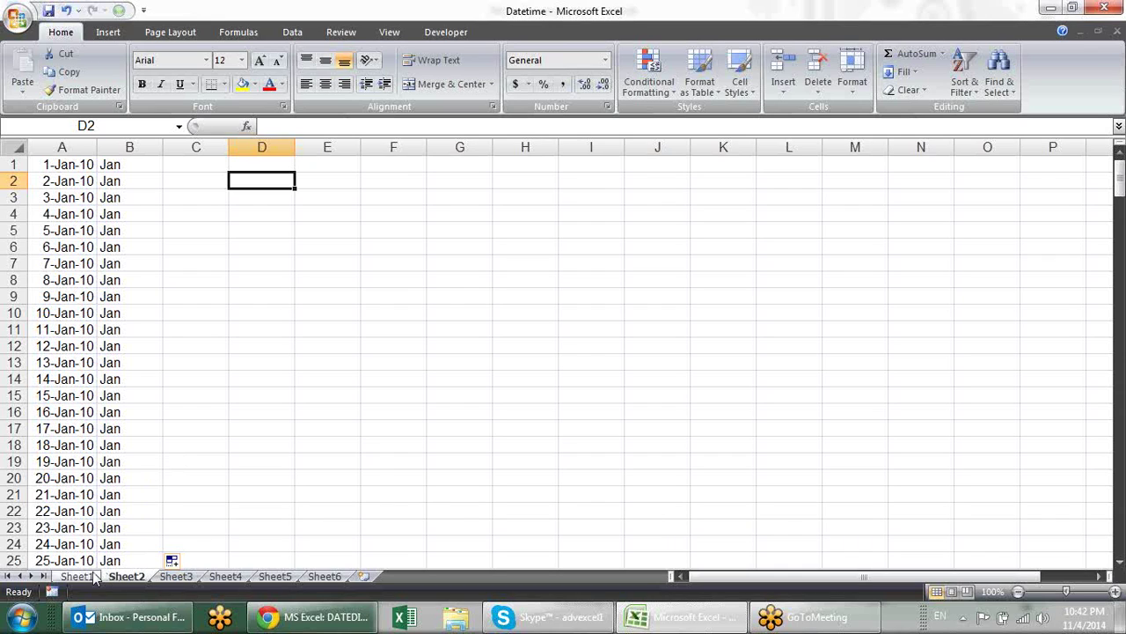
Scroll down Sheet2 to see the months change to Feb, then scroll back up.
{"action": "scroll", "coordinate": [158, 331], "scroll_direction": "down", "scroll_amount": 5}
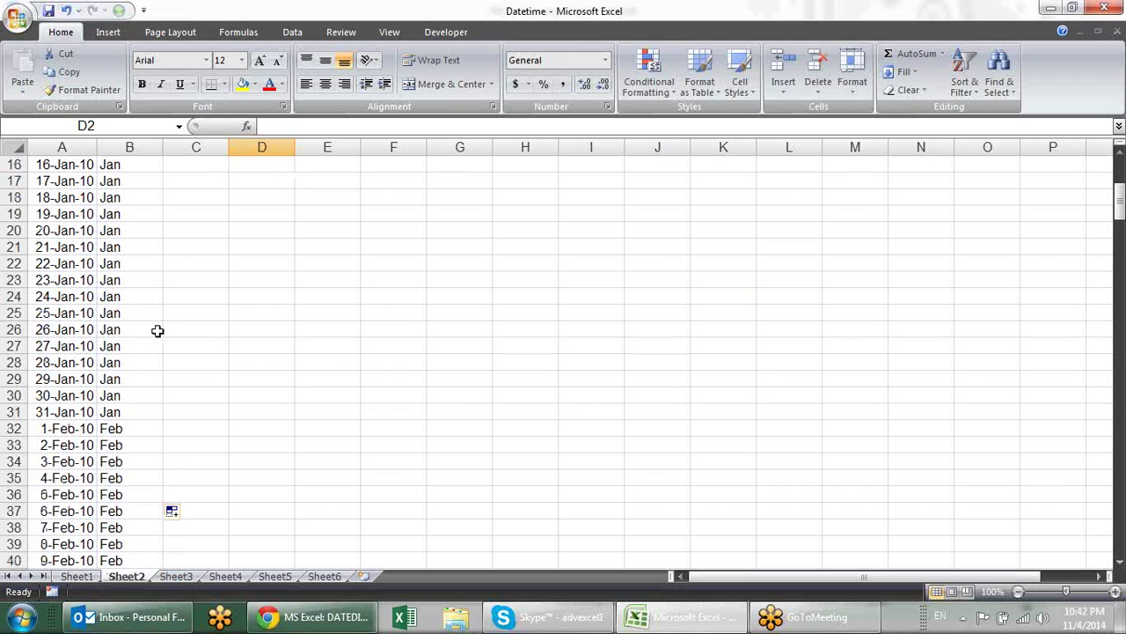
{"action": "scroll", "coordinate": [158, 330], "scroll_direction": "up", "scroll_amount": 2}
{"action": "scroll", "coordinate": [156, 330], "scroll_direction": "up", "scroll_amount": 3}
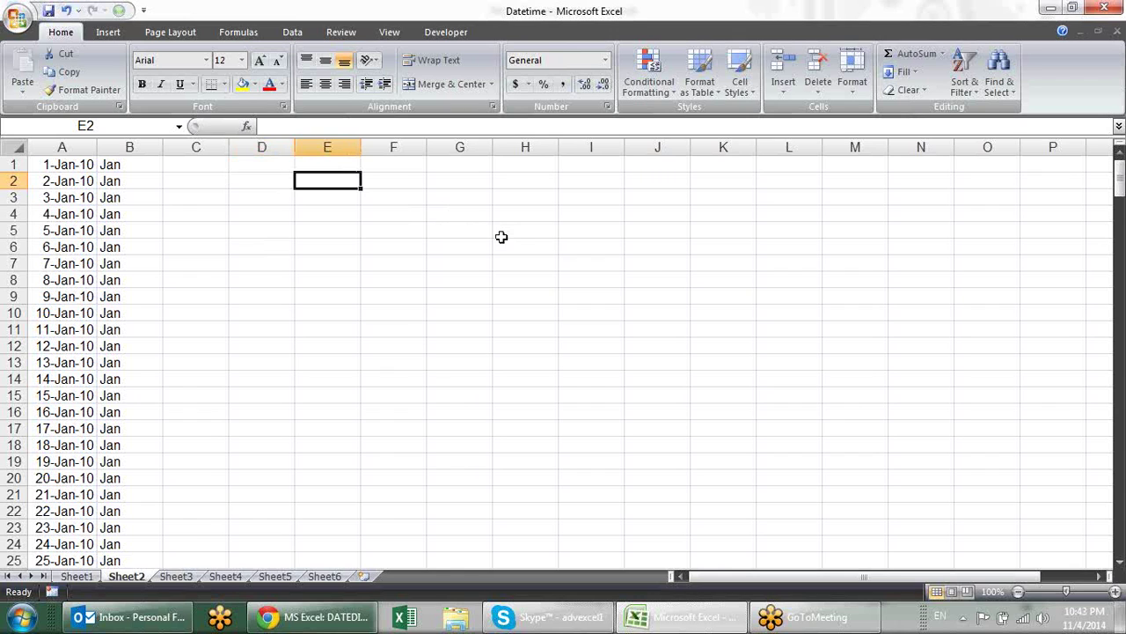
Return to Sheet1 and scroll up to the DATEDIF table showing 10180 days, 334 months, 27 years.
{"action": "left_click", "coordinate": [77, 576]}
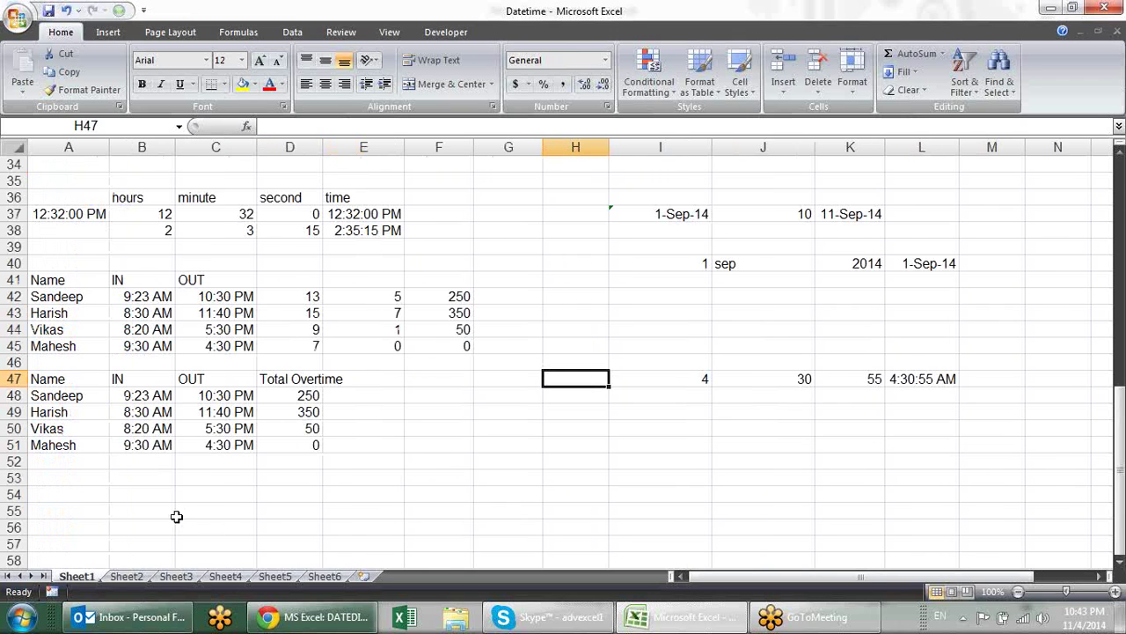
{"action": "left_click", "coordinate": [308, 280]}
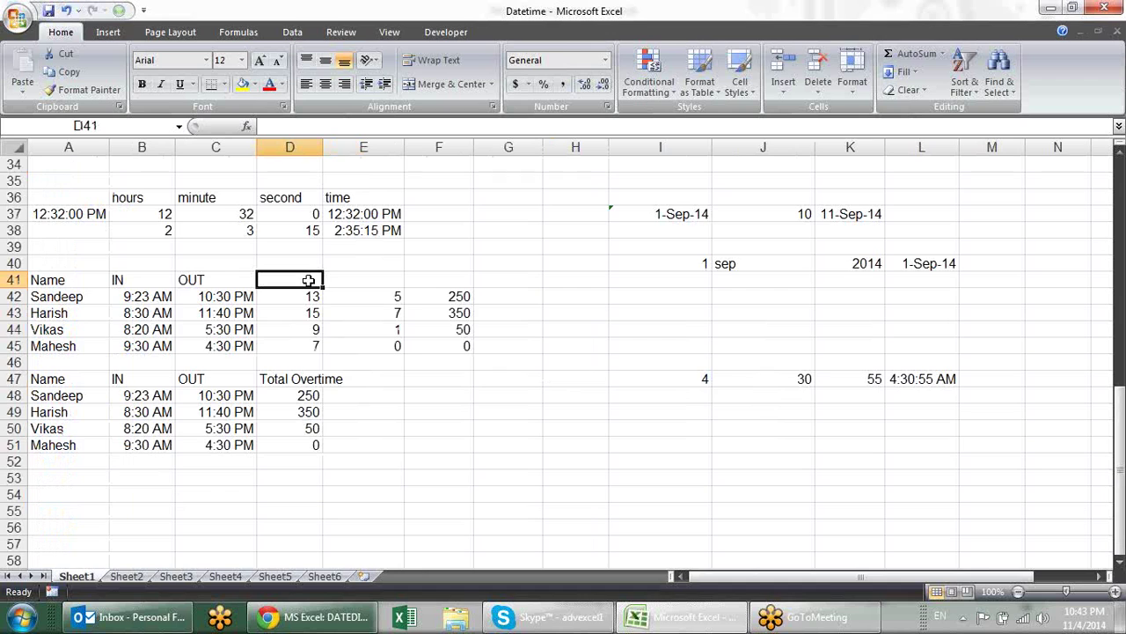
{"action": "scroll", "coordinate": [365, 280], "scroll_direction": "up", "scroll_amount": 2}
{"action": "scroll", "coordinate": [366, 280], "scroll_direction": "up", "scroll_amount": 1}
{"action": "scroll", "coordinate": [366, 280], "scroll_direction": "up", "scroll_amount": 1}
{"action": "scroll", "coordinate": [365, 280], "scroll_direction": "up", "scroll_amount": 2}
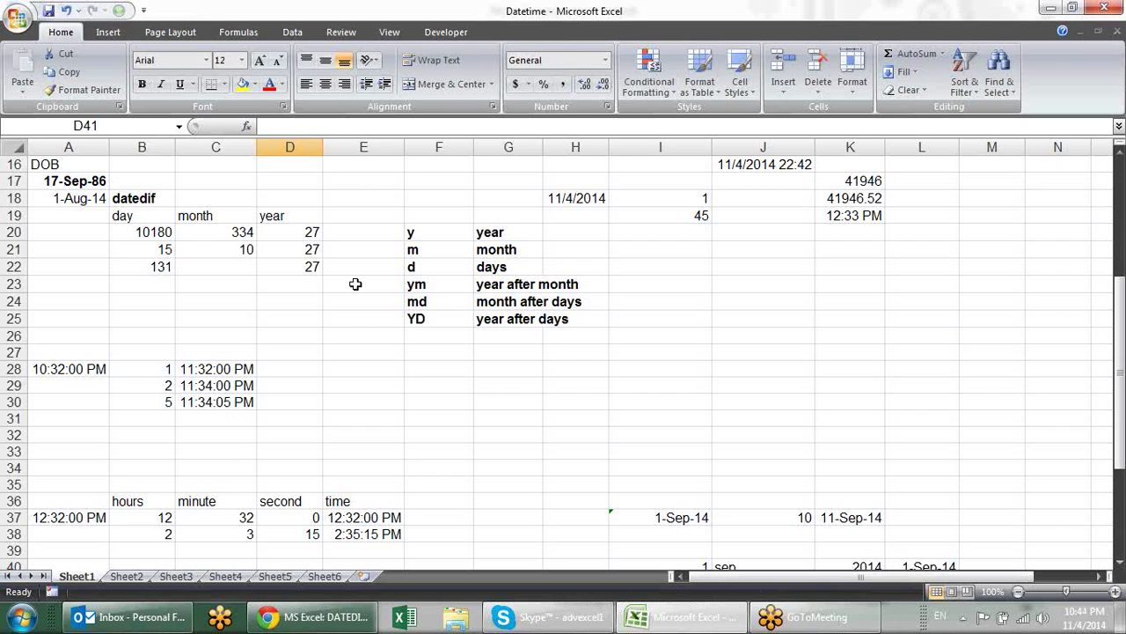
{"action": "left_click", "coordinate": [160, 249]}
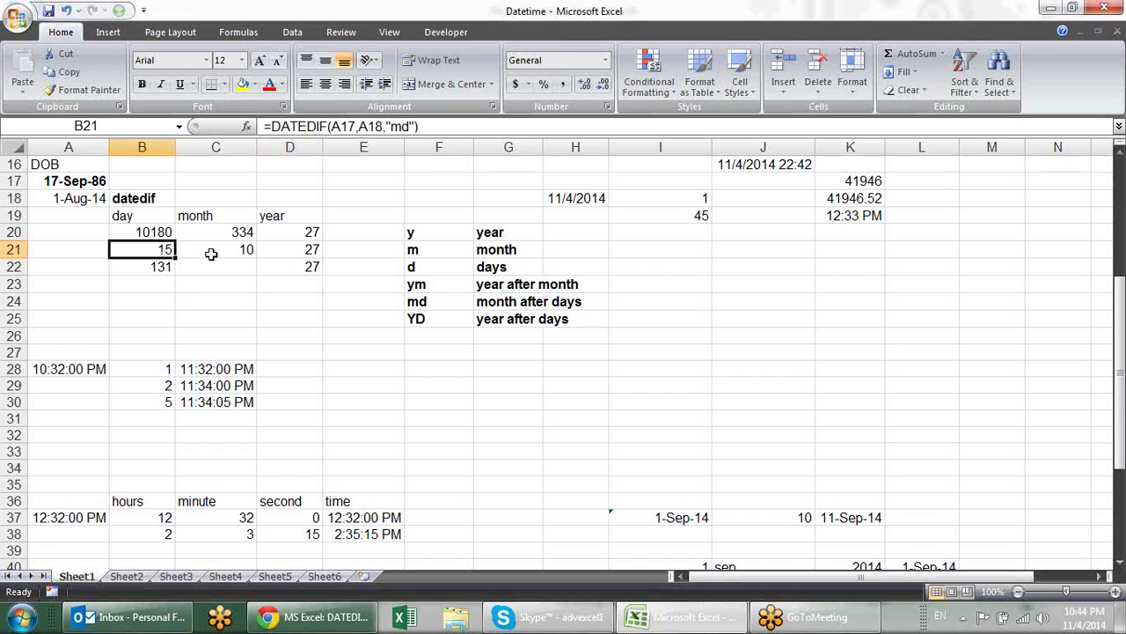
{"action": "left_click", "coordinate": [211, 255]}
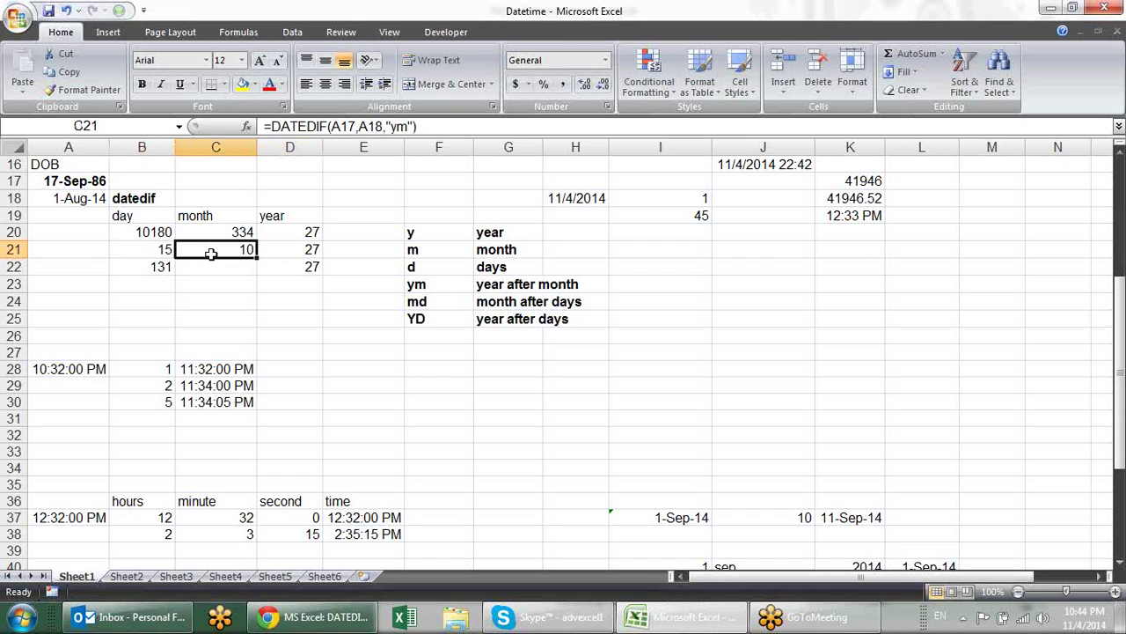
{"action": "double_click", "coordinate": [212, 254]}
{"action": "key", "text": "Escape"}
{"action": "left_click", "coordinate": [144, 254]}
{"action": "double_click", "coordinate": [143, 254]}
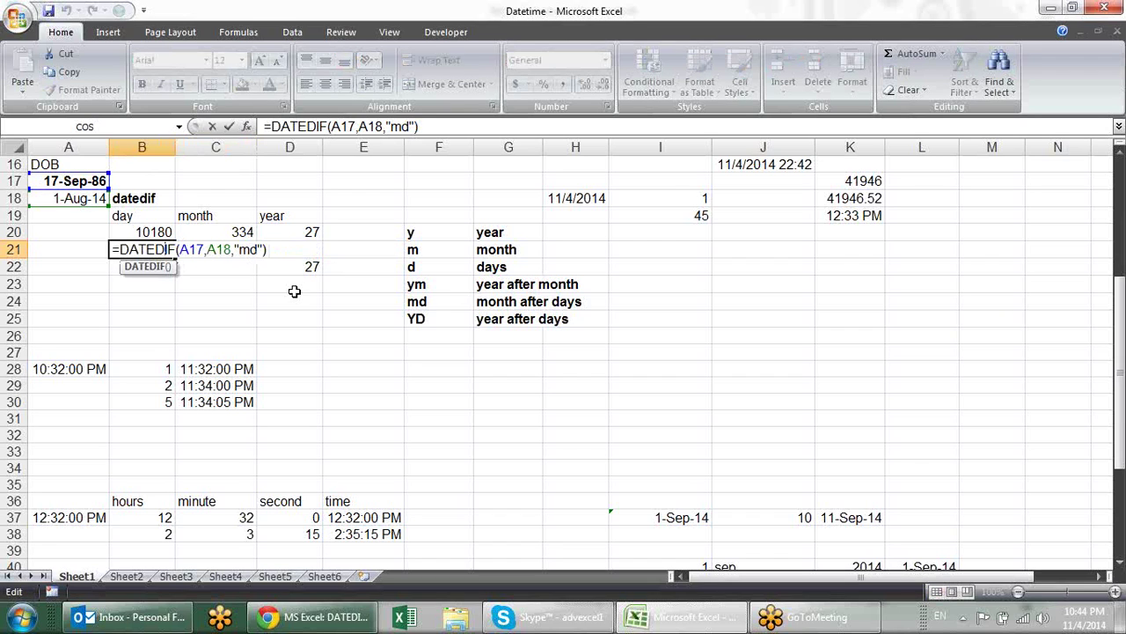
{"action": "key", "text": "Return"}
{"action": "left_click", "coordinate": [252, 250]}
{"action": "left_click", "coordinate": [169, 252]}
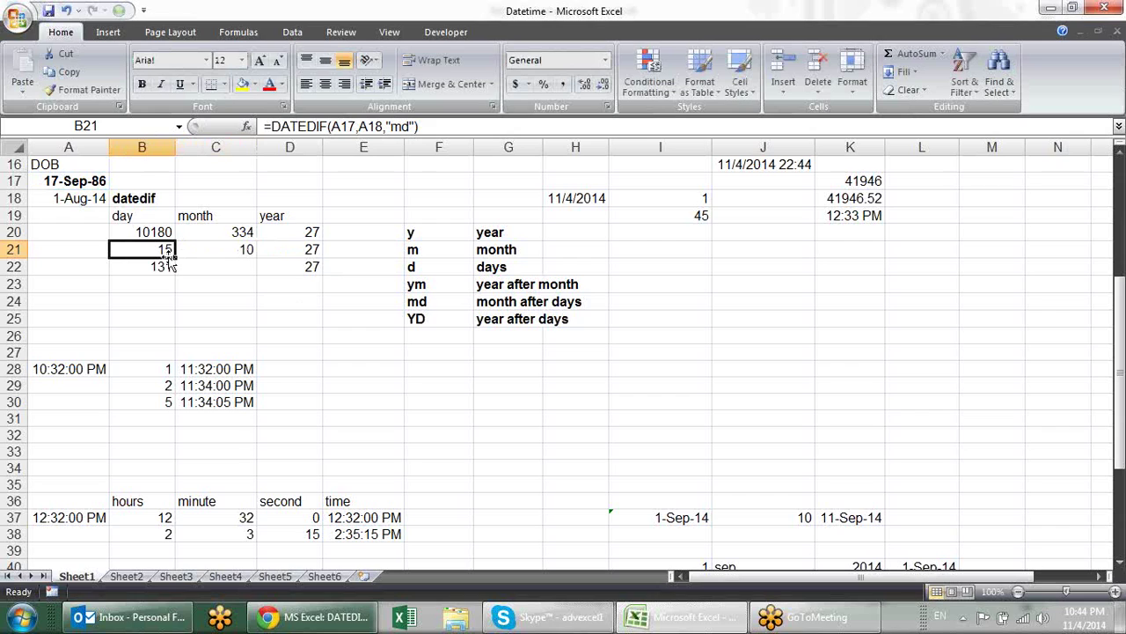